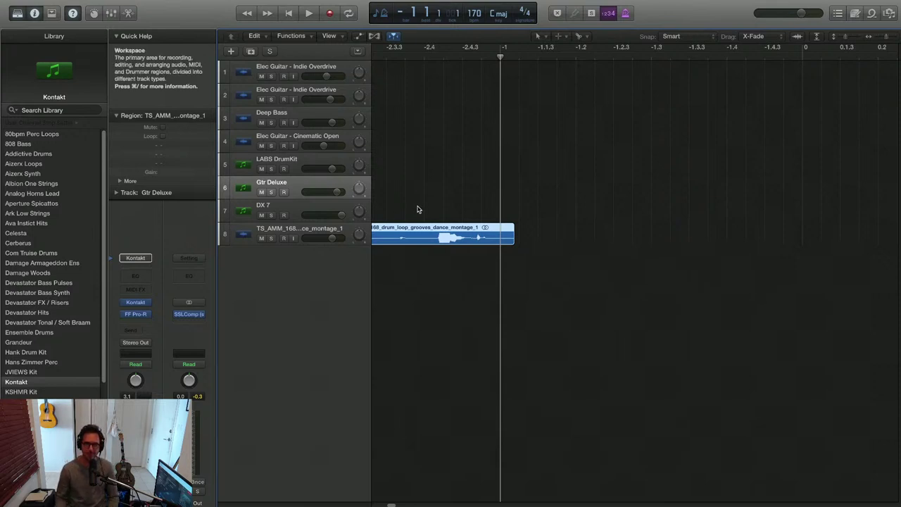
Create a cycle range from bar -5 to -1 over the drum loop region on track 8
scroll(502, 256, "down", 3)
scroll(503, 255, "left", 5)
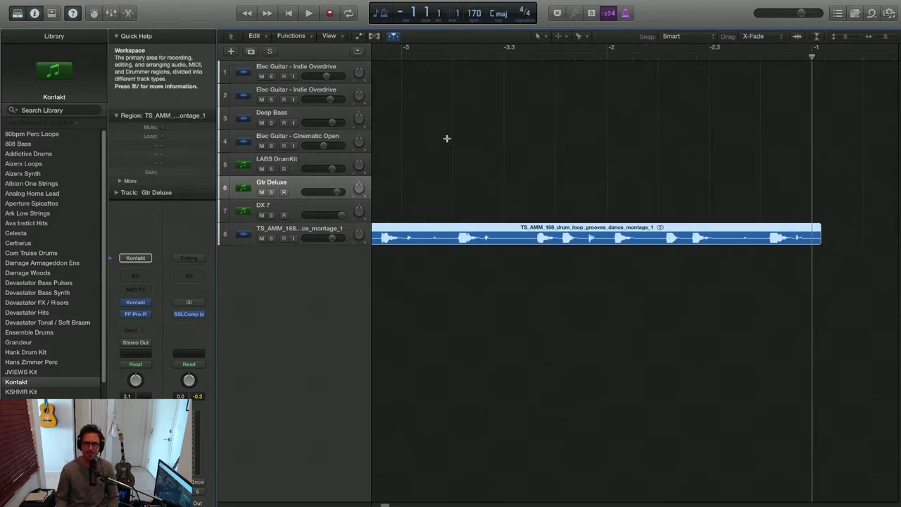
key("super+Left")
left_click_drag(378, 49, 539, 56)
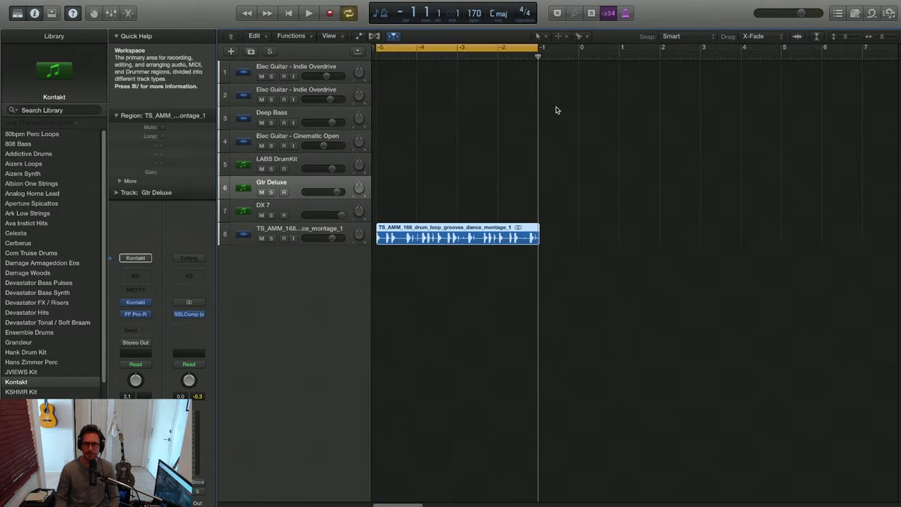
key("super+Right")
key("super+Right")
key("super+Right")
key("super+Right")
key("super+Right")
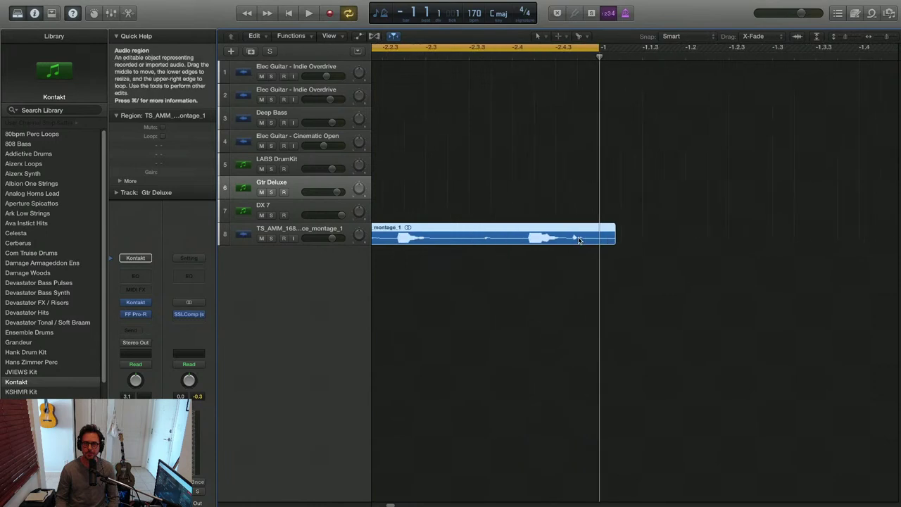
key("super+Left")
key("super+Left")
key("super+Left")
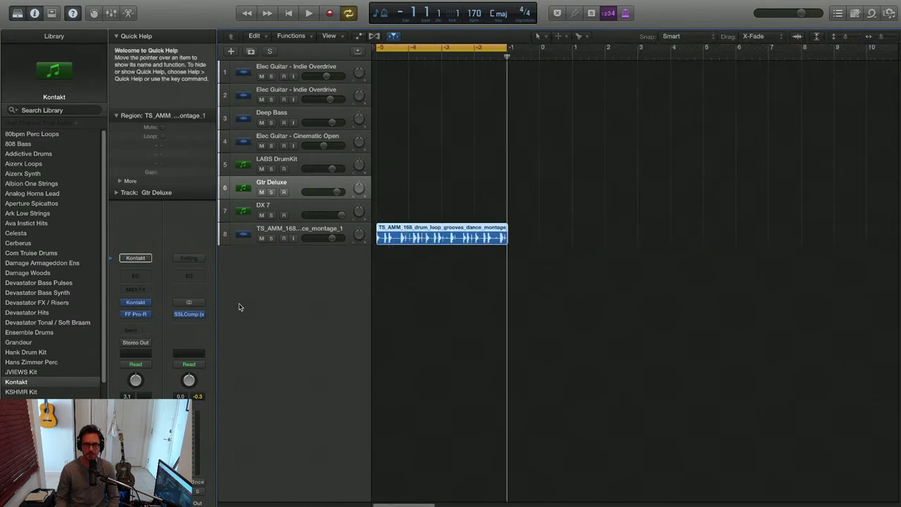
Lower the drum loop region's gain to -7.6 dB and audition the change
left_click(180, 182)
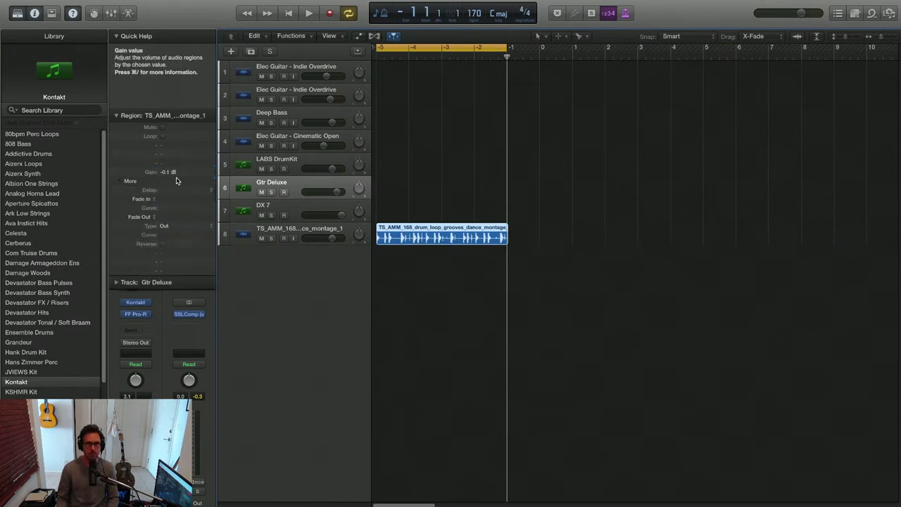
left_click_drag(178, 221, 174, 201)
key("space")
key("space")
key("space")
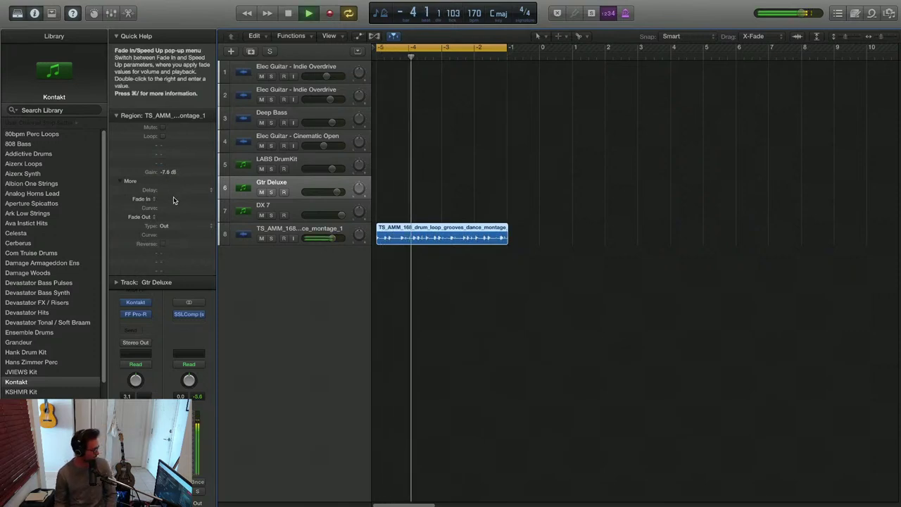
key("space")
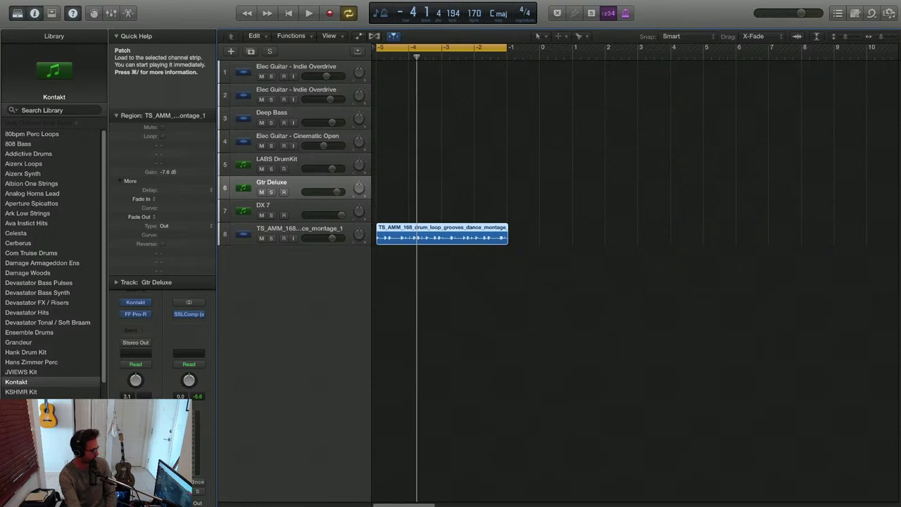
Turn track 8's volume down slightly to about -9.2 dB and listen in the cycle
key("space")
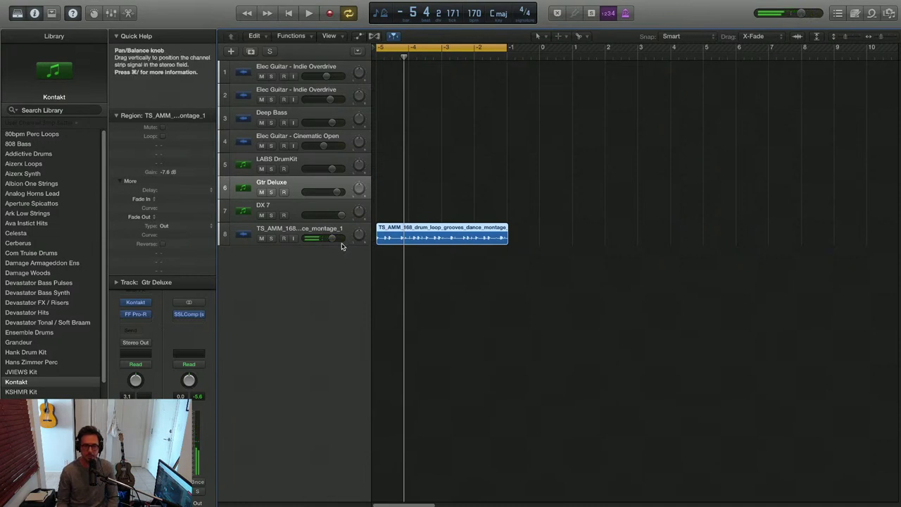
left_click_drag(328, 241, 325, 240)
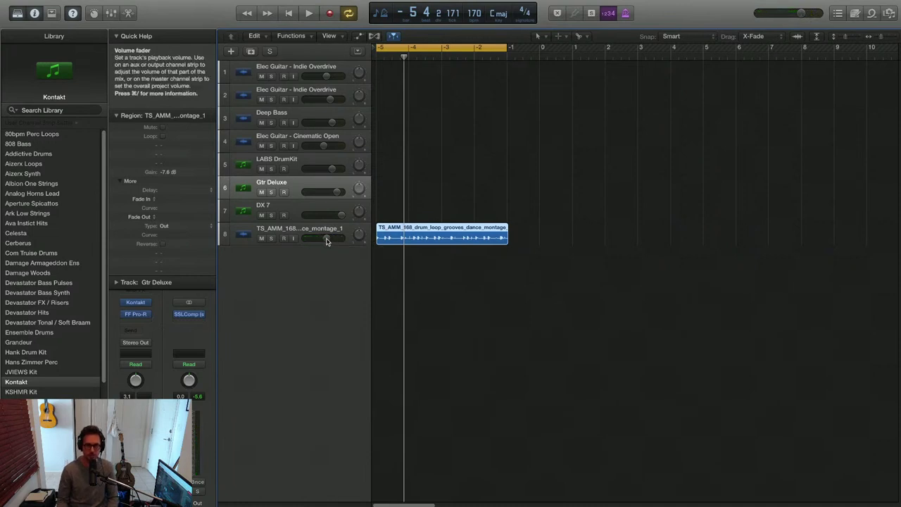
key("space")
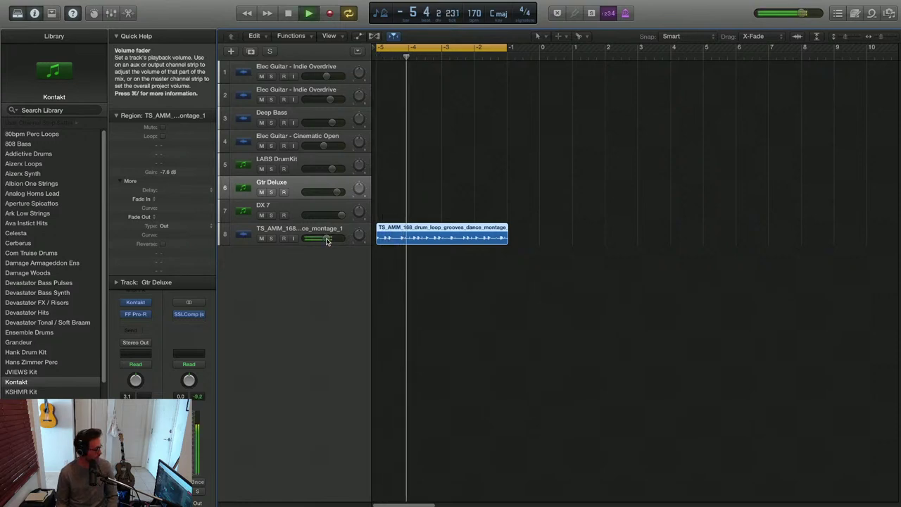
key("space")
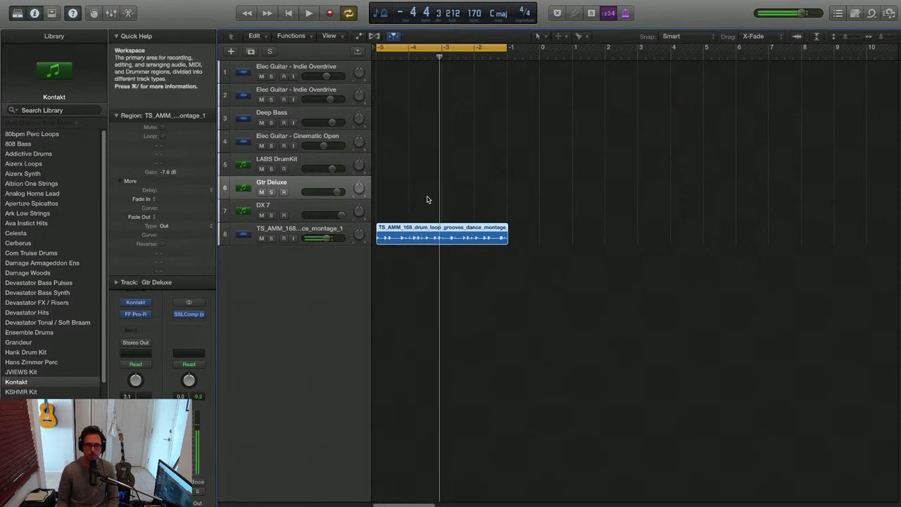
Split the drum loop at bar -3 and delete the part after it
scroll(433, 204, "down", 2)
scroll(446, 229, "right", 5)
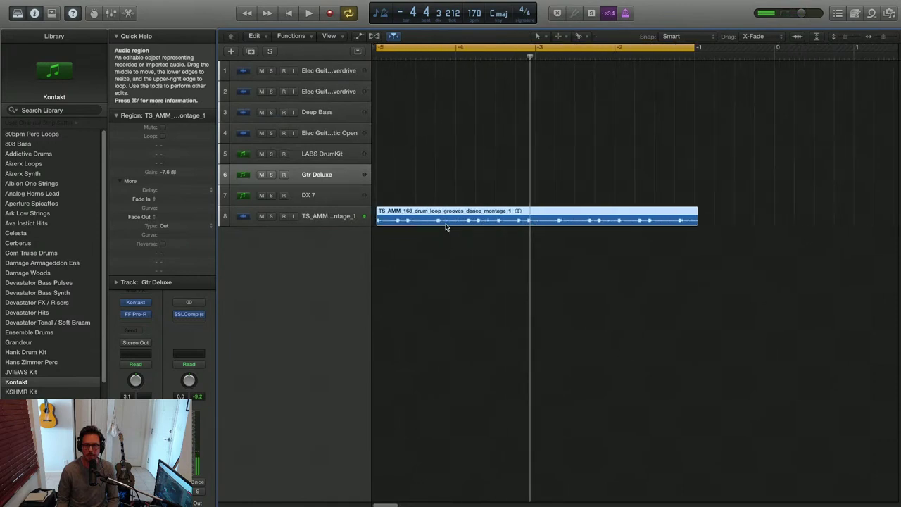
scroll(445, 226, "up", 3)
key("super+Down")
key("super+Left")
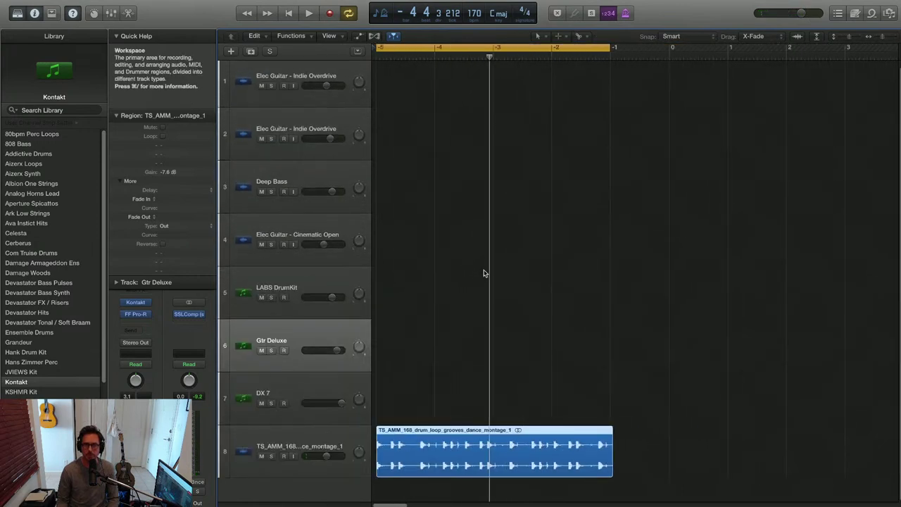
left_click(491, 64)
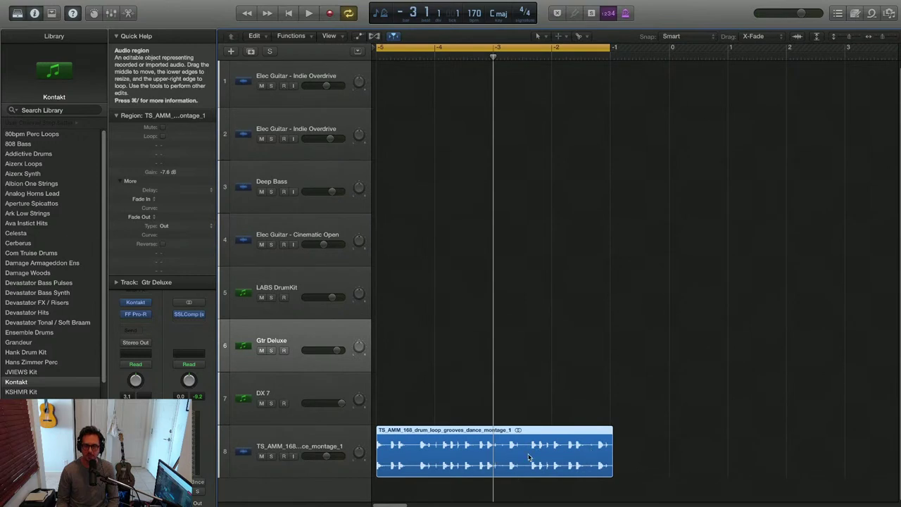
key("super+t")
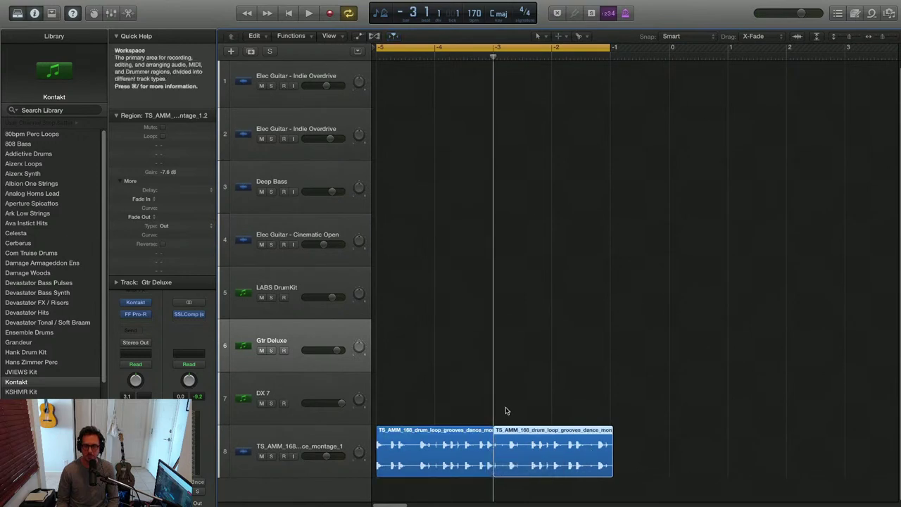
key("Delete")
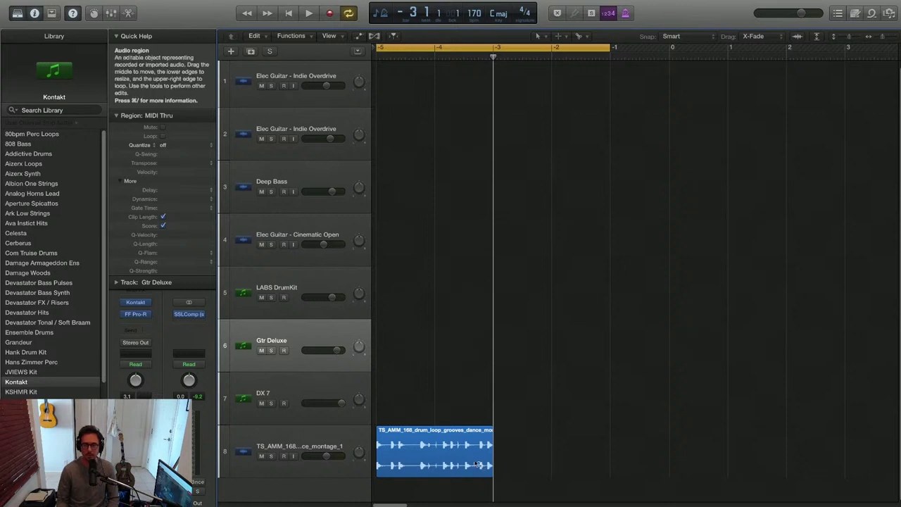
left_click_drag(466, 452, 620, 446)
key("Delete")
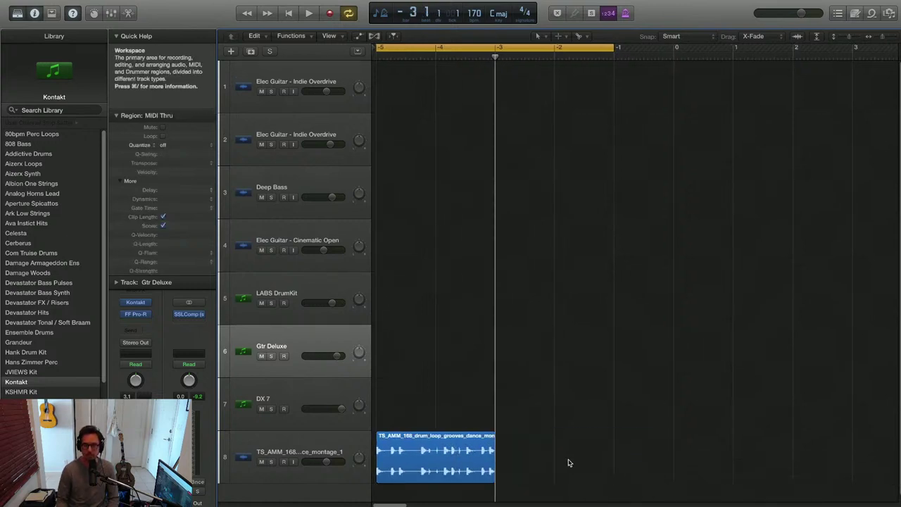
Cut a short final slice off the drum loop with the Scissors and set its gain to -16.0 dB
double_click(485, 48)
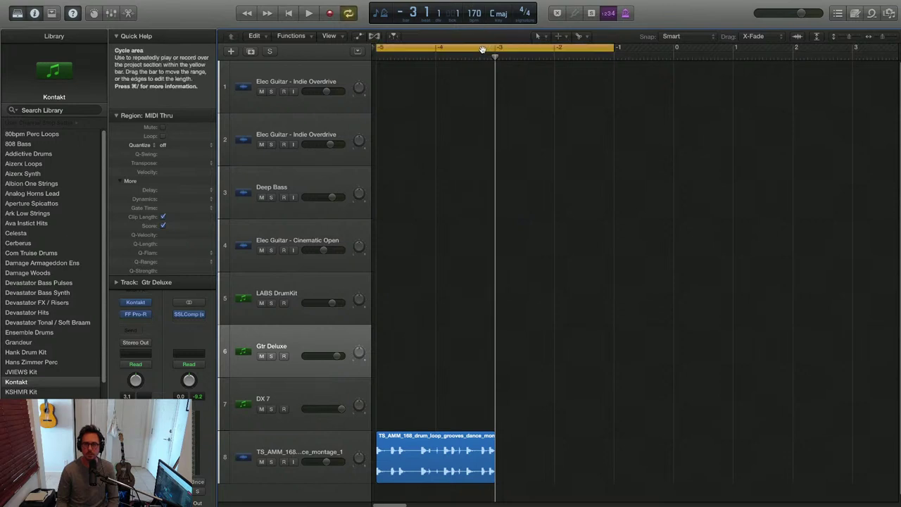
key("super+Right")
key("super+Right")
key("super+Right")
key("super+Right")
scroll(523, 432, "left", 3)
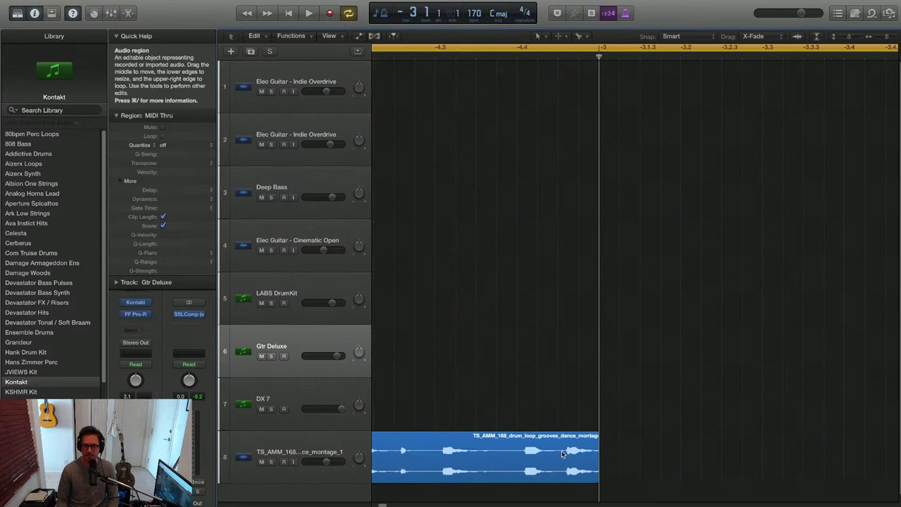
right_click(561, 454)
left_click(576, 423)
left_click(582, 453)
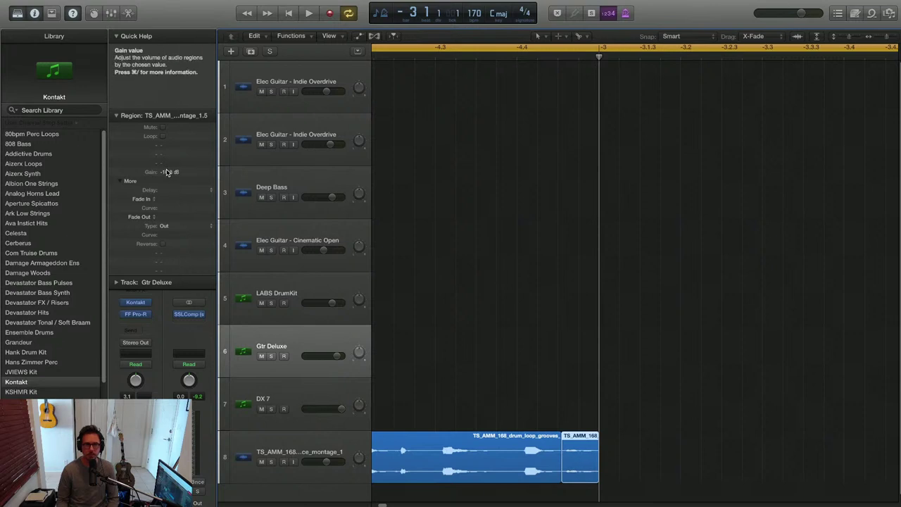
left_click_drag(166, 159, 167, 146)
Select both drum regions on track 8 and play the cycle to audition them
key("super+Left")
key("super+Left")
key("super+Left")
key("super+Left")
key("super+Left")
key("super+Left")
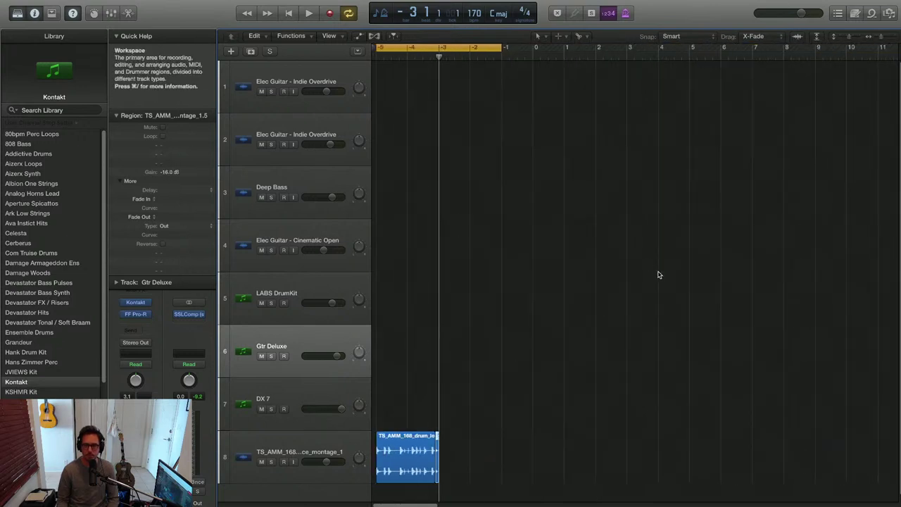
left_click_drag(524, 418, 460, 451)
key("space")
key("super+Up")
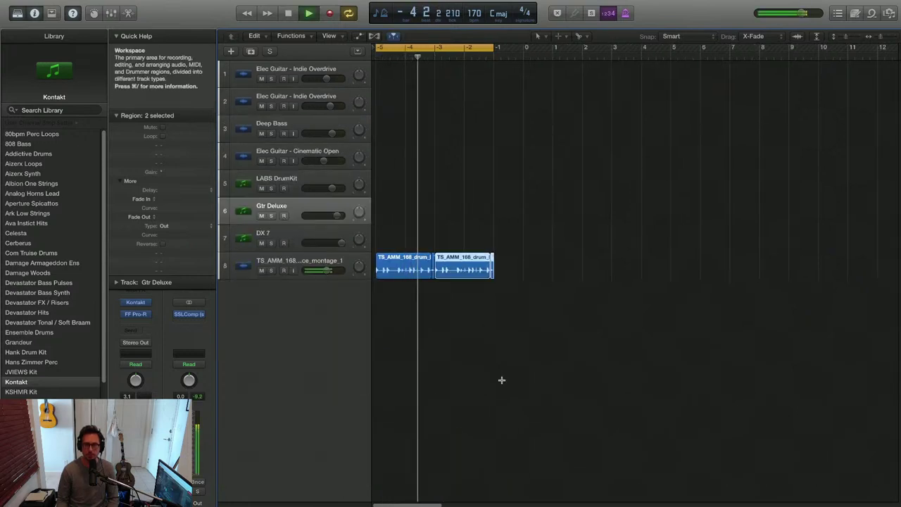
key("super+Right")
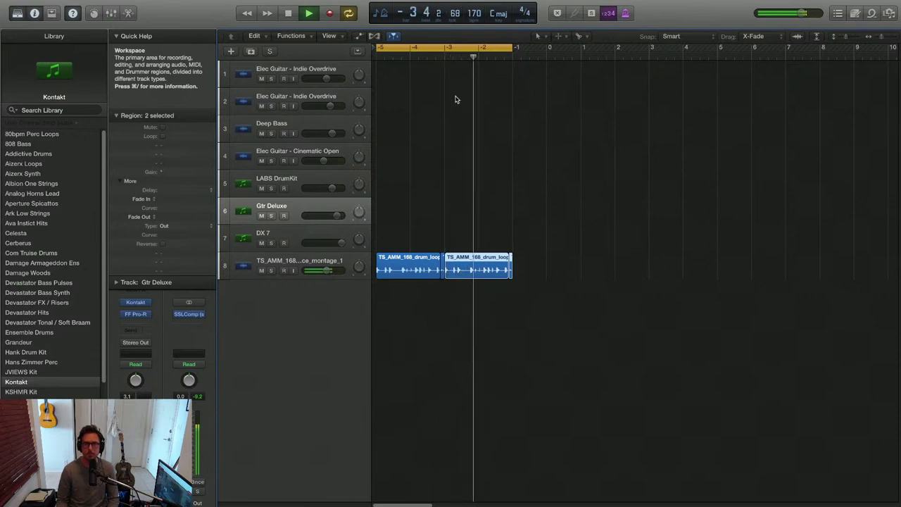
key("space")
key("super+Right")
key("super+Right")
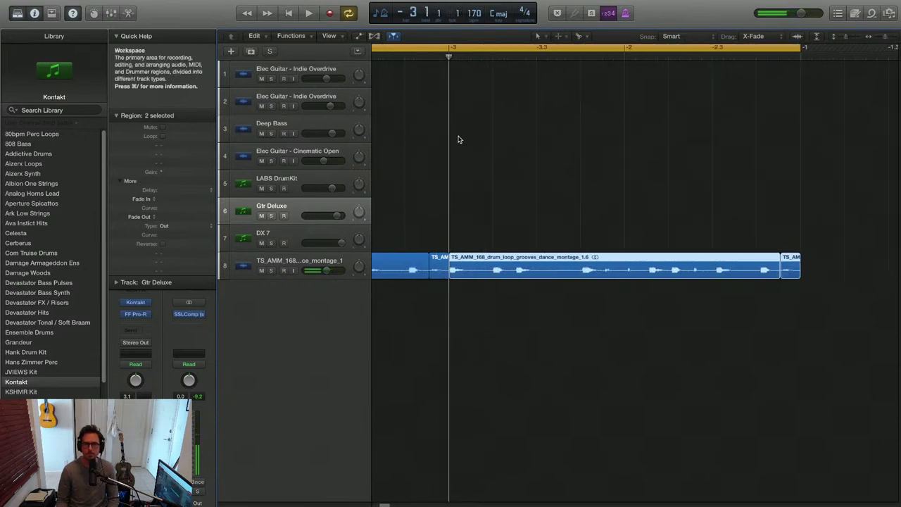
key("super+Left")
key("super+Left")
key("super+Left")
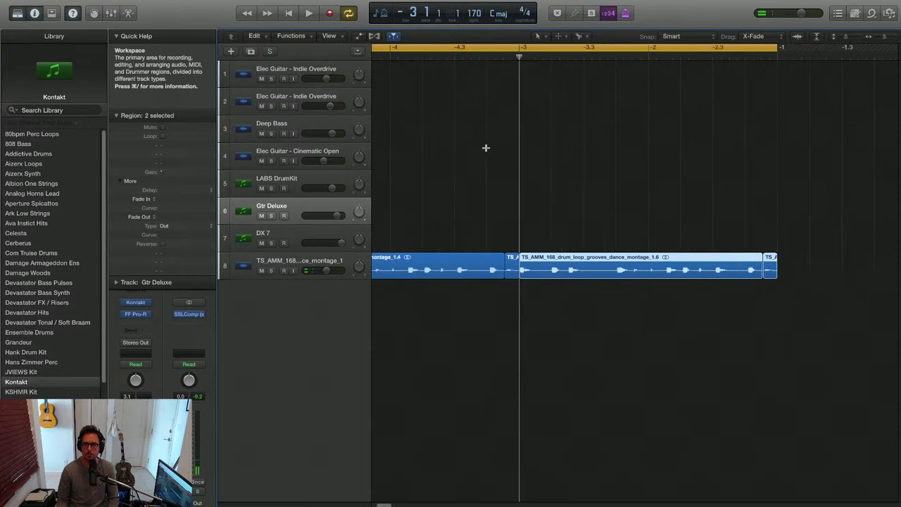
key("super+Left")
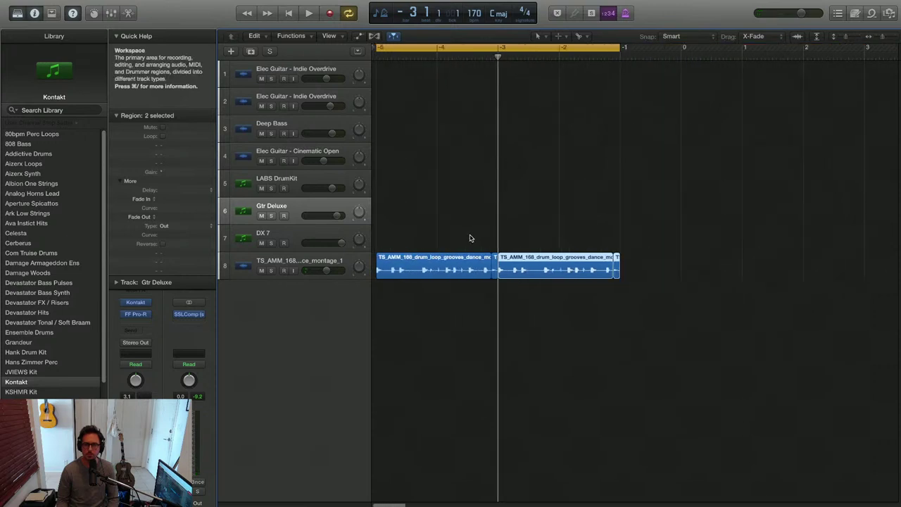
key("space")
key("super+Right")
key("super+Right")
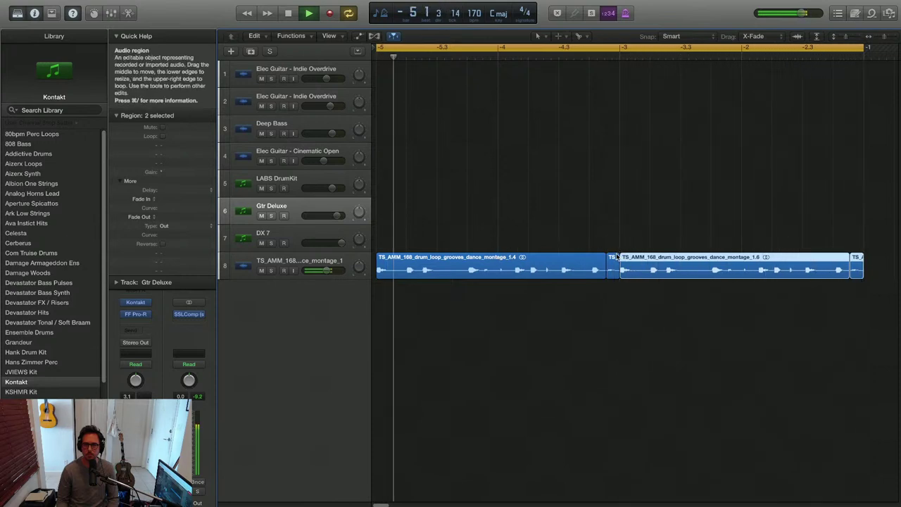
key("space")
key("super+Left")
key("super+Left")
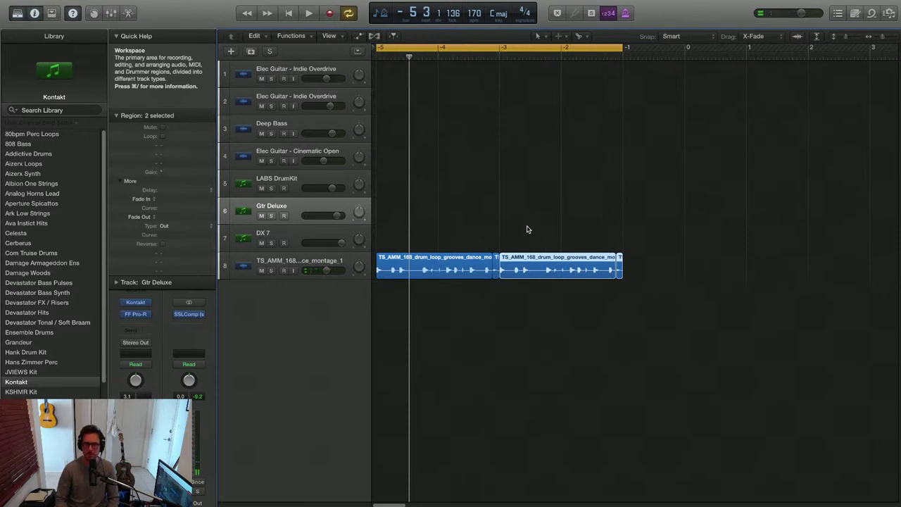
Delete the extra drum pieces so the region spans bars -5 to -3, and turn cycle off
key("Delete")
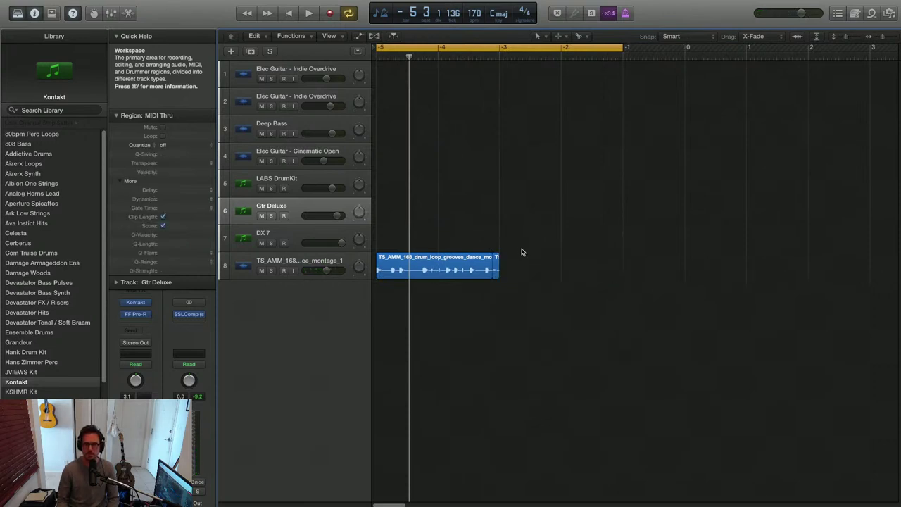
left_click_drag(522, 247, 496, 273)
key("Delete")
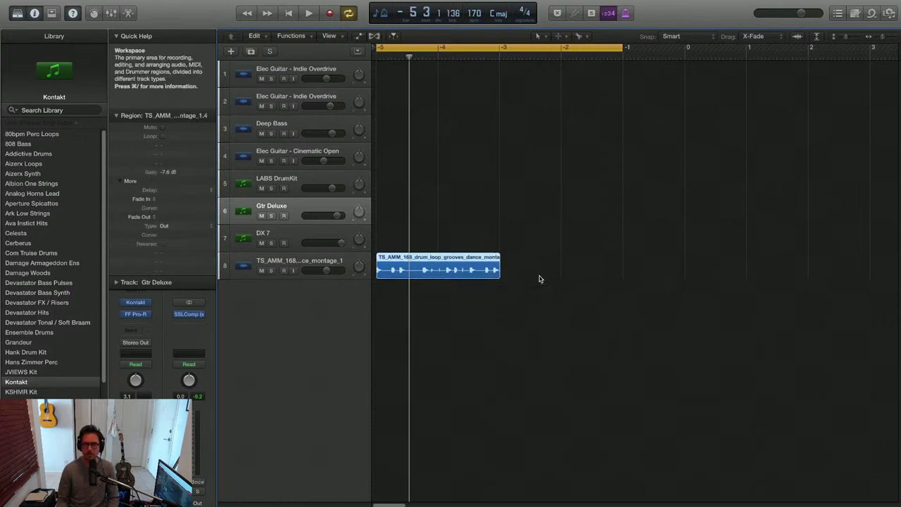
left_click(498, 48)
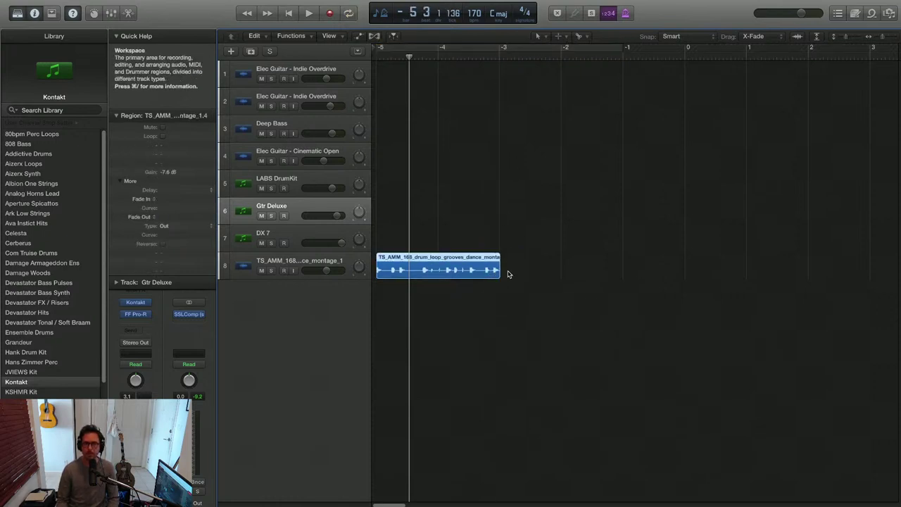
Lengthen the drum loop region, then trim its end back slightly
left_click_drag(464, 276, 587, 279)
key("Delete")
left_click_drag(499, 276, 639, 274)
key("super+Right")
key("super+Right")
key("super+Right")
key("super+Right")
key("super+Right")
key("super+Right")
left_click_drag(641, 275, 623, 276)
key("super+Left")
key("super+Left")
key("super+Left")
Set a cycle range from bar -5 to -3 and play the drum section
scroll(482, 91, "left", 2)
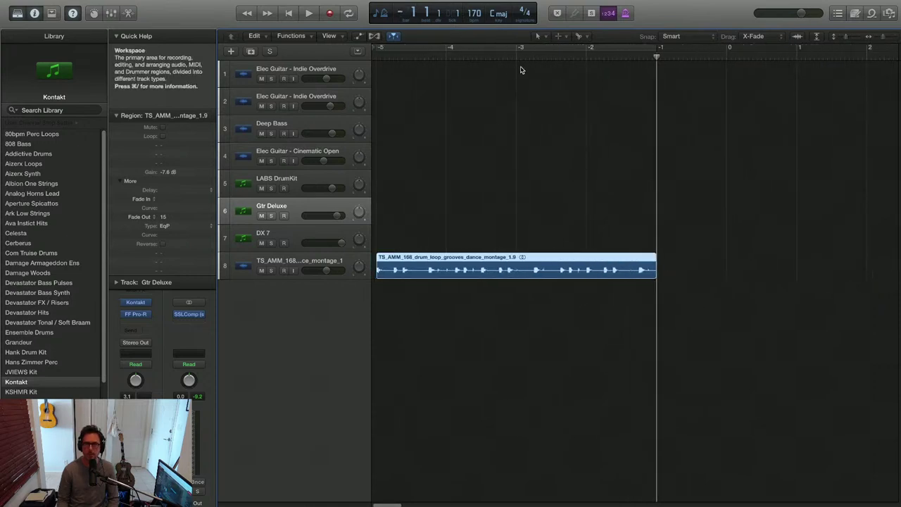
left_click(516, 56)
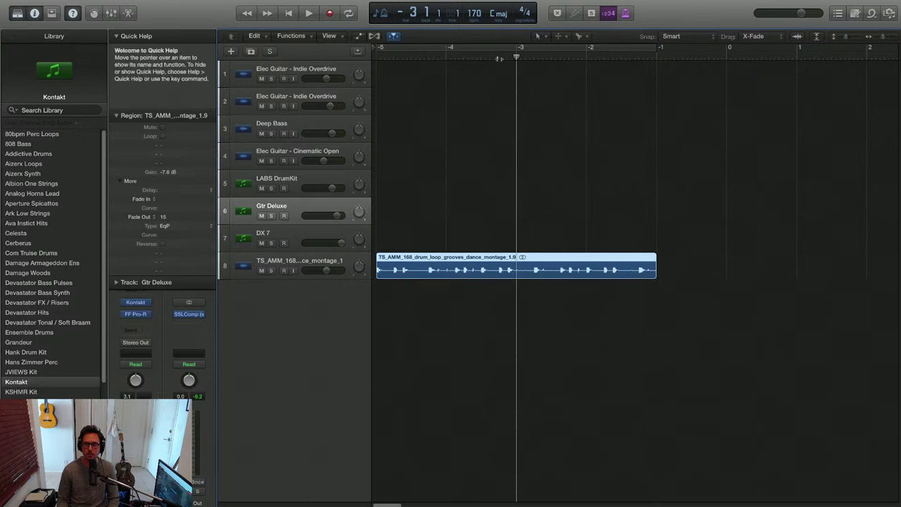
left_click(479, 45)
left_click(415, 46)
left_click_drag(378, 47, 516, 57)
key("space")
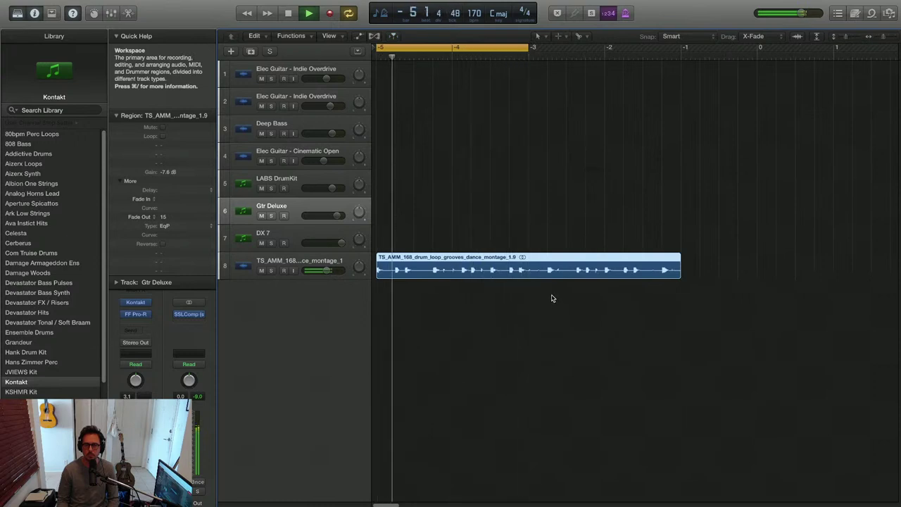
key("space")
Delete the drum loop past bar -3 and split off its short final slice
left_click(528, 262)
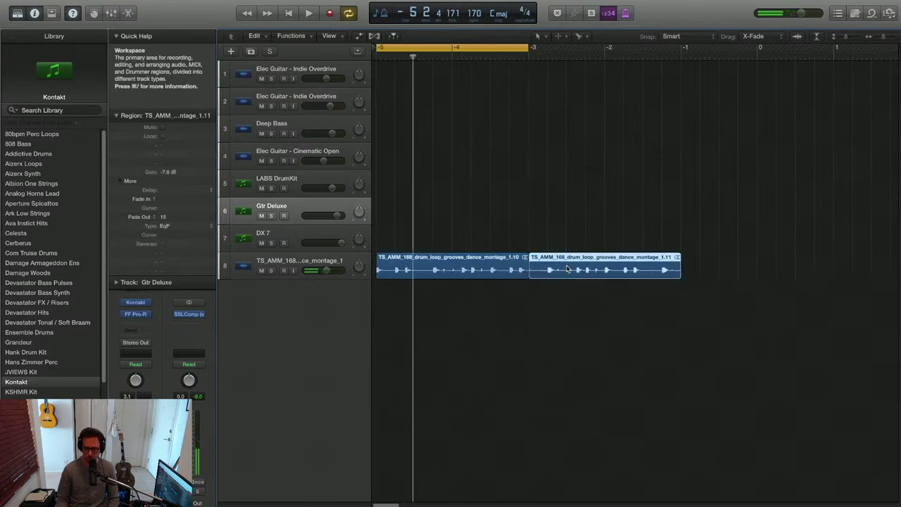
key("Delete")
left_click(519, 57)
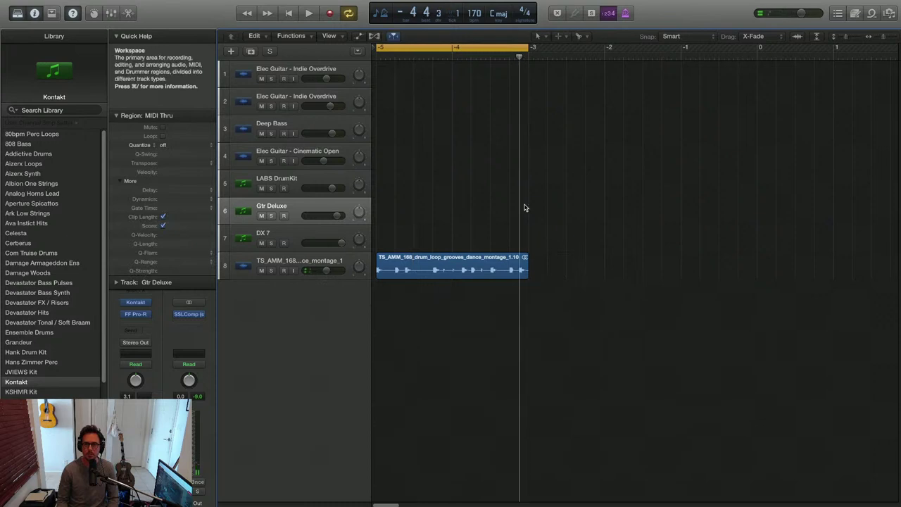
key("super+Right")
key("super+Right")
key("super+Right")
key("super+Right")
key("super+Right")
right_click(519, 271)
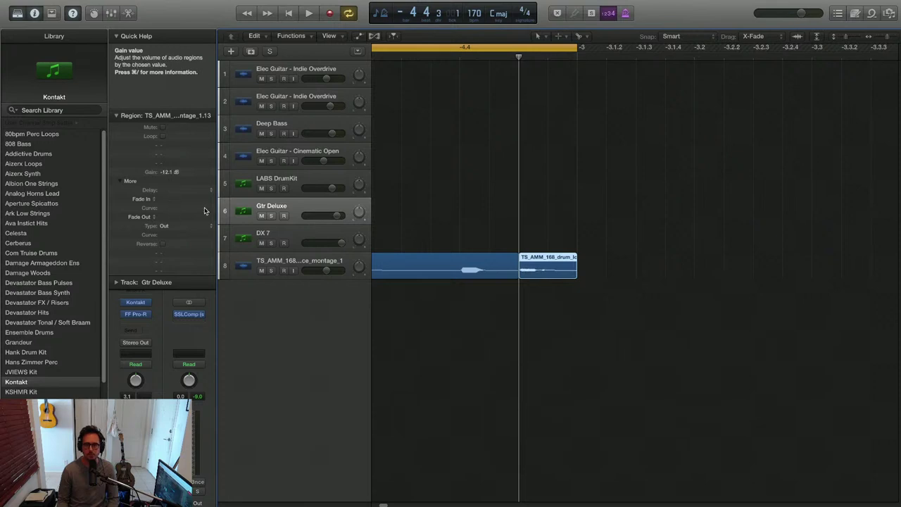
key("space")
key("super+Left")
key("super+Left")
key("super+Left")
key("super+Left")
key("super+Left")
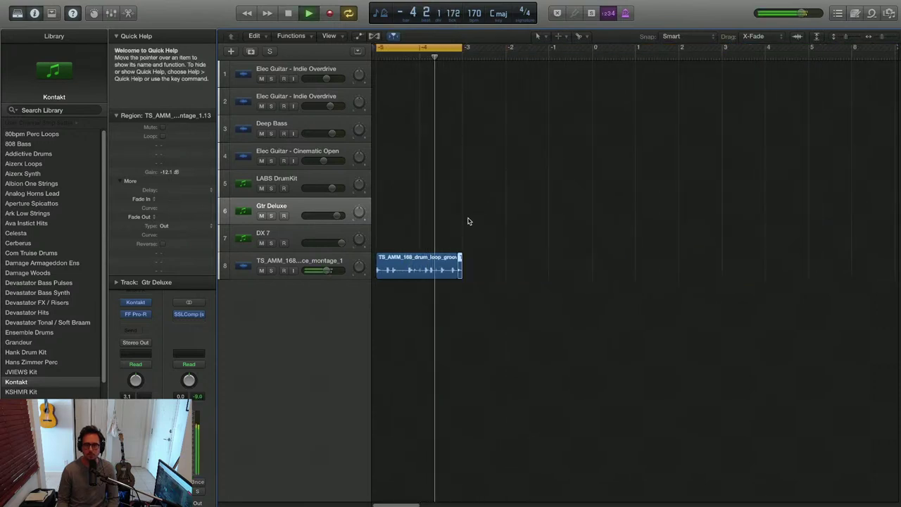
Repeat both drum pieces up to bar -1 and extend the cycle to span bars -5 to -1
key("space")
left_click_drag(416, 244, 502, 267)
left_click_drag(462, 47, 549, 57)
key("space")
key("super+Right")
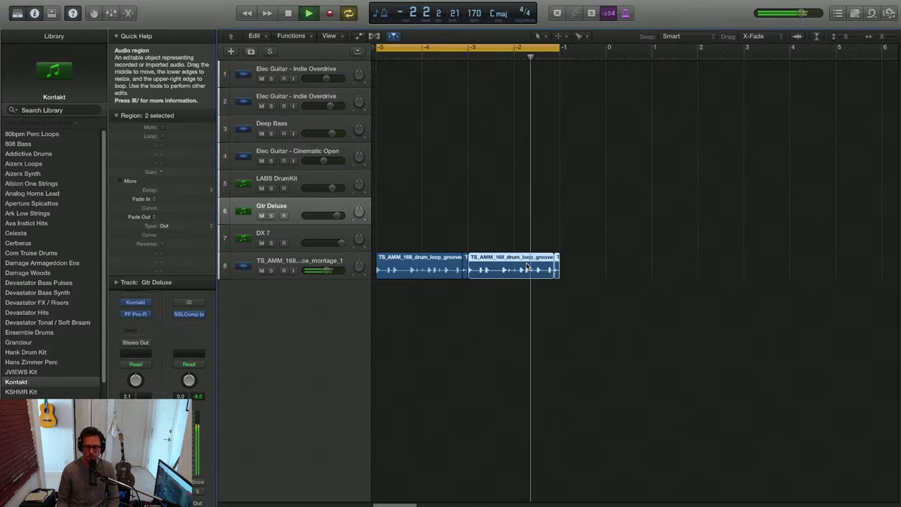
key("space")
Take the Logic window out of full screen
scroll(515, 270, "down", 1)
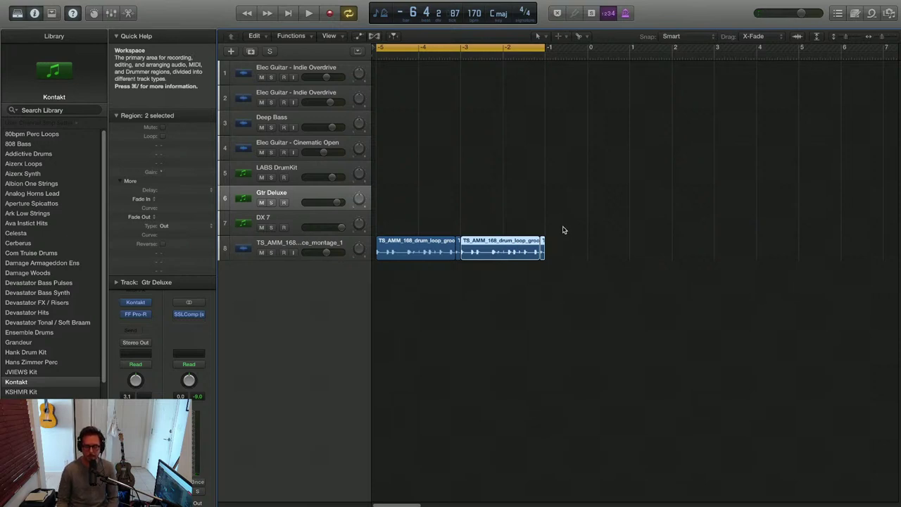
scroll(576, 266, "up", 3)
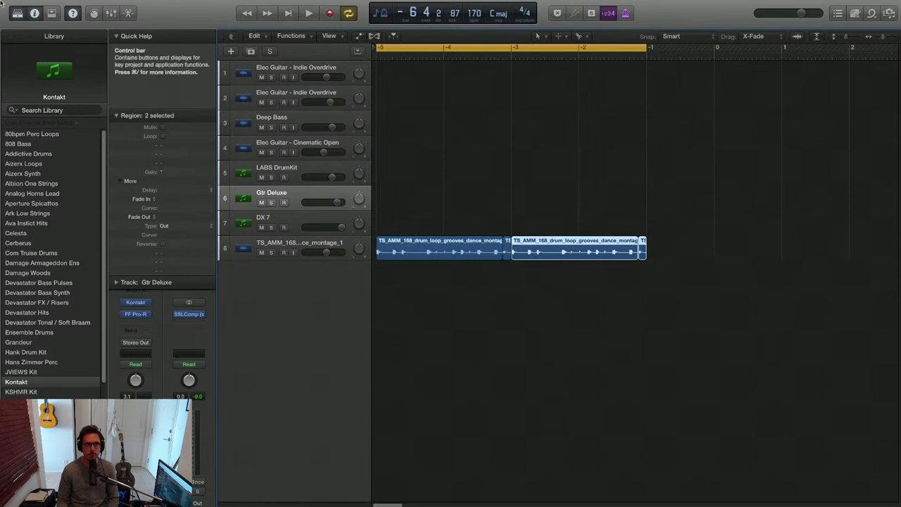
left_click(25, 16)
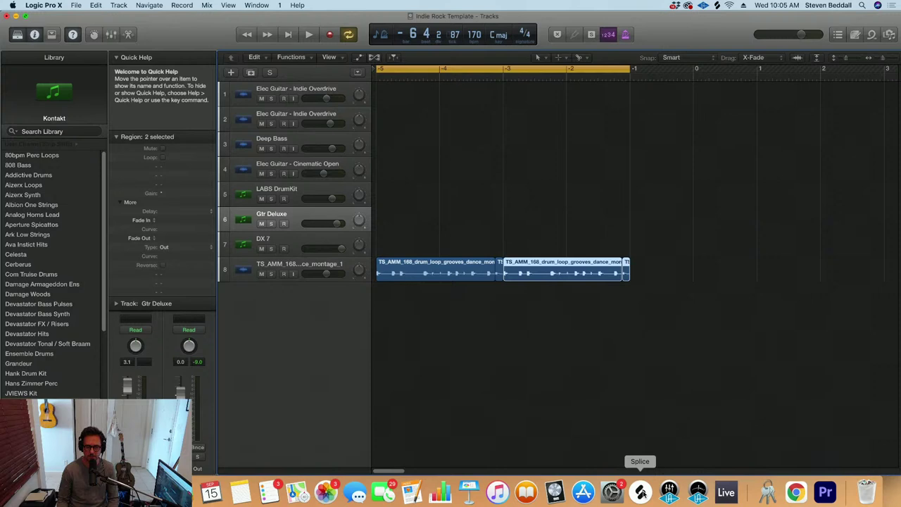
Search Splice for KRS and drag KRS_clap_dancehall_toronto.wav into Logic as track 9
left_click(640, 492)
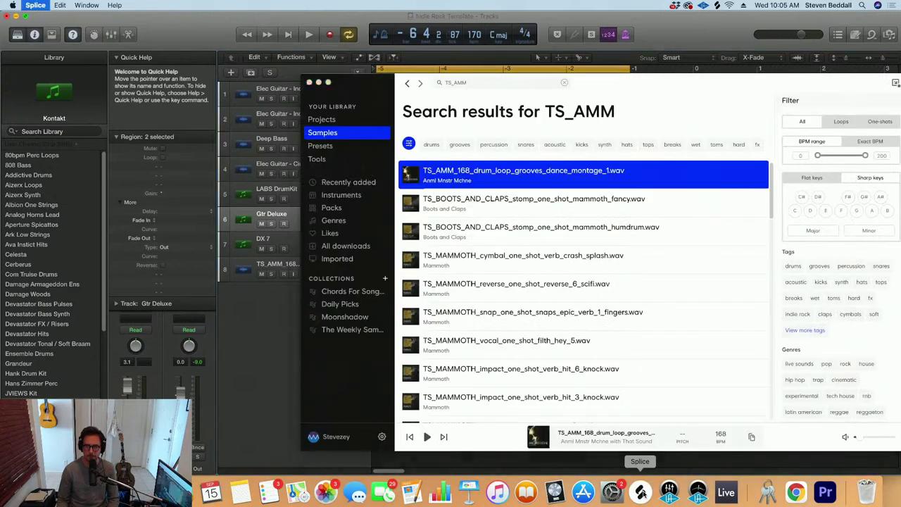
left_click(482, 83)
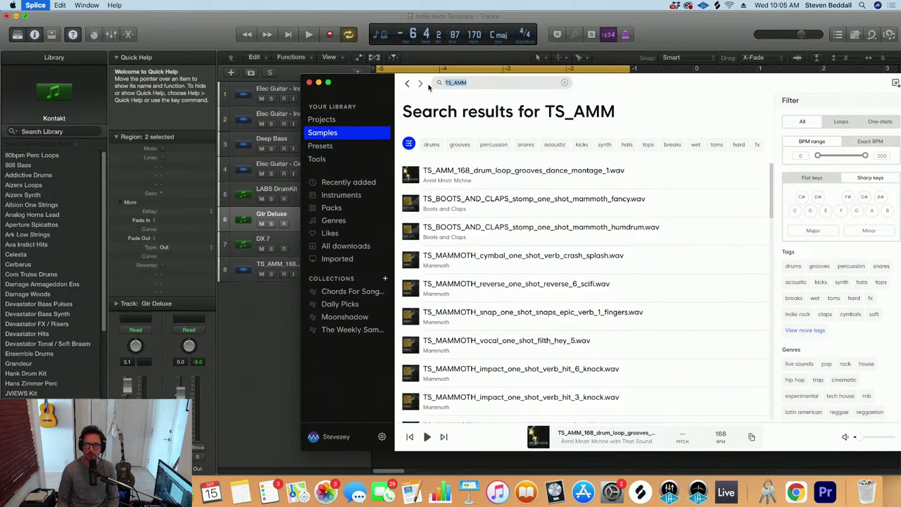
type("KRS")
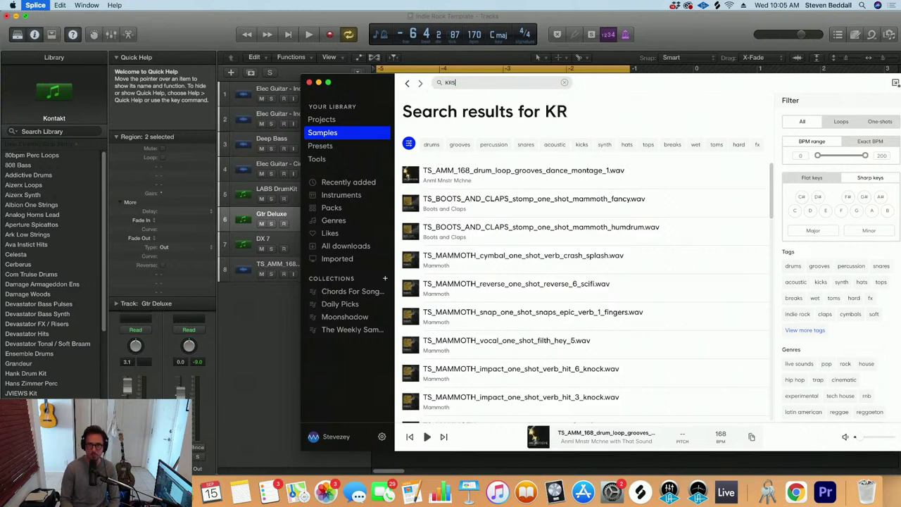
left_click(411, 203)
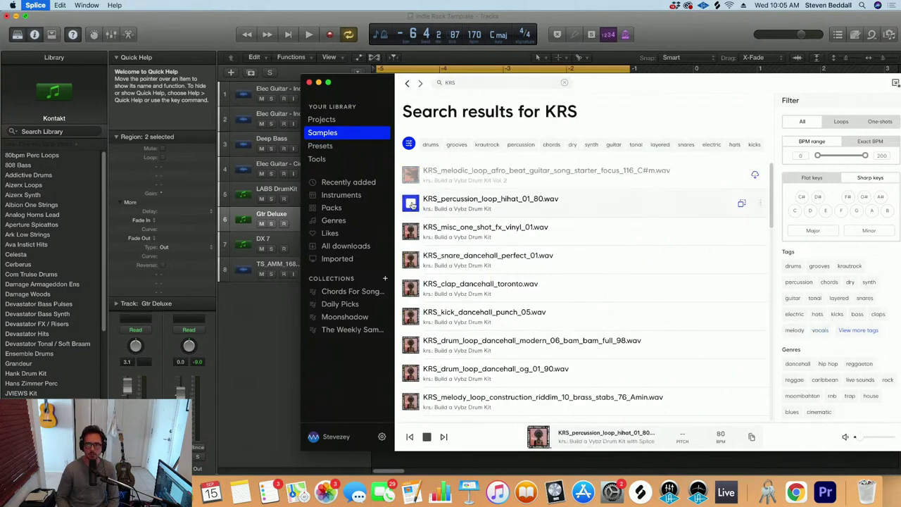
key("Down")
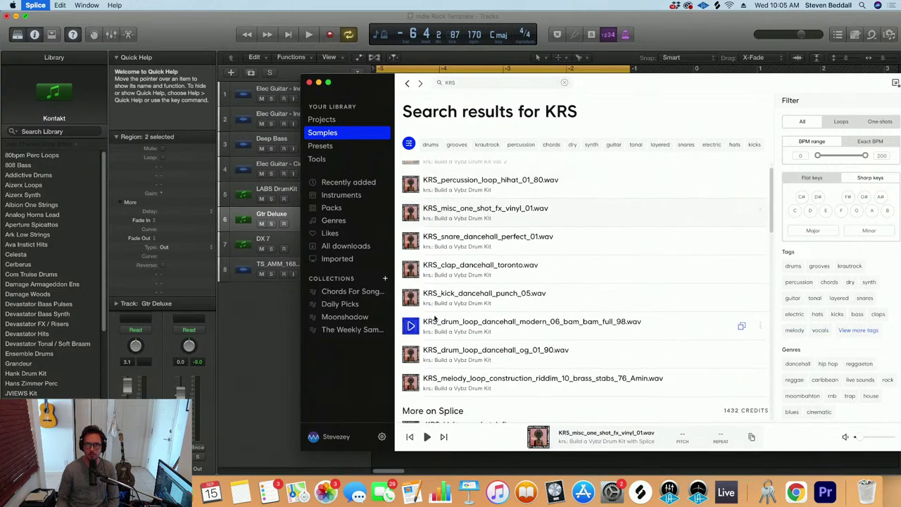
scroll(413, 322, "up", 1)
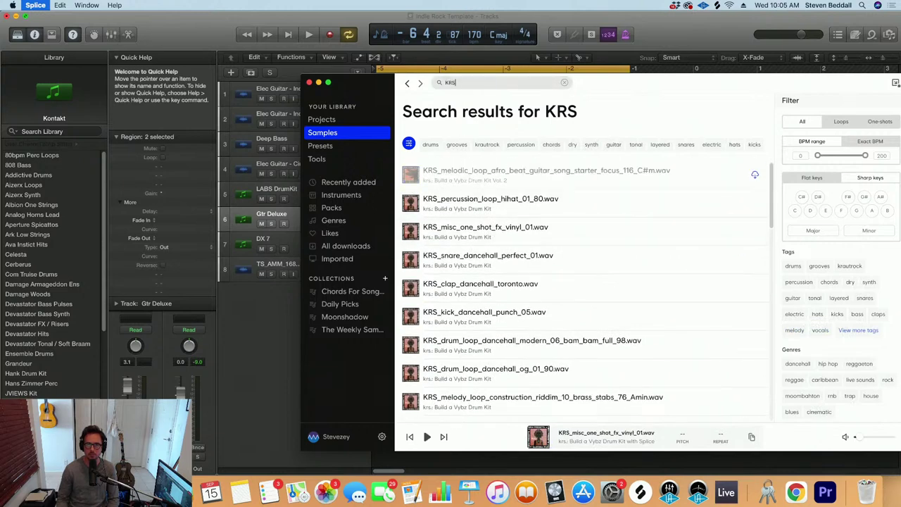
type("p")
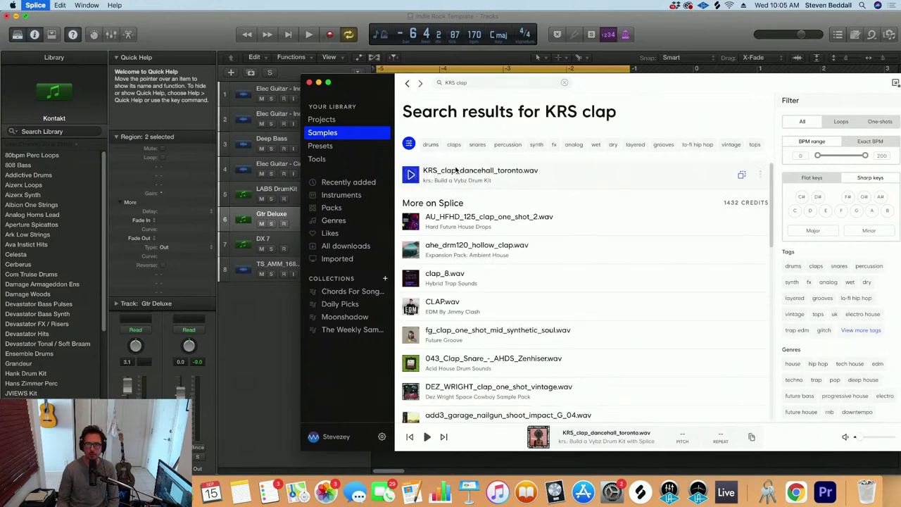
left_click_drag(455, 174, 266, 335)
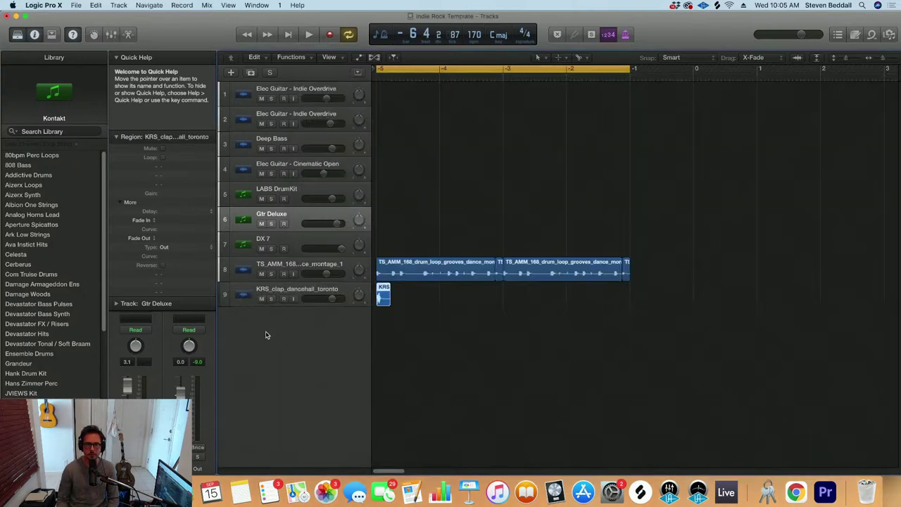
Back in Splice, start a new search for 'TS MAMM'
key("super+Tab")
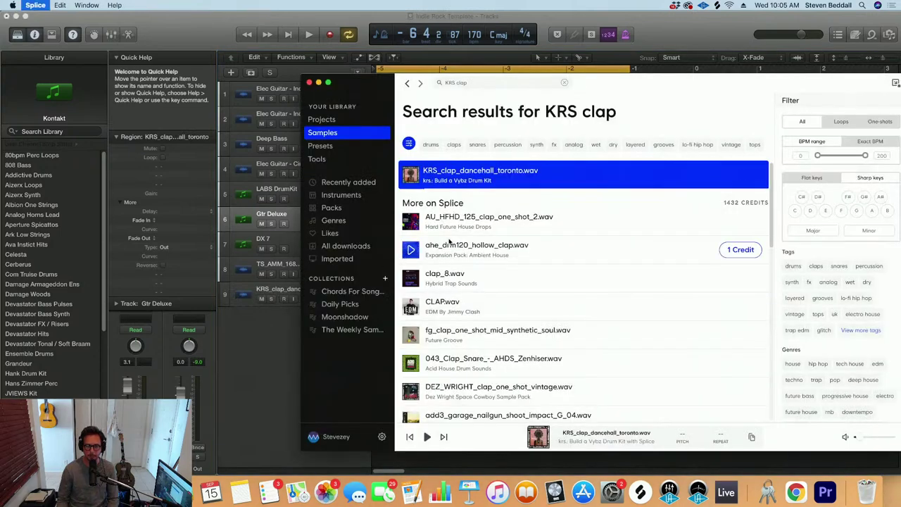
left_click(470, 83)
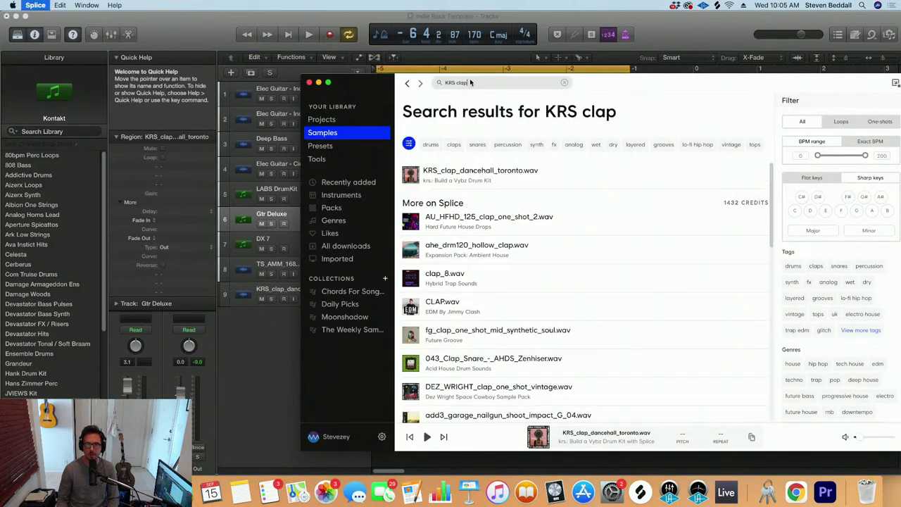
type("TS")
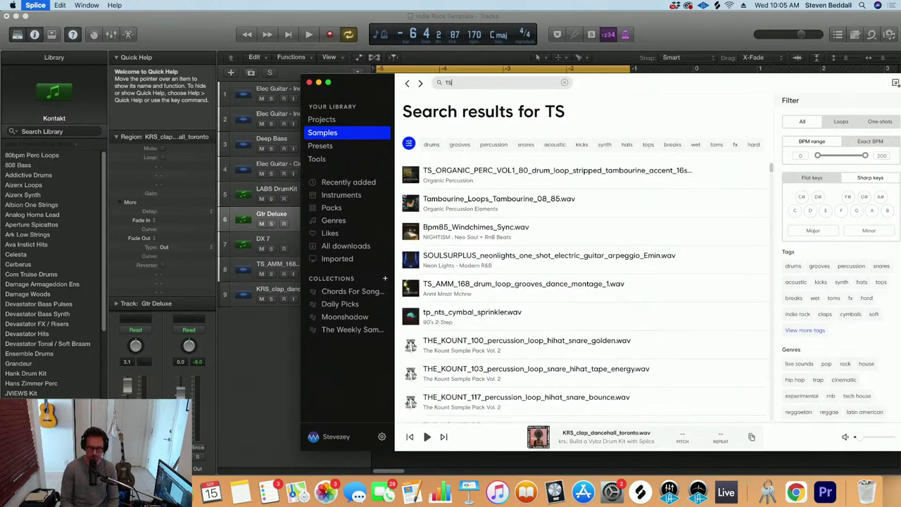
type(" MAMMOTH clap")
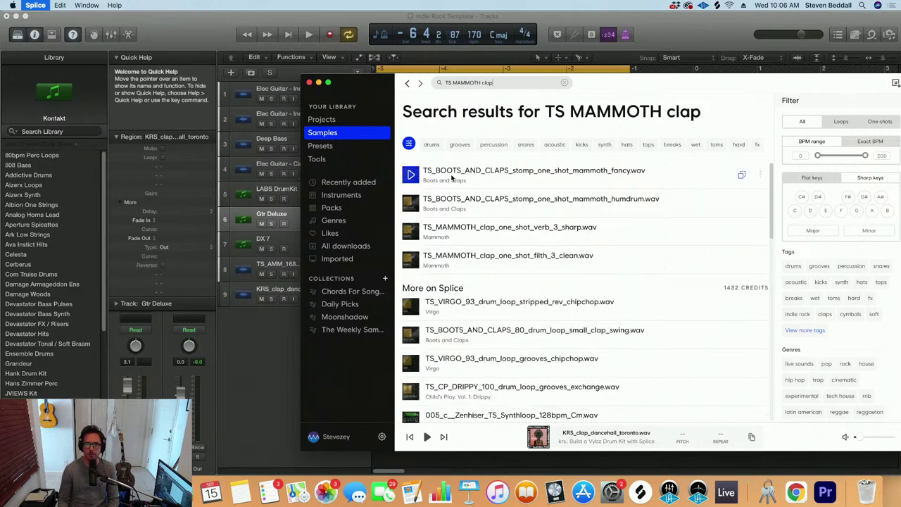
Audition TS MAMMOTH claps and add filth_3_clean and verb_3_sharp to Logic as tracks 10 and 11
left_click(411, 175)
key("Down")
key("Down")
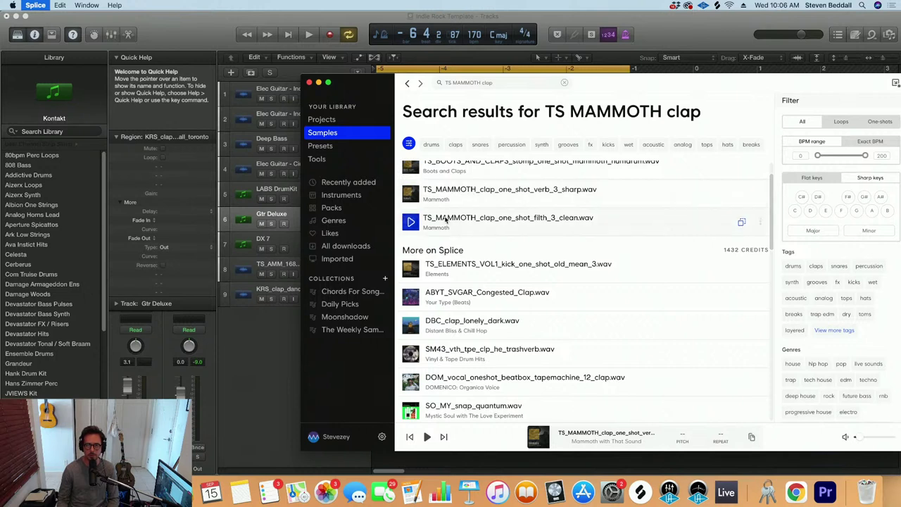
left_click_drag(443, 221, 253, 327)
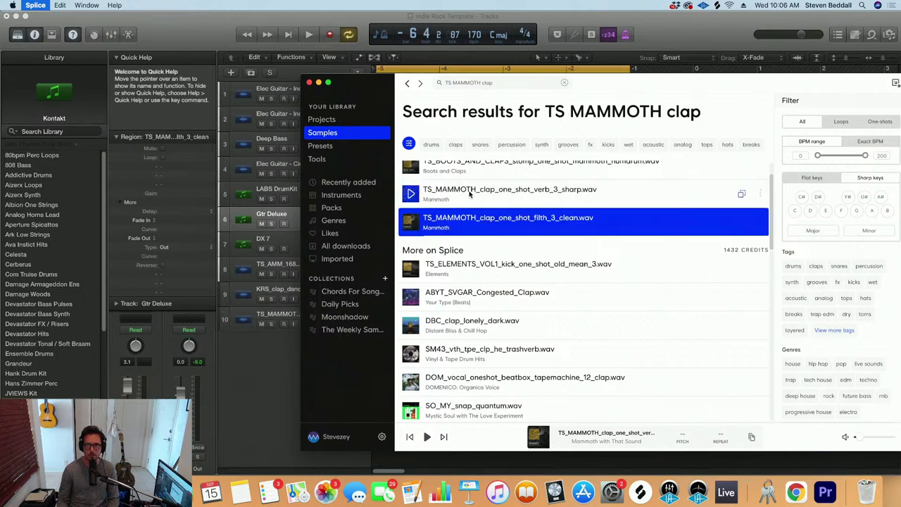
left_click_drag(456, 194, 267, 374)
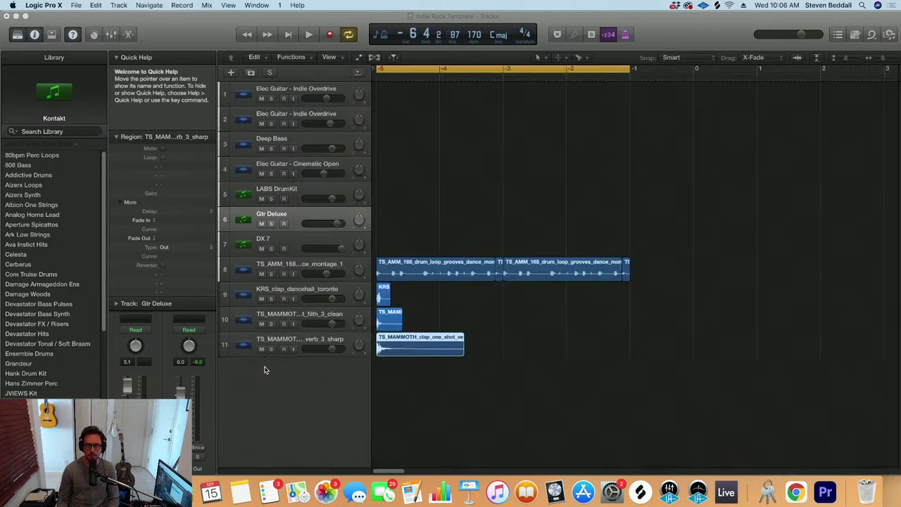
Move the filth_3_clean track above the KRS clap and mute the KRS and verb clap tracks
left_click_drag(416, 368, 384, 301)
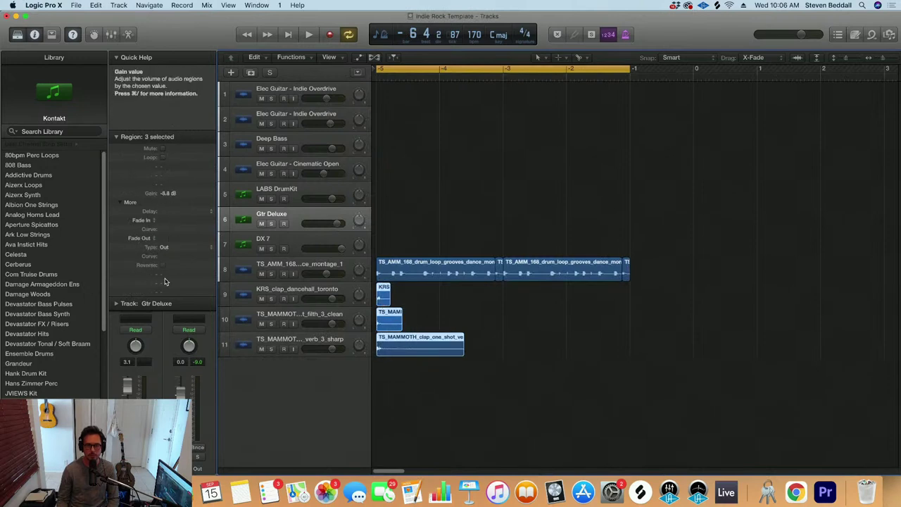
scroll(452, 323, "up", 8)
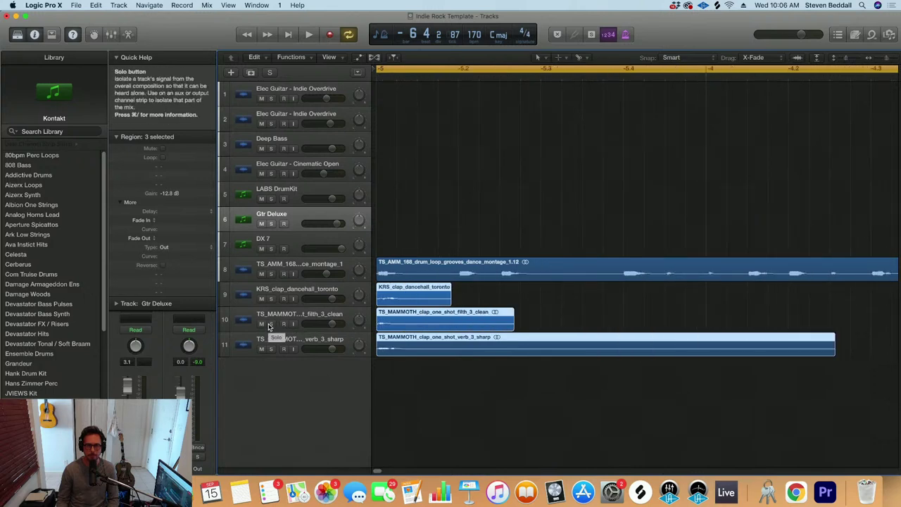
left_click_drag(292, 318, 293, 289)
left_click_drag(261, 323, 261, 348)
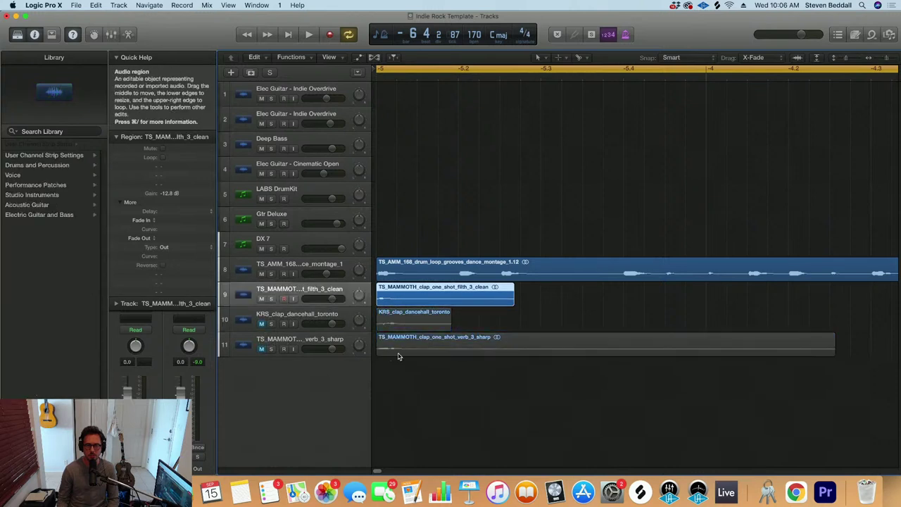
key("space")
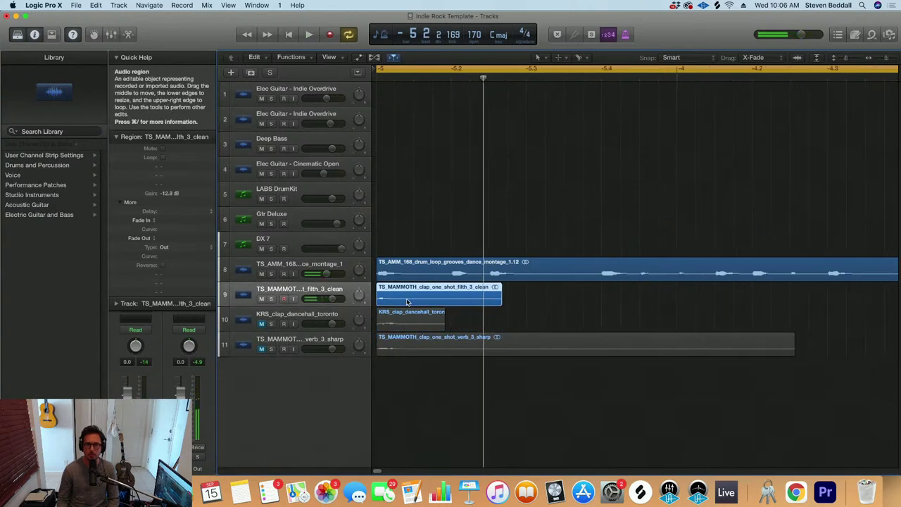
Reposition the filth_3_clean clap and copy it into eight hits across bars -5 to -1
left_click_drag(407, 298, 489, 297)
key("super+Left")
key("super+Left")
key("super+Left")
key("super+Left")
key("space")
key("space")
mouse_move(575, 295)
left_mouse_down()
mouse_move(412, 300)
mouse_move(574, 293)
left_mouse_up()
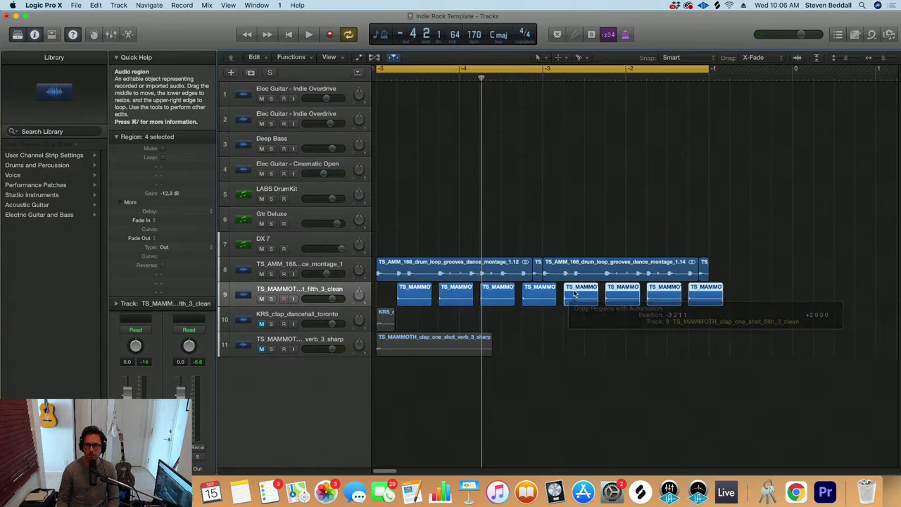
key("super+Left")
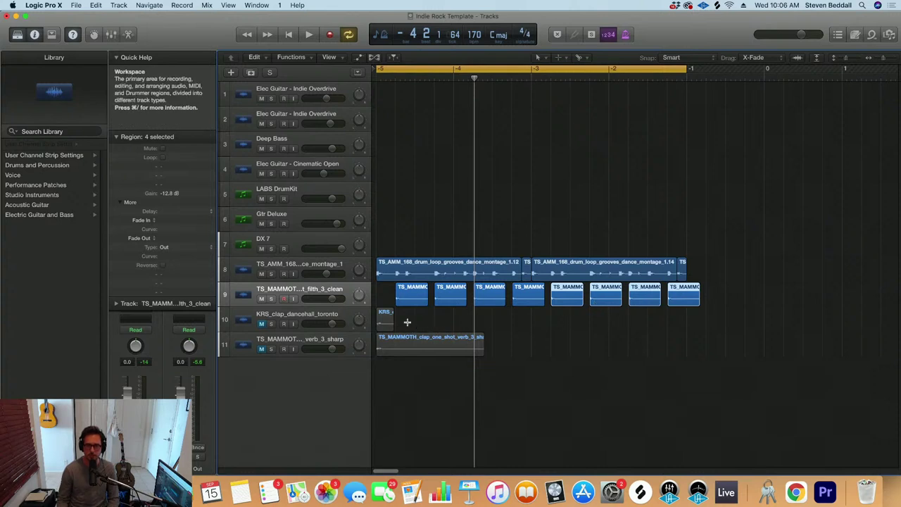
Place four KRS_clap copies on track 10 under every other clap hit
key("super+Right")
left_click(381, 321)
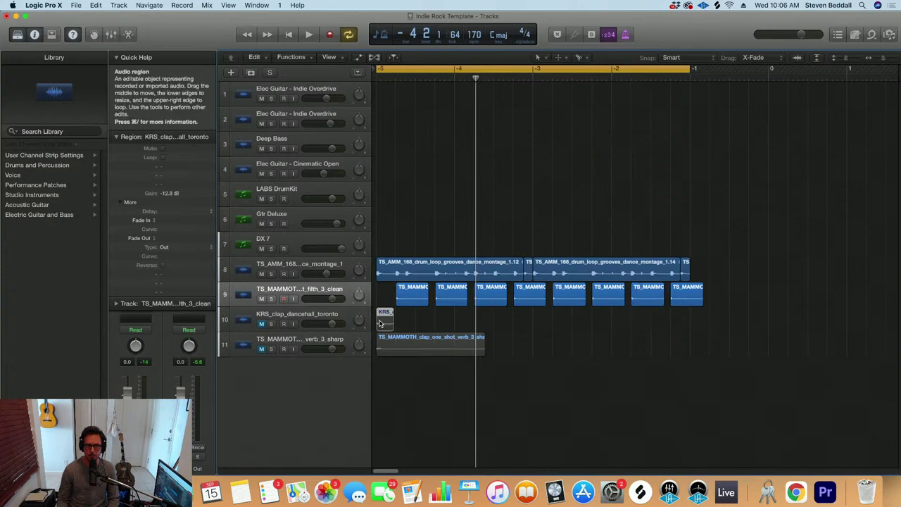
left_click_drag(389, 324, 445, 322)
left_click_drag(502, 321, 678, 322)
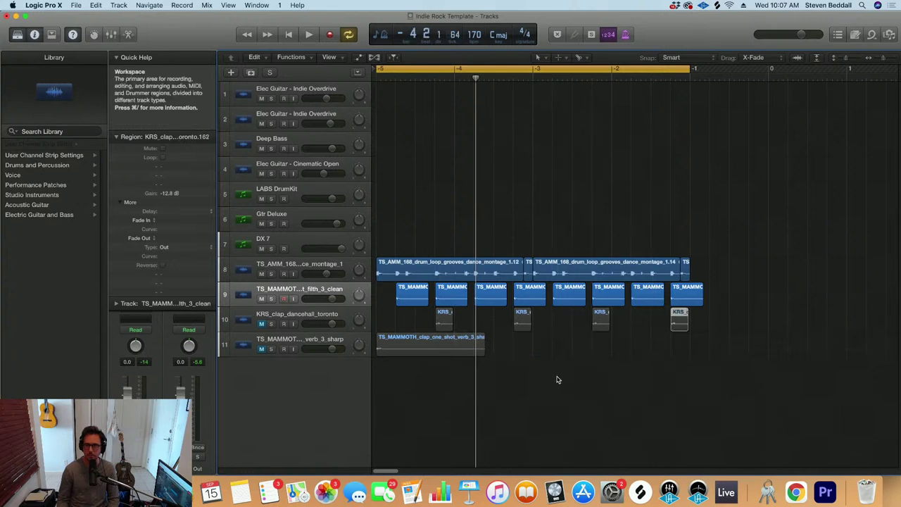
Move the verb clap late into bar -2, unmute both clap tracks, and play
left_click(420, 354)
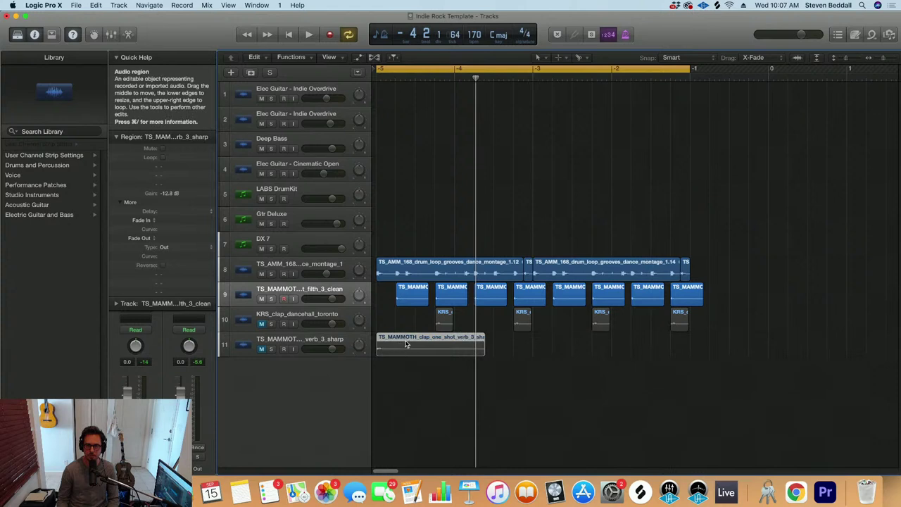
left_click_drag(405, 350, 699, 348)
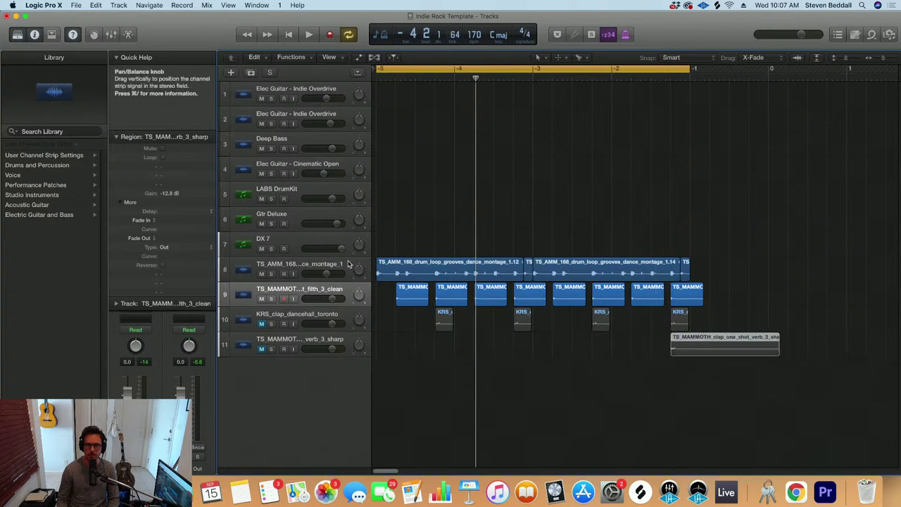
left_click(262, 324)
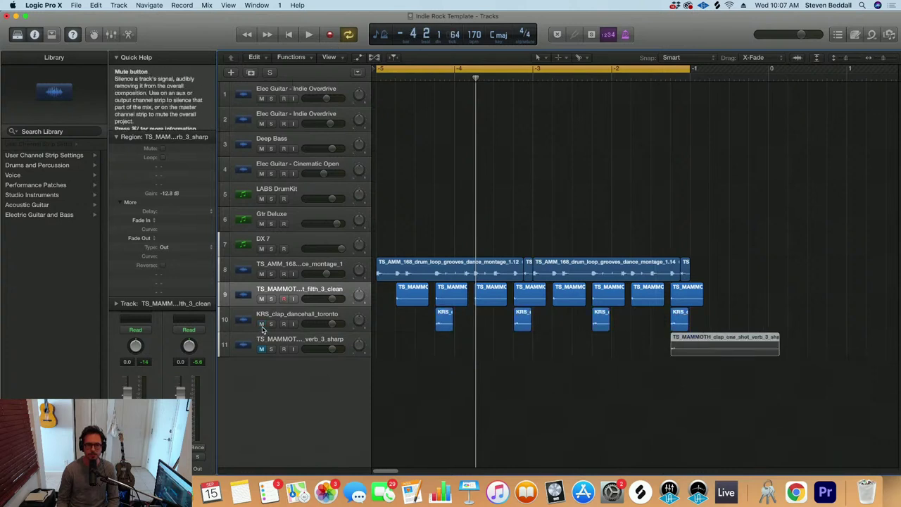
left_click(261, 349)
key("space")
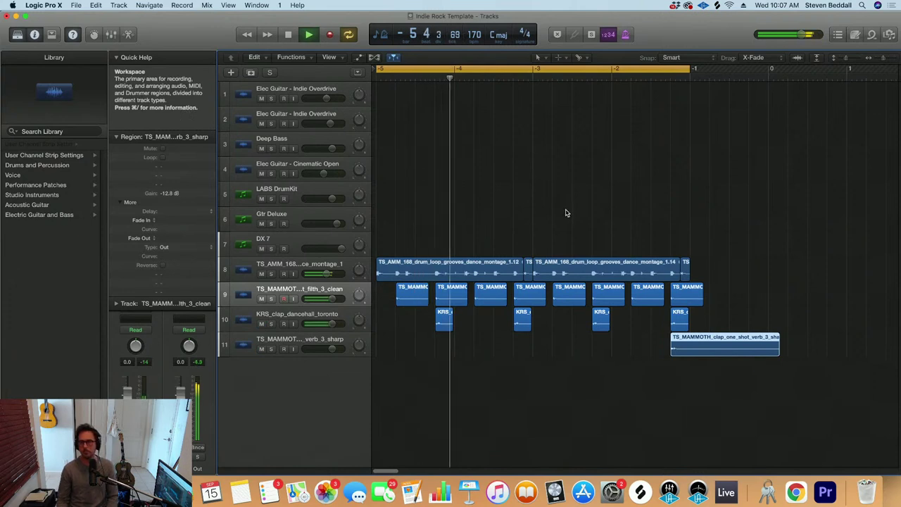
Lower the KRS clap track to -5.8 dB and extend the cycle range further right
left_click_drag(331, 324, 322, 324)
key("space")
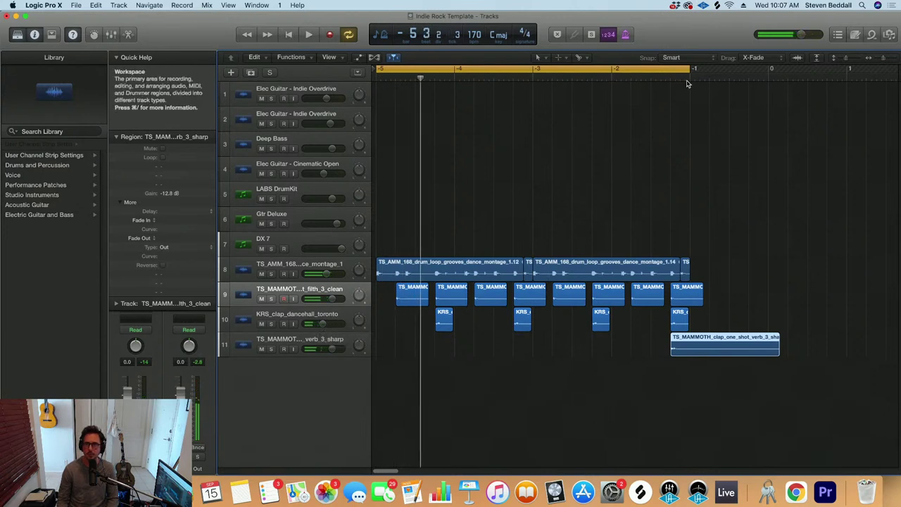
left_click_drag(690, 69, 817, 77)
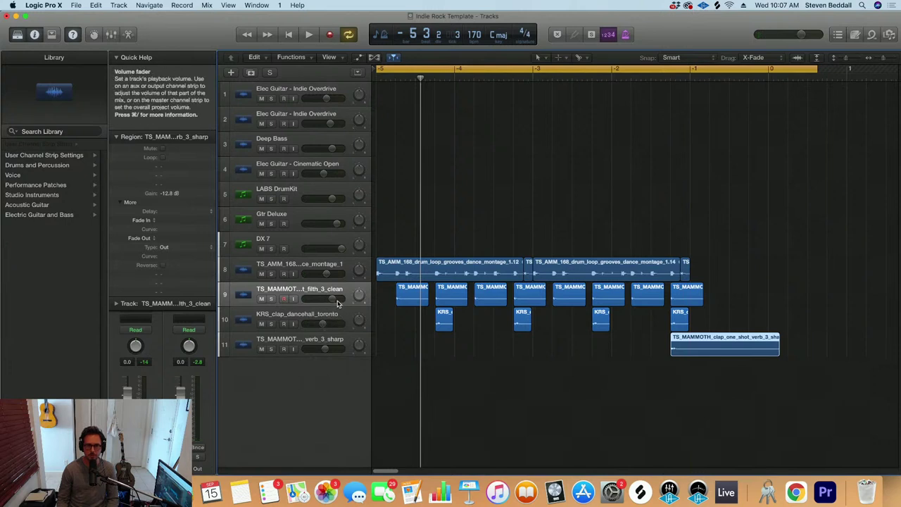
key("space")
Set the filth clap to -1.1 dB and the verb clap to -5.9 dB, then select the drum and clap regions
left_click_drag(338, 303, 330, 302)
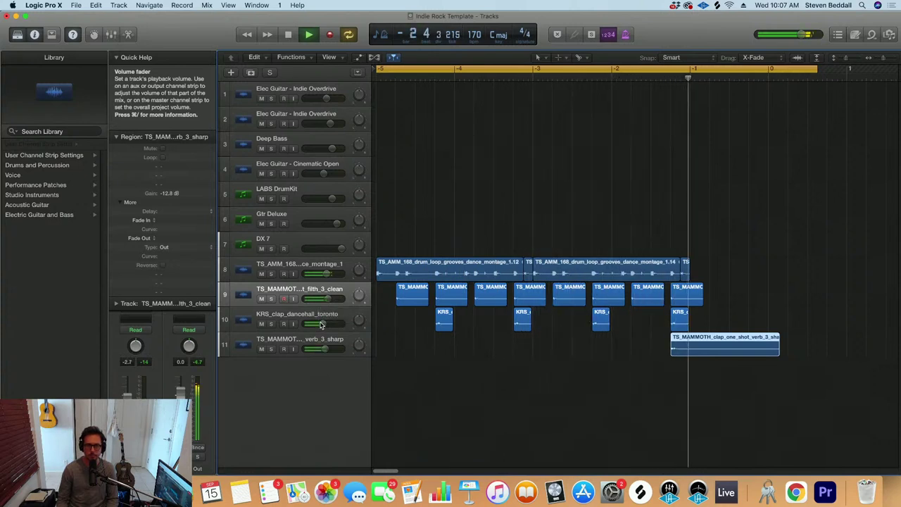
left_click_drag(324, 349, 322, 349)
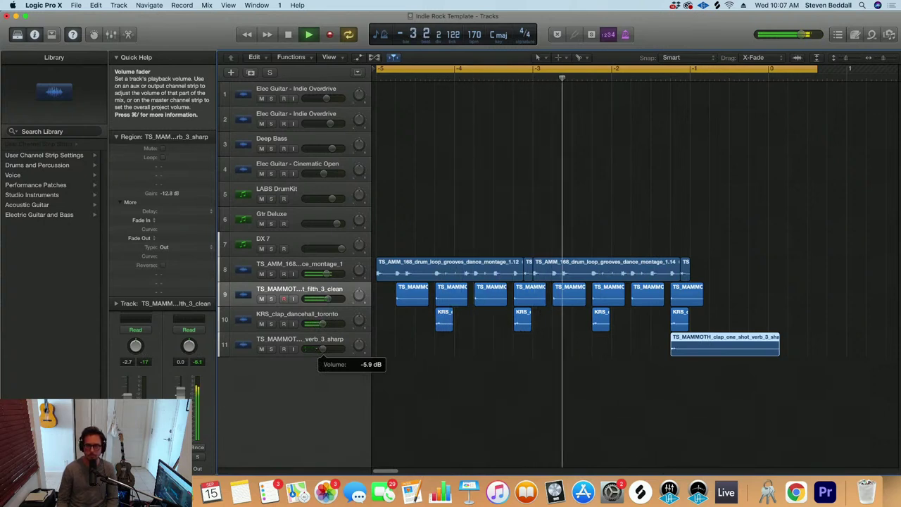
left_click_drag(322, 349, 318, 349)
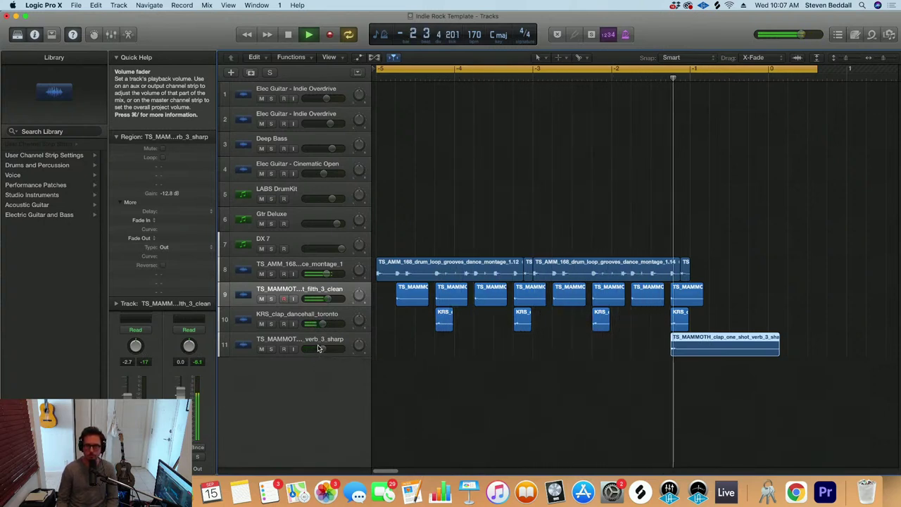
key("space")
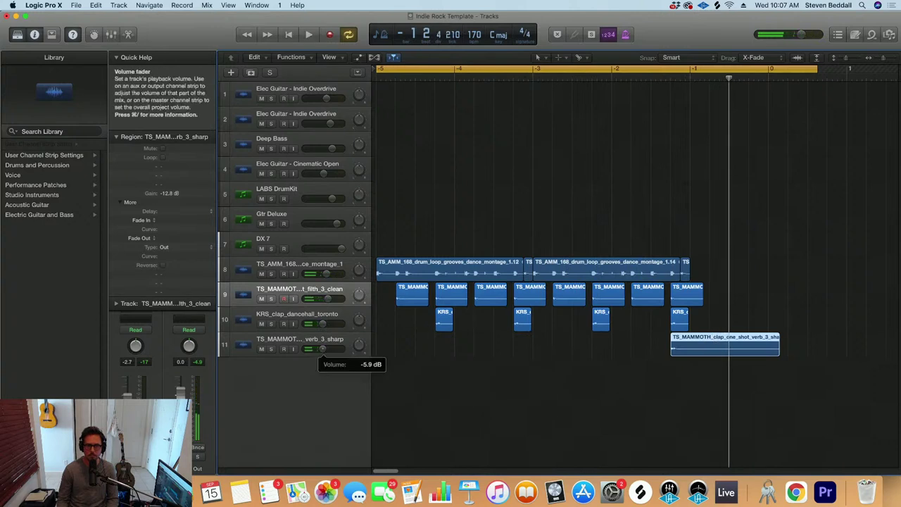
scroll(628, 356, "down", 1)
left_click_drag(756, 375, 371, 293)
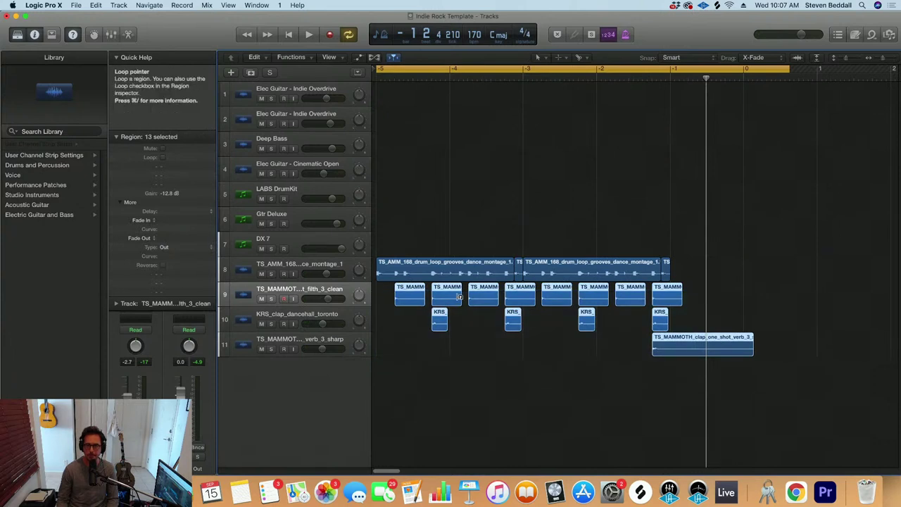
Bounce the filth and KRS clap regions in place to a new track named 'Dry Claps'
left_click_drag(686, 320, 388, 304)
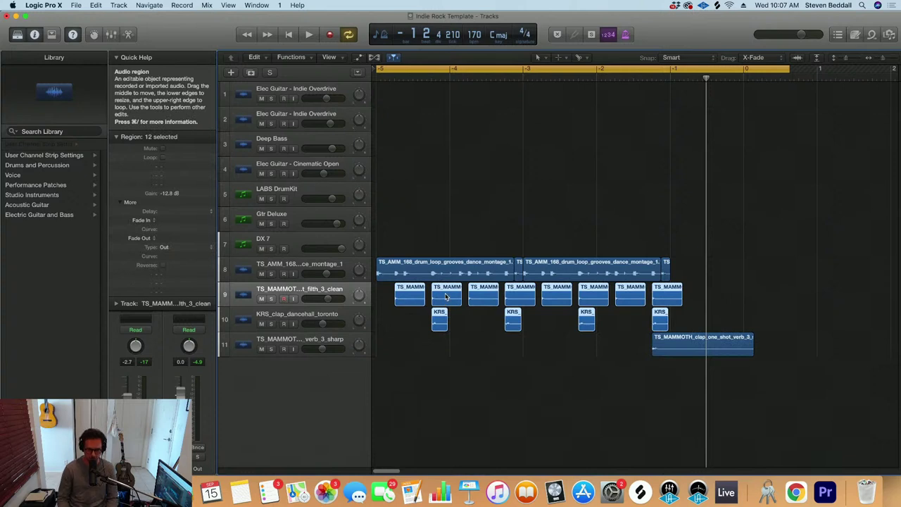
key("ctrl+b")
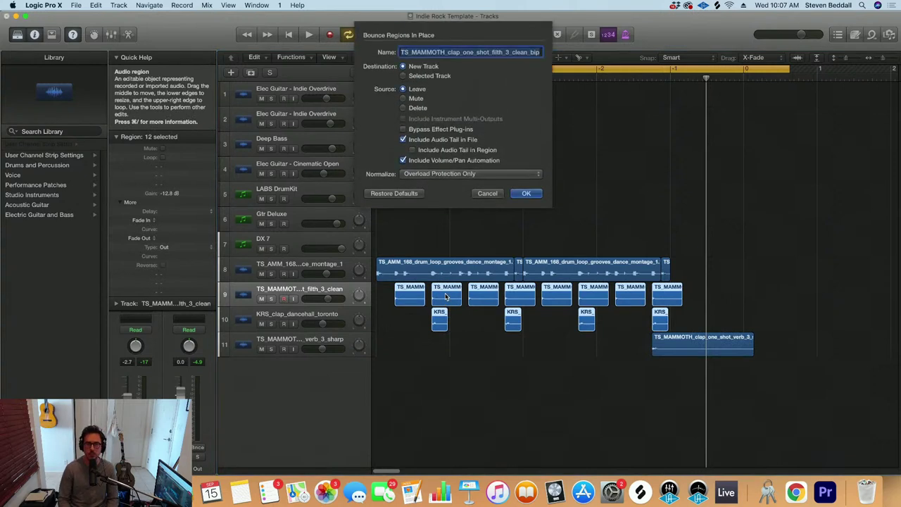
type("Dry")
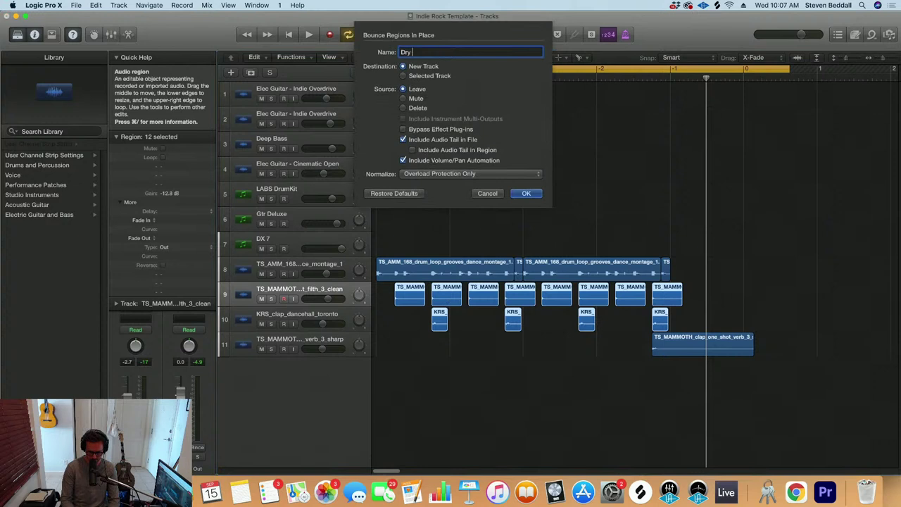
type(" Claps")
key("Return")
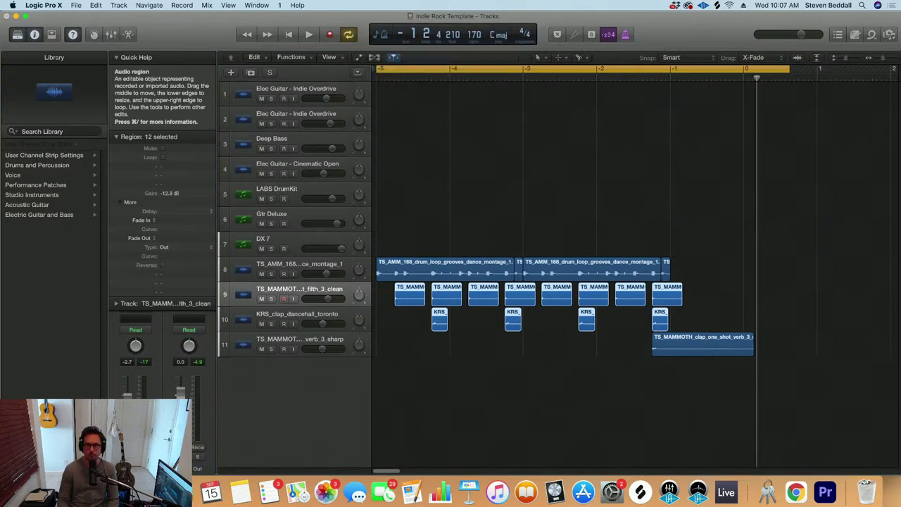
Delete the original filth and KRS clap tracks
left_click(337, 289)
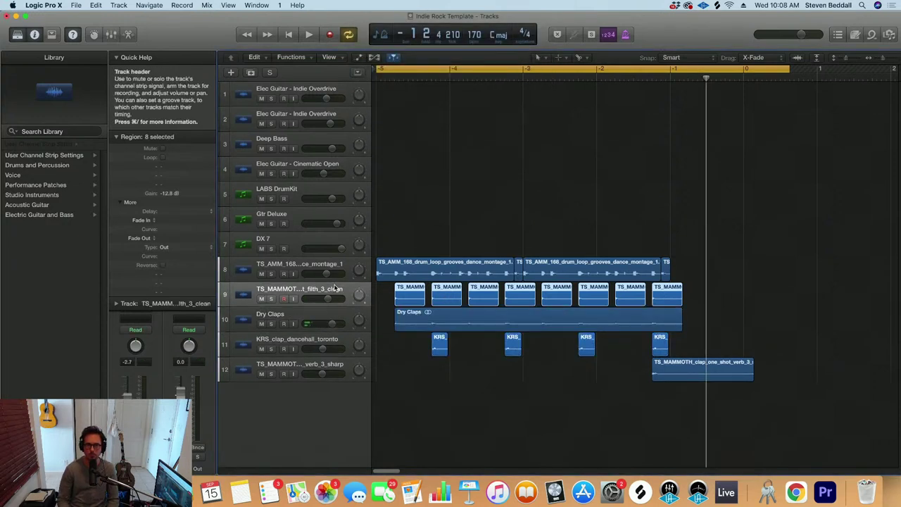
key("super+BackSpace")
key("Down")
key("super+BackSpace")
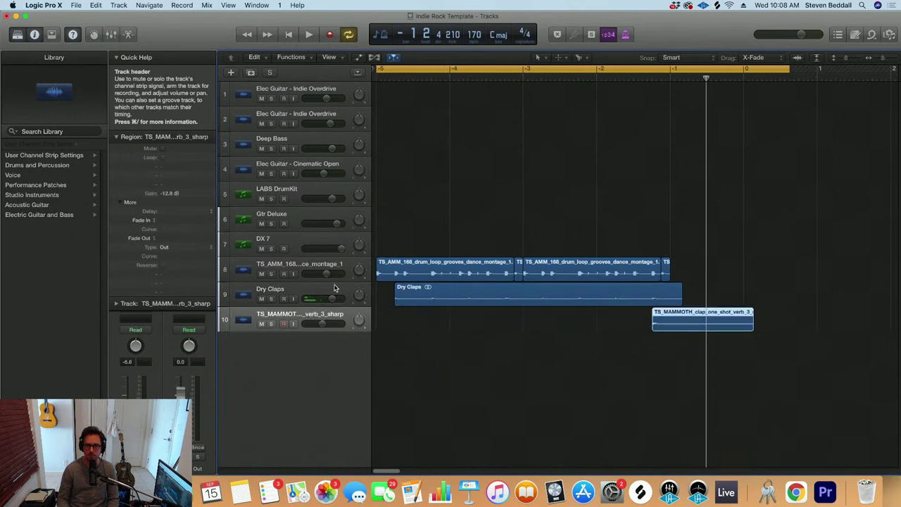
scroll(532, 297, "down", 2)
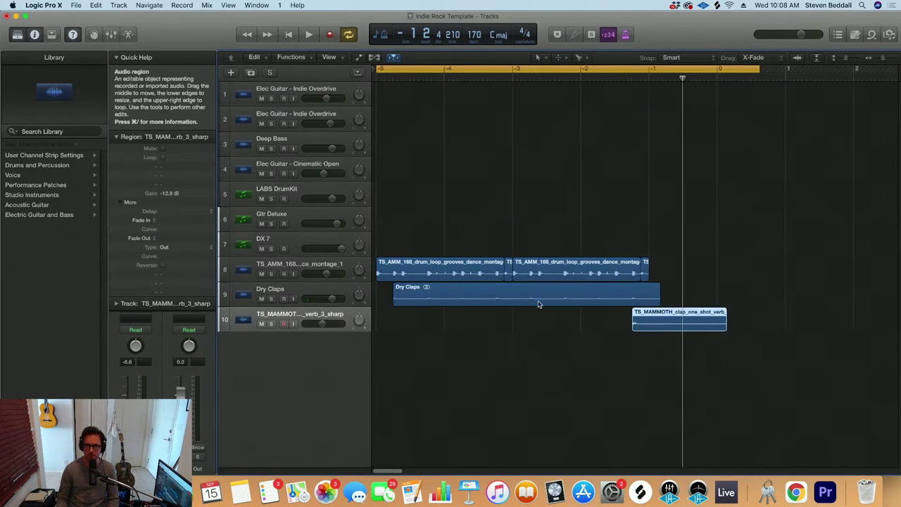
Pull the Dry Claps region's end slightly earlier, play it back, and shrink track heights to show all tracks
left_click(653, 80)
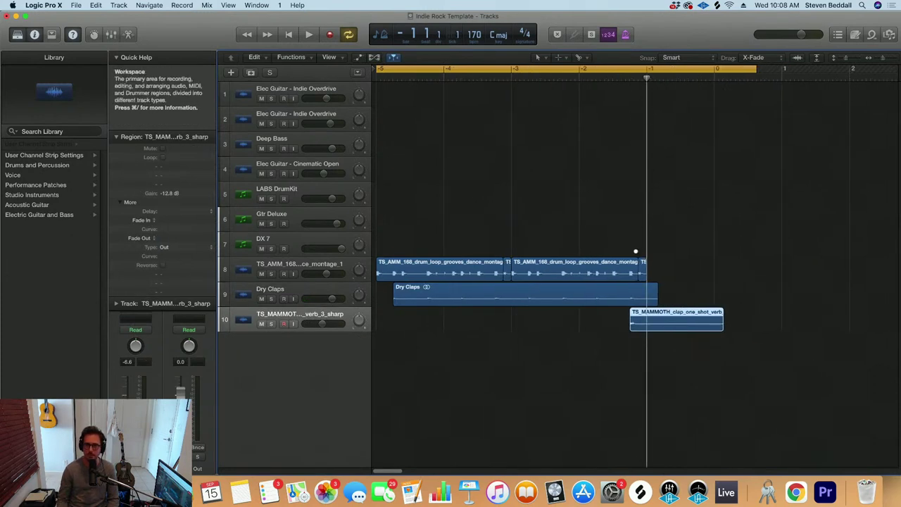
key("super+Down")
left_click_drag(653, 391, 640, 395)
key("space")
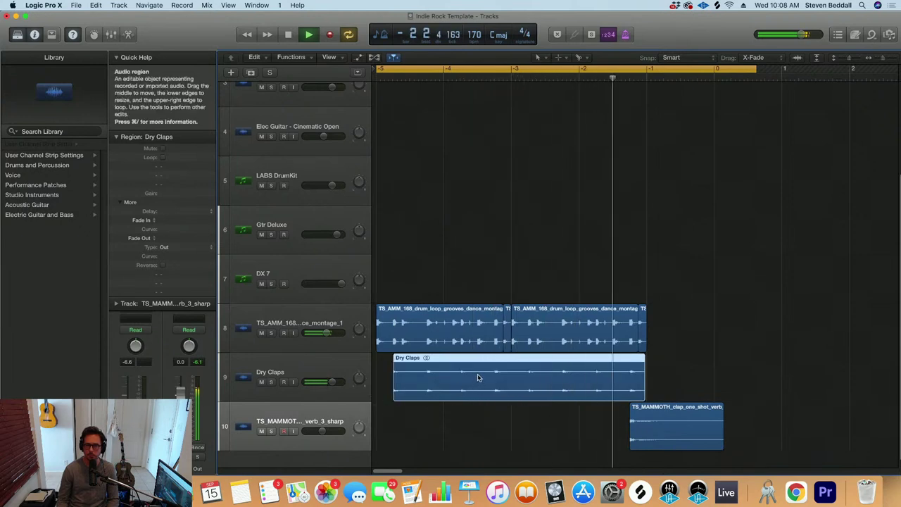
key("space")
key("super+Up")
key("super+Up")
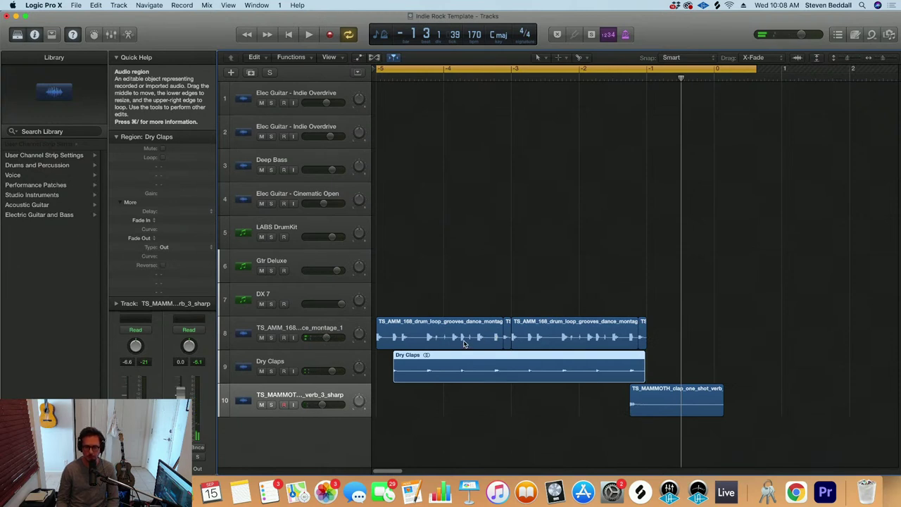
key("super+Up")
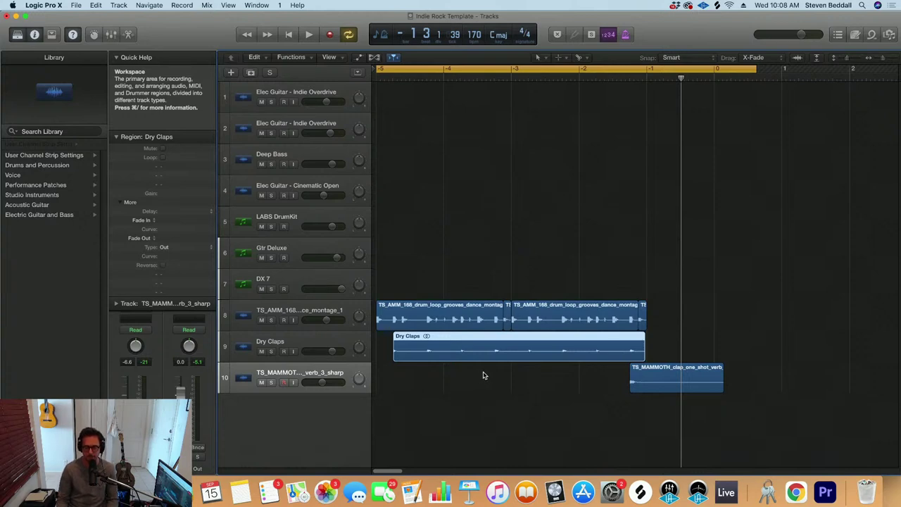
Search Splice for 'Tambo' and audition the perc loop and tambourine accent results
left_click(640, 492)
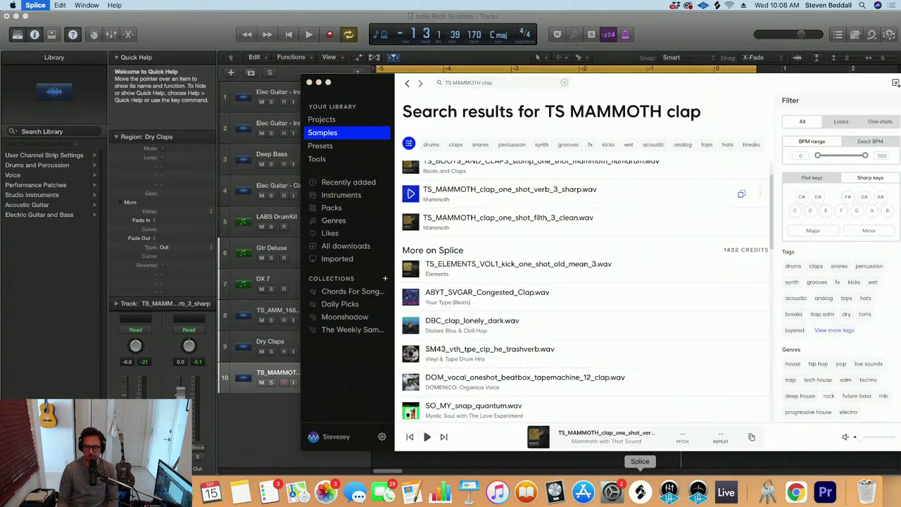
left_click(500, 83)
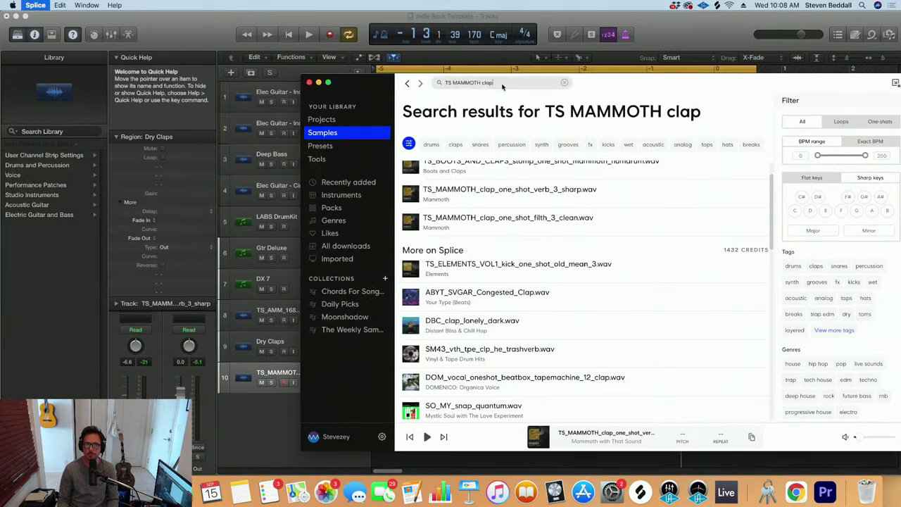
type("Tambo")
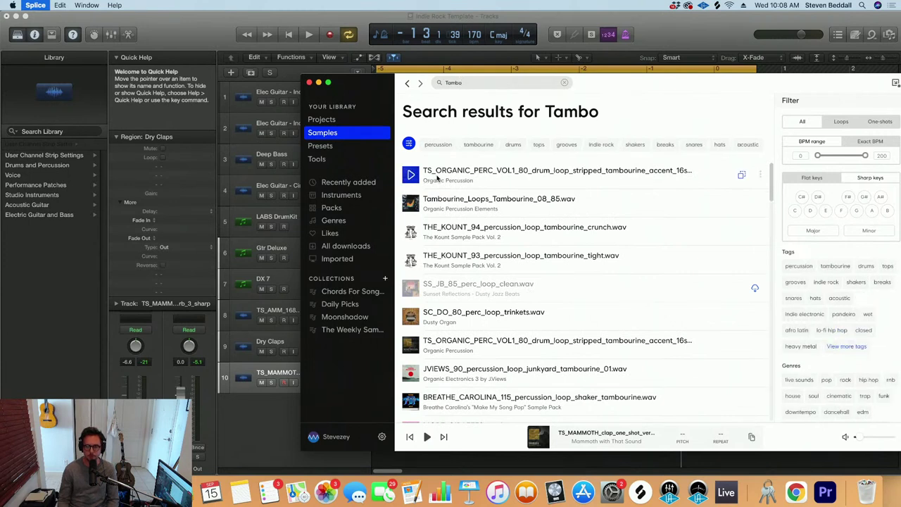
left_click(411, 316)
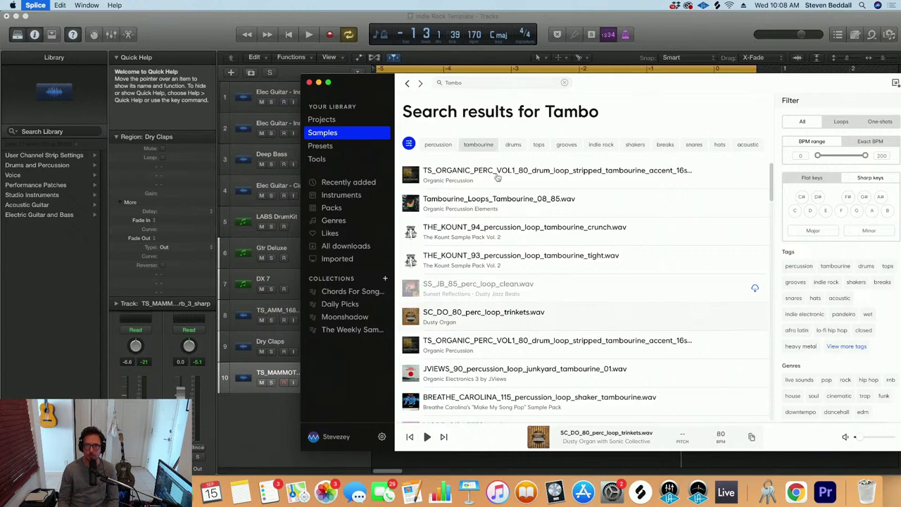
scroll(507, 306, "down", 10)
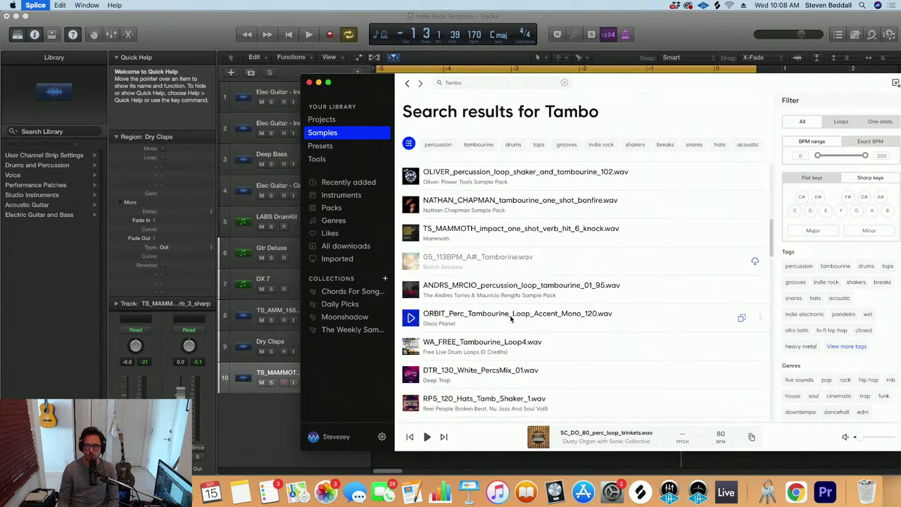
scroll(507, 306, "up", 10)
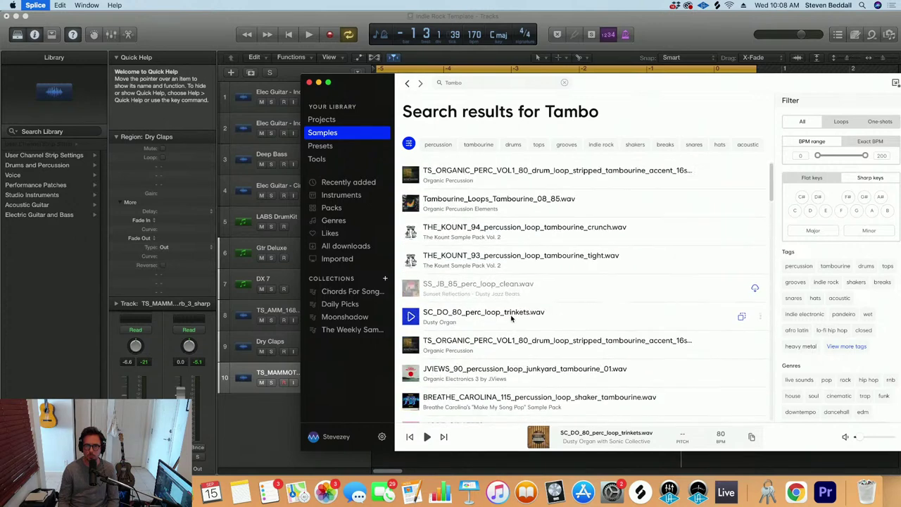
left_click(410, 174)
left_click(410, 175)
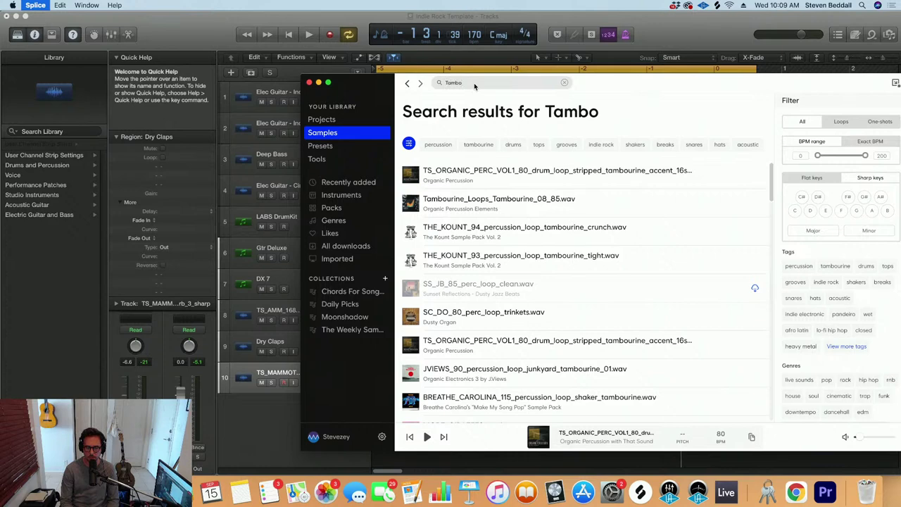
Refine the search to 'Tambo loop' and add Tambourine_Loops_Tambourine_08_85.wav to Logic as a track
type("loop")
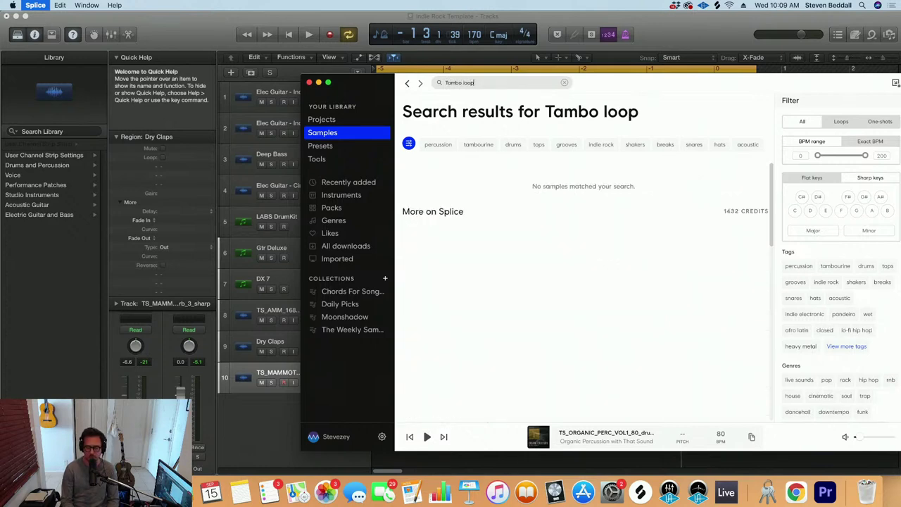
left_click(411, 204)
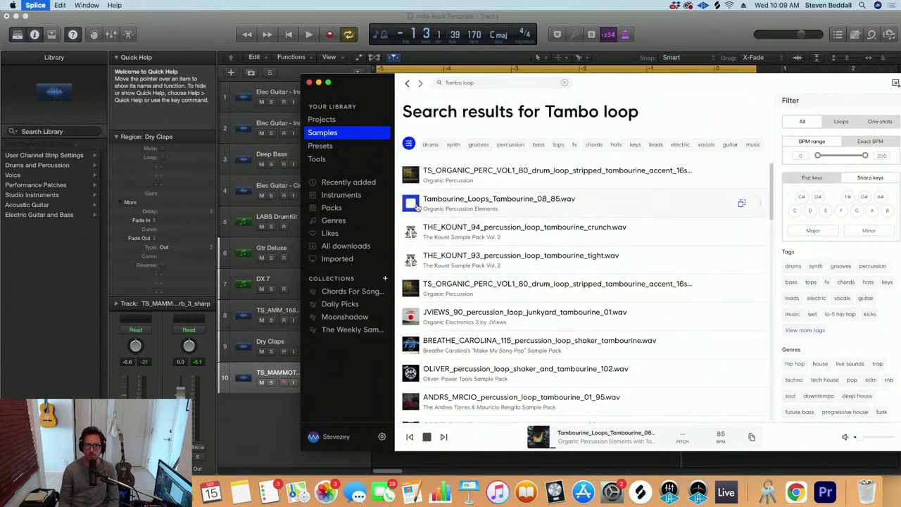
left_click(413, 204)
left_click_drag(445, 202, 384, 438)
Extend the cycle range to end at bar 3 and play the intro
key("super+Left")
key("super+Left")
key("super+Left")
key("super+Right")
scroll(442, 361, "left", 3)
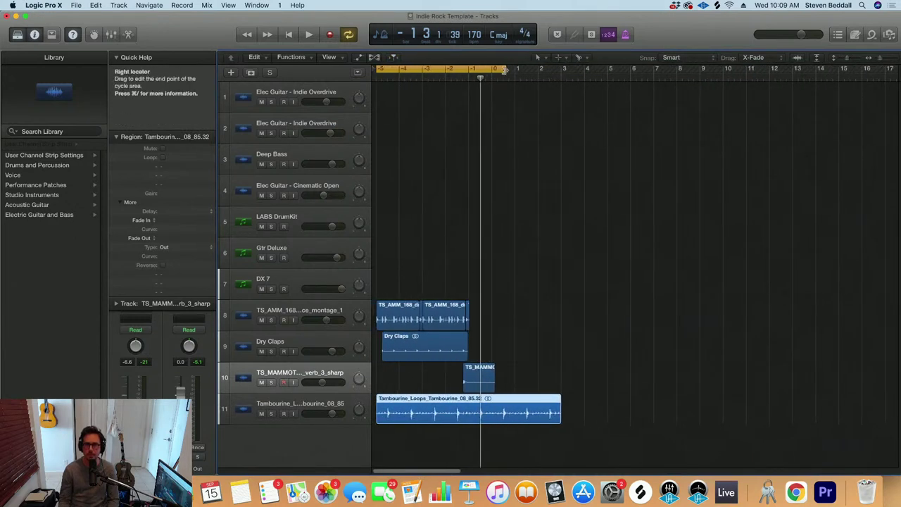
left_click_drag(504, 70, 564, 70)
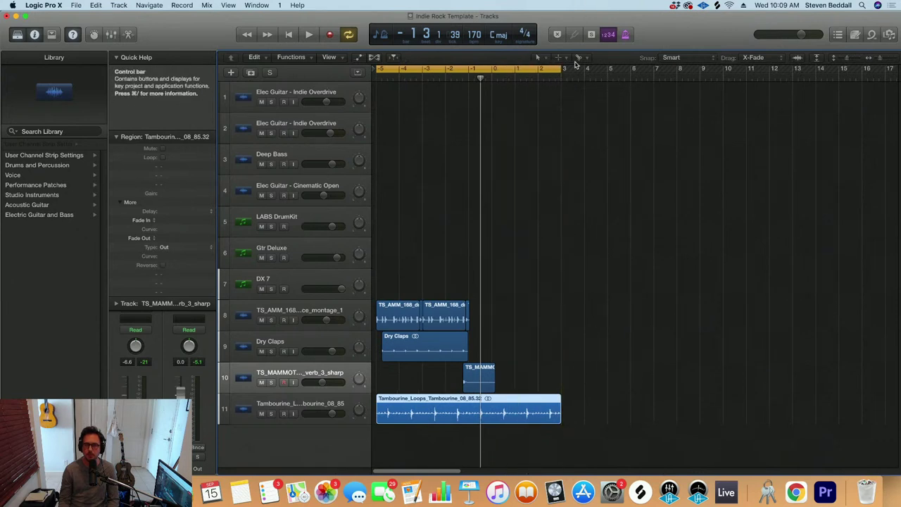
left_click(561, 78)
key("super+Right")
key("super+Right")
key("super+Right")
key("super+Right")
key("super+Right")
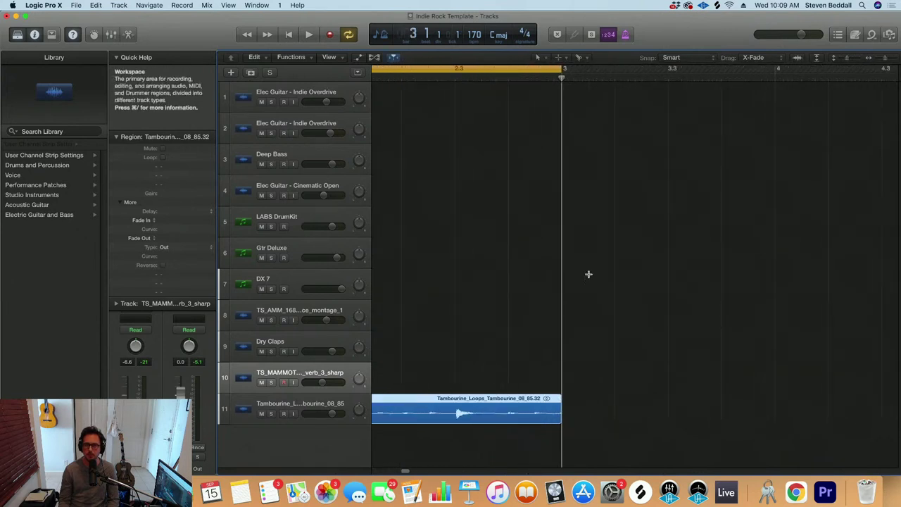
key("super+Left")
key("super+Left")
key("super+Left")
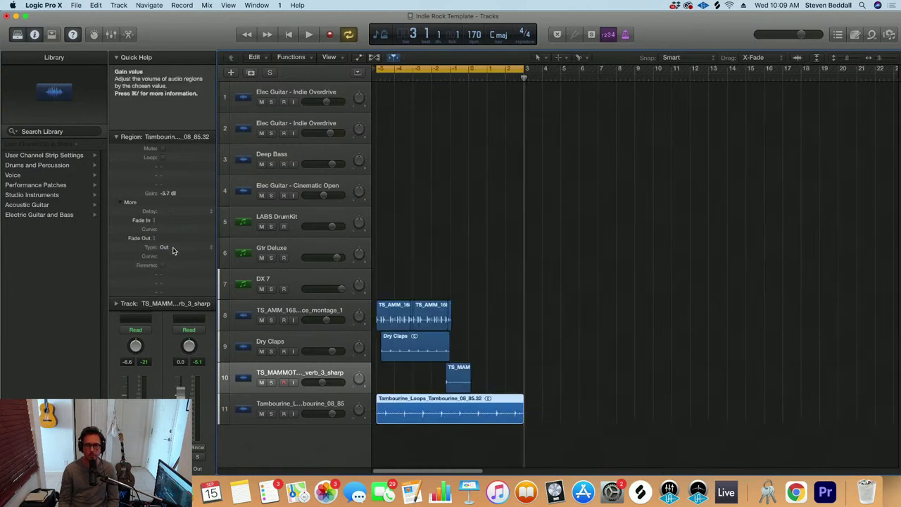
key("space")
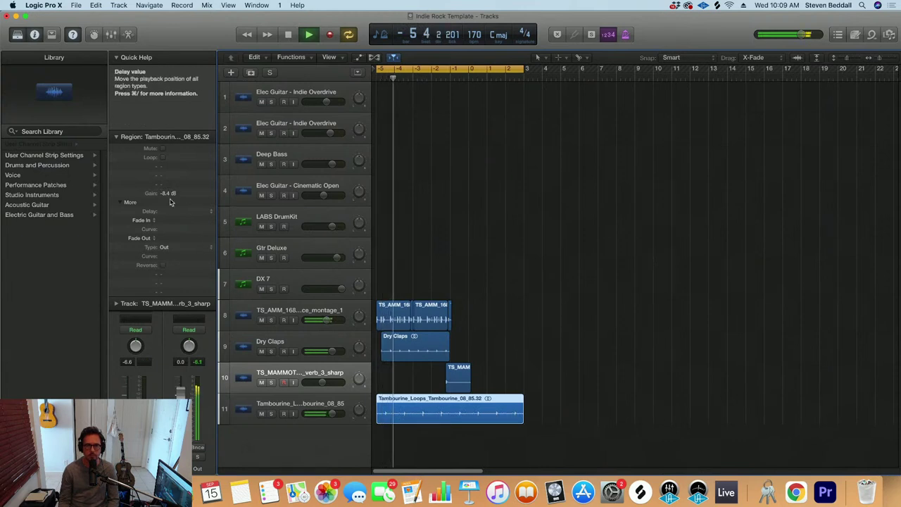
key("space")
Lower the tambourine loop region's gain to -10.6 dB and listen back
left_click_drag(171, 211, 171, 217)
key("space")
key("super+Right")
key("super+Right")
key("super+Right")
key("super+Right")
key("super+Right")
key("super+Right")
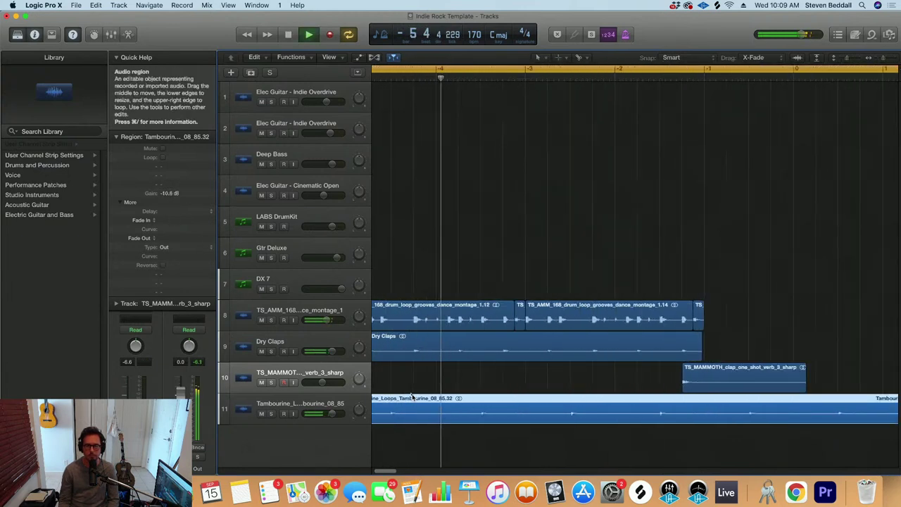
scroll(412, 397, "left", 2)
key("space")
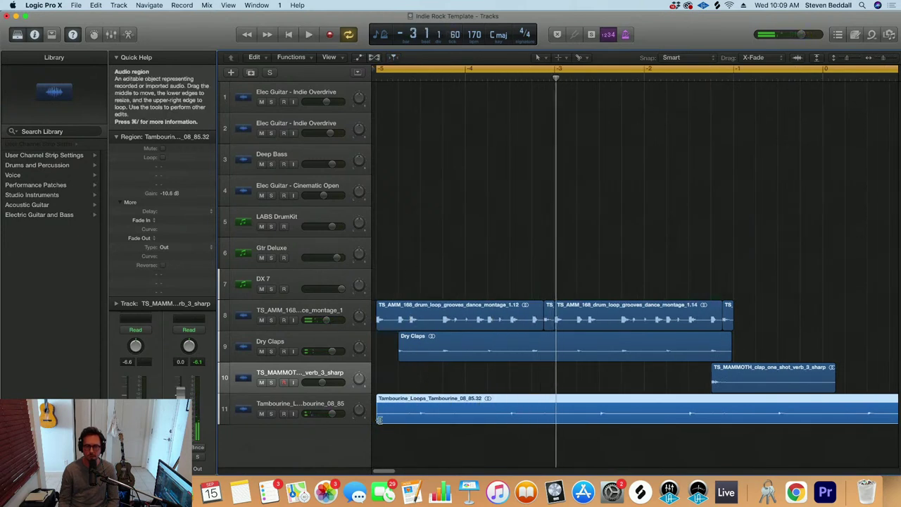
Split the tambourine loop at bar -1 and delete the tail after it
left_click_drag(378, 419, 415, 416)
key("space")
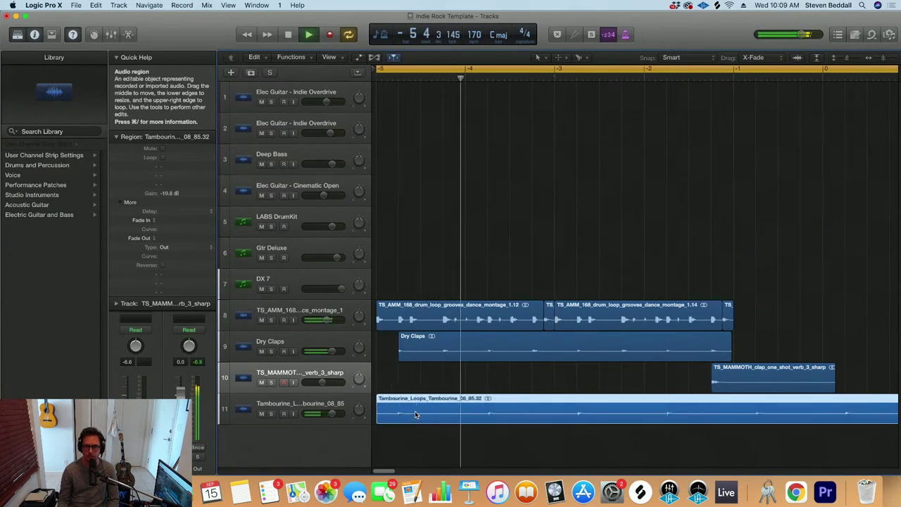
scroll(441, 417, "down", 3)
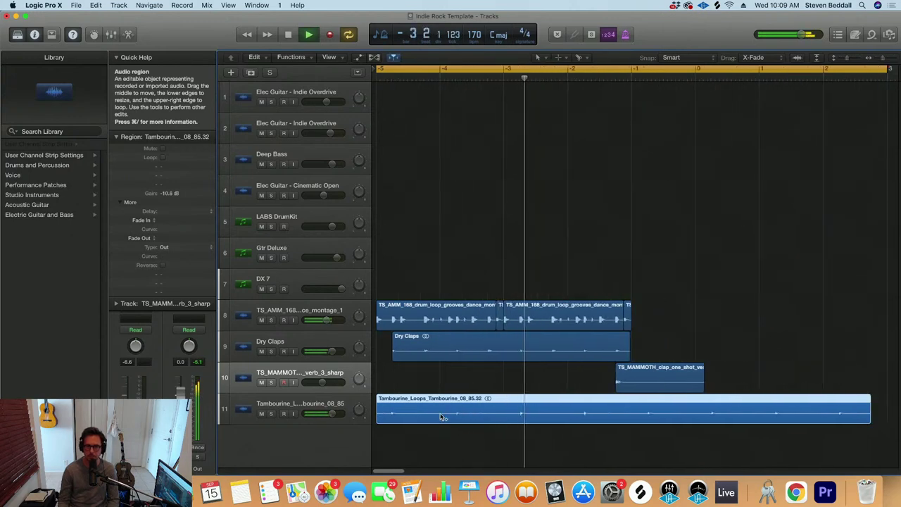
key("super+Left")
key("super+Up")
key("super+Right")
key("super+Down")
key("space")
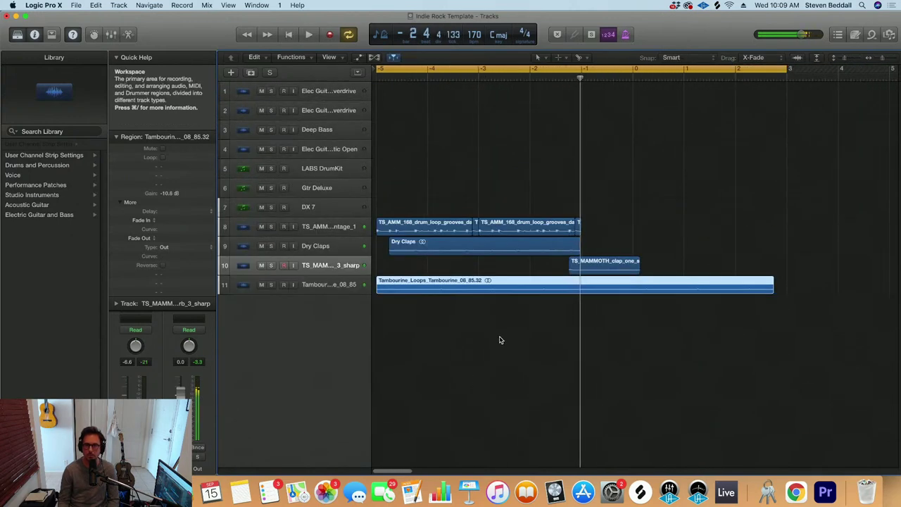
right_click(580, 291)
left_click(619, 300)
left_click(621, 292)
key("BackSpace")
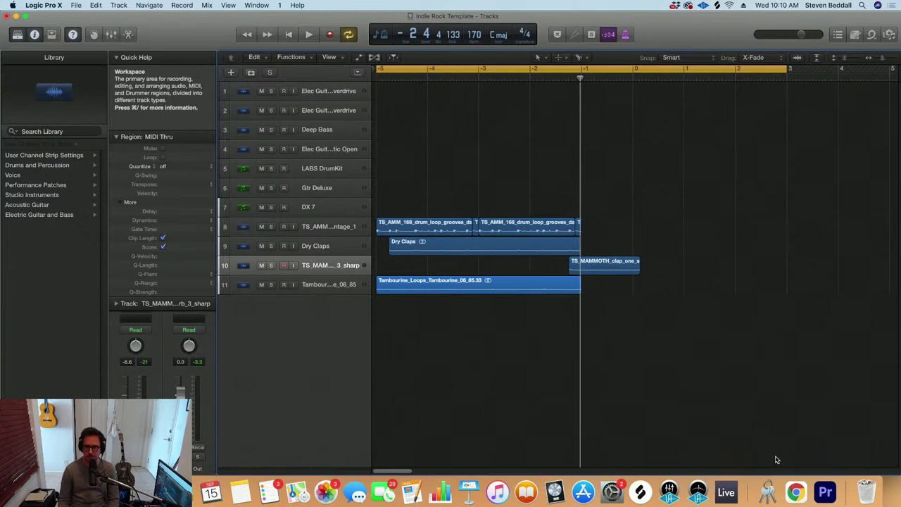
Audition the 'Tambo loop' results and add the first TS_ORGANIC stripped tambourine accent loop as track 12
left_click(640, 491)
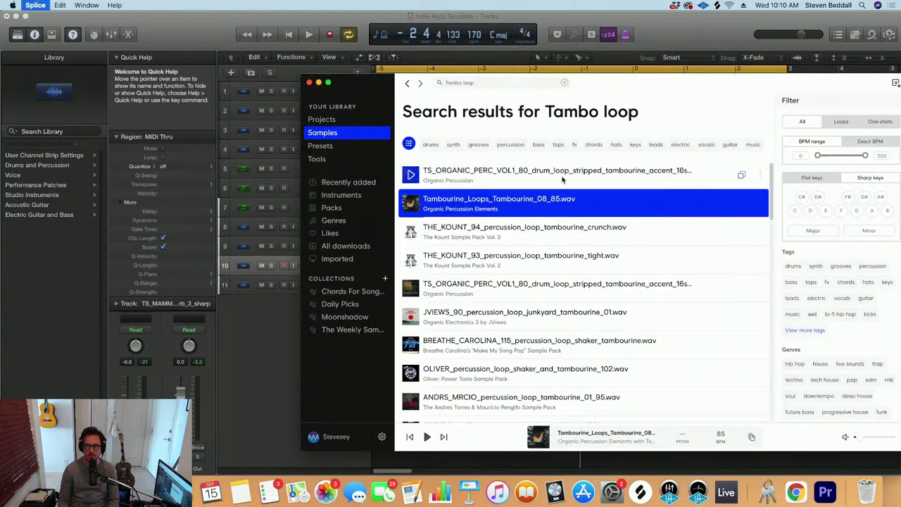
left_click(483, 84)
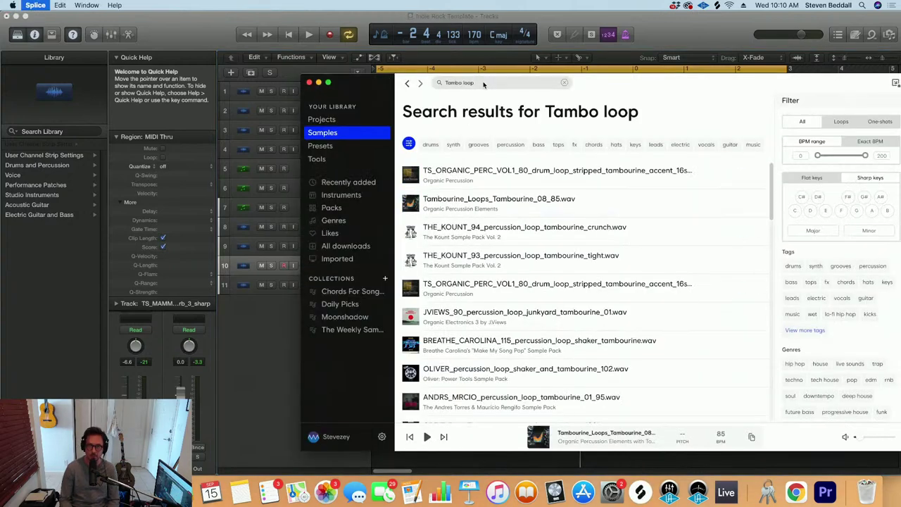
type("p")
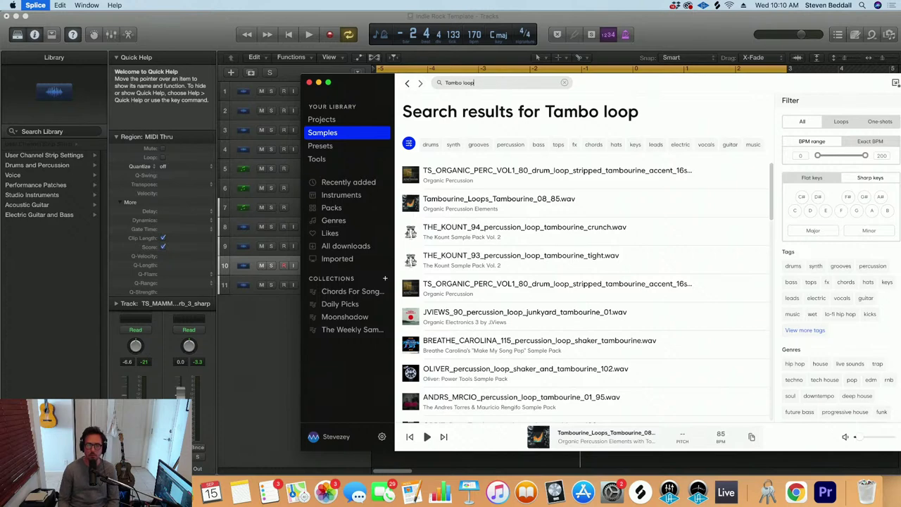
left_click(410, 176)
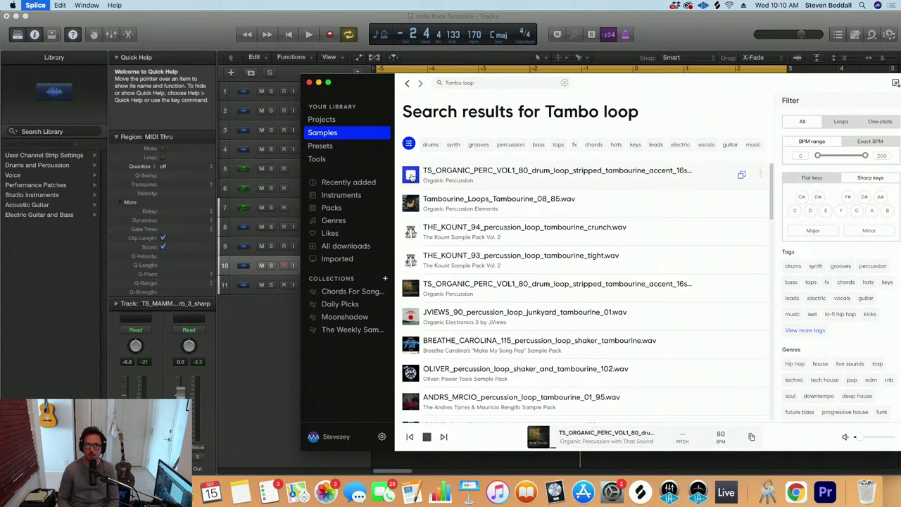
key("Down")
key("Down")
key("Down")
key("Down")
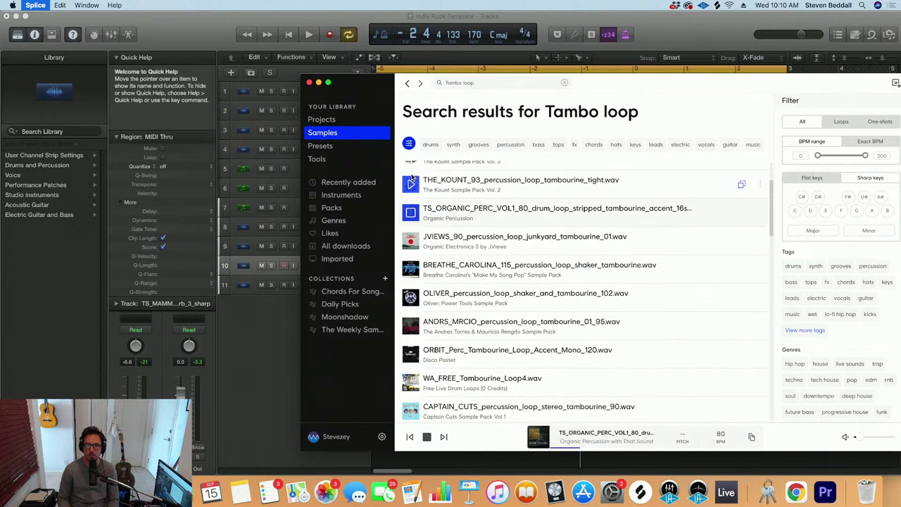
key("Up")
key("Up")
key("Up")
key("Up")
left_click(411, 176)
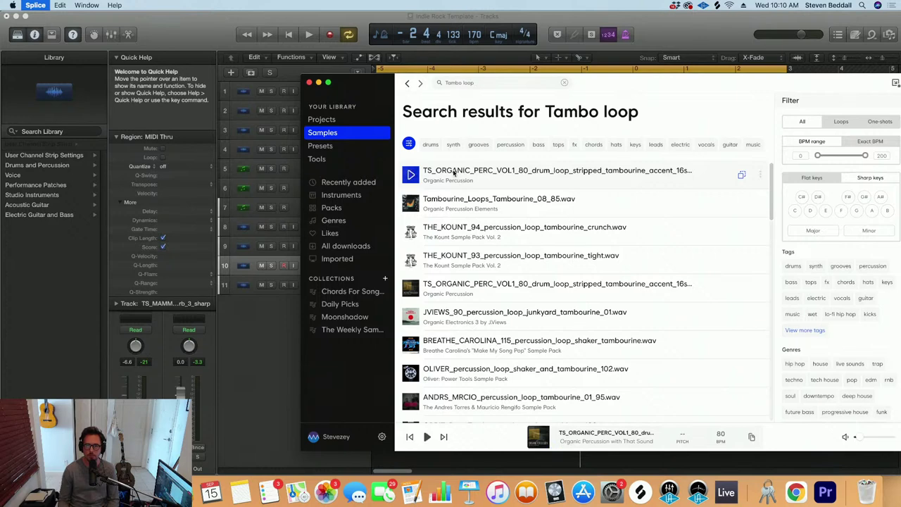
left_click_drag(454, 172, 264, 323)
key("cmd+Left")
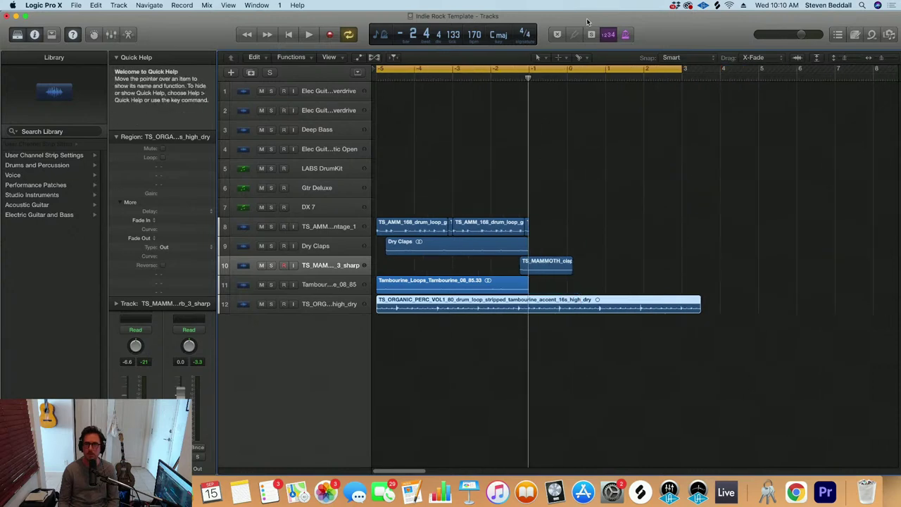
Shorten the new tambourine accent region toward bar 3 and set its gain to -11.0 dB
left_click(692, 68)
key("super+Down")
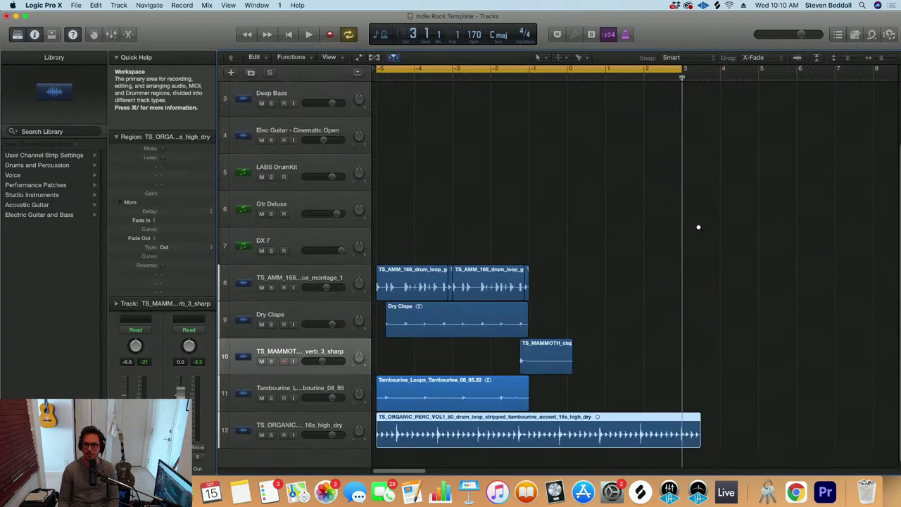
left_click_drag(697, 442, 682, 443)
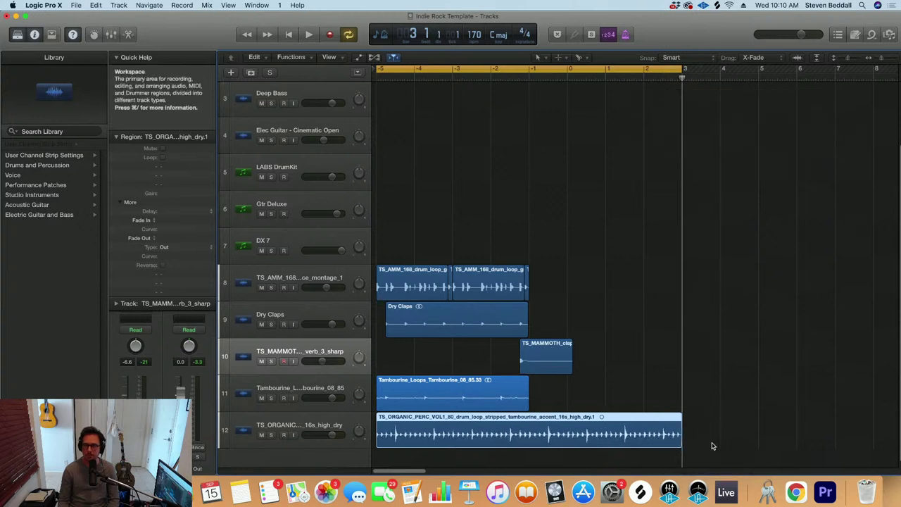
left_click_drag(169, 195, 171, 263)
left_click_drag(173, 299, 175, 313)
key("space")
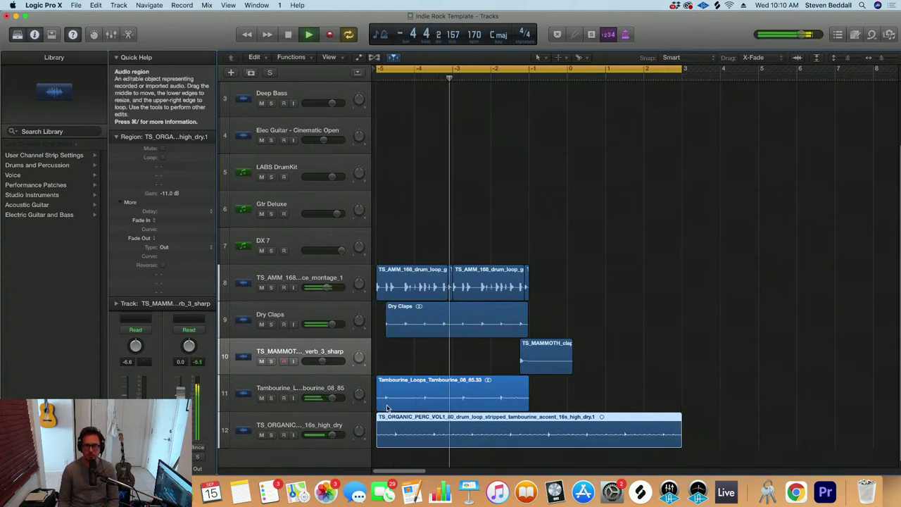
Reposition the track 12 tambourine region and play the intro to check the tambourines
scroll(433, 434, "up", 3)
scroll(426, 437, "up", 3)
key("space")
scroll(417, 438, "up", 1)
scroll(416, 440, "down", 3)
left_click(347, 424)
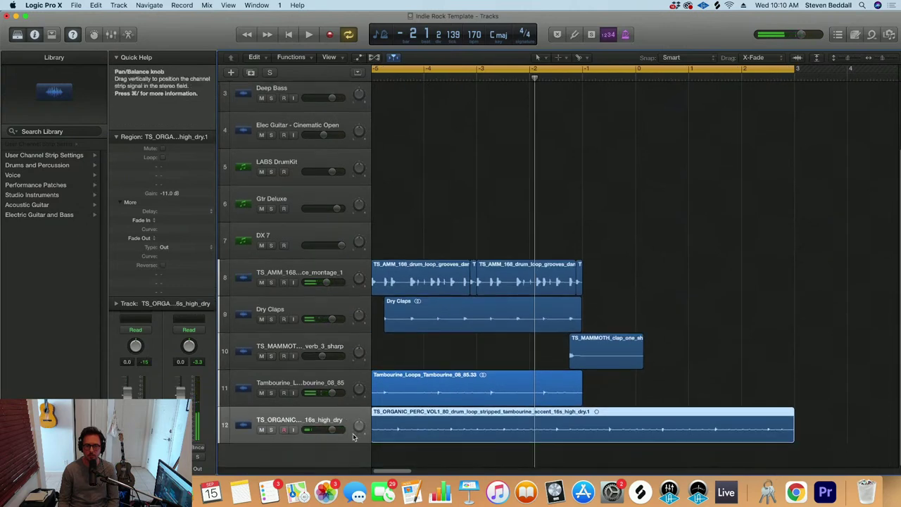
scroll(412, 434, "up", 4)
scroll(405, 435, "left", 1)
left_click_drag(378, 437, 454, 430)
key("space")
scroll(454, 429, "down", 2)
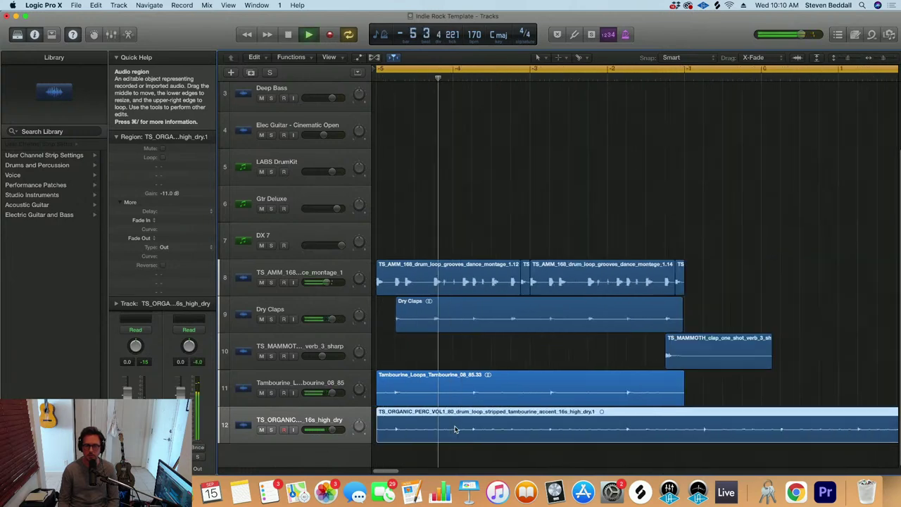
key("super+Up")
key("super+Up")
key("super+Left")
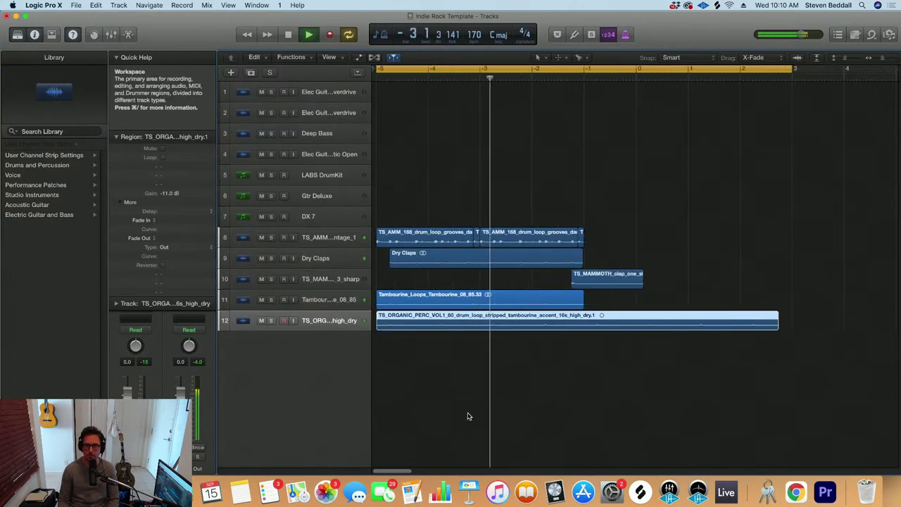
scroll(468, 413, "up", 2)
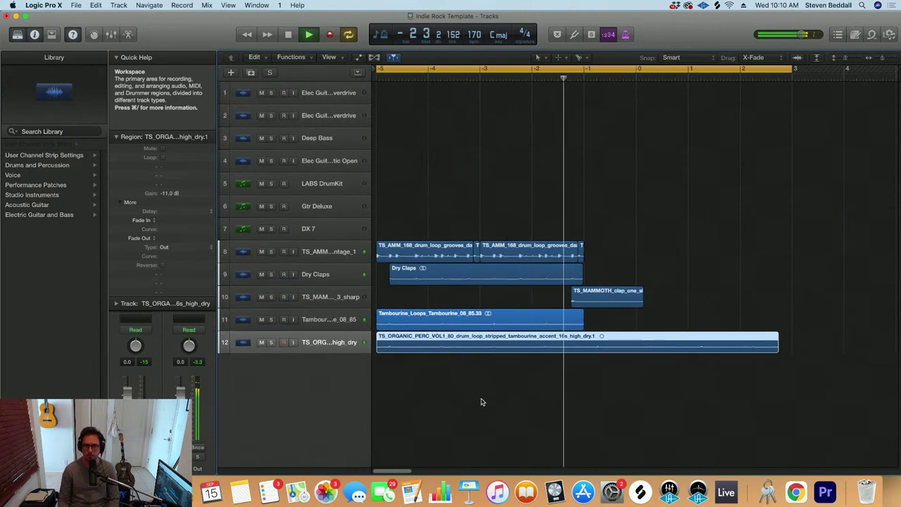
key("space")
Cut the accent region at bar -1, delete the rest, and lower both tambourine faders to -8.0 dB
left_click(576, 337)
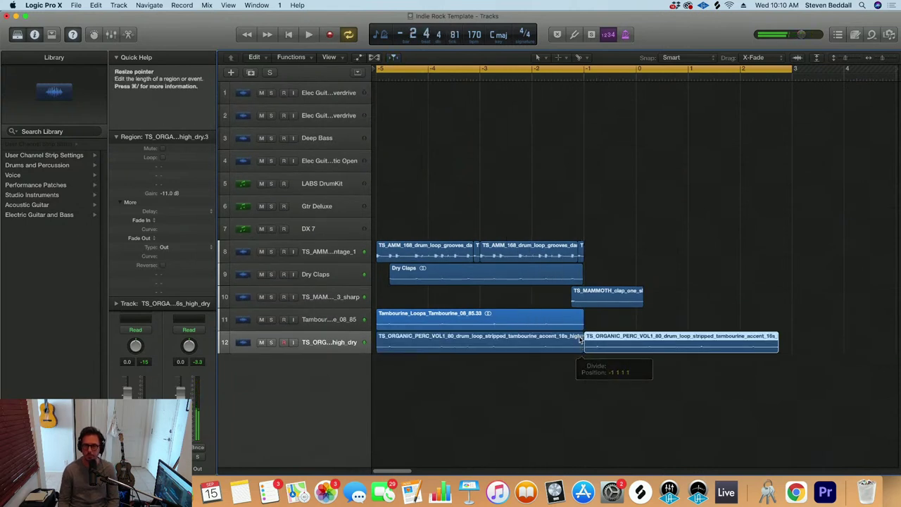
key("Delete")
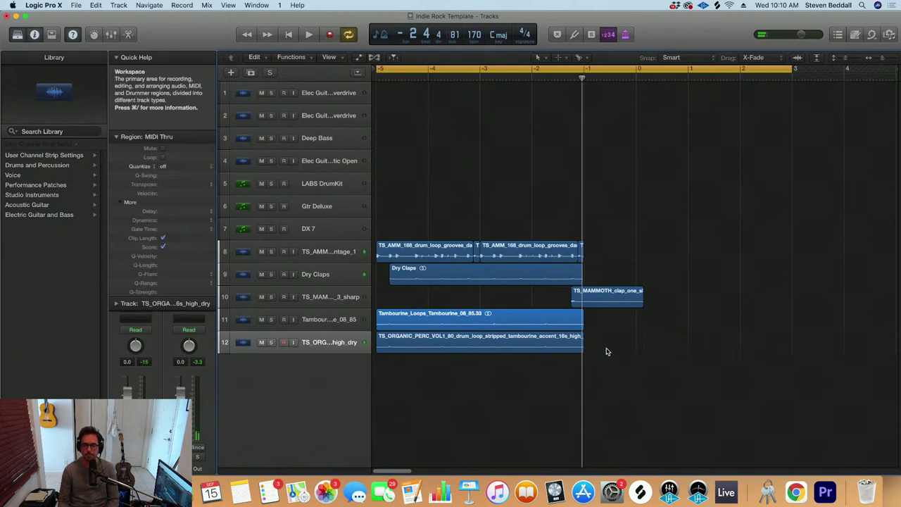
left_click(526, 345)
left_click(319, 319, "shift")
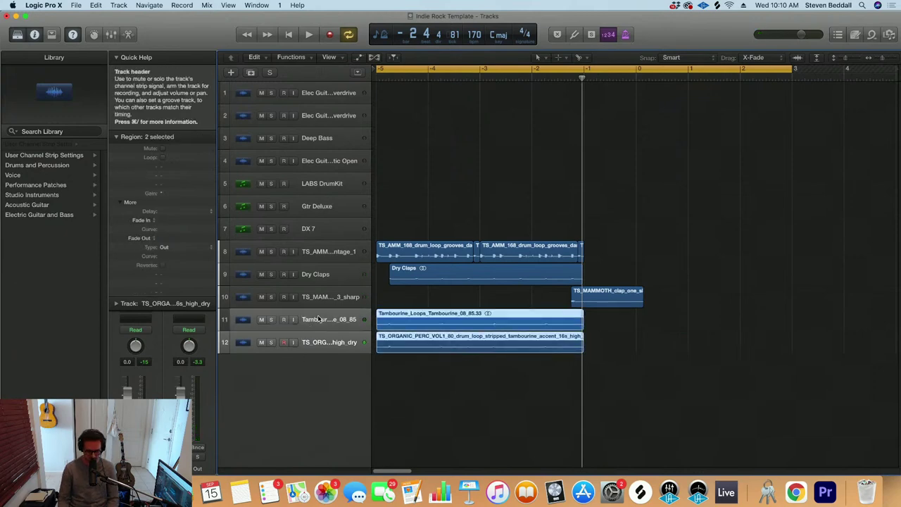
key("x")
left_click_drag(616, 386, 616, 401)
key("space")
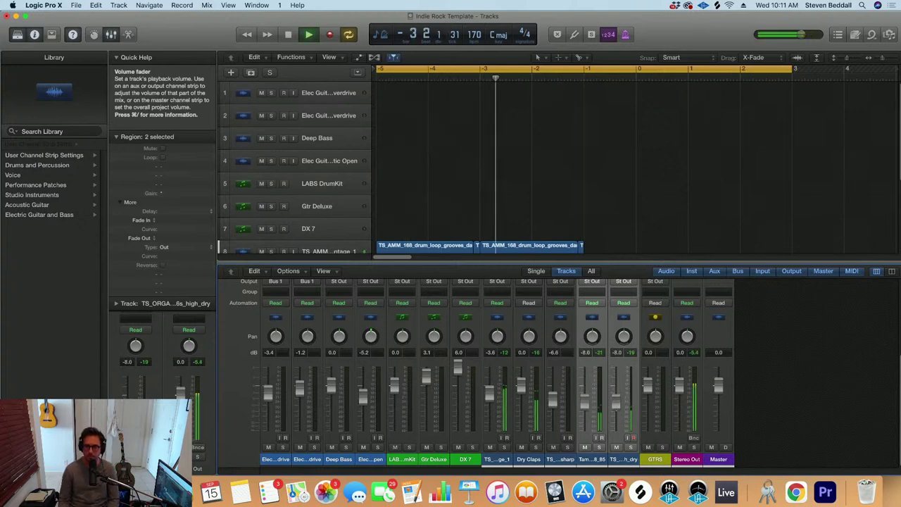
Close the mixer, stop playback, and select the LABS DrumKit track to arm it for recording
key("x")
key("space")
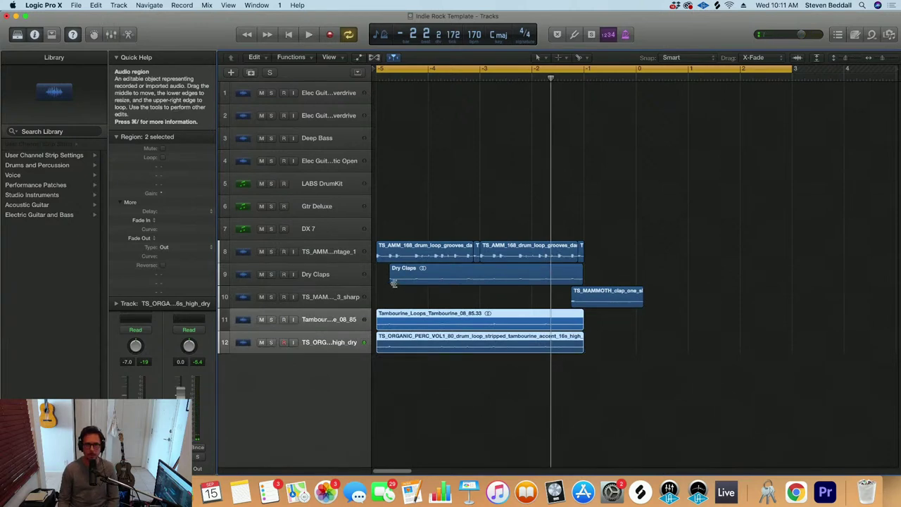
left_click(318, 184)
key("super+Up")
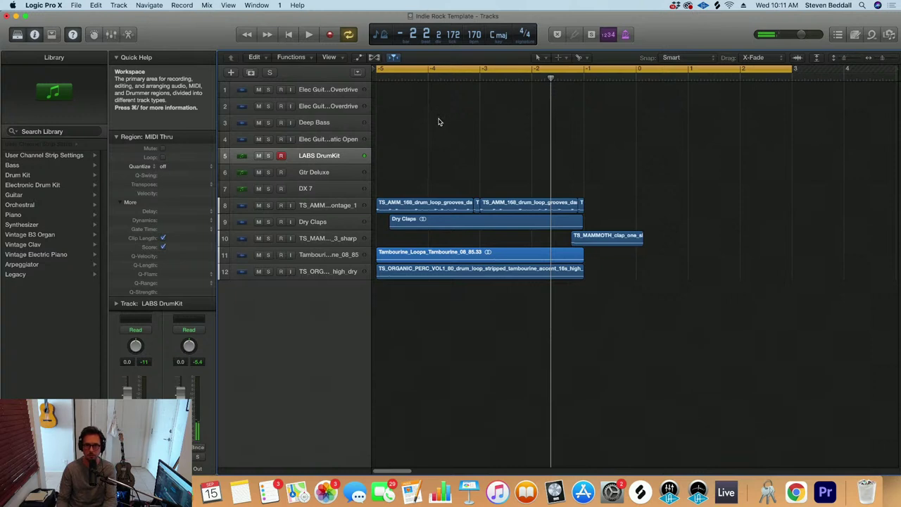
Record a LABS DrumKit part over roughly bars -4 to -2, then select all the percussion regions
key("space")
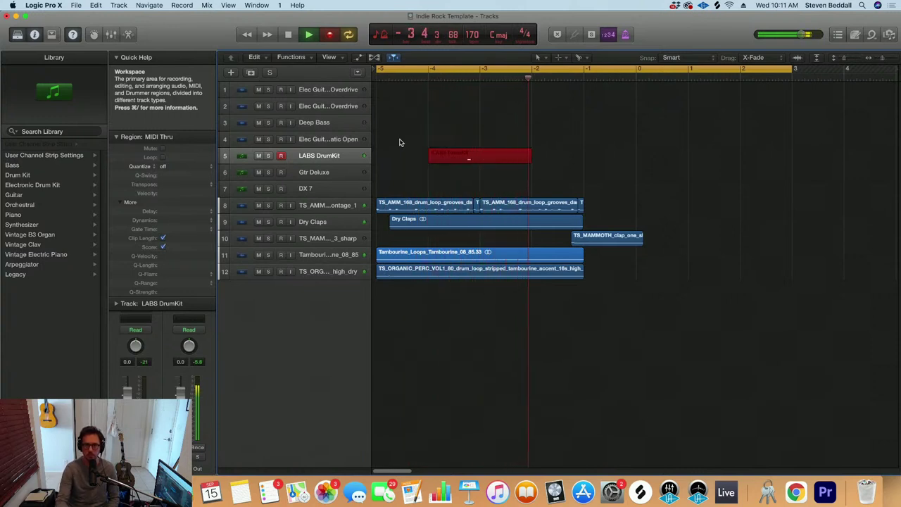
key("space")
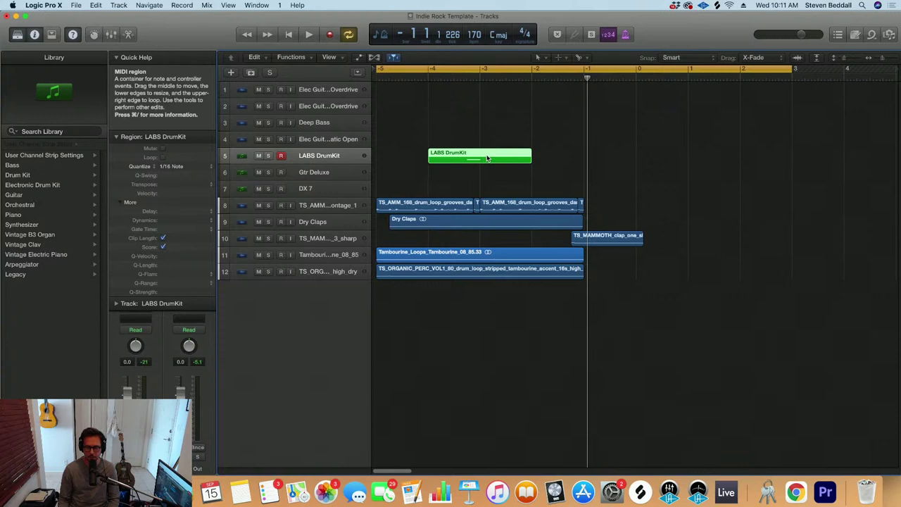
key("super+Left")
key("super+Up")
key("super+Up")
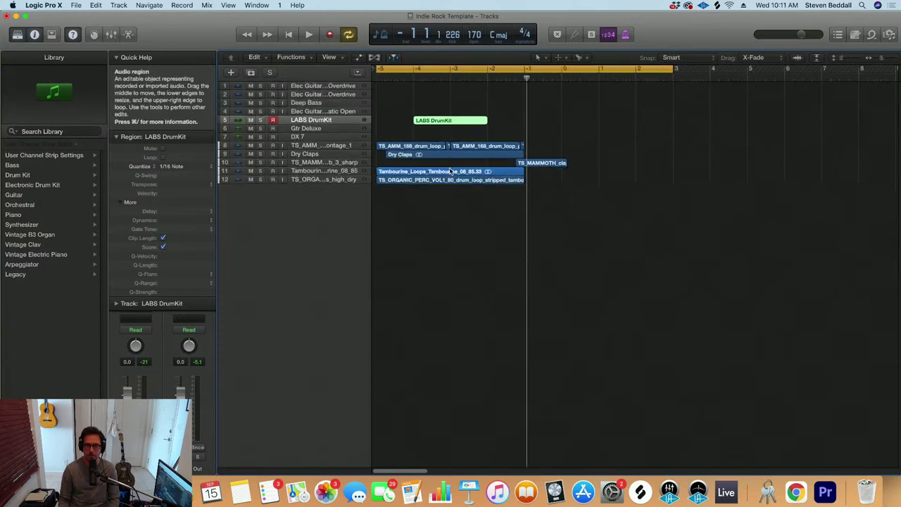
key("super+Down")
key("super+Down")
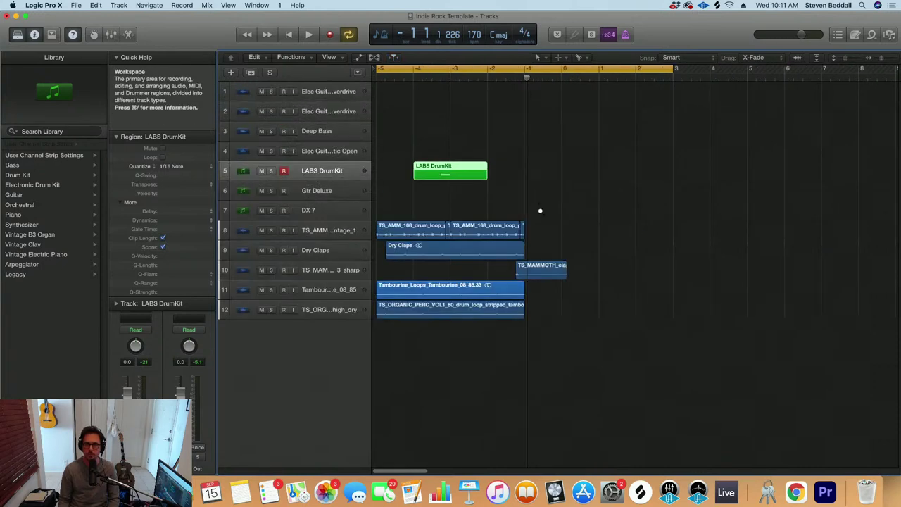
left_click_drag(564, 316, 402, 229)
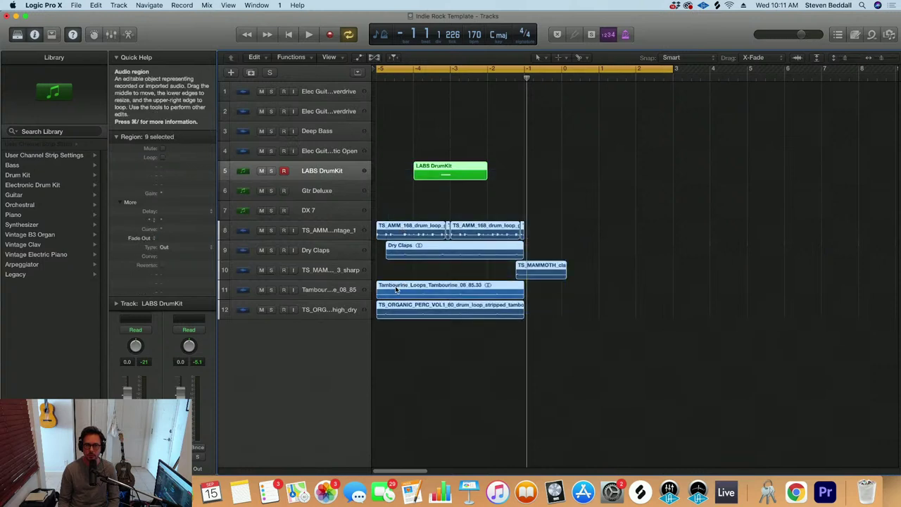
Copy the drum, clap, tambourine and DrumKit regions to start at bar -1 and play back
left_click_drag(395, 289, 540, 287)
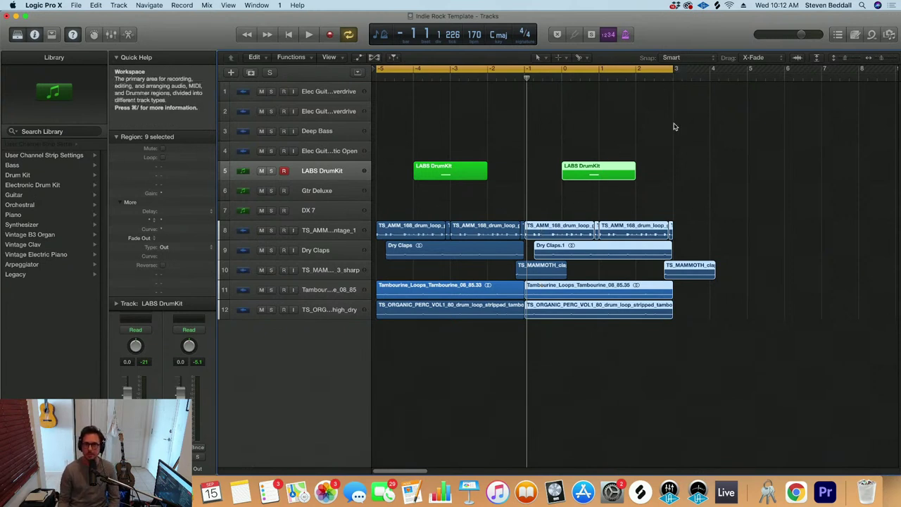
key("space")
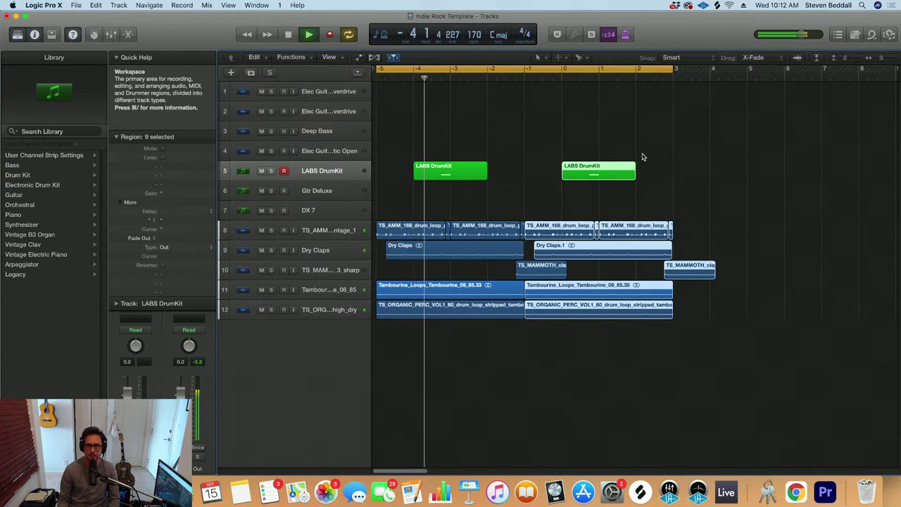
key("space")
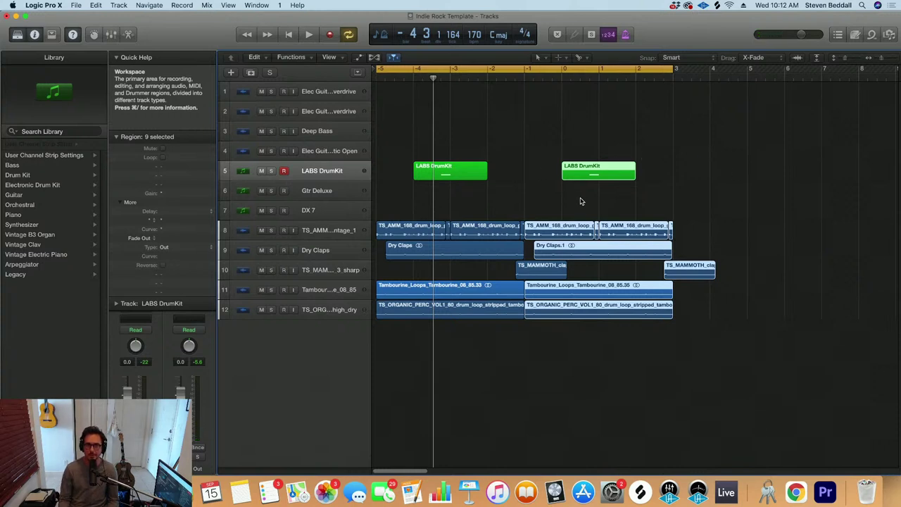
key("super+Right")
scroll(581, 203, "left", 2)
scroll(582, 204, "left", 1)
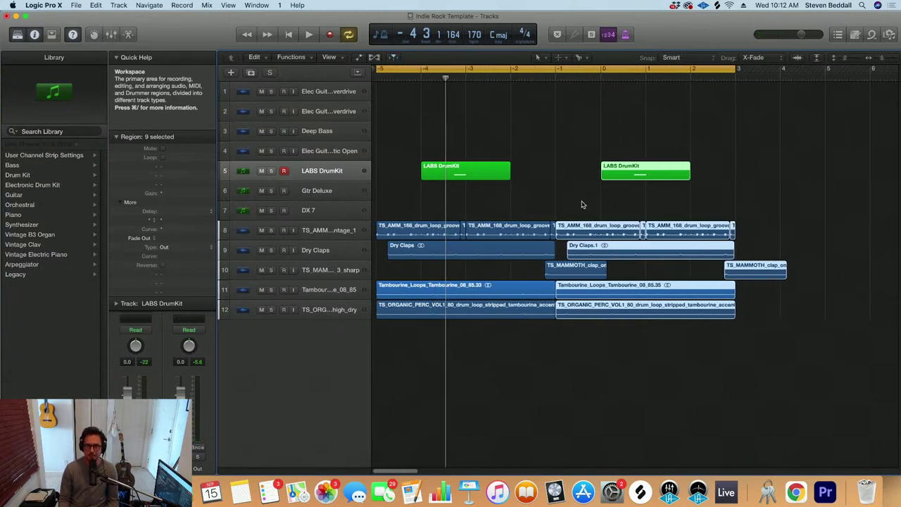
left_click(24, 16)
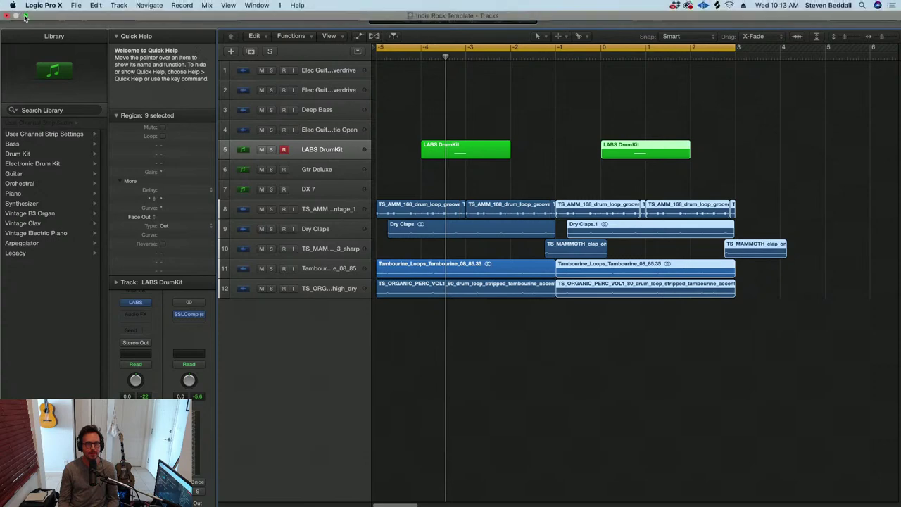
left_click(25, 15)
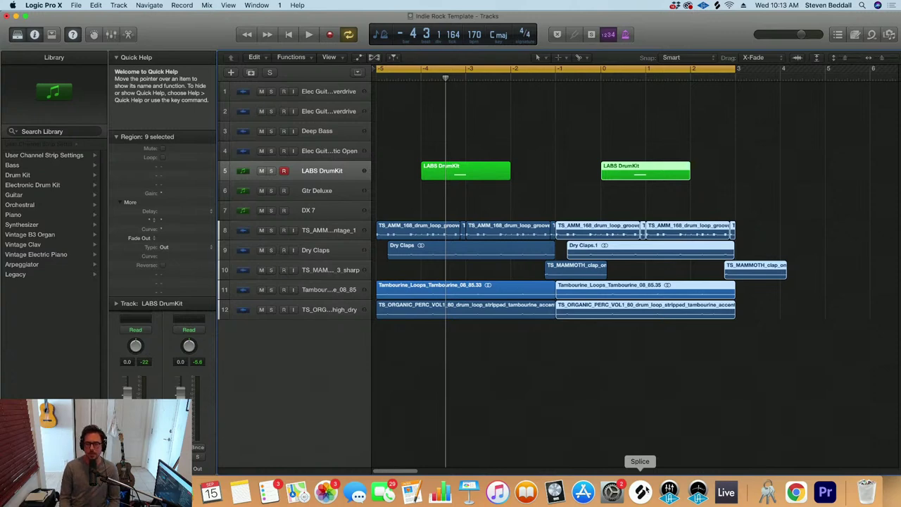
Search Splice for 'SFP' and preview SFP_Kit_3_Break_Synth_ChorSFP_Filter_Mid_160_Emin.wav
left_click(641, 492)
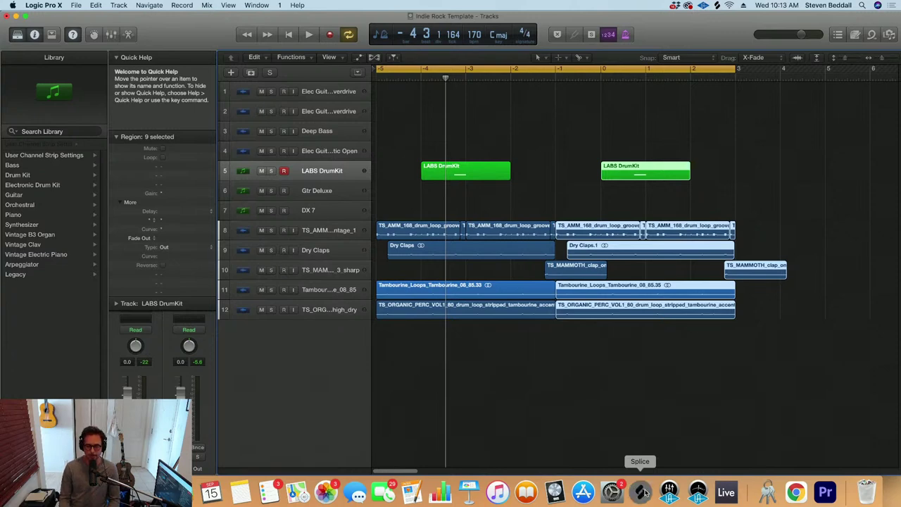
left_click(484, 82)
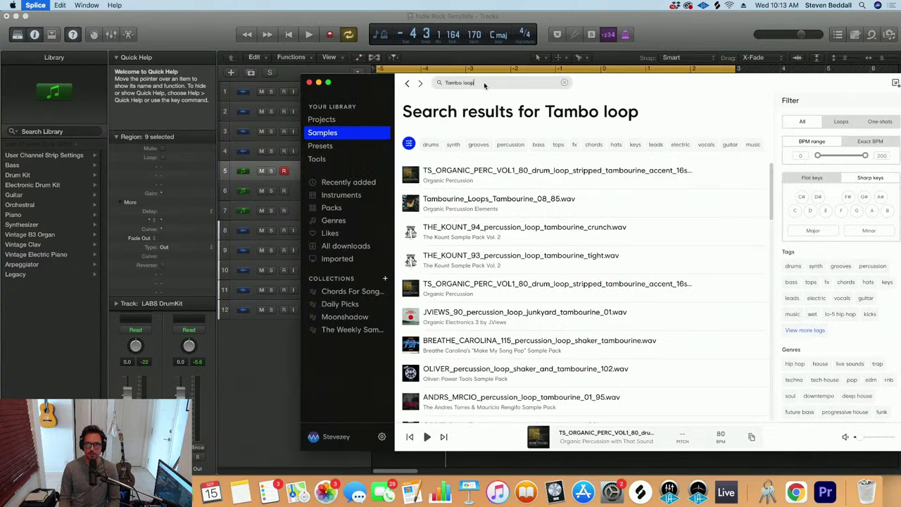
left_click_drag(489, 88, 428, 82)
type("SFP")
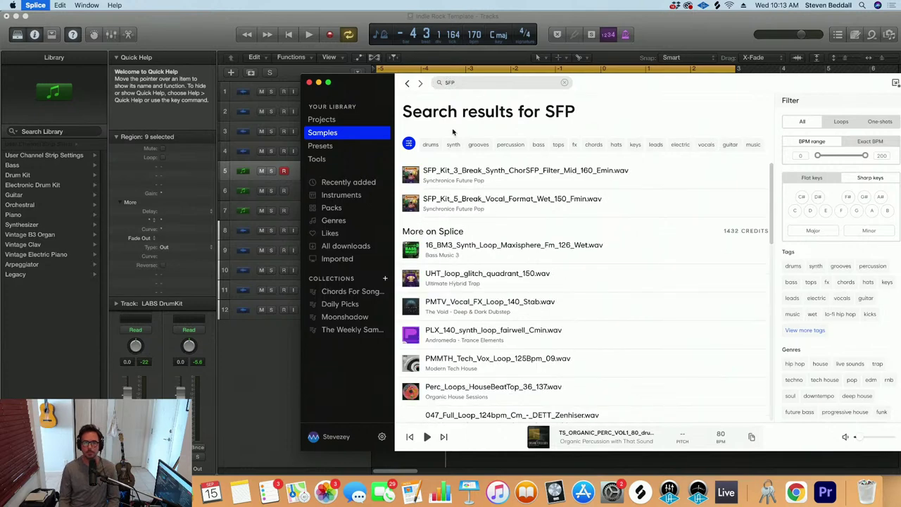
left_click(440, 170)
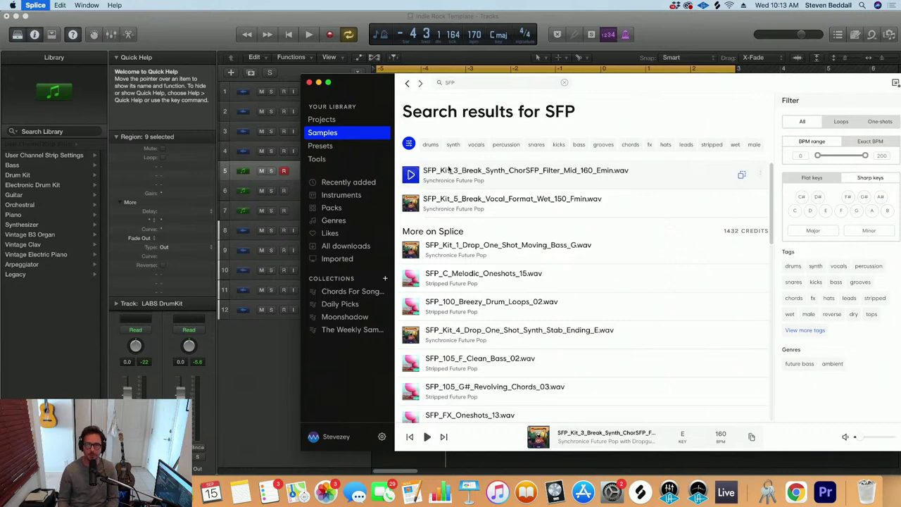
Import the synth sample as track 13, extend the cycle to bar 7, and stretch it to 16 bars
left_click_drag(446, 173, 233, 341)
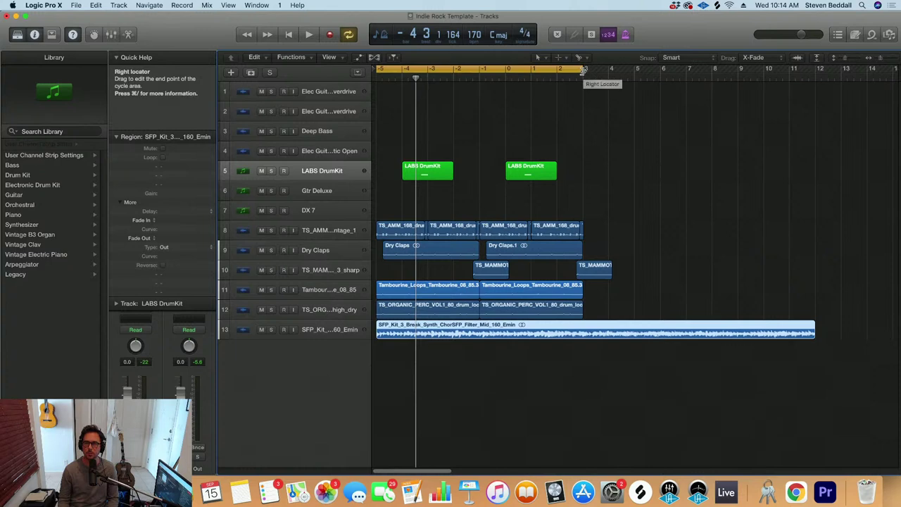
left_click_drag(584, 71, 791, 74)
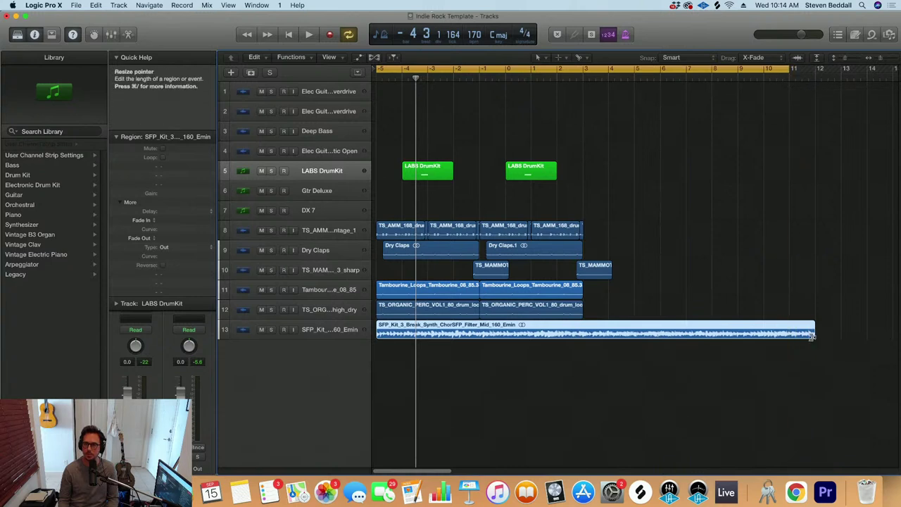
left_click_drag(812, 336, 789, 339)
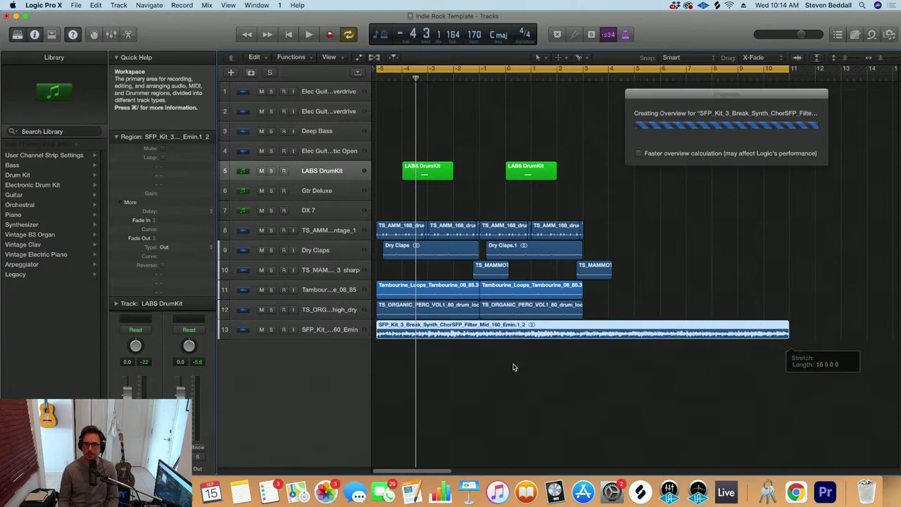
Turn the synth region's gain down to -11.0 dB while auditioning the loop
left_click_drag(518, 360, 473, 338)
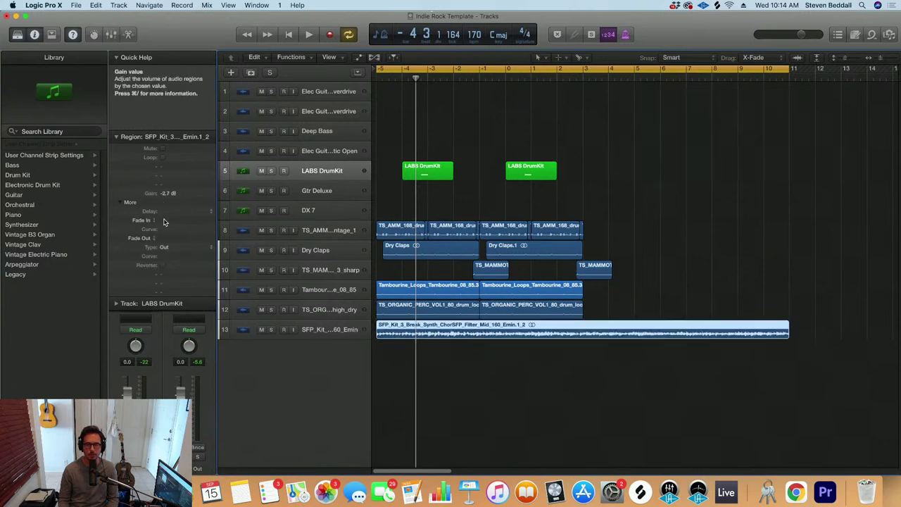
key("space")
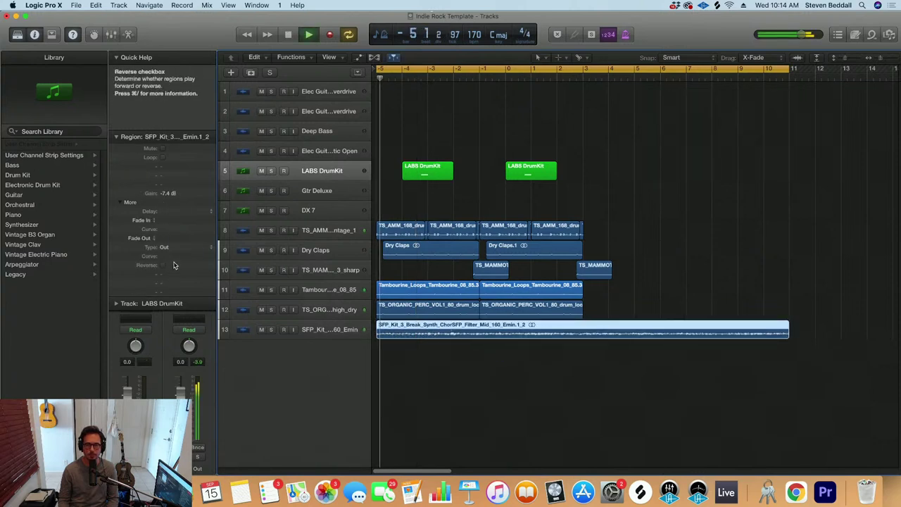
left_click(243, 329)
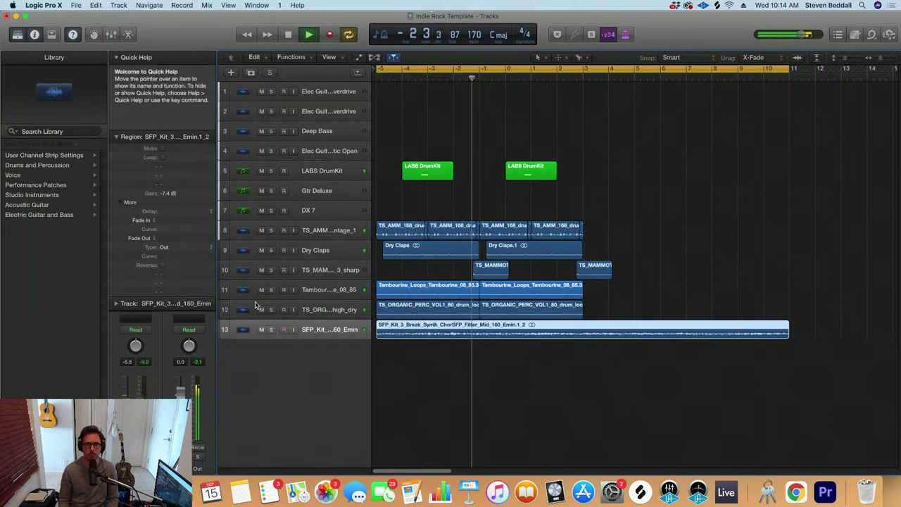
key("space")
mouse_move(169, 192)
left_mouse_down()
mouse_move(171, 222)
mouse_move(167, 198)
left_mouse_up()
key("space")
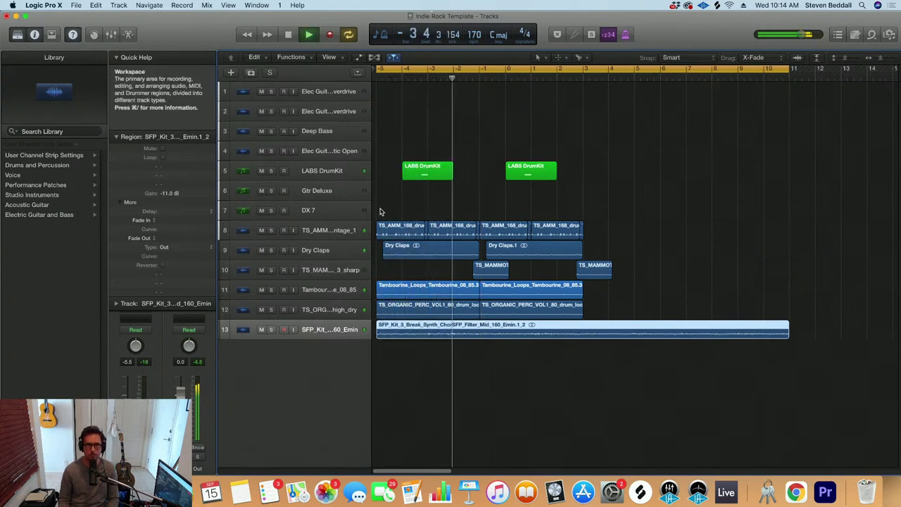
Make the track rows taller and zoom the timeline out to view the chord loop
key("super+Left")
key("super+Up")
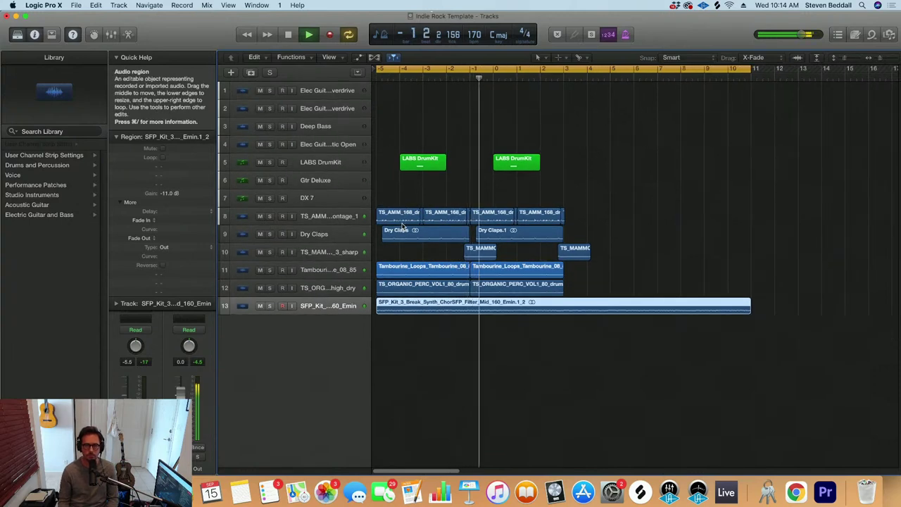
key("space")
key("super+Down")
key("super+Left")
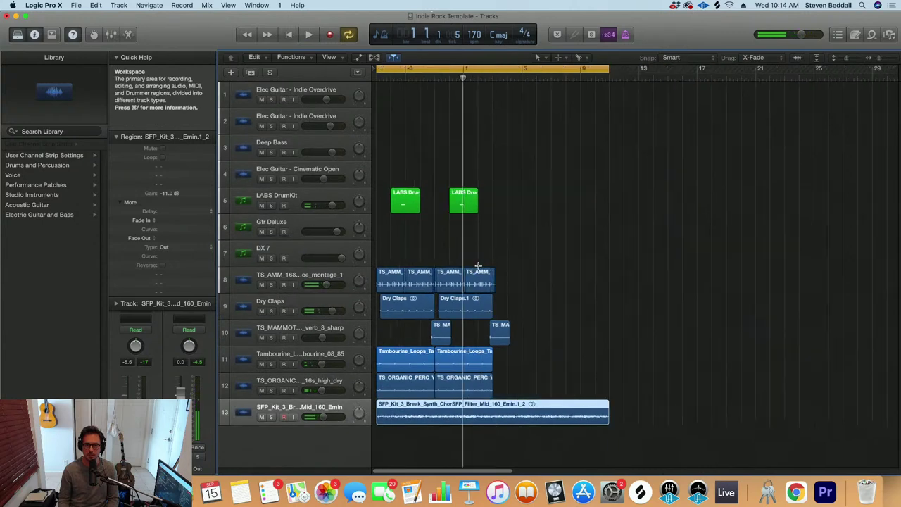
scroll(454, 107, "right", 1)
scroll(454, 107, "up", 1)
scroll(454, 107, "left", 1)
scroll(454, 107, "up", 3)
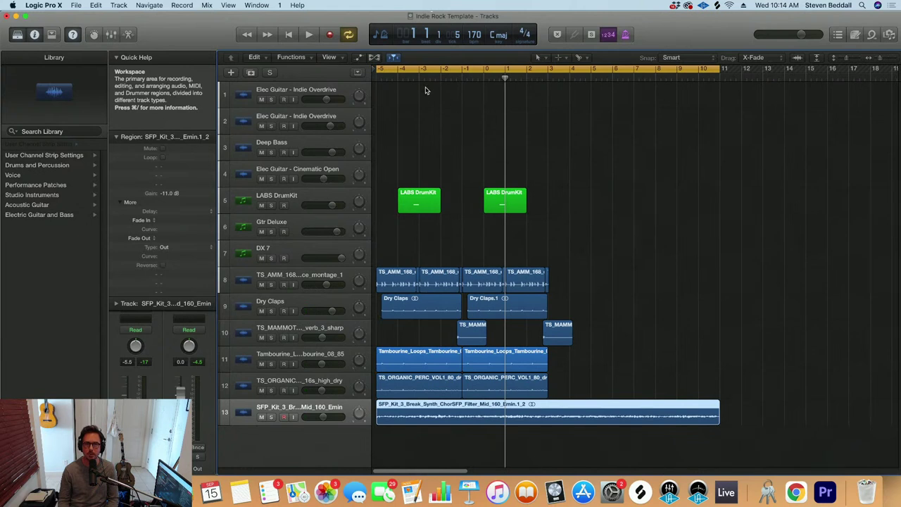
Split the chord loop at the playhead, delete the right half, and duplicate the first half after itself
left_click(461, 75)
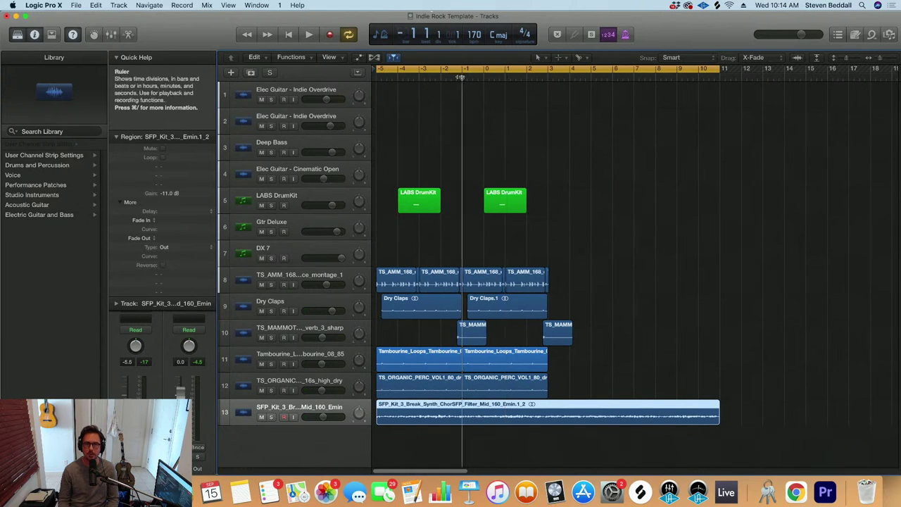
right_click(462, 416)
left_click(494, 448)
left_click(509, 415)
key("Delete")
left_click_drag(421, 416, 505, 420)
key("space")
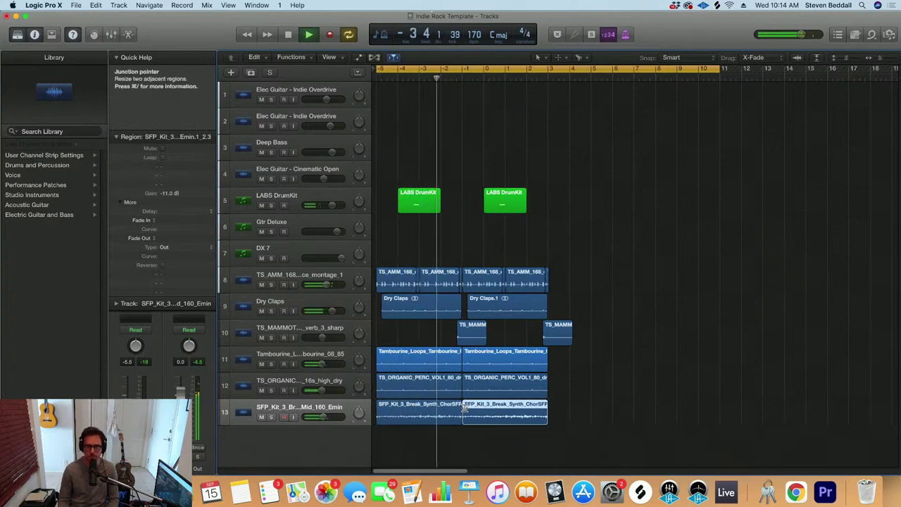
Rename track 13 to 'Chords' and zoom back in on the opening bars
key("super+Up")
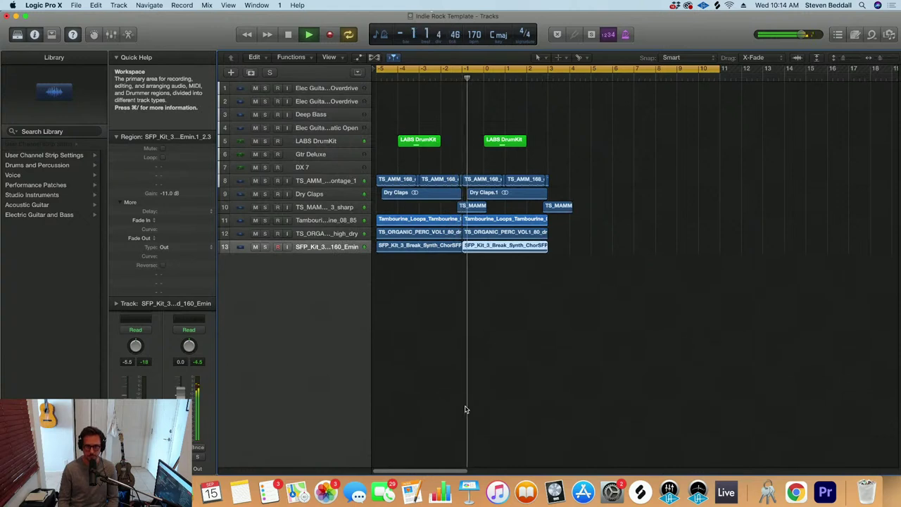
double_click(317, 247)
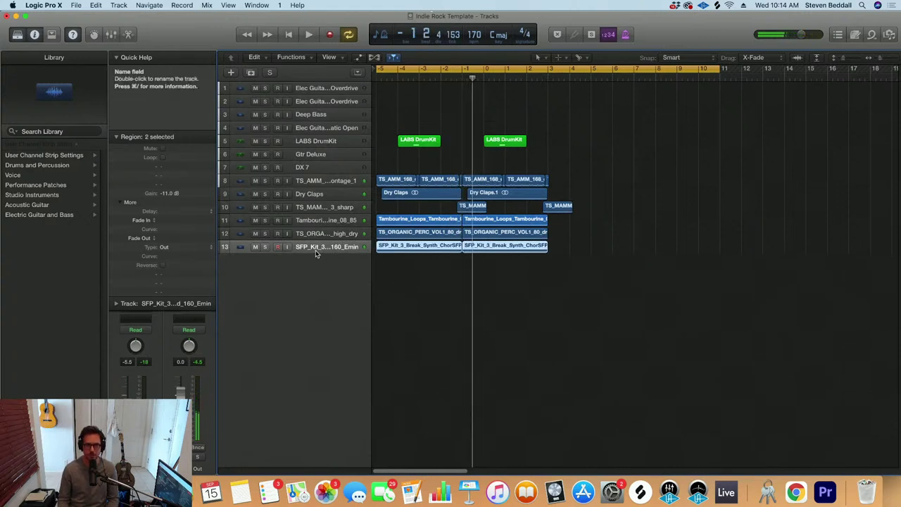
type("Cho")
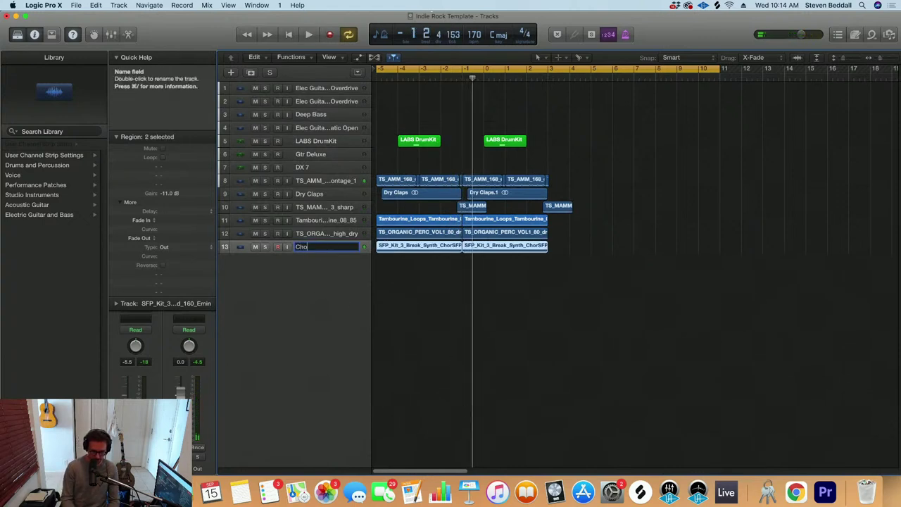
type("rds")
key("Return")
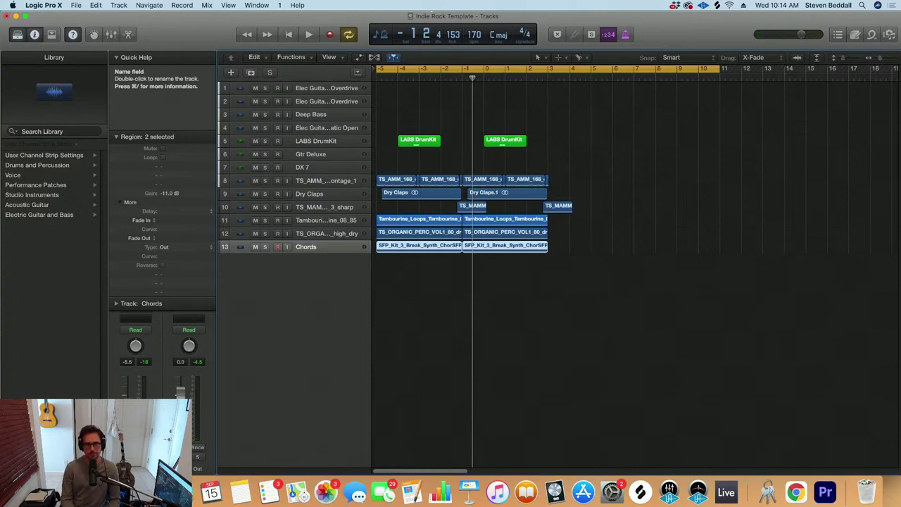
key("super+Down")
key("super+Down")
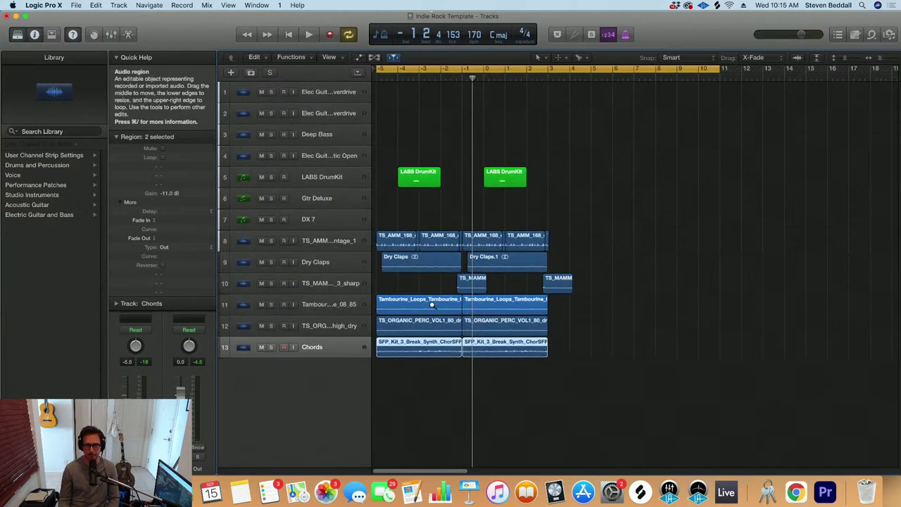
key("super+Right")
key("super+Right")
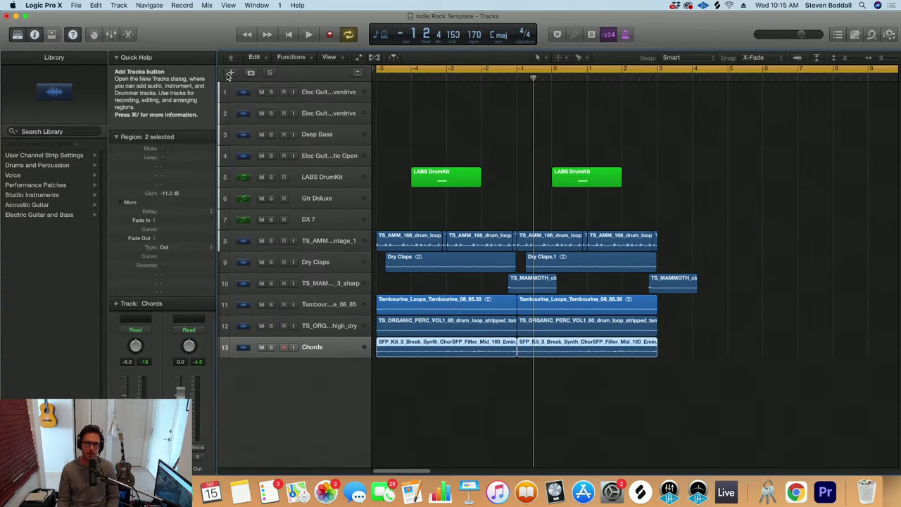
Add software instrument track 14 with Omnisphere loaded and open its plugin window
left_click(230, 73)
key("Return")
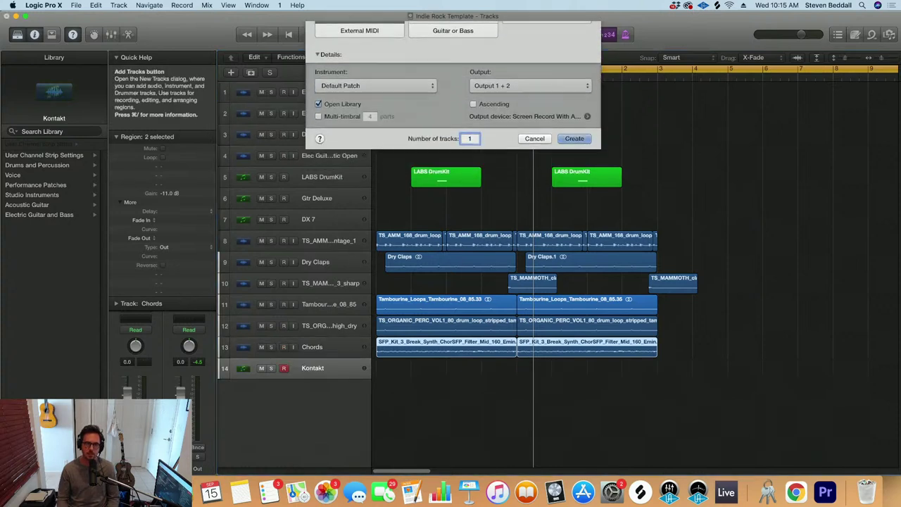
scroll(60, 355, "down", 3)
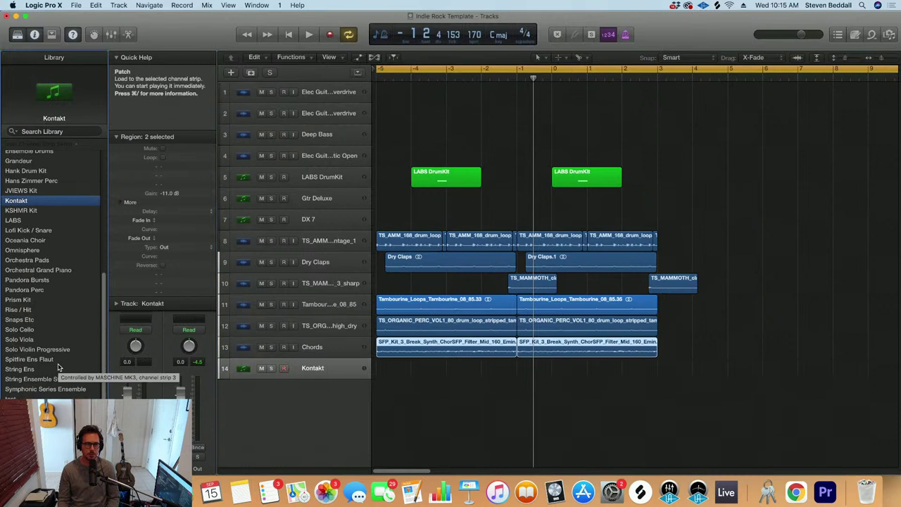
left_click(34, 251)
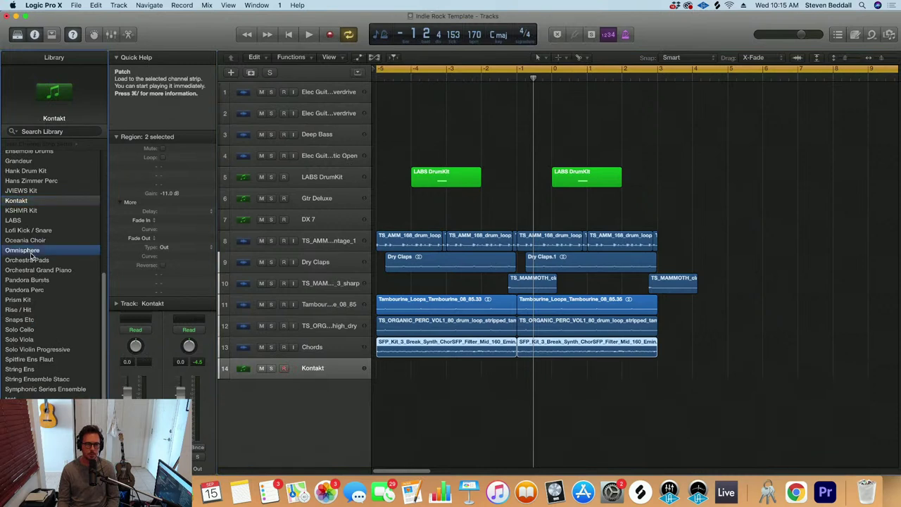
left_click(117, 137)
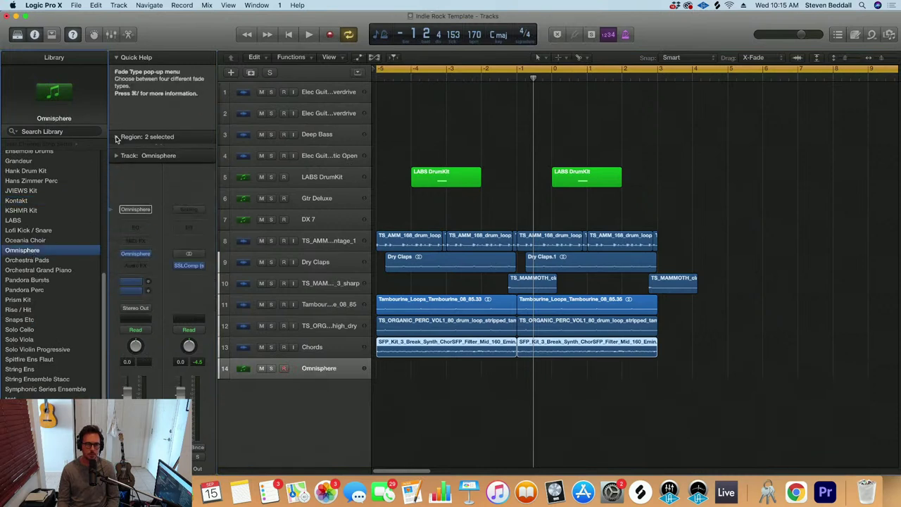
left_click(138, 255)
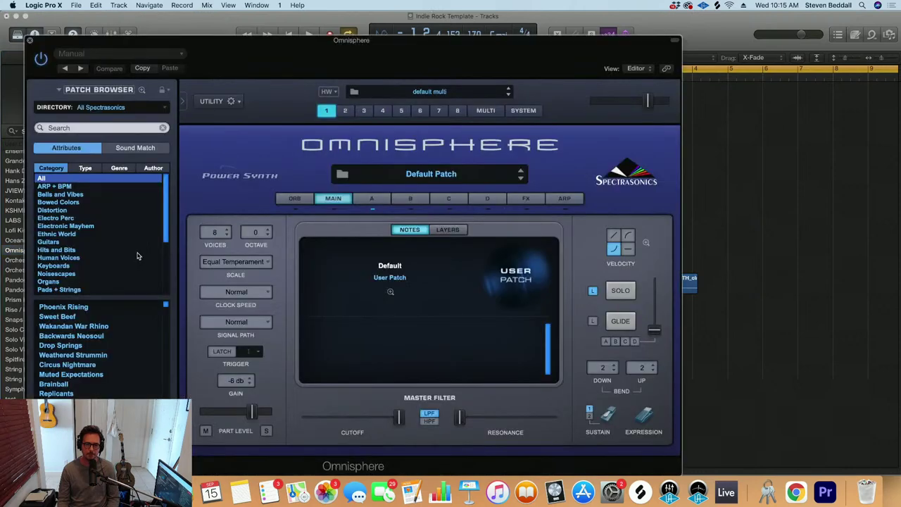
Search Omnisphere's patches for 'pluck' and lower its overall output level
left_click(104, 129)
type("pluck")
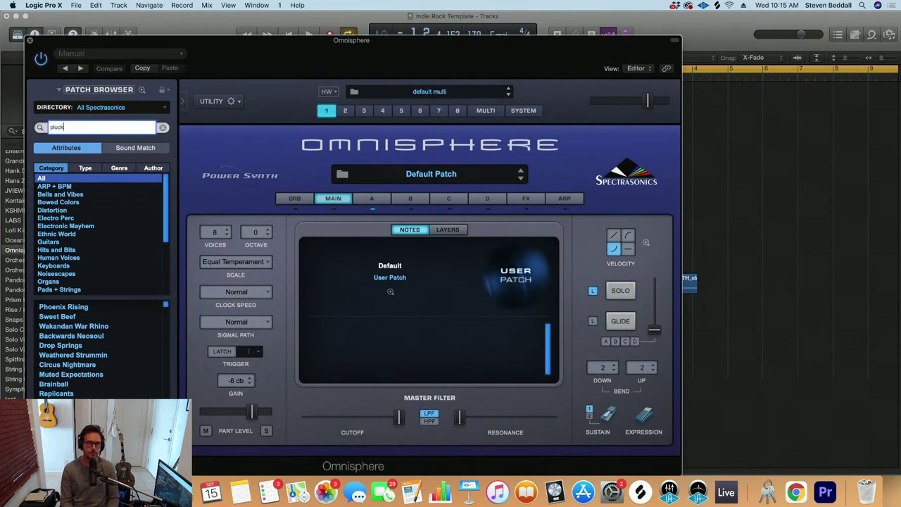
key("Return")
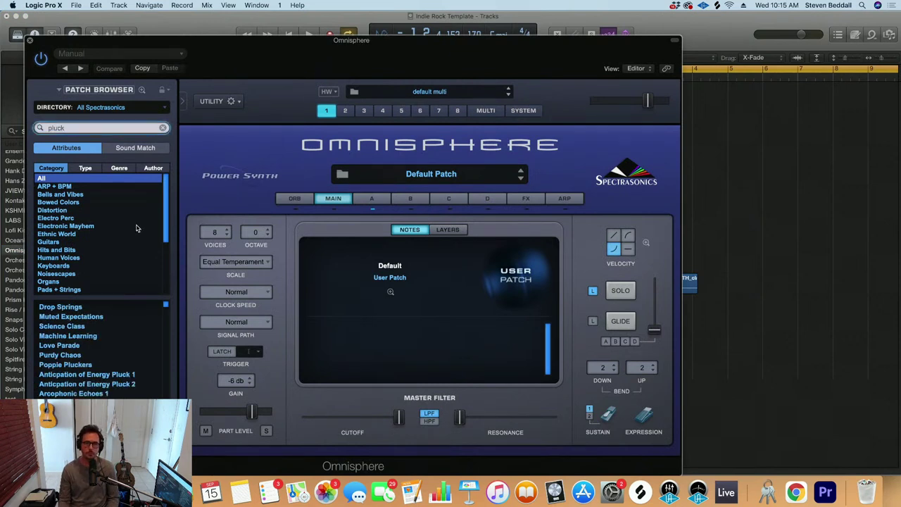
left_click_drag(648, 102, 623, 102)
scroll(98, 366, "down", 5)
scroll(99, 366, "down", 3)
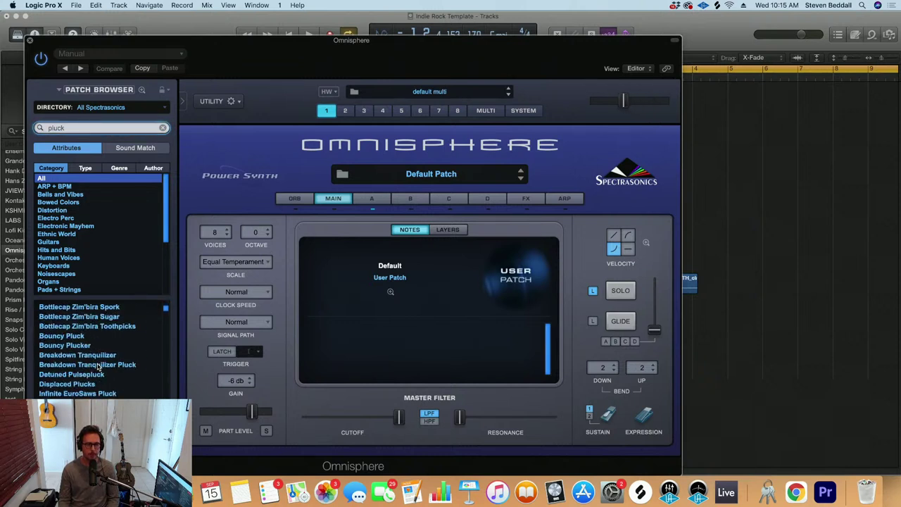
Audition Bouncy Pluck, Bouncy Plucker, Chill Plucker and Circular Reasoning Pluck, then load Cliquer Pluck
left_click(79, 336)
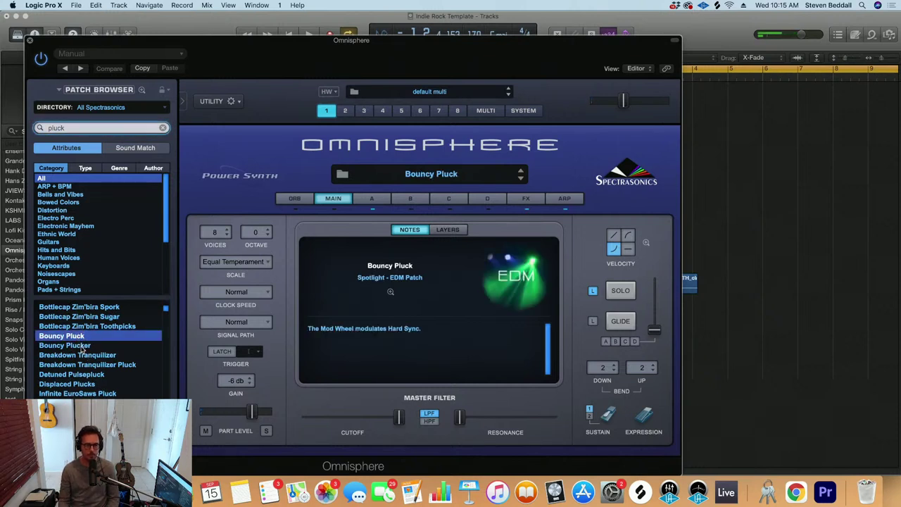
left_click(67, 346)
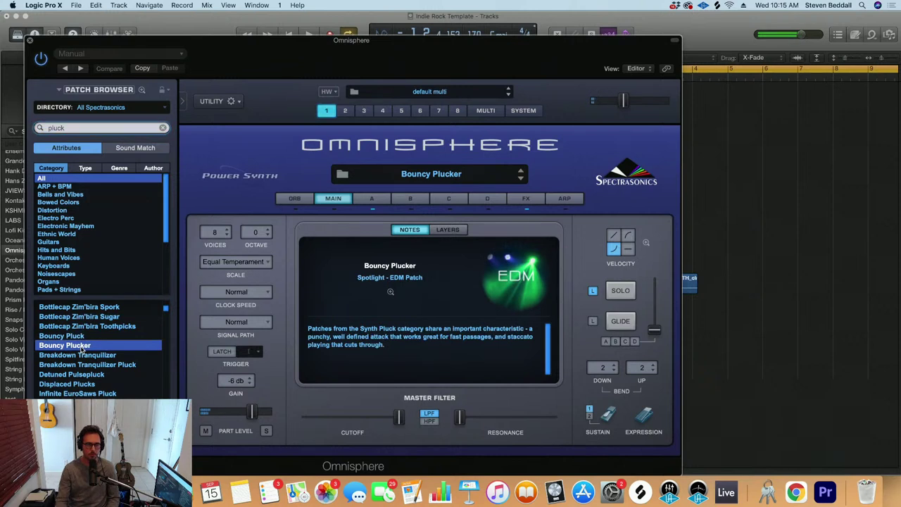
scroll(97, 364, "down", 4)
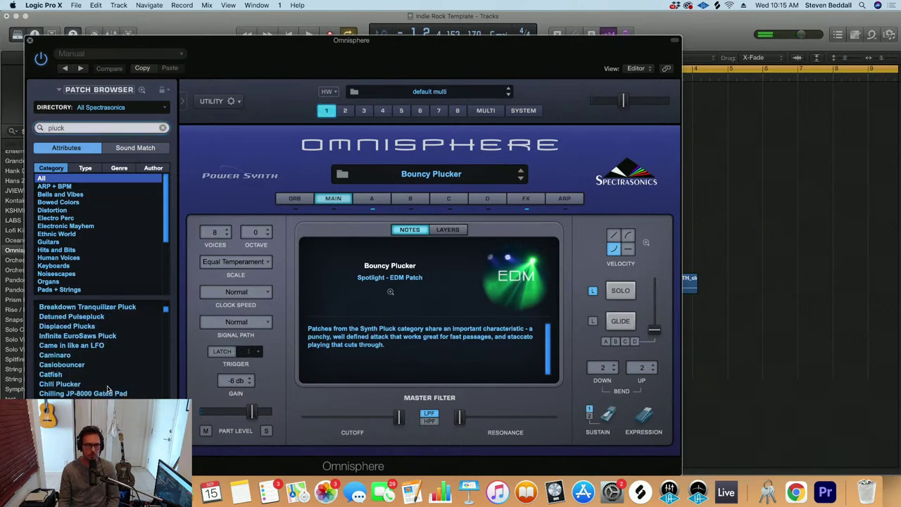
left_click(70, 384)
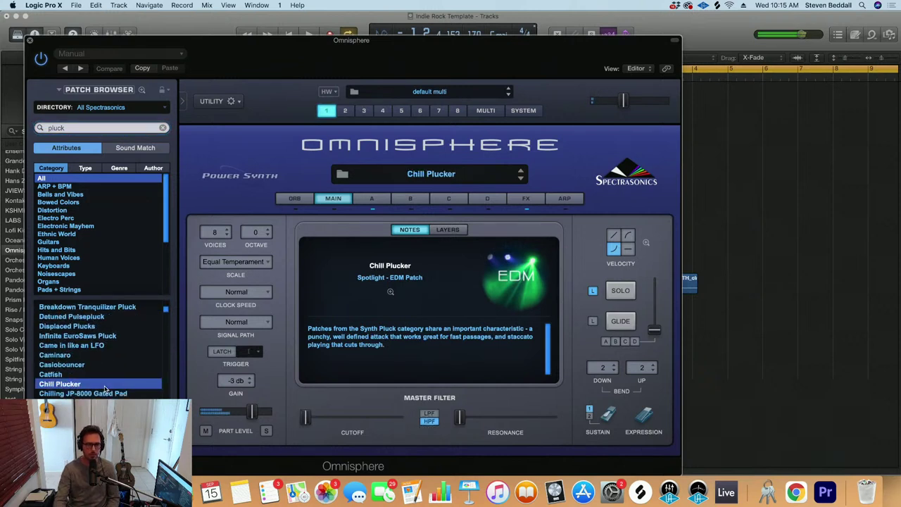
scroll(113, 376, "down", 3)
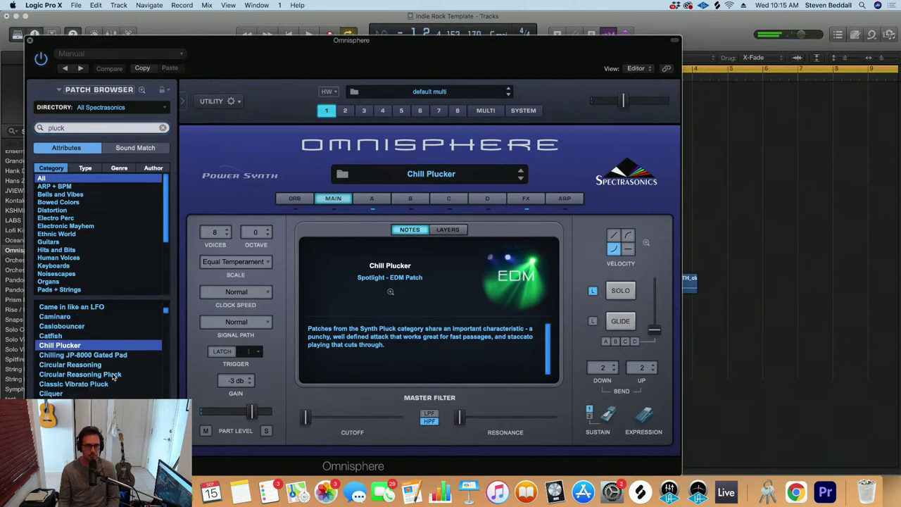
scroll(89, 356, "down", 2)
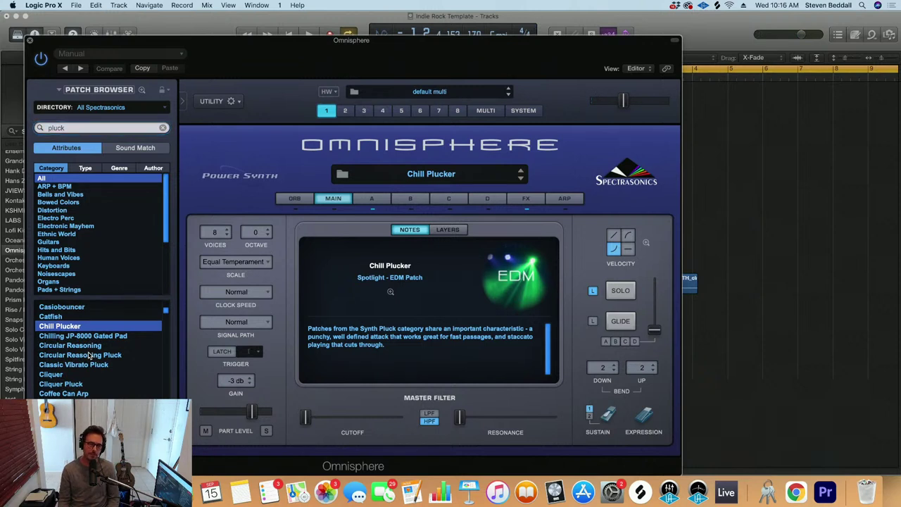
left_click(90, 355)
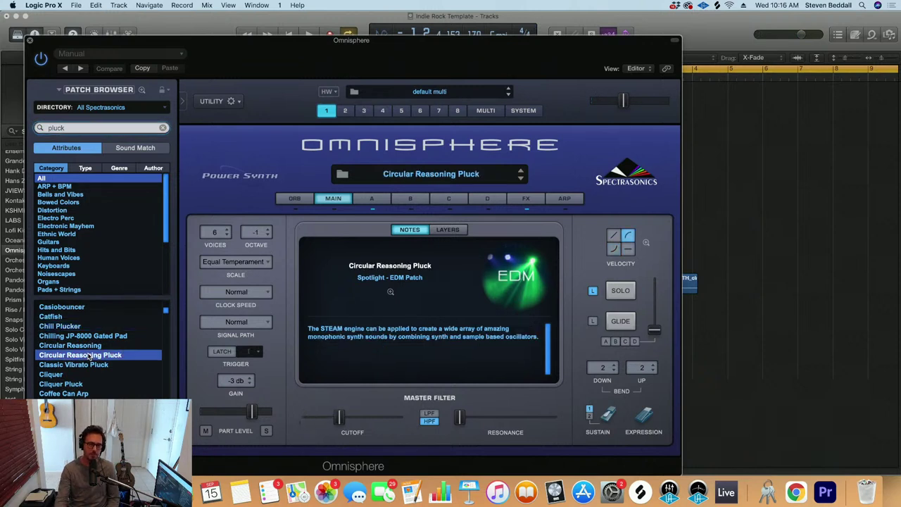
left_click(59, 375)
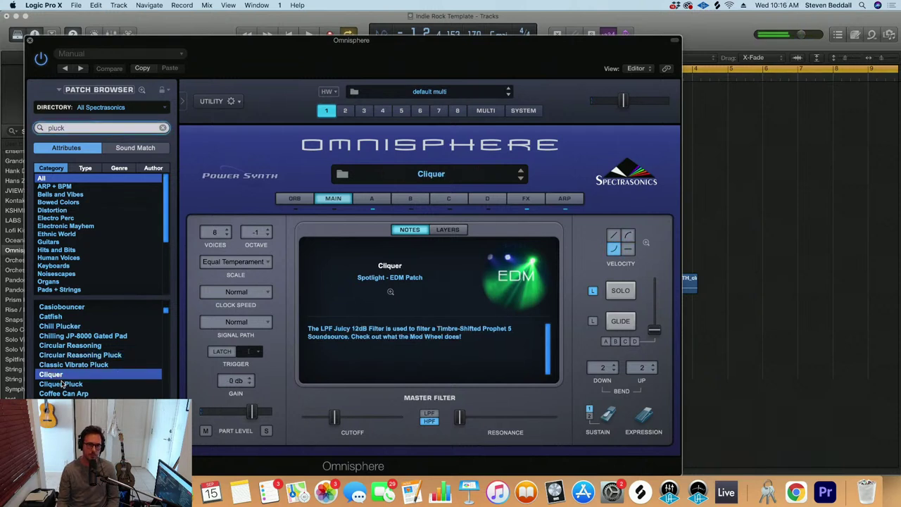
left_click(63, 384)
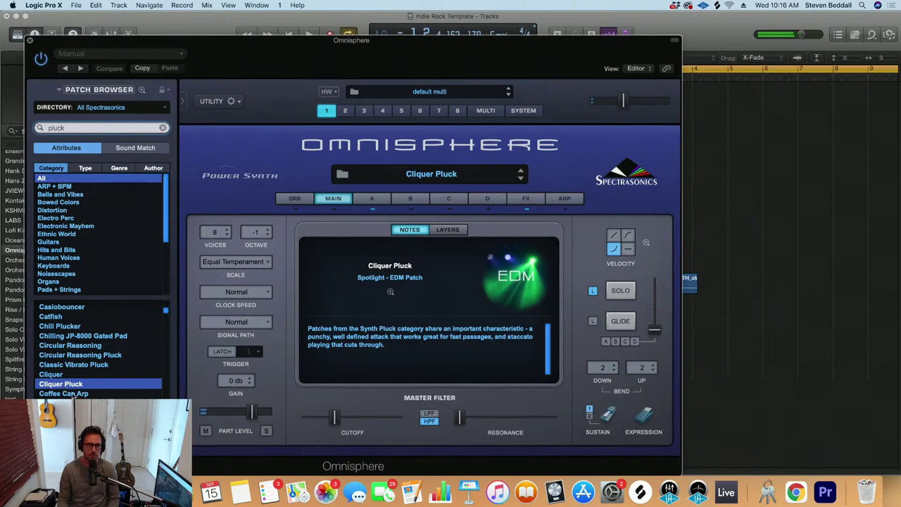
Close Omnisphere, solo the Chords track, and record-arm the Omnisphere track to audition it
left_click(30, 42)
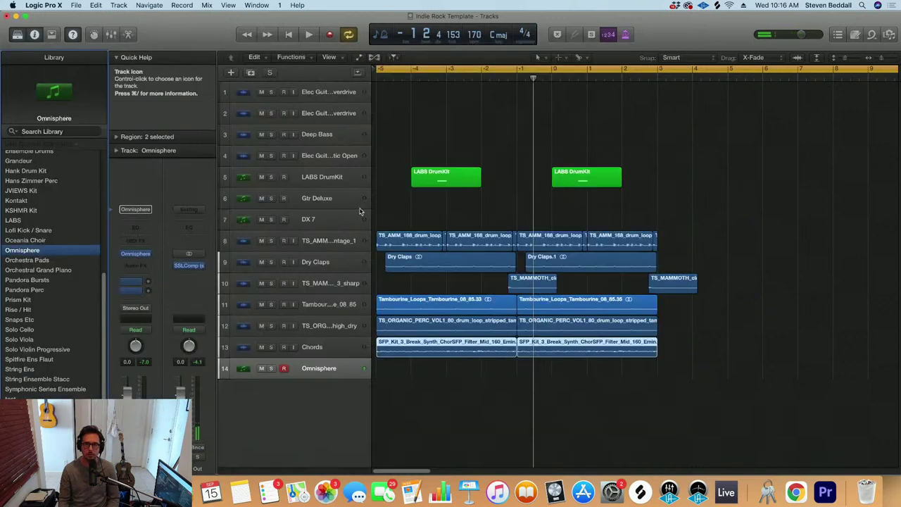
left_click(335, 344)
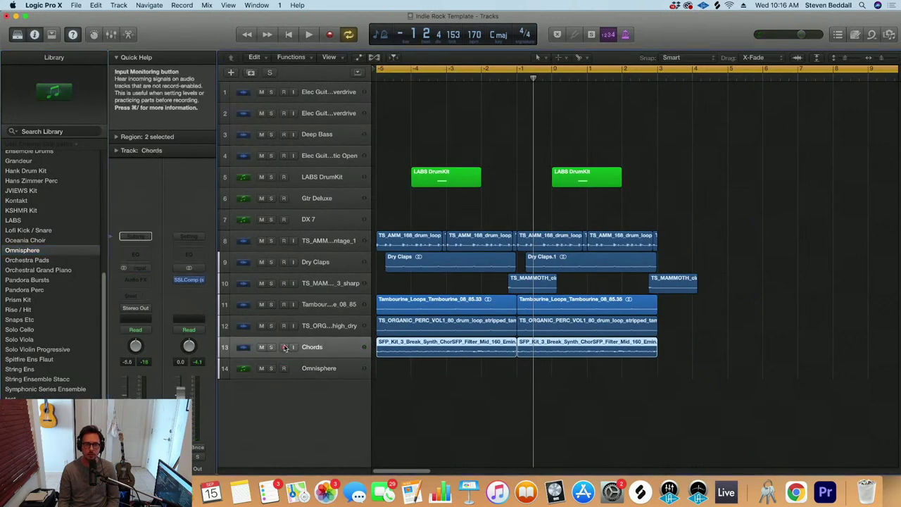
key("s")
key("space")
key("space")
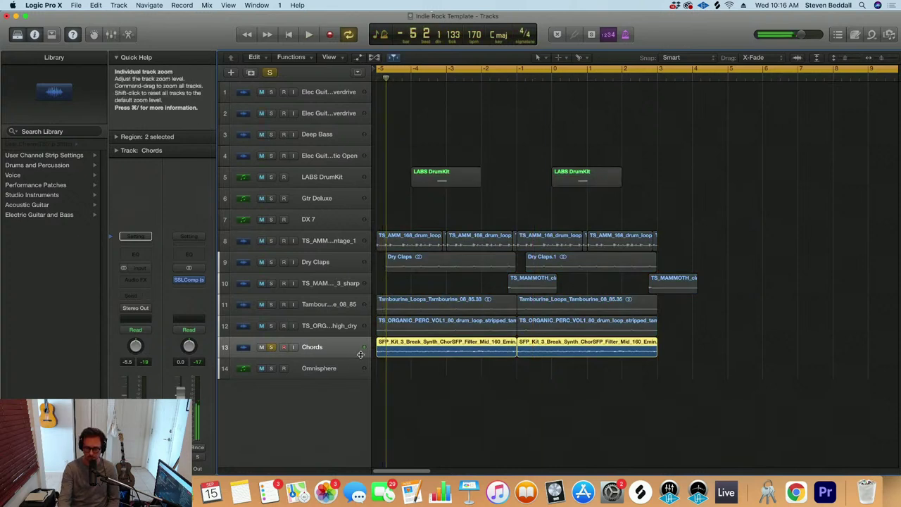
left_click(322, 368)
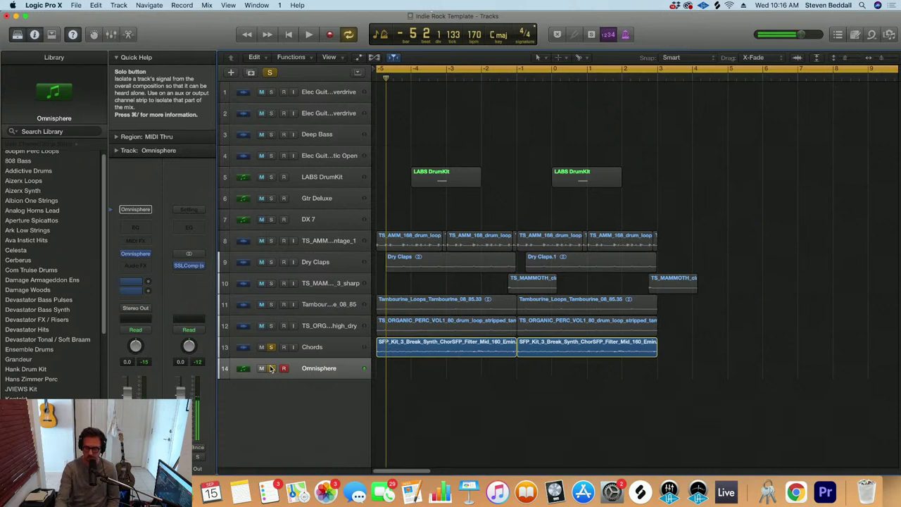
key("space")
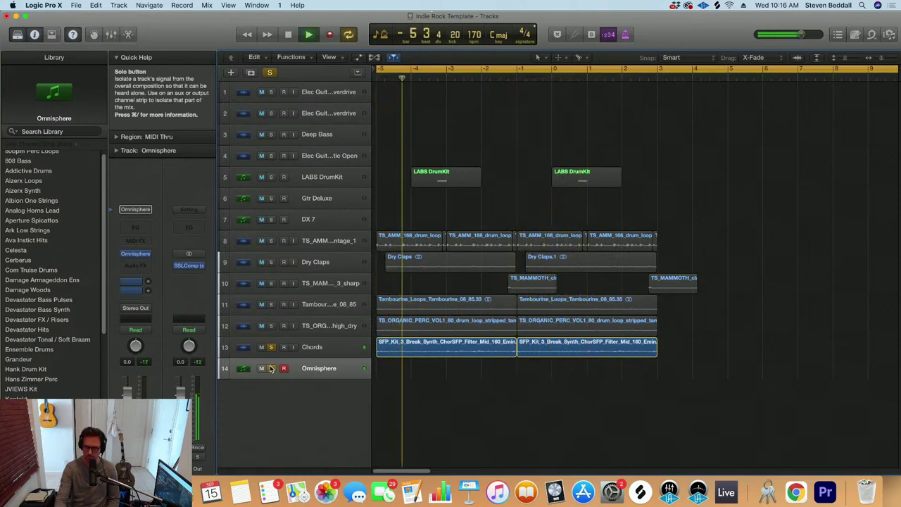
key("space")
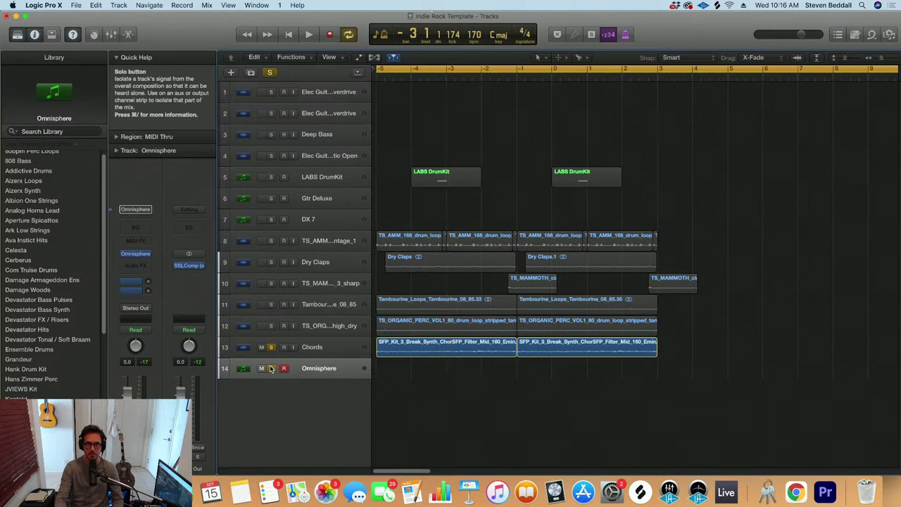
Record a short Omnisphere MIDI part at the start and open it for note editing
key("space")
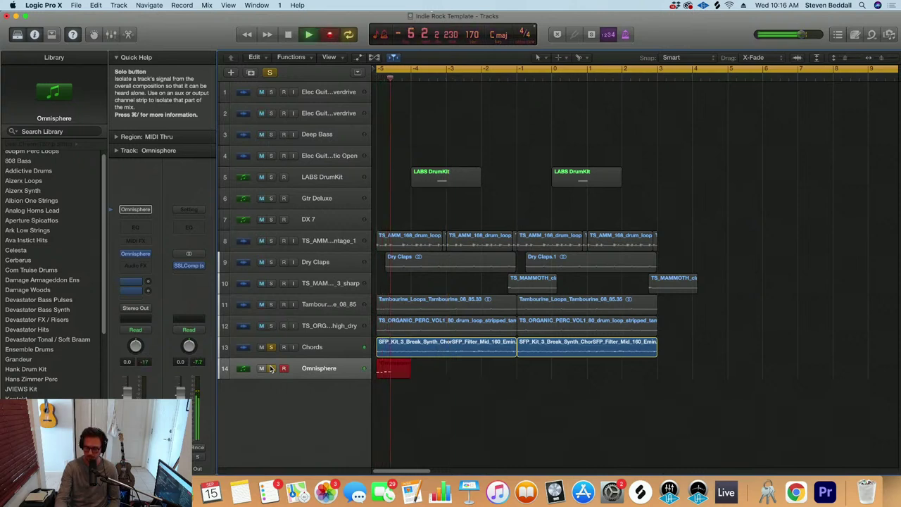
key("space")
left_click(386, 375)
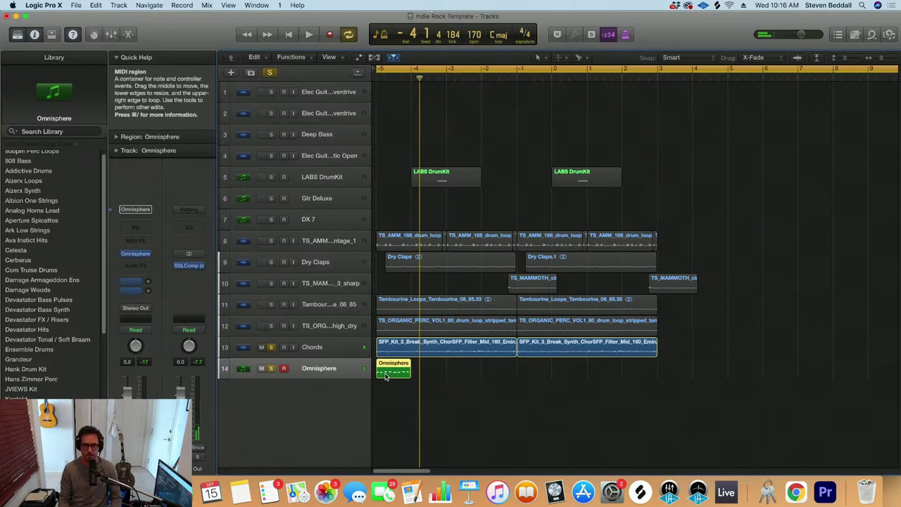
double_click(385, 376)
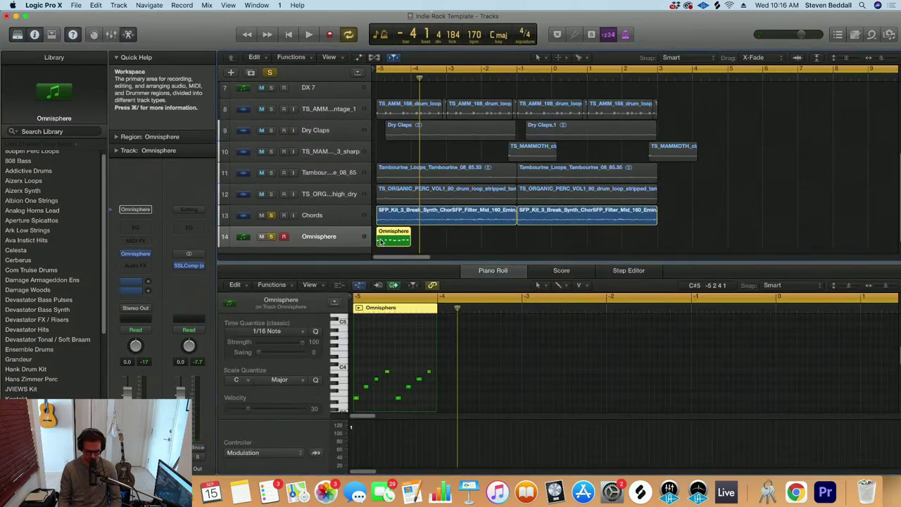
Repeat the pluck region, delete the two extra copies, and enlarge the note editor
key("super+r")
key("super+r")
key("super+r")
left_click_drag(552, 240, 473, 240)
key("Delete")
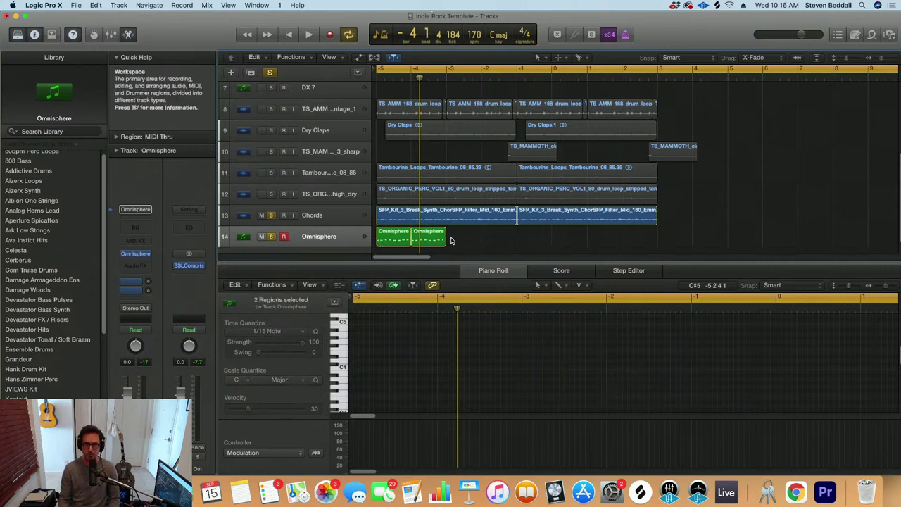
left_click(431, 238)
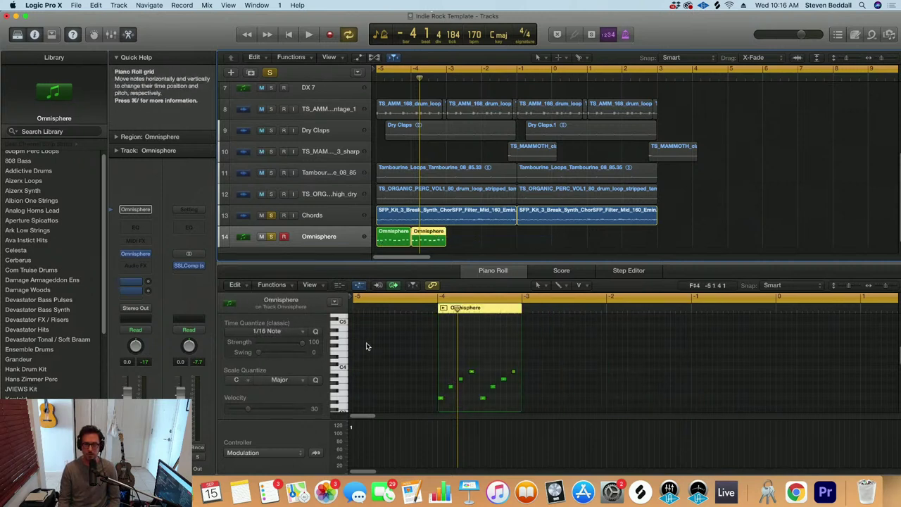
left_click(359, 284)
left_click_drag(492, 415, 441, 406)
left_click(458, 243)
Copy the region twice, raising the low notes to F#3 and a top note one semitone
left_click_drag(430, 238, 467, 240)
left_click_drag(524, 406, 556, 372)
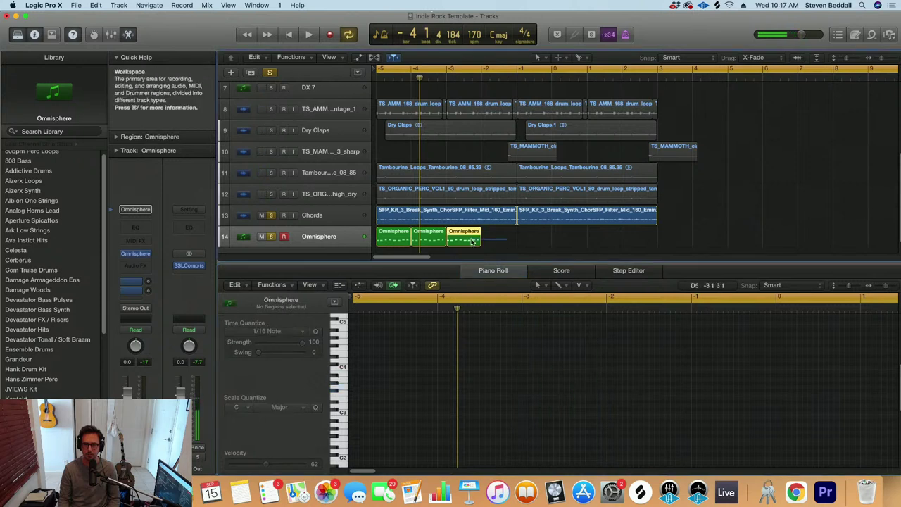
left_click_drag(468, 239, 503, 241)
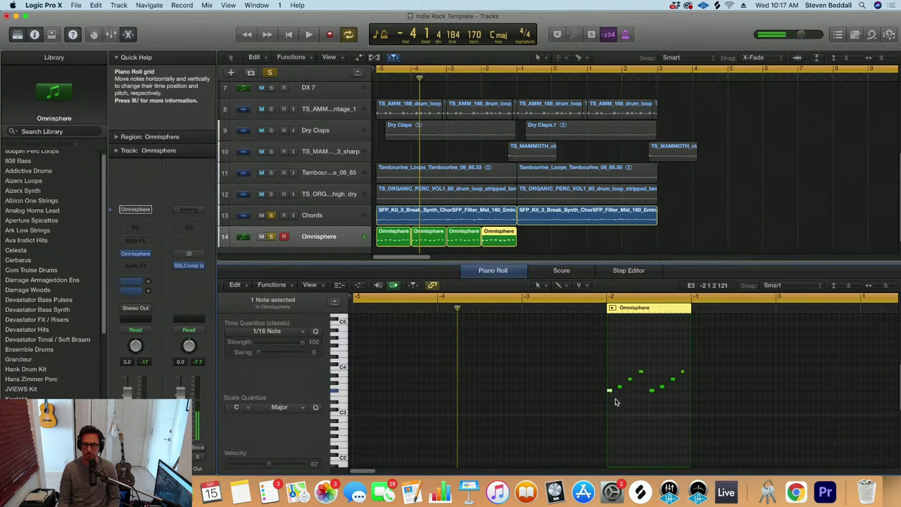
left_click_drag(621, 368, 704, 375)
left_click_drag(641, 371, 641, 361)
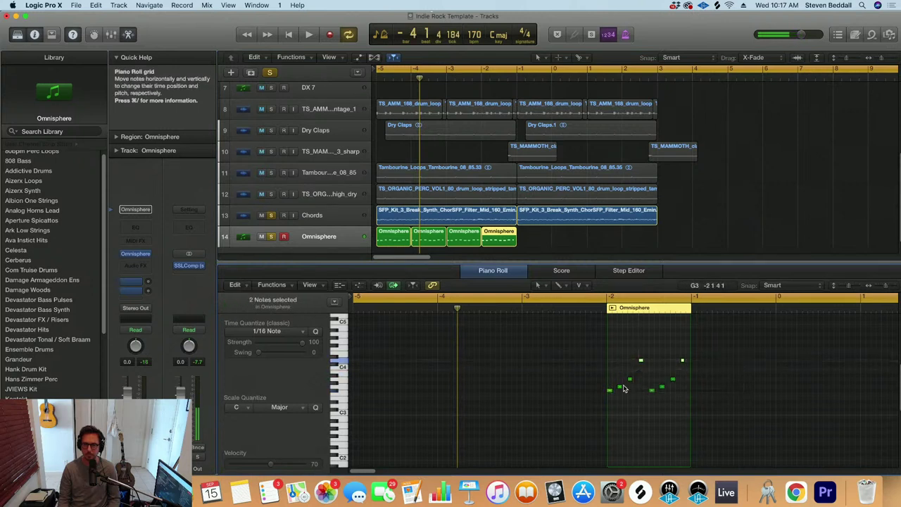
Cycle bars -2 to -1 and move two notes to B3, including the D4, while auditioning
left_click(606, 300)
left_click_drag(606, 300, 692, 300)
key("space")
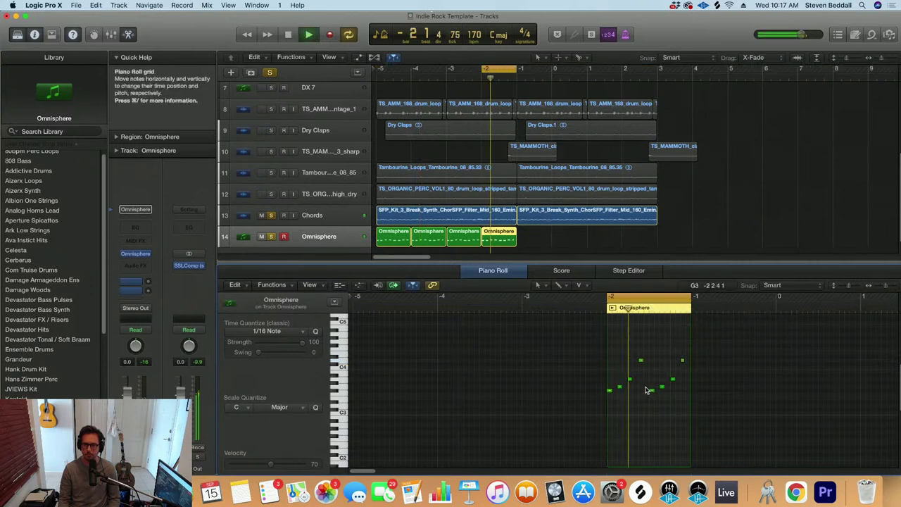
key("space")
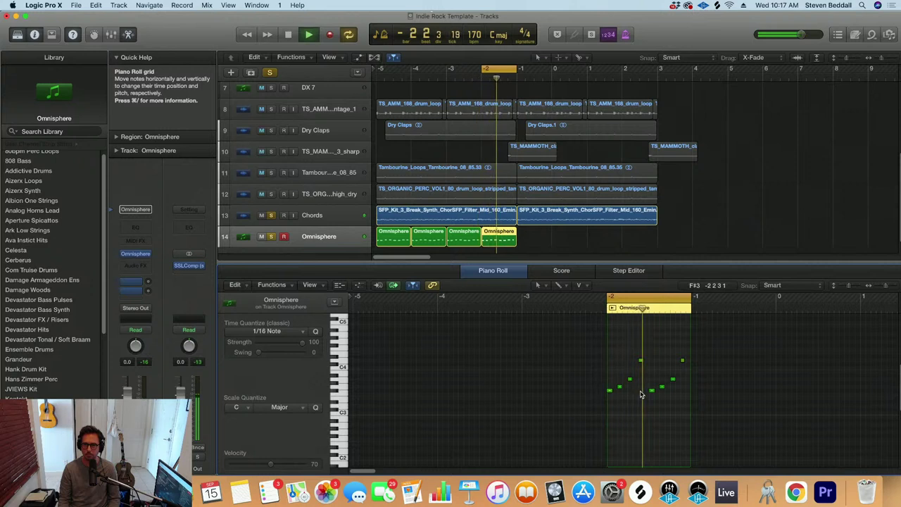
key("space")
left_click_drag(610, 393, 630, 375)
key("space")
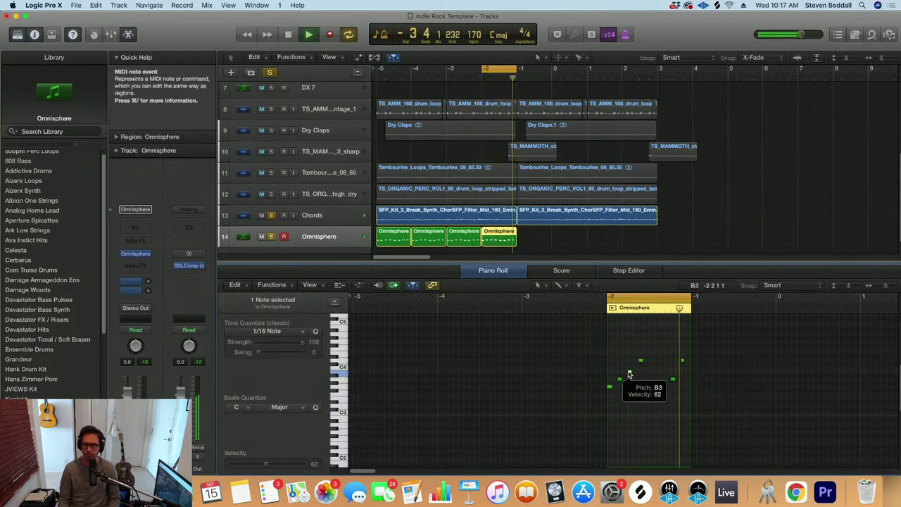
key("space")
left_click(682, 362)
left_click_drag(682, 363, 682, 375)
key("space")
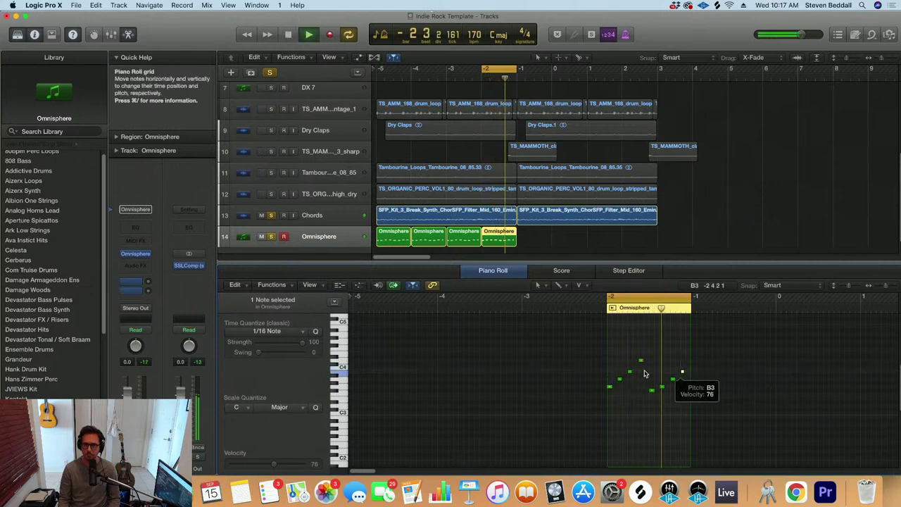
key("space")
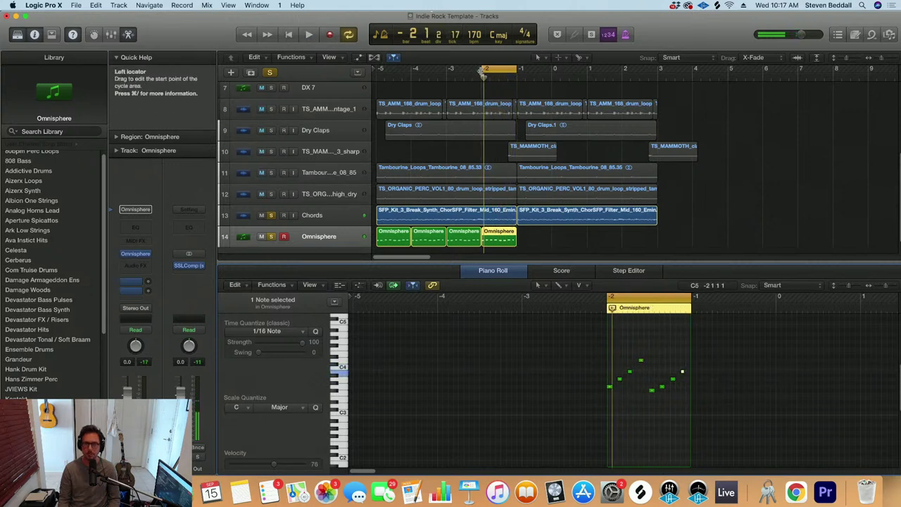
Extend the cycle back to bar -5, audition it, and select all four Omnisphere regions
left_click_drag(484, 68, 378, 68)
key("space")
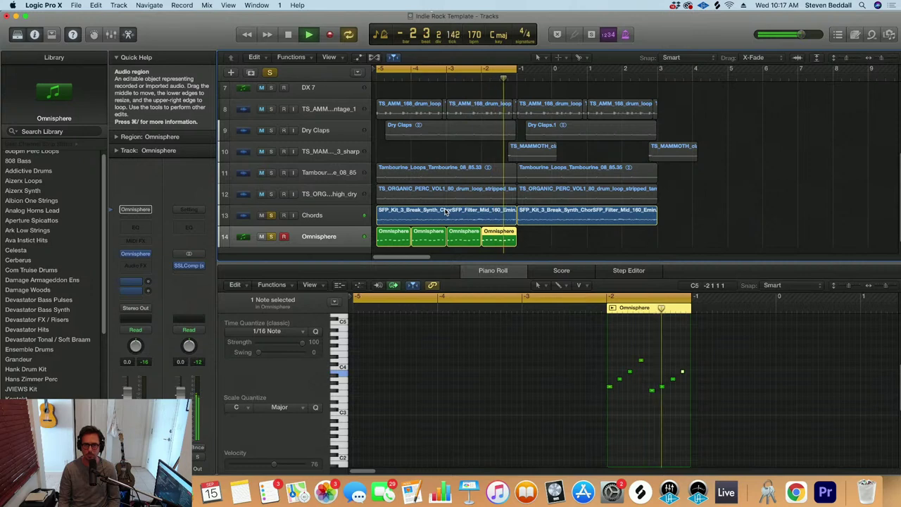
key("space")
key("super+Left")
key("super+Up")
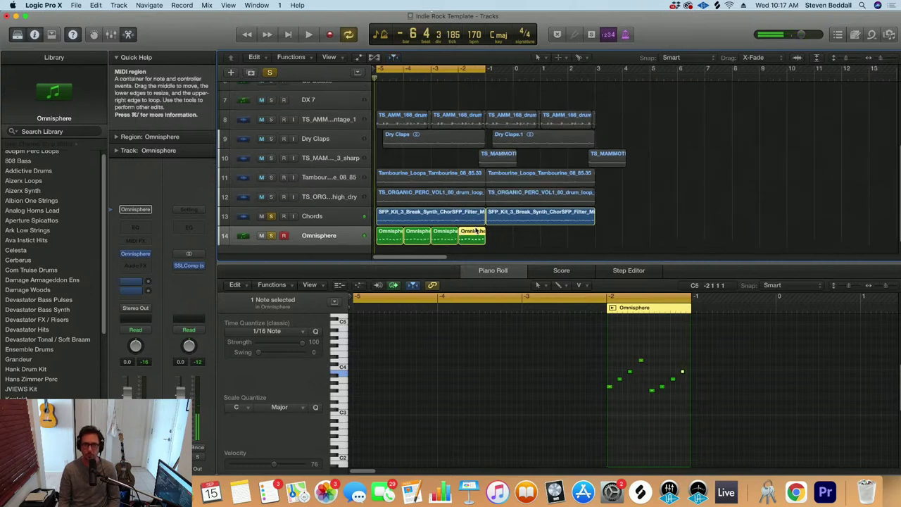
mouse_move(498, 247)
left_mouse_down()
mouse_move(386, 239)
mouse_move(510, 235)
mouse_move(492, 232)
left_mouse_up()
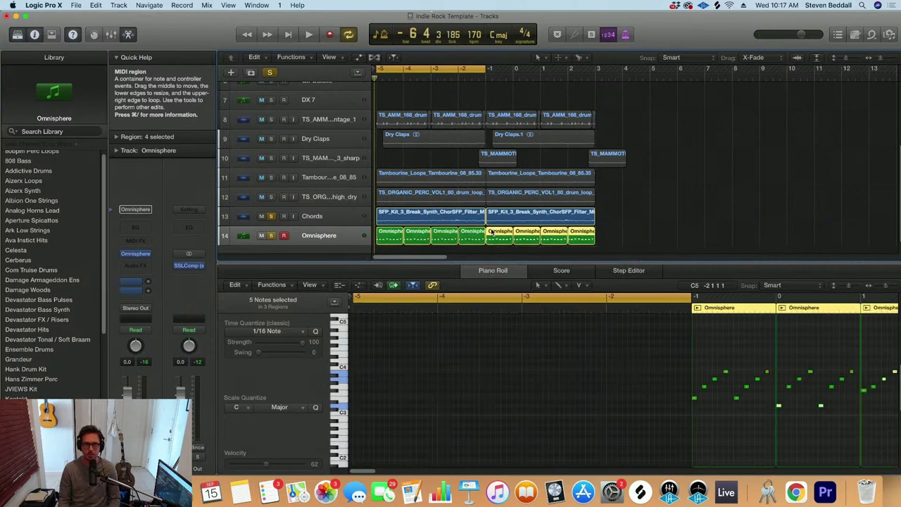
scroll(379, 227, "down", 1)
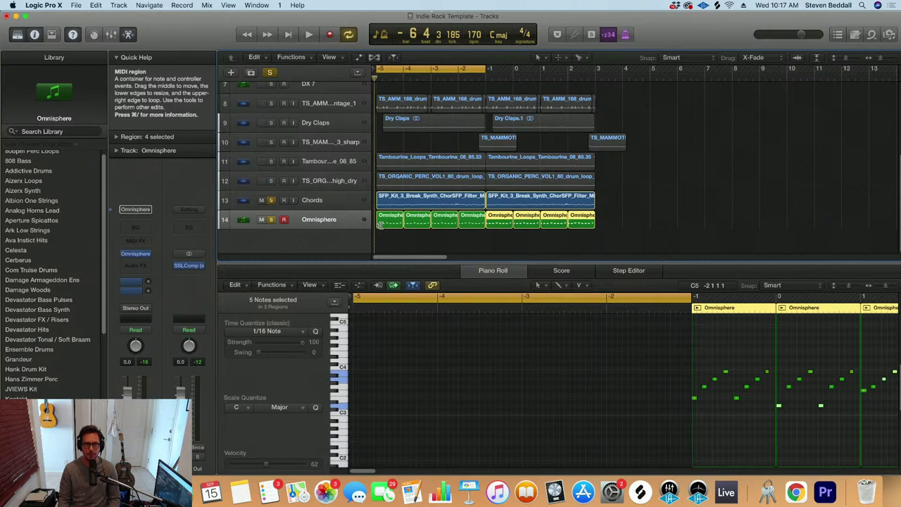
Add software instrument track 15 and load Arturia CZ V from AU Instruments
left_click(232, 75)
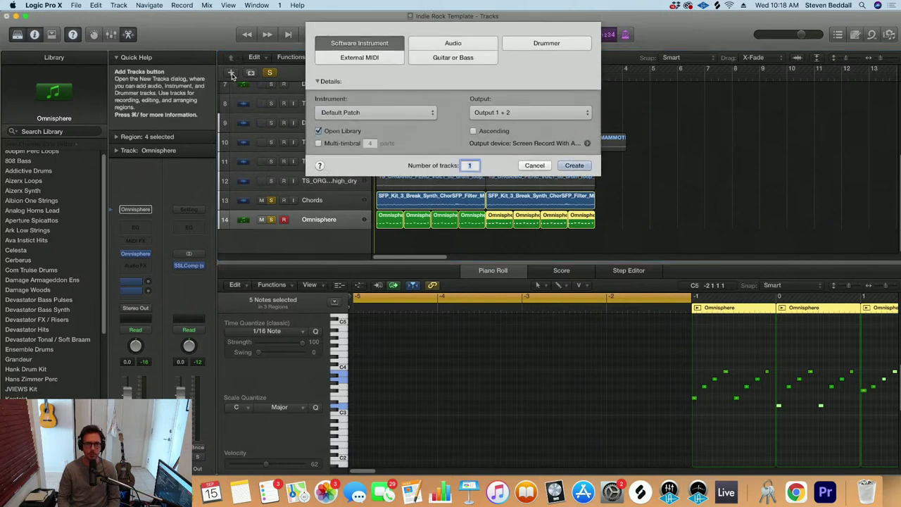
key("Return")
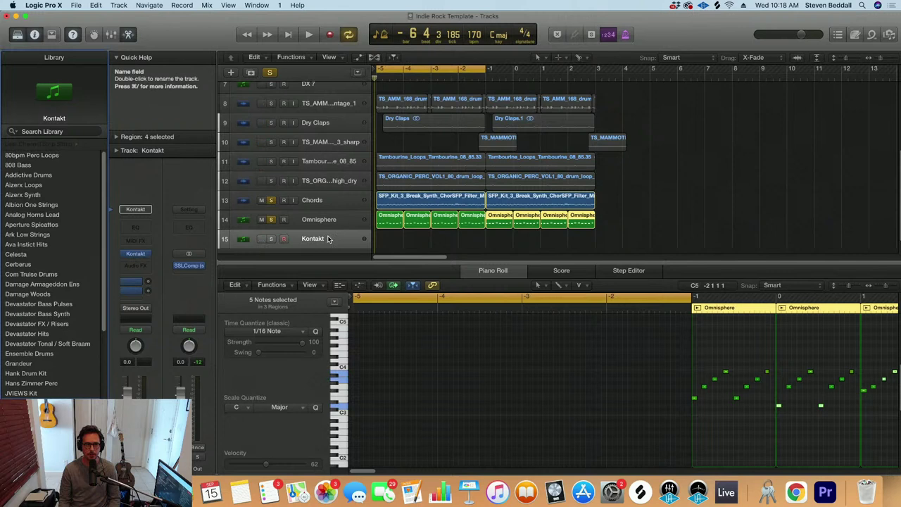
left_click(148, 256)
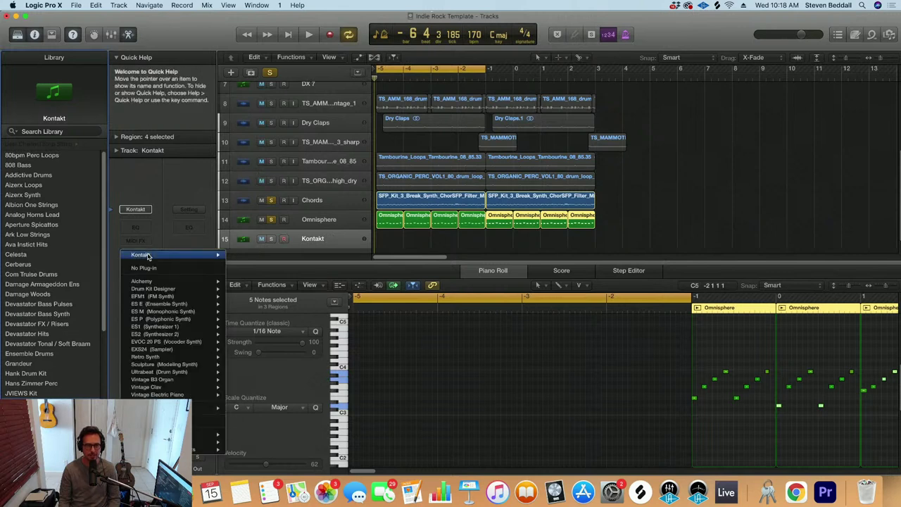
mouse_move(176, 442)
mouse_move(273, 314)
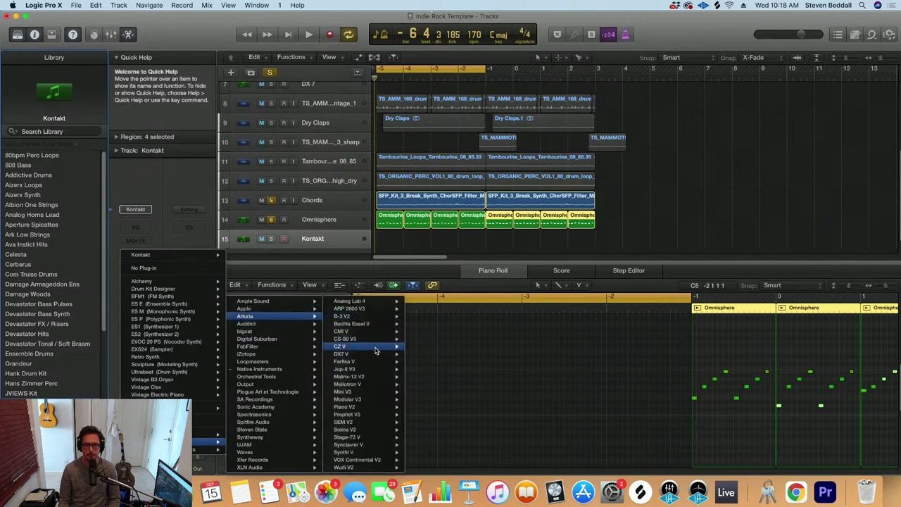
left_click(425, 346)
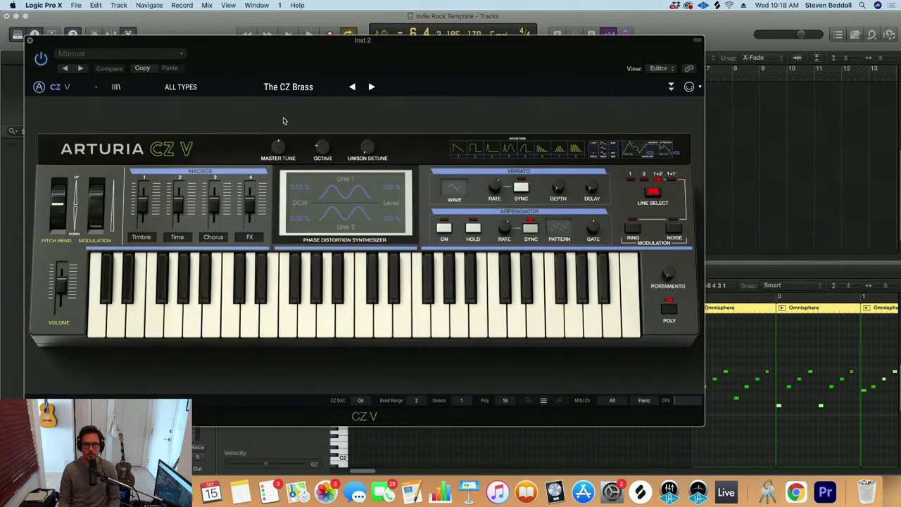
Browse CZ V presets by type, try Double Resonances, then step on to Elecstring Synth
left_click(285, 88)
left_click(179, 92)
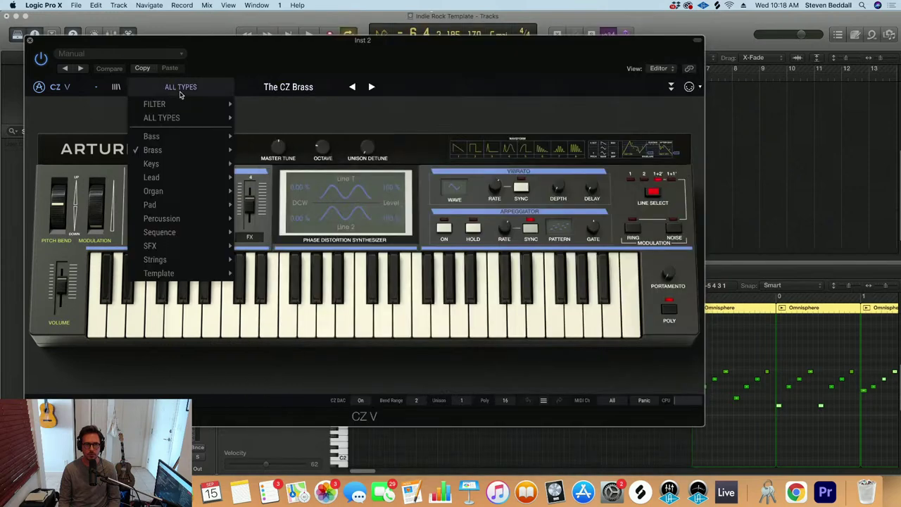
mouse_move(168, 167)
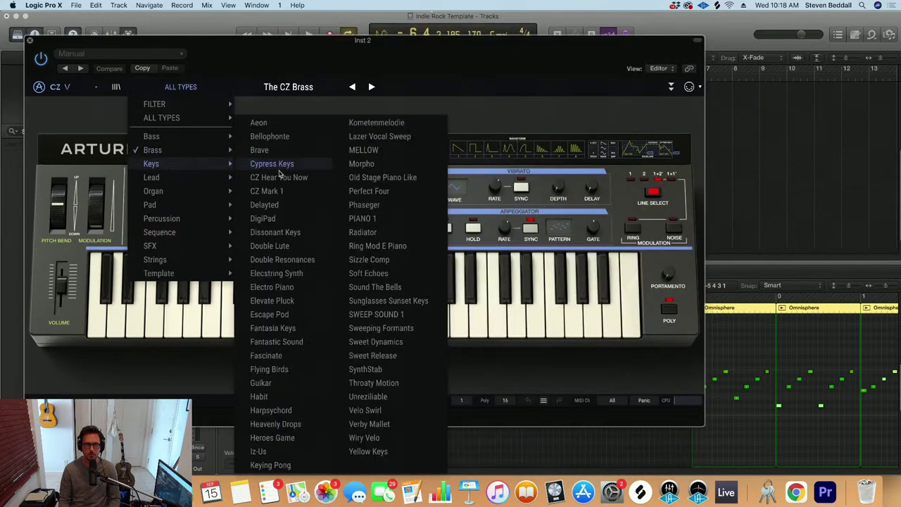
left_click(303, 261)
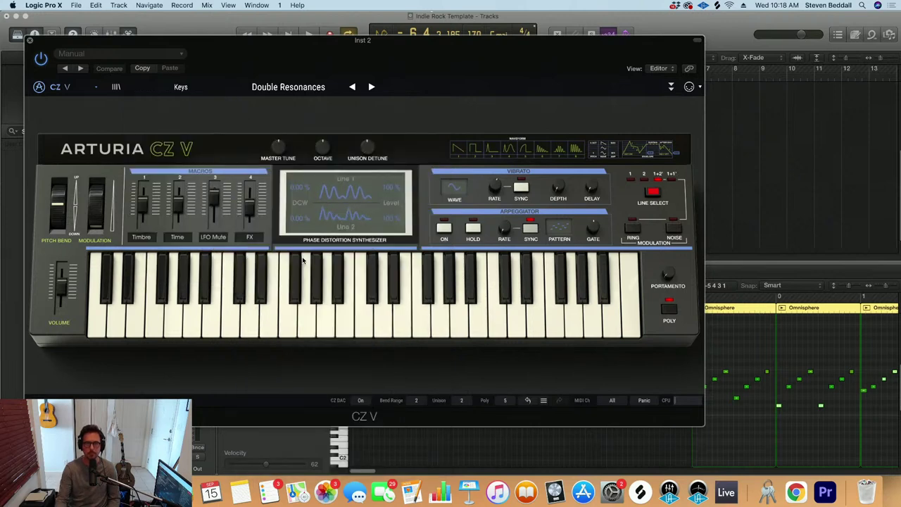
left_click_drag(205, 62, 523, 62)
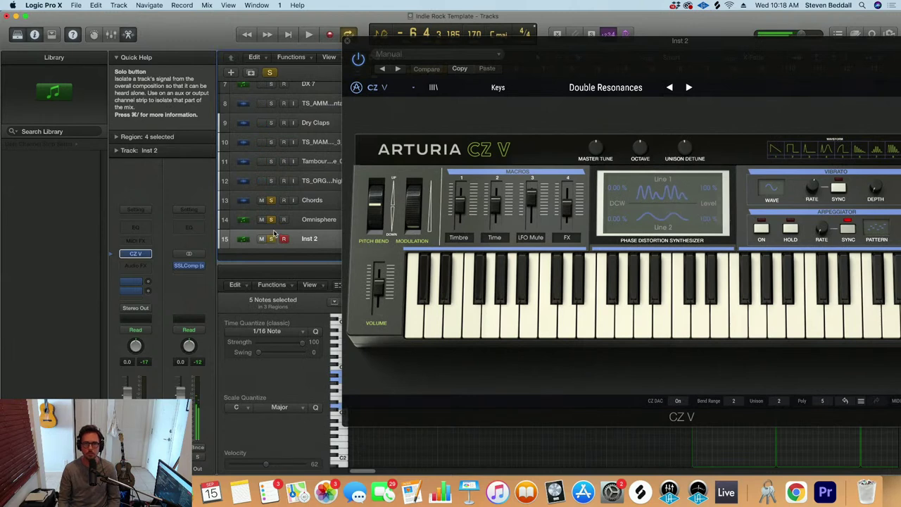
left_click(688, 88)
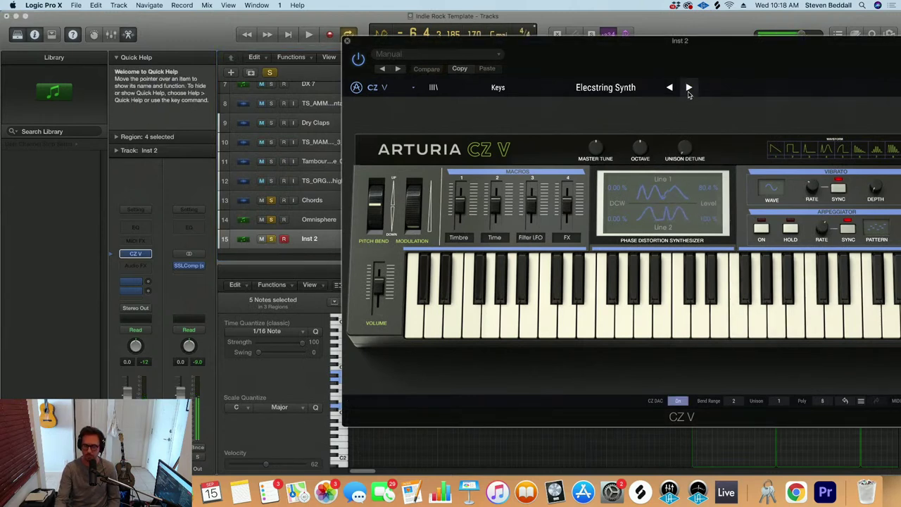
Close the synth window and rename the Inst 2 track to 'CZ V'
left_click(348, 43)
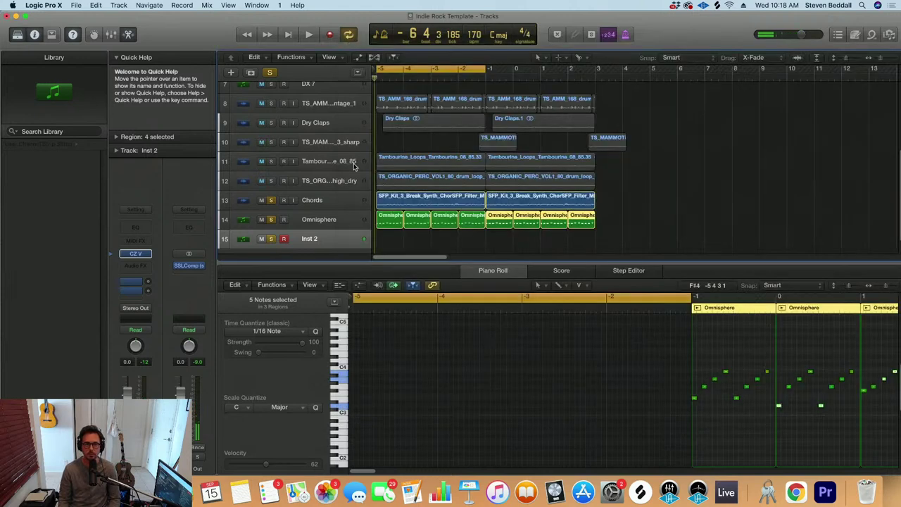
left_click(306, 240)
double_click(305, 239)
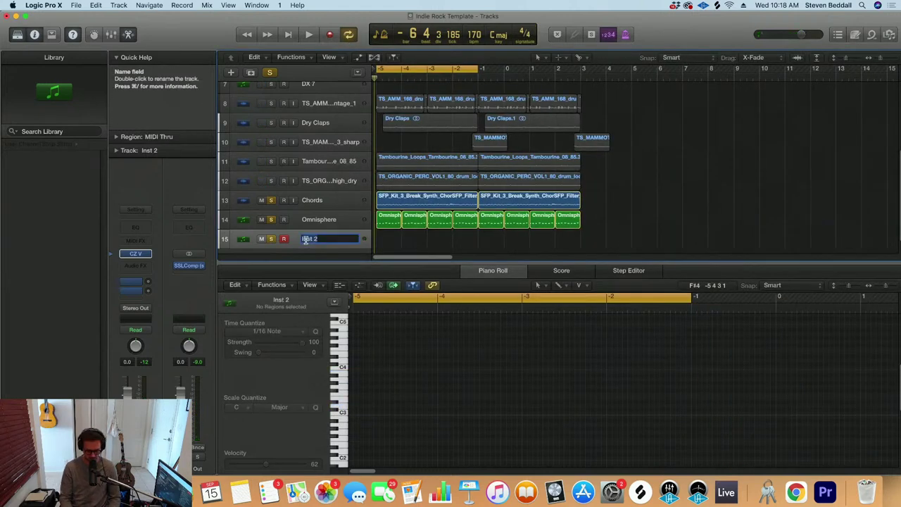
type("CZ V")
key("Return")
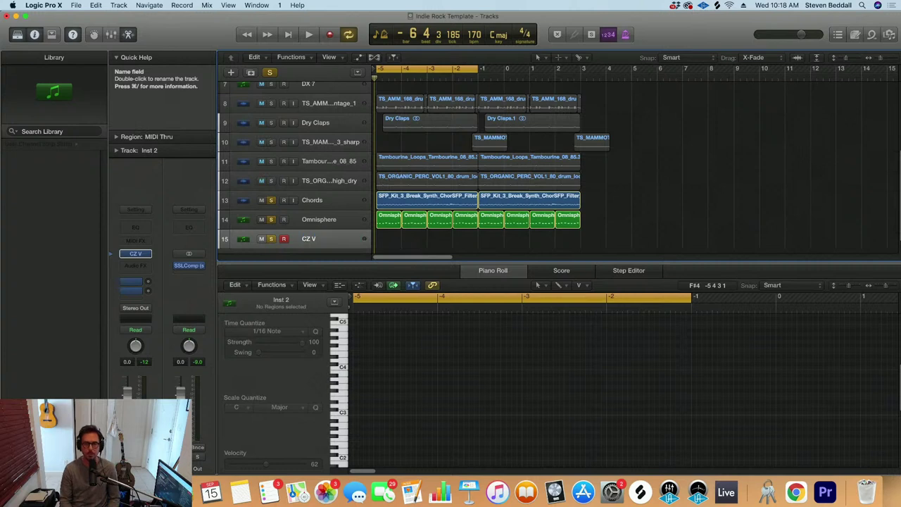
Copy the Omnisphere regions onto the CZ V track and transpose the copied notes
left_click_drag(409, 247, 586, 227)
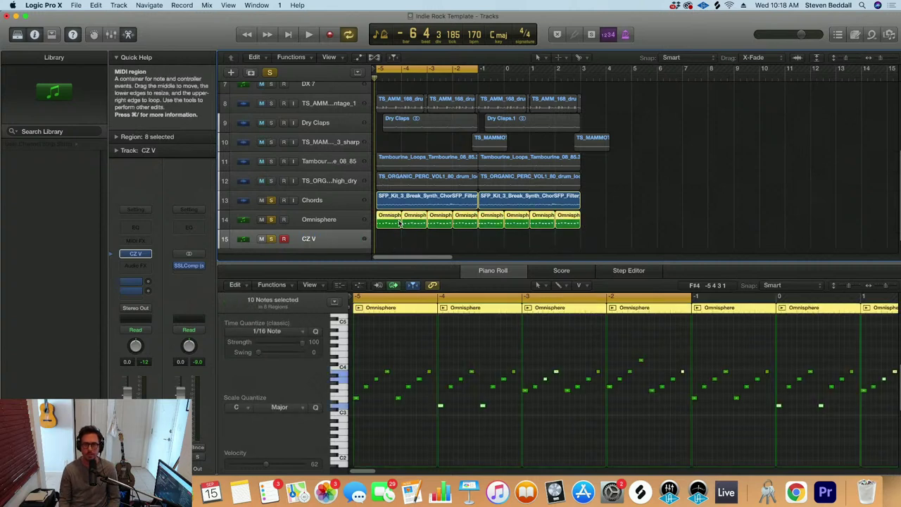
left_click_drag(390, 227, 388, 247)
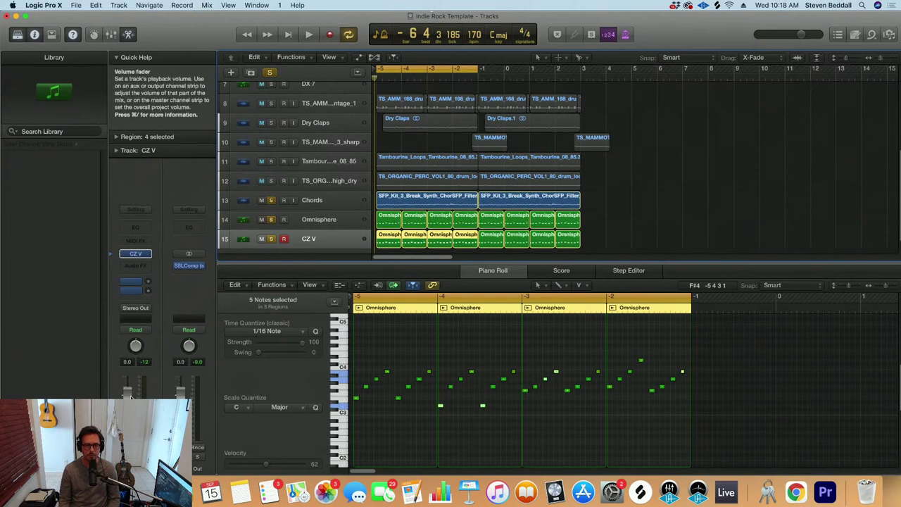
key("space")
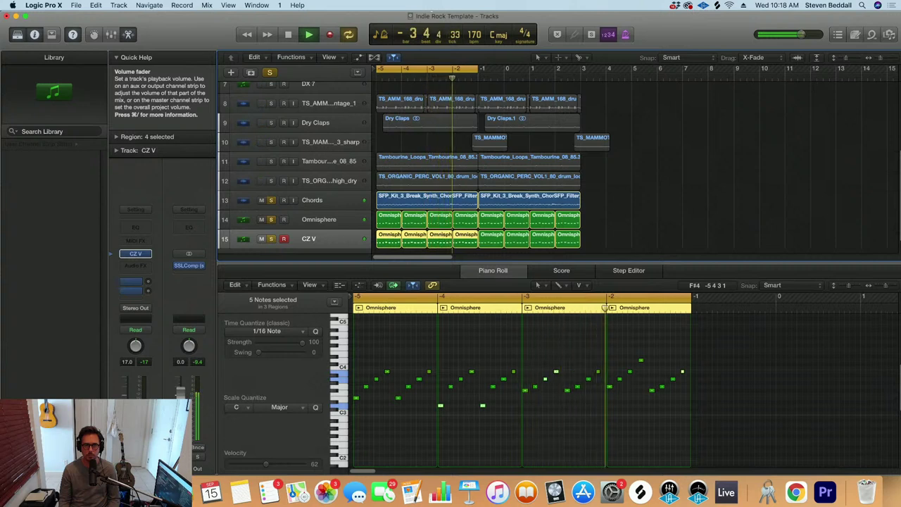
key("space")
left_click_drag(371, 421, 477, 397)
key("super+a")
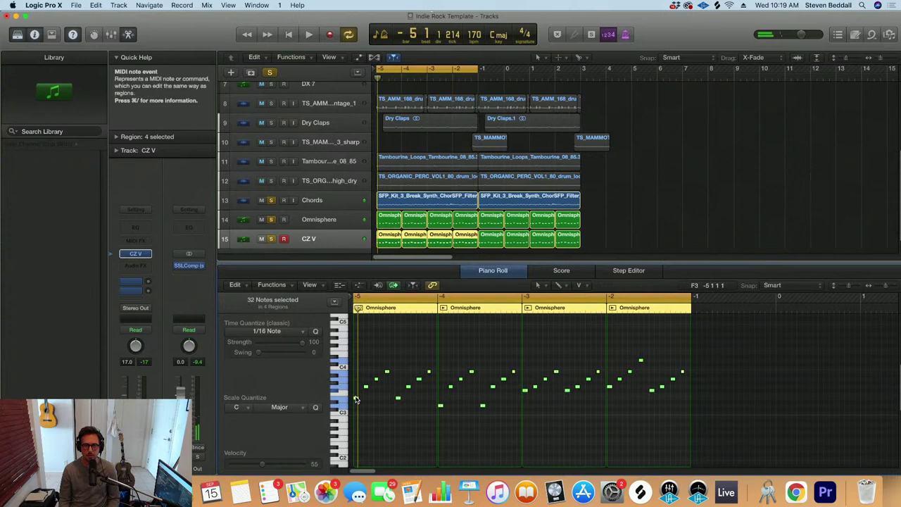
left_click_drag(357, 377, 357, 398)
key("space")
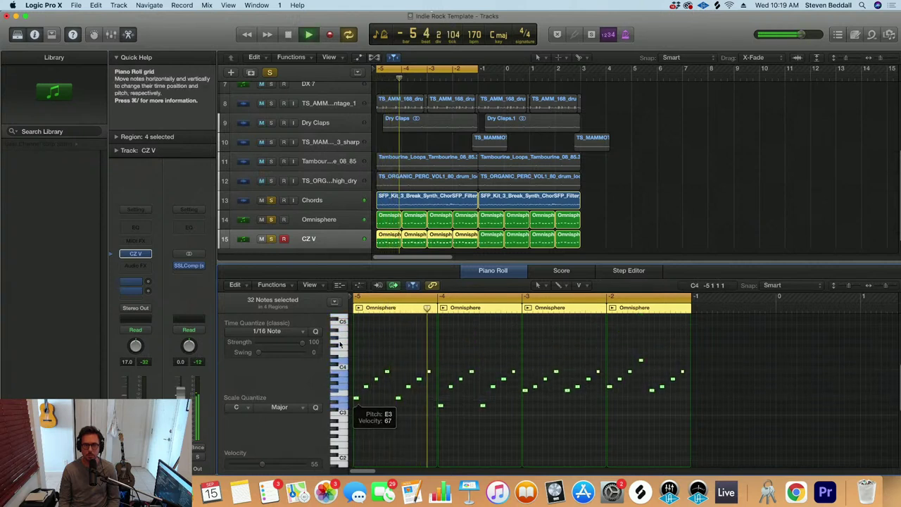
Insert the FabFilter FF Pro-Q 2 Stereo EQ on the Omnisphere track
left_click(325, 219)
key("space")
left_click(135, 265)
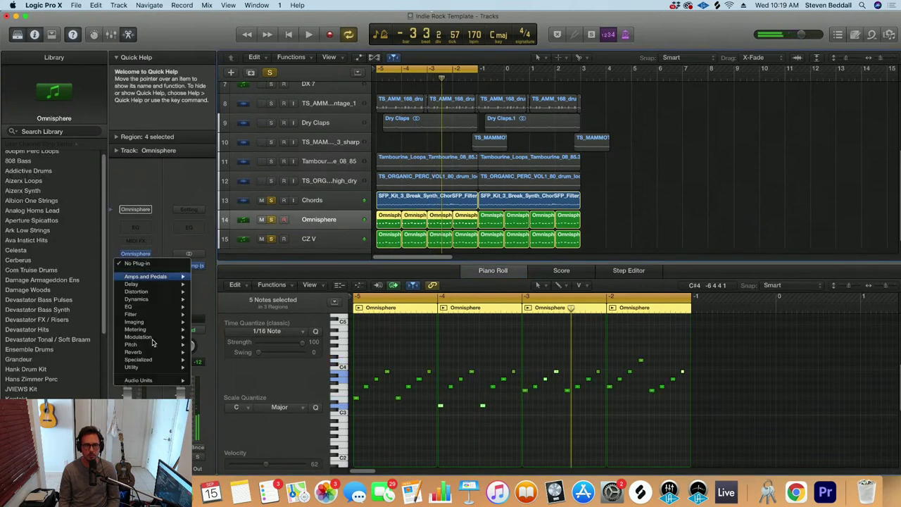
mouse_move(148, 380)
mouse_move(243, 330)
mouse_move(312, 379)
left_click(360, 377)
During playback, shape Pro-Q 2 with a cut near 368 Hz and a broad boost around 1.9 kHz
key("space")
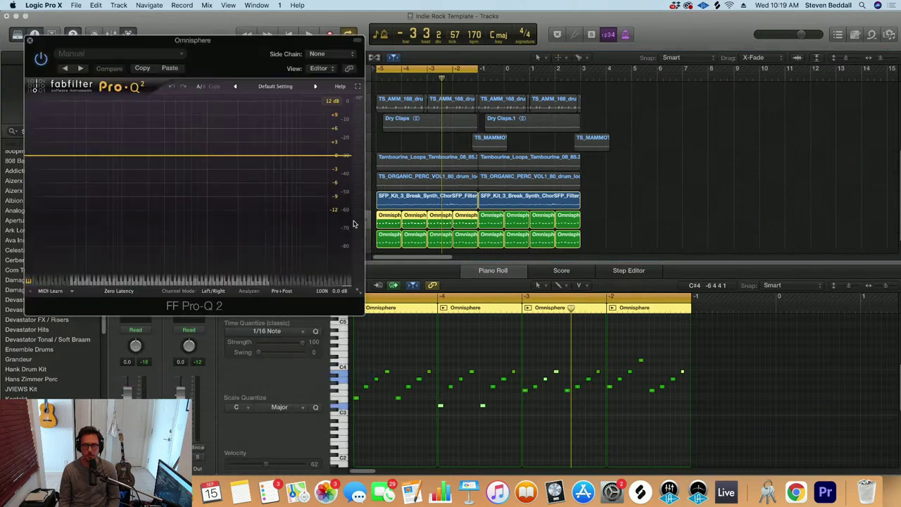
mouse_move(272, 154)
left_mouse_down()
mouse_move(267, 121)
mouse_move(290, 108)
mouse_move(263, 121)
mouse_move(275, 120)
mouse_move(271, 156)
left_mouse_up()
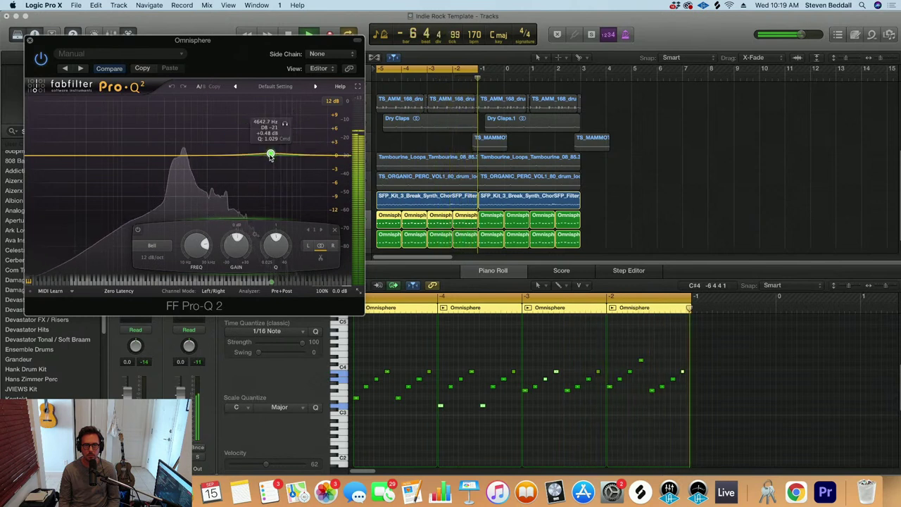
left_click(173, 172)
left_click_drag(173, 176, 172, 174)
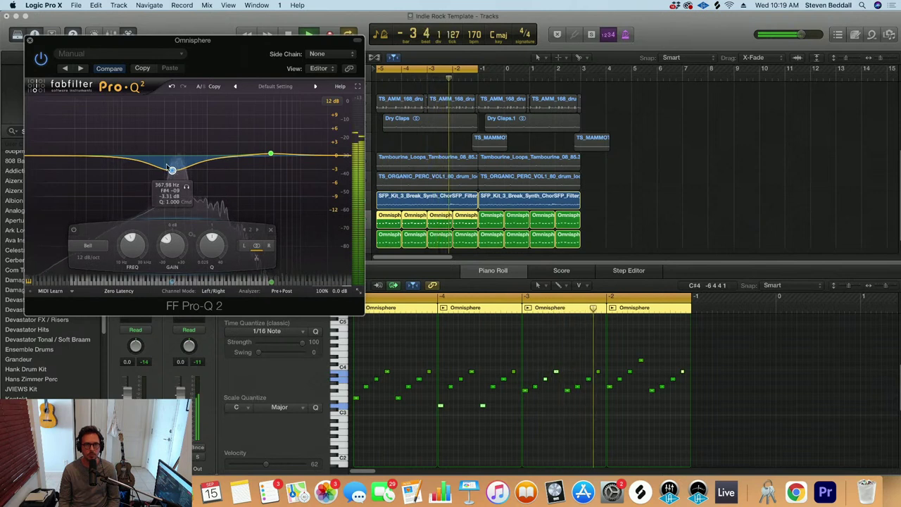
left_click_drag(271, 154, 264, 141)
scroll(265, 140, "down", 1)
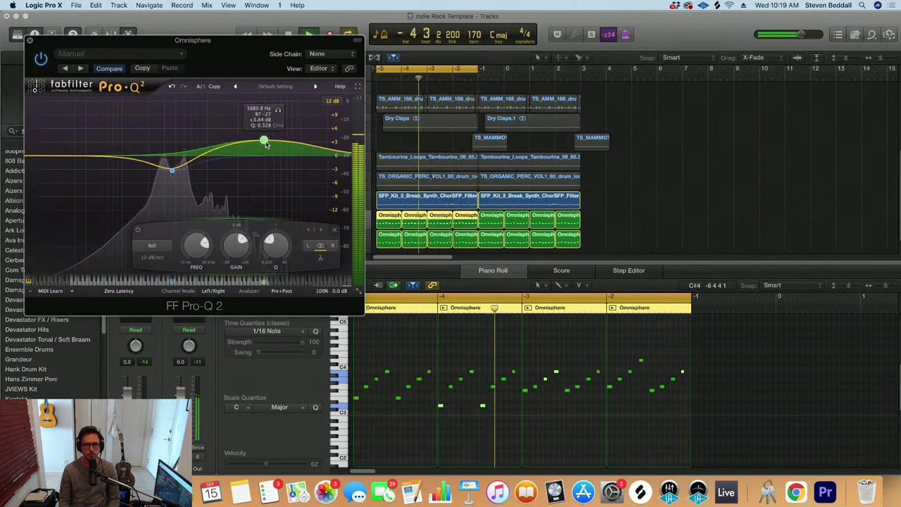
left_click(30, 40)
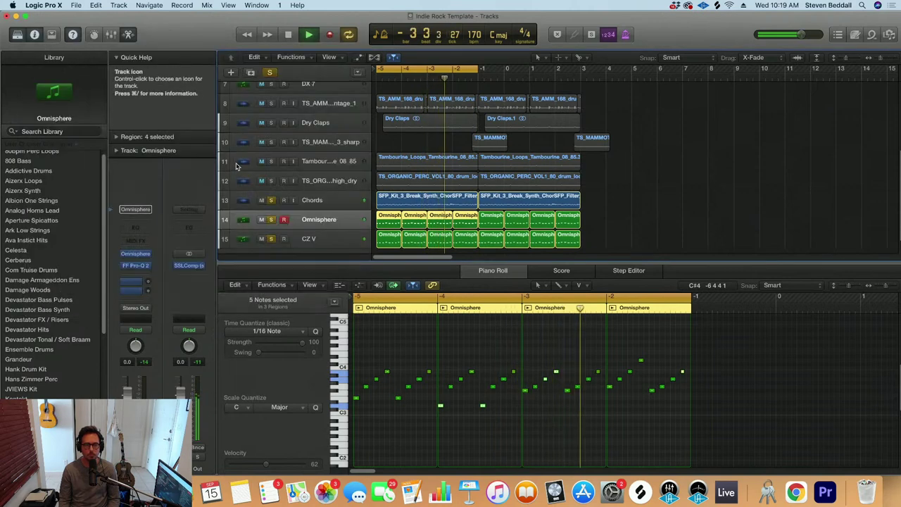
Stop playback, close the editor, fit all 15 tracks, and clear the Chords, Omnisphere and CZ V solos
left_click(323, 242)
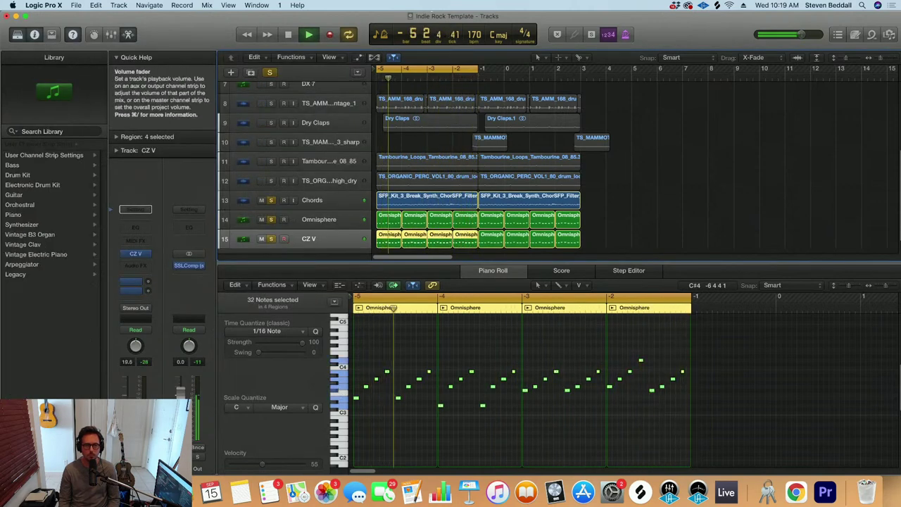
left_click(311, 199)
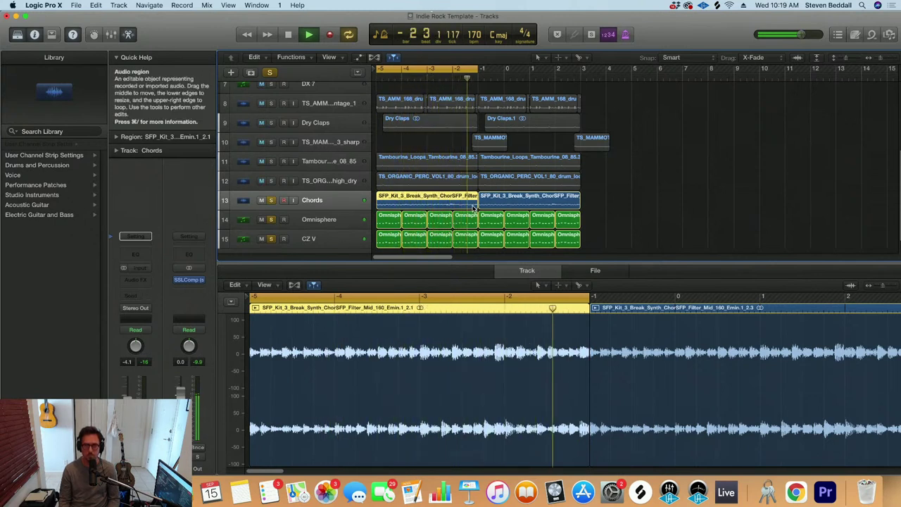
key("space")
key("x")
key("x")
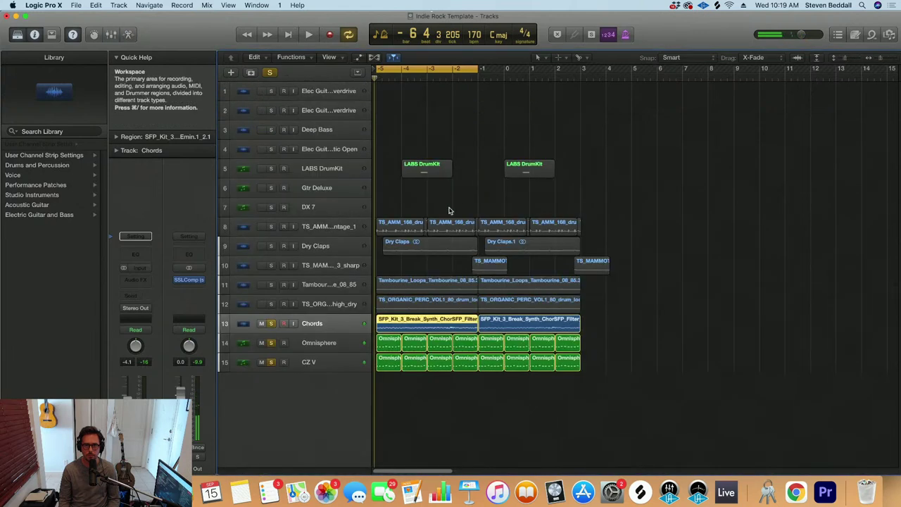
key("super+Up")
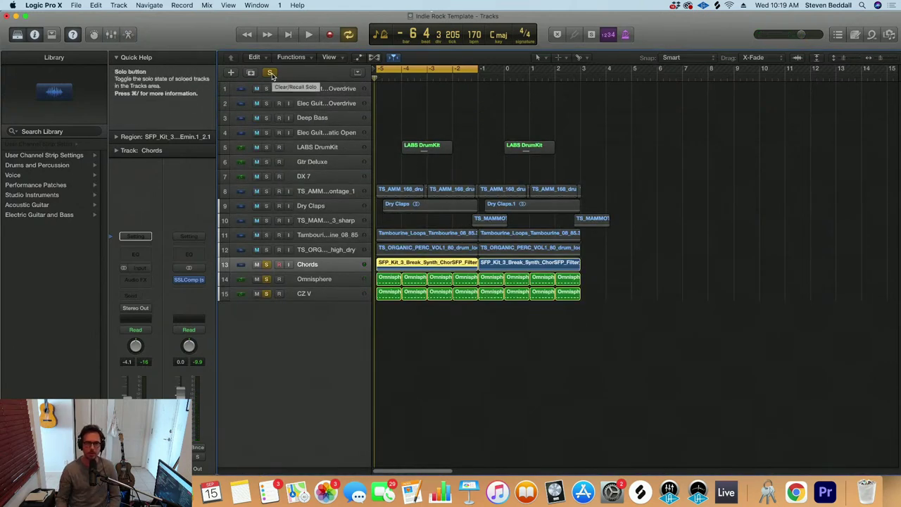
left_click(271, 73)
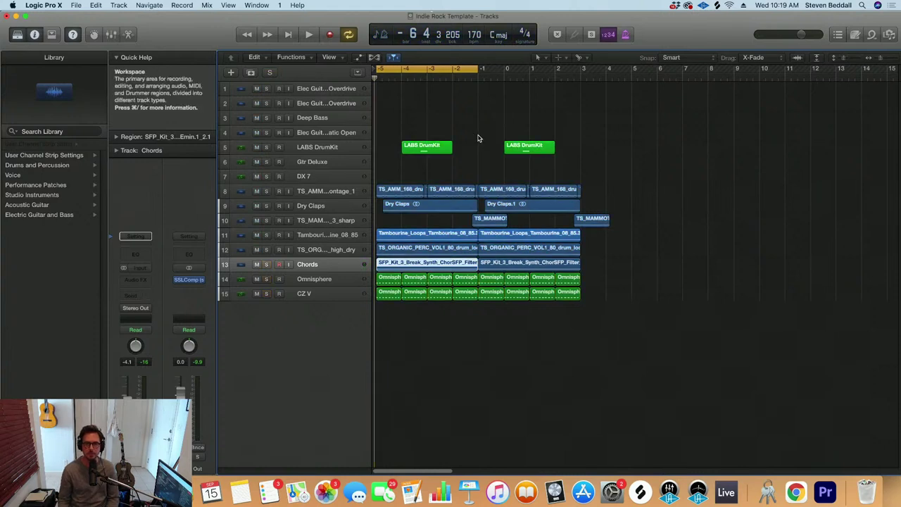
key("super+Right")
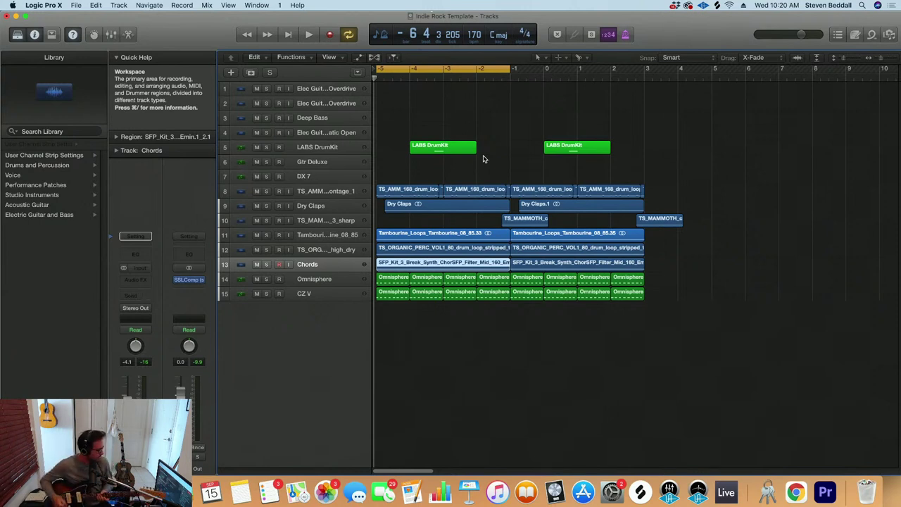
Select track 1, Elec Guitar - Indie Overdrive, and start playback to play guitar along
left_click(326, 91)
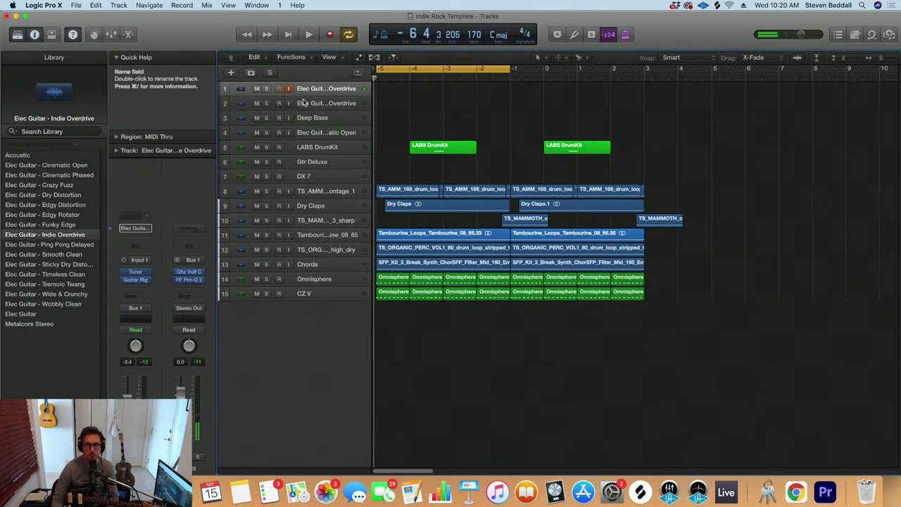
key("space")
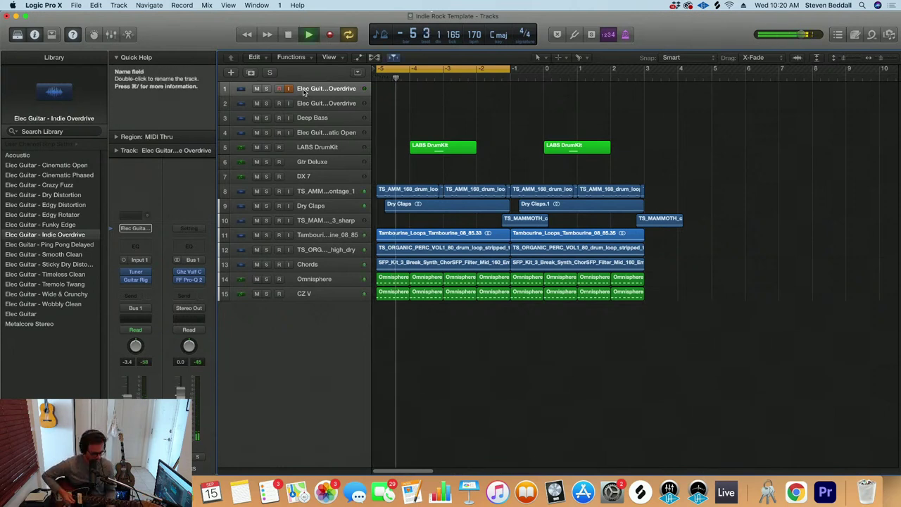
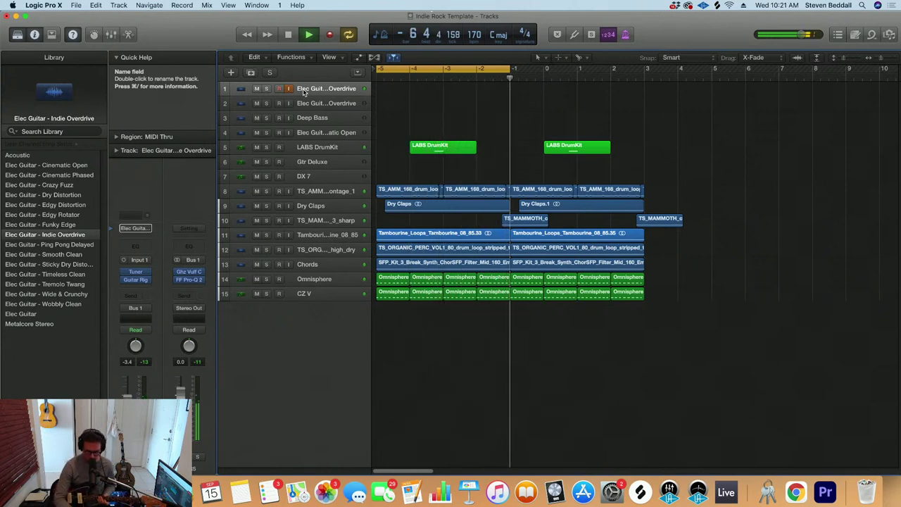
Stop playback and start recording a guitar take on track 1 from bar -5
key("space")
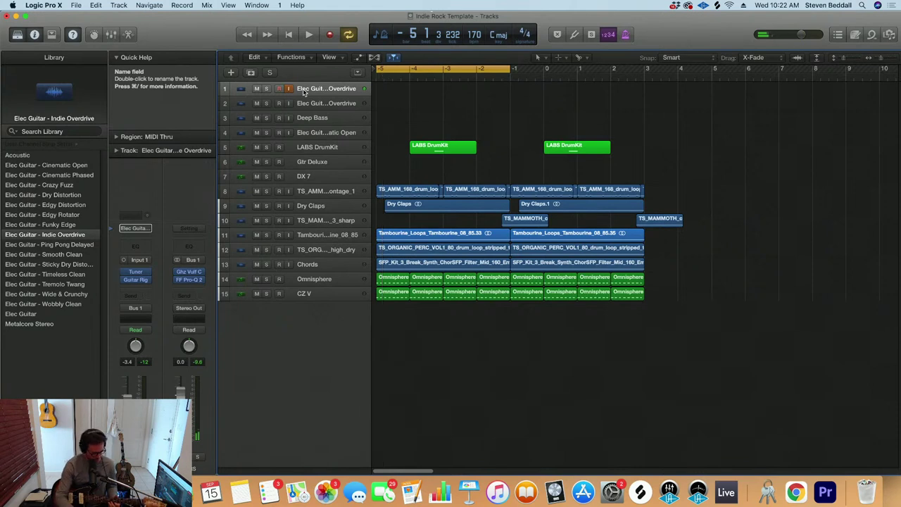
key("r")
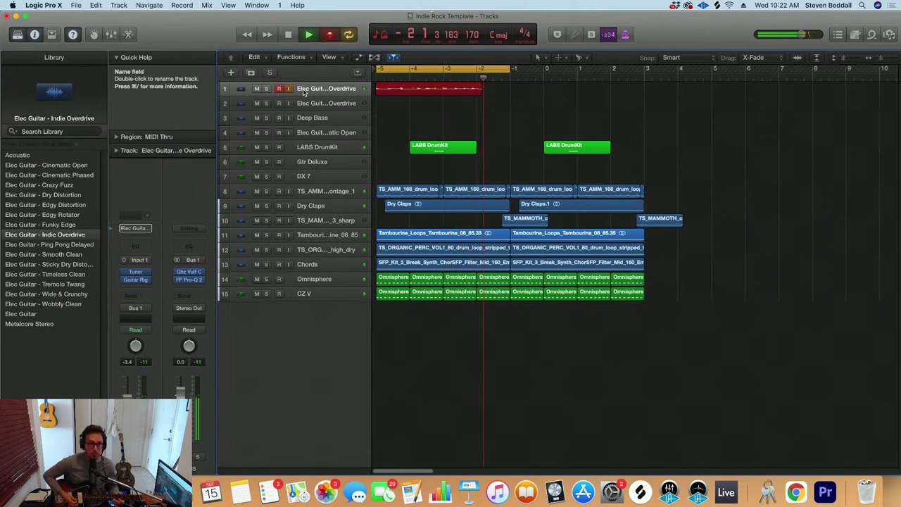
Stop recording, play the take back, and lower the guitar track's volume
key("space")
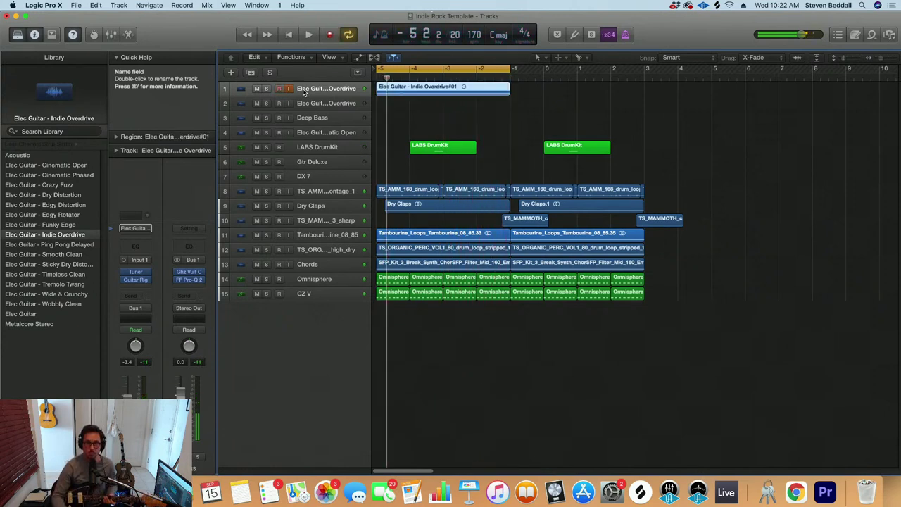
key("space")
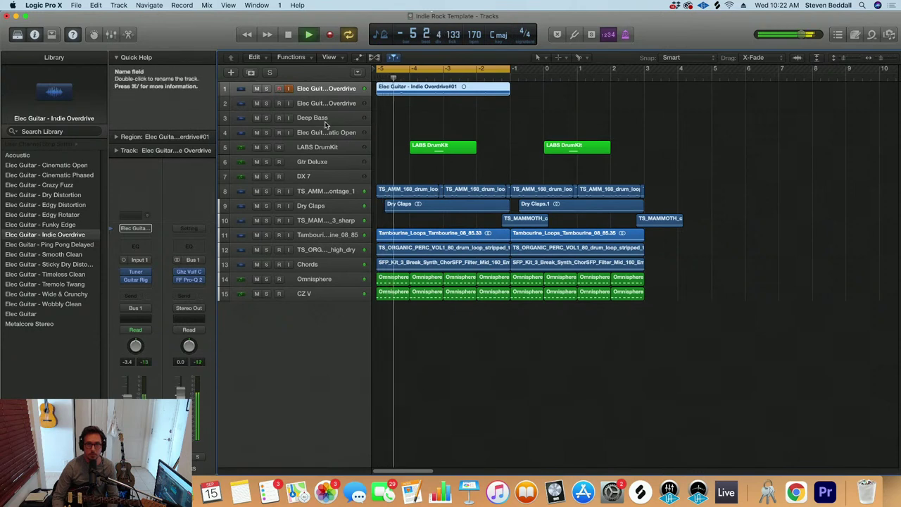
left_click_drag(127, 395, 149, 392)
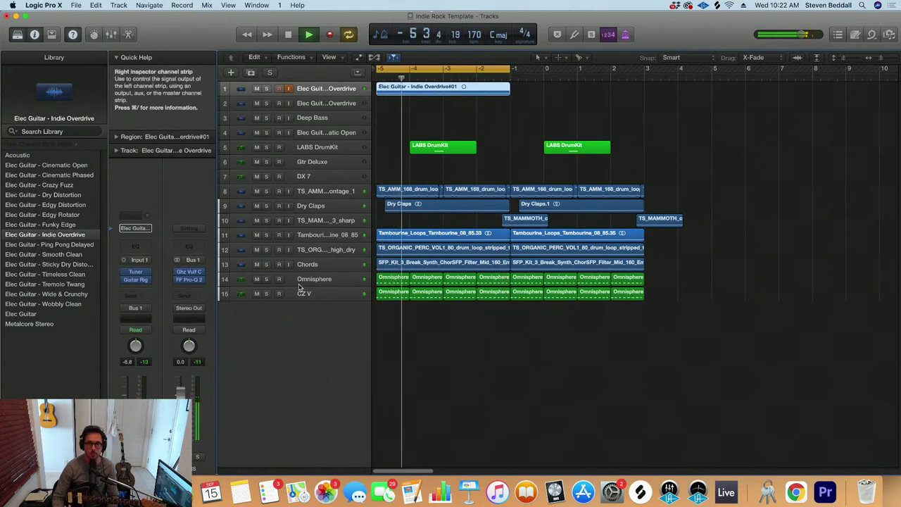
key("space")
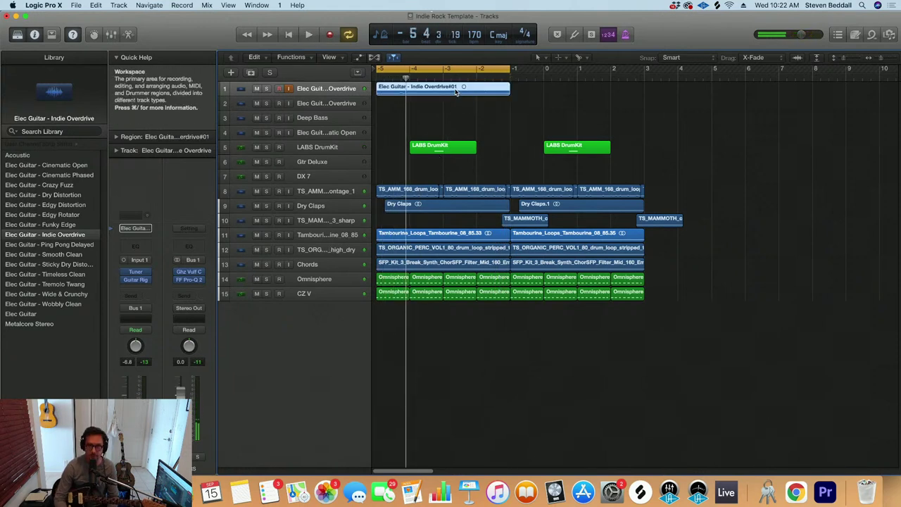
Delete the take with its audio file and extend the cycle to bar 3
key("Delete")
left_click(527, 191)
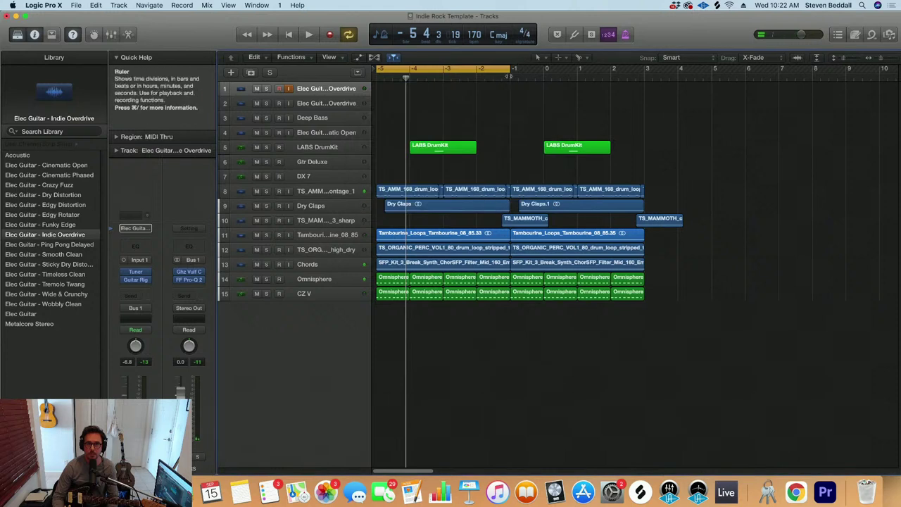
left_click_drag(510, 73, 646, 120)
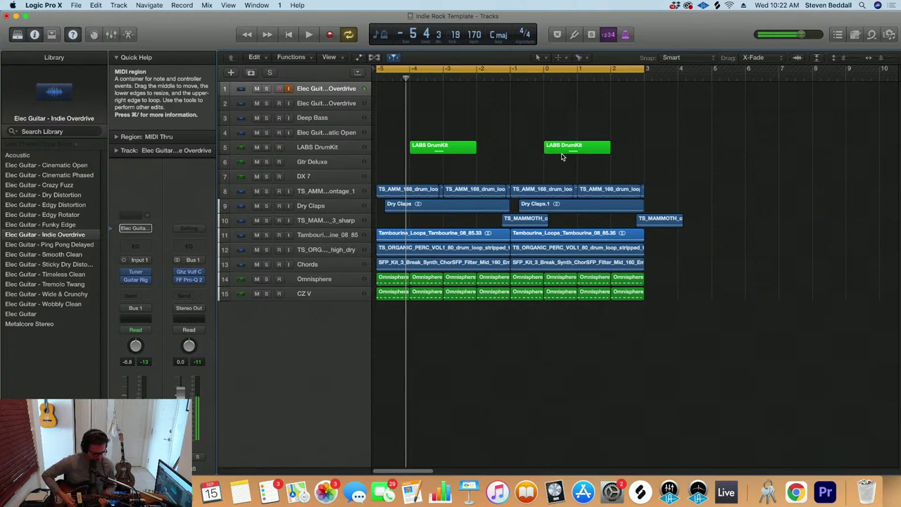
Record take Elec Guitar - Indie Overdrive#02 over bars -5 to 3, play it with fader lowered, and select it
key("r")
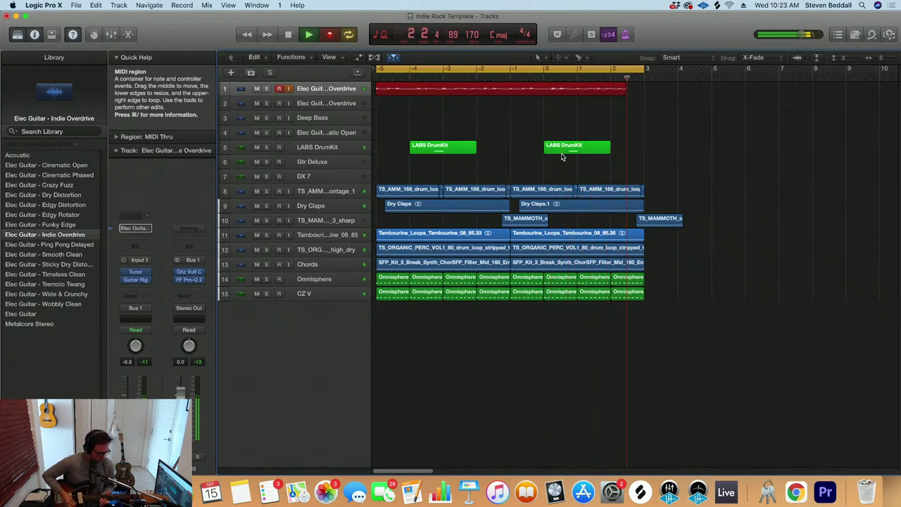
key("space")
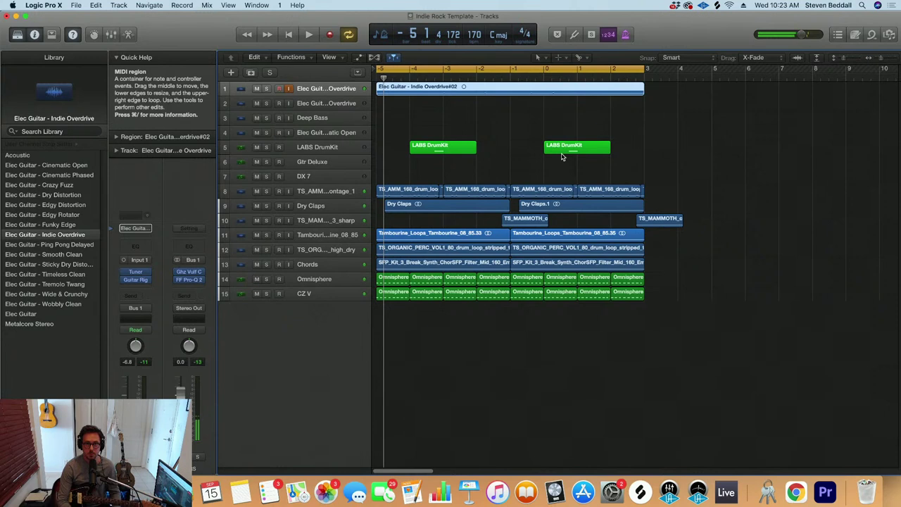
key("space")
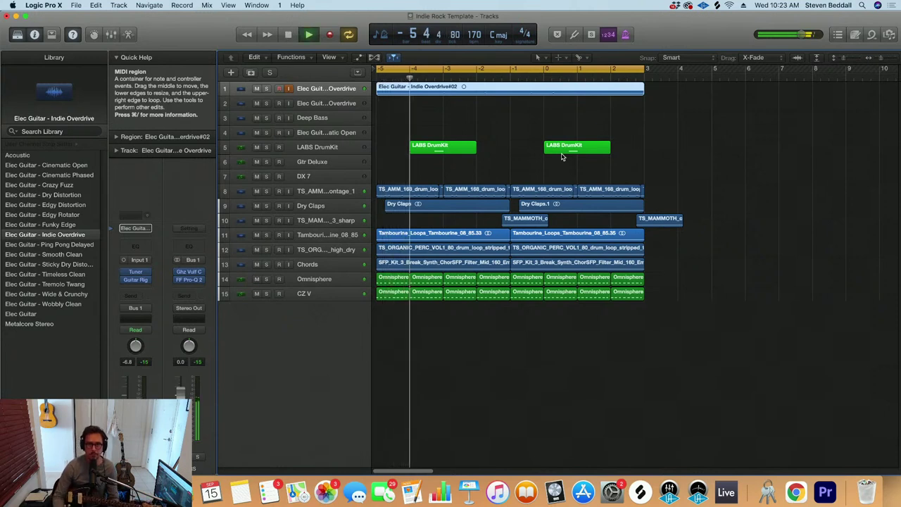
left_click_drag(127, 409, 127, 414)
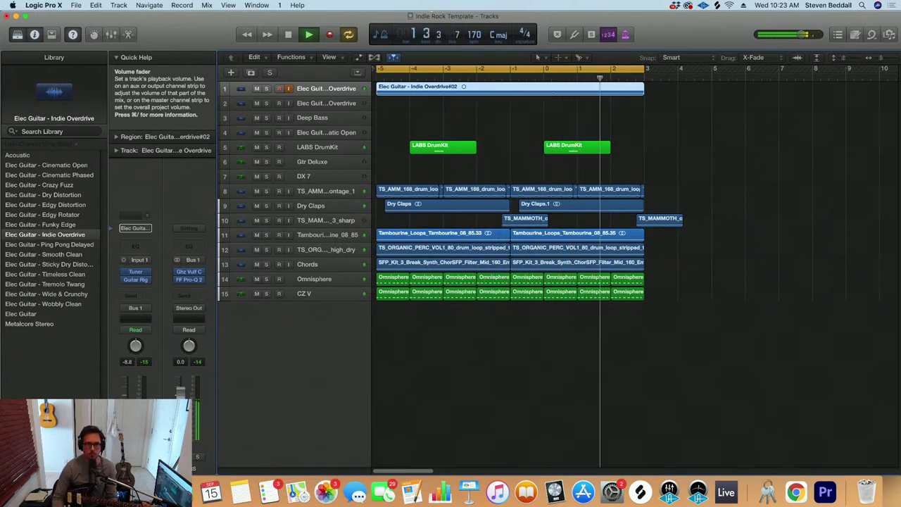
key("space")
left_click(488, 119)
left_click(475, 89)
Quantize the Indie Overdrive#02 take to 1/16 notes in the audio editor and play it back
double_click(475, 89)
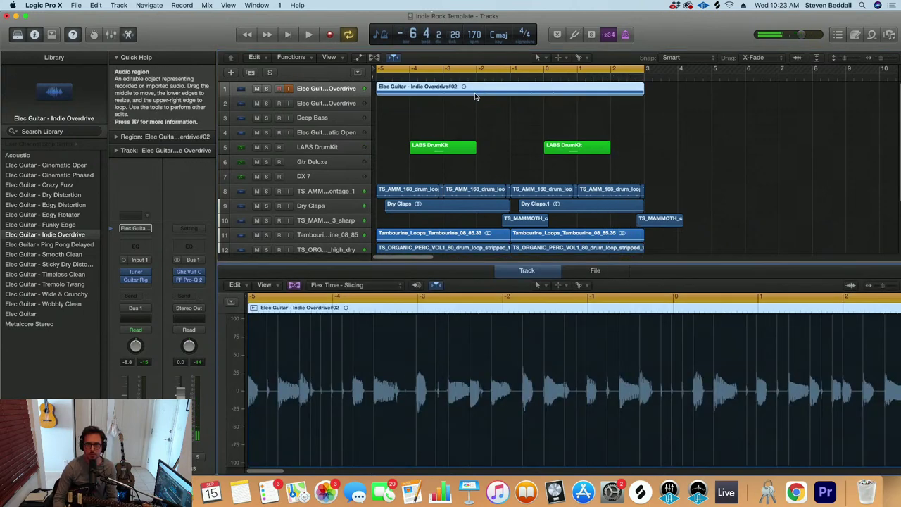
left_click(117, 138)
left_click(168, 165)
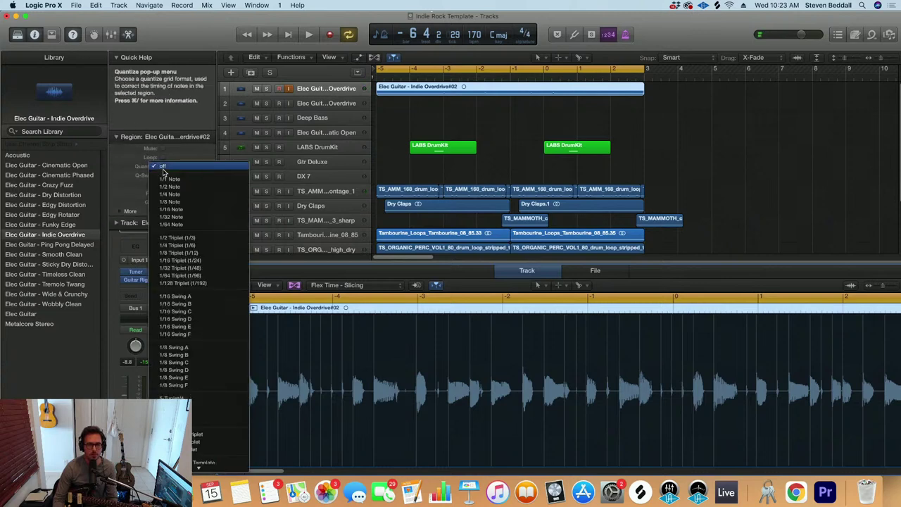
left_click(172, 209)
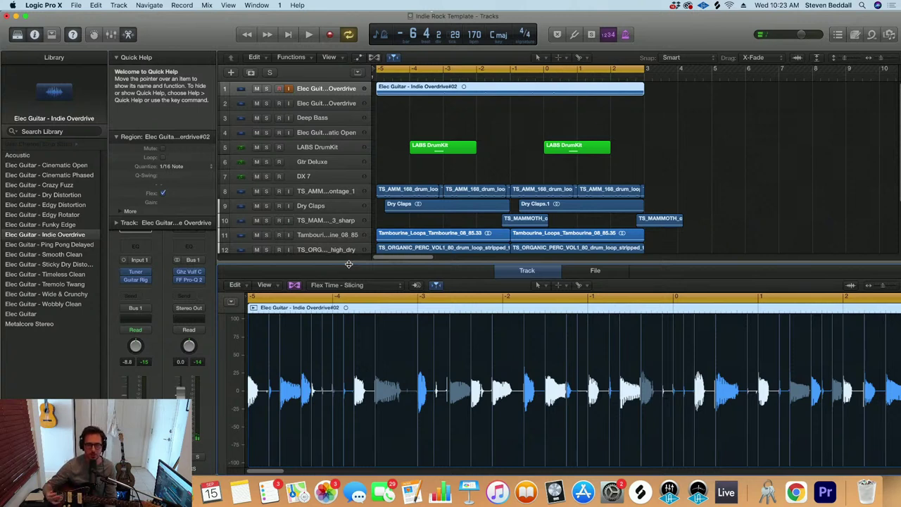
key("space")
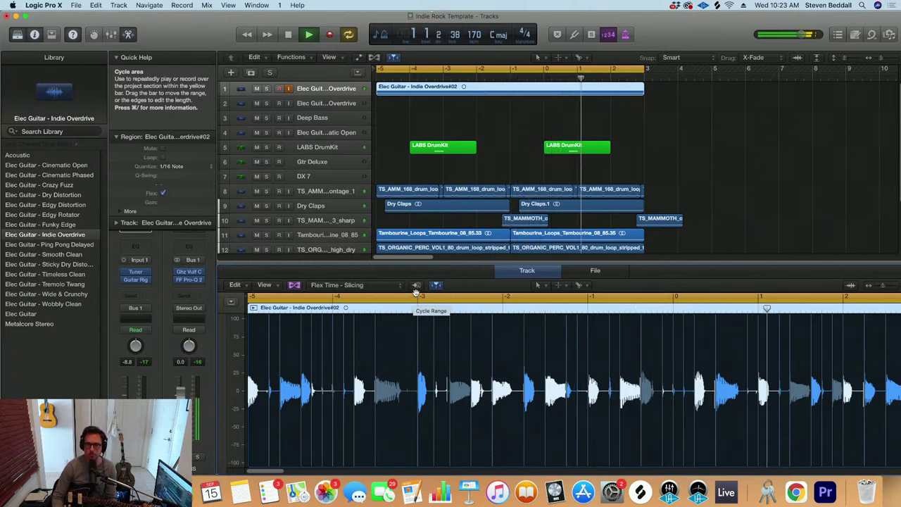
key("space")
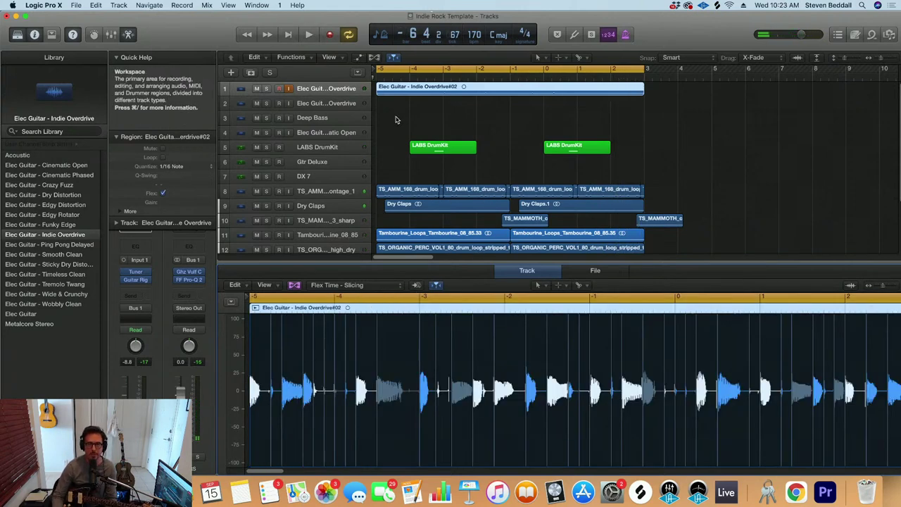
Select the second Elec Guitar - Indie Overdrive track
left_click(324, 105)
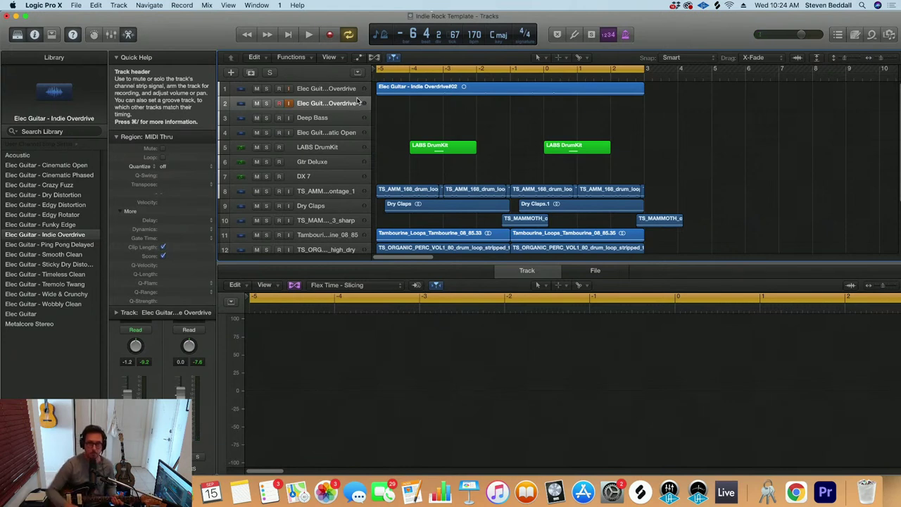
Record a trial take on the second guitar track, then delete it with its audio file
key("r")
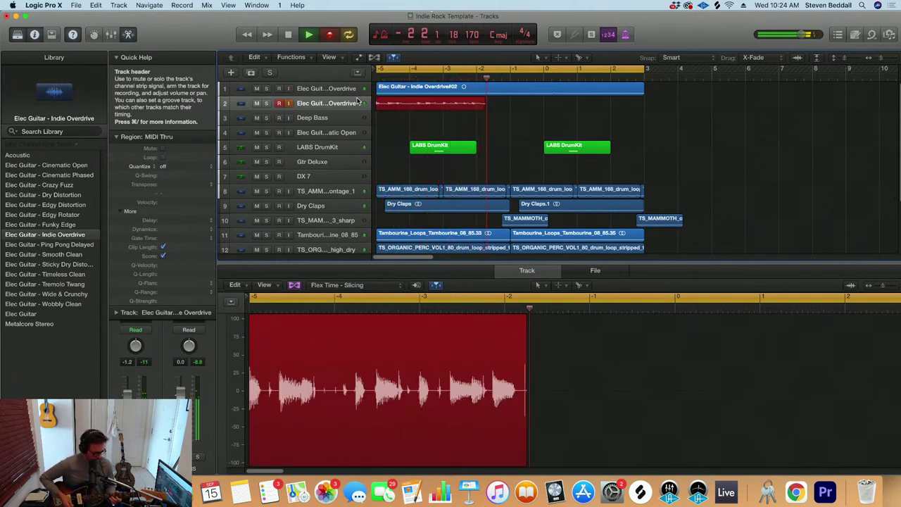
key("space")
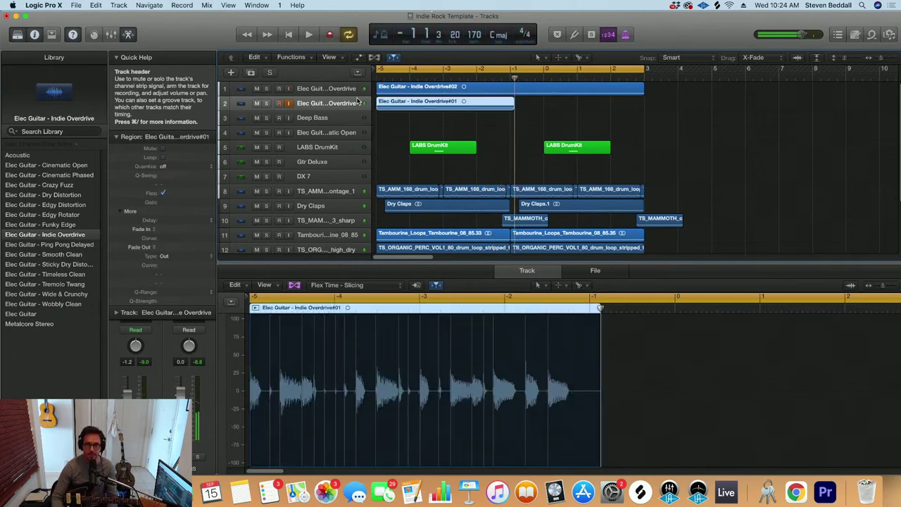
key("super+period")
key("Return")
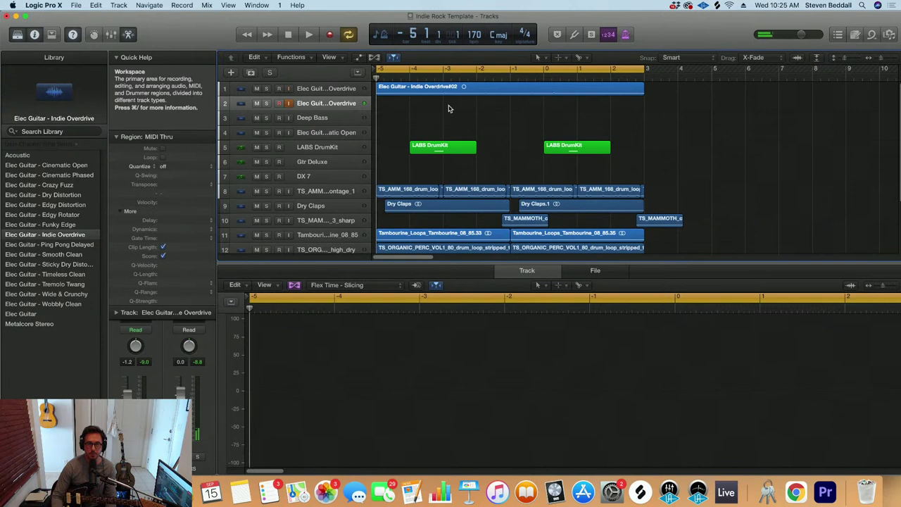
Pan the first guitar track left, adjust the second track's pan, and go full screen
left_click(342, 90)
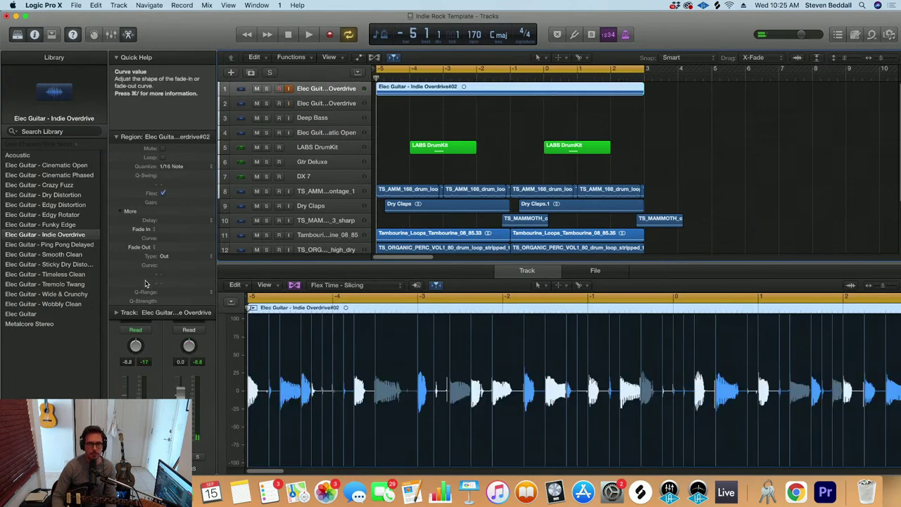
left_click_drag(138, 354, 137, 366)
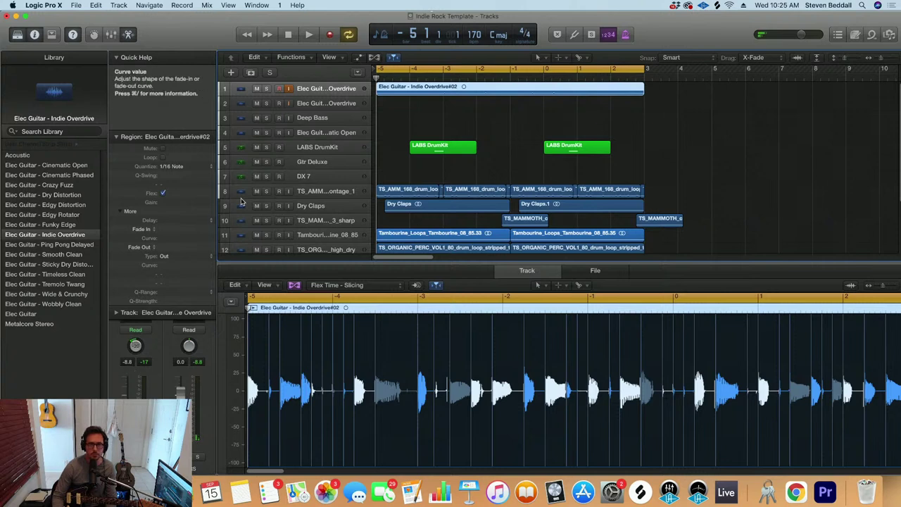
left_click(324, 103)
left_click(138, 352)
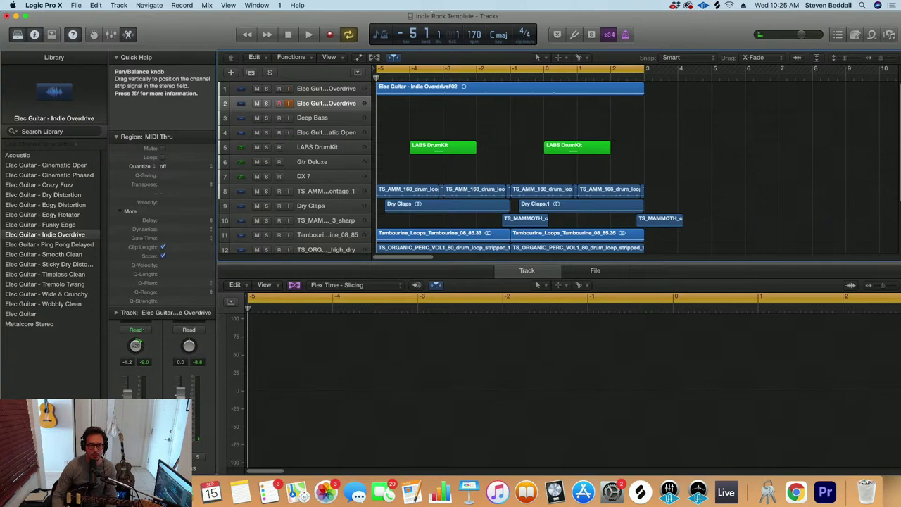
left_click(26, 16)
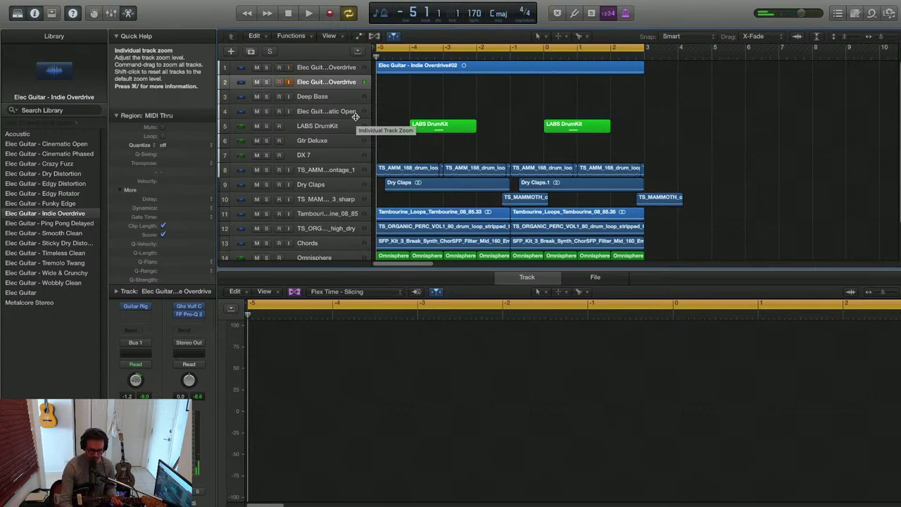
Record take Indie Overdrive#03 on track 2, quantize it to 1/16 notes, and play both guitars
key("r")
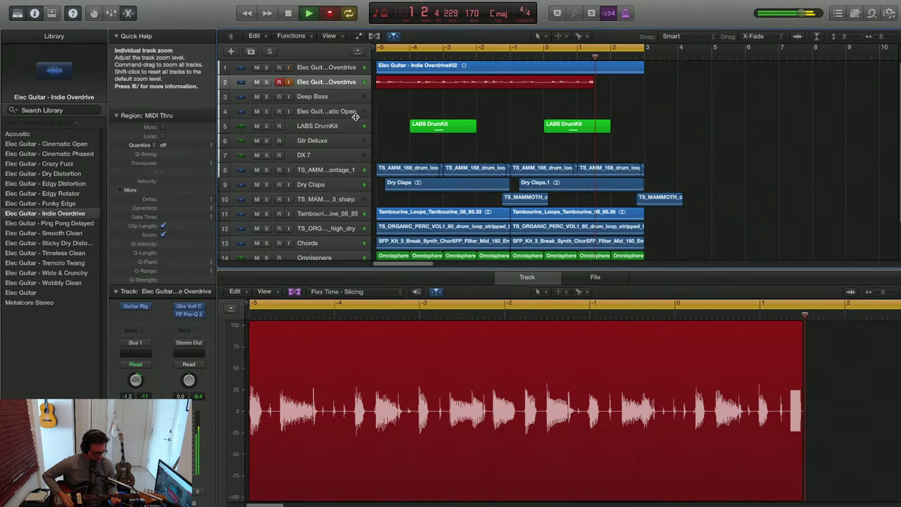
key("space")
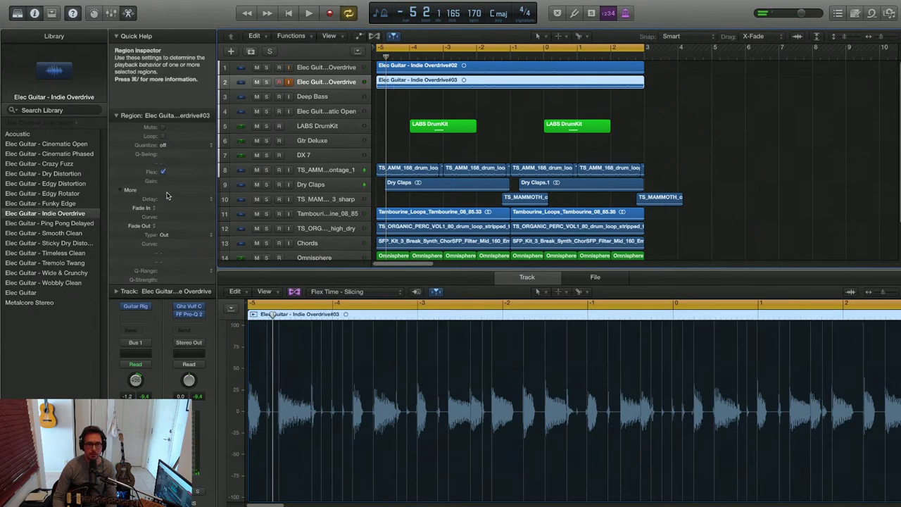
left_click(166, 145)
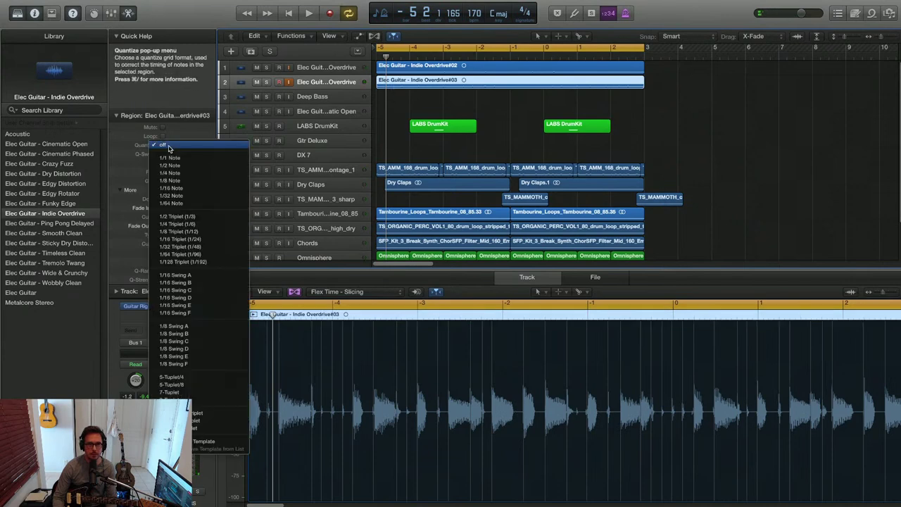
left_click(179, 189)
key("space")
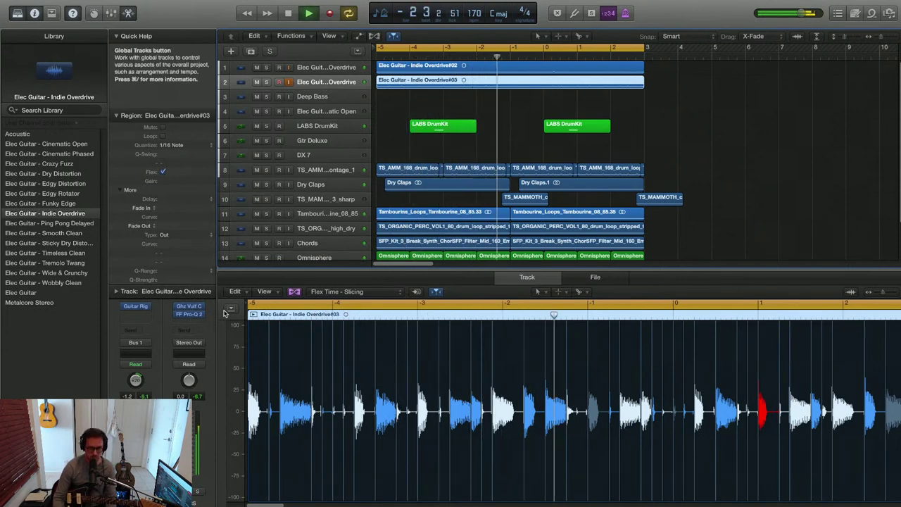
Hide the editor and lower the second guitar track's fader to -9.2 dB in the Mixer
key("x")
key("x")
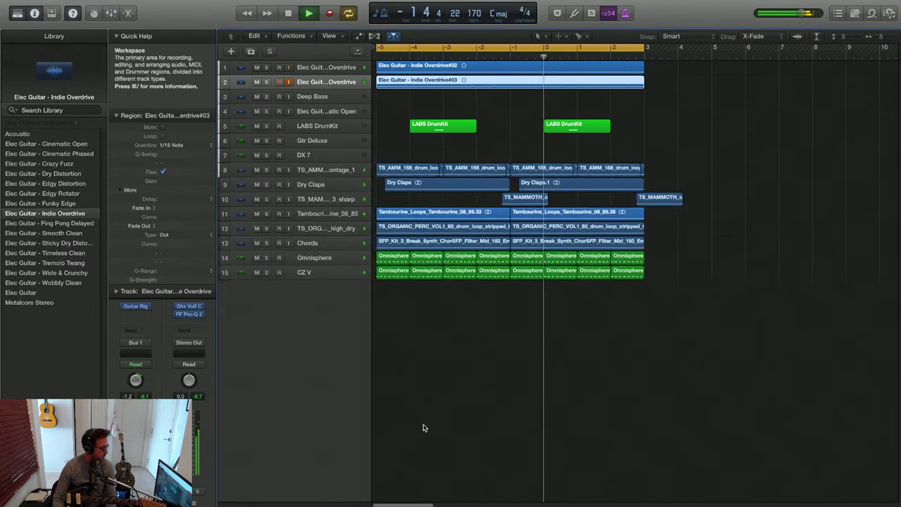
key("x")
left_click_drag(299, 428, 299, 441)
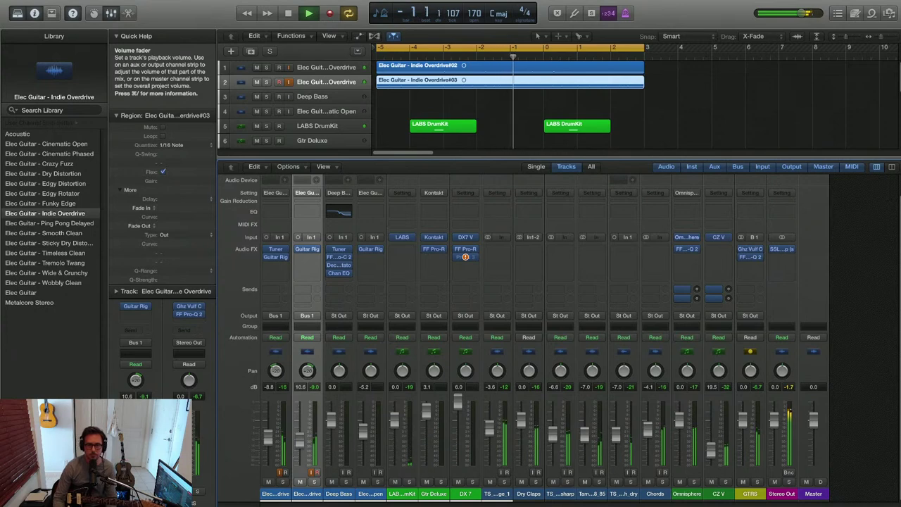
left_click_drag(299, 440, 300, 437)
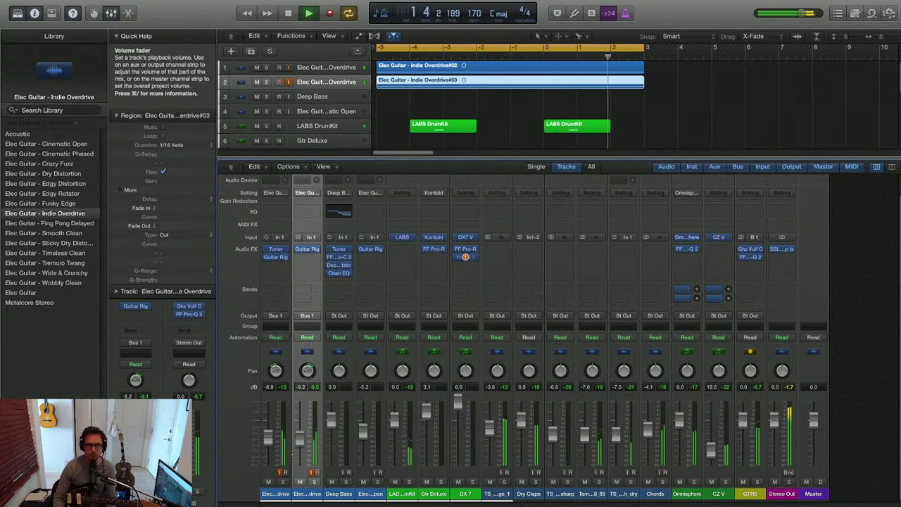
Close the mixer, open the Indie Overdrive#03 region in the audio editor, and zoom in near bar -3
key("x")
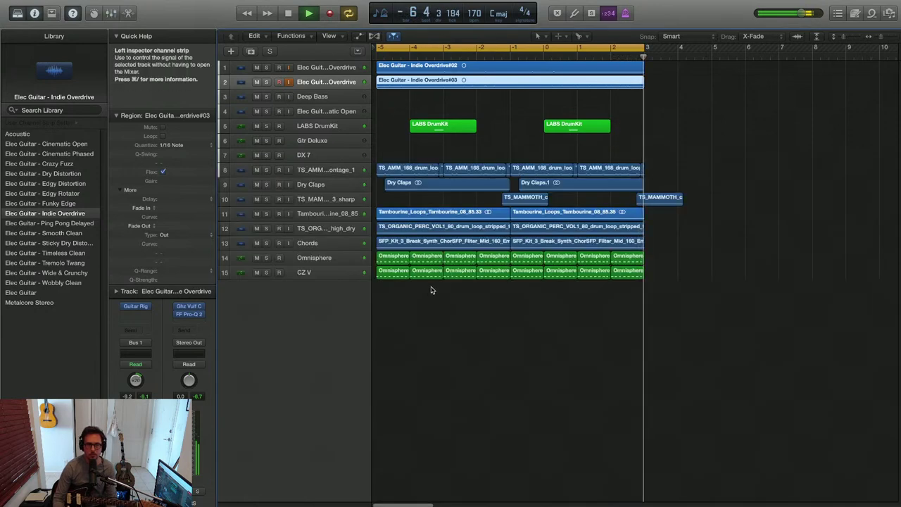
double_click(426, 84)
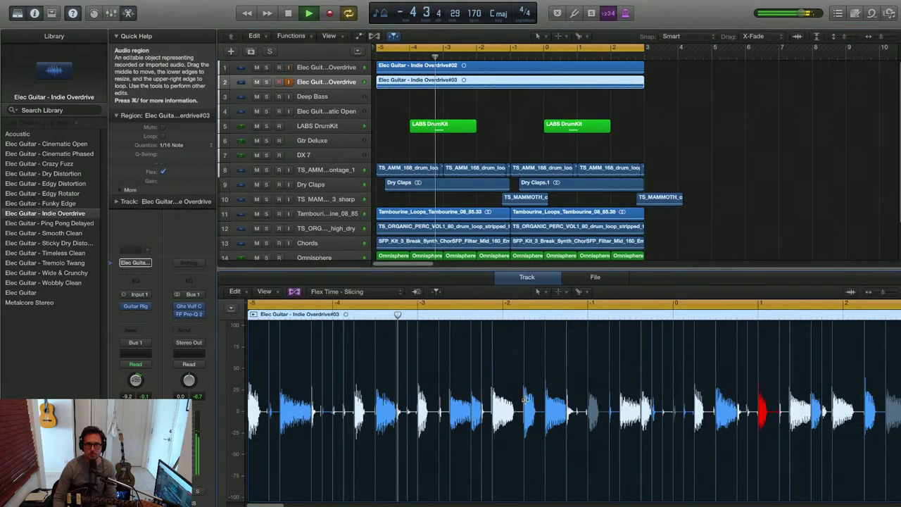
key("space")
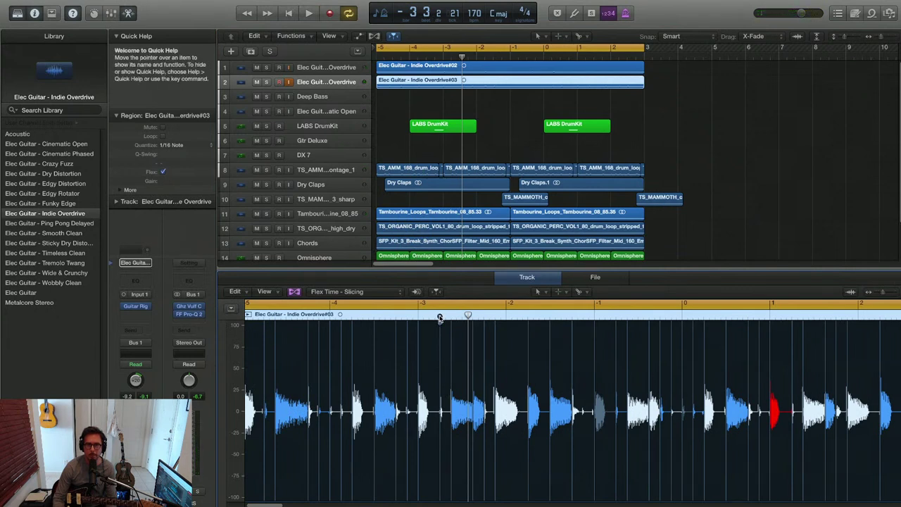
left_click(435, 315)
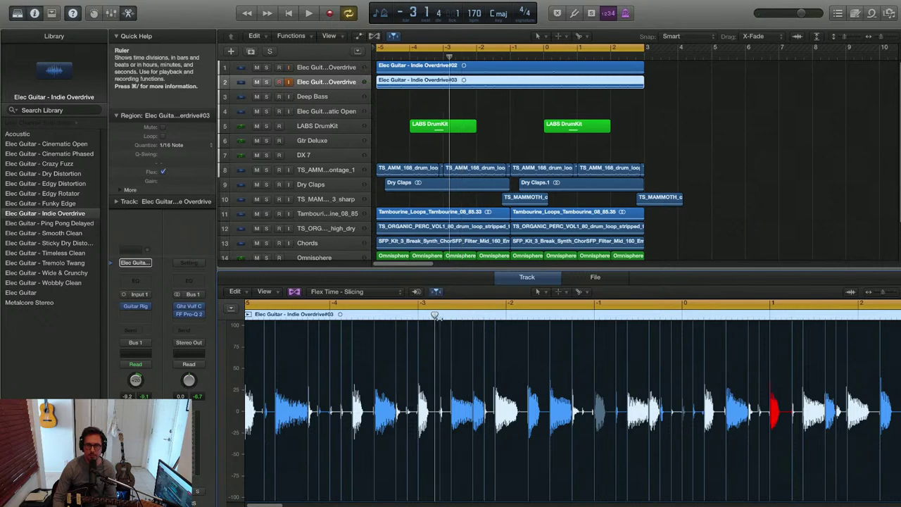
key("super+Right")
scroll(439, 322, "up", 2)
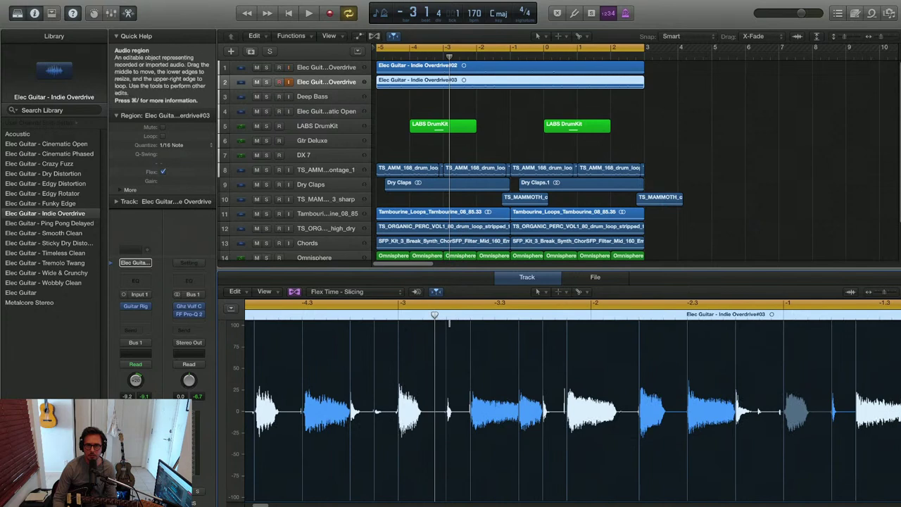
Replace the loop with a cycle from bar -3 to -2 and audition it
left_click(438, 304)
left_click_drag(400, 304, 632, 304)
key("space")
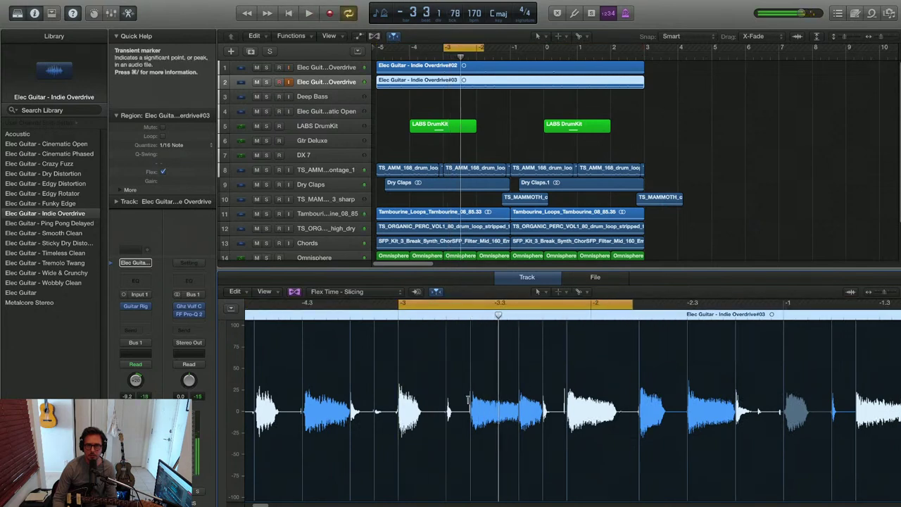
left_click(446, 314)
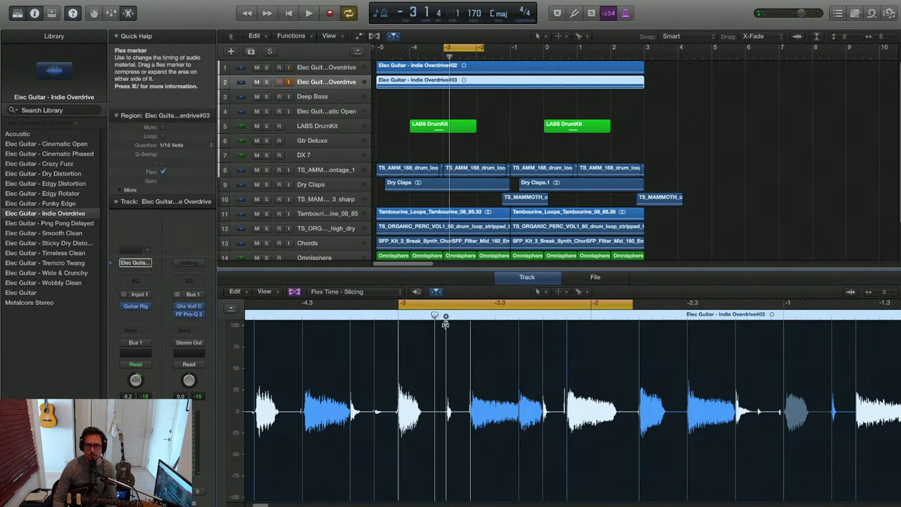
key("space")
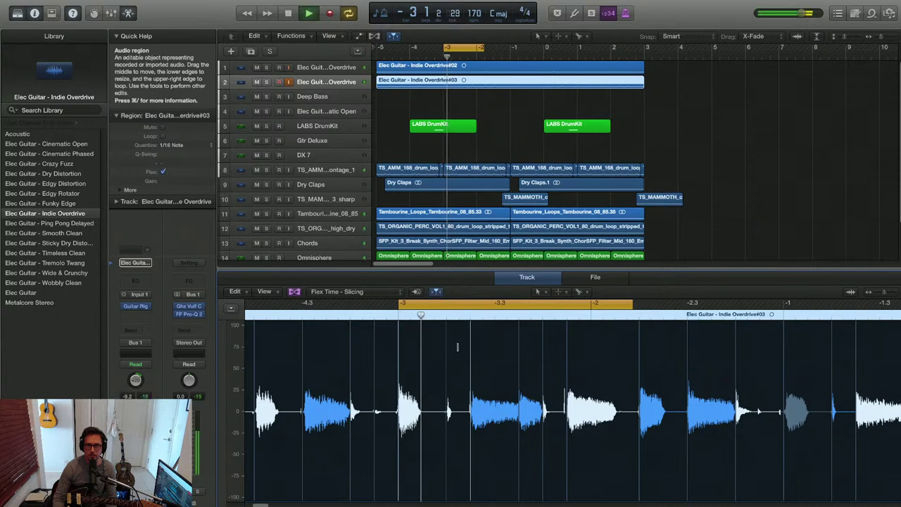
key("space")
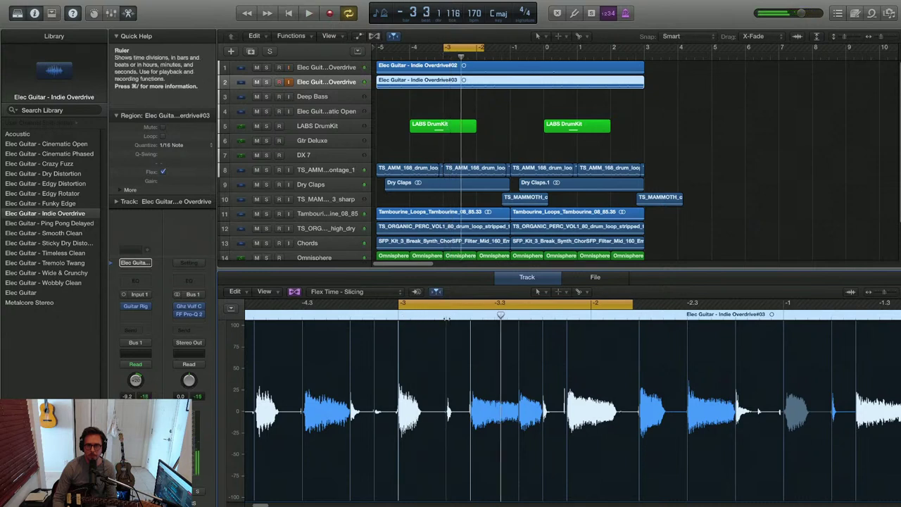
Split the track 2 #03 region around the stray note near bar -3 and lower that slice's gain
left_click(454, 94)
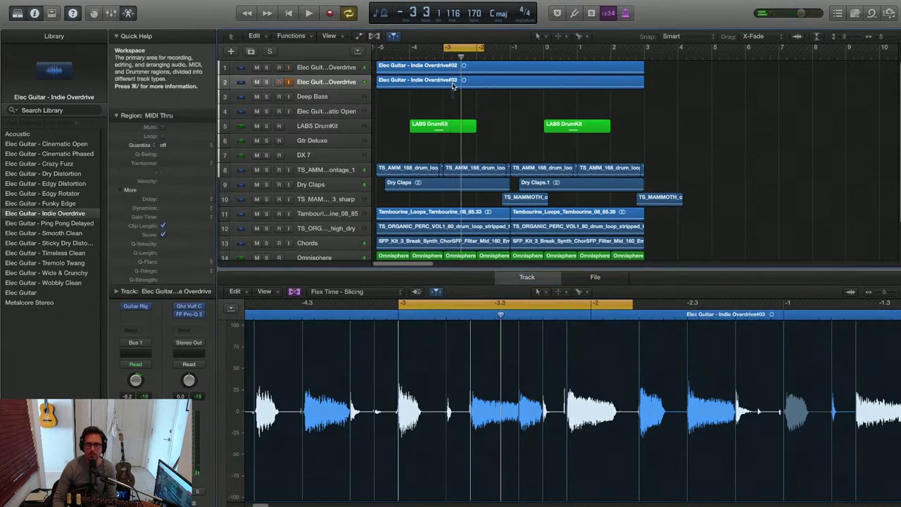
left_click(455, 84)
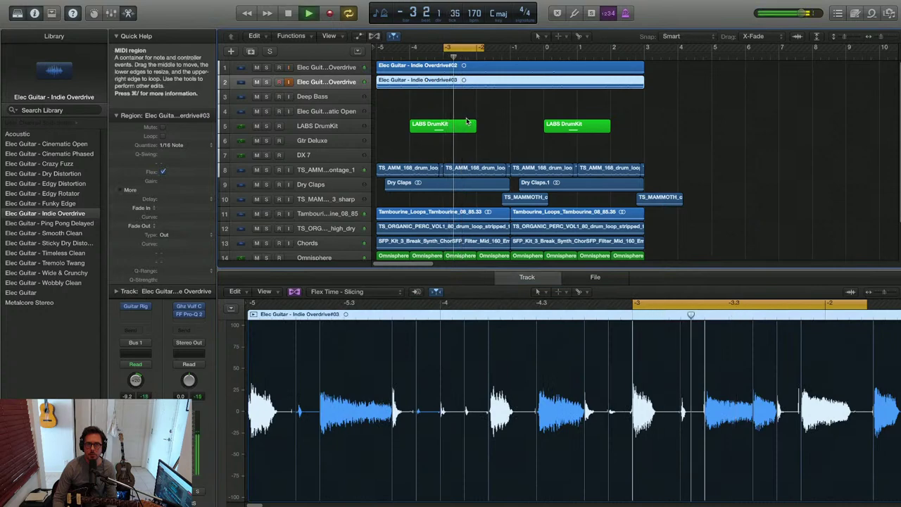
key("z")
key("super+Right")
key("super+Right")
key("super+Right")
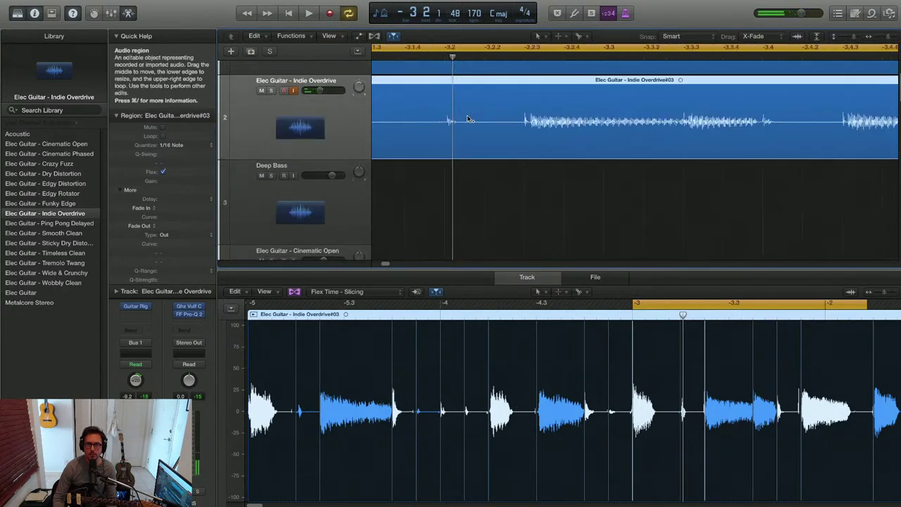
left_click(438, 125)
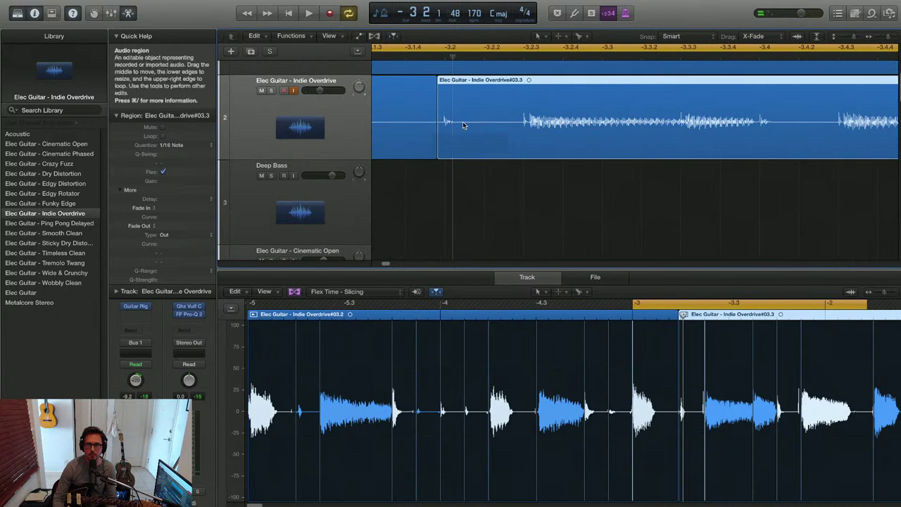
left_click(463, 125)
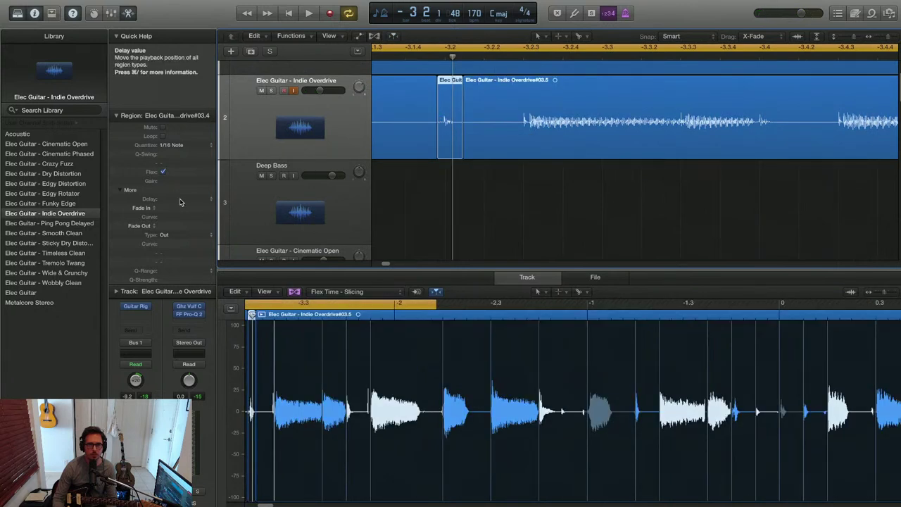
left_click_drag(167, 183, 164, 278)
key("space")
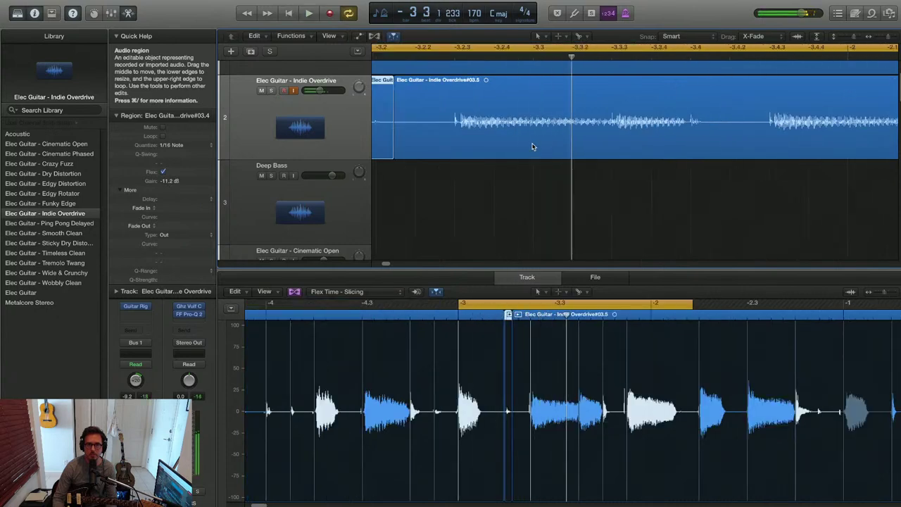
Cut the matching short slice from the track 1 region, play to check, and zoom back out
scroll(473, 141, "up", 2)
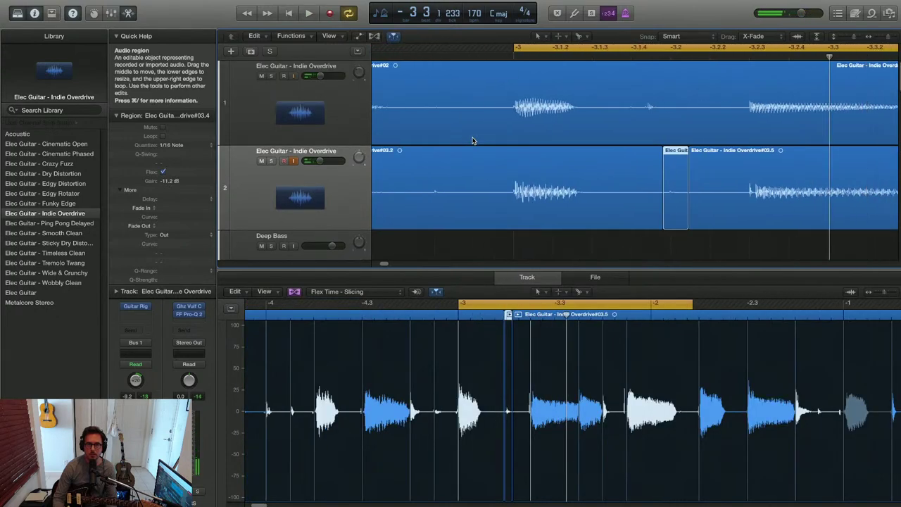
scroll(473, 141, "right", 2)
right_click(585, 100)
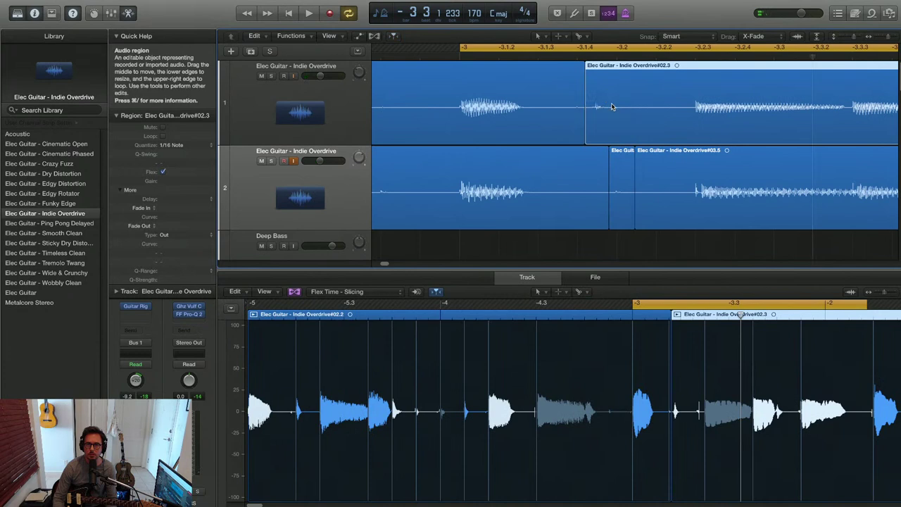
right_click(611, 106)
left_click(600, 101)
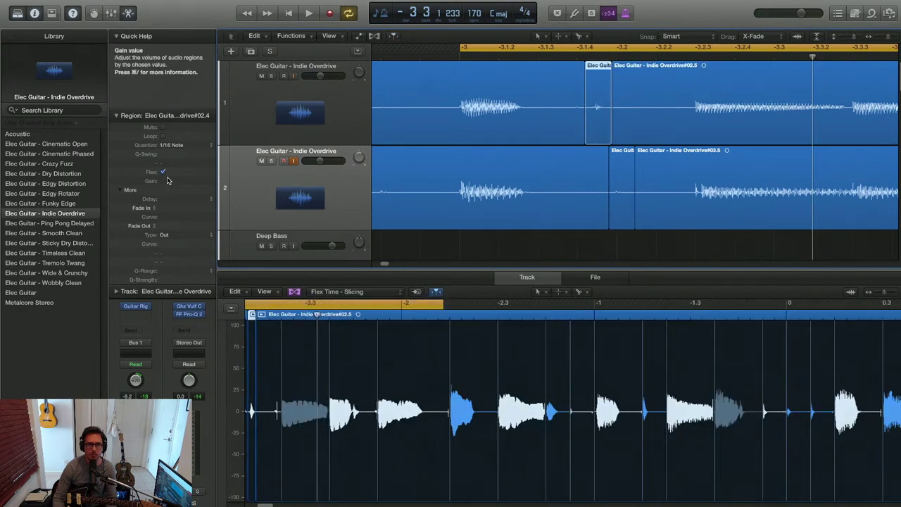
key("space")
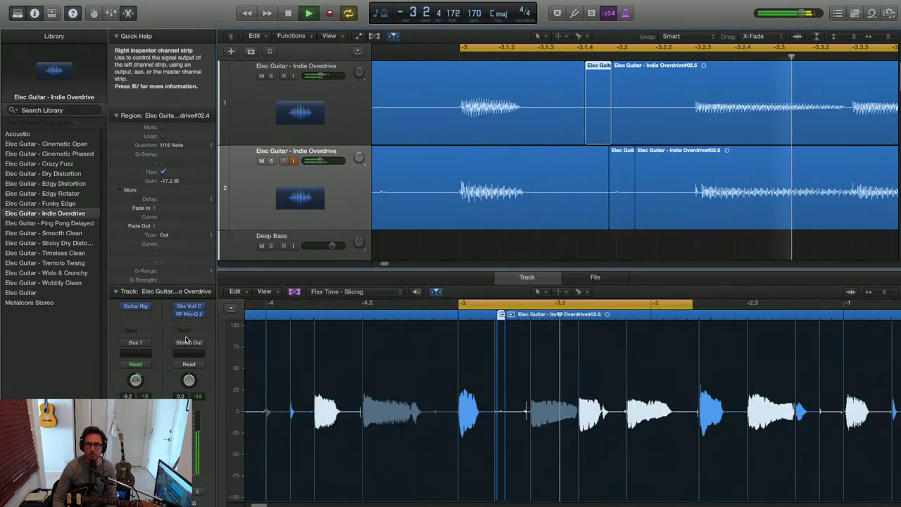
key("super+Left")
key("super+Left")
key("super+Left")
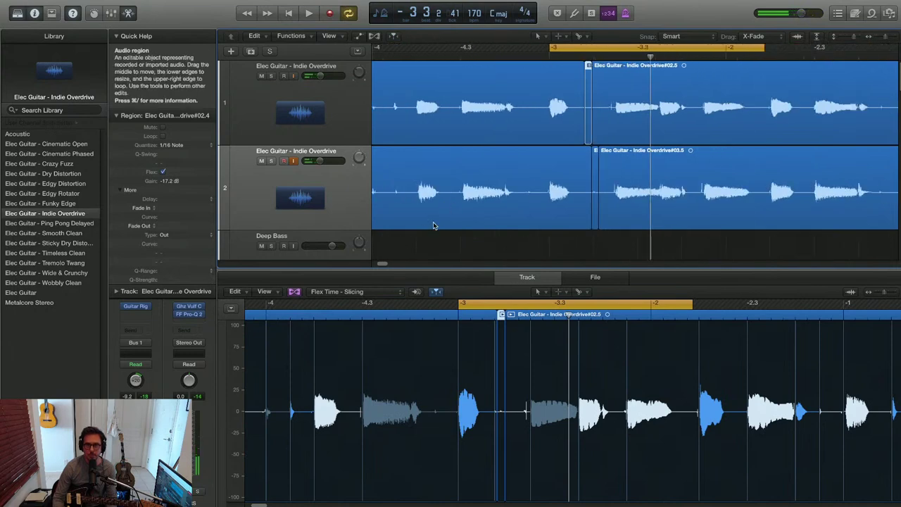
key("x")
key("x")
scroll(445, 230, "down", 5)
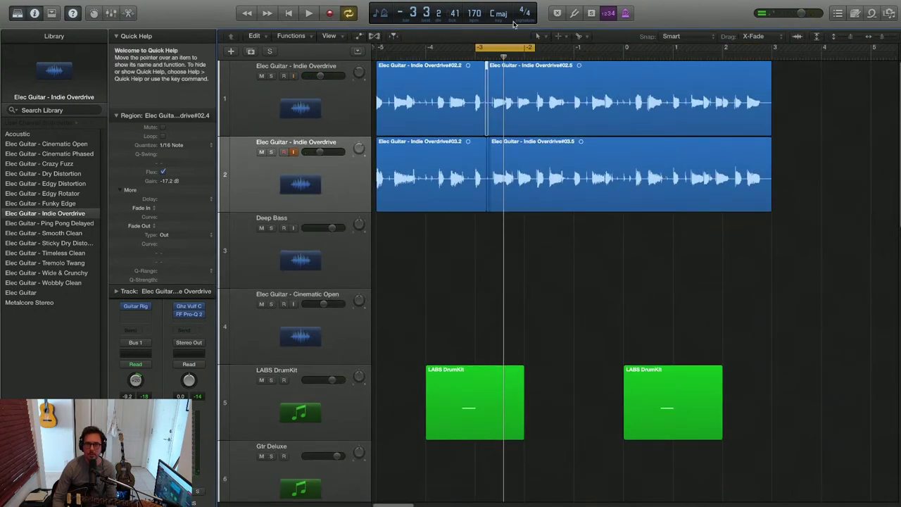
Set the cycle range to bars -5 through 3, audition it, and select the guitar regions on tracks 1 and 2
left_click_drag(478, 46, 378, 47)
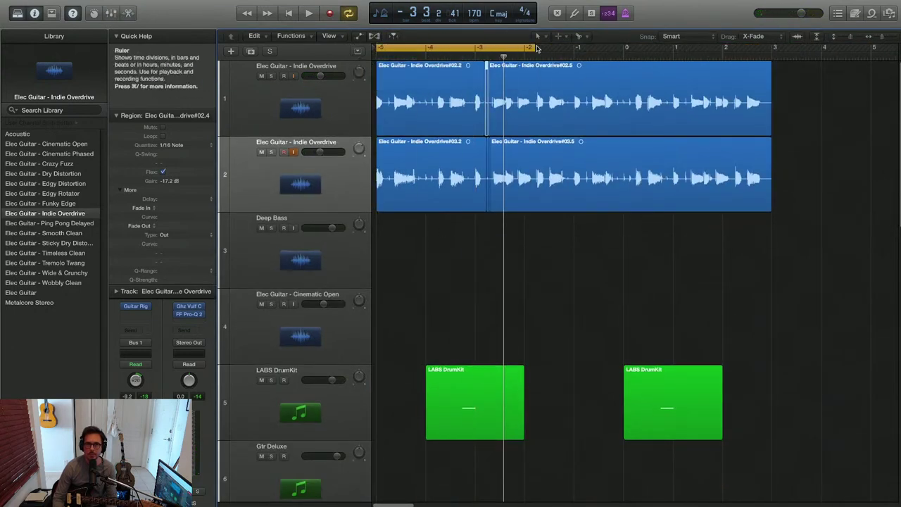
left_click_drag(533, 46, 772, 57)
key("space")
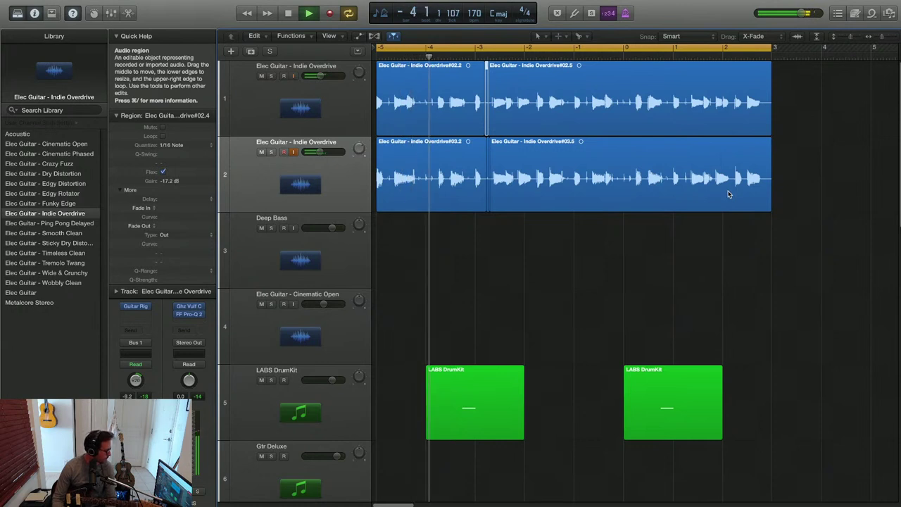
key("space")
key("super+Up")
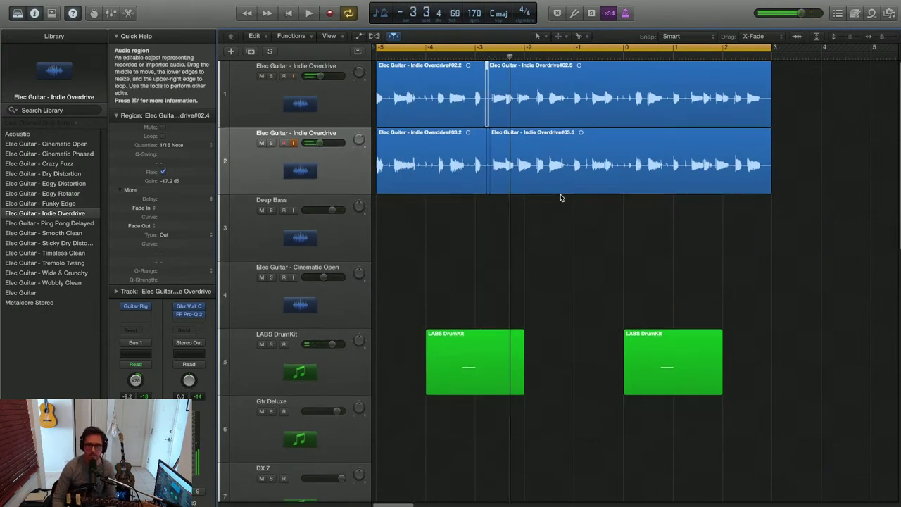
left_click(353, 113)
In the Mixer, lower the two Indie Overdrive guitar faders to about -11.2 and -11.6 dB during playback
key("x")
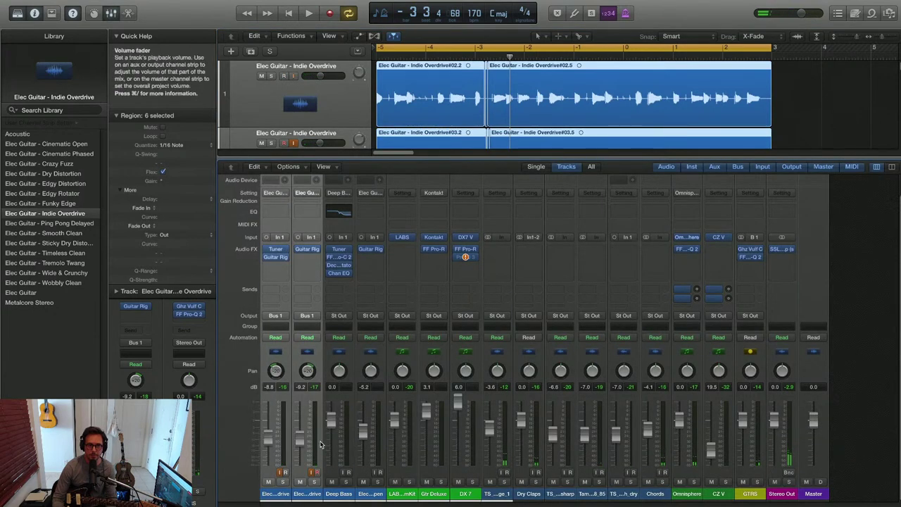
key("space")
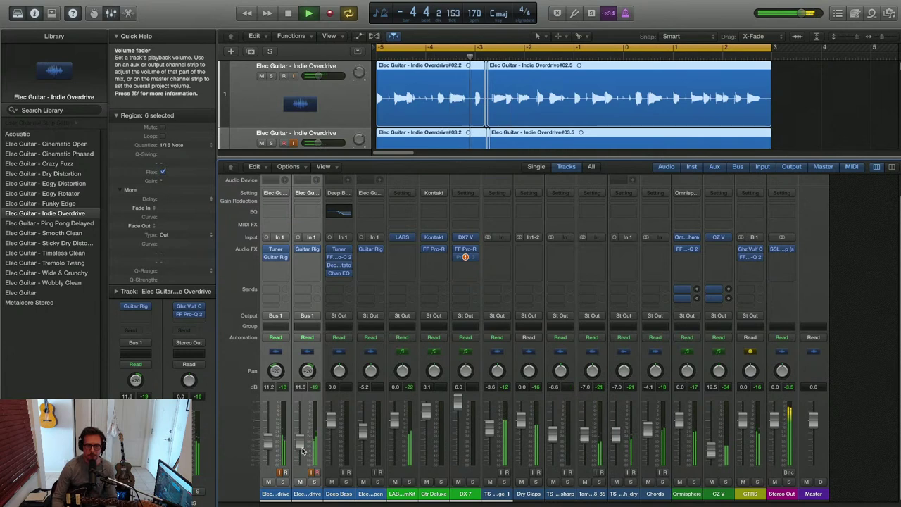
key("space")
key("x")
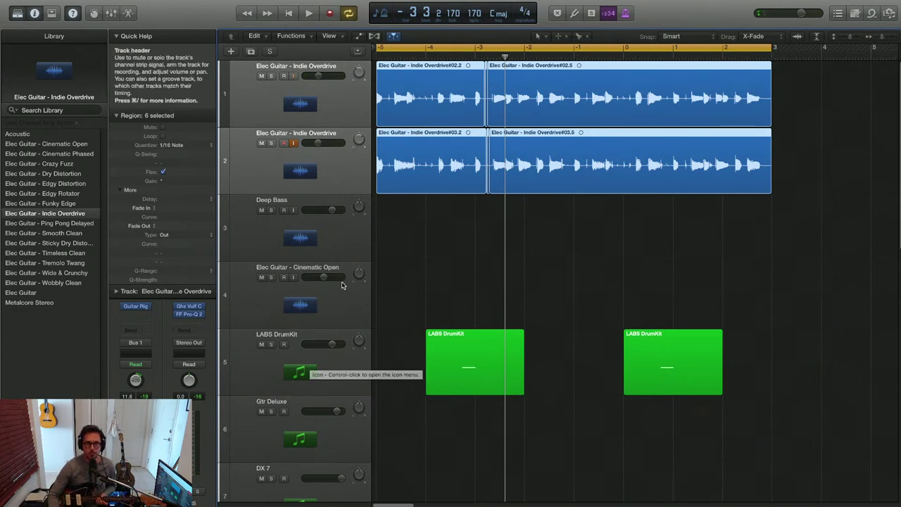
Select Deep Bass, enable its input monitoring, and lower its volume to -8.0 dB
left_click(325, 247)
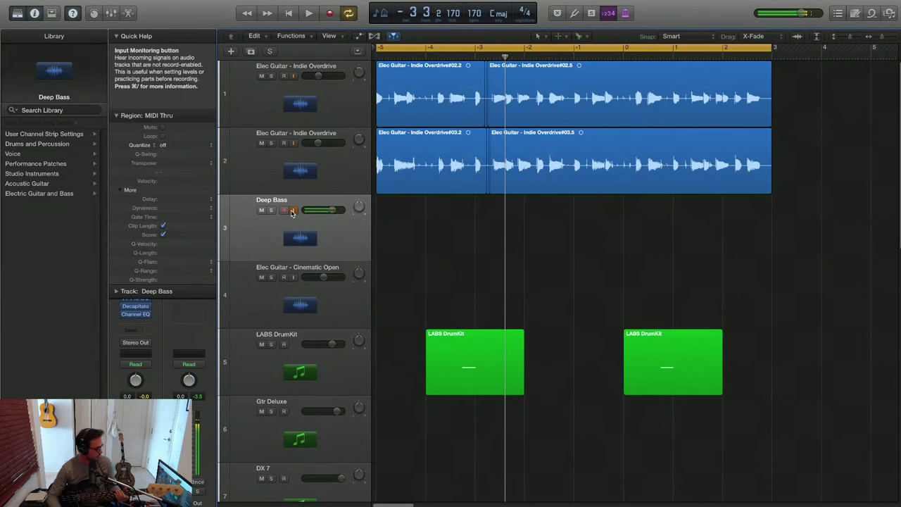
left_click_drag(331, 210, 329, 210)
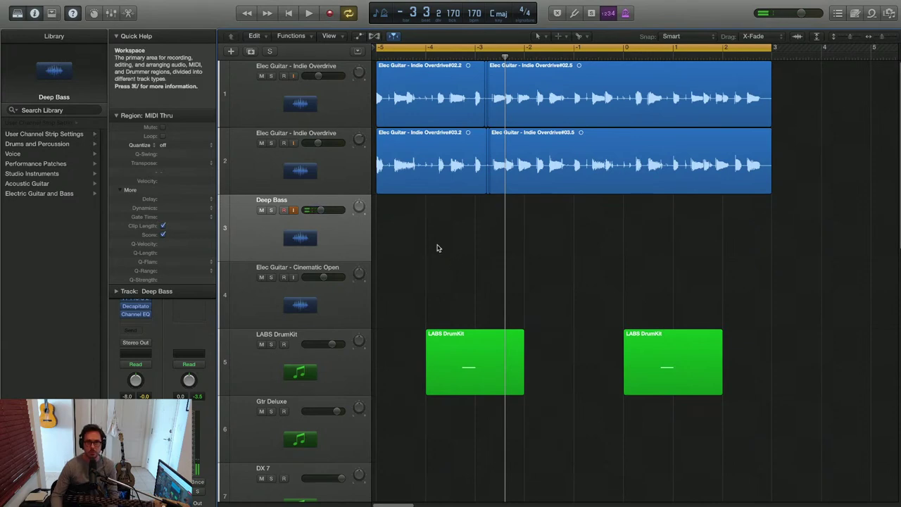
key("super+Up")
key("super+Up")
key("super+Up")
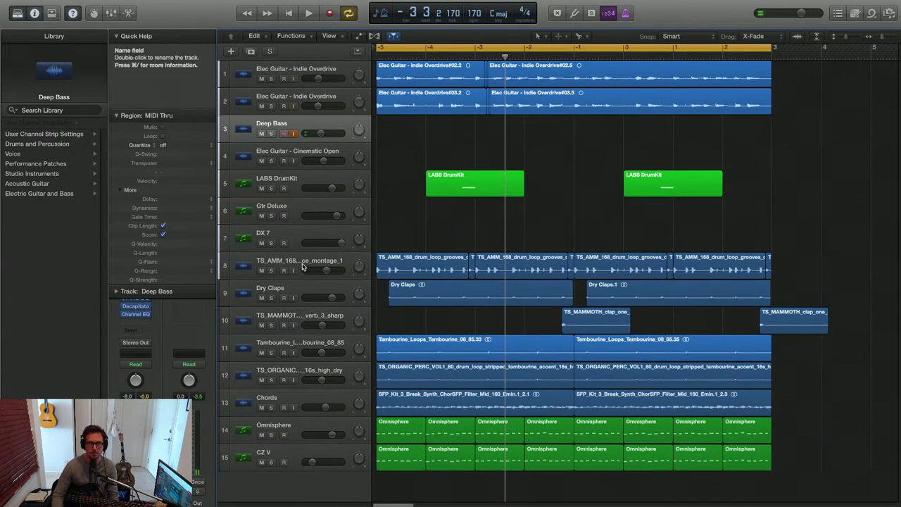
Solo the track 8 drum loop, the Chords track and Deep Bass, and audition them
left_click(271, 270)
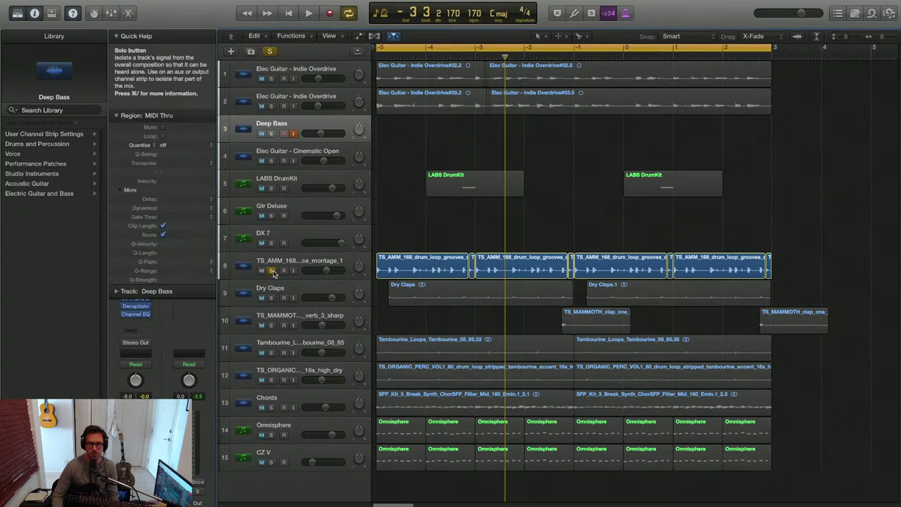
left_click(272, 408)
key("space")
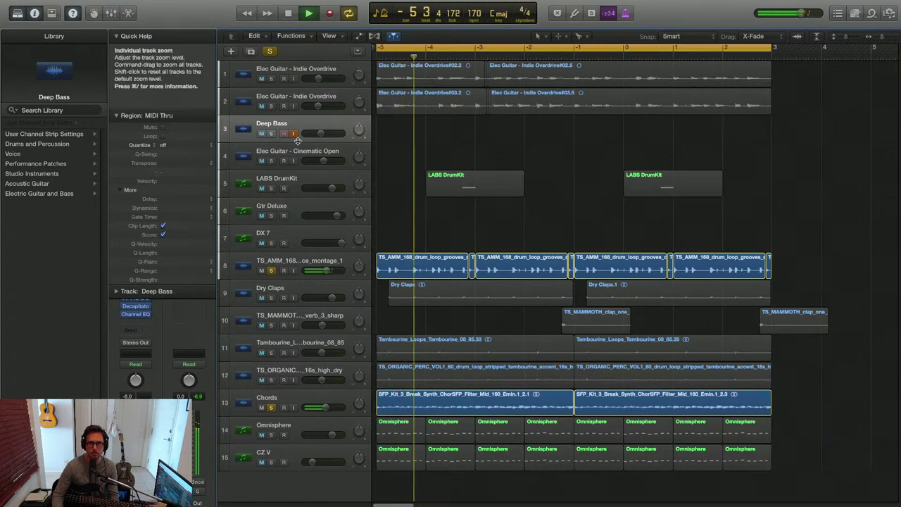
left_click(283, 133)
key("space")
Arm Deep Bass, rehearse the bass part, then record a bass take
left_click(271, 133)
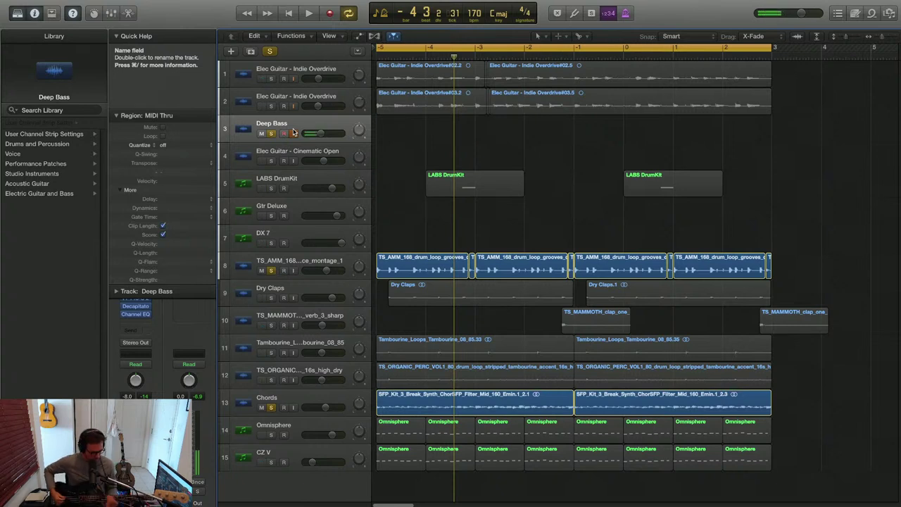
key("space")
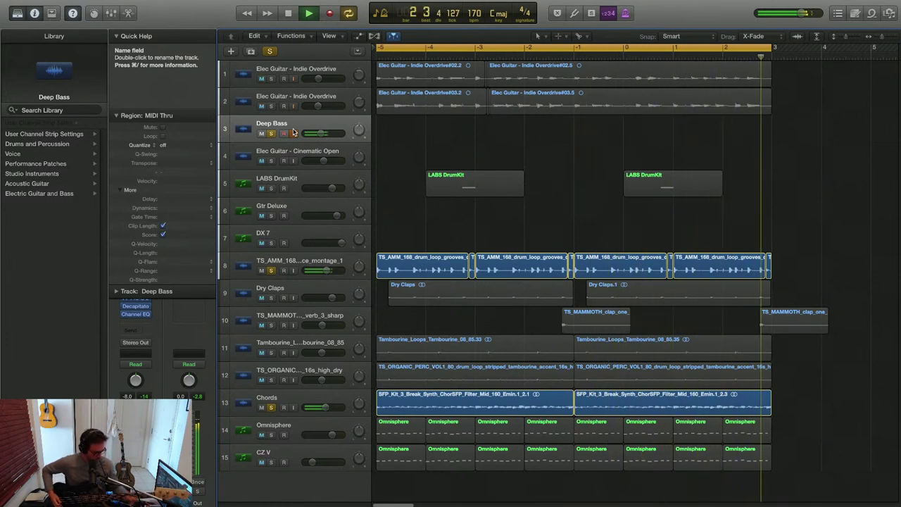
key("space")
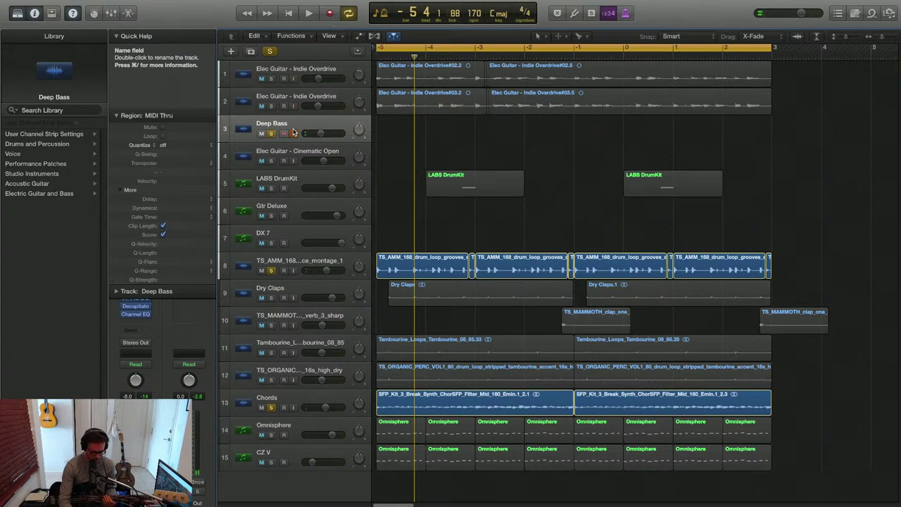
key("space")
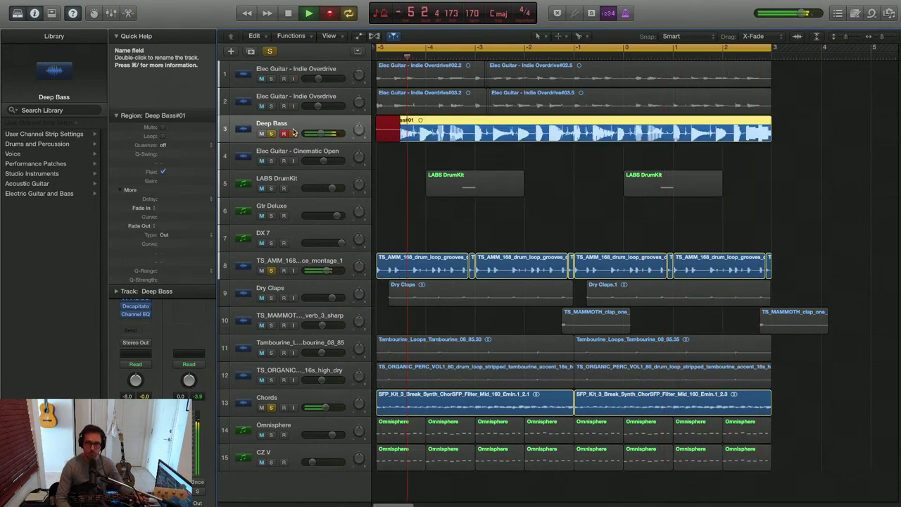
Keep the Deep Bass#01 take, lower its region gain to -5.5 dB, and play it back
key("space")
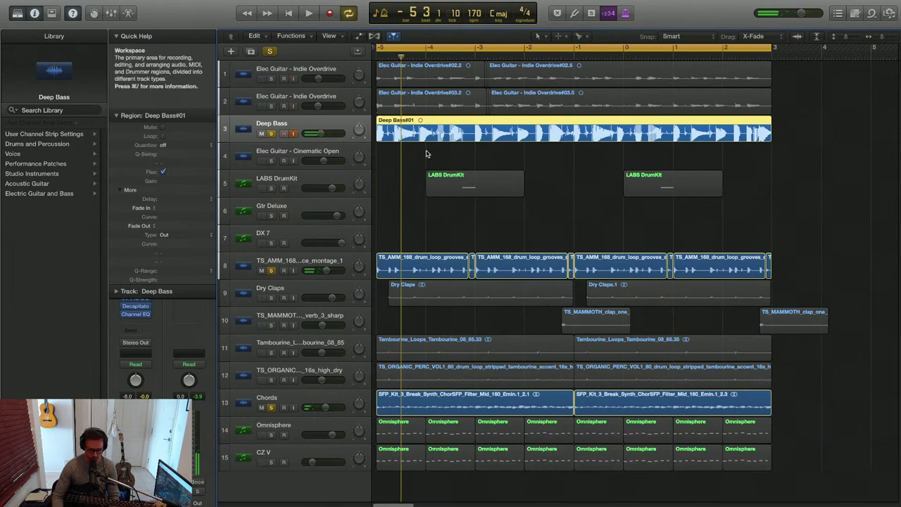
scroll(426, 151, "up", 3)
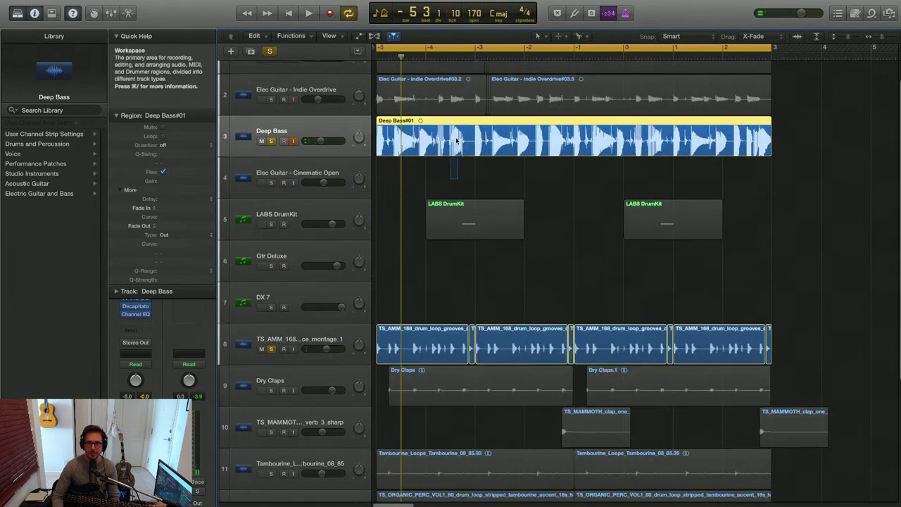
left_click_drag(165, 190, 172, 237)
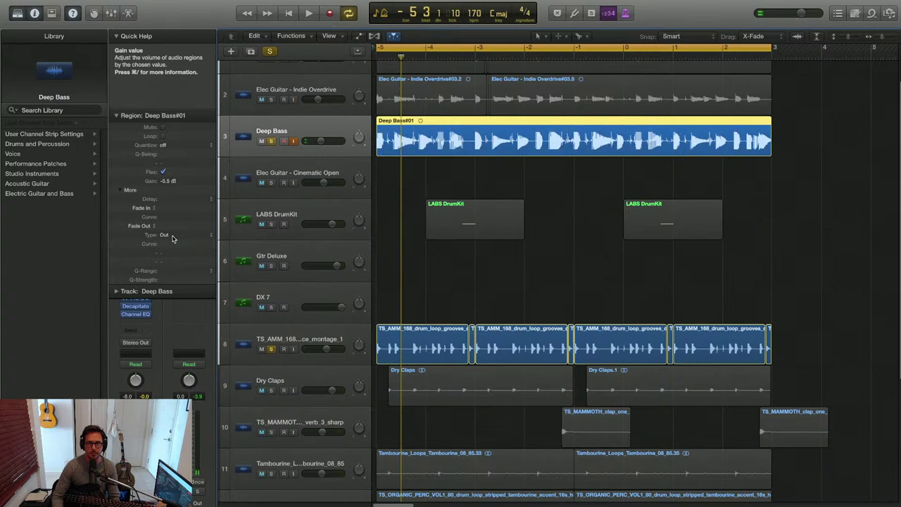
key("space")
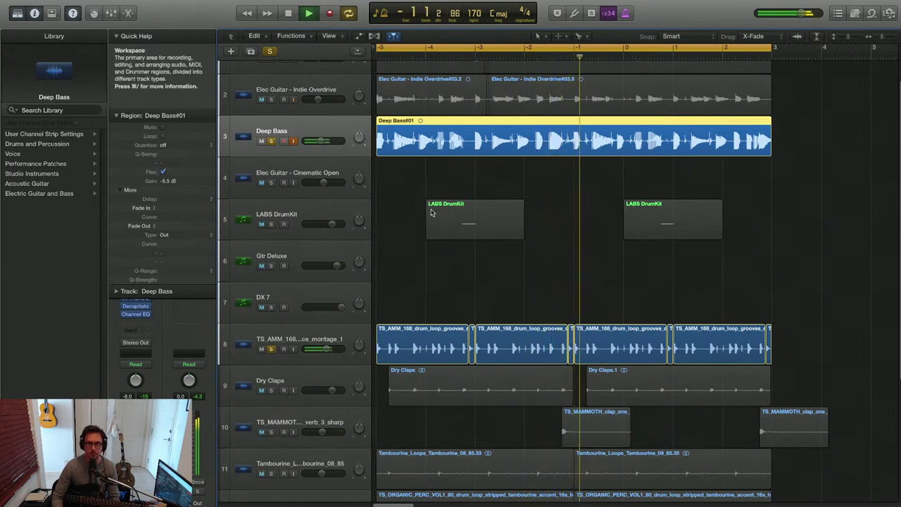
key("space")
Delete the Deep Bass#01 region and return the playhead to the project start
left_click_drag(443, 171, 427, 138)
left_click(428, 139)
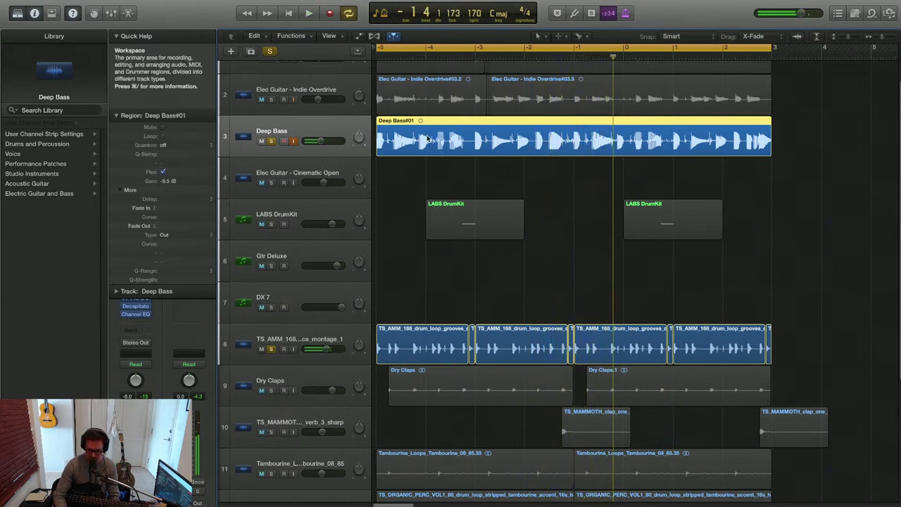
key("Delete")
key("Return")
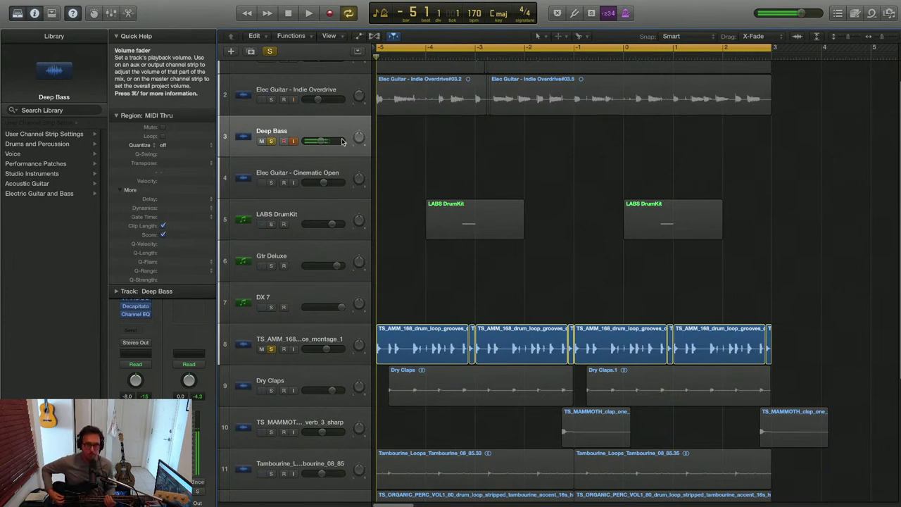
Raise the Deep Bass volume to -5.0 dB and record a bass take
left_click(338, 143)
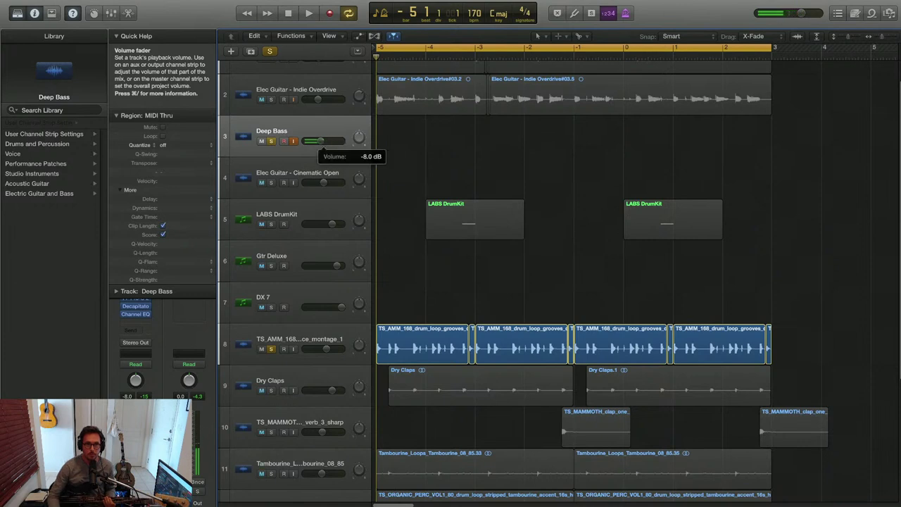
left_click_drag(323, 141, 332, 143)
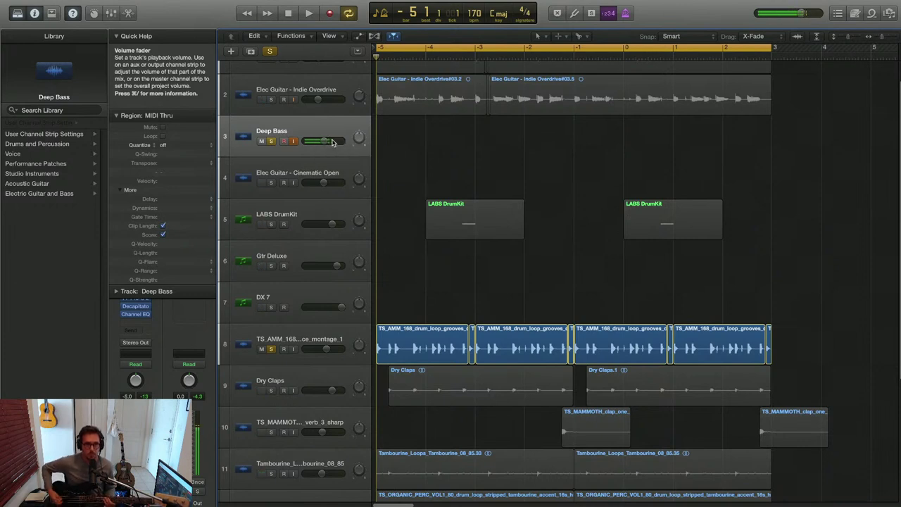
key("r")
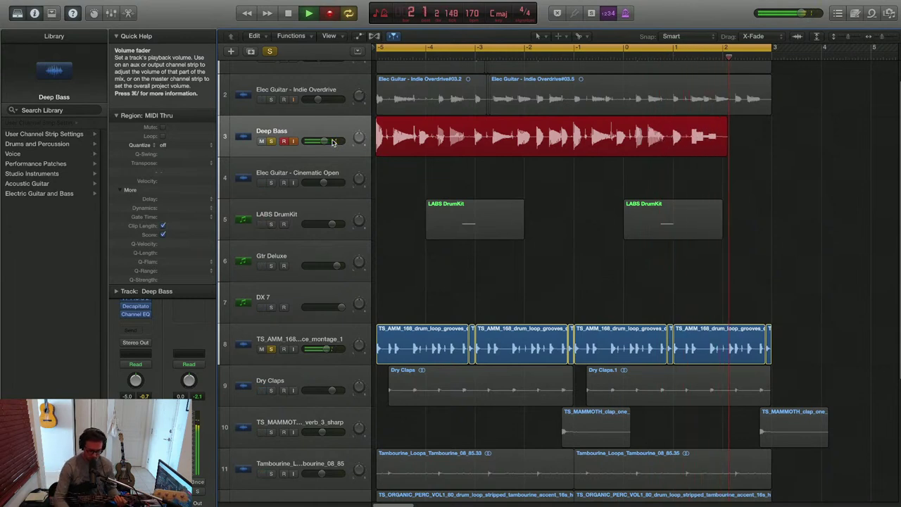
key("space")
Undo that take and record a replacement, Deep Bass#03
key("super+z")
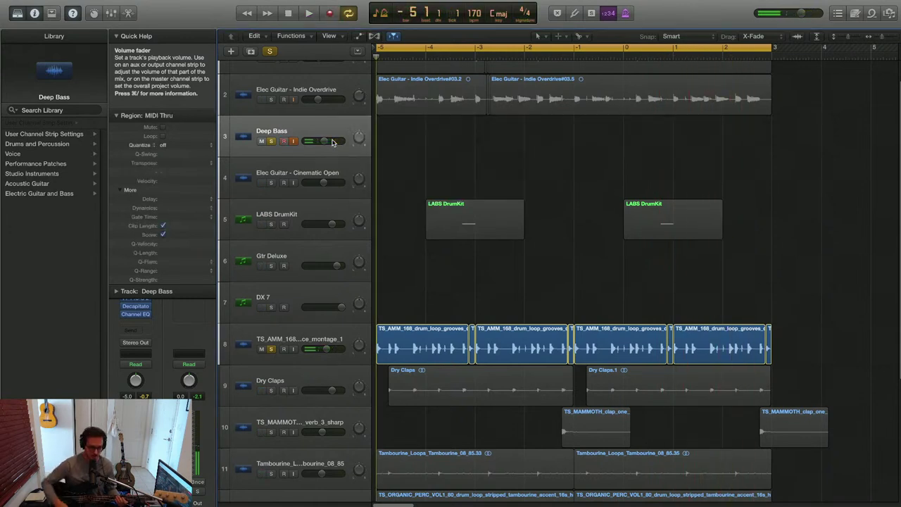
key("r")
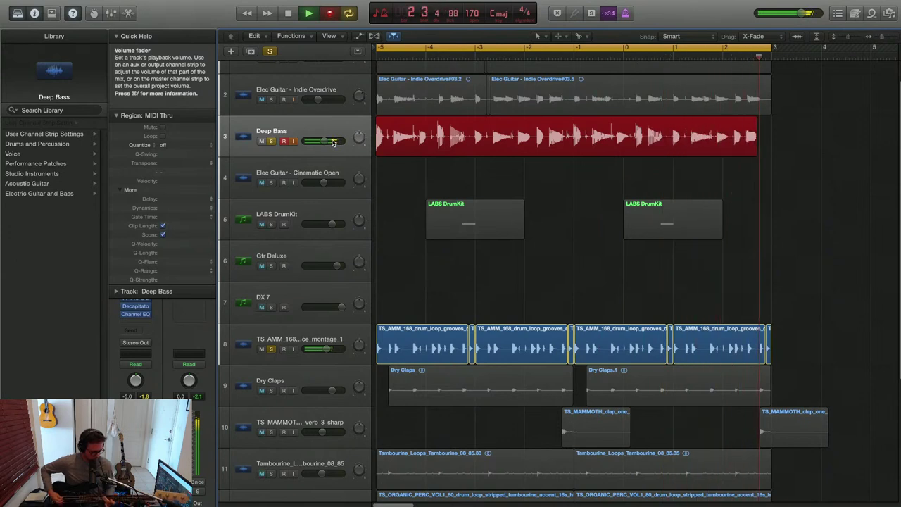
key("space")
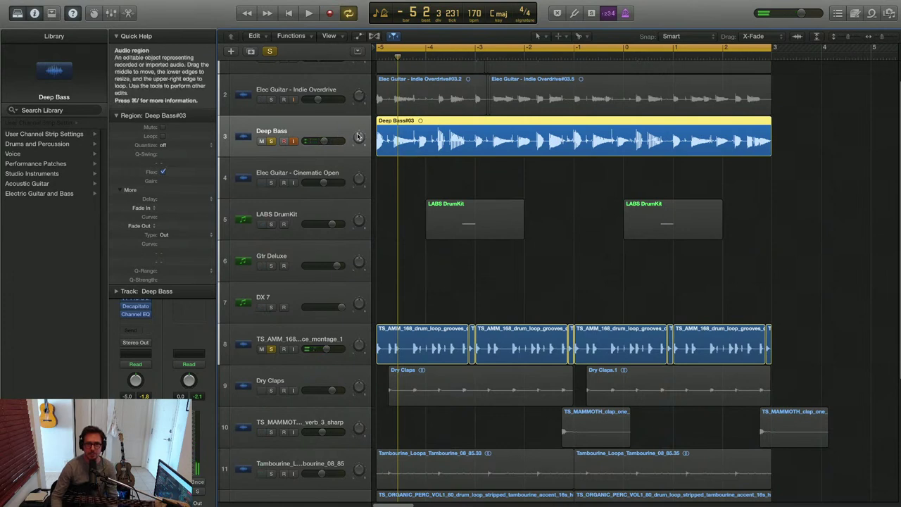
Turn Deep Bass down, play back the take, and open Deep Bass#03 in the audio track editor
left_click_drag(329, 141, 325, 143)
key("space")
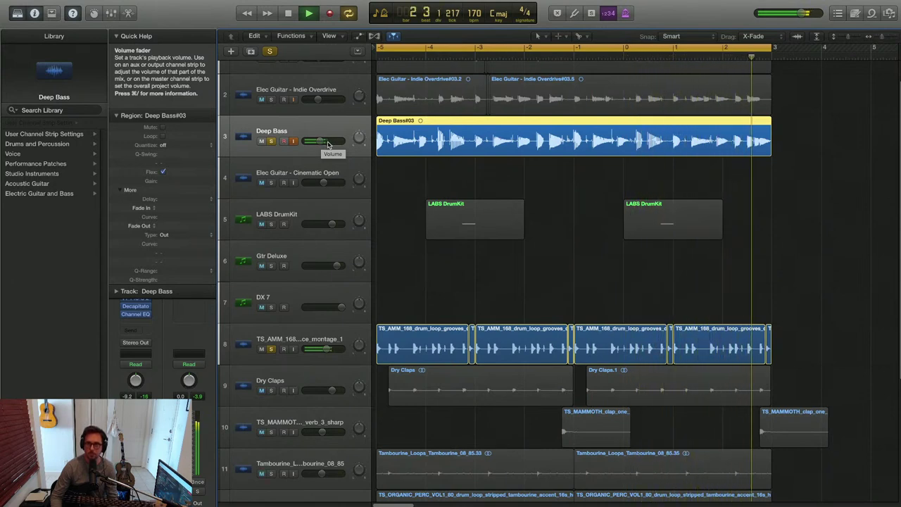
key("space")
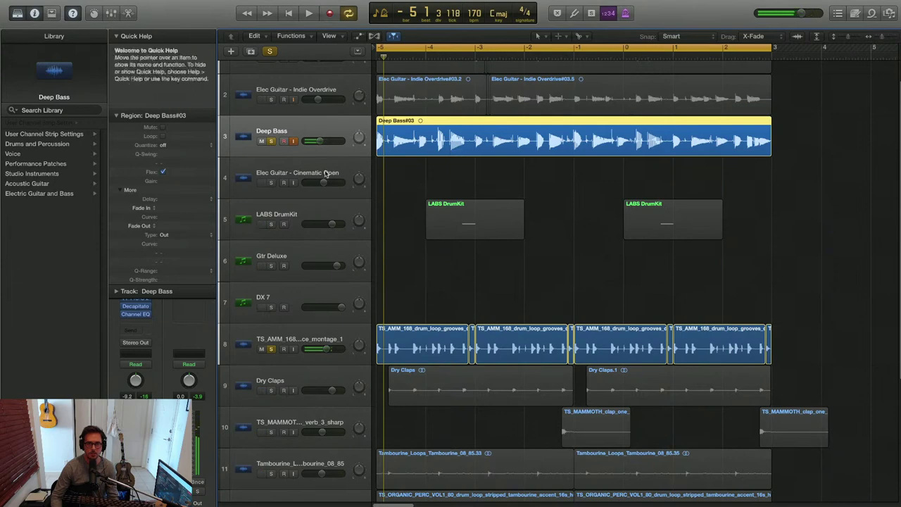
double_click(420, 136)
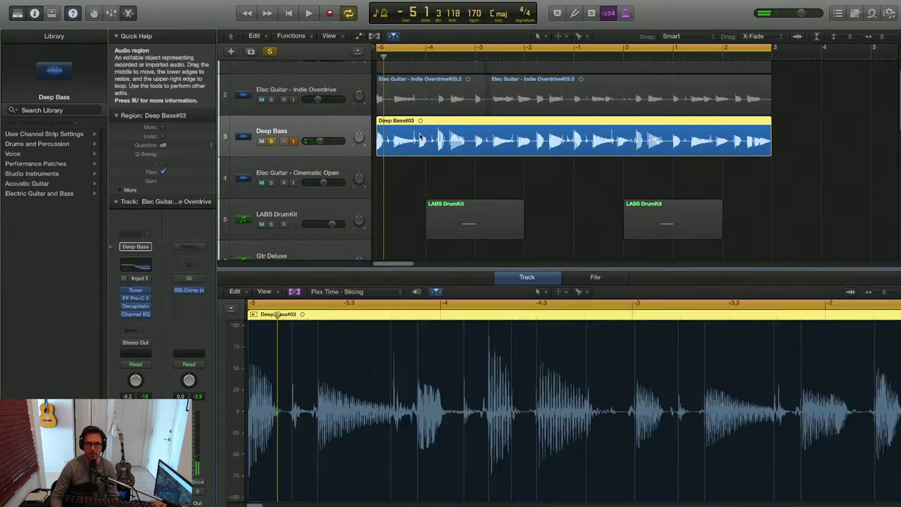
Set Deep Bass#03's Quantize to 1/16 Note in the Region inspector and play it back
left_click(174, 145)
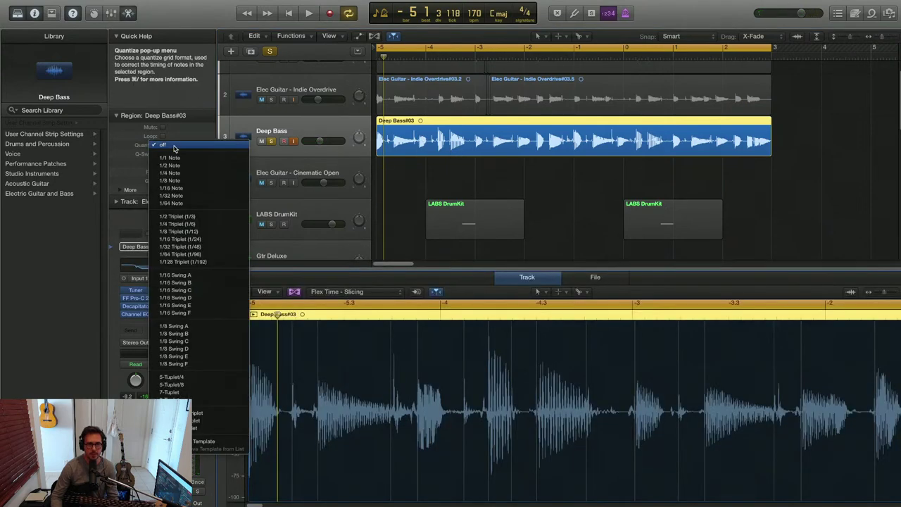
left_click(179, 178)
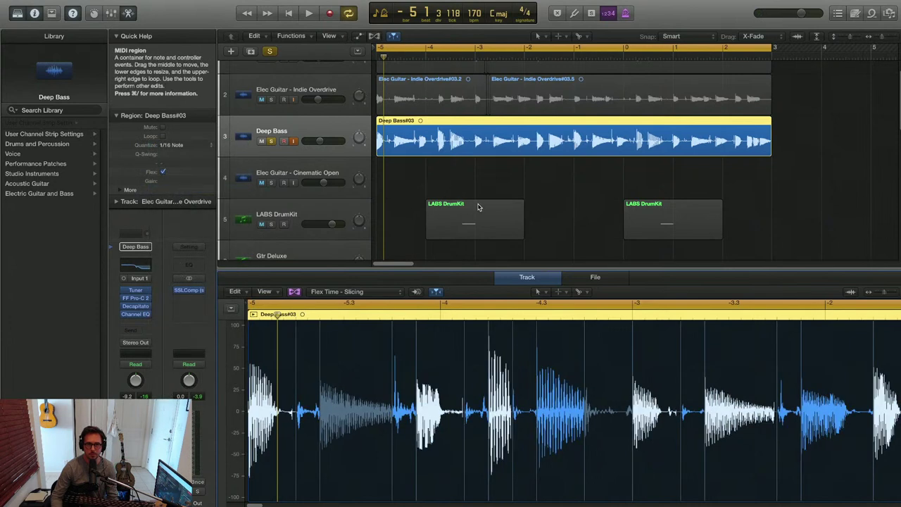
key("space")
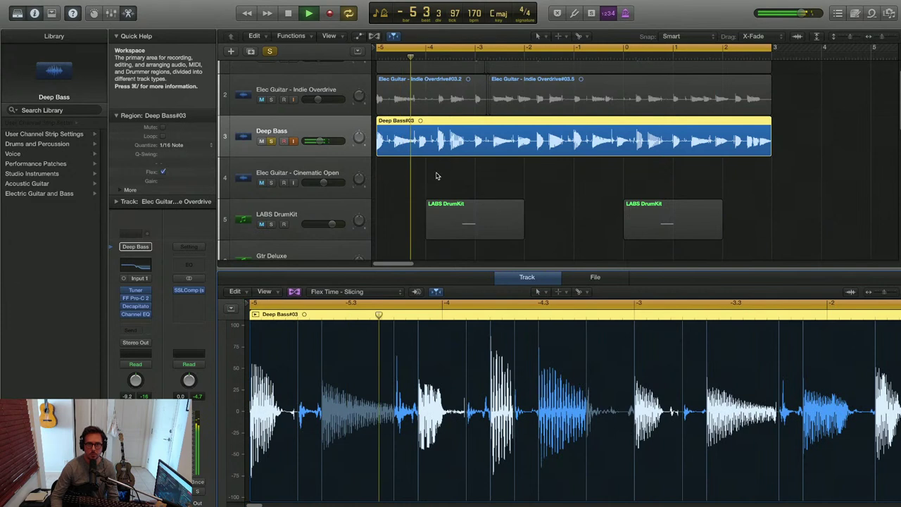
Lower Deep Bass to -10.2 dB and switch off its input monitoring and solo
key("space")
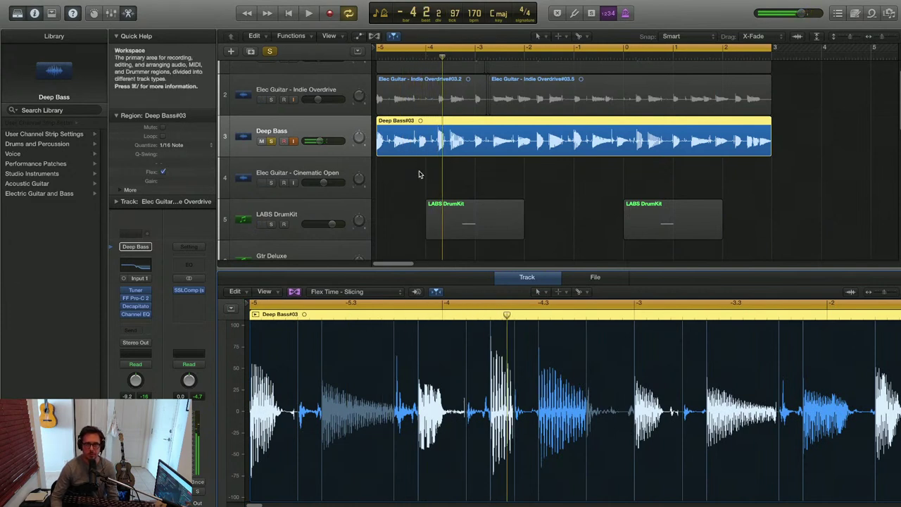
left_click_drag(321, 145, 318, 145)
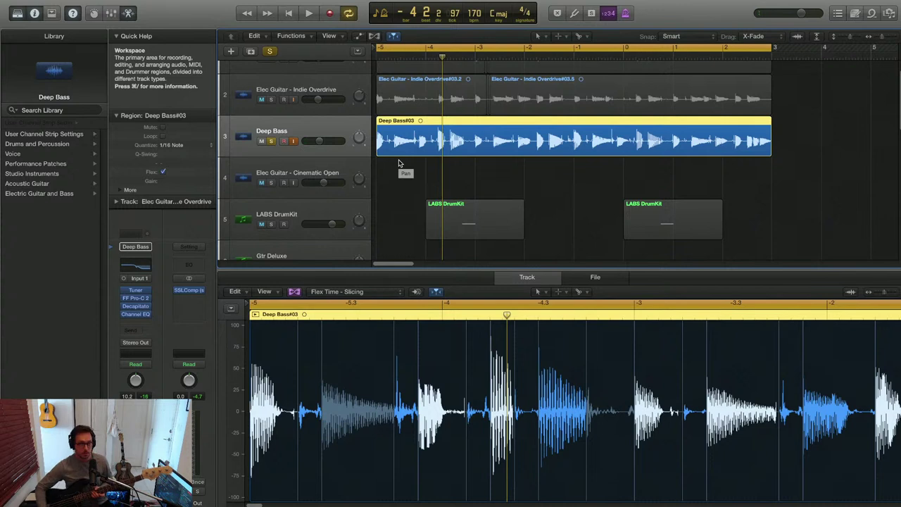
left_click(294, 143)
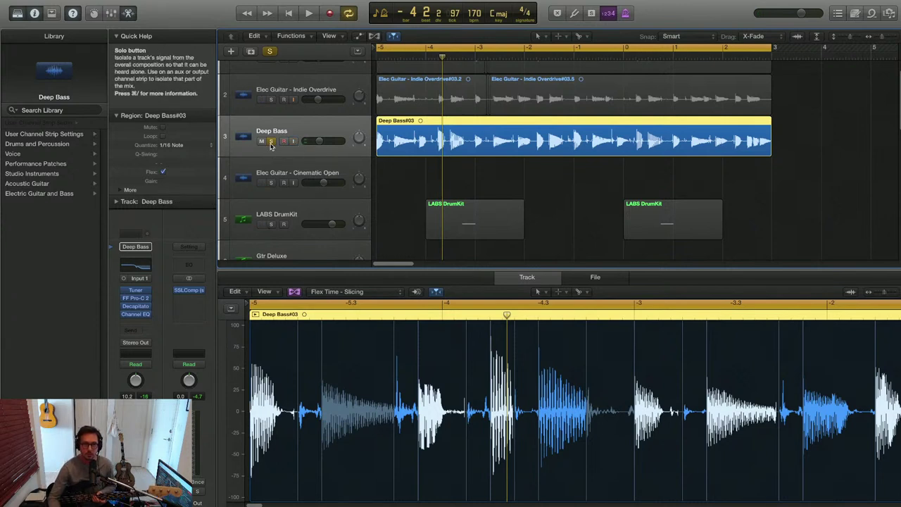
left_click(271, 143)
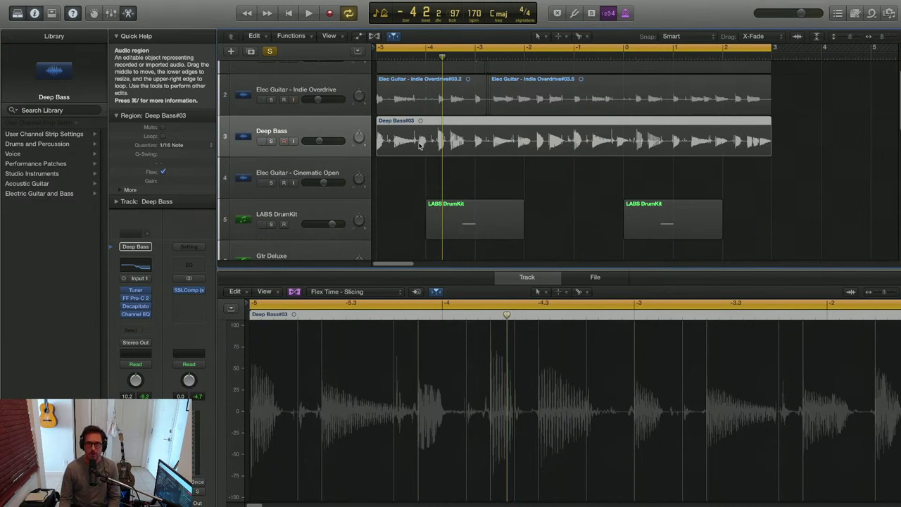
Close the editor, zoom out to show all 15 tracks, and select all 43 regions
key("super+Up")
key("super+Up")
key("x")
key("x")
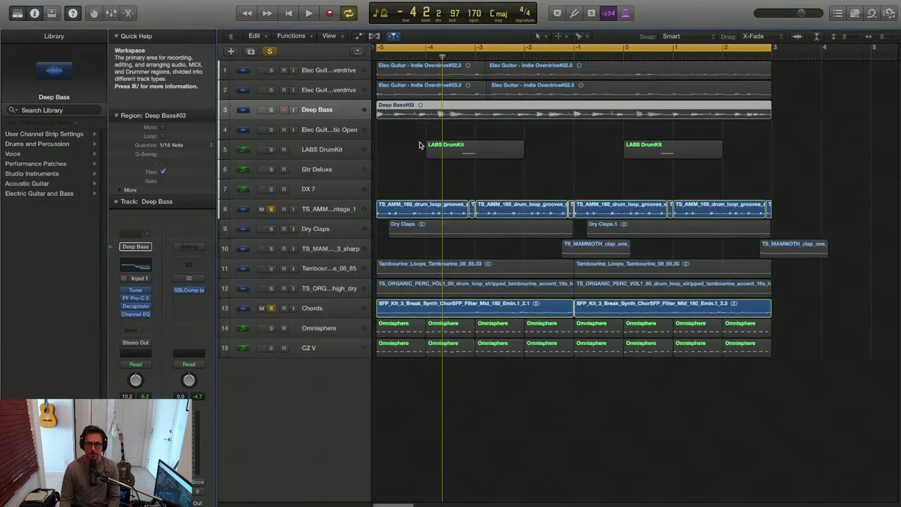
key("super+Left")
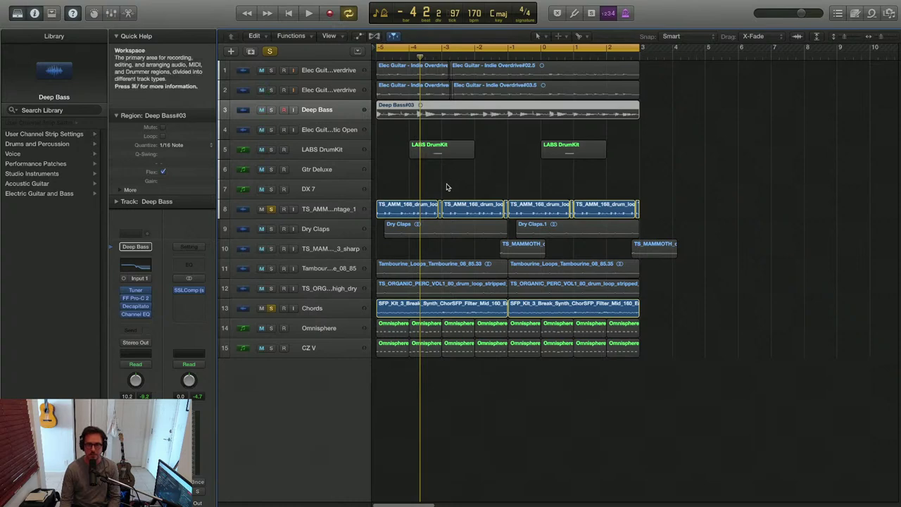
key("super+Left")
key("super+Left")
key("super+Left")
key("super+Up")
key("super+Up")
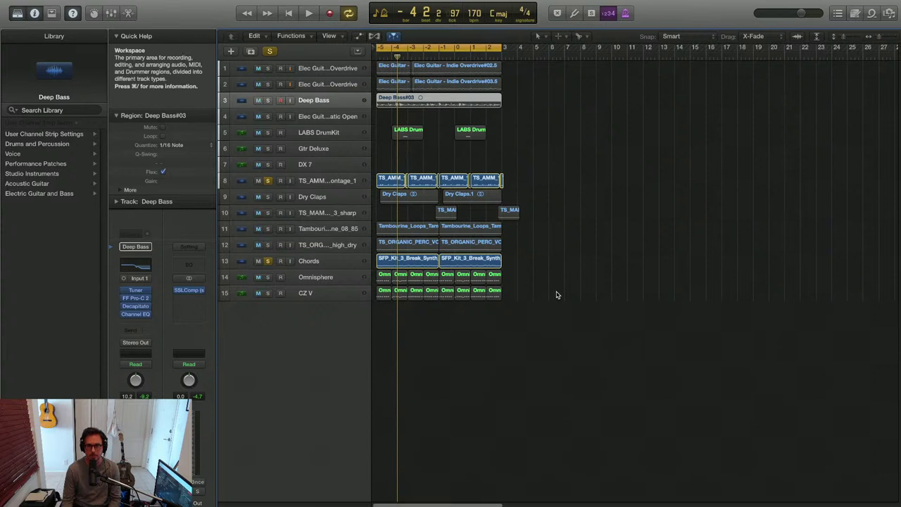
left_click_drag(557, 294, 385, 72)
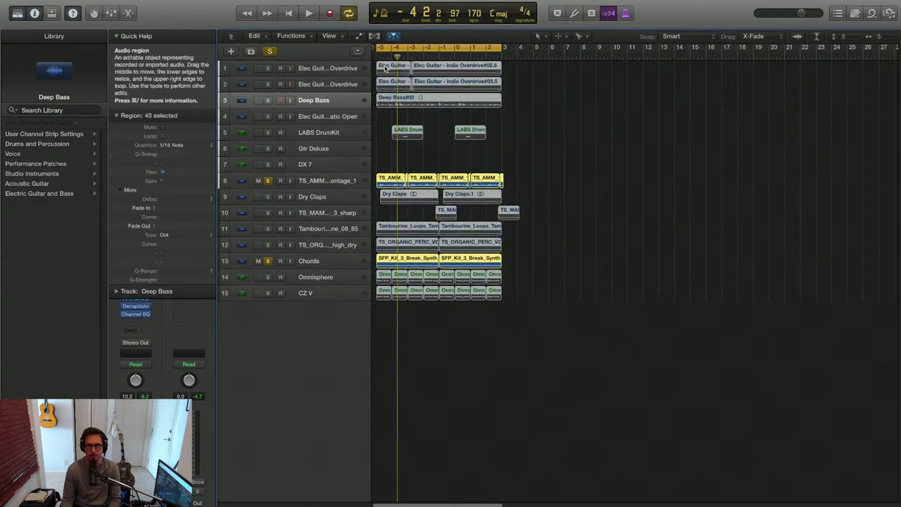
Duplicate the arrangement after its end, then delete the four opening guitar regions
left_click_drag(386, 67, 511, 68)
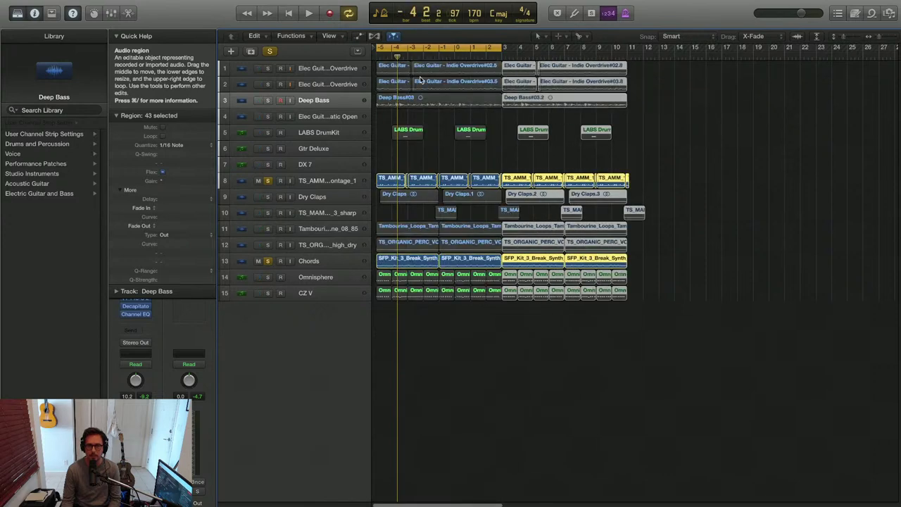
scroll(421, 79, "up", 2)
left_click(394, 68)
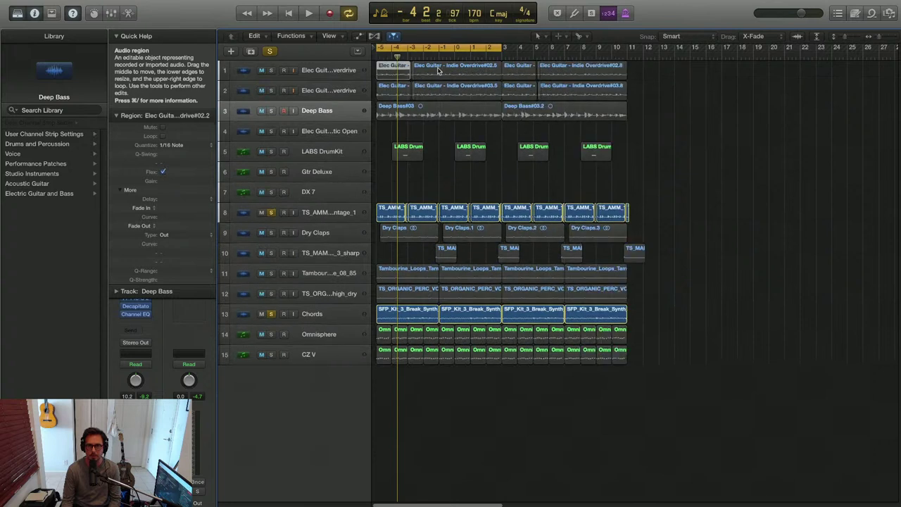
left_click(444, 70, "shift")
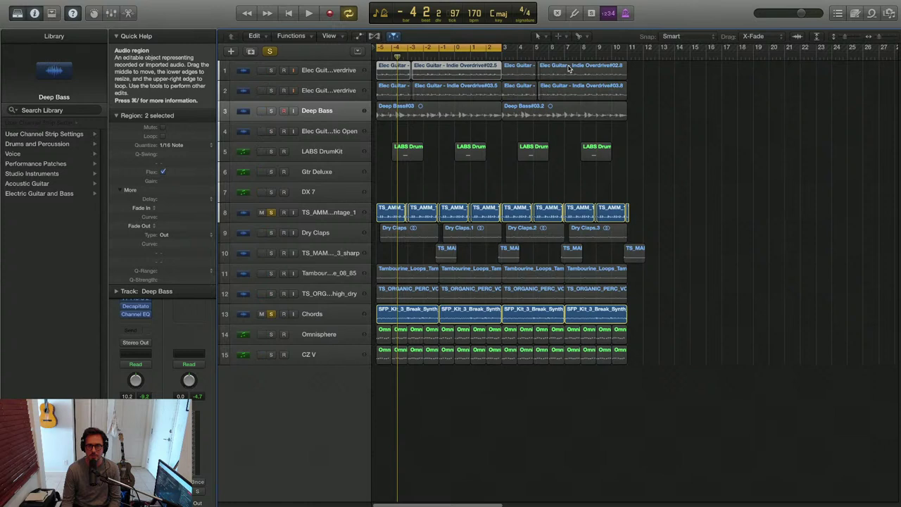
left_click(458, 85, "shift")
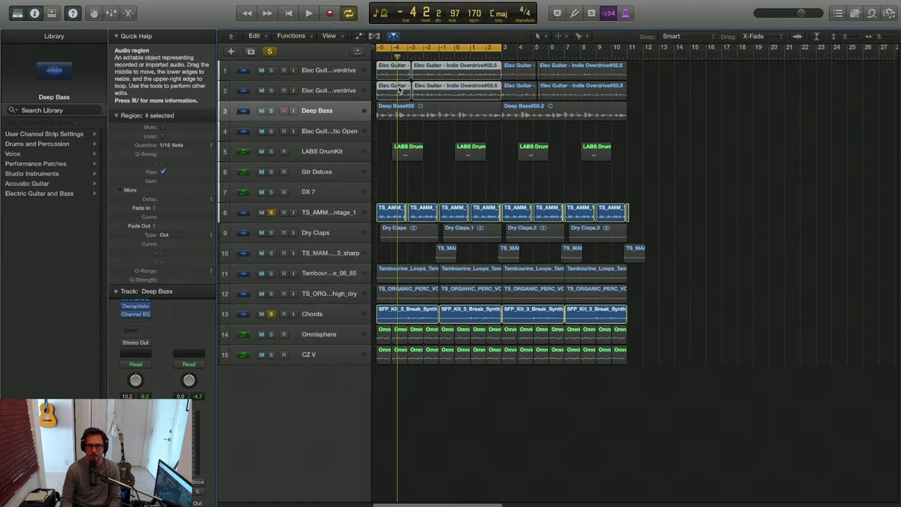
key("Delete")
Undo the guitar-region deletion and remove the copied section after bar 3
left_click(325, 73)
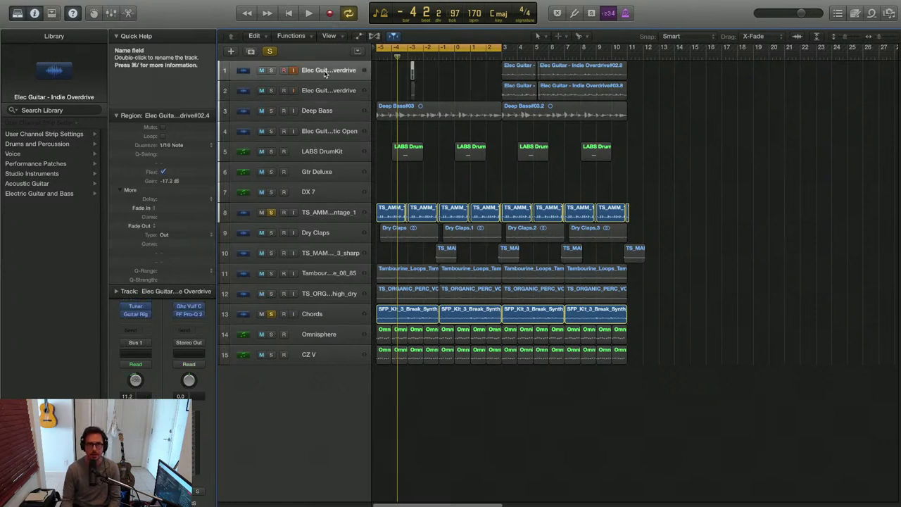
left_click_drag(428, 89, 407, 76)
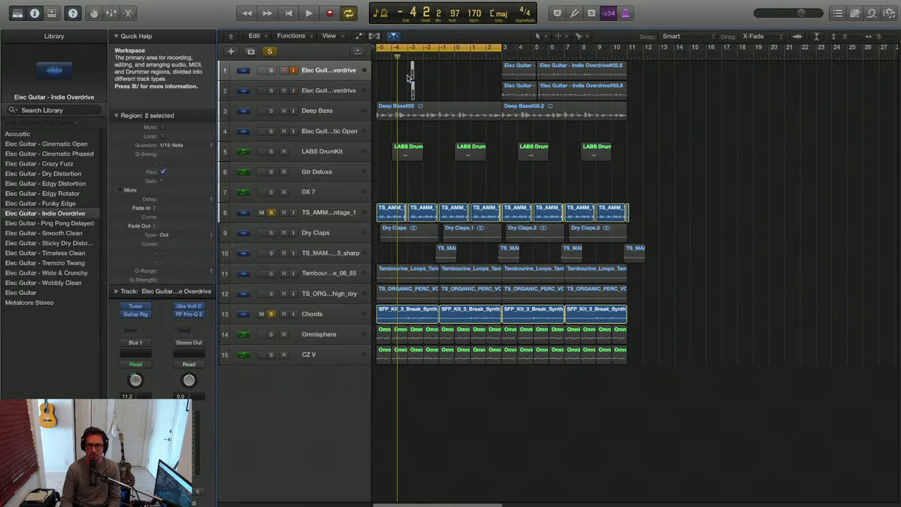
key("super+Right")
key("super+Right")
key("super+Right")
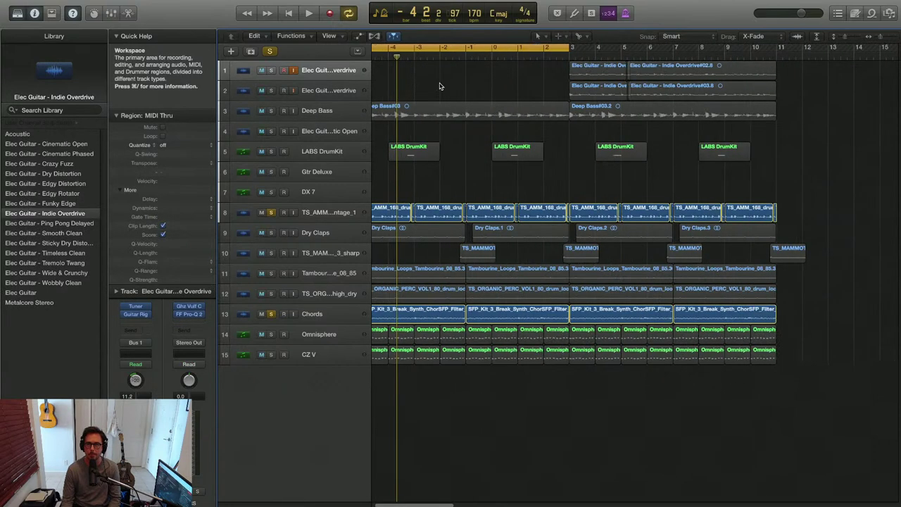
key("super+z")
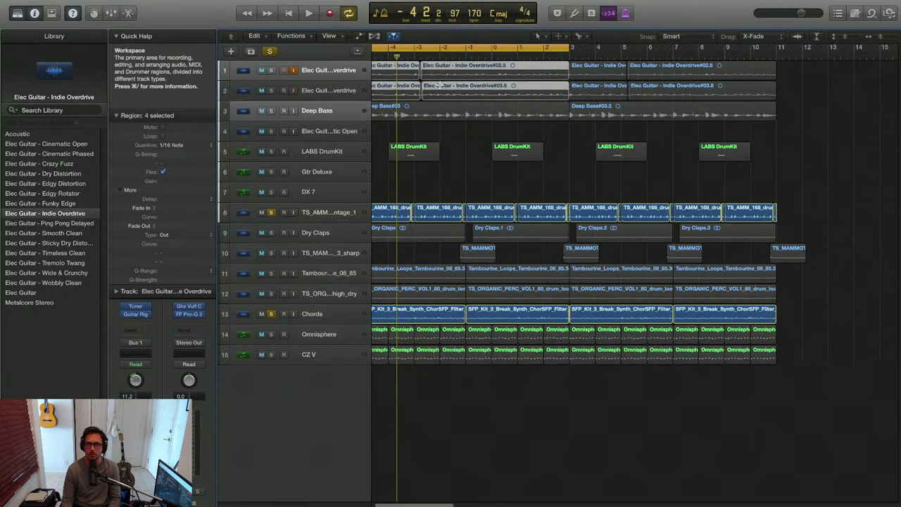
key("super+z")
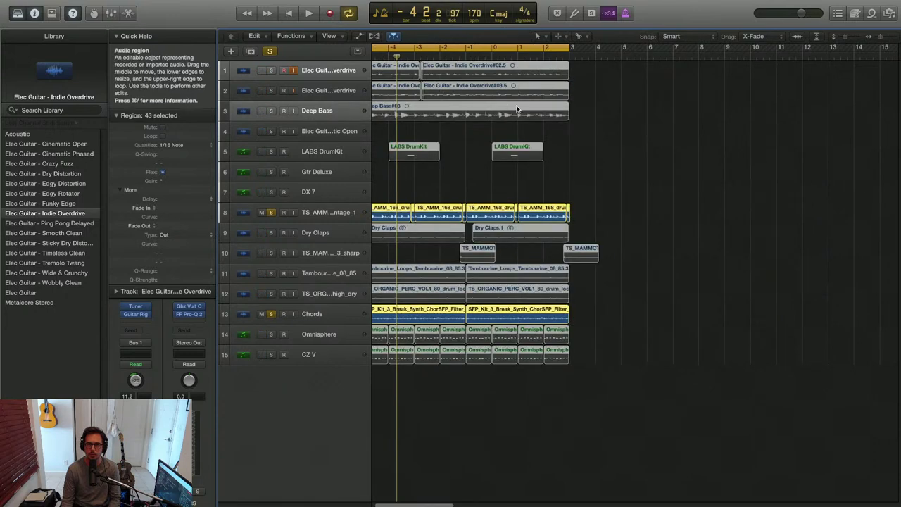
left_click(612, 89)
Zoom the arrangement out around bar -1 and make the track rows taller
scroll(551, 85, "left", 1)
left_click(480, 57)
key("super+Right")
key("super+Right")
key("super+Right")
key("super+Left")
key("super+Left")
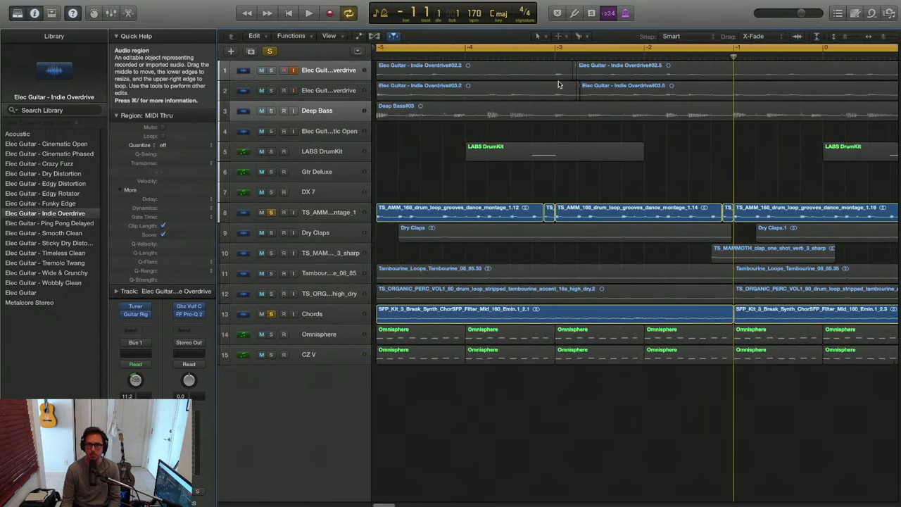
key("super+Down")
key("super+Down")
Copy all 43 regions so the arrangement repeats from bar 3
key("super+Left")
key("super+Left")
key("super+Left")
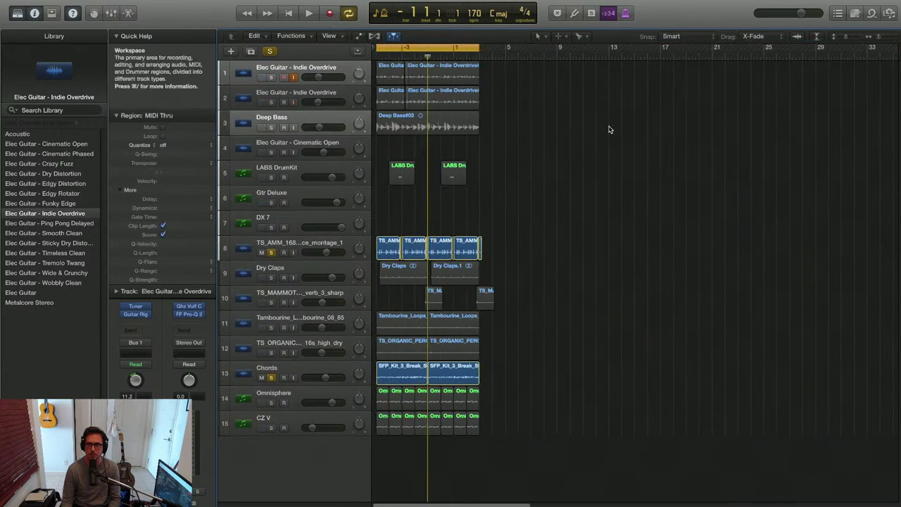
left_click_drag(515, 84, 372, 433)
left_click_drag(394, 70, 493, 73)
Delete the four guitar regions in the first section
left_click(445, 73)
left_click(394, 75, "shift")
left_click(395, 93, "shift")
left_click(435, 93, "shift")
key("BackSpace")
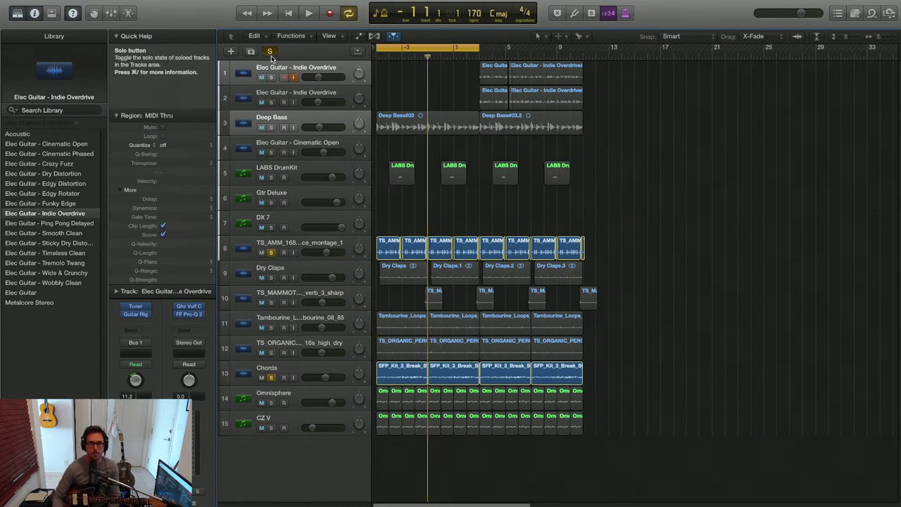
Solo the guitar and Deep Bass tracks and play the arrangement
left_click(272, 78)
left_click(272, 78)
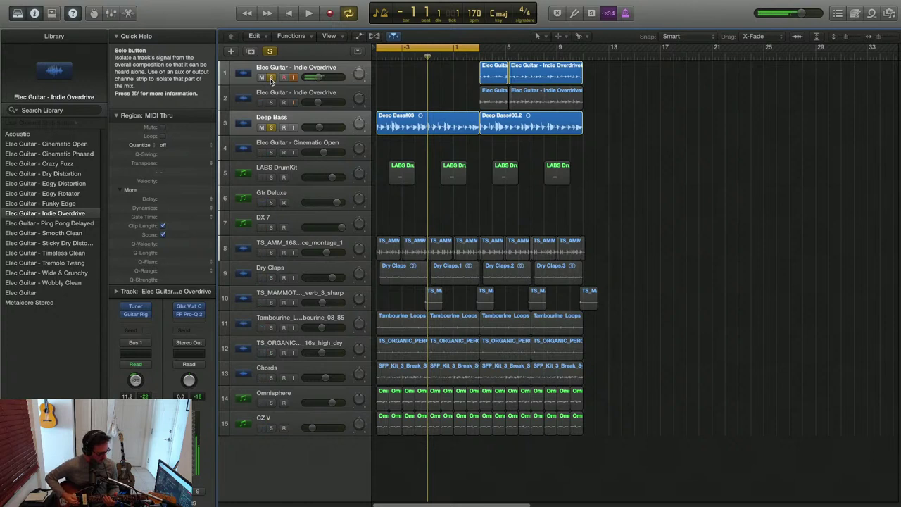
key("space")
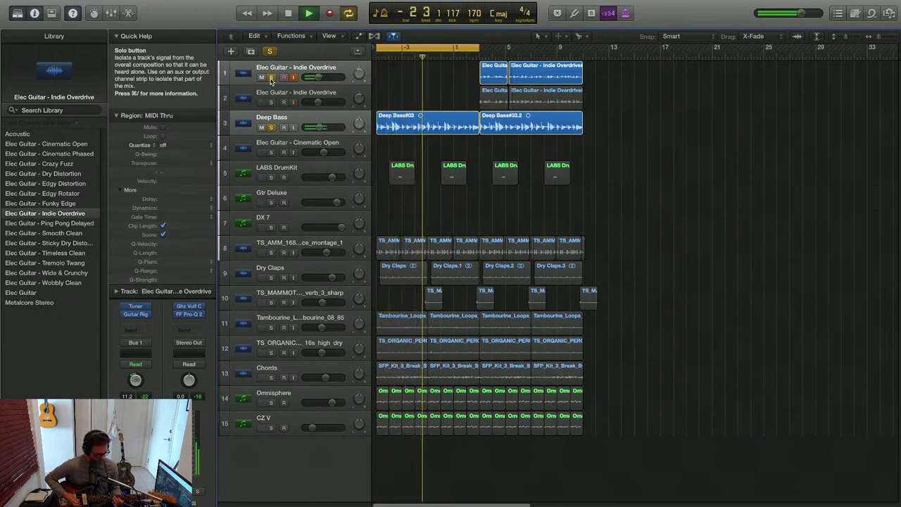
key("space")
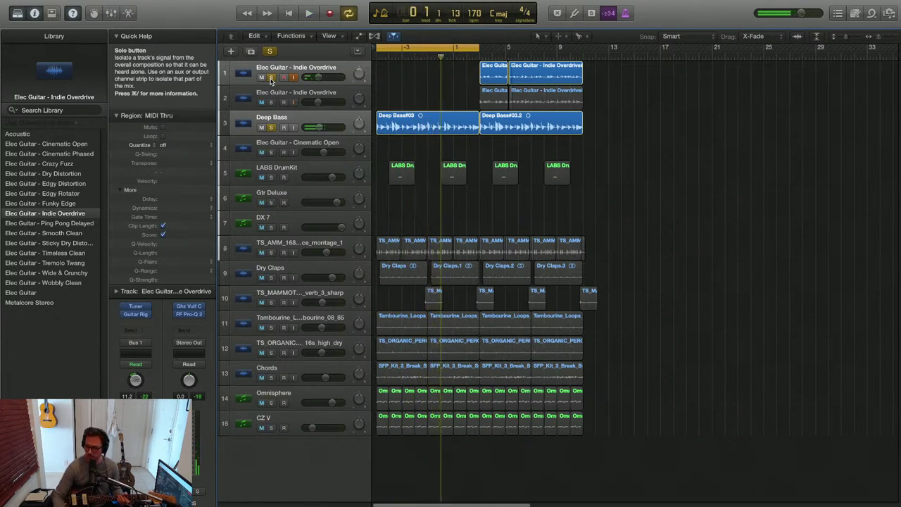
Also solo the TS_AMM drum loop and Chords tracks
left_click(271, 254)
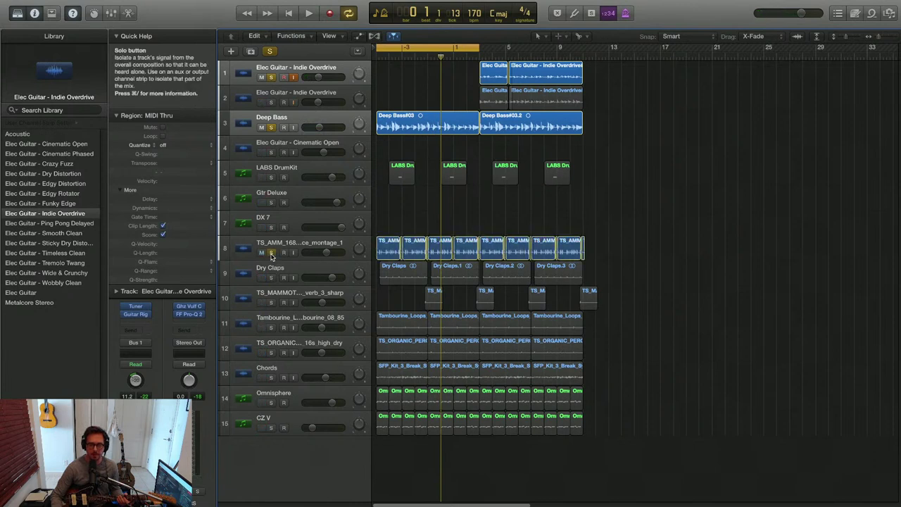
left_click(271, 255)
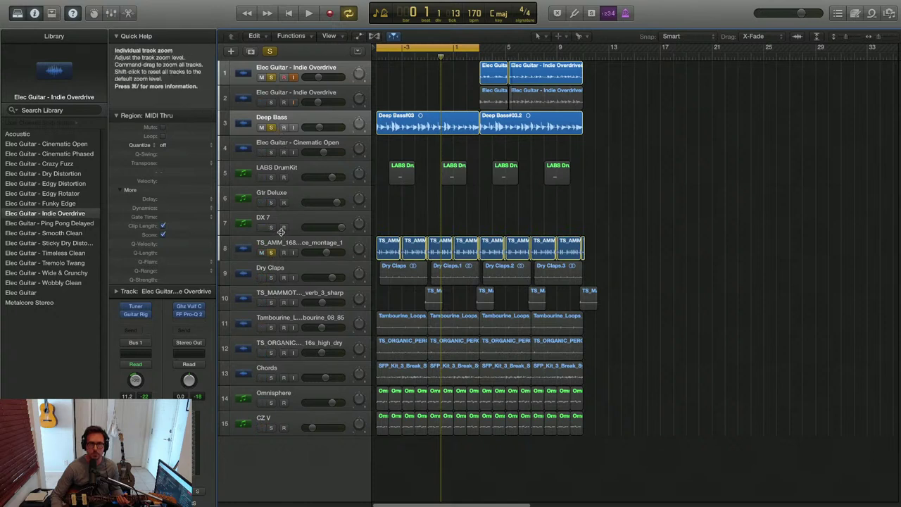
left_click(271, 378)
Play through, then start recording a new guitar take on track 1
key("space")
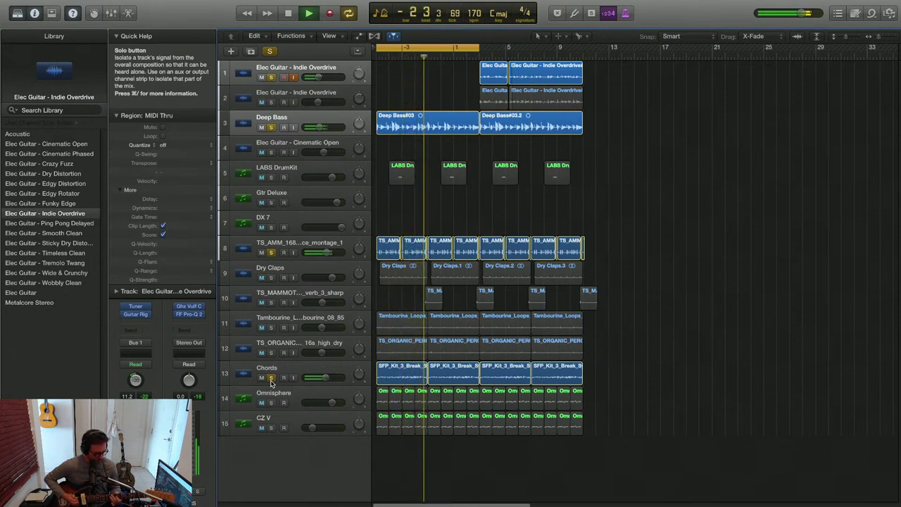
key("space")
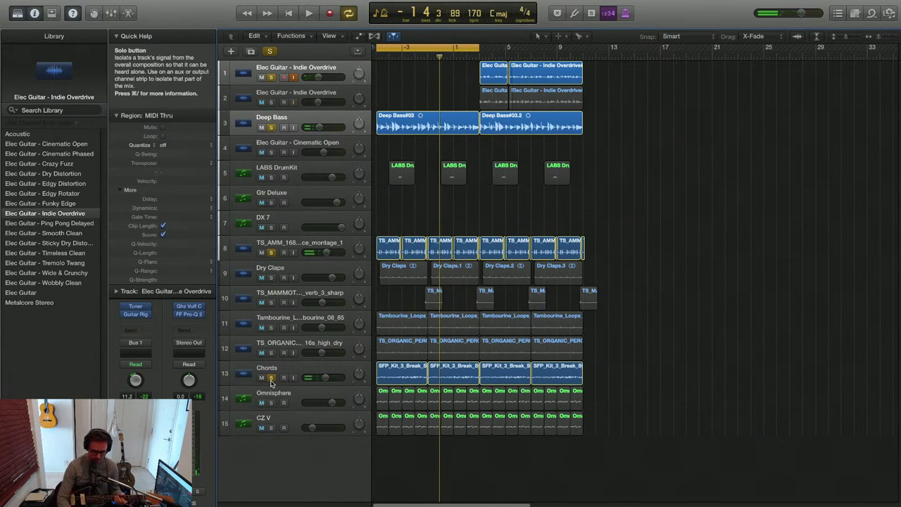
key("space")
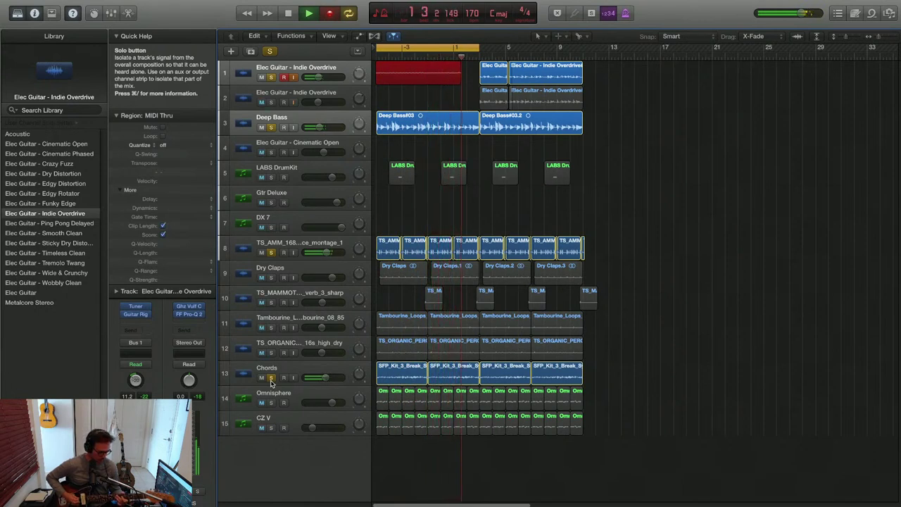
Stop recording, split take #04 at bar -1, delete the right half, and open #04.2 in the audio editor
key("space")
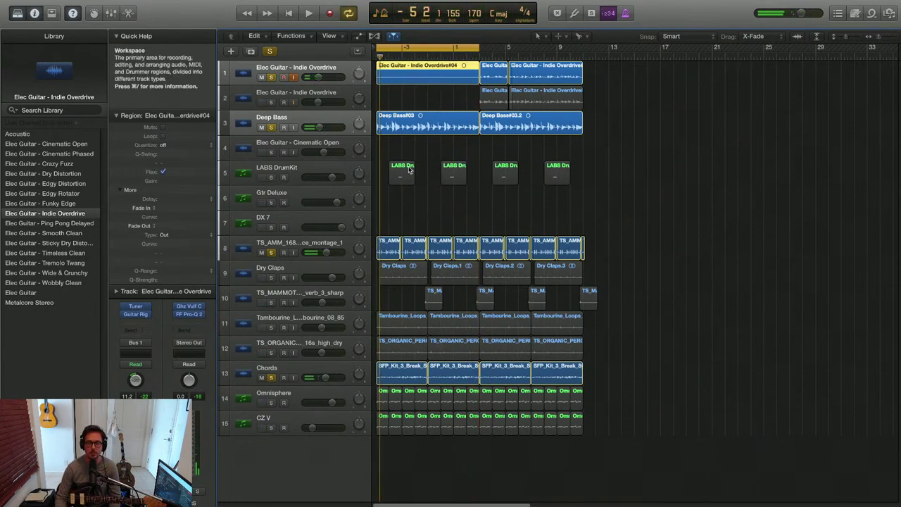
key("super+Down")
key("super+Down")
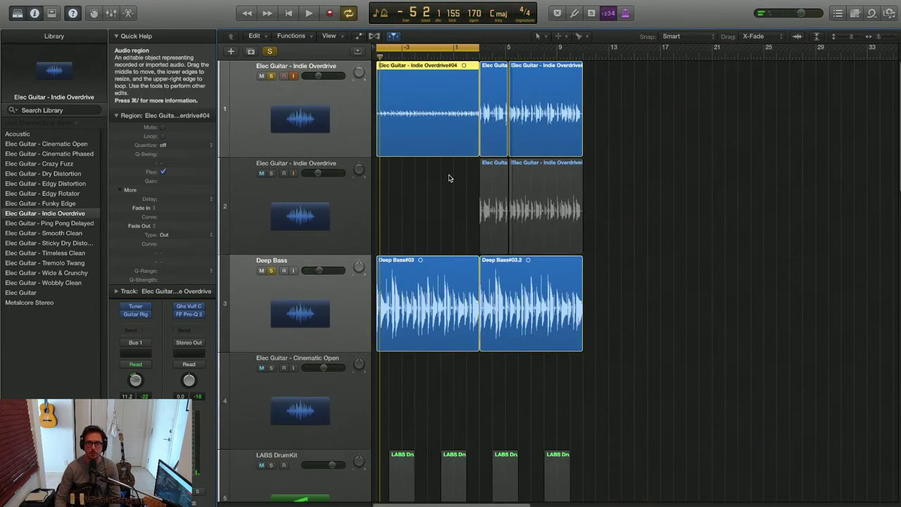
key("super+Right")
key("super+Right")
key("super+Right")
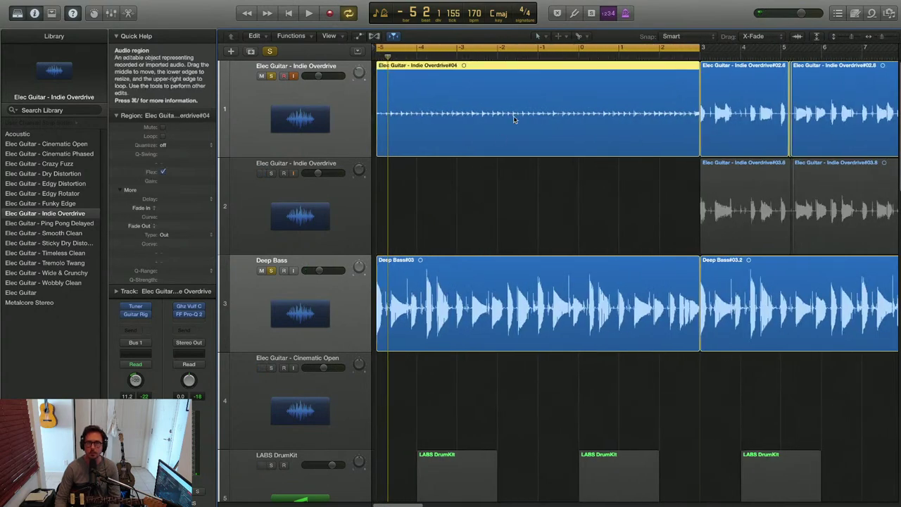
left_click(537, 74)
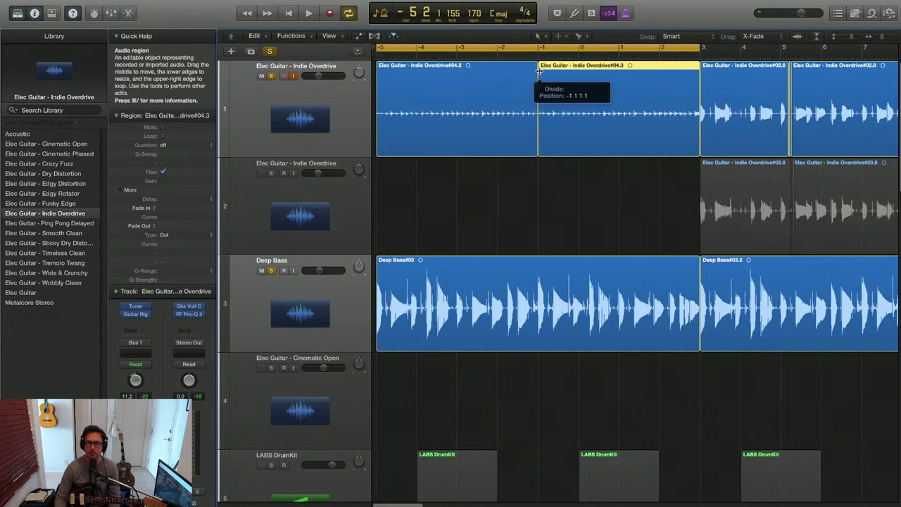
key("Delete")
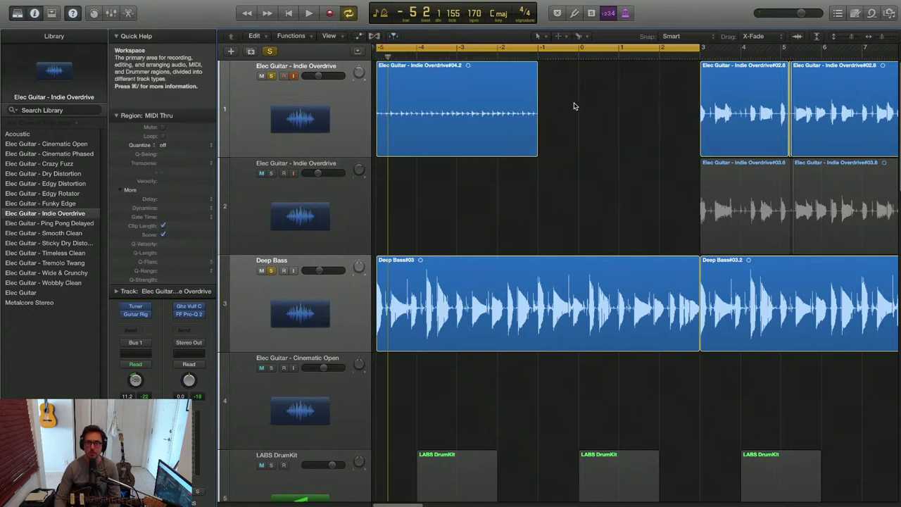
left_click(493, 96)
double_click(493, 97)
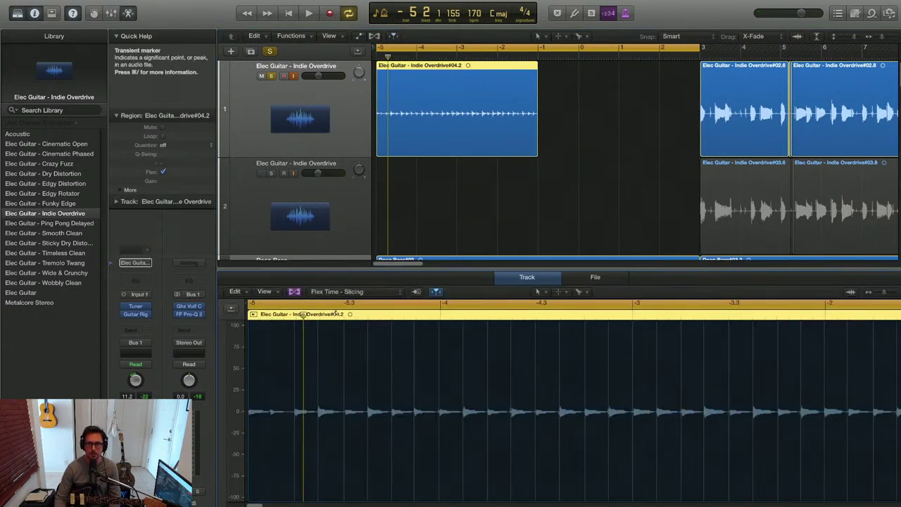
Quantize #04.2 to 1/16 Note and copy it to start at bar -1
left_click(169, 145)
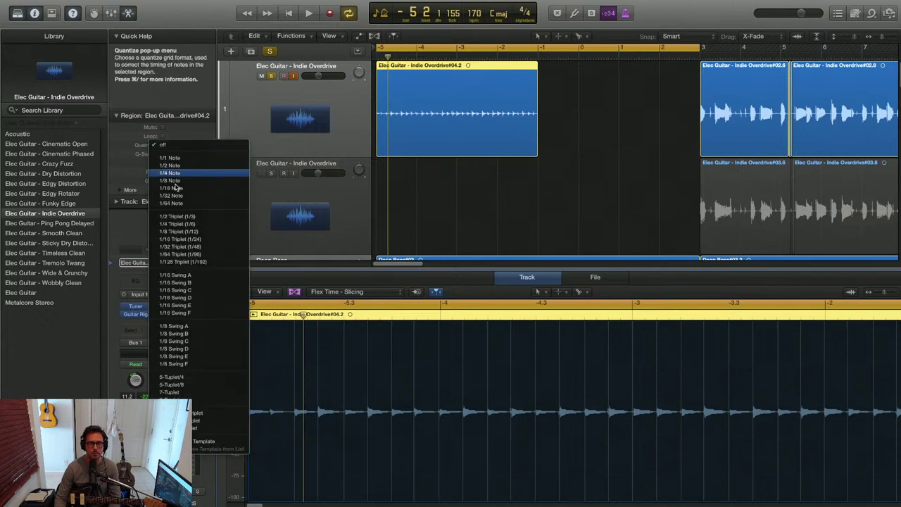
left_click(176, 197)
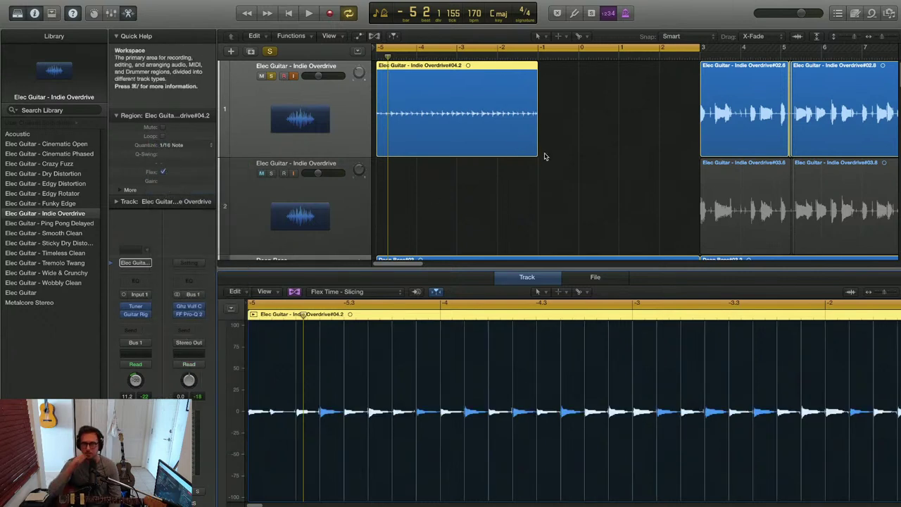
left_click_drag(464, 120, 626, 126)
Shrink the track lanes and solo the second guitar track
key("super+Up")
key("super+Up")
left_click(346, 166)
left_click(271, 154)
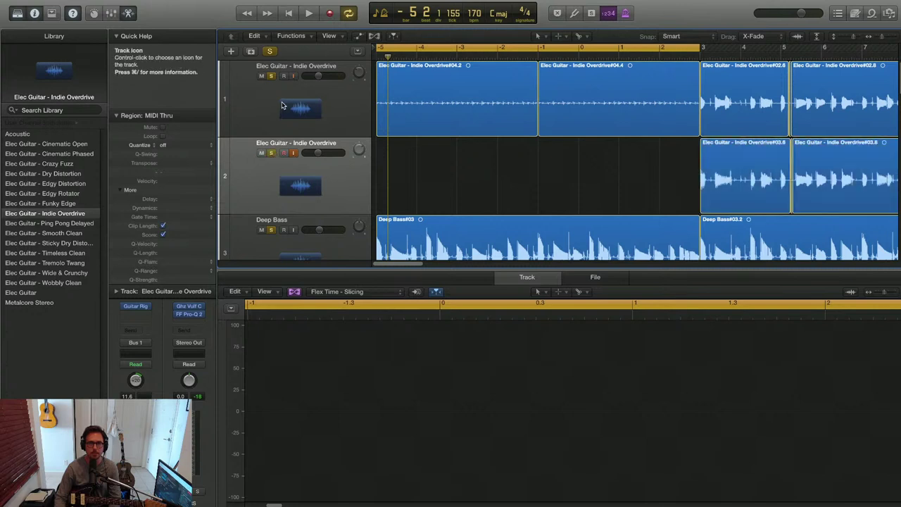
Record a take on track 2, discard take #05, and capture fresh take #06
key("space")
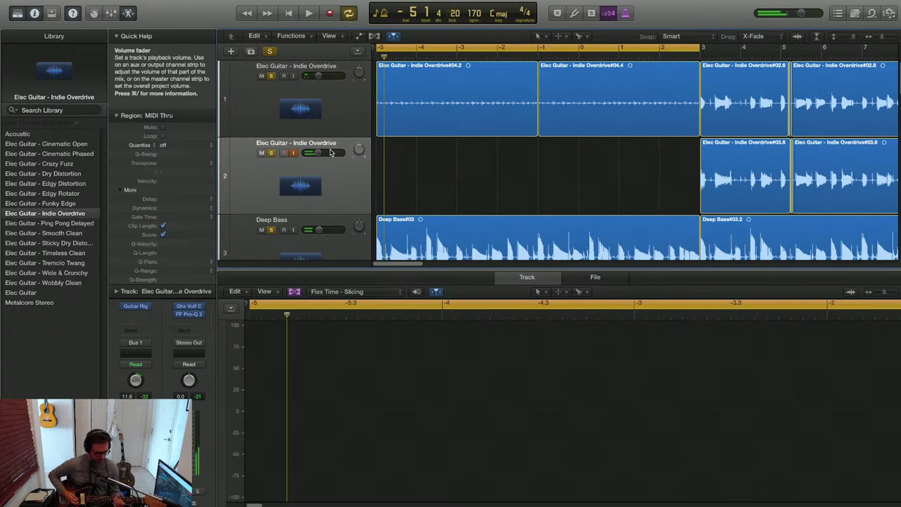
key("r")
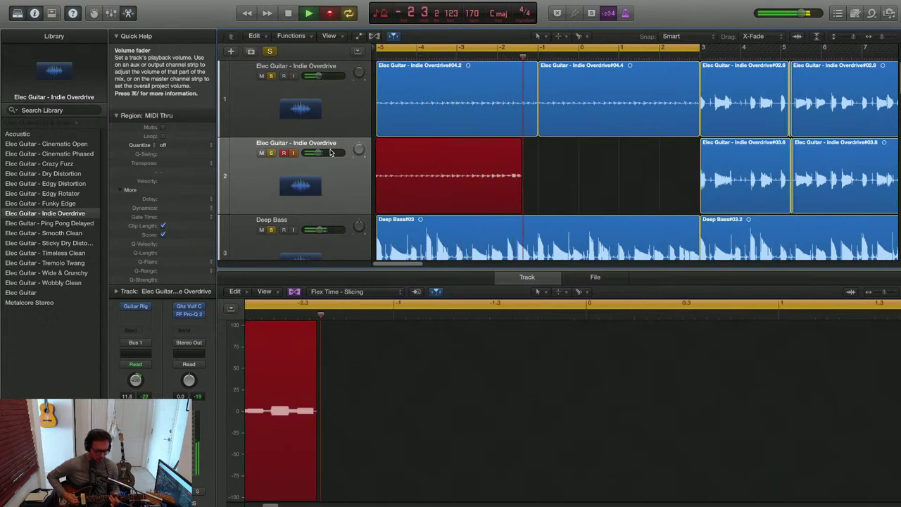
key("space")
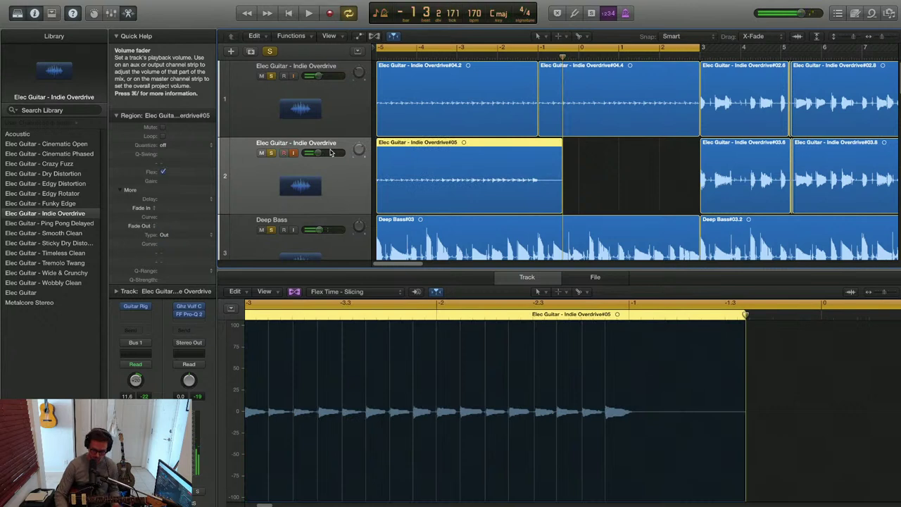
key("Delete")
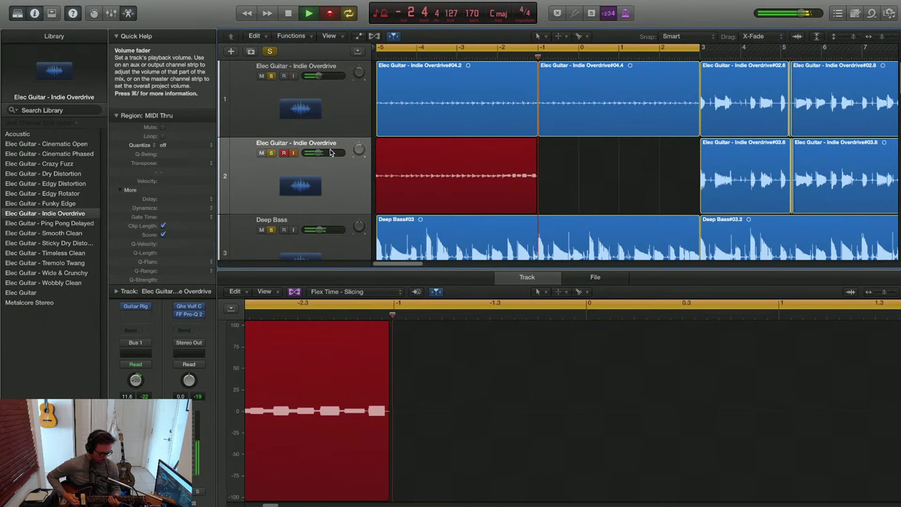
key("space")
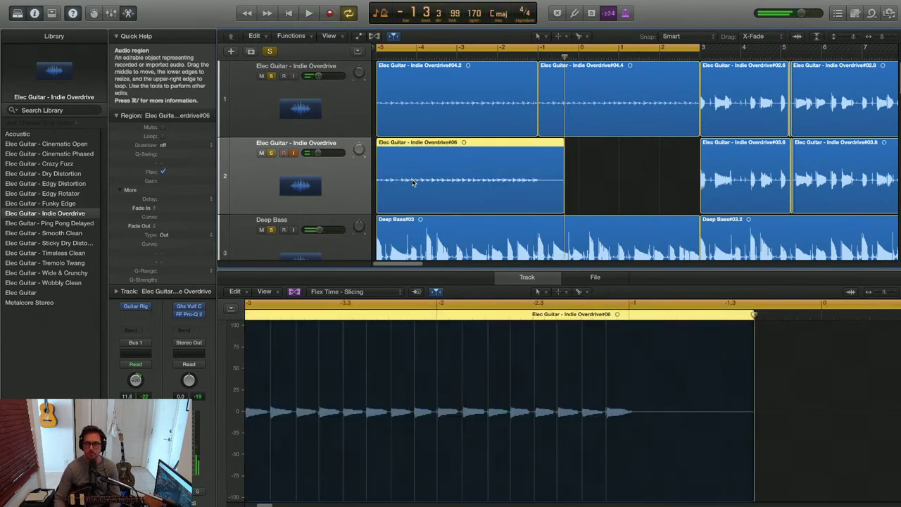
Shorten take #06, audition it, then zoom in and trim its end exactly to bar -1
left_click_drag(562, 208, 532, 206)
key("space")
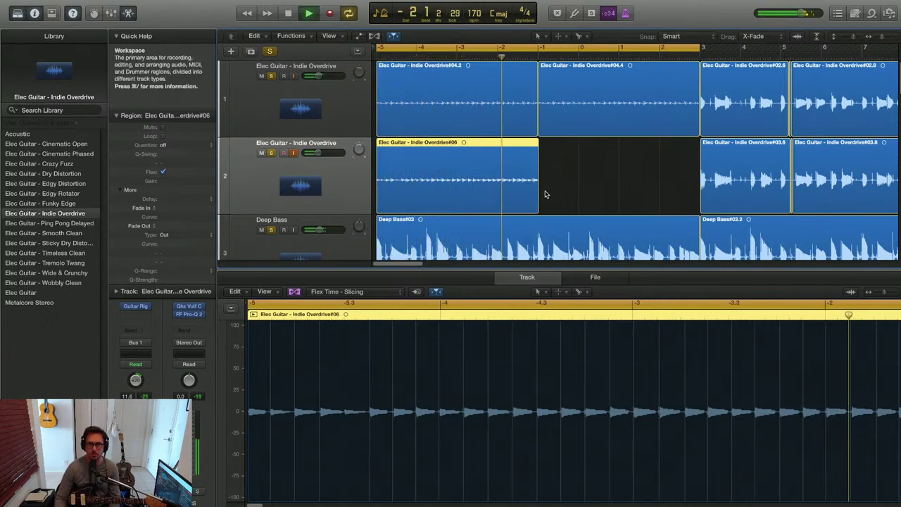
key("space")
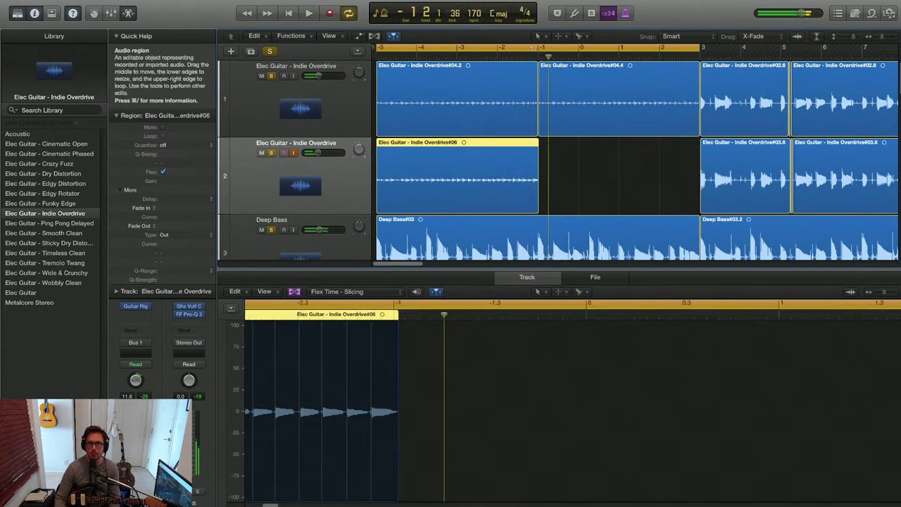
left_click(537, 58)
key("super+Right")
key("super+Right")
key("super+Right")
key("super+Right")
key("super+Right")
key("super+Down")
key("super+Right")
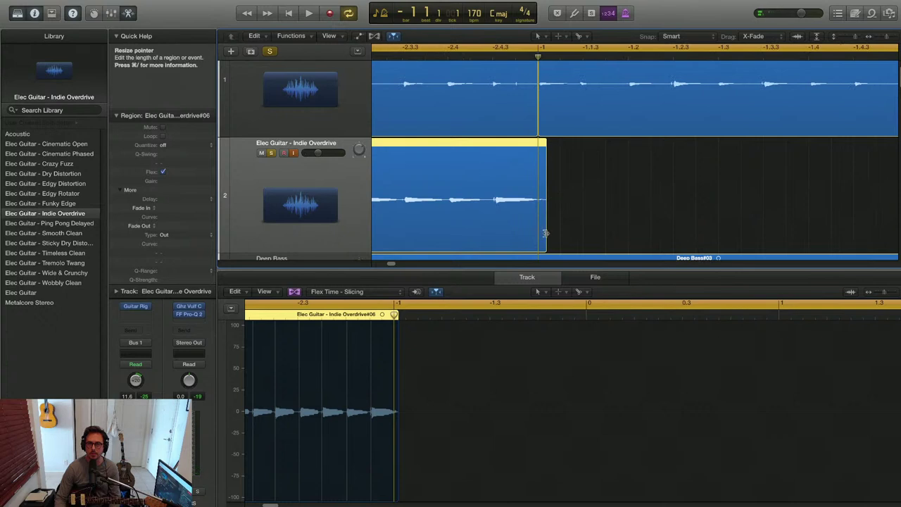
left_click_drag(545, 233, 537, 235)
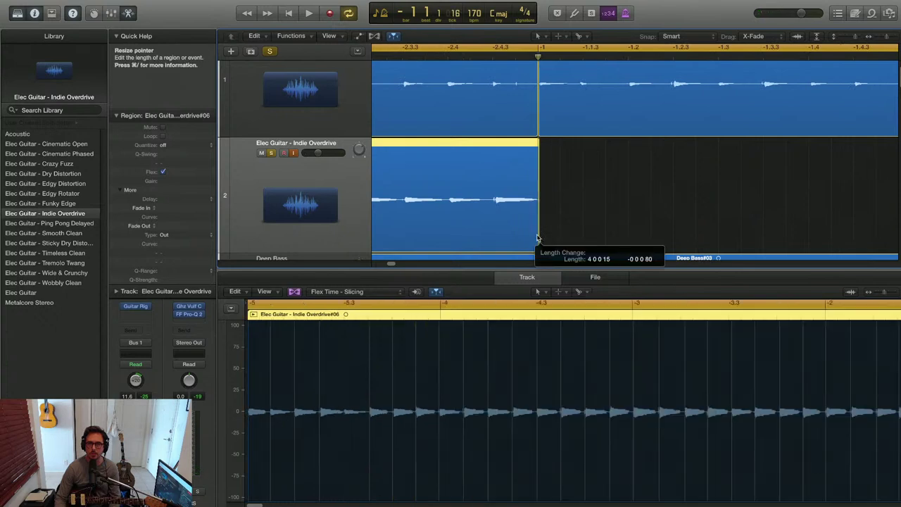
Clear all solos, mute track 2, and audition track 1's guitar soloed
left_click(271, 52)
left_click(262, 153)
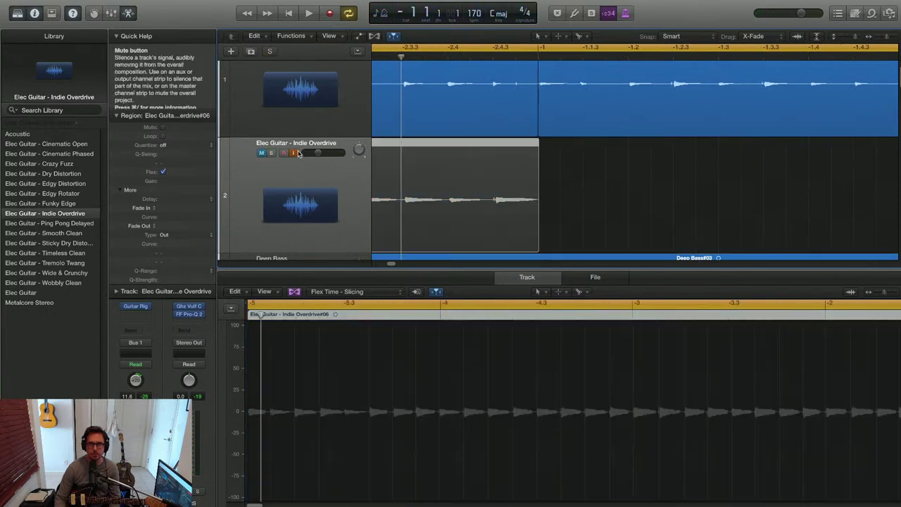
key("super+Left")
key("space")
key("super+Up")
key("super+Up")
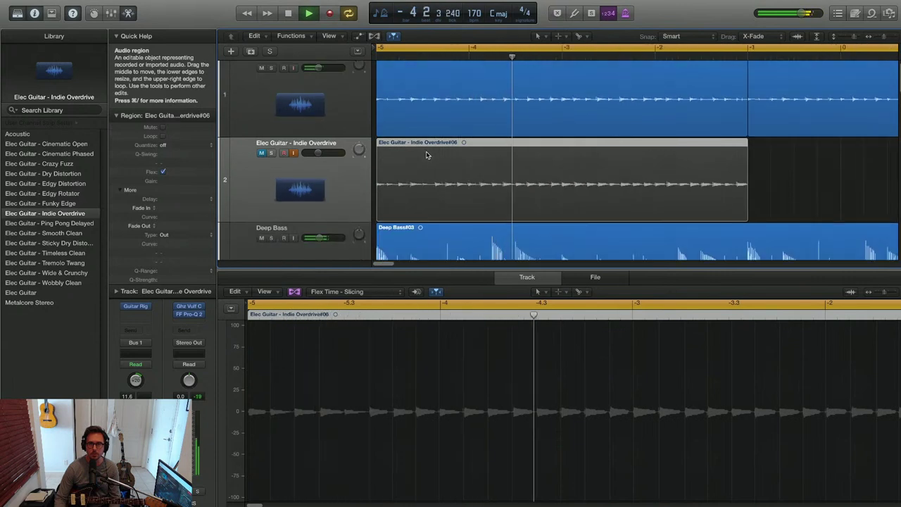
scroll(427, 155, "right", 3)
left_click(271, 68)
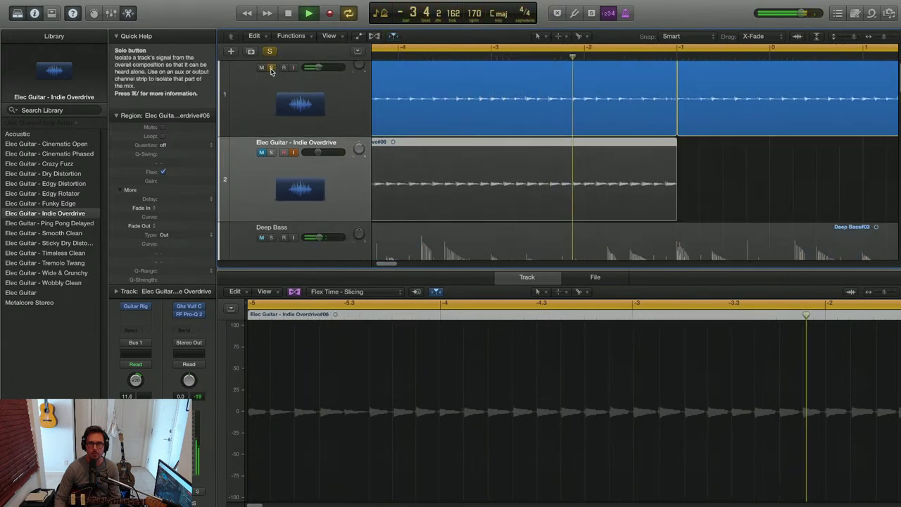
key("space")
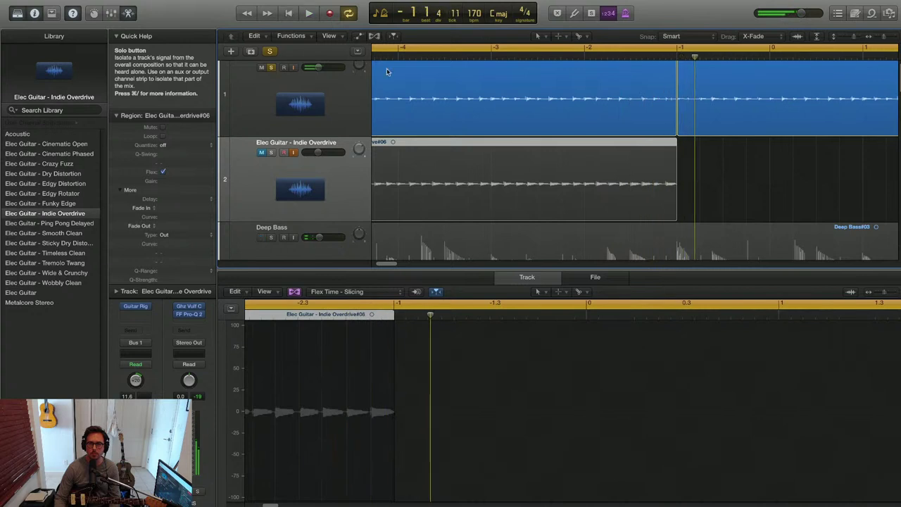
Trim track 1's region #04.2 to end at bar -1 and add a short fade-out
scroll(505, 84, "up", 1)
left_click(677, 56)
key("super+Right")
key("super+Right")
left_click_drag(674, 140, 641, 136)
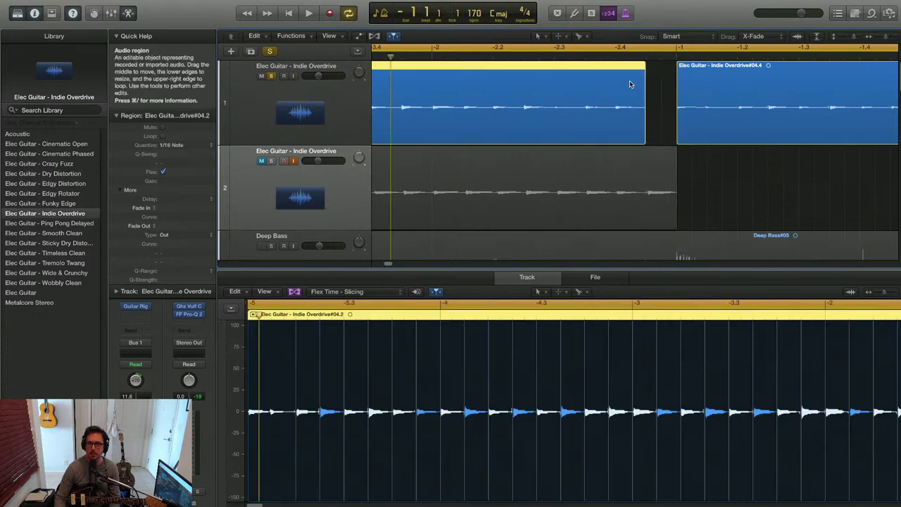
key("space")
key("super+Left")
key("super+Left")
key("super+Left")
key("super+Left")
left_click_drag(555, 66, 548, 69)
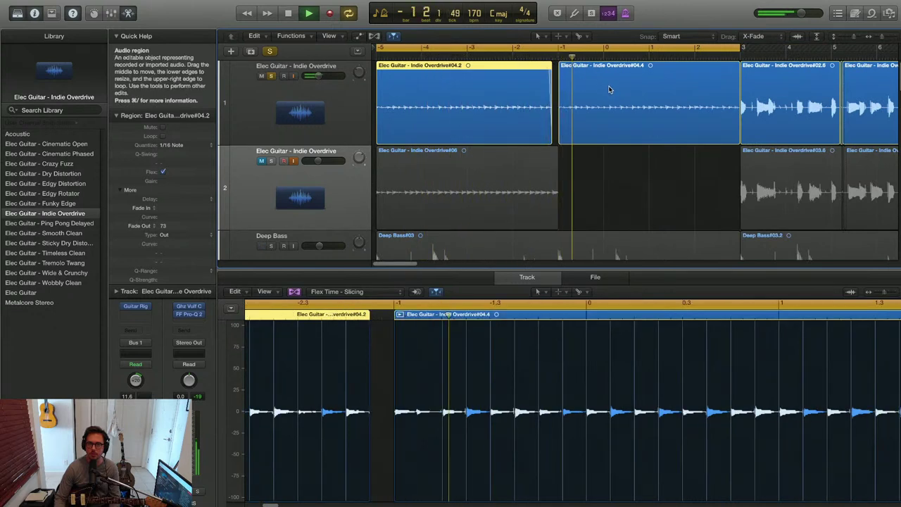
key("space")
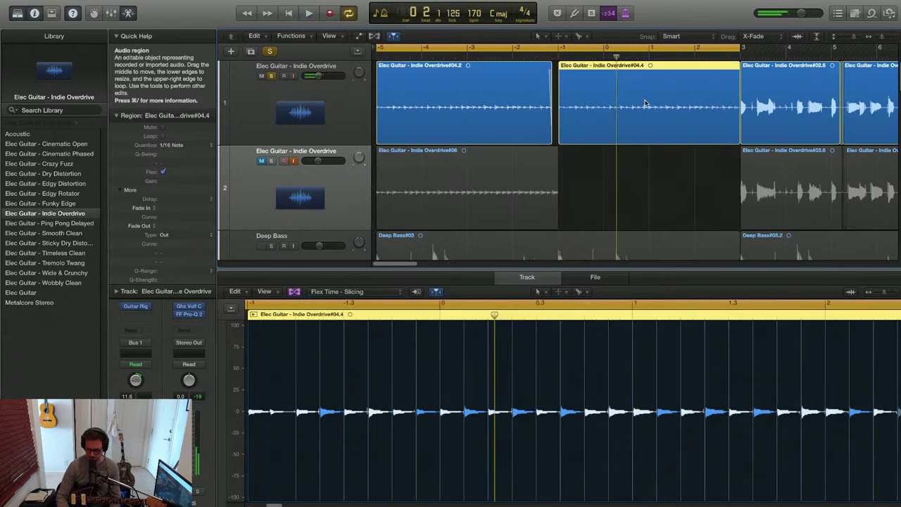
Replace #04.4 with a new copy of #04.2, and copy take #06 to the right
key("Delete")
left_click_drag(497, 127, 658, 137)
left_click_drag(503, 198, 686, 211)
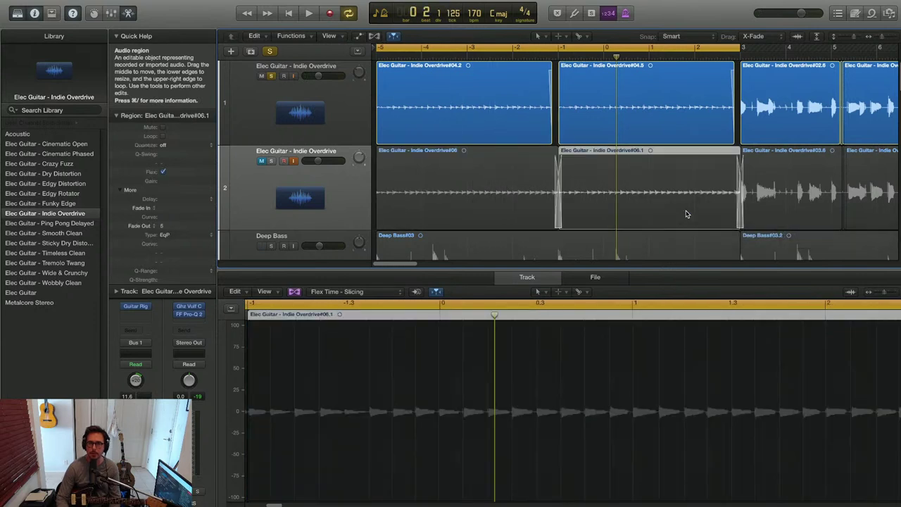
Remove the misplaced copy, quantize take #06 to 1/16 Note, and copy it as #06.2
key("Delete")
left_click(543, 195)
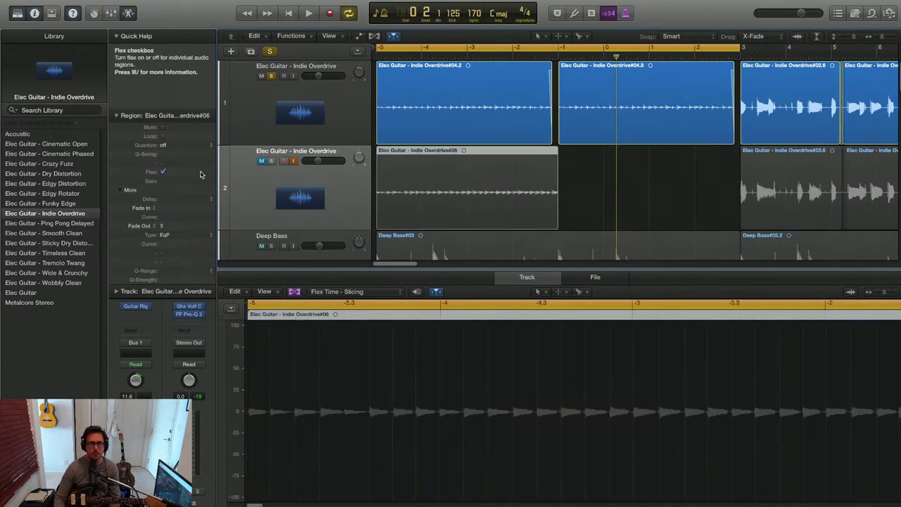
left_click(168, 146)
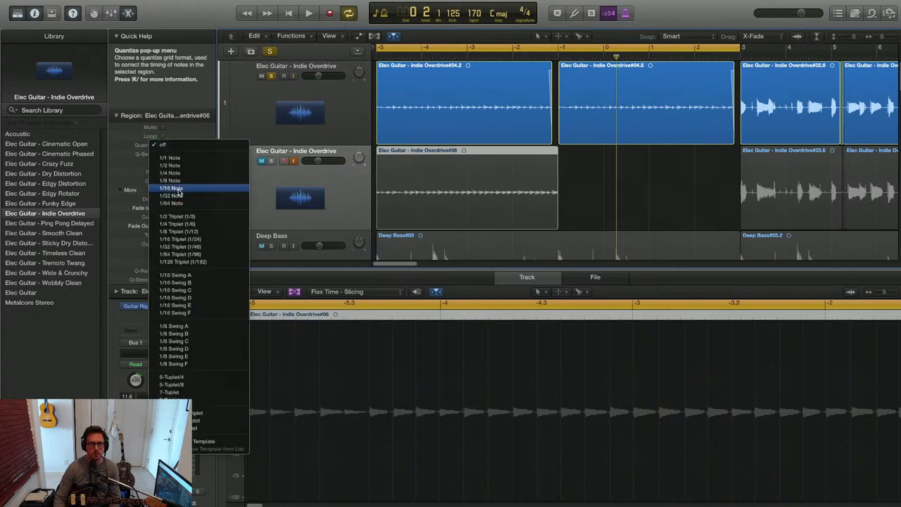
left_click(176, 185)
left_click_drag(455, 192, 638, 197)
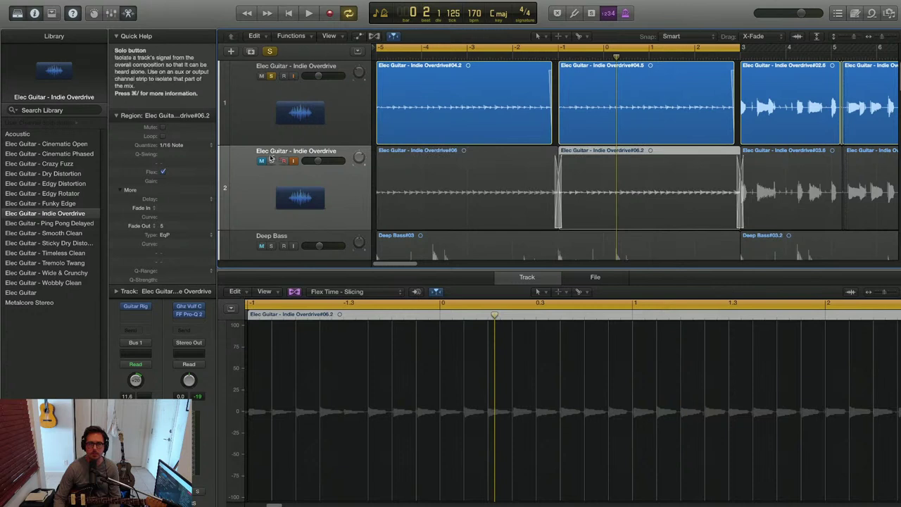
Trim the ends of #06 and #06.2 while playing back the doubled guitar section
key("space")
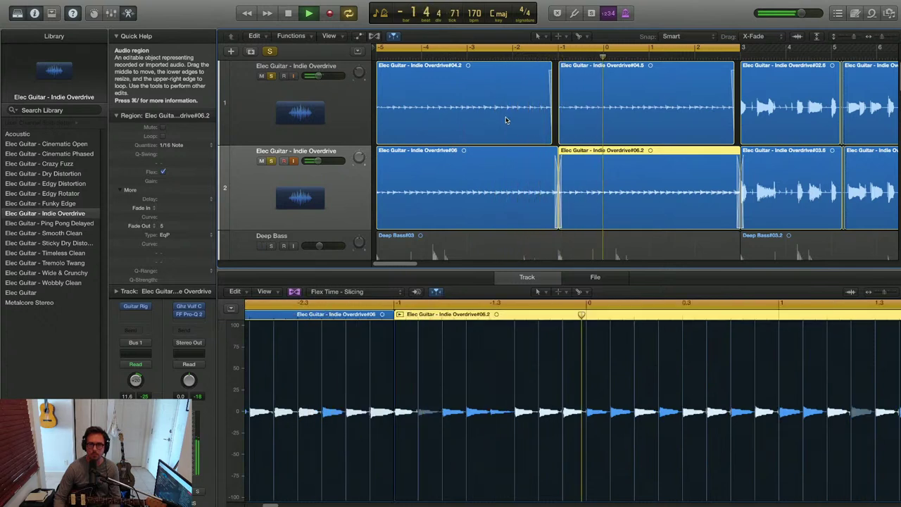
left_click_drag(554, 214, 563, 220)
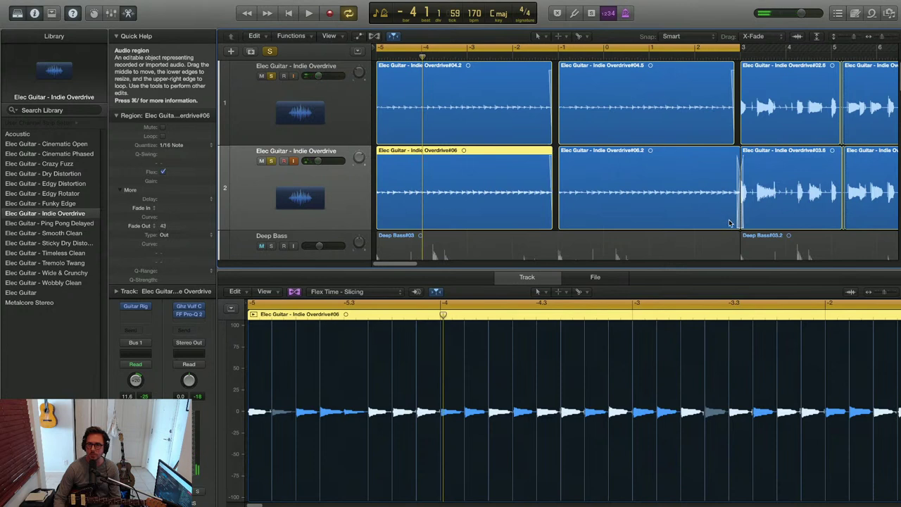
left_click_drag(736, 223, 733, 220)
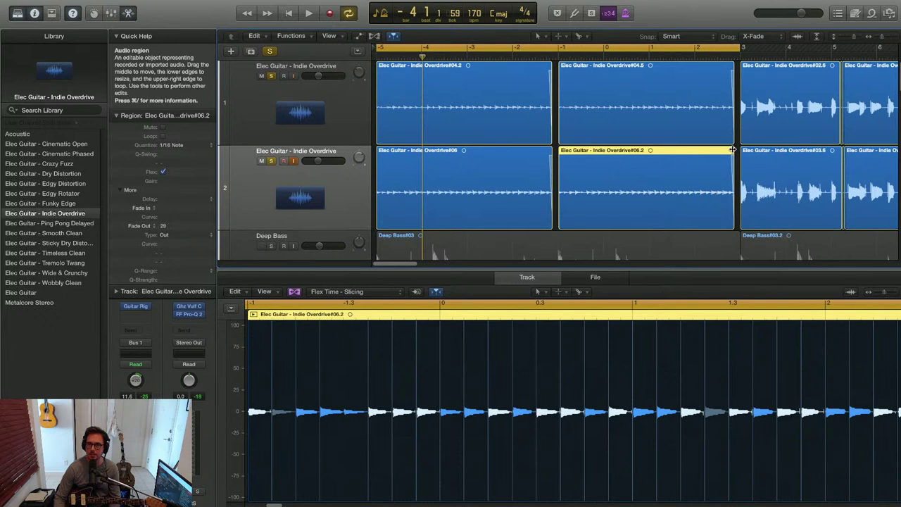
key("space")
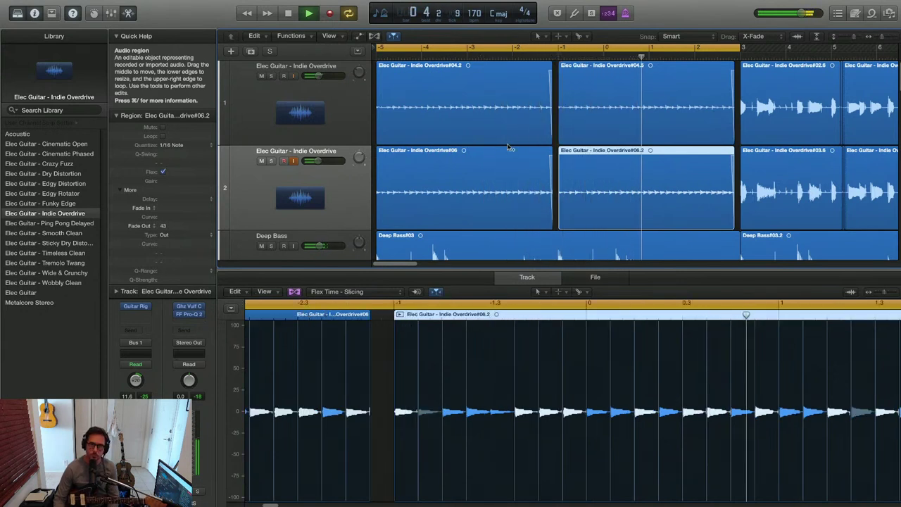
Stop playback, turn off Cycle, and select the DX 7 track
scroll(509, 144, "down", 5)
scroll(508, 147, "down", 5)
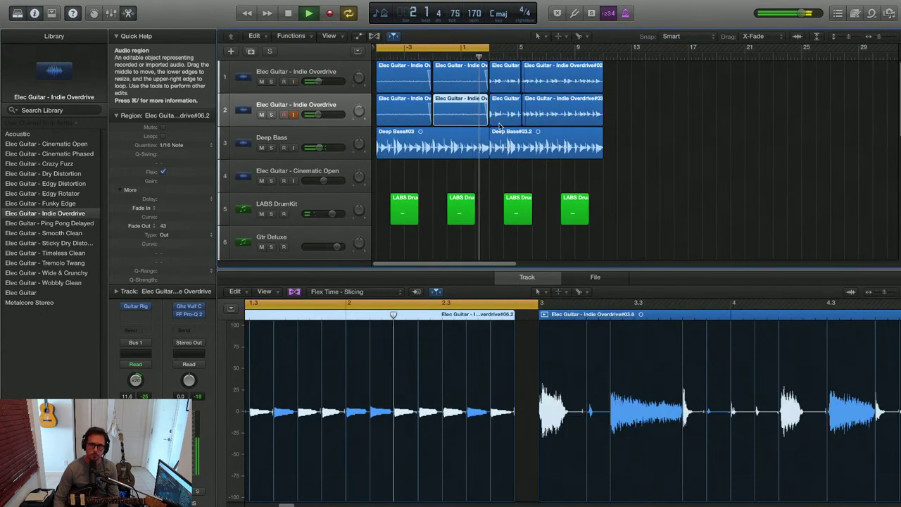
scroll(495, 113, "down", 3)
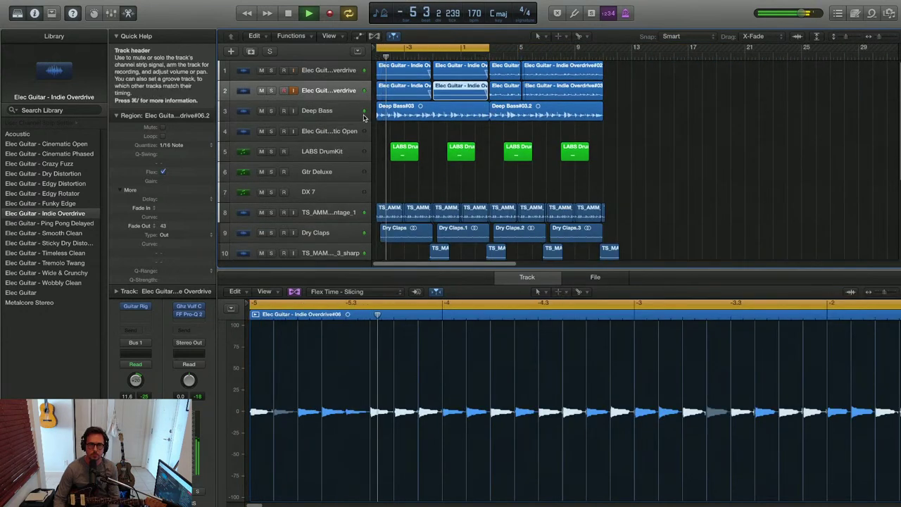
key("space")
left_click(398, 46)
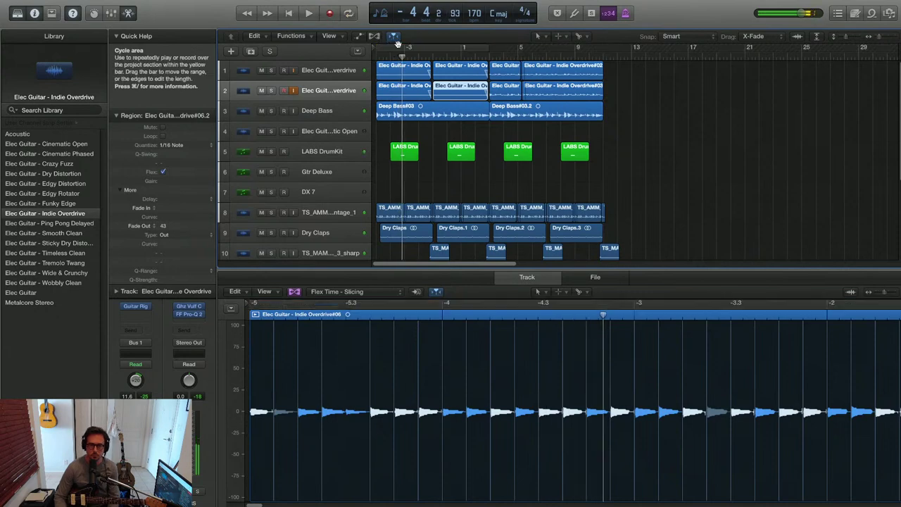
scroll(348, 144, "down", 3)
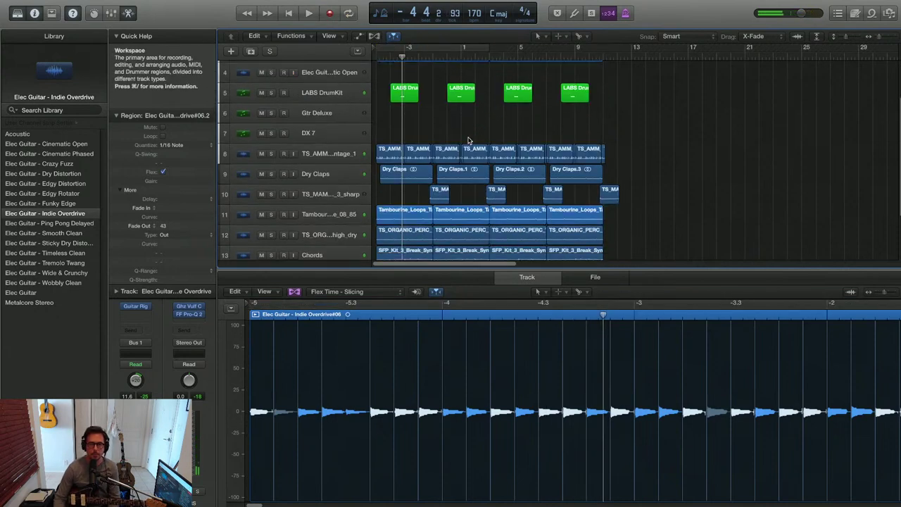
left_click(315, 135)
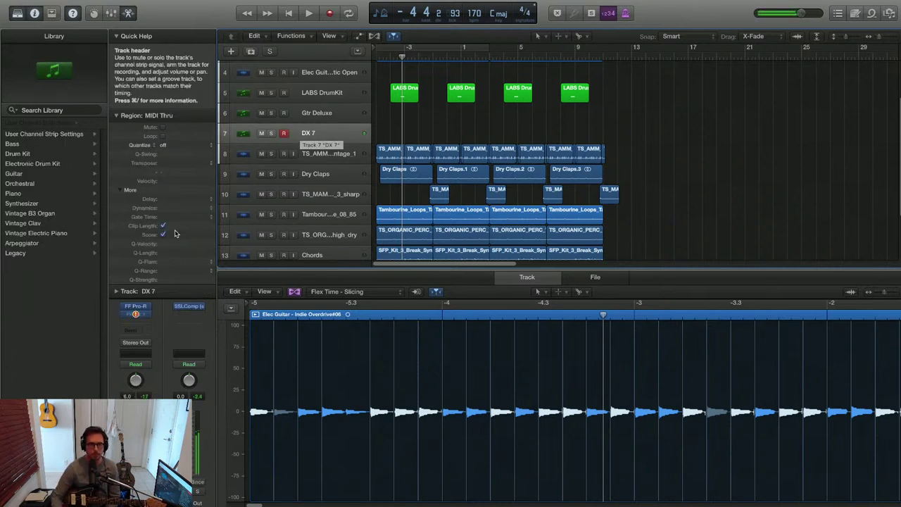
Set the DX 7 track's Pro-Q 3 and FF Pro-R effect slots to No Plug-in
left_click(116, 115)
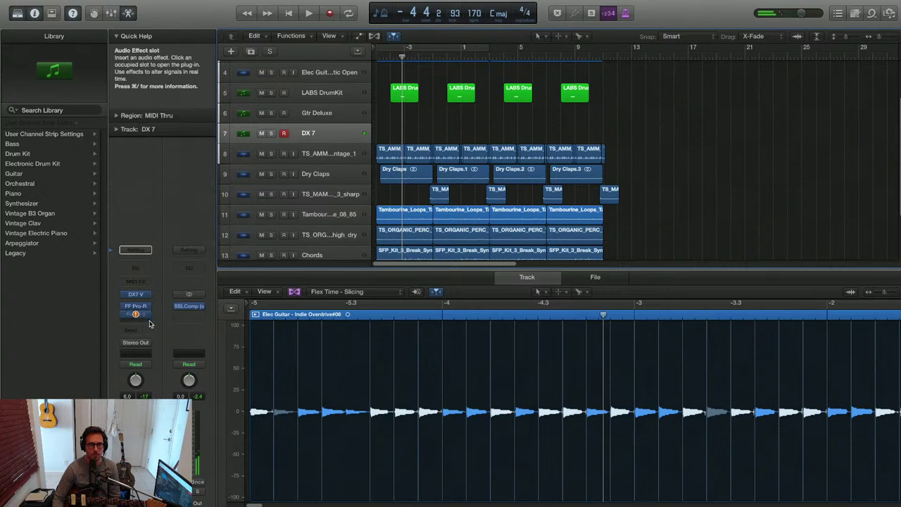
left_click(146, 315)
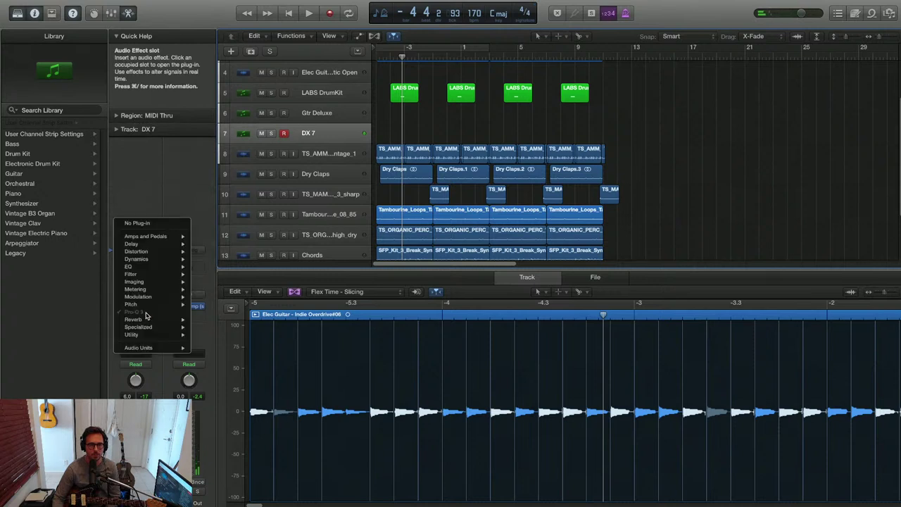
left_click(144, 223)
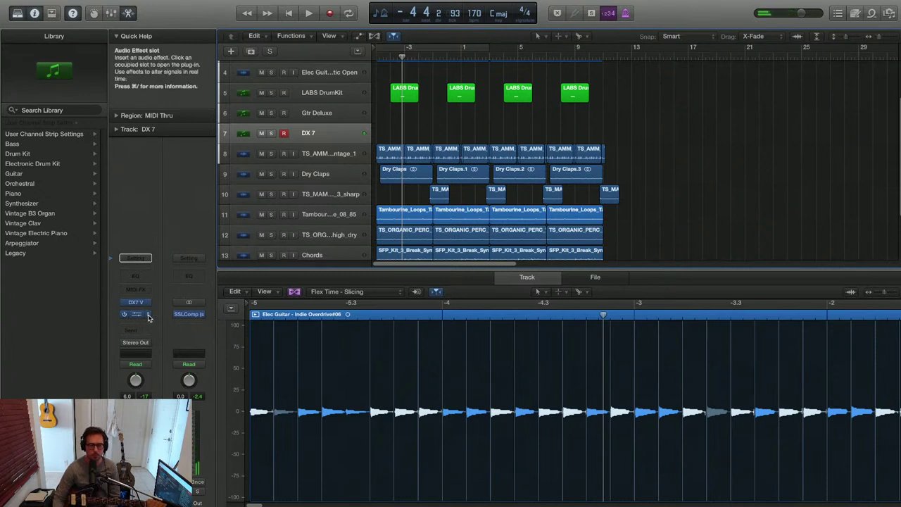
left_click(148, 316)
left_click(148, 325)
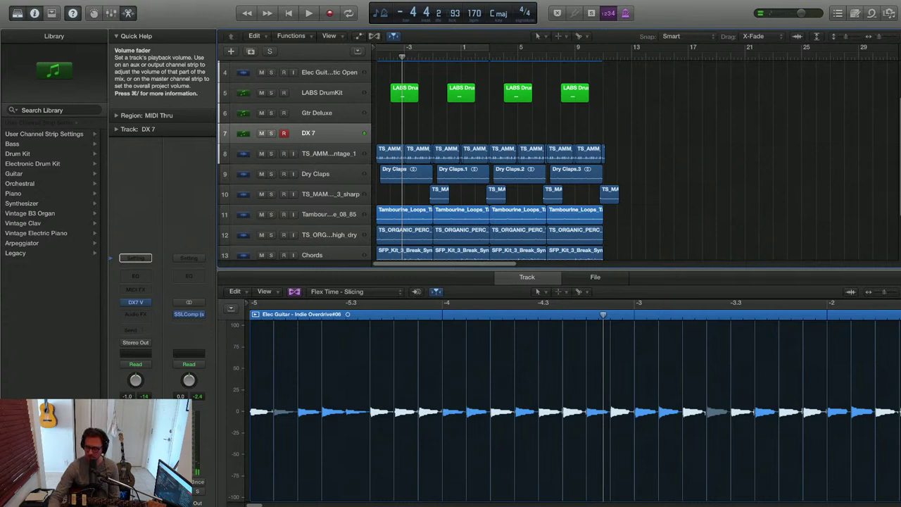
Audition the arrangement and turn cycle playback back on
key("space")
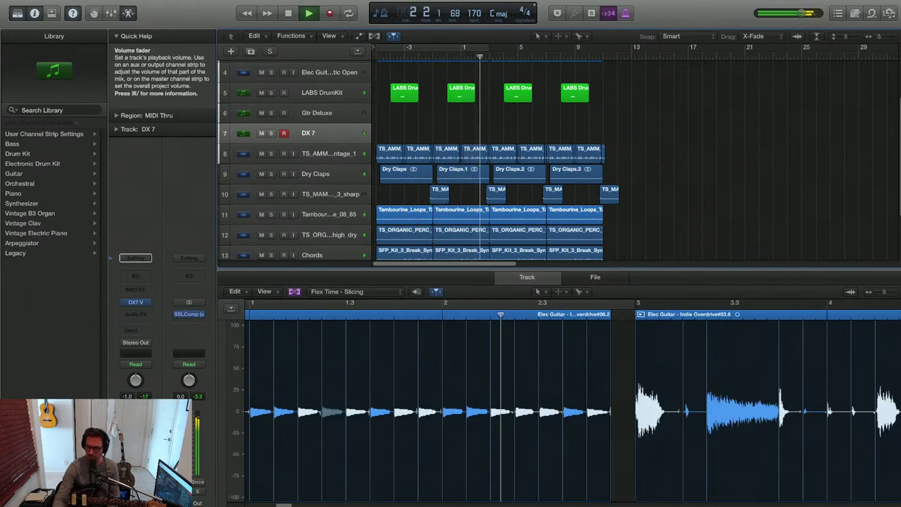
key("space")
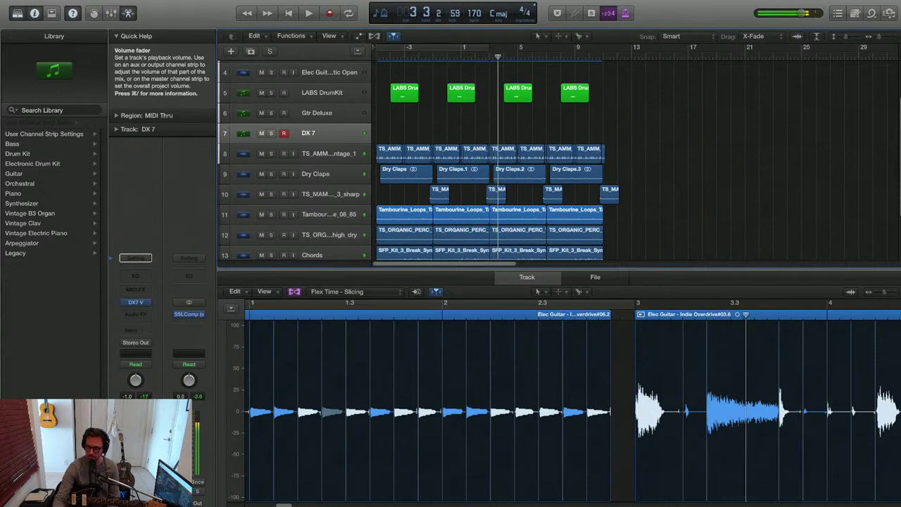
key("space")
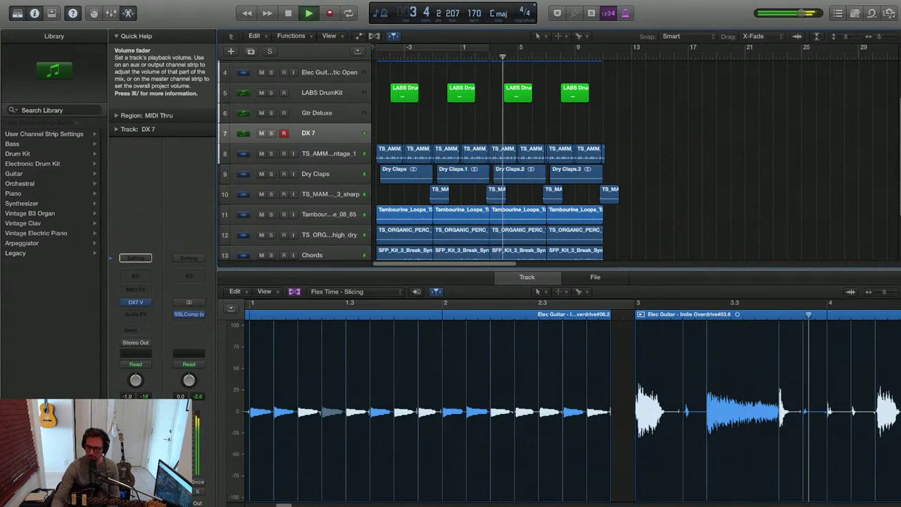
key("space")
key("c")
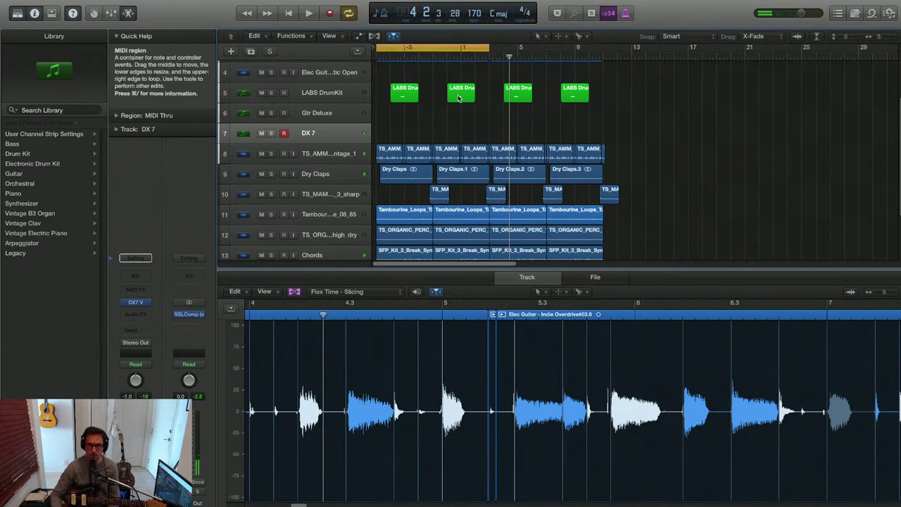
Fit all 15 tracks, cycle the opening bars, audition them, and start recording on DX 7
key("super+Up")
key("super+Up")
key("super+Up")
key("super+Up")
key("super+Up")
key("super+Right")
scroll(525, 103, "left", 1)
left_click_drag(439, 49, 501, 52)
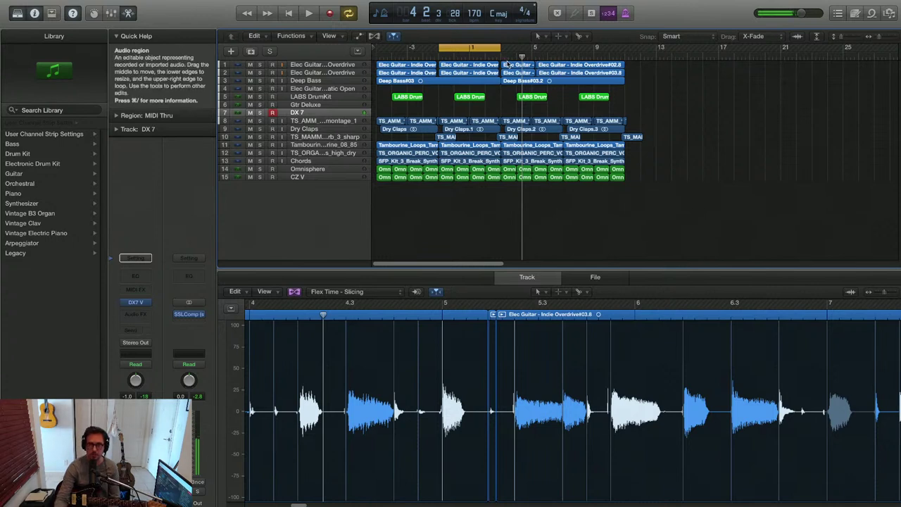
key("space")
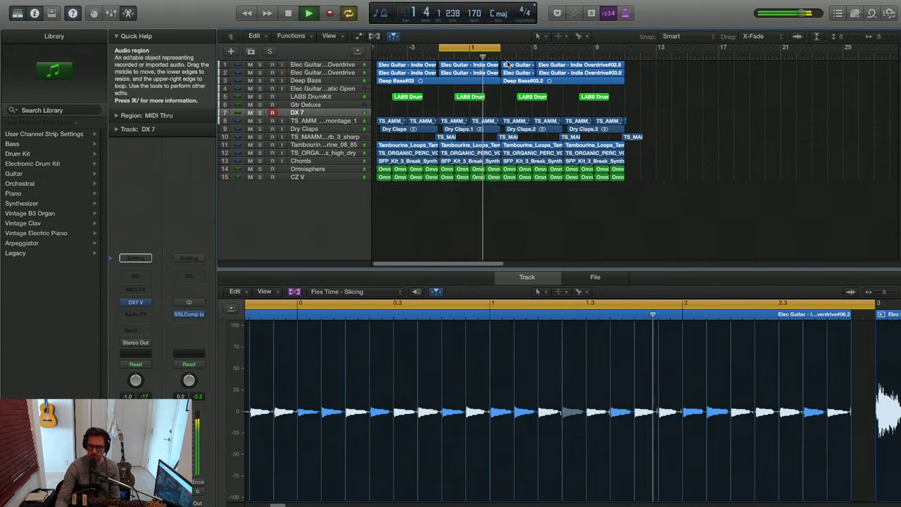
key("space")
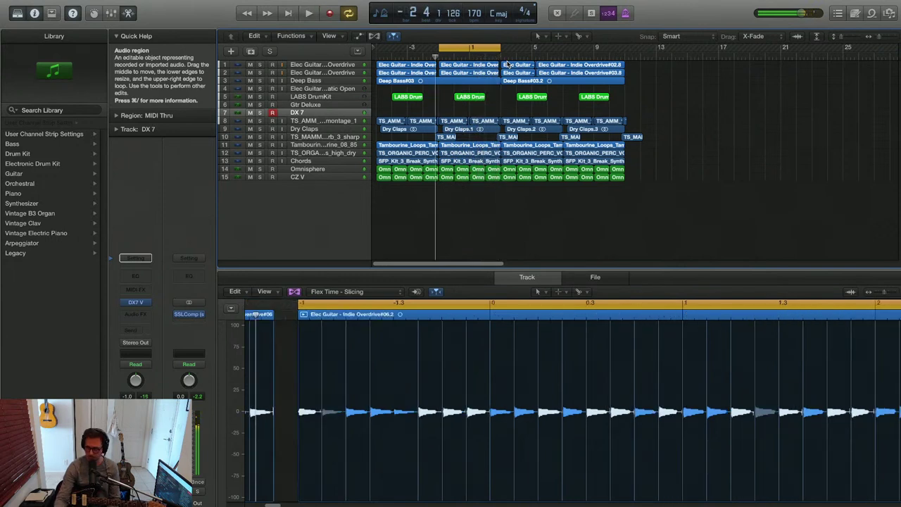
key("space")
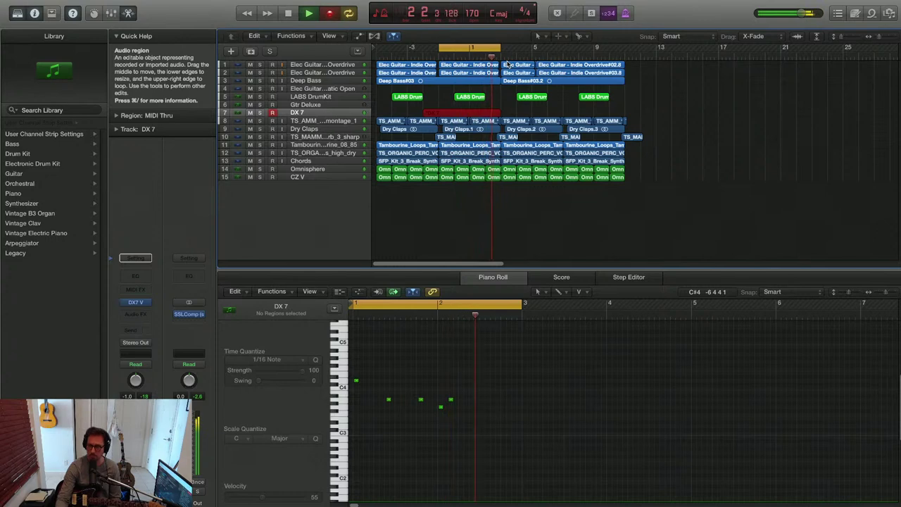
Stop recording the DX 7 take, zoom in to inspect the new region, and play it back
key("space")
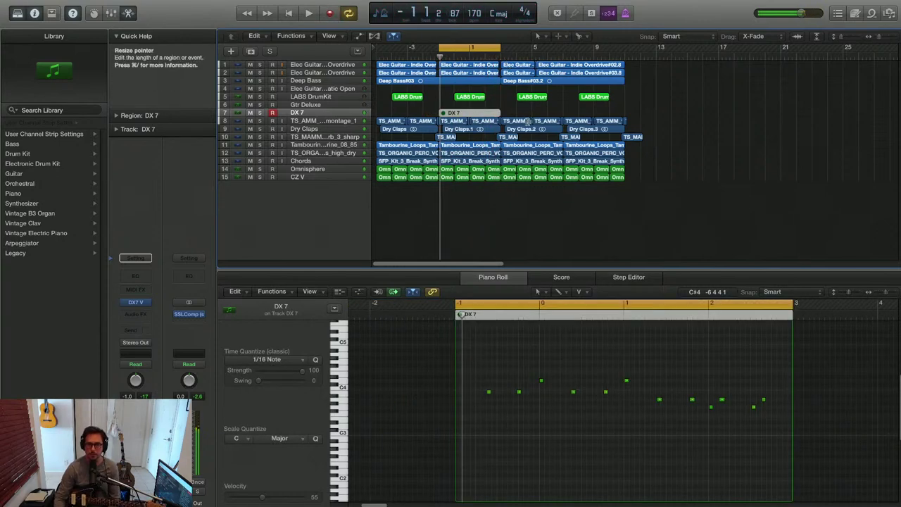
key("super+Right")
key("super+Right")
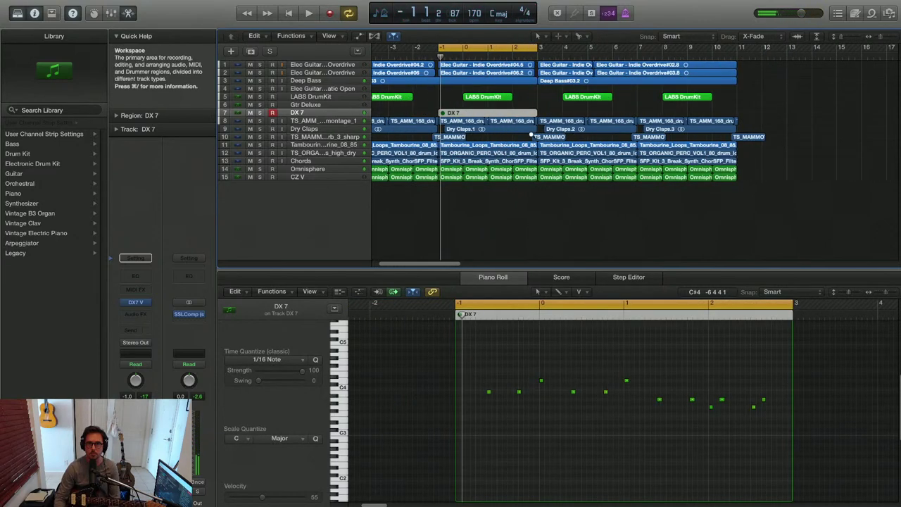
key("super+Down")
key("super+Down")
key("super+Left")
key("super+Left")
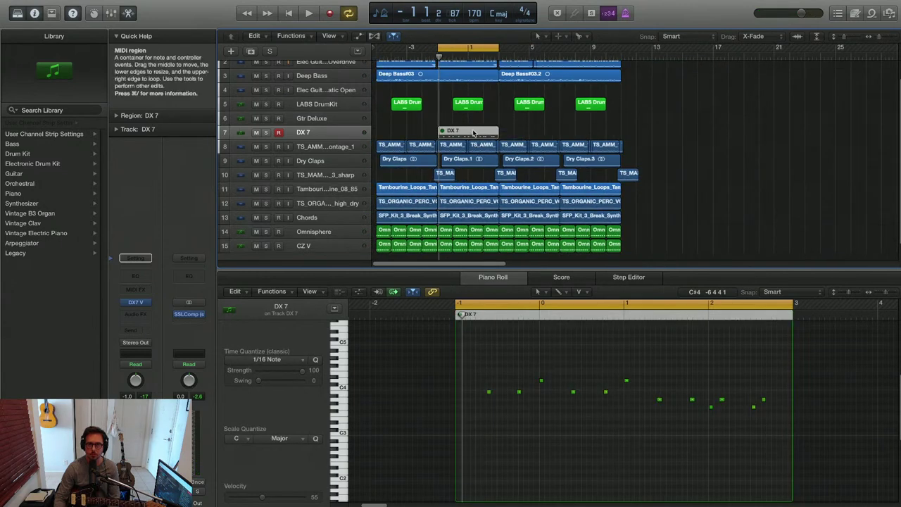
key("space")
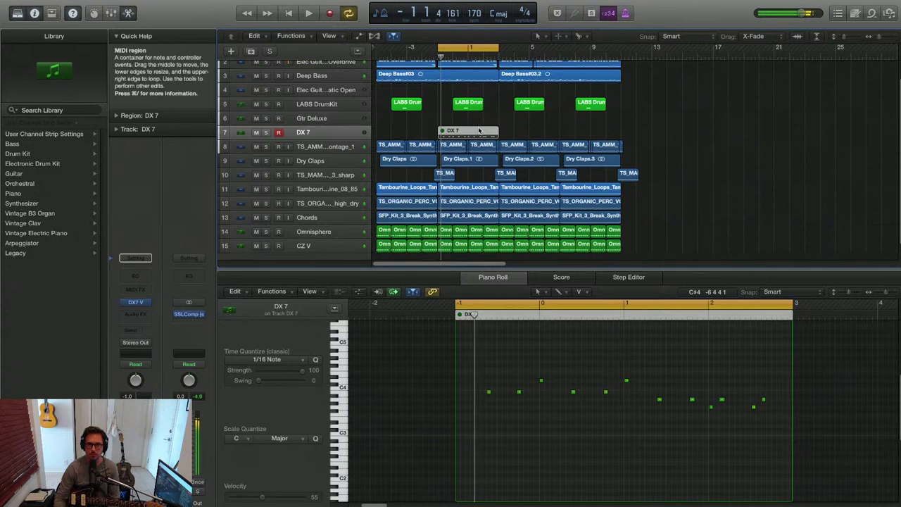
Unmute the new DX 7 region with Mute On/Off
right_click(478, 131)
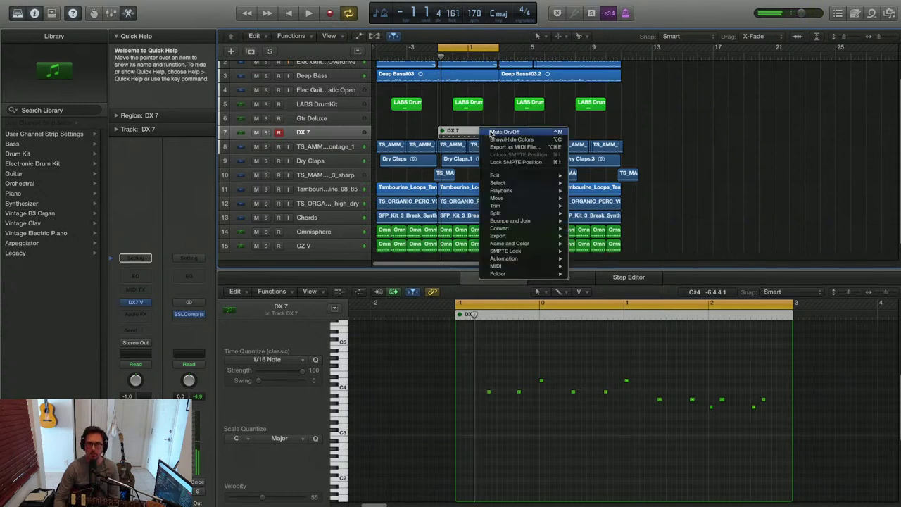
left_click(489, 132)
scroll(490, 132, "down", 1)
scroll(489, 131, "down", 1)
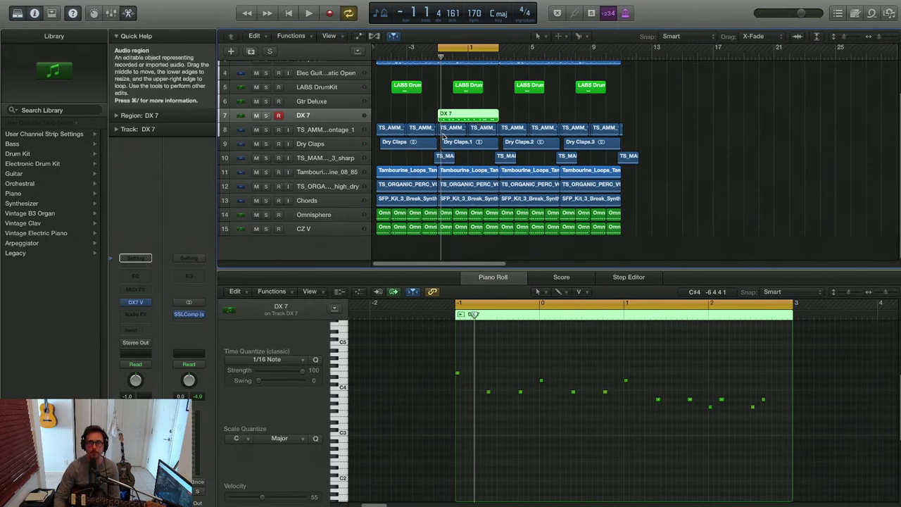
Stretch the cycle range from bar -5 to about bar 16 and play it
left_click_drag(438, 47, 380, 48)
left_click_drag(499, 48, 695, 71)
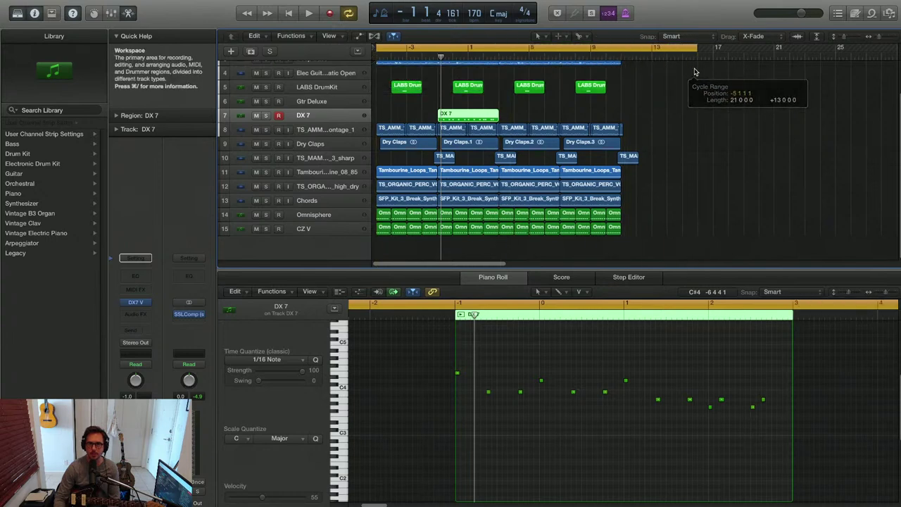
key("super+Up")
key("super+Up")
key("super+Left")
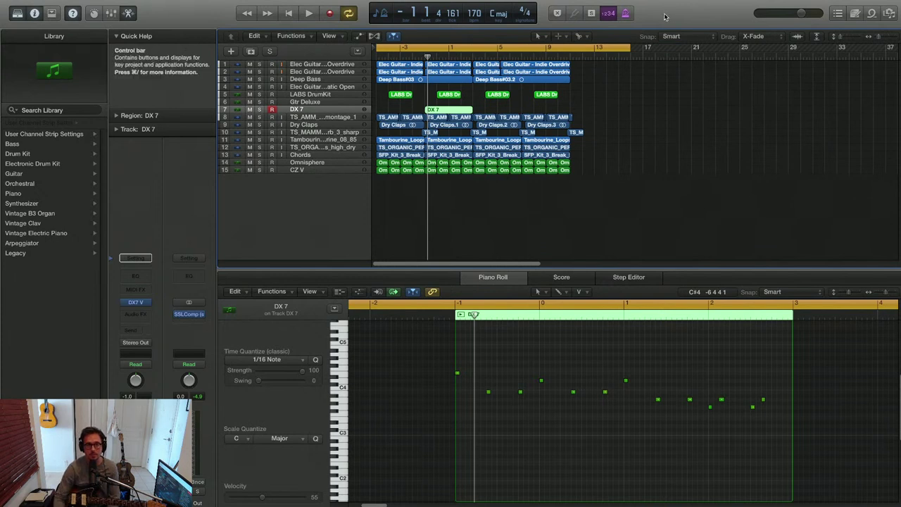
key("space")
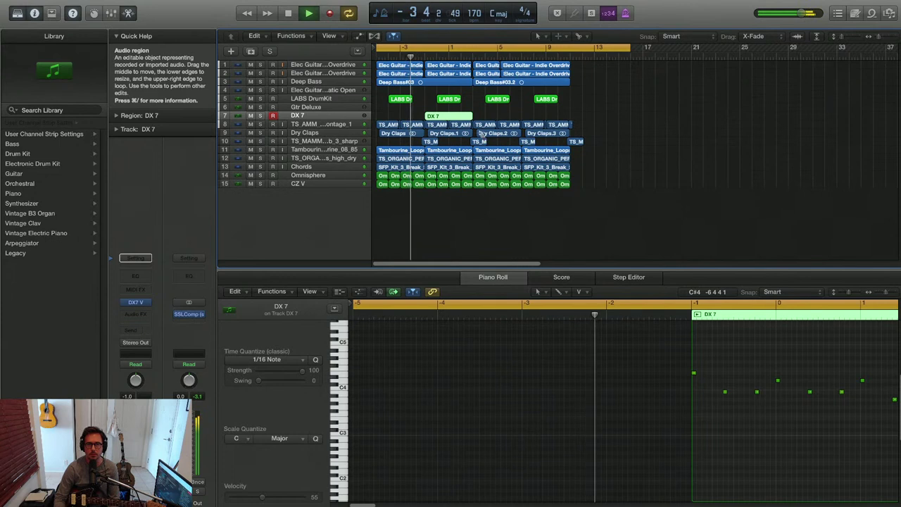
Move the DX 7 region to bar 5 and the Elec Guitar regions to bar 13
key("space")
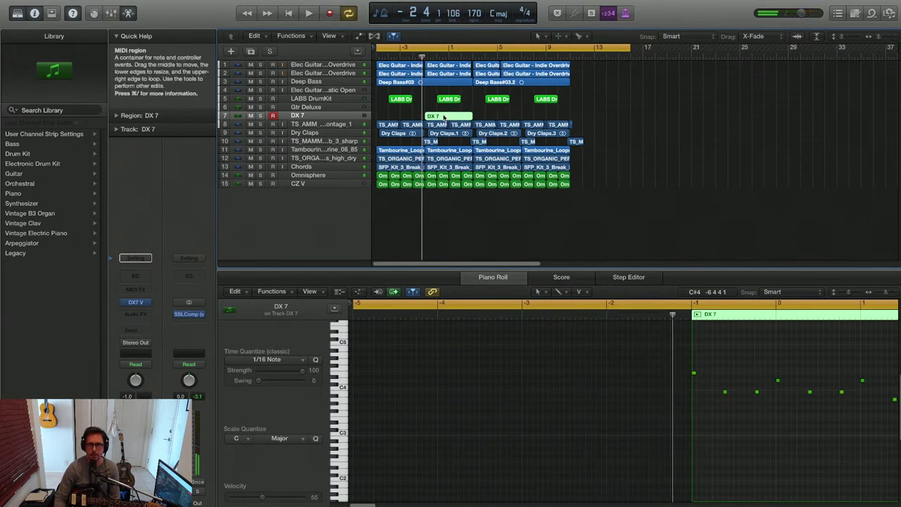
left_click_drag(444, 117, 494, 119)
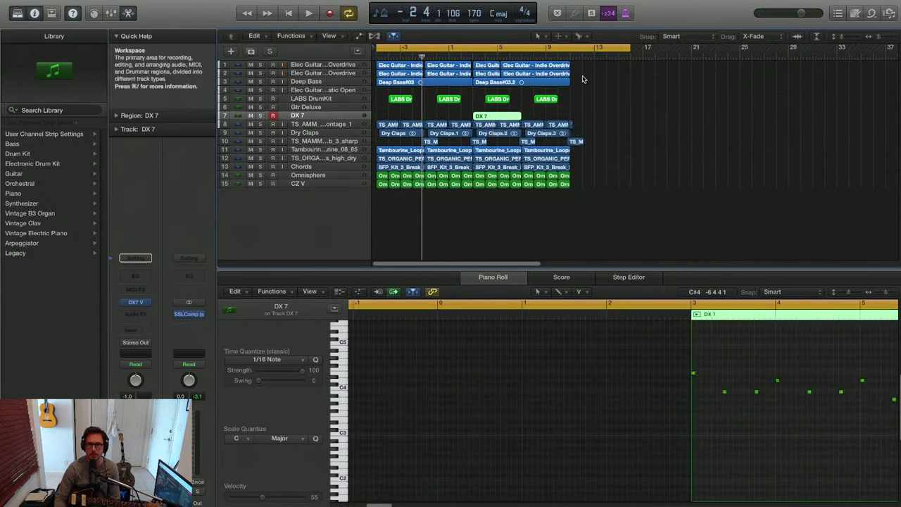
left_click_drag(583, 73, 486, 65)
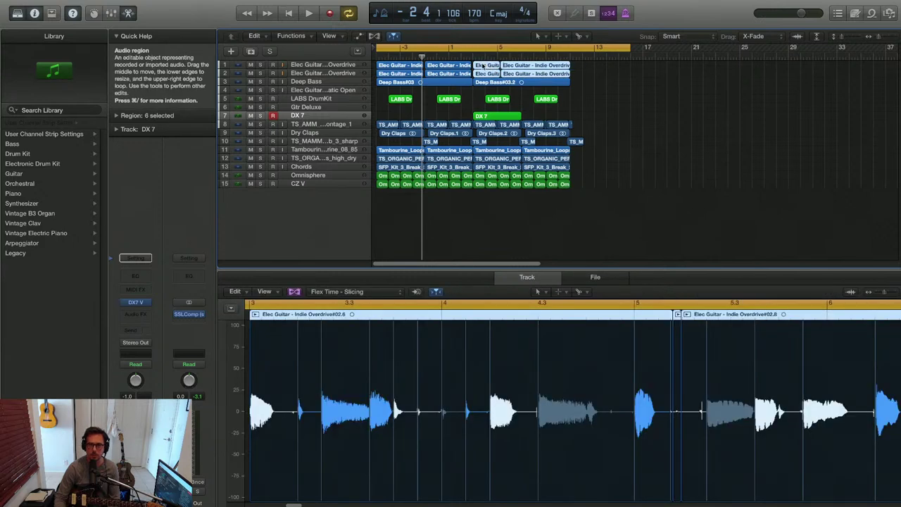
left_click_drag(502, 67, 578, 67)
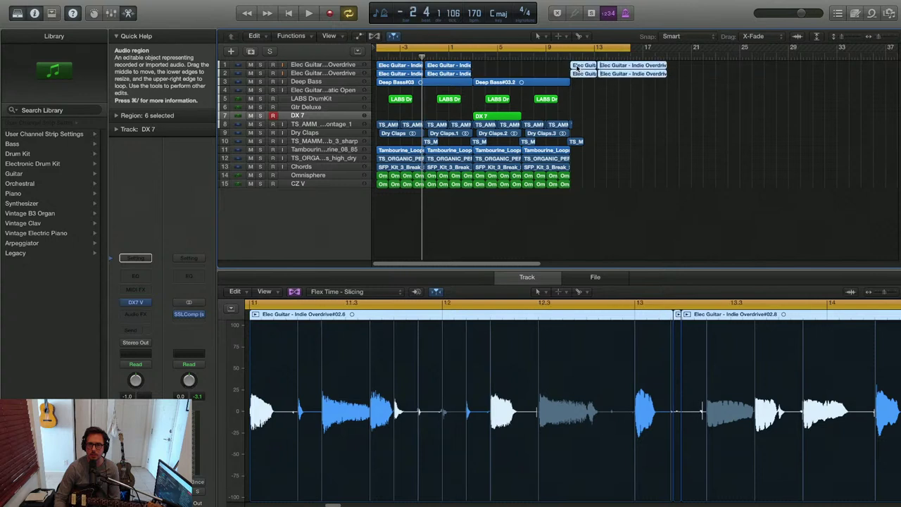
mouse_move(498, 69)
left_mouse_down()
mouse_move(391, 67)
mouse_move(490, 66)
left_mouse_up()
Delete the opening Omnisphere and CZ V regions
scroll(516, 106, "up", 4)
scroll(516, 105, "down", 4)
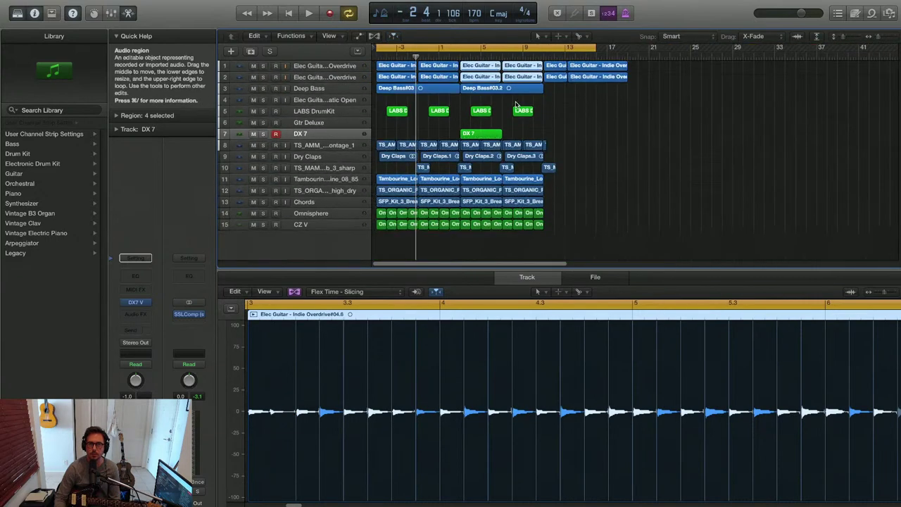
scroll(515, 117, "up", 2)
scroll(513, 156, "down", 3)
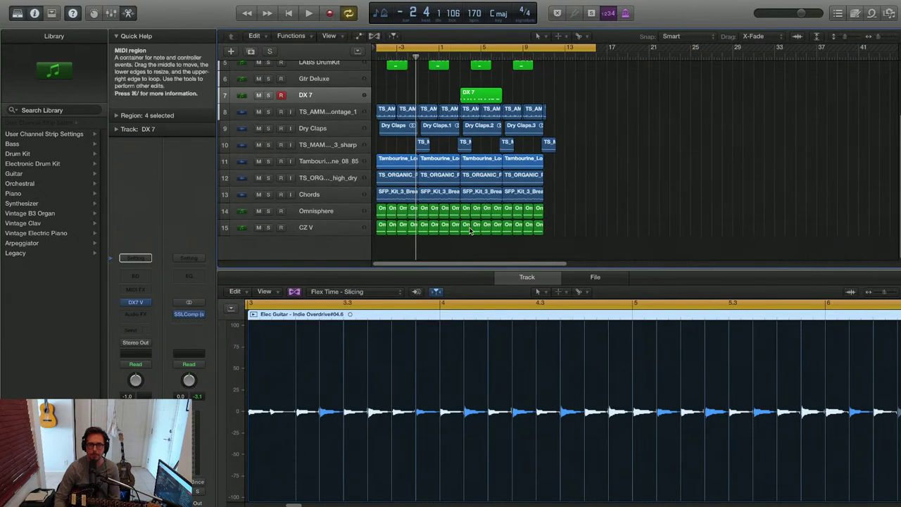
left_click_drag(456, 241, 372, 211)
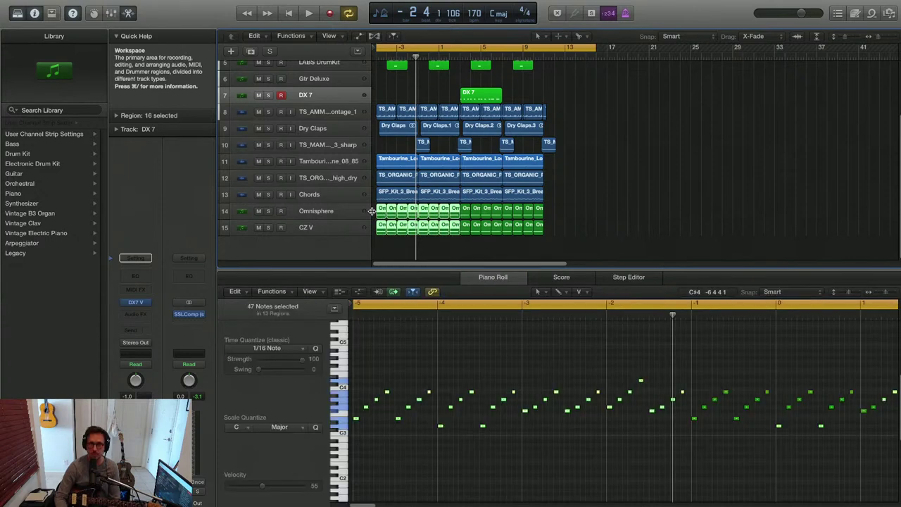
key("Delete")
Delete the early Tambourine and TS_ORGANIC regions and replay from the cycle start
key("super+Up")
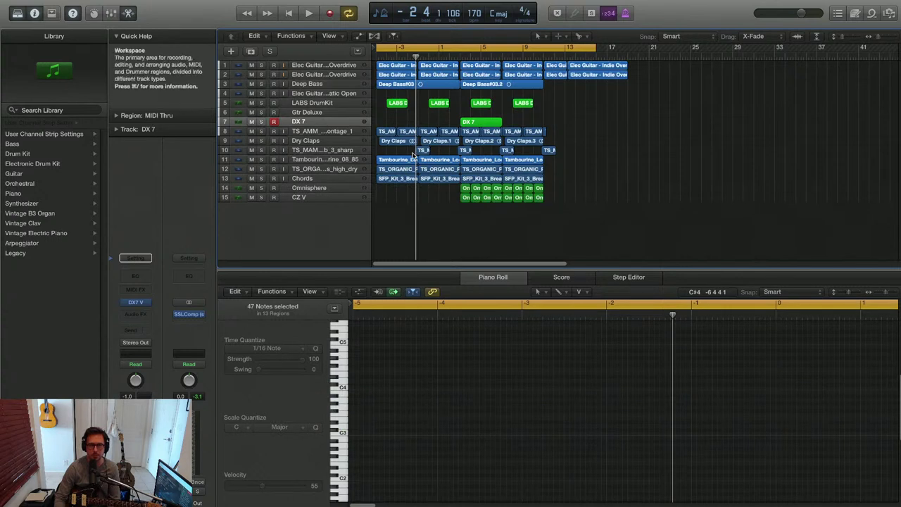
left_click(387, 161)
left_click(432, 162, "shift")
left_click(432, 169, "shift")
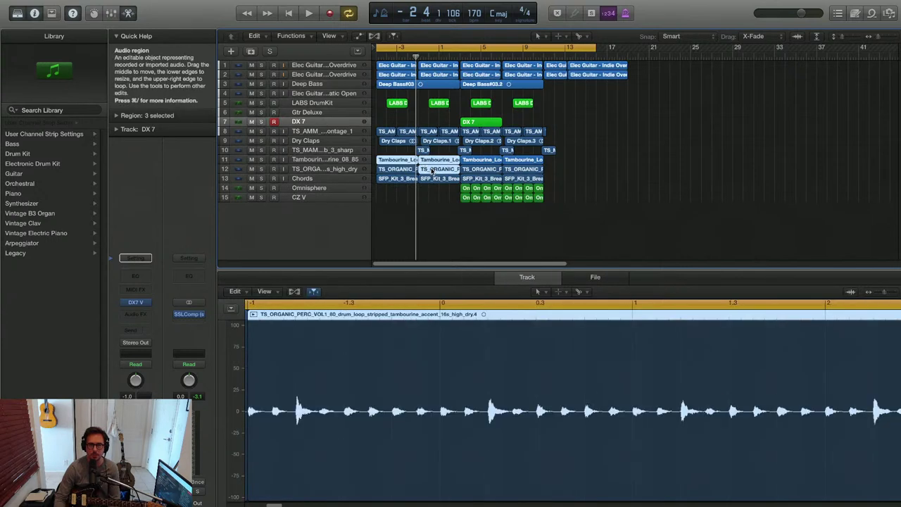
left_click(407, 171, "shift")
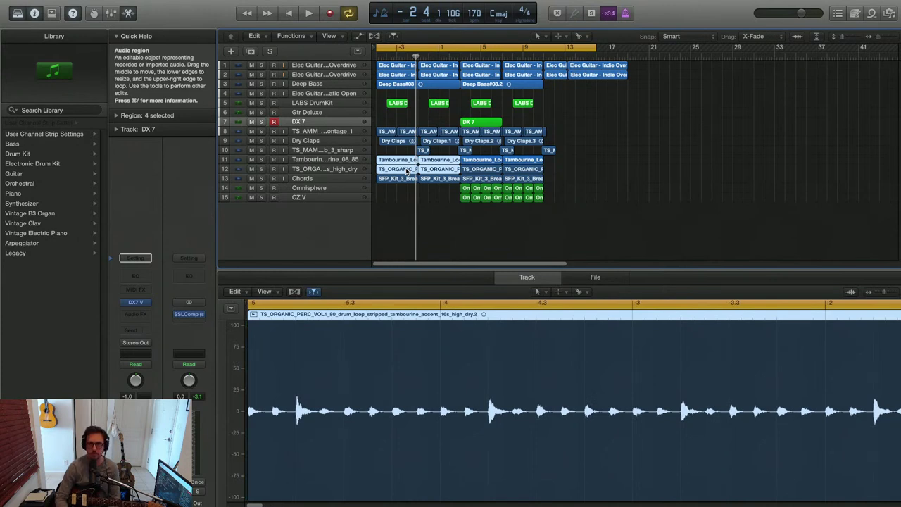
key("Delete")
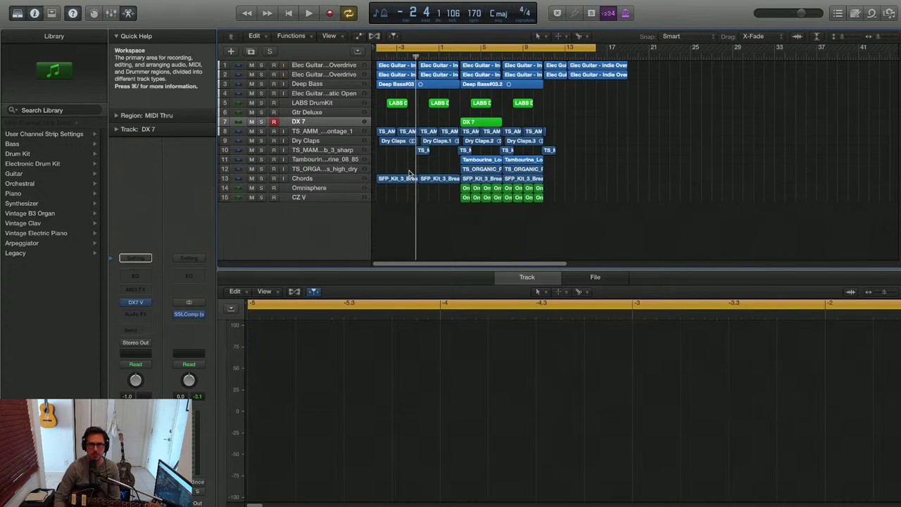
key("space")
key("super+Down")
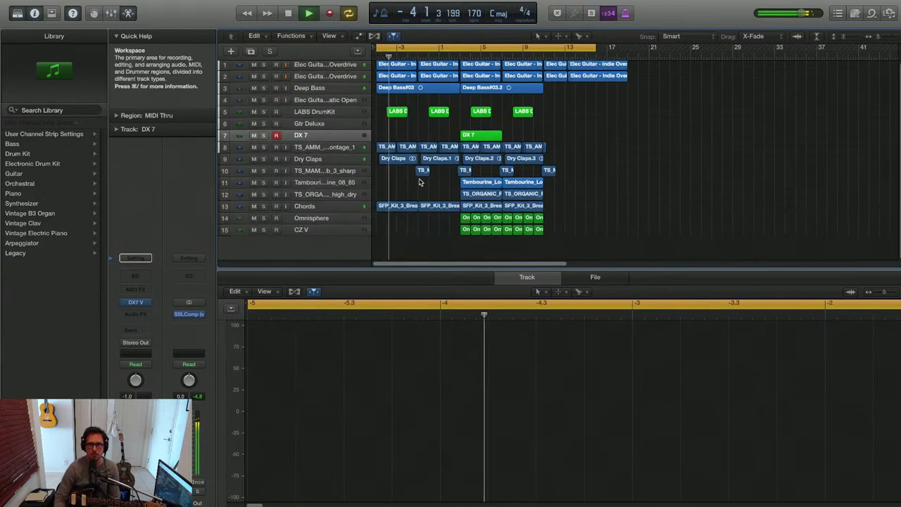
Repeat the DX 7 region right after itself and select both DX 7 regions
left_click(317, 111)
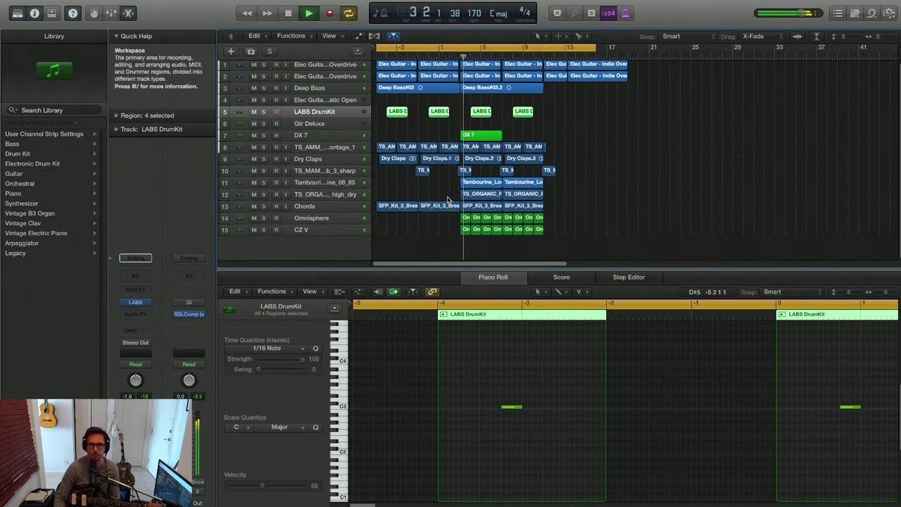
left_click(480, 135)
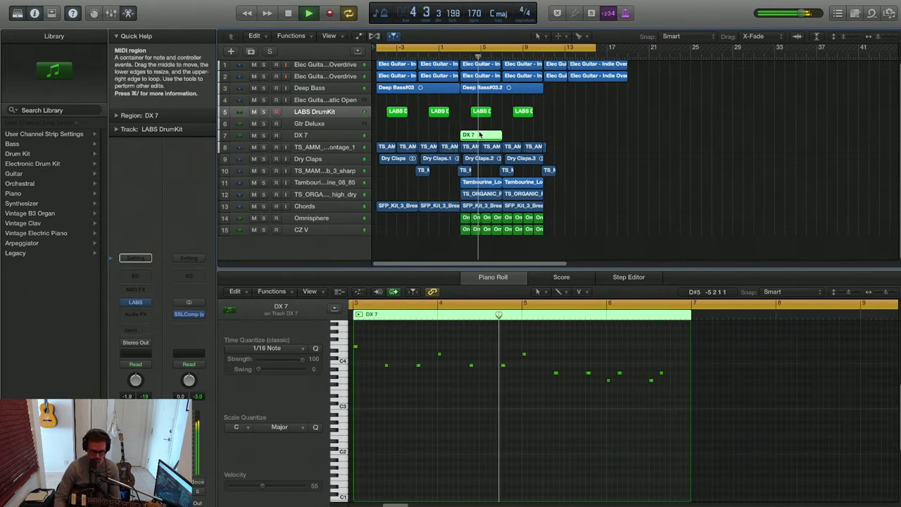
key("super+r")
left_click(334, 136)
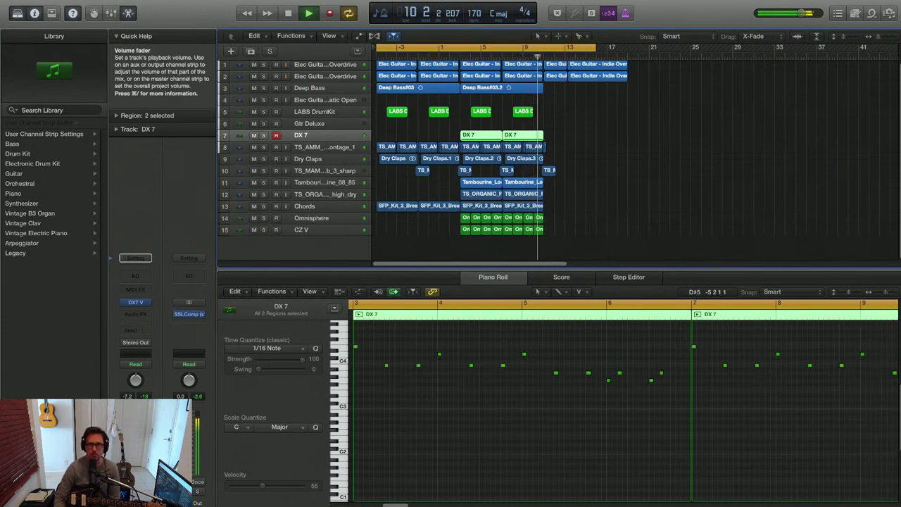
key("space")
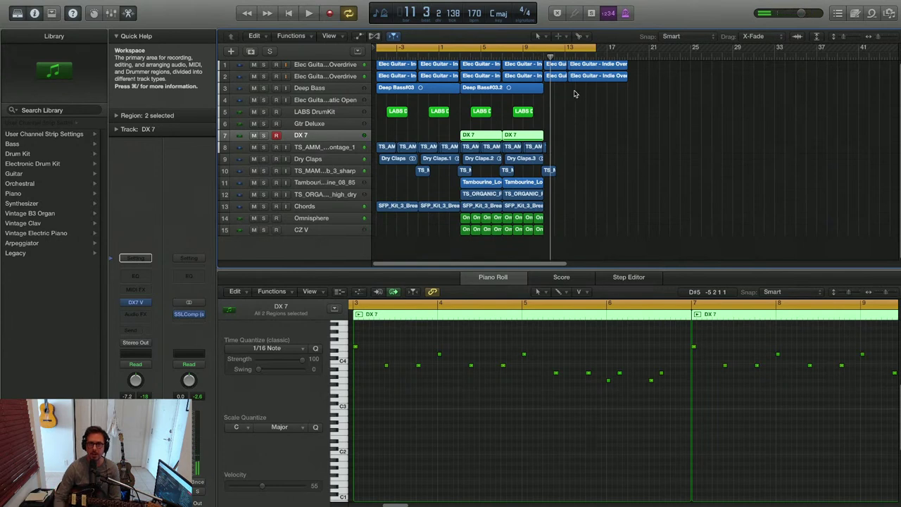
Set a new cycle range around bars 11 to 13
scroll(580, 102, "down", 2)
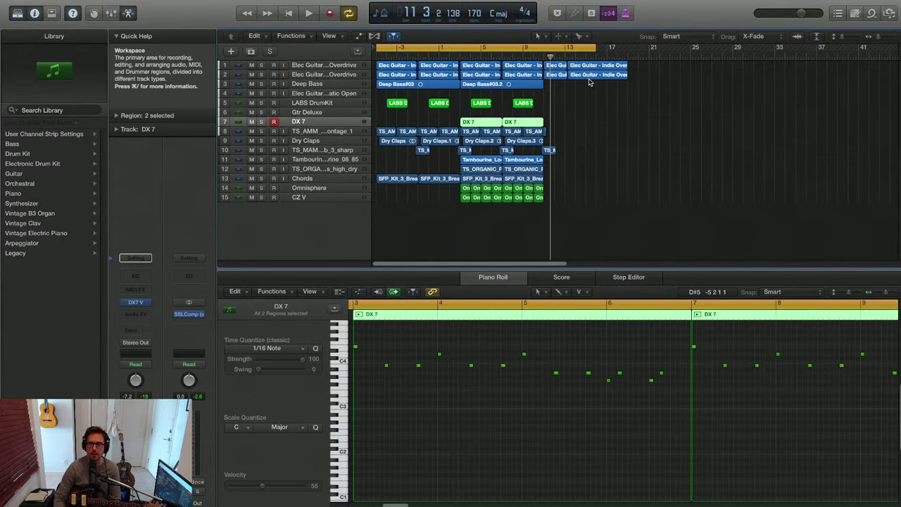
left_click(544, 51)
left_click_drag(544, 51, 626, 51)
key("super+Right")
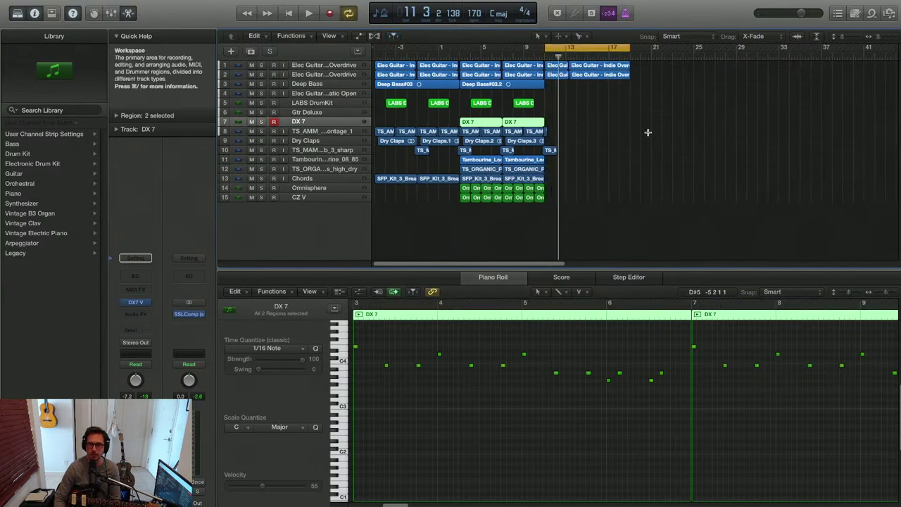
key("super+Down")
key("super+Left")
key("super+Left")
Select the section's regions across all tracks, then the two copied DX 7 regions
scroll(575, 130, "down", 2)
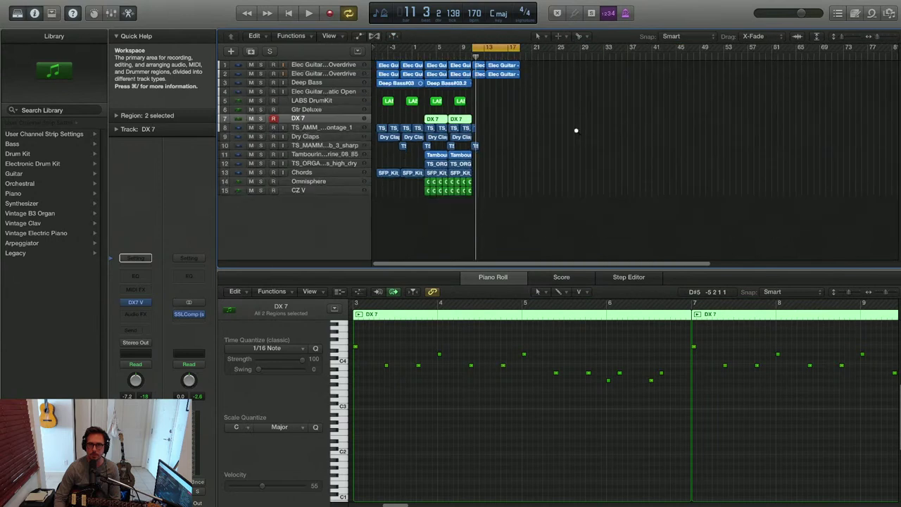
key("super+Right")
key("super+Right")
key("super+Left")
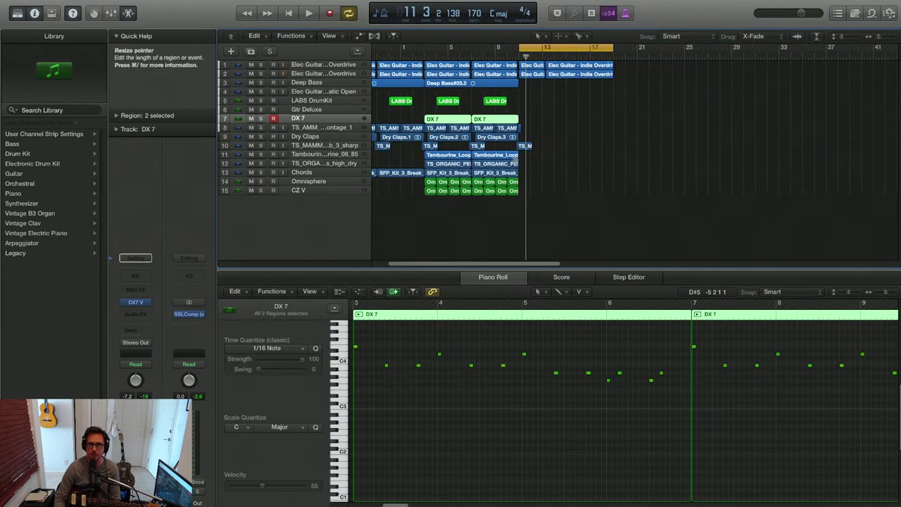
left_click_drag(540, 191, 531, 120)
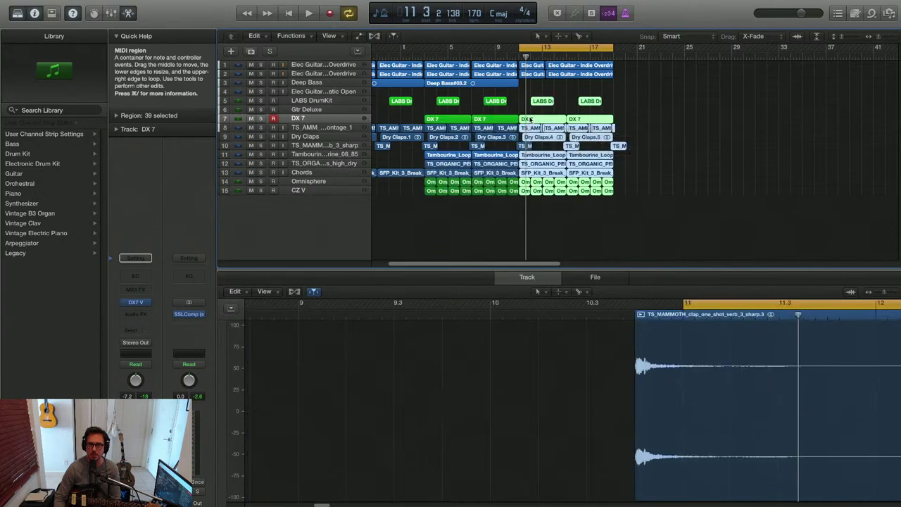
left_click_drag(622, 119, 556, 124)
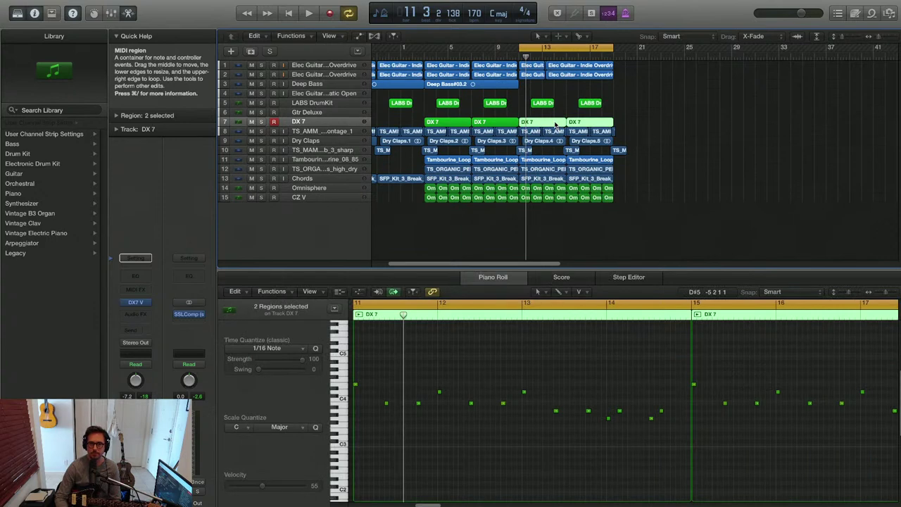
Delete the two copied DX 7 regions
key("Delete")
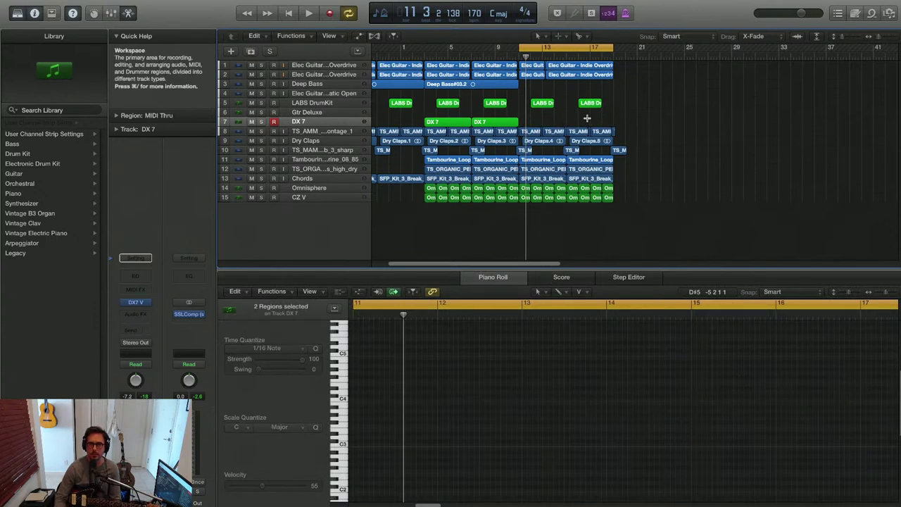
key("super+Left")
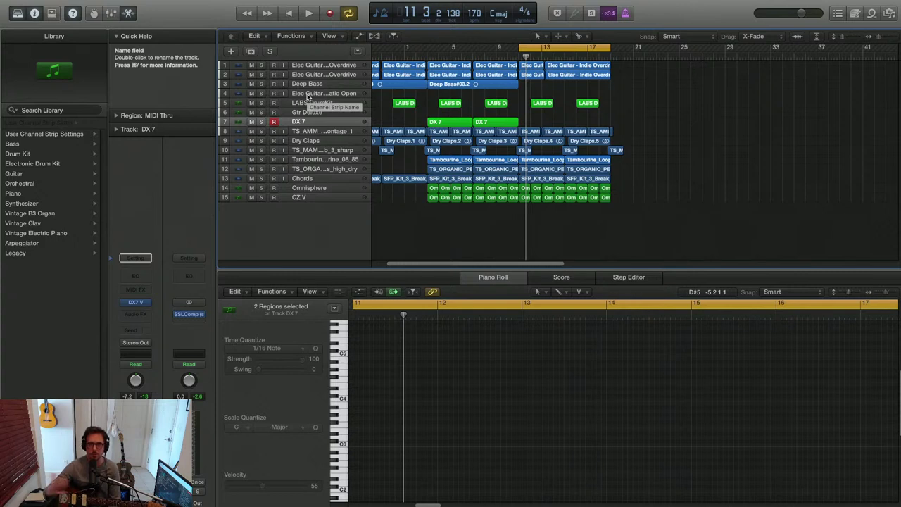
key("super+Left")
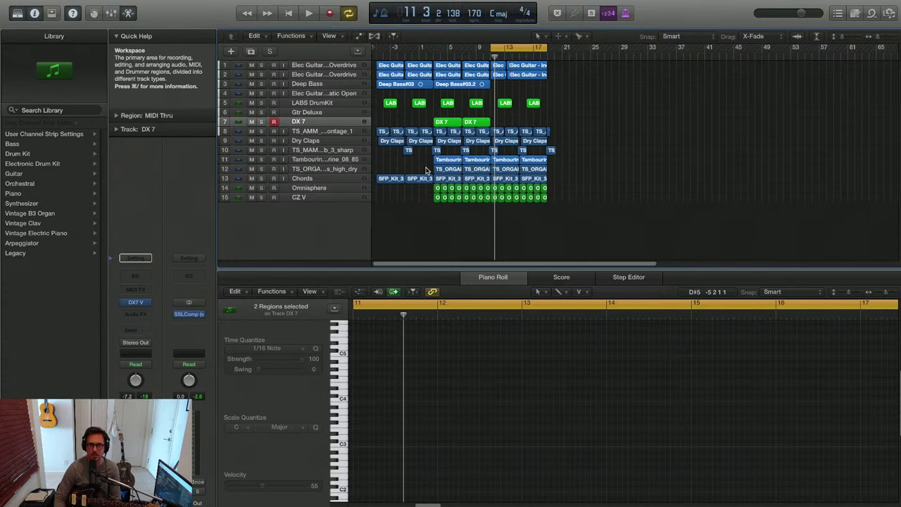
Delete the two early Tambourine regions and audition the arrangement
left_click_drag(423, 162, 480, 162)
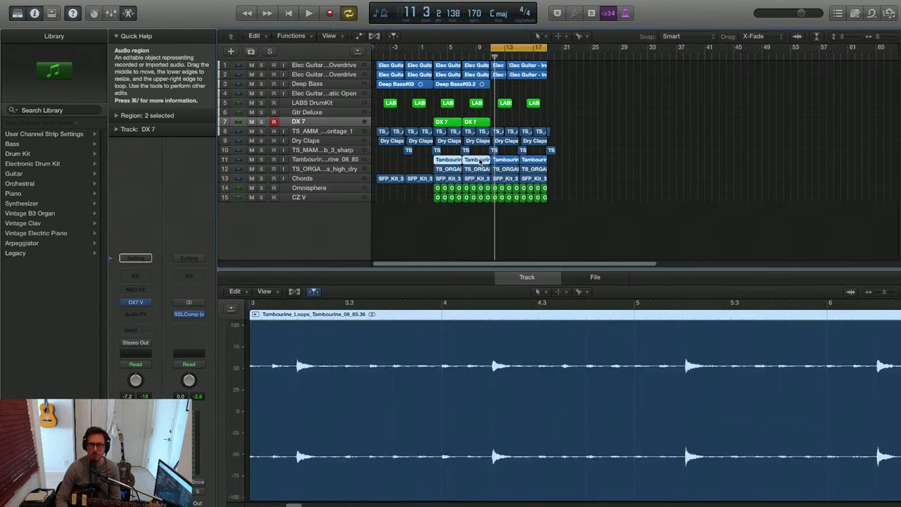
key("Delete")
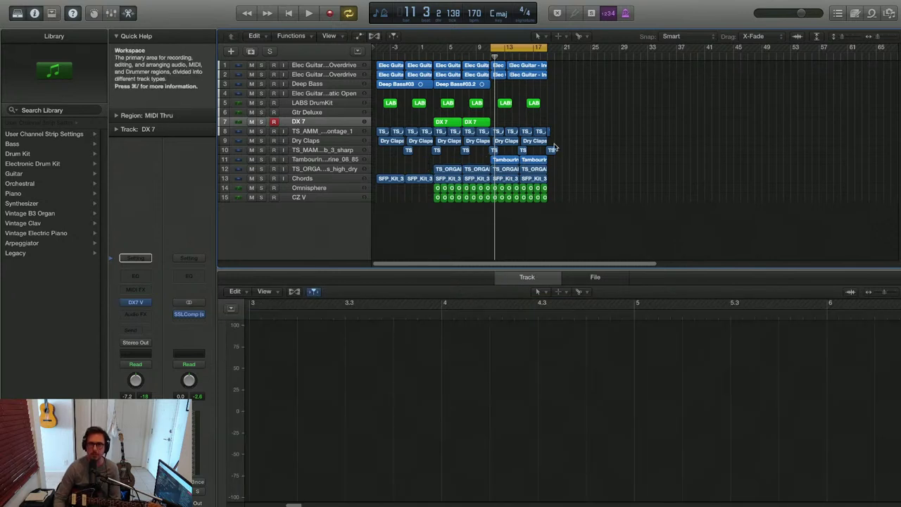
key("super+Right")
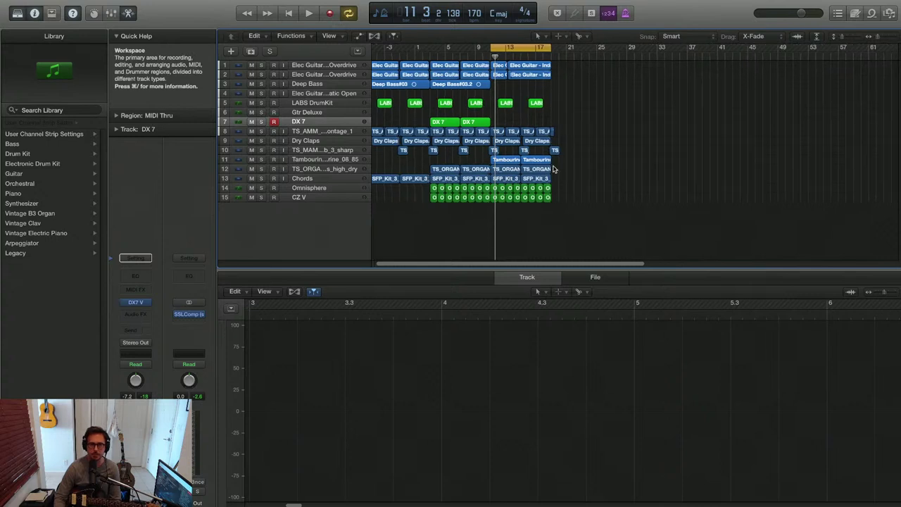
key("space")
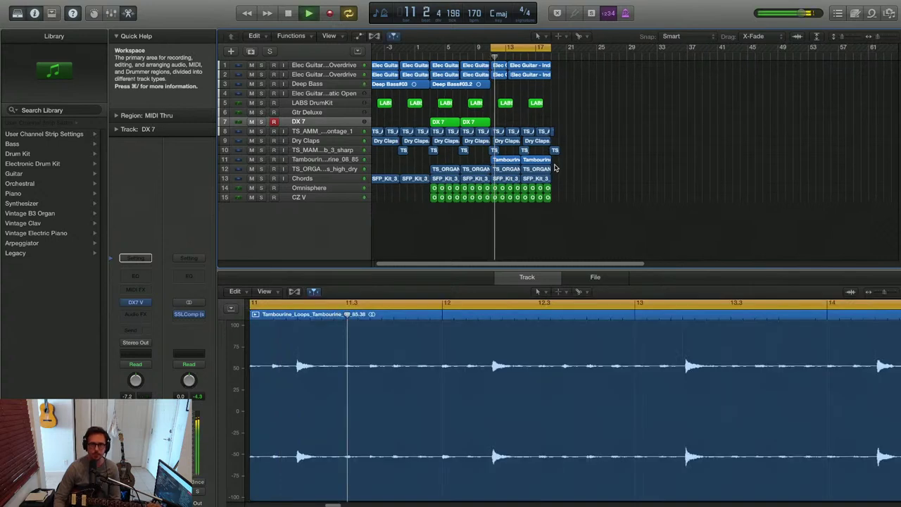
key("space")
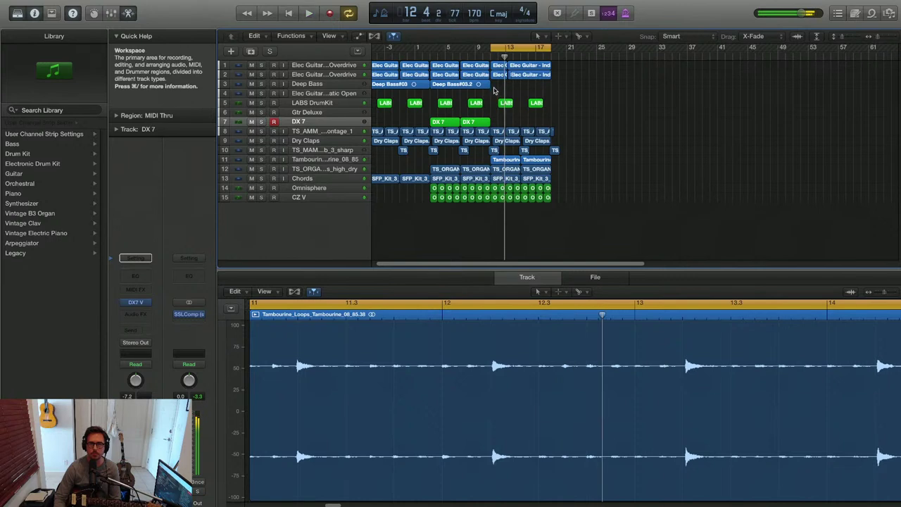
Copy Deep Bass#03.2 to follow itself as Deep Bass#03.3 and listen
left_click_drag(480, 84, 515, 87)
key("space")
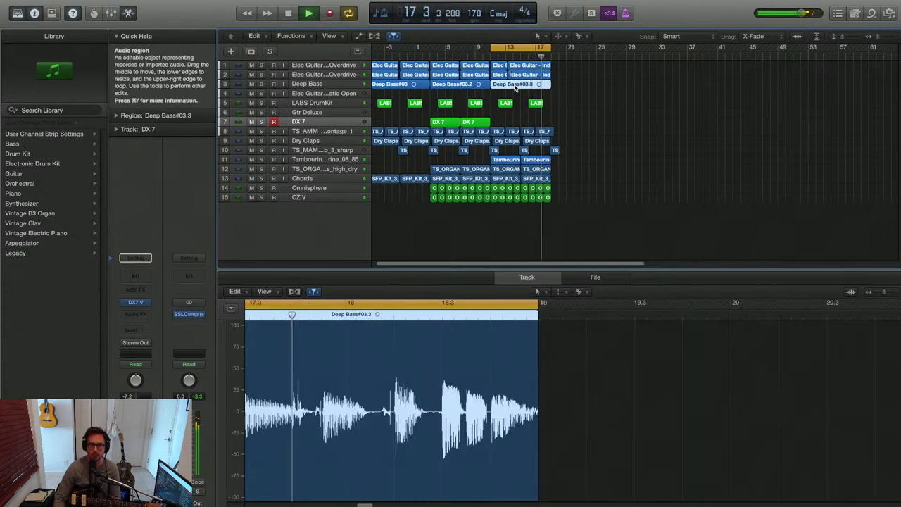
key("space")
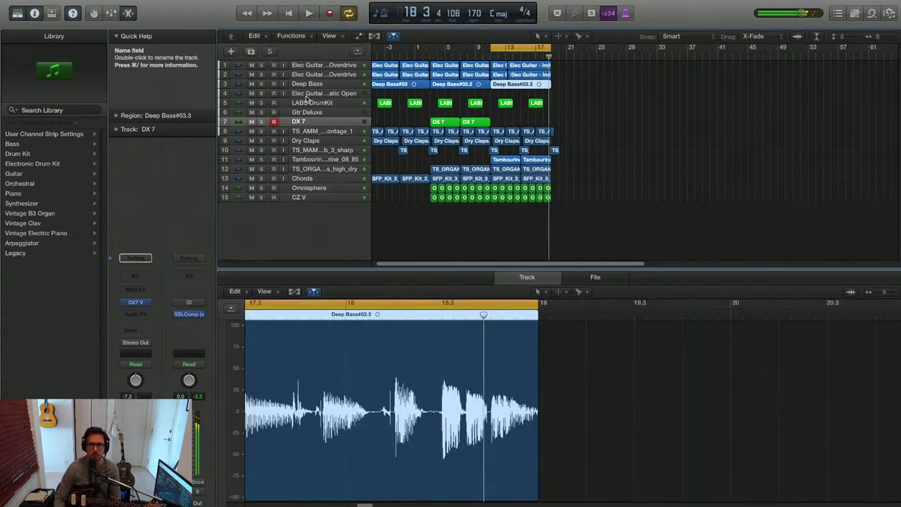
Rehearse on the Elec Guitar - Cinematic Open track, then record a short take at bar 11
left_click(307, 97)
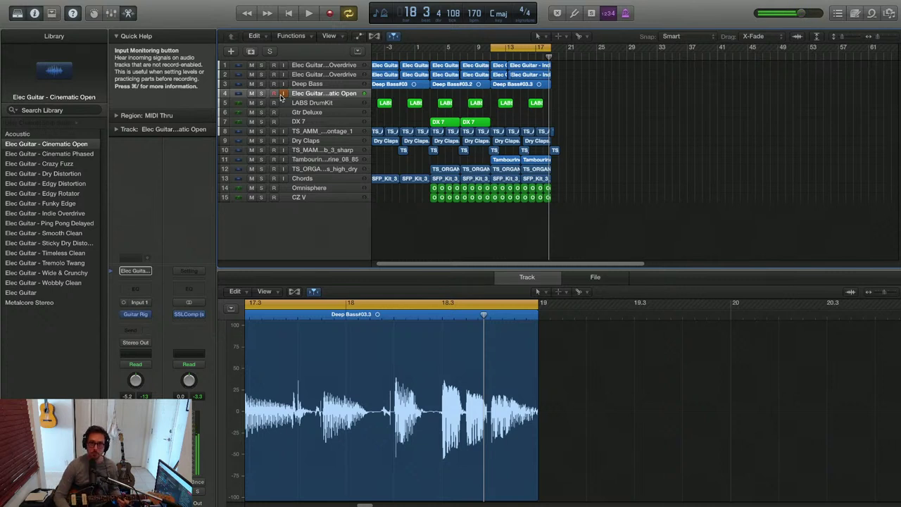
key("space")
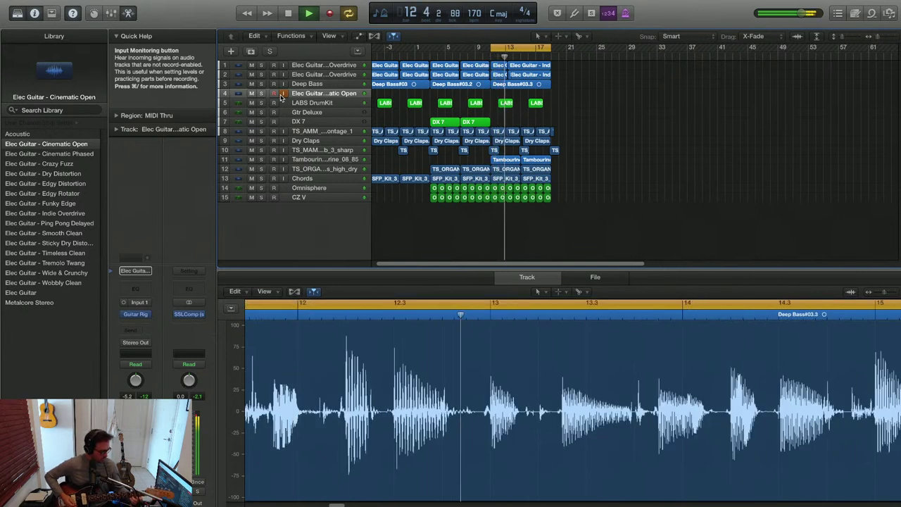
key("space")
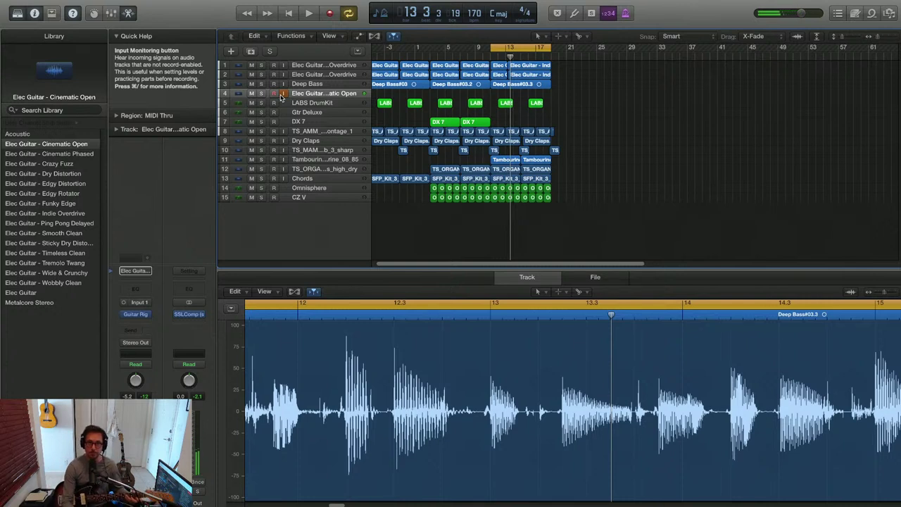
key("space")
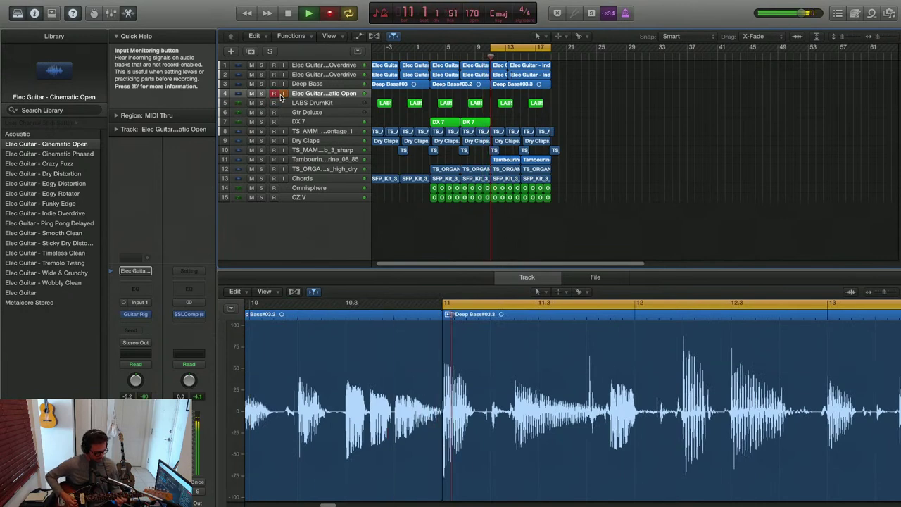
key("space")
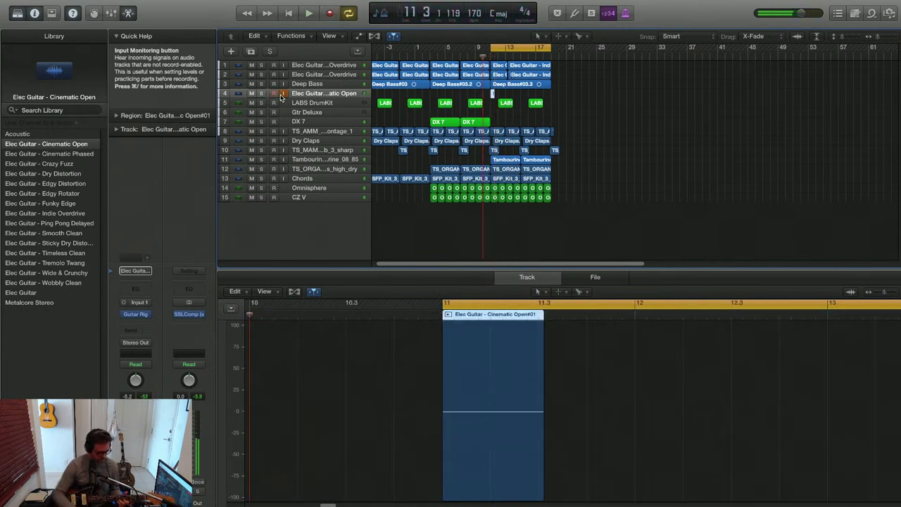
Record a second guitar take, then delete it
key("r")
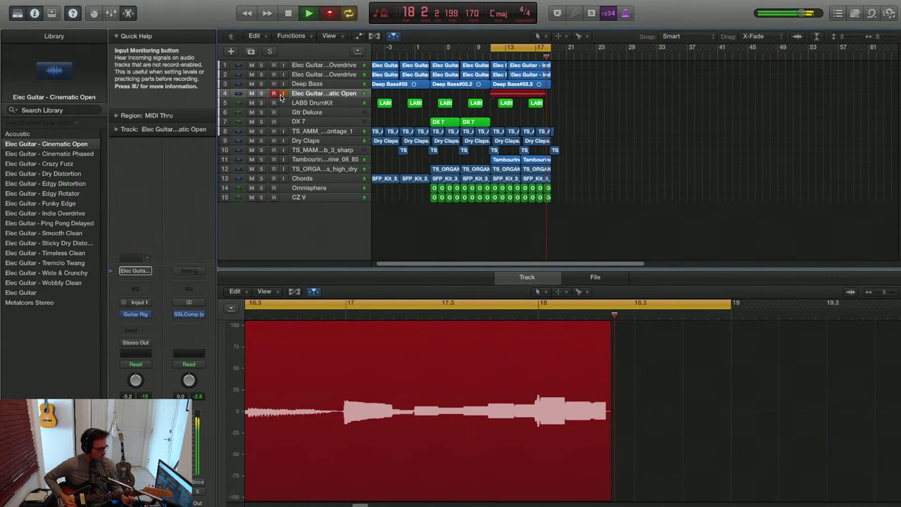
key("space")
key("space")
key("space")
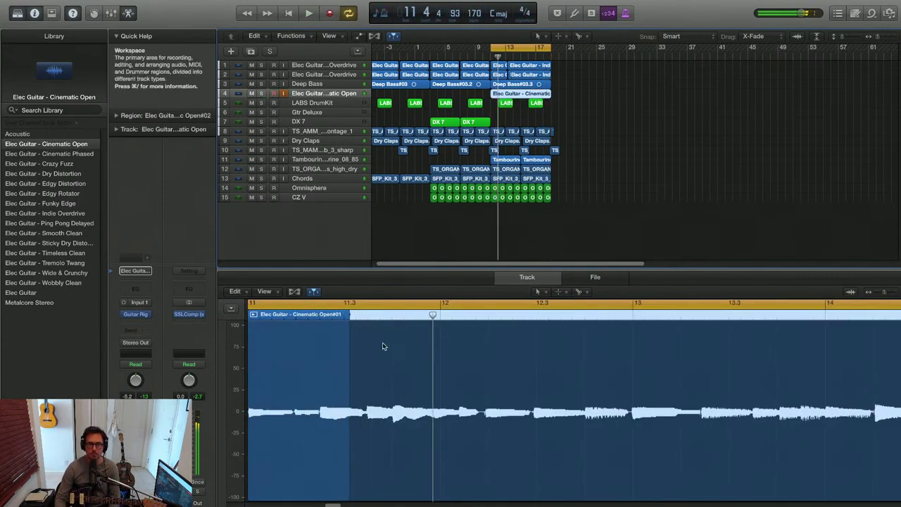
left_click(344, 316)
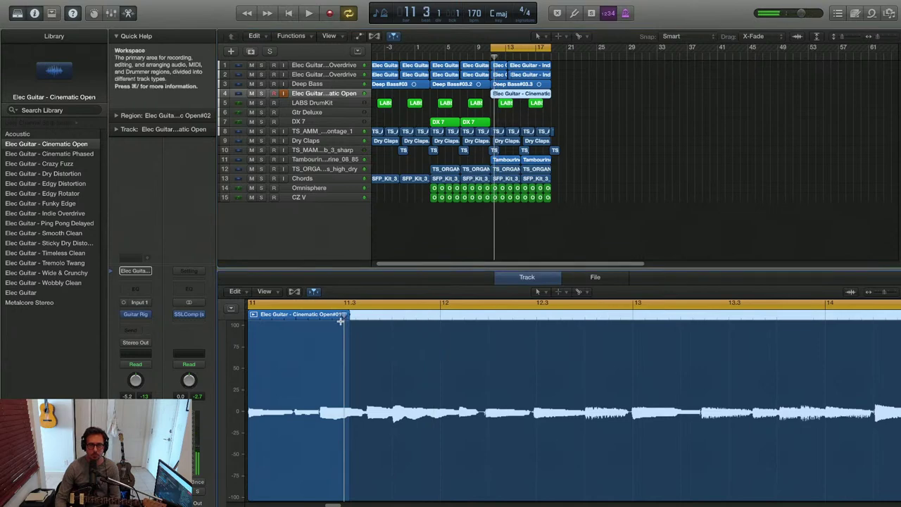
key("BackSpace")
Delete take Cinematic Open#01, removing its file from disk
key("super+Down")
key("super+Right")
key("super+Right")
key("super+Right")
key("super+Right")
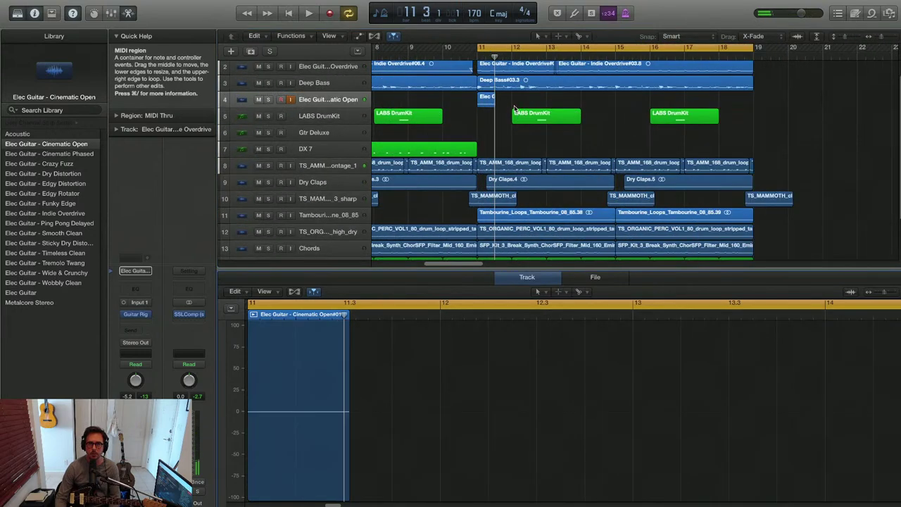
left_click(485, 103)
key("Delete")
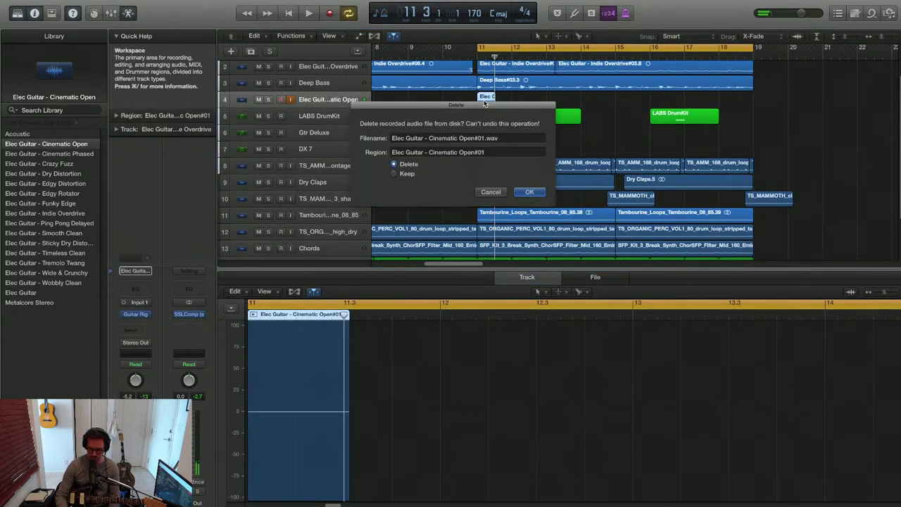
key("Return")
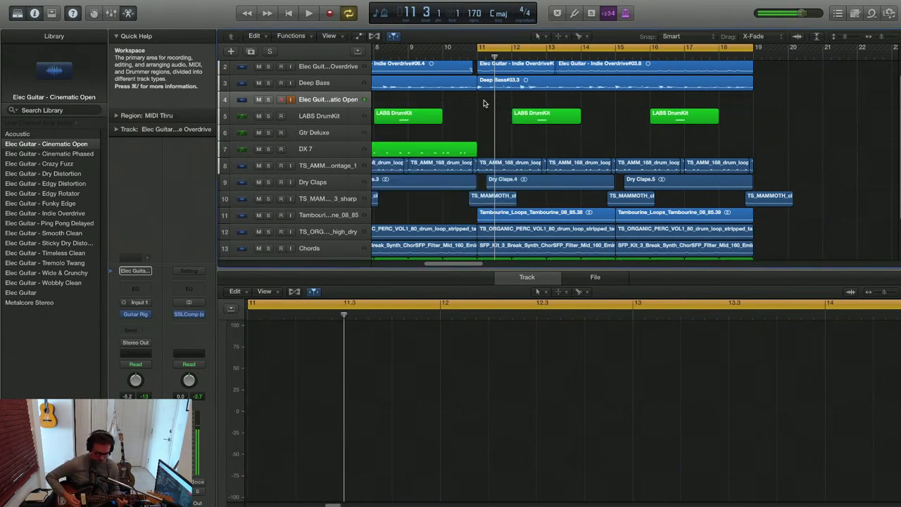
Record take Cinematic Open#03 from bar 11 and play it back
key("r")
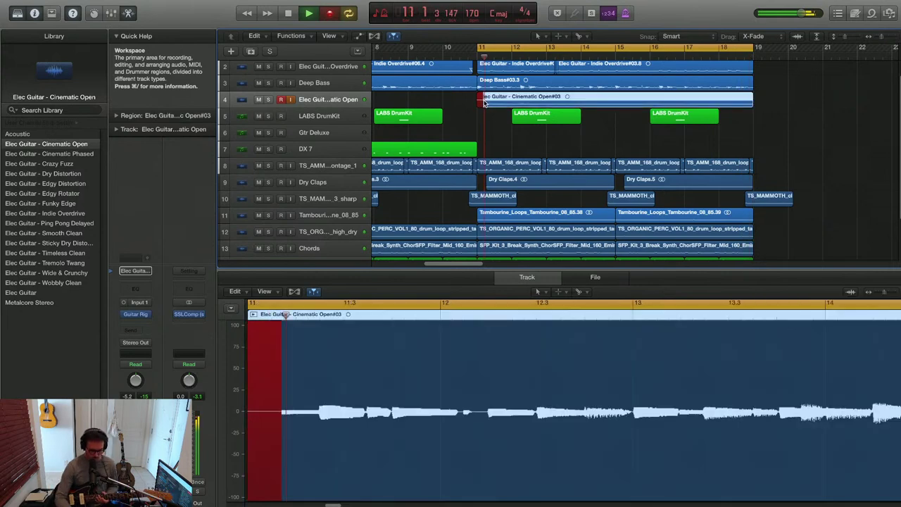
key("space")
key("space")
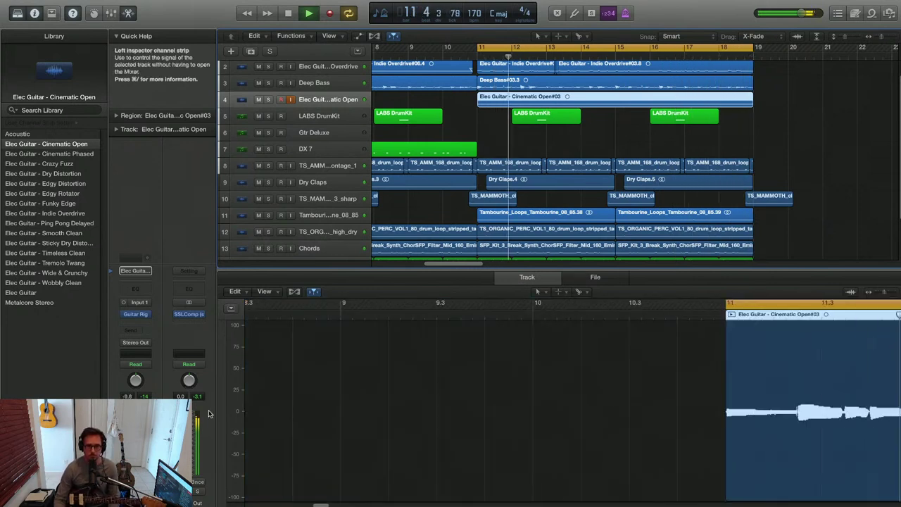
scroll(483, 189, "left", 5)
scroll(483, 188, "up", 2)
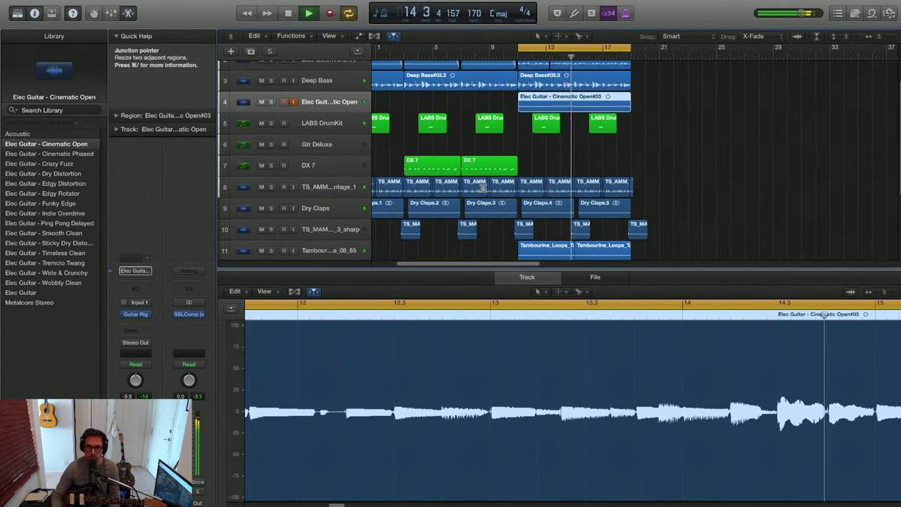
Select the Gtr Deluxe track, audition from bar 11, and start recording its MIDI part
key("super+Down")
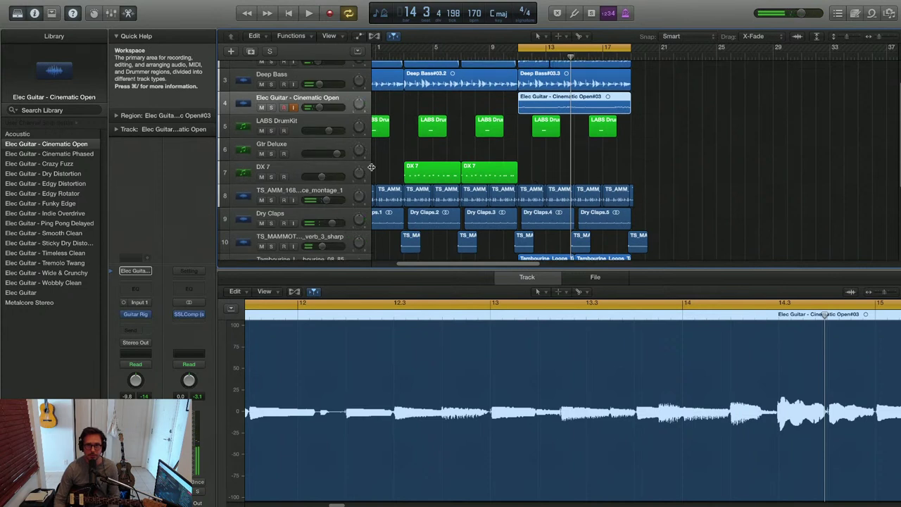
left_click(288, 154)
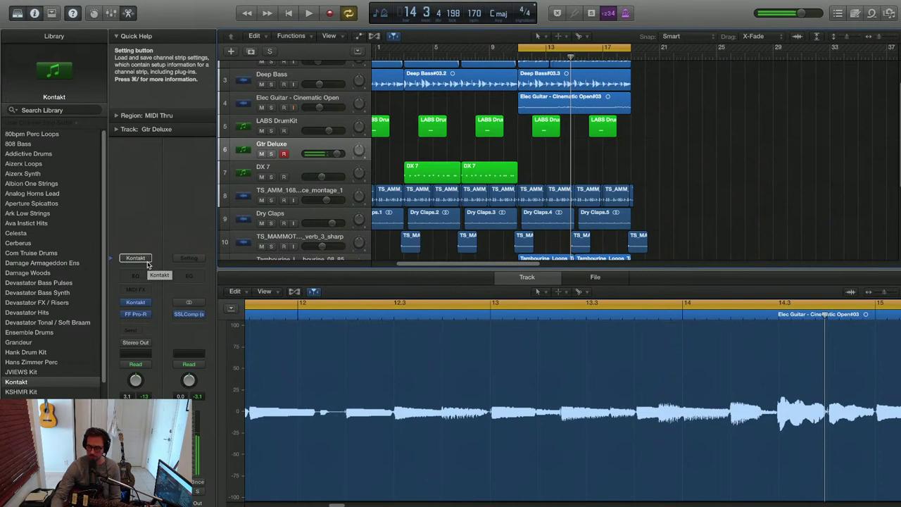
key("space")
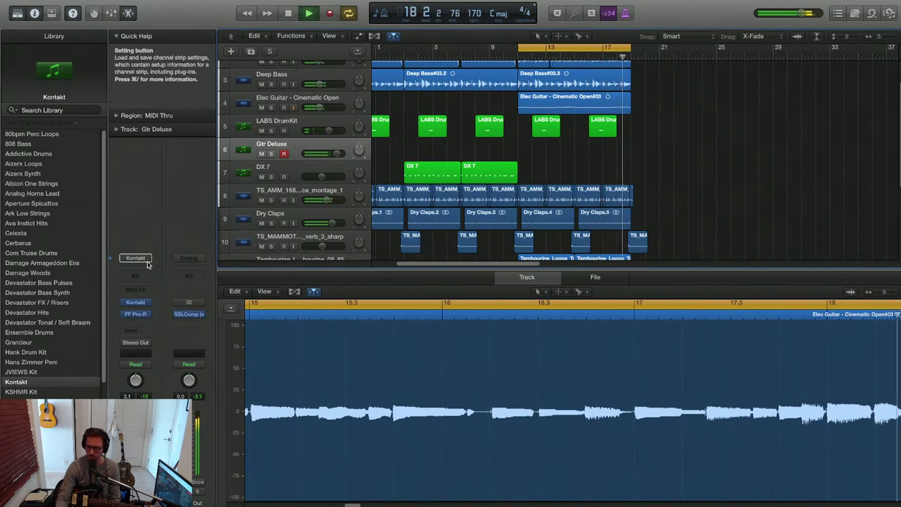
key("space")
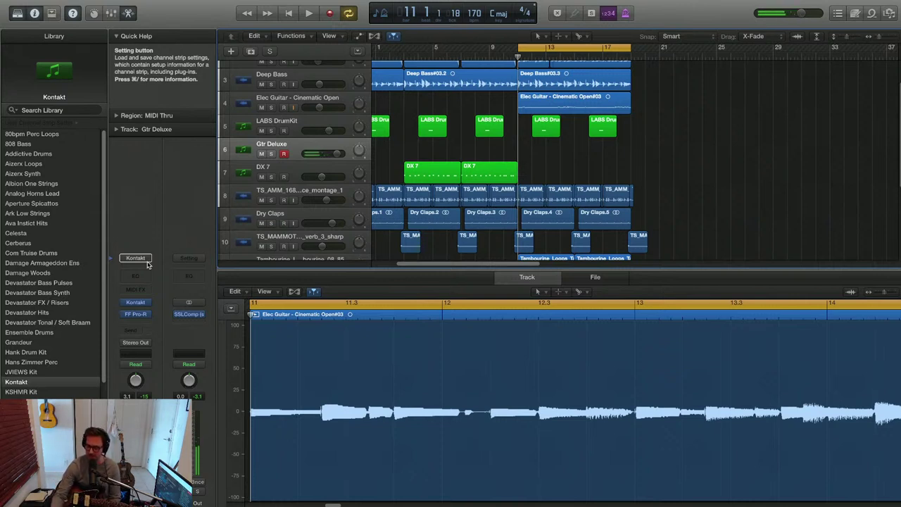
key("space")
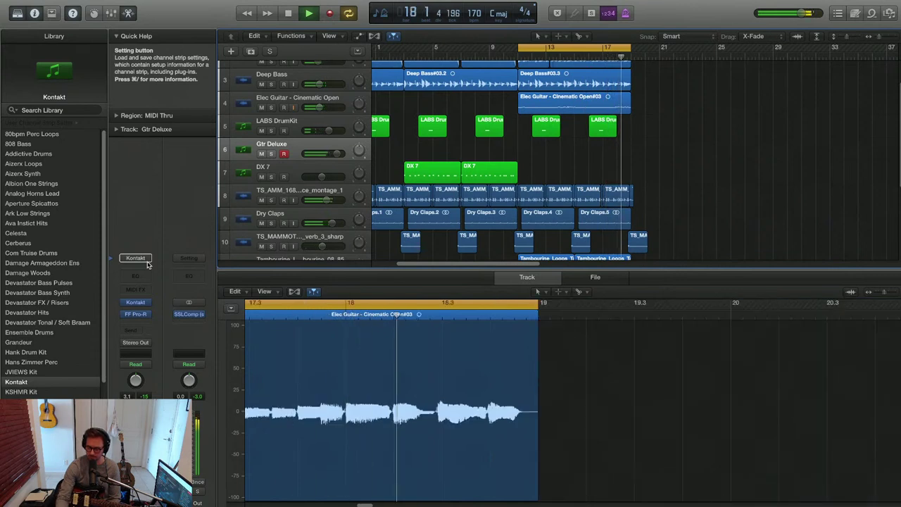
key("space")
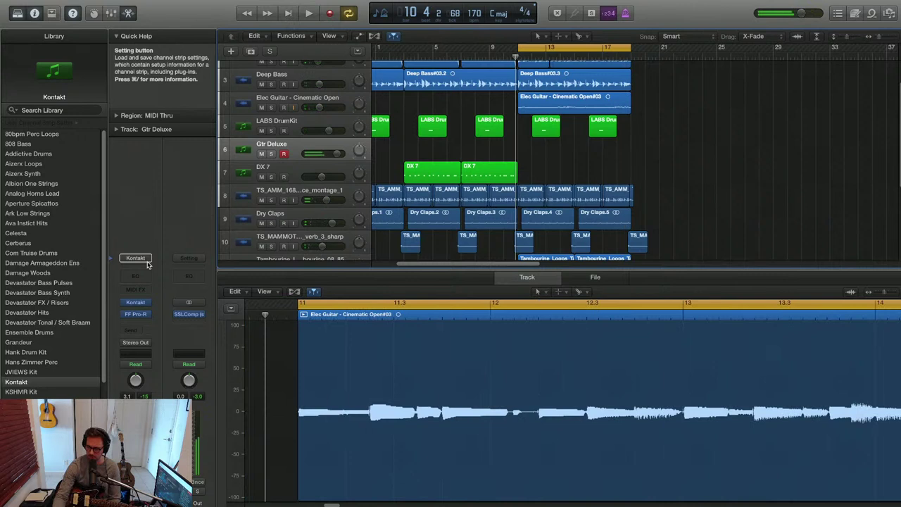
key("space")
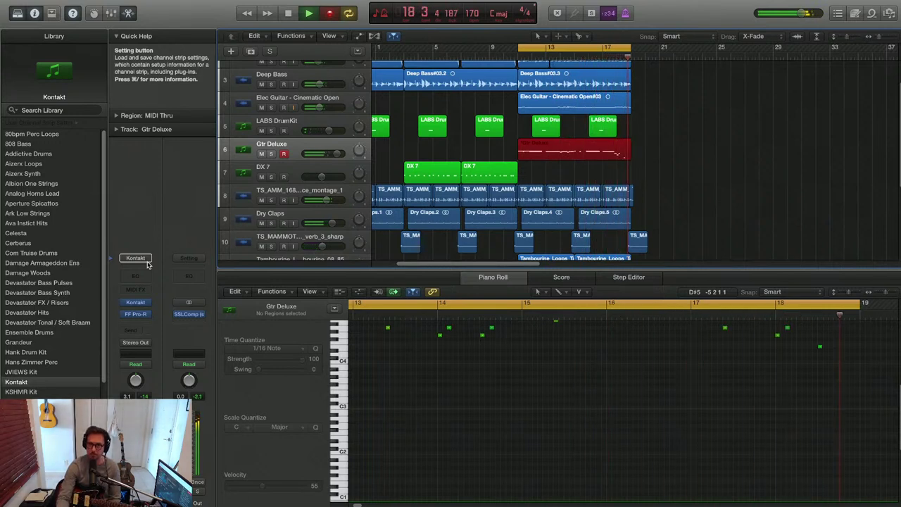
Stop recording, unmute the new Gtr Deluxe region, and play it back
key("space")
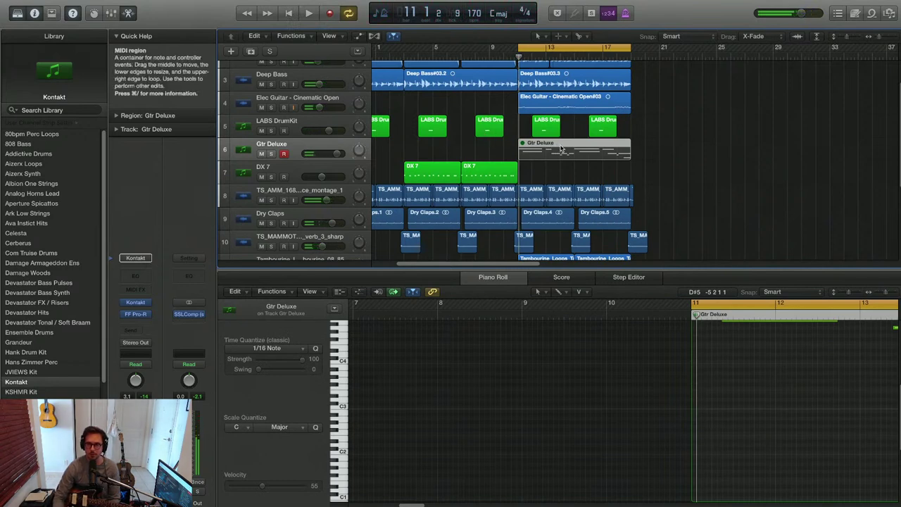
right_click(563, 147)
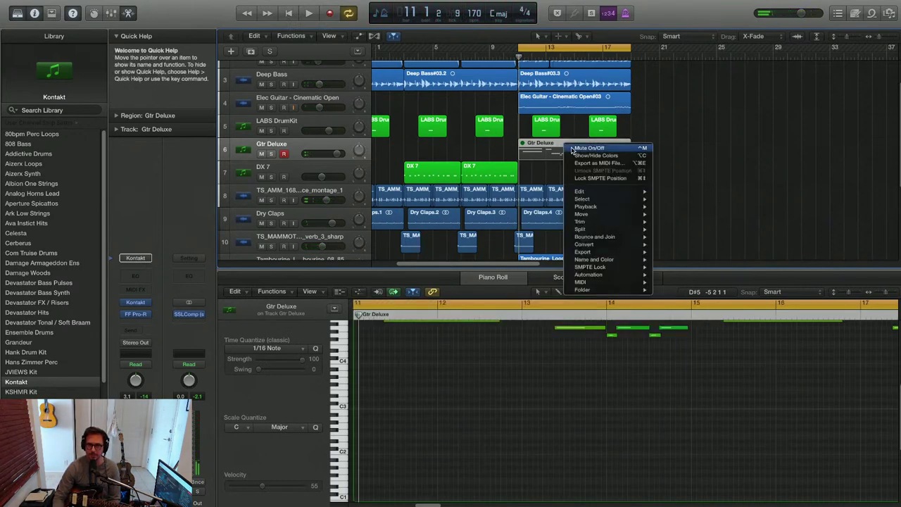
left_click(580, 148)
key("super+Down")
key("super+Down")
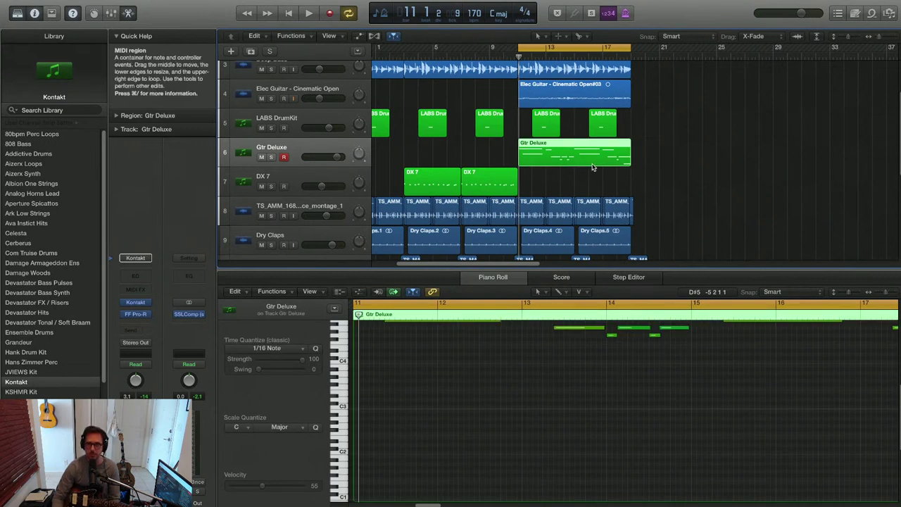
key("space")
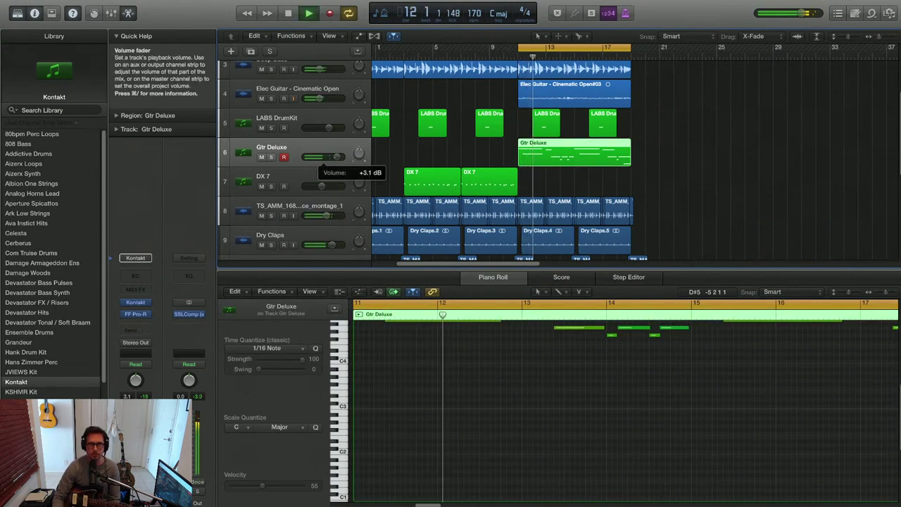
Lower the Gtr Deluxe track volume to -0.8 dB
left_click_drag(333, 157, 328, 156)
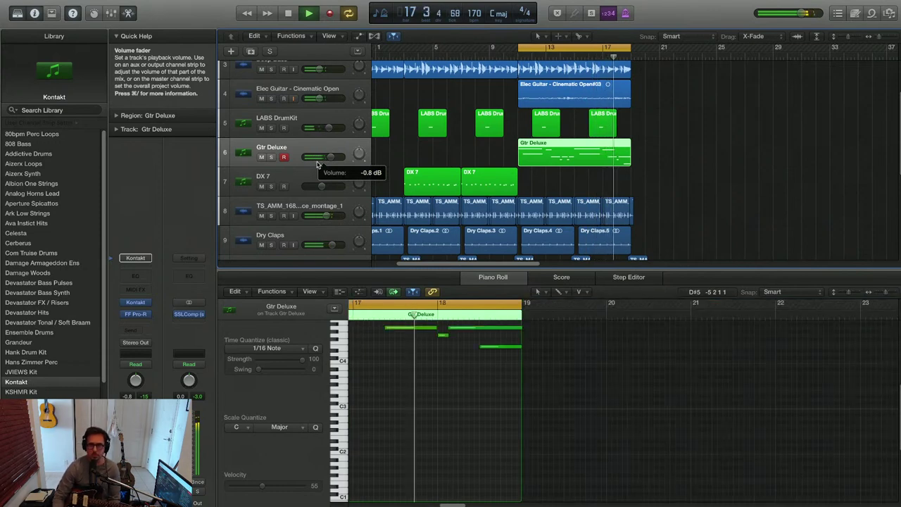
key("super+Up")
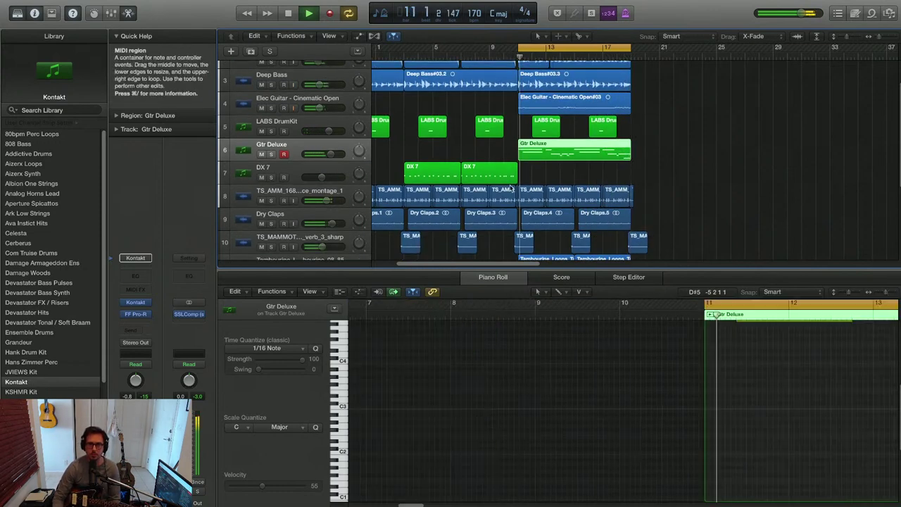
key("space")
Copy the Gtr Deluxe part onto DX 7 at bar 13 and audition it soloed
left_click(549, 159)
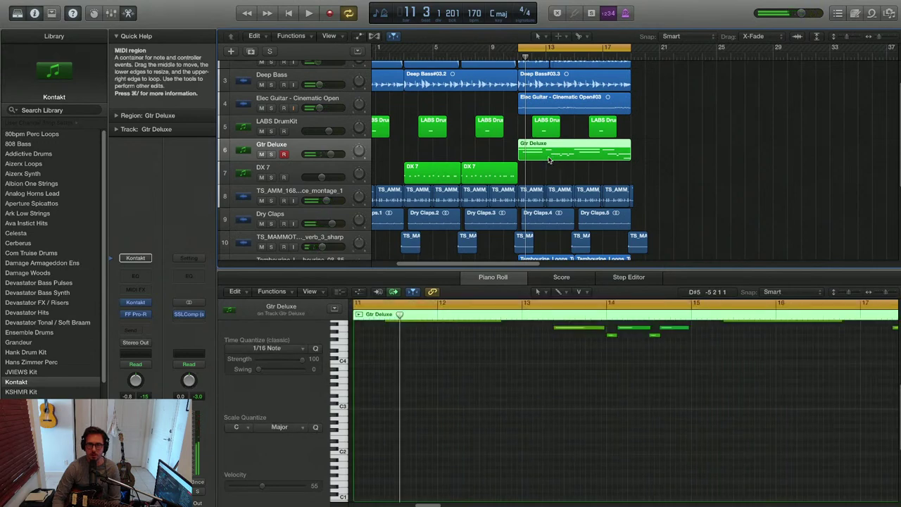
left_click_drag(550, 161, 549, 183)
left_click(271, 177)
key("space")
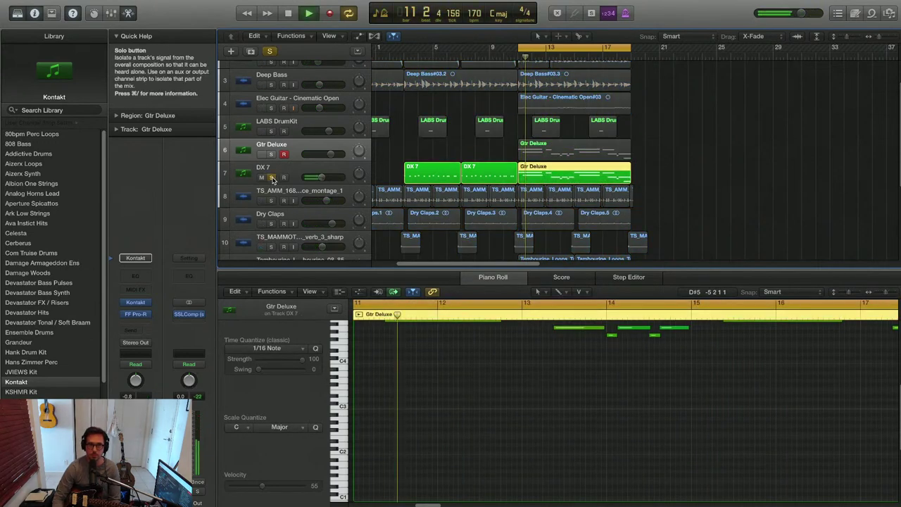
key("space")
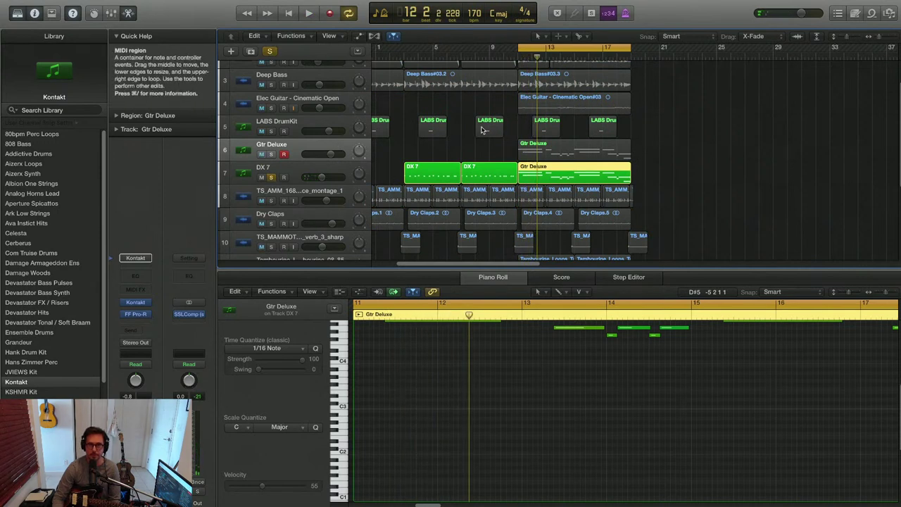
Turn solo off and play all tracks from bar 11
left_click(269, 51)
key("space")
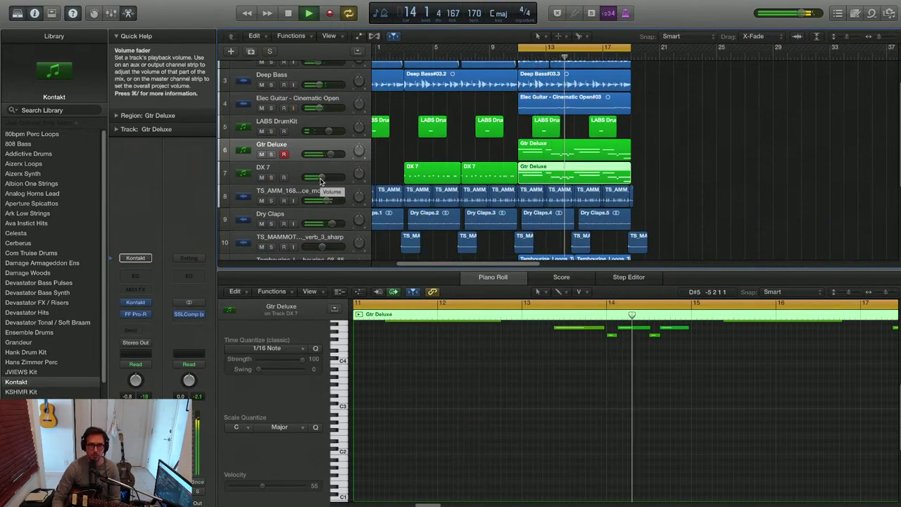
key("super+Up")
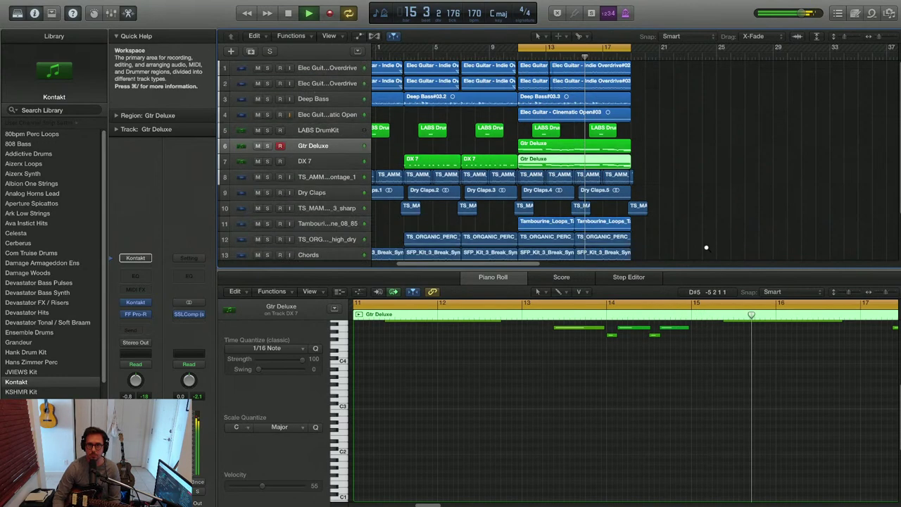
key("space")
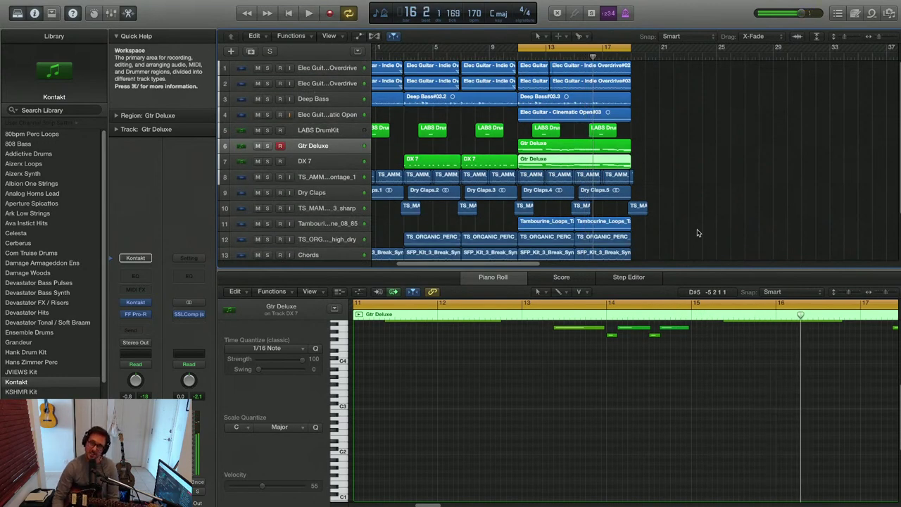
Fit all 15 tracks and the whole song in view, then select a group of regions
key("super+Up")
key("super+Up")
key("super+Left")
key("super+Left")
key("super+Left")
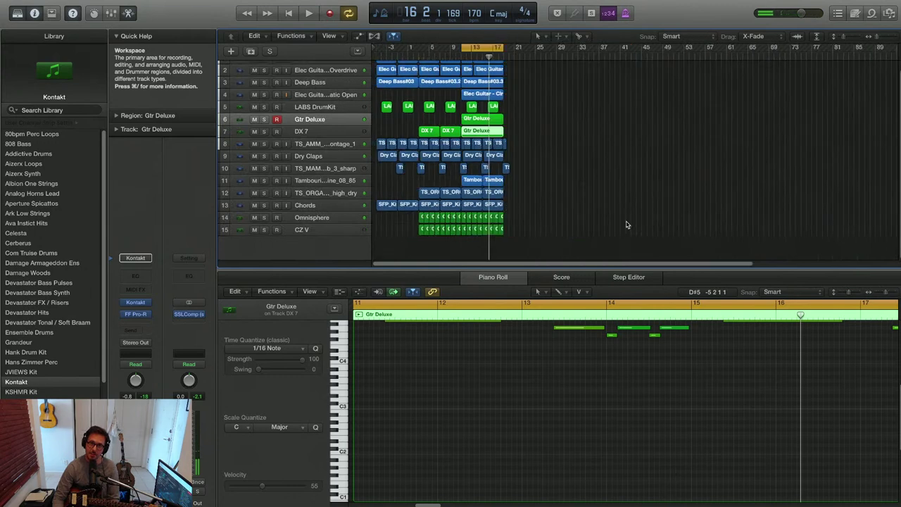
key("super+Right")
key("super+Right")
left_click_drag(563, 232, 622, 50)
key("super+Right")
key("super+Up")
key("super+Up")
Enlarge the track rows, narrow the selection to the two Gtr Deluxe regions, and close the editor
key("super+Left")
key("super+Left")
key("super+Left")
key("super+Left")
key("super+Left")
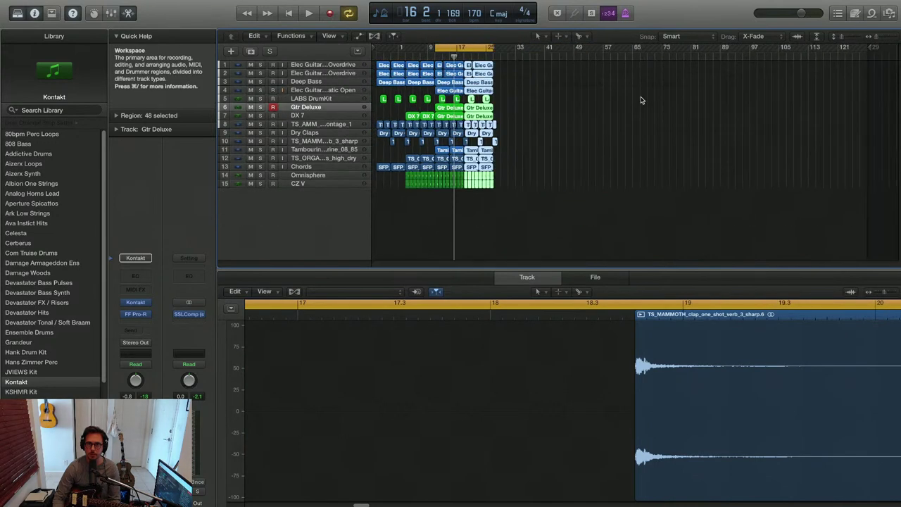
key("super+Right")
key("super+Down")
key("super+Right")
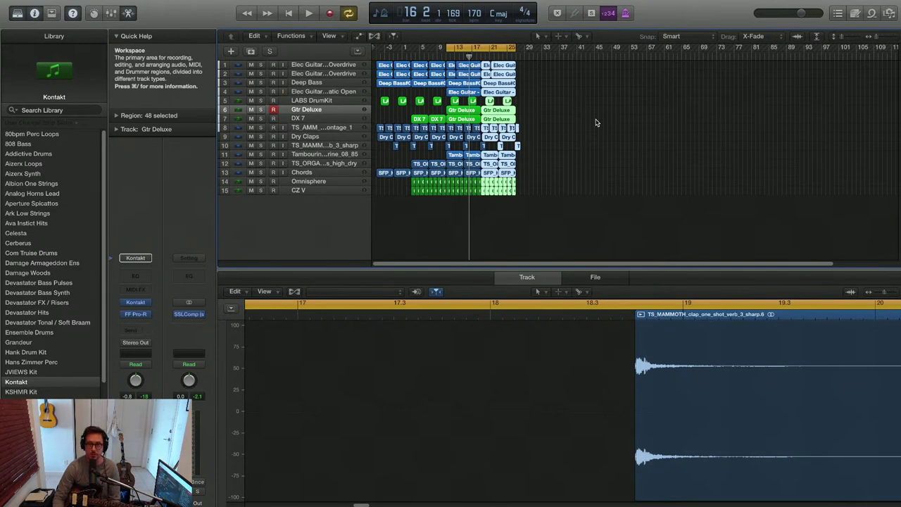
key("super+Right")
key("super+Right")
key("super+Right")
key("super+Down")
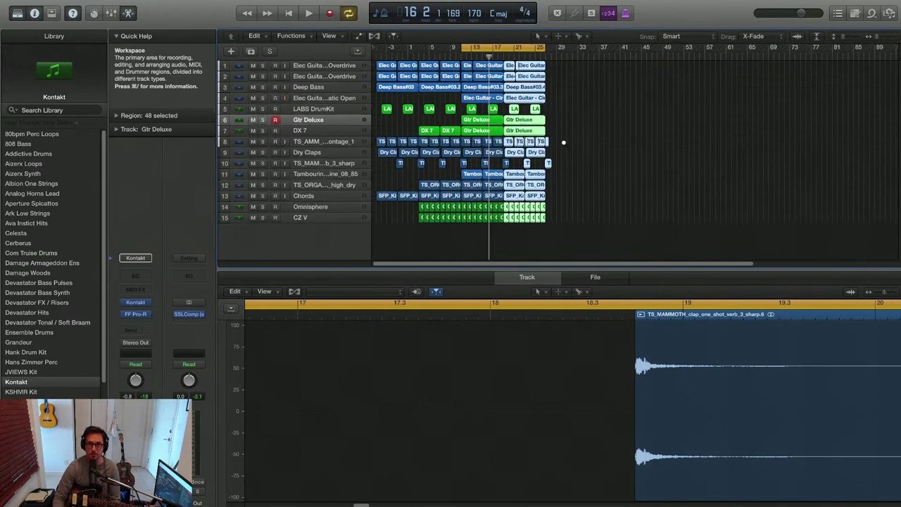
left_click(563, 145)
key("e")
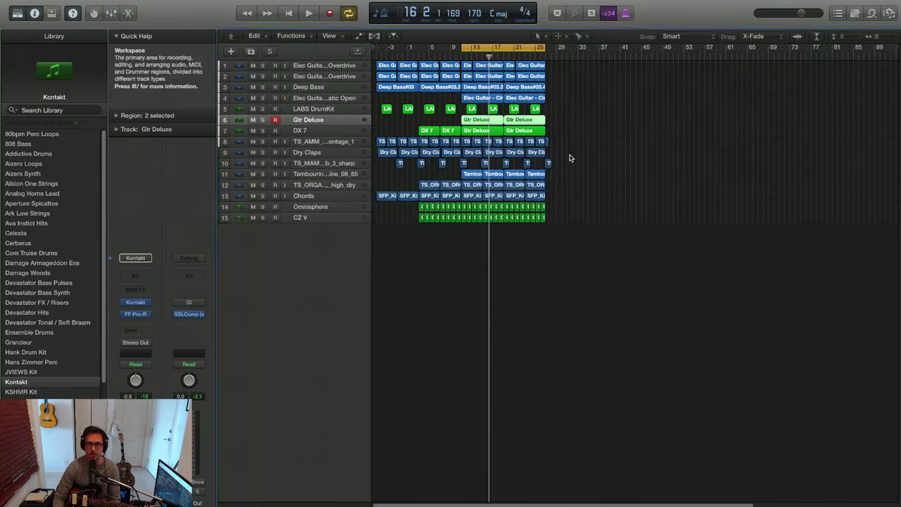
Select every region in the song and copy them all to start at bar 27
left_click(573, 223)
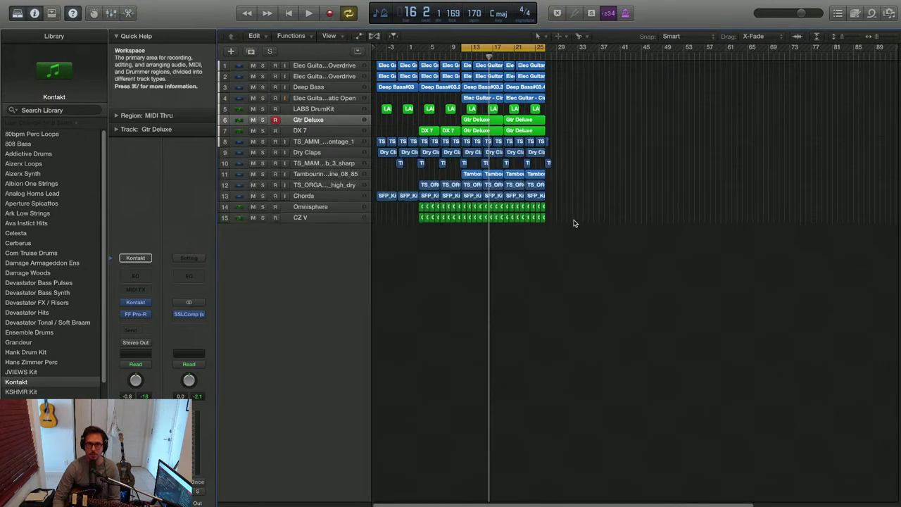
left_click_drag(574, 223, 373, 61)
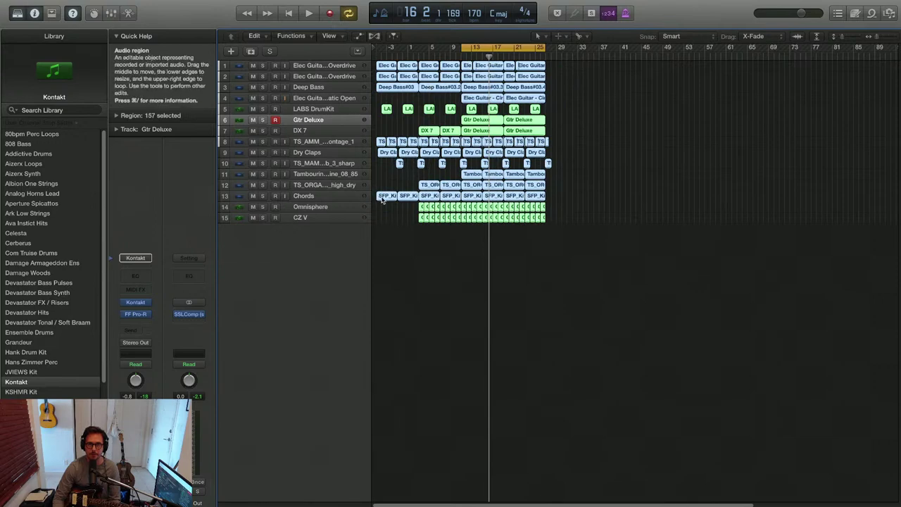
left_click_drag(383, 200, 558, 203)
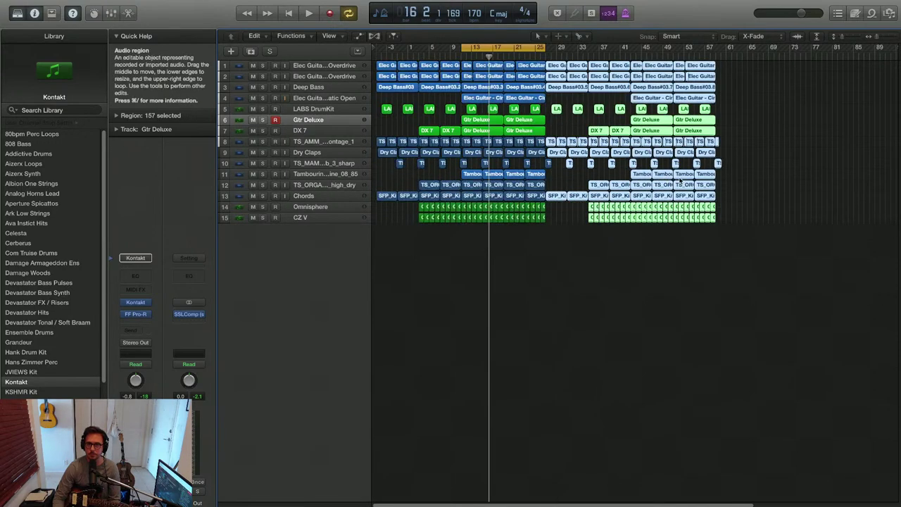
Select the later regions to duplicate again, and move the cycle range to the song's start
left_click(730, 200)
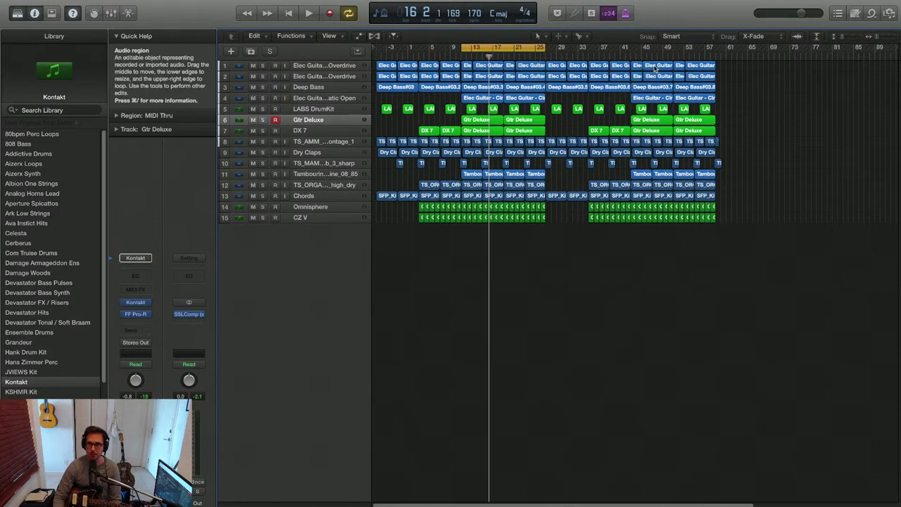
left_click_drag(735, 221, 721, 67)
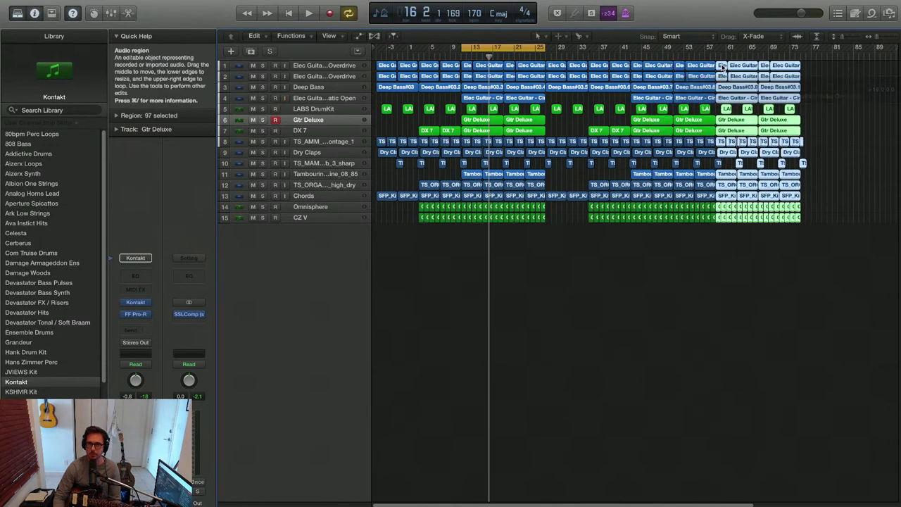
left_click_drag(498, 48, 413, 57)
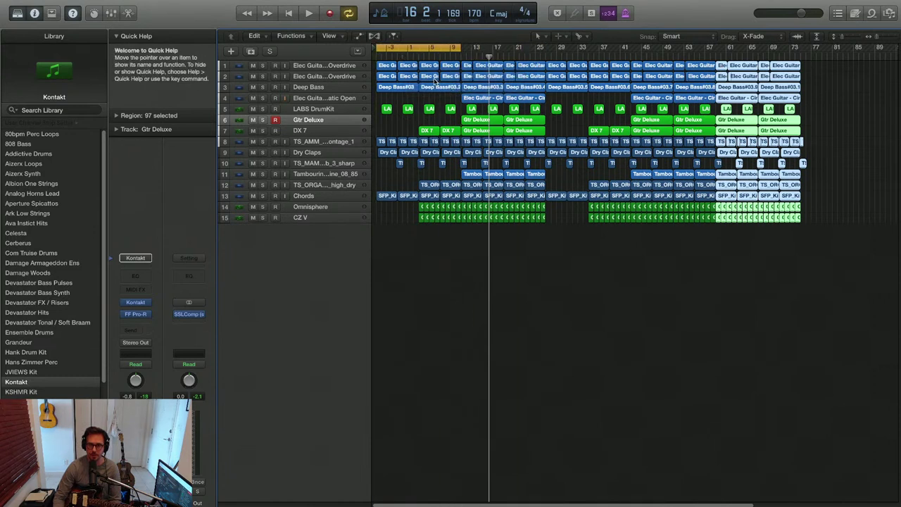
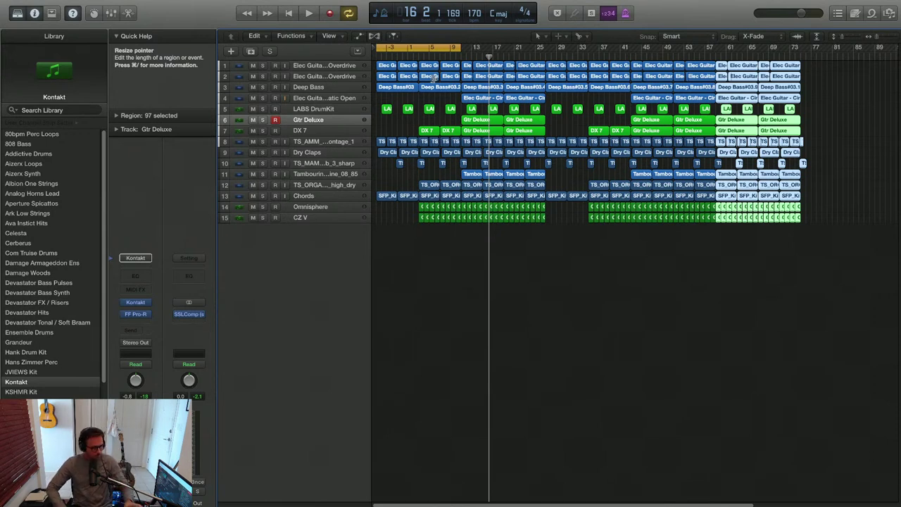
Enlarge the track rows and exit Logic's full-screen view
key("g")
scroll(435, 78, "down", 1)
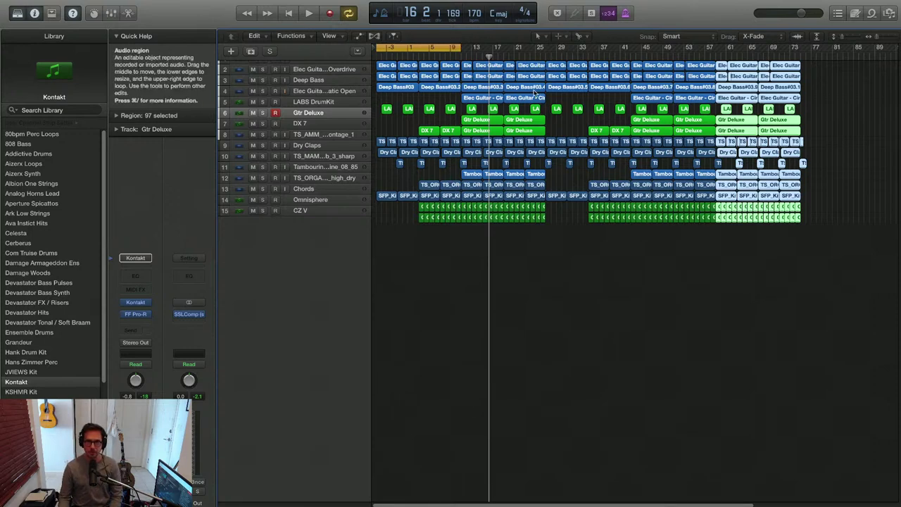
key("super+Down")
key("super+Down")
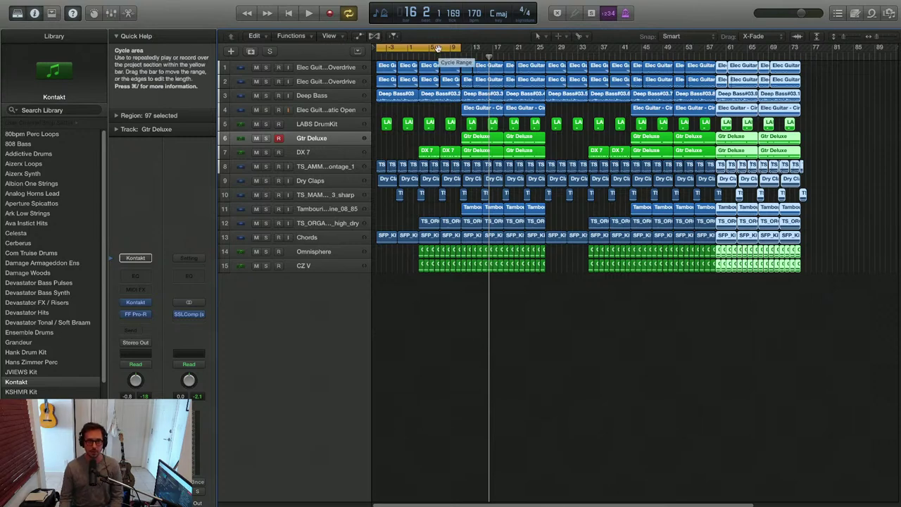
mouse_move(3, 3)
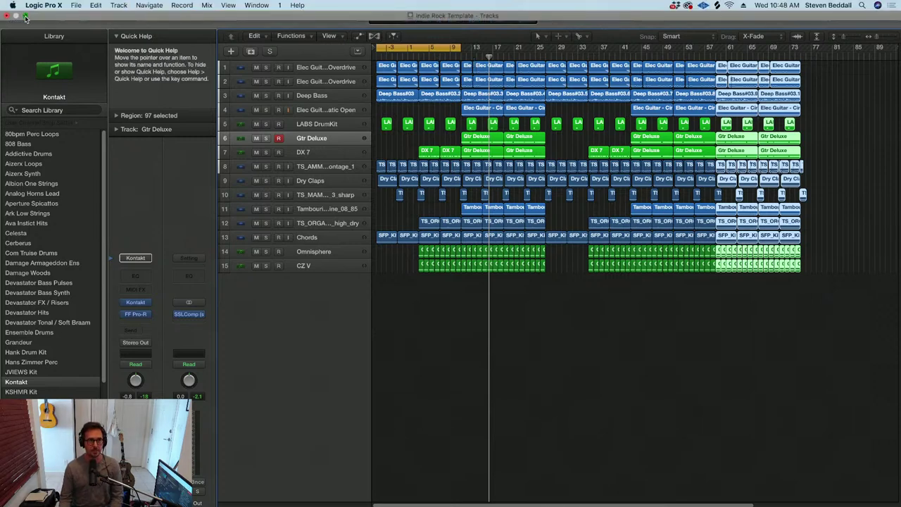
left_click(24, 15)
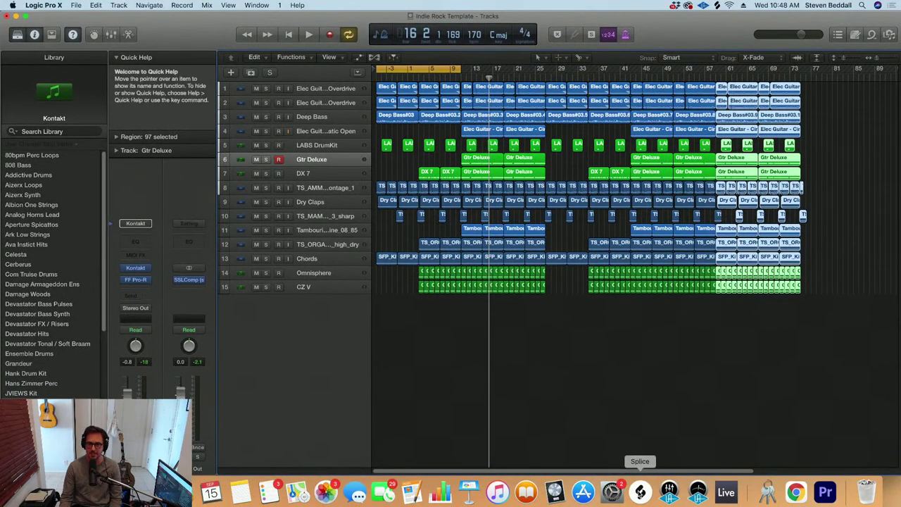
Open Splice and replace the old SFP search with 'Em'
left_click(640, 492)
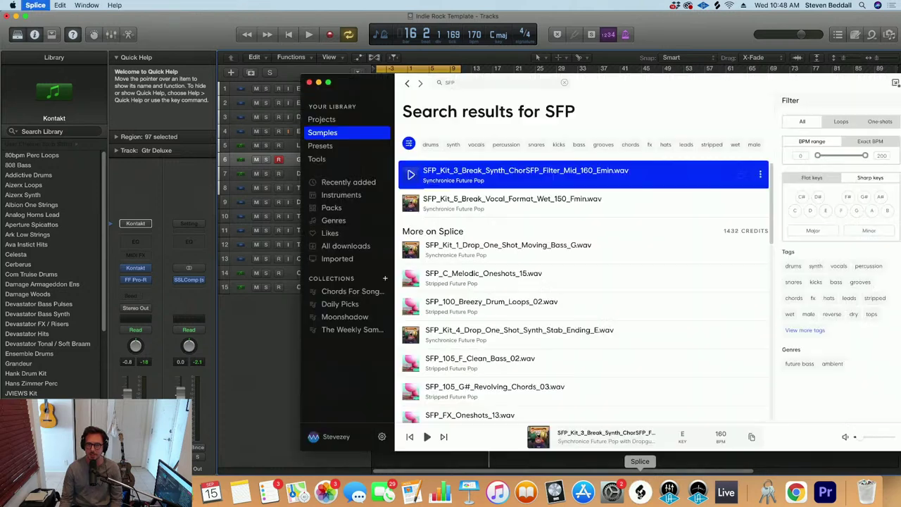
left_click_drag(466, 84, 436, 83)
type("em")
key("BackSpace")
key("BackSpace")
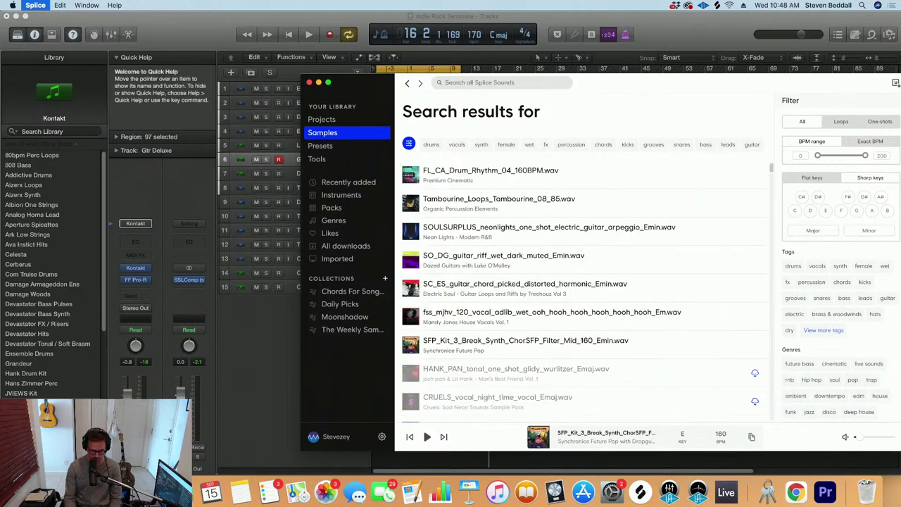
type("Em")
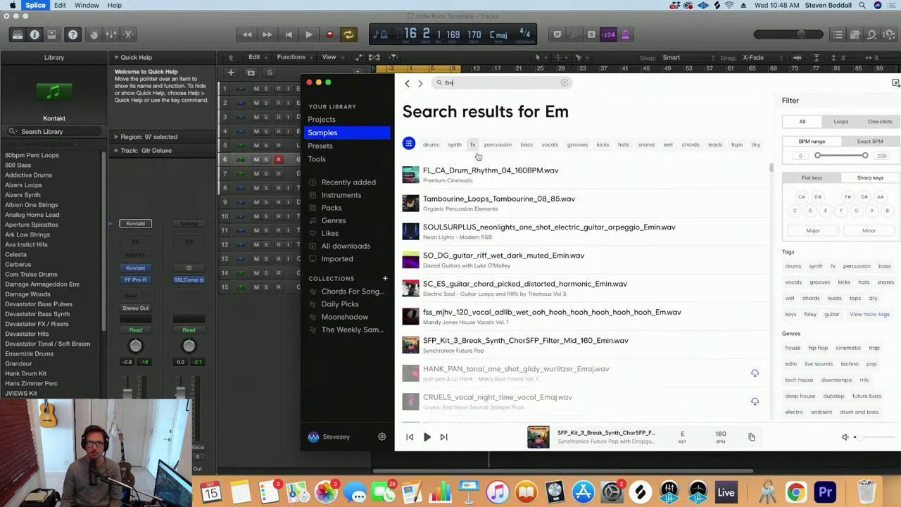
Preview the Em results and add the SC_ES guitar chord and fss_mjhv vocal samples as tracks
left_click(411, 176)
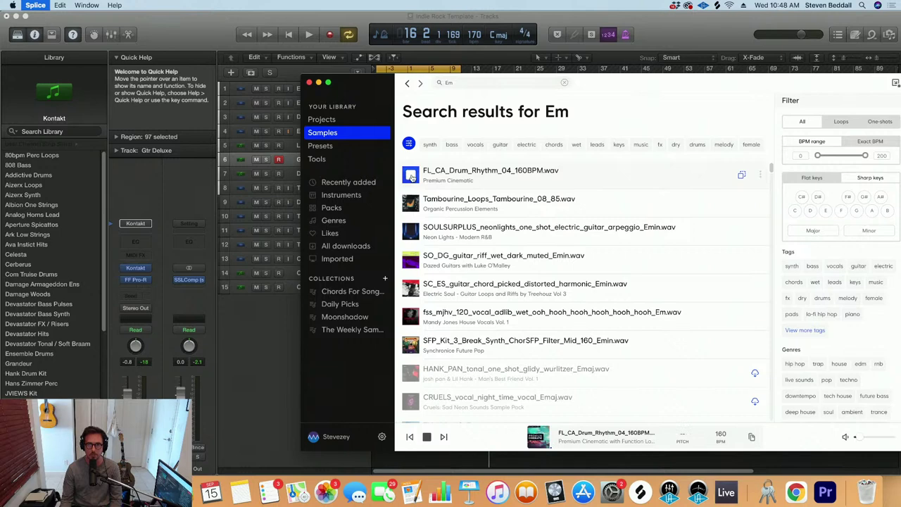
key("Down")
key("Down")
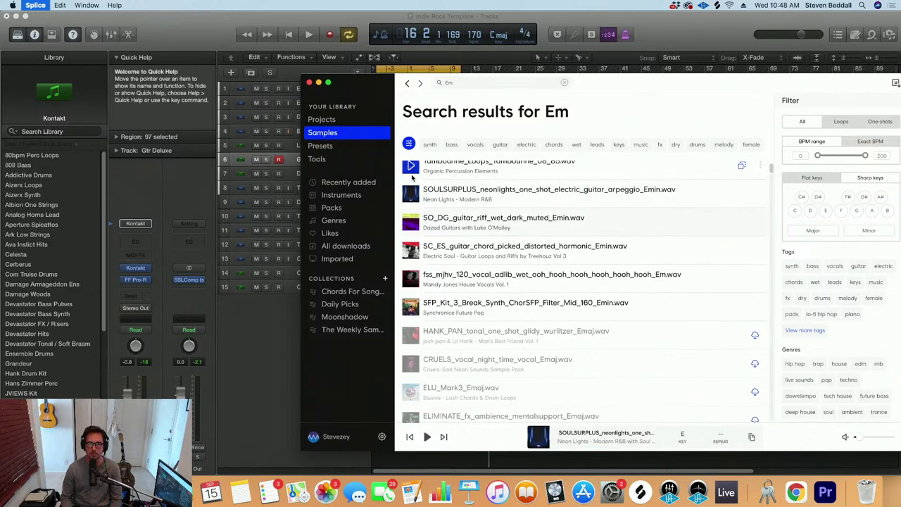
key("Down")
key("Down")
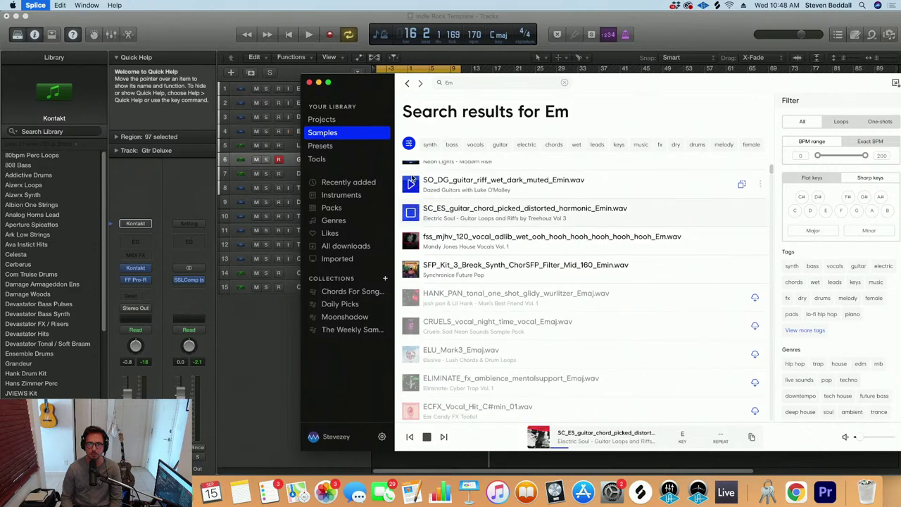
left_click_drag(454, 210, 212, 311)
left_click(410, 241)
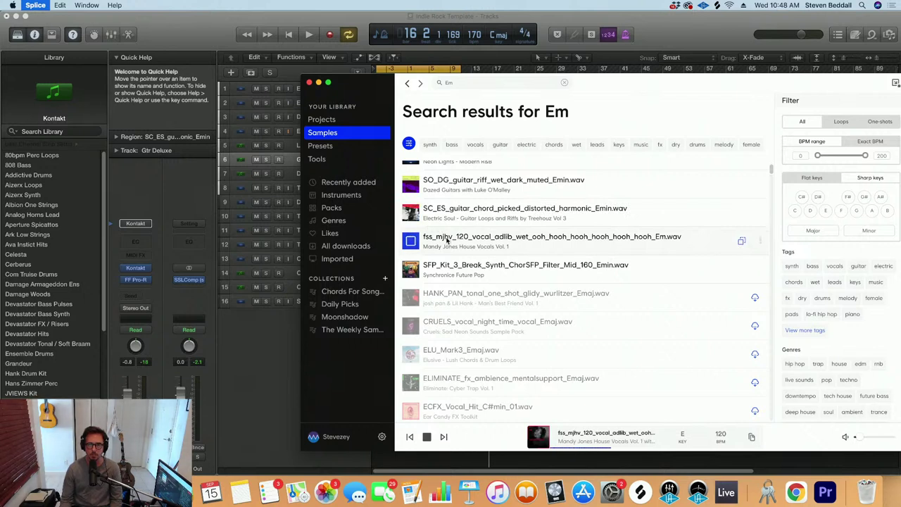
left_click_drag(446, 240, 236, 335)
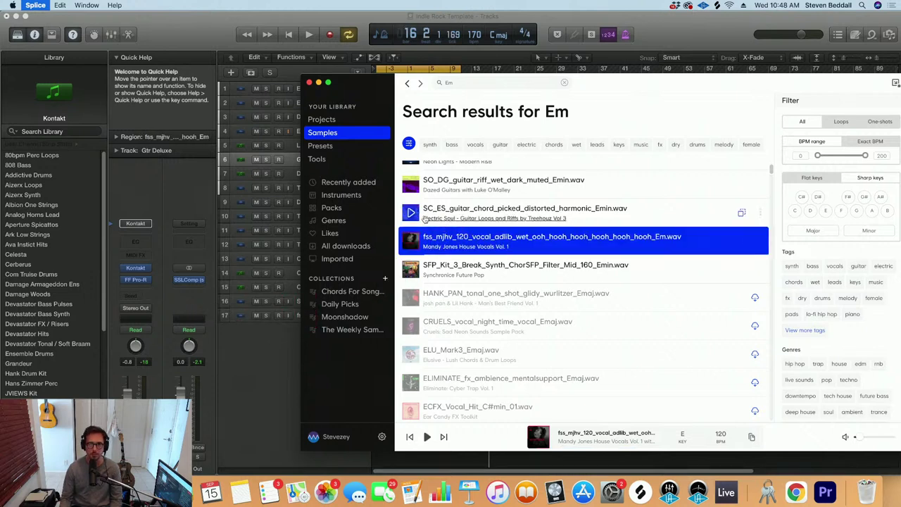
Add the SOULSURPLUS guitar arpeggio and SO_DG guitar riff samples as tracks 18 and 19
left_click(411, 269)
scroll(413, 268, "up", 1)
left_click(412, 265)
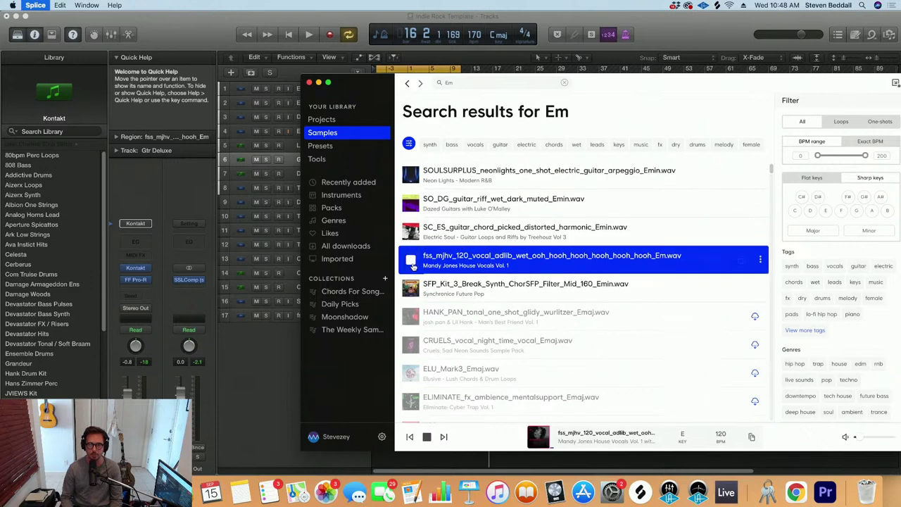
key("Up")
key("Up")
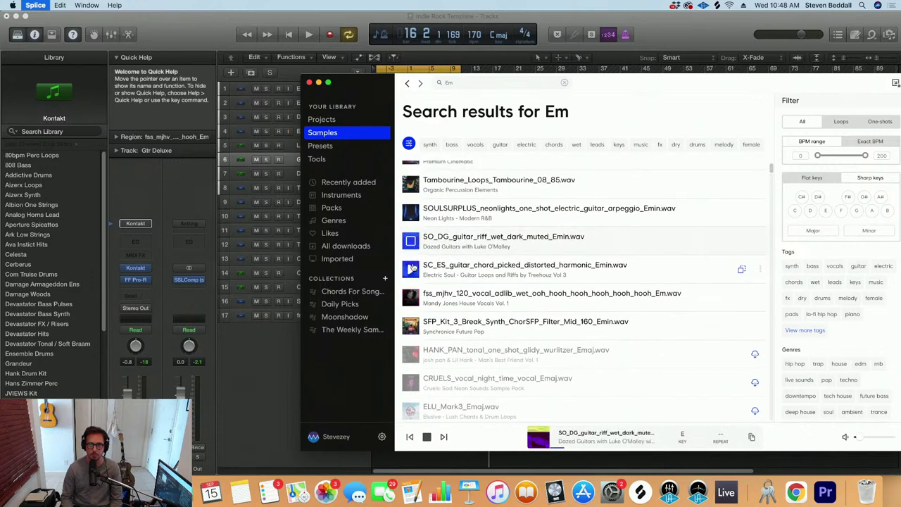
key("Up")
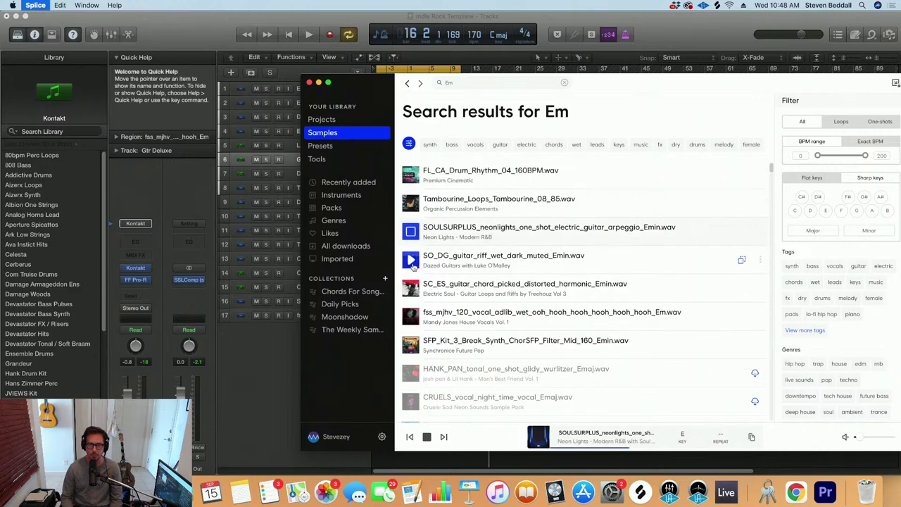
left_click_drag(433, 229, 234, 346)
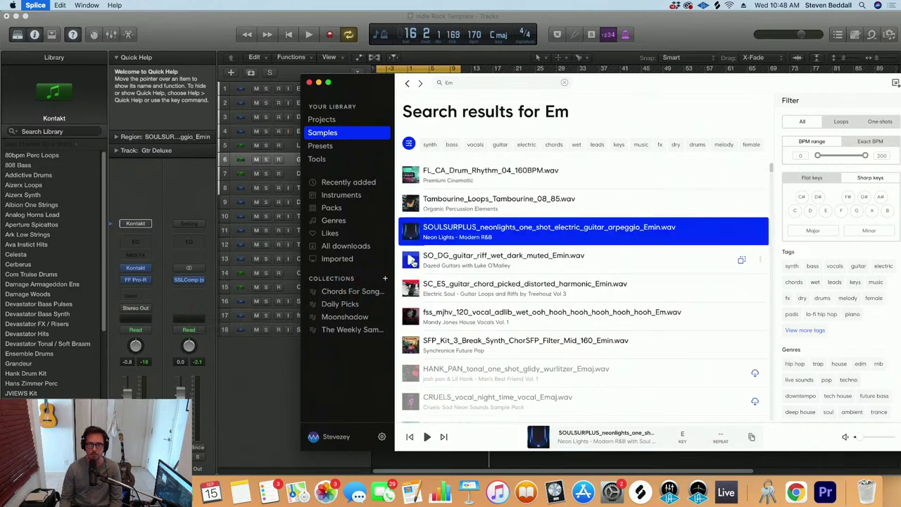
left_click(413, 261)
left_click_drag(445, 258, 277, 368)
Mute the newly imported vocal, arpeggio and riff regions and play from the start
key("super+Right")
key("super+Right")
key("super+Right")
key("super+Right")
key("super+Down")
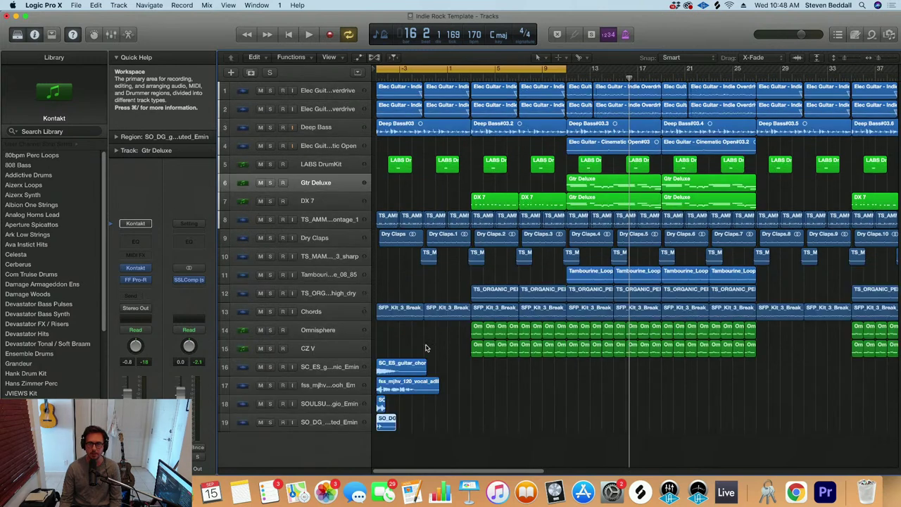
left_click(332, 374)
left_click(333, 375)
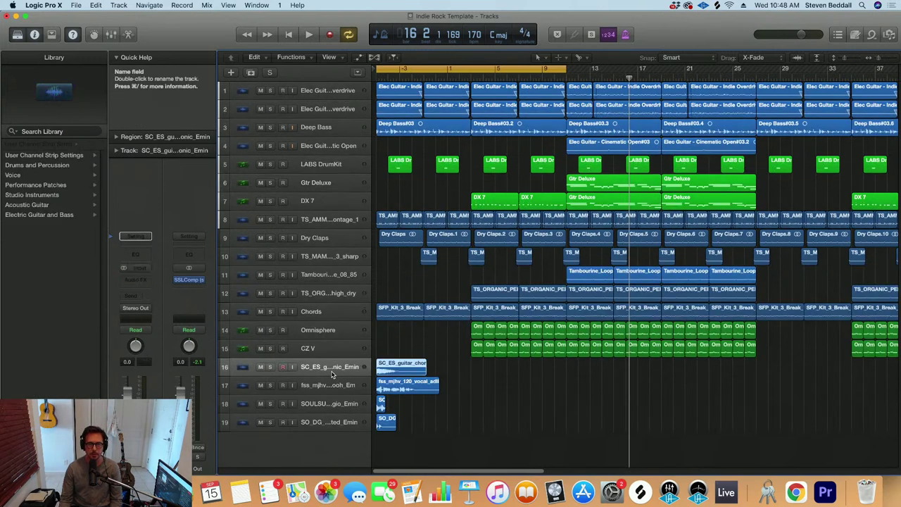
left_click_drag(412, 424, 387, 389)
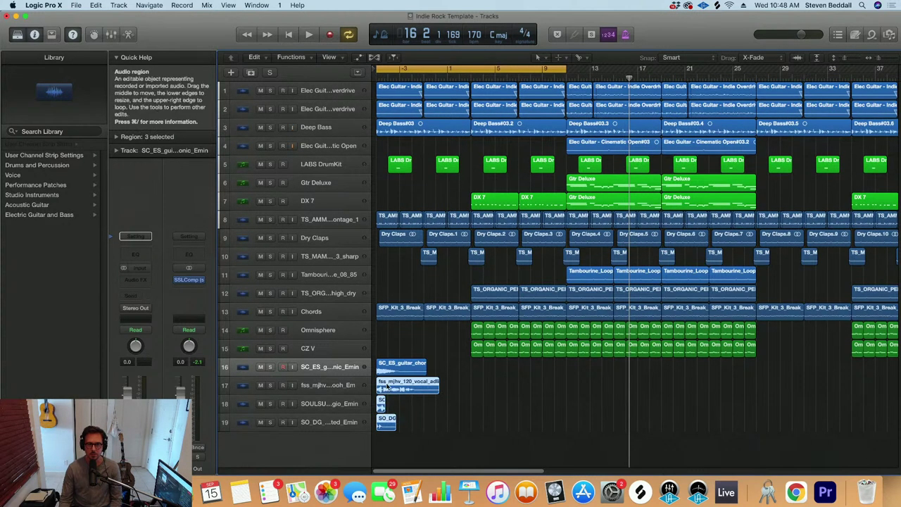
right_click(388, 389)
left_click(413, 327)
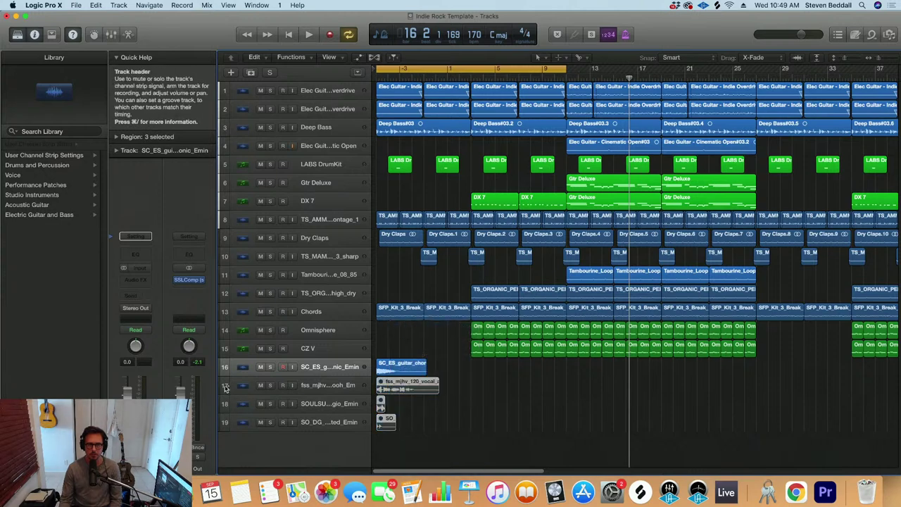
key("space")
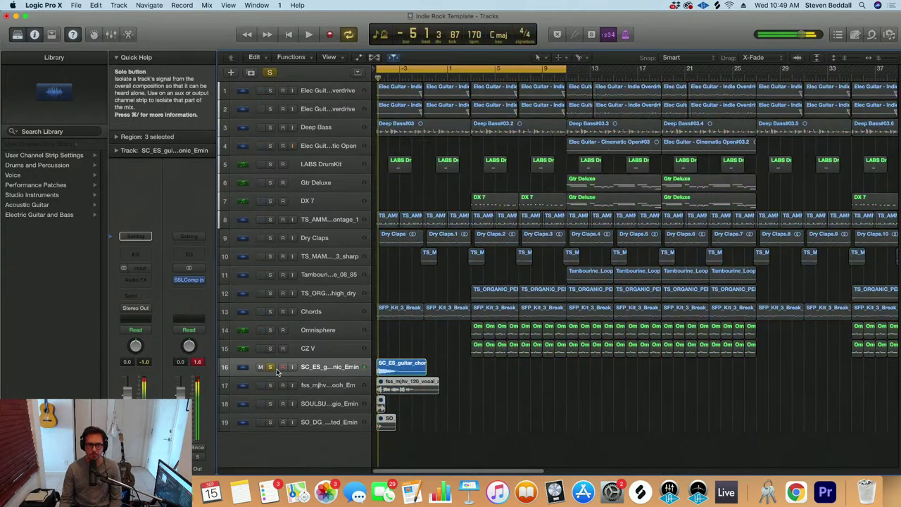
Turn the guitar chord track's volume down to about -12.6 dB and audition it
left_click(413, 367)
left_click(134, 137)
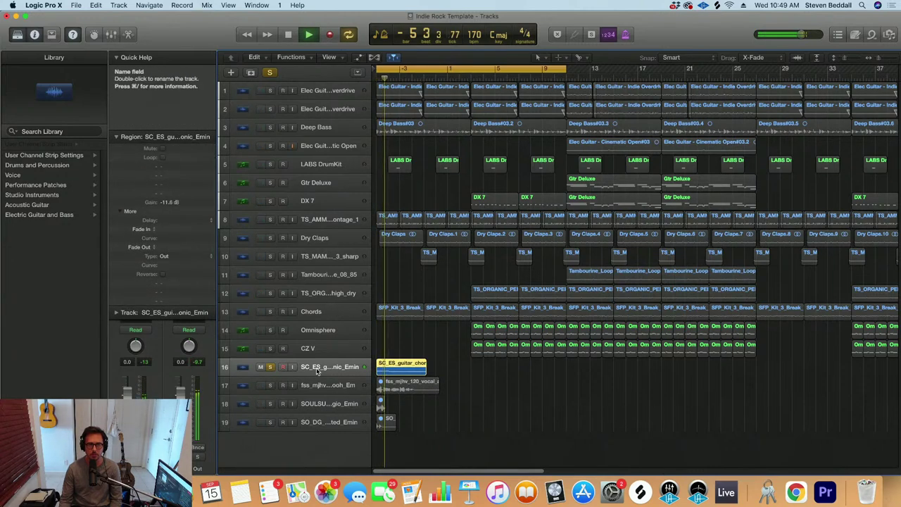
left_click(133, 137)
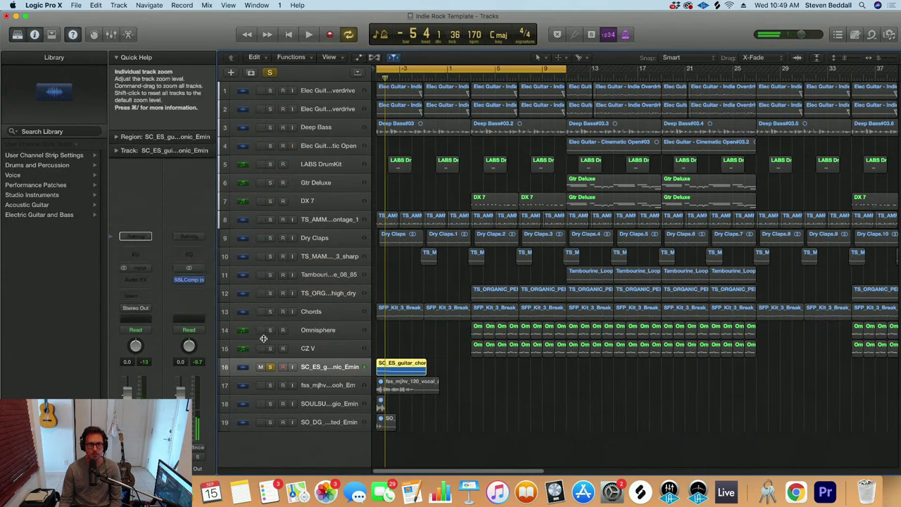
key("super+Down")
left_click_drag(332, 377, 323, 377)
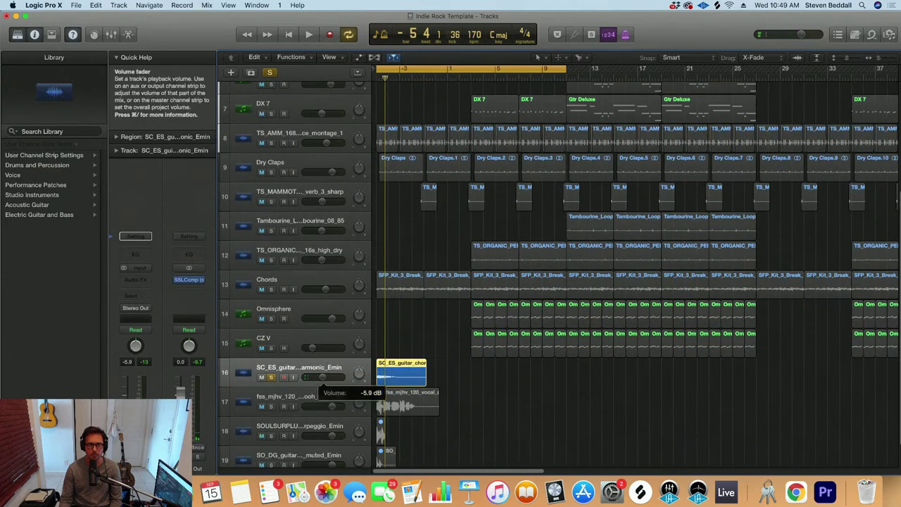
key("space")
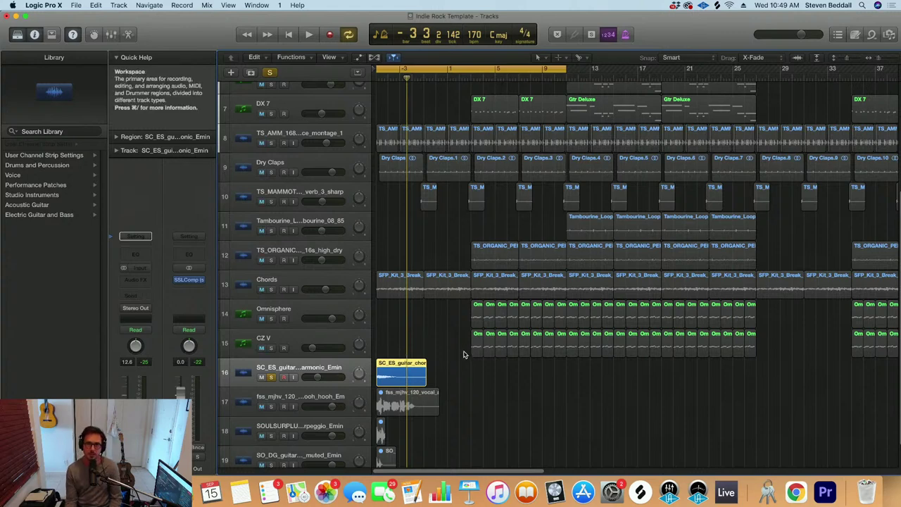
key("super+Up")
key("super+Left")
key("super+Up")
key("super+Up")
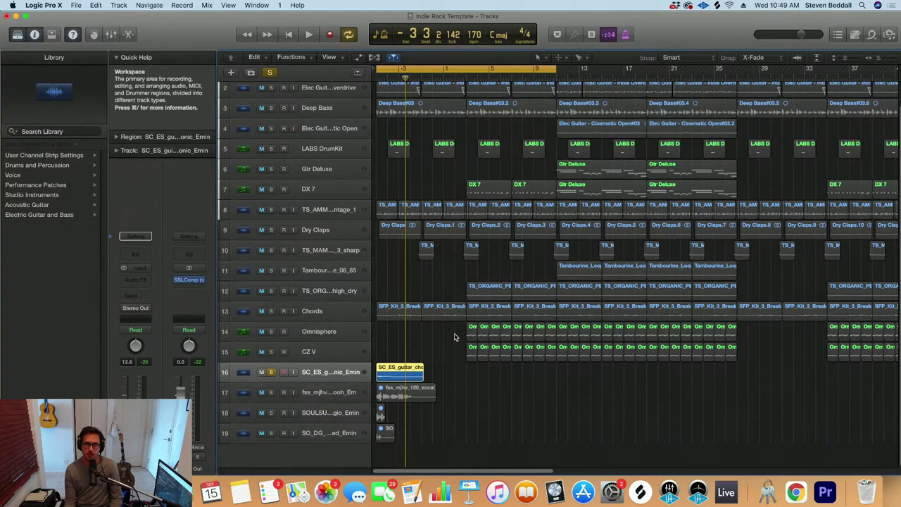
Move the guitar chord region to line up at bar 11, with looped playback off
left_click_drag(398, 371, 574, 370)
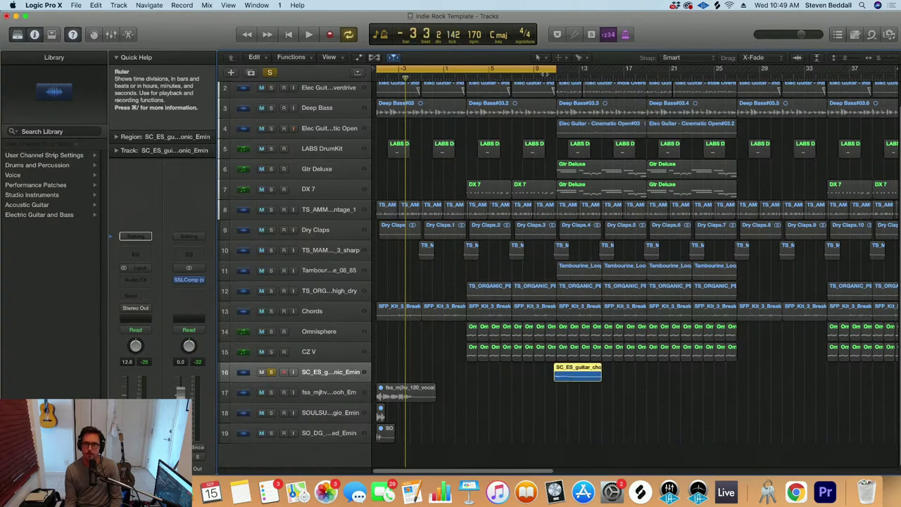
left_click(557, 68)
left_click(556, 75)
key("super+Down")
key("super+Down")
key("super+Down")
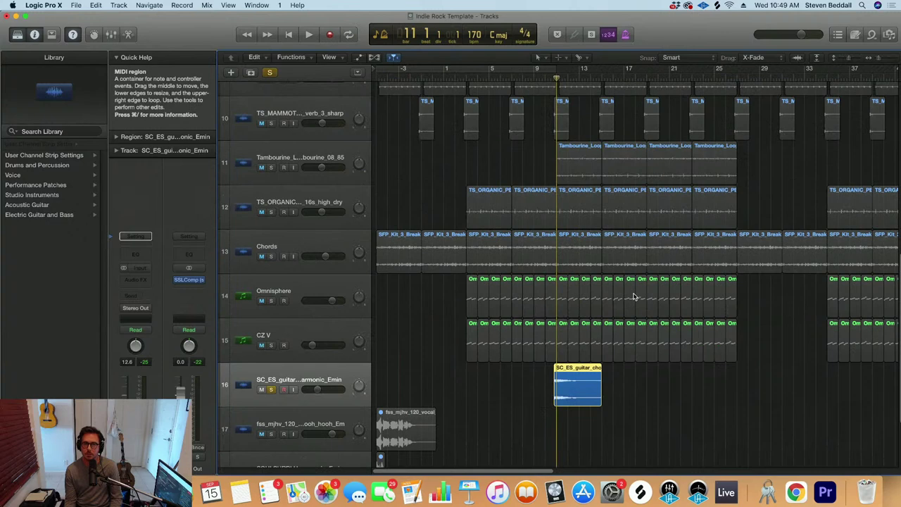
key("super+Right")
key("super+Right")
key("super+Right")
key("super+Right")
key("super+Right")
key("super+Down")
key("super+Down")
key("super+Down")
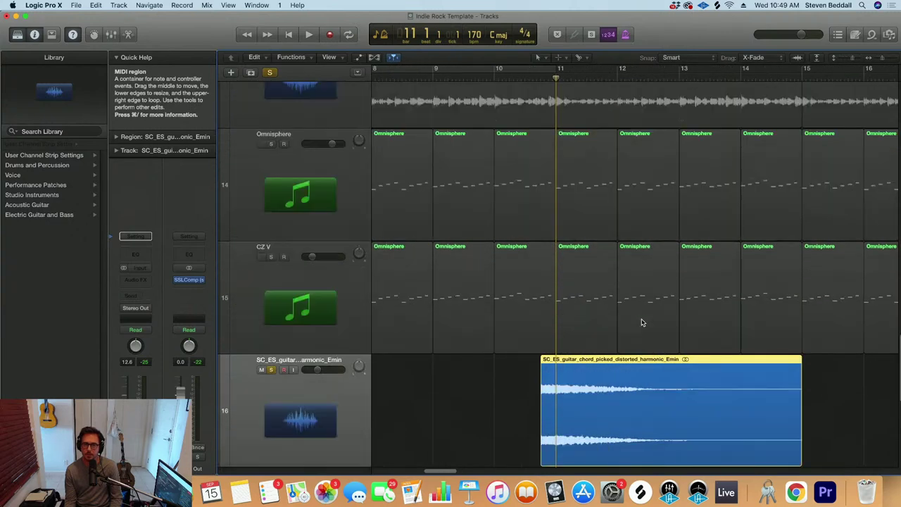
key("super+Right")
left_click_drag(616, 443, 639, 441)
key("super+Left")
key("super+Left")
key("super+Left")
key("super+Up")
key("super+Up")
left_click(521, 77)
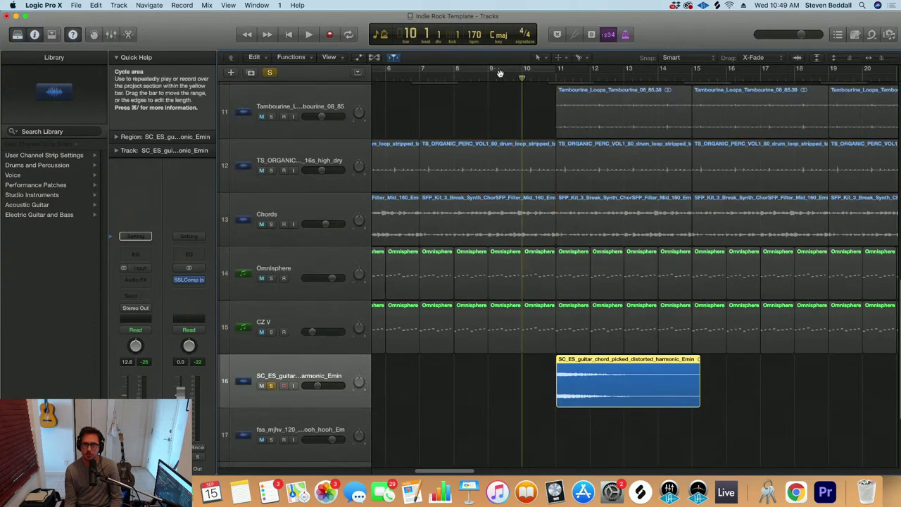
Clear all solos, then solo the guitar chord track and play from bar 10
left_click(270, 74)
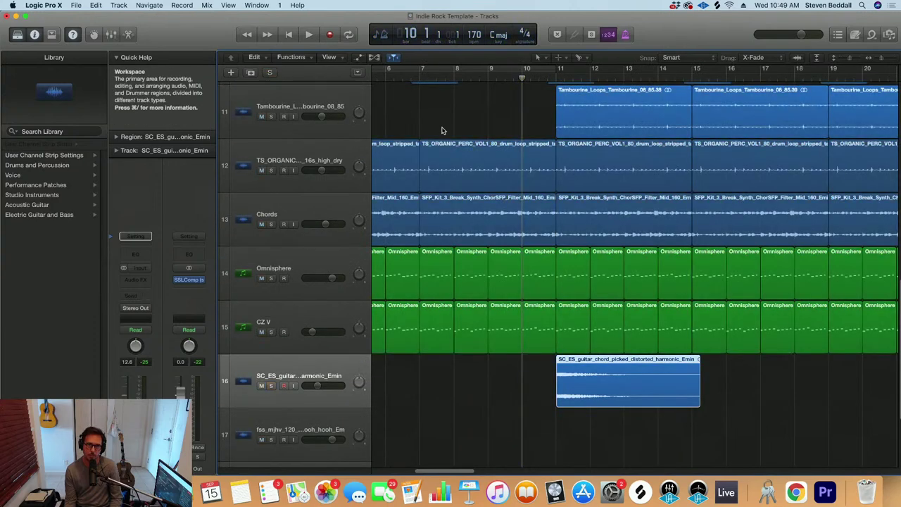
key("space")
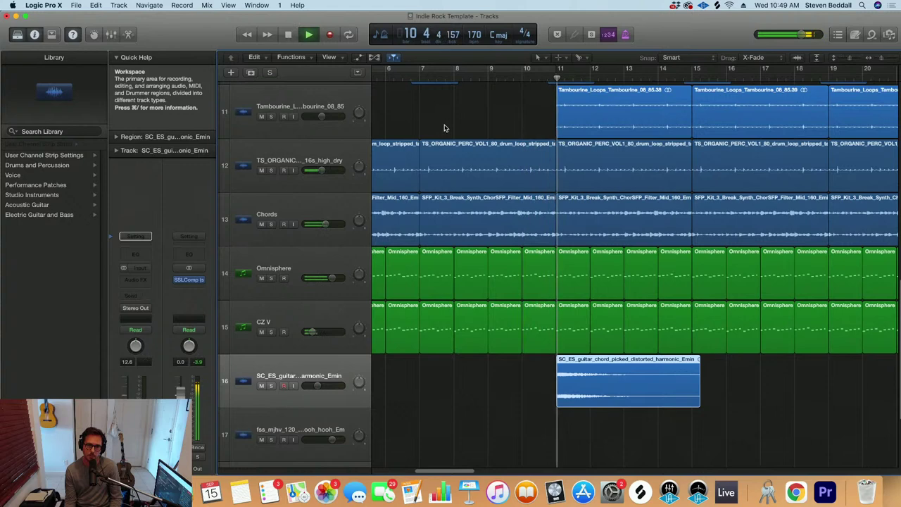
key("space")
key("space")
left_click(269, 386)
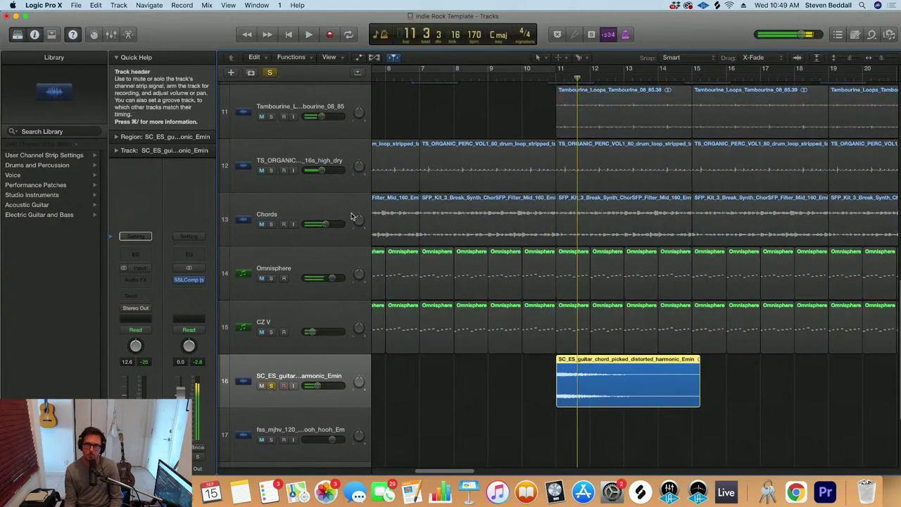
left_click(521, 76)
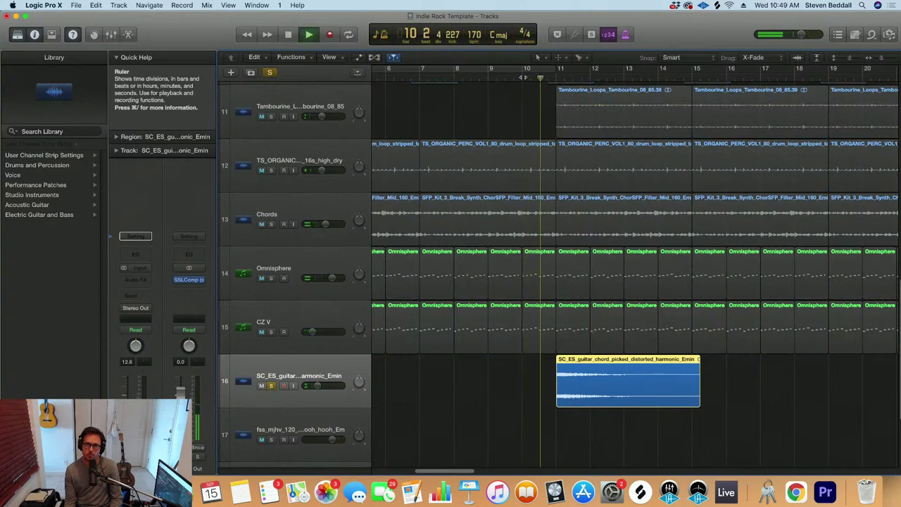
key("space")
Nudge the guitar region to start just before bar 11, at 10 4 4 1
left_click(556, 80)
key("super+Right")
key("super+Right")
key("super+Right")
key("super+Down")
key("super+Down")
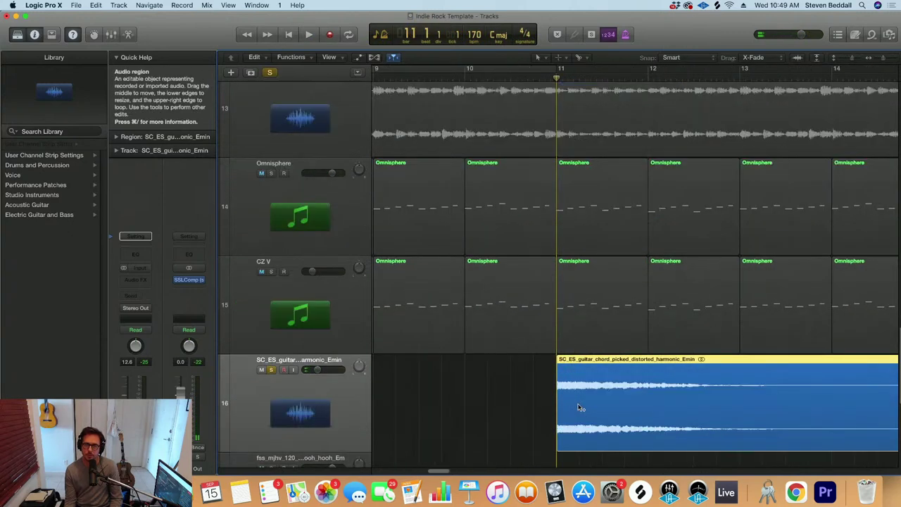
left_click_drag(582, 403, 576, 410)
key("super+Right")
key("super+Right")
key("super+Right")
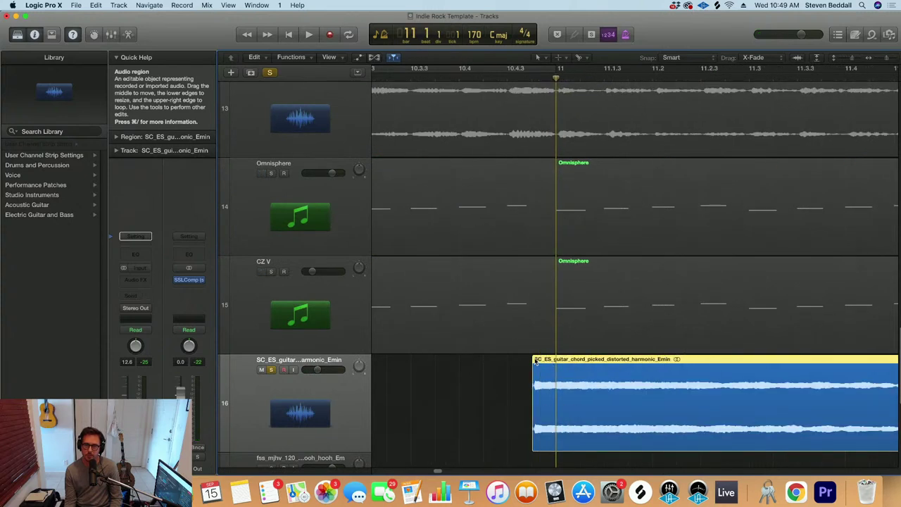
Shrink the track heights to fit all tracks and solo the Chords track
key("super+Up")
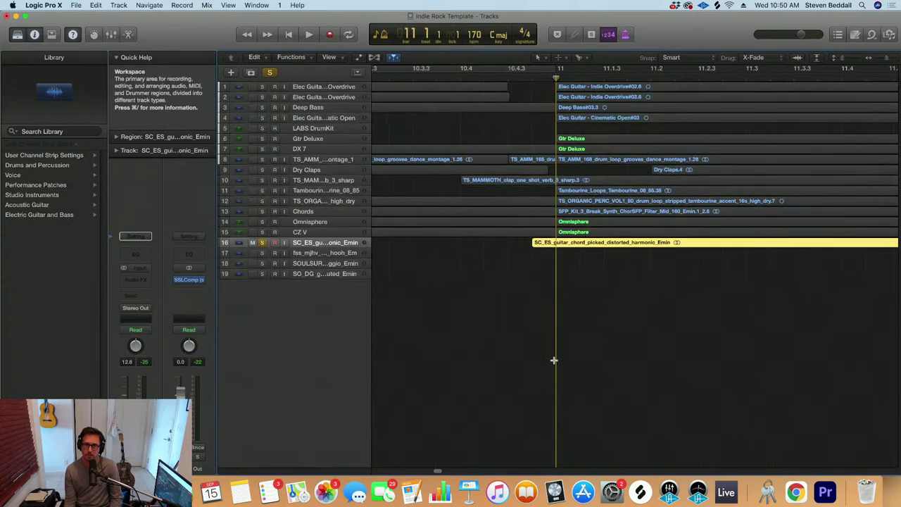
key("super+Left")
key("super+Down")
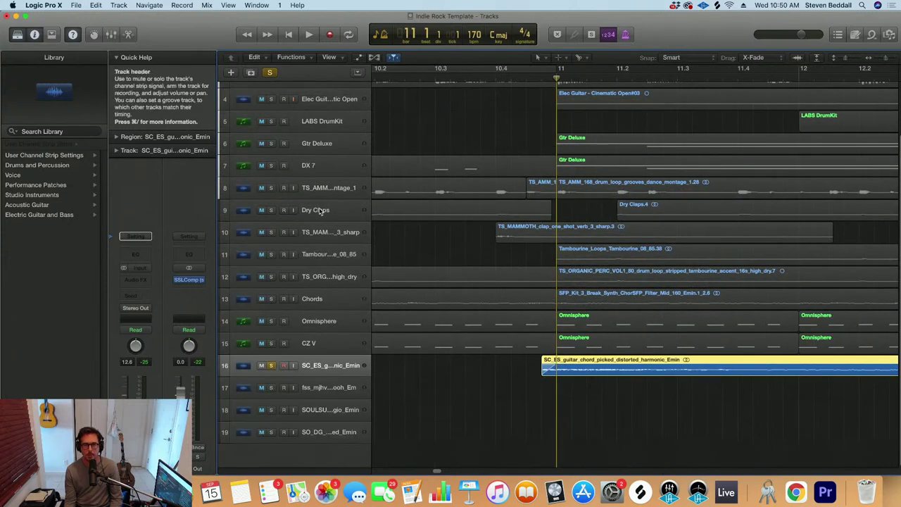
key("super+Up")
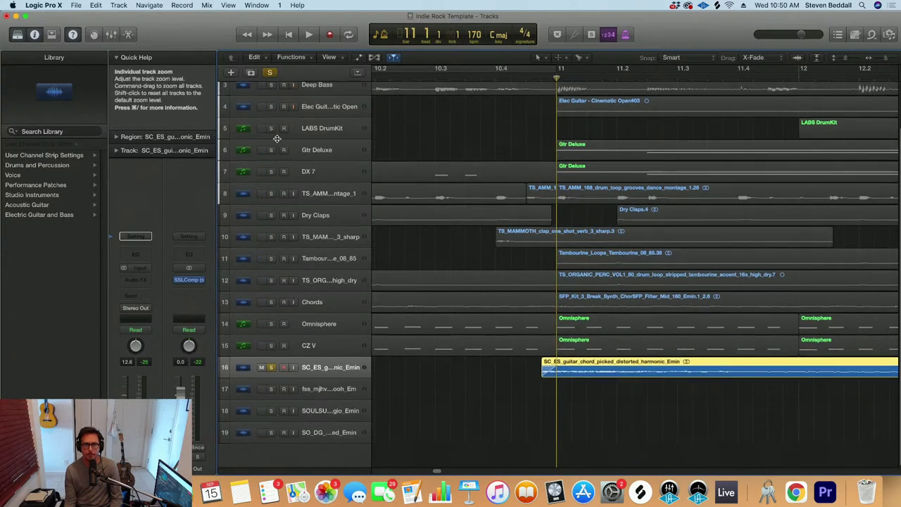
key("super+Up")
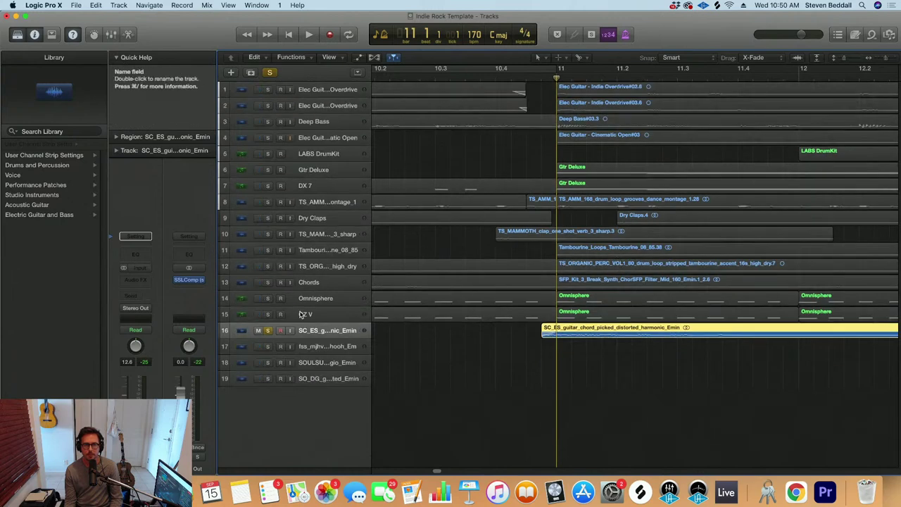
left_click(265, 283)
Turn on Cycle with a range of bars 9–17 and play it
left_click(661, 65)
left_click_drag(661, 66, 763, 62)
key("space")
key("super+Left")
key("super+Left")
key("super+Left")
key("super+Left")
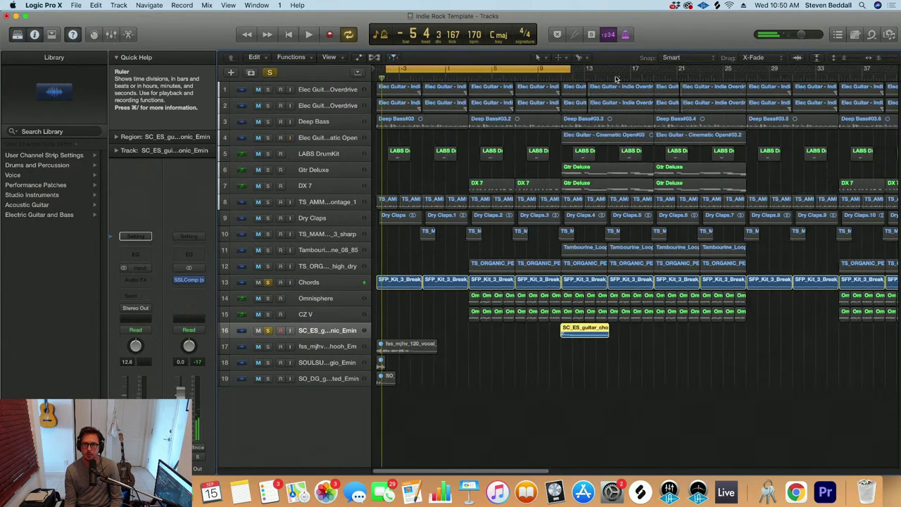
key("super+Left")
left_click_drag(465, 70, 525, 72)
key("space")
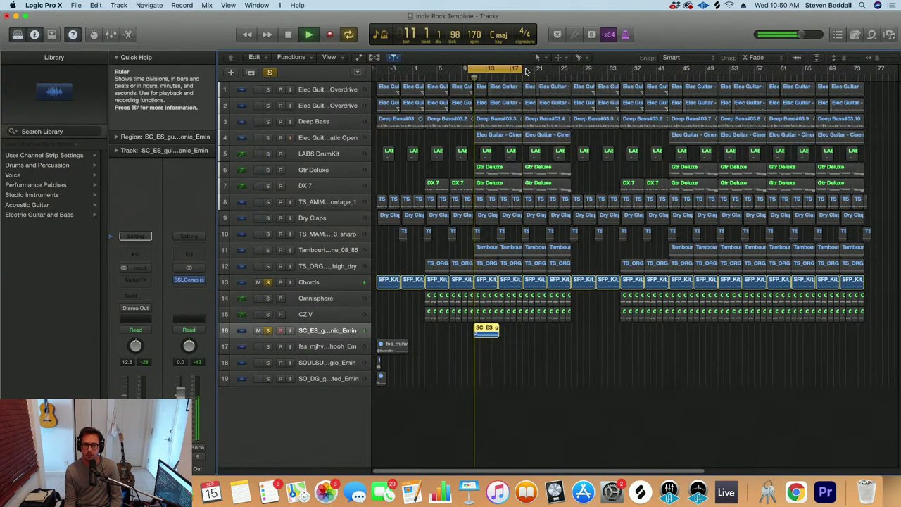
key("space")
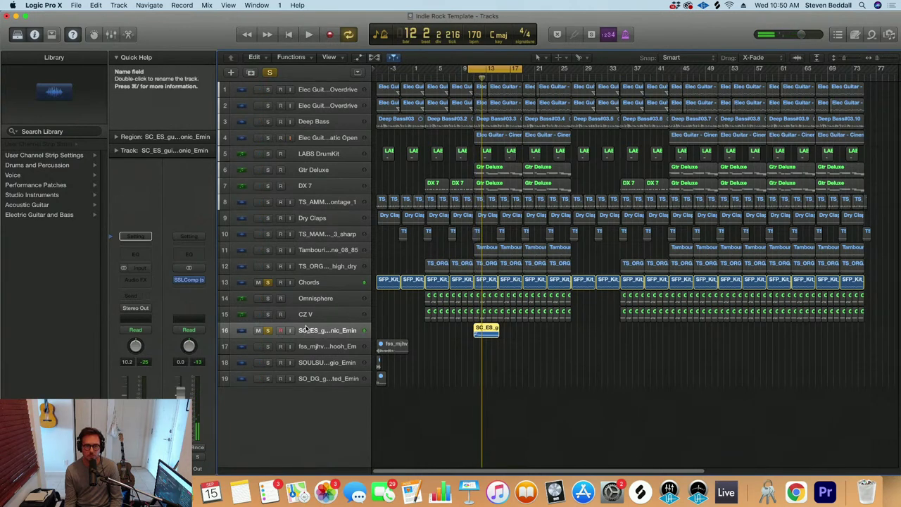
Rename track 16 'Em Gtr Stab' and also solo the drum loop track
double_click(307, 330)
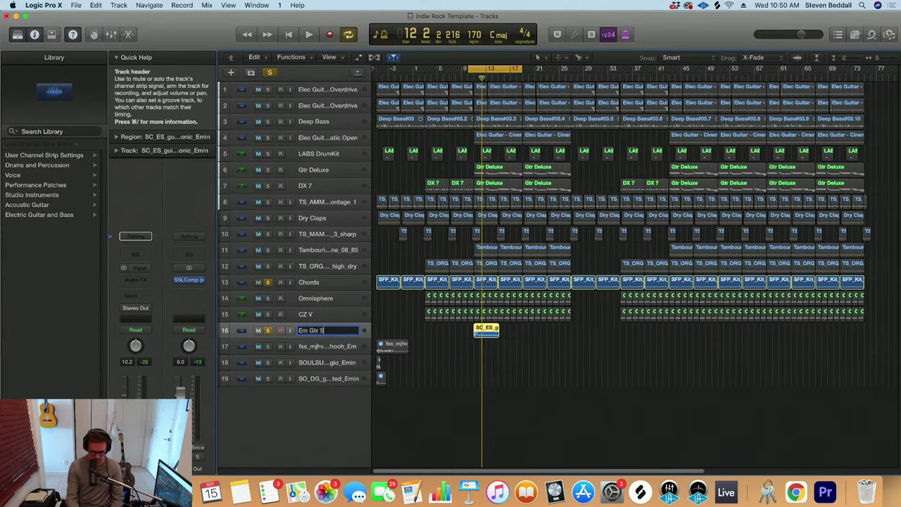
key("space")
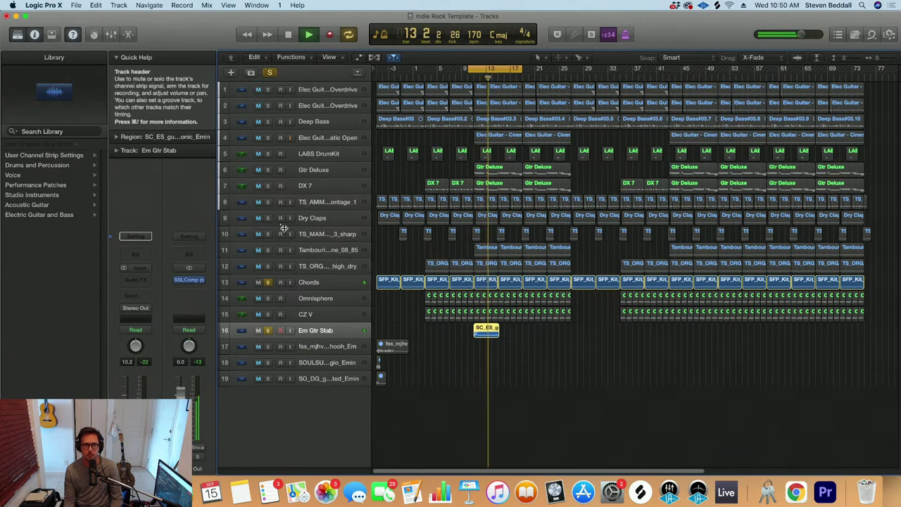
key("space")
left_click(268, 203)
key("space")
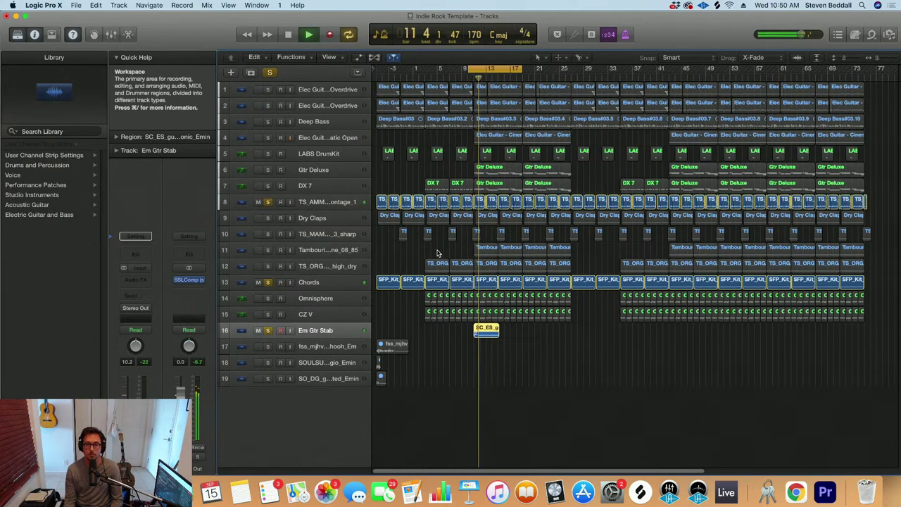
Clear all solos and move the cycle range to intro bars -3 to 1
scroll(452, 253, "down", 2)
key("super+Down")
key("space")
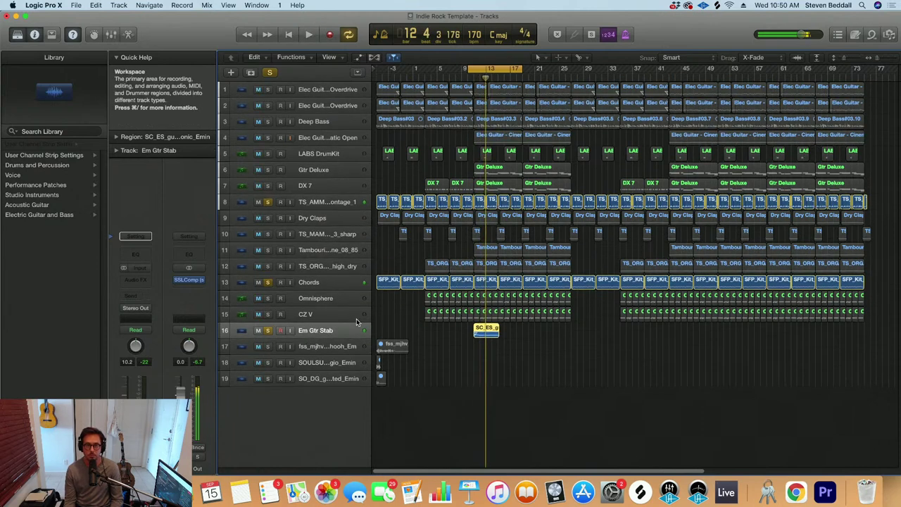
left_click(269, 72)
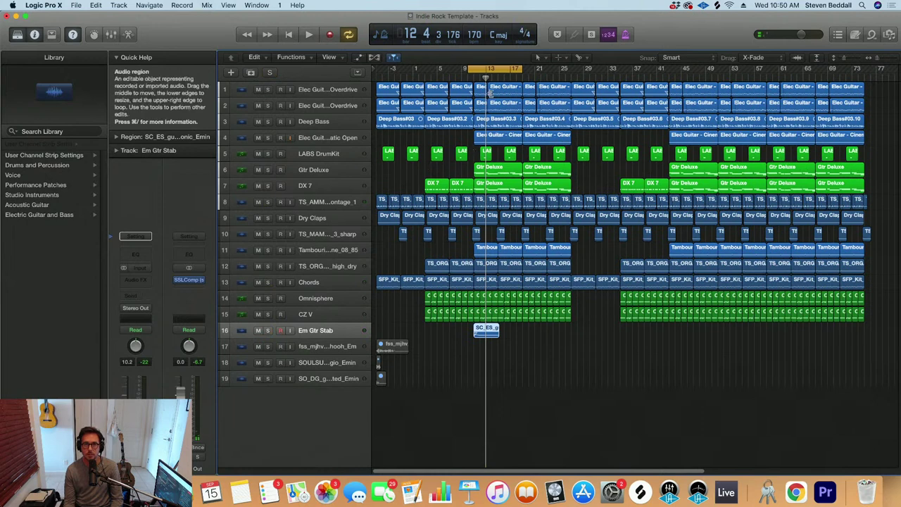
left_click_drag(481, 68, 390, 68)
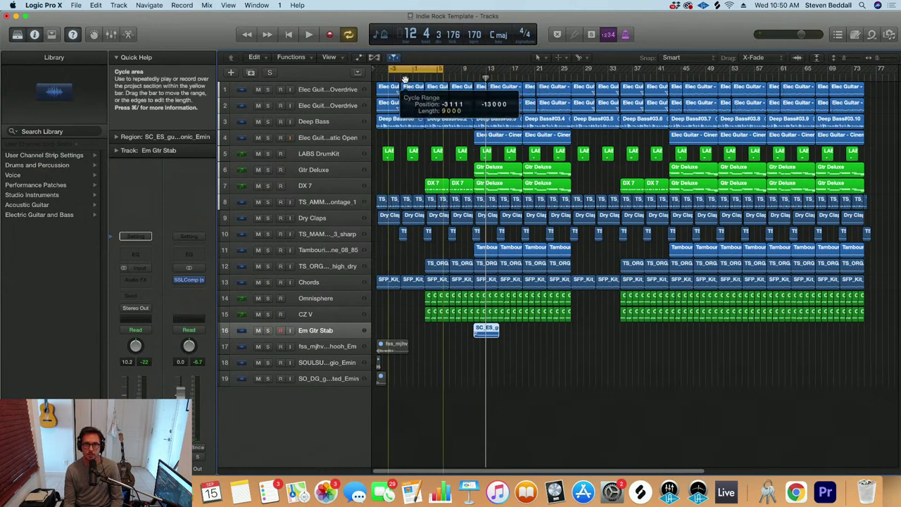
Solo vocal track 17, unmute its fss_mjhv region, and show its region gain settings
left_click(314, 350)
left_click(266, 347)
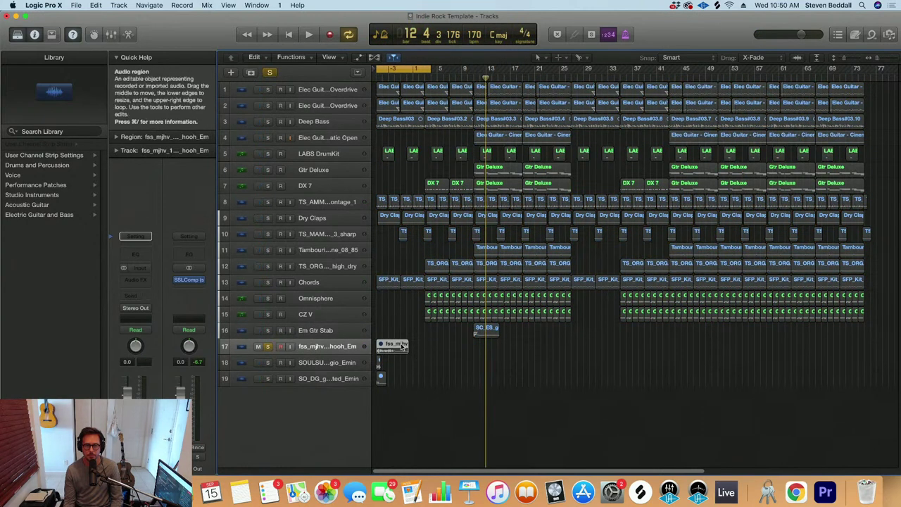
right_click(411, 324)
left_click(422, 326)
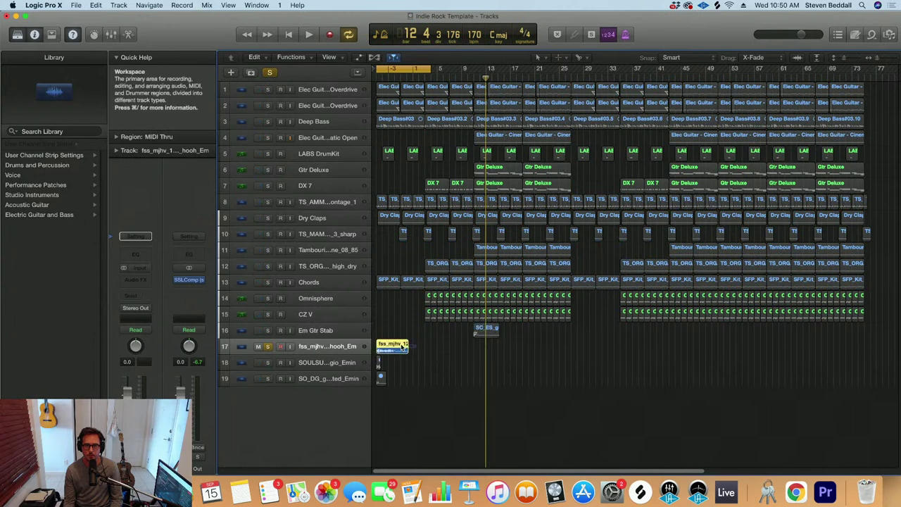
left_click(117, 137)
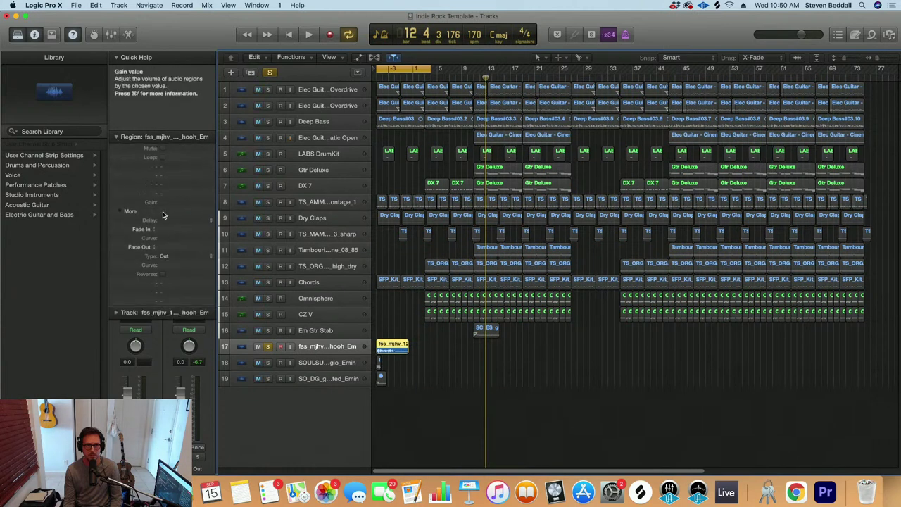
key("Return")
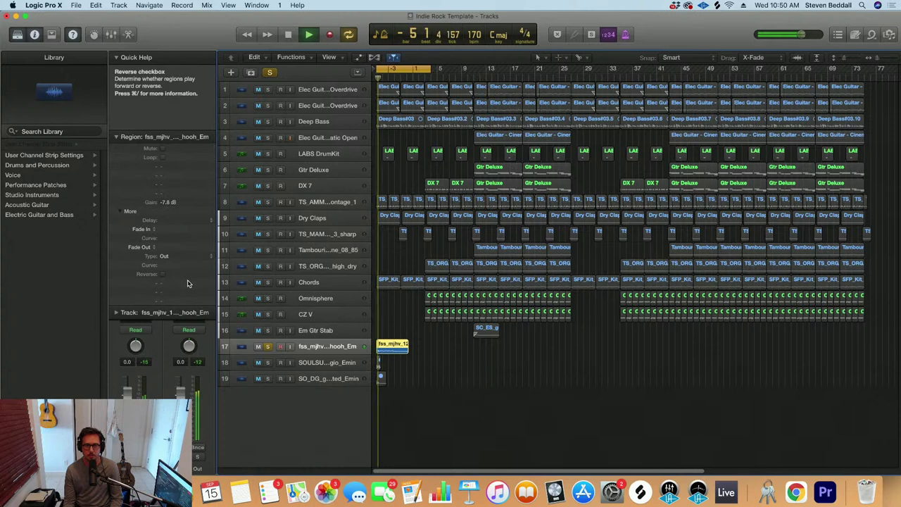
Lower the vocal track's volume and audition the quieter ad-lib
key("super+Down")
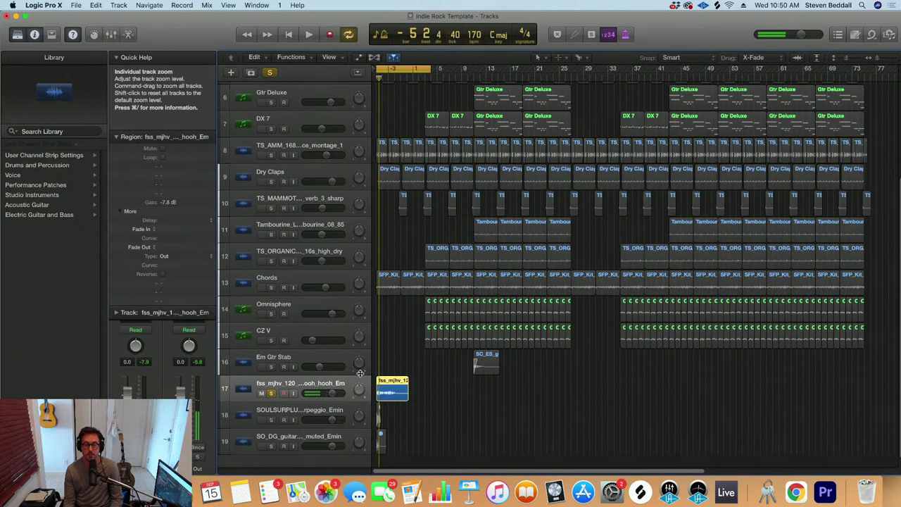
key("super+Right")
key("super+Right")
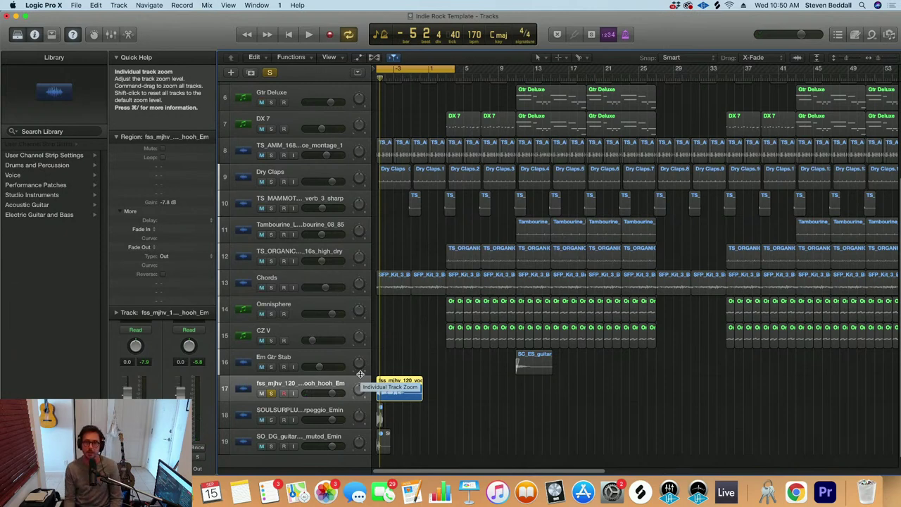
left_click_drag(335, 393, 319, 394)
key("space")
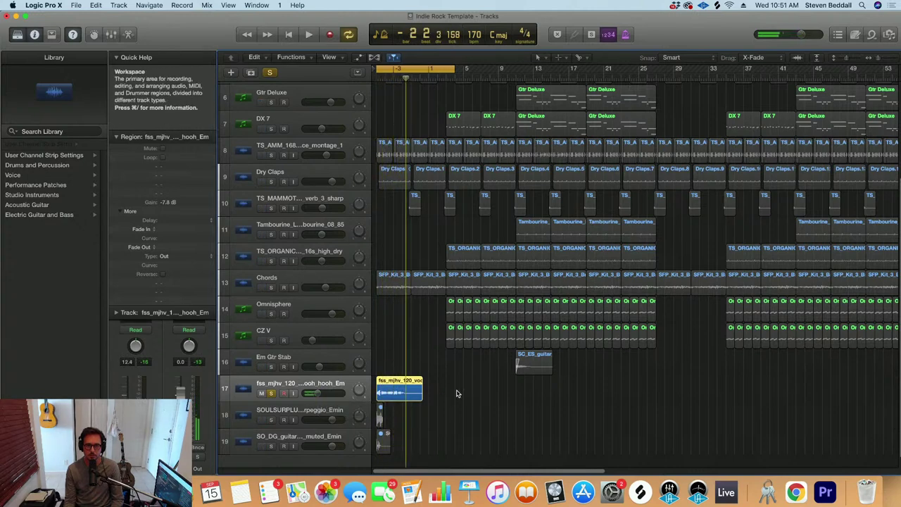
key("space")
scroll(457, 392, "up", 5)
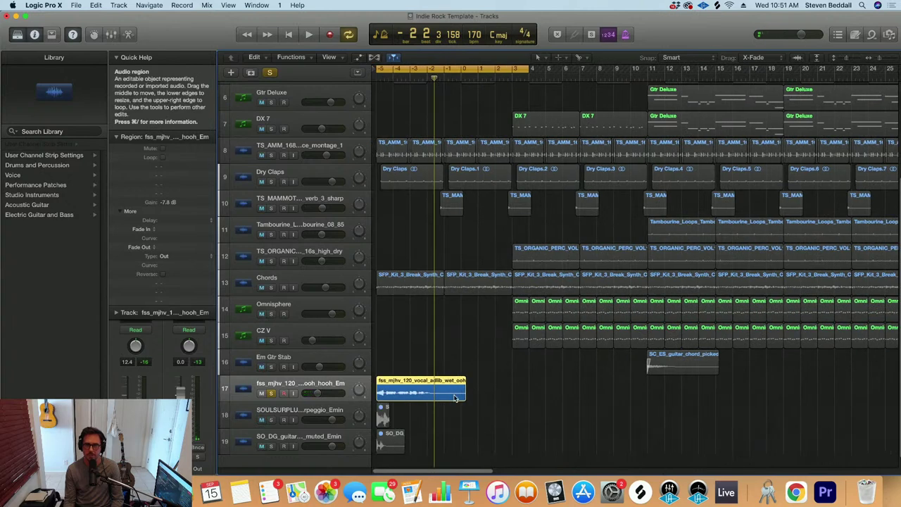
scroll(429, 381, "down", 5)
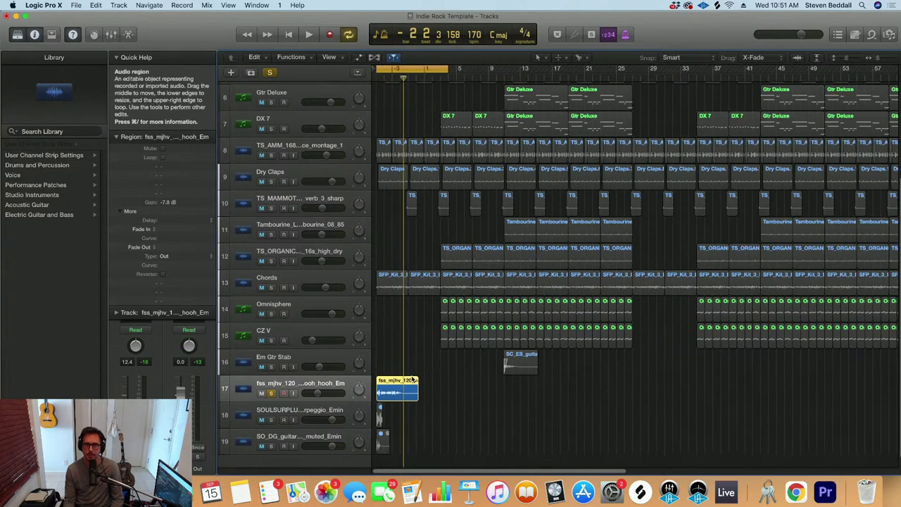
Move the vocal region to bar 5, set the cycle to bars 5–9, and solo Chords and track 8
left_click_drag(394, 381, 458, 378)
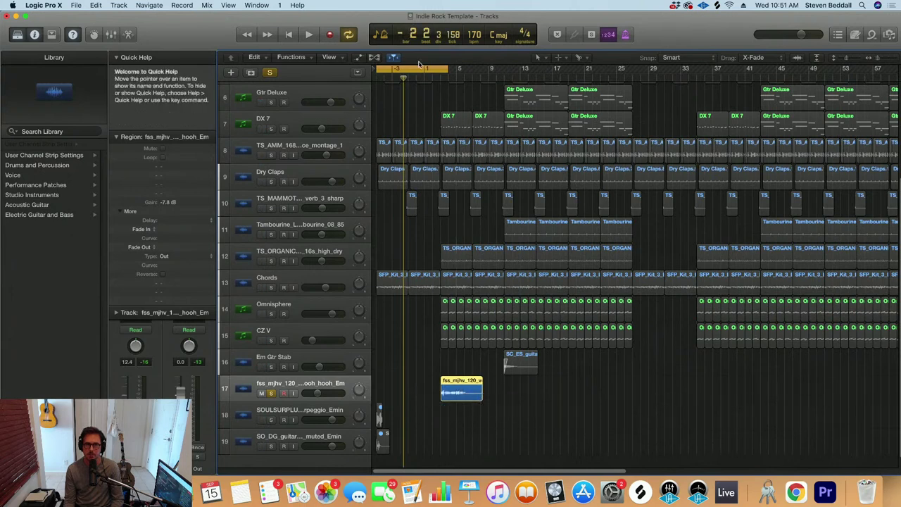
left_click_drag(421, 69, 485, 72)
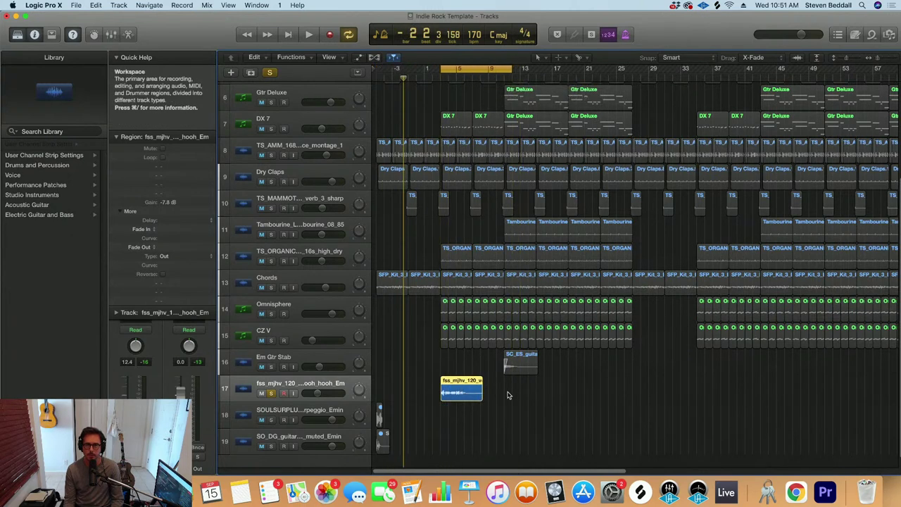
scroll(385, 218, "down", 3)
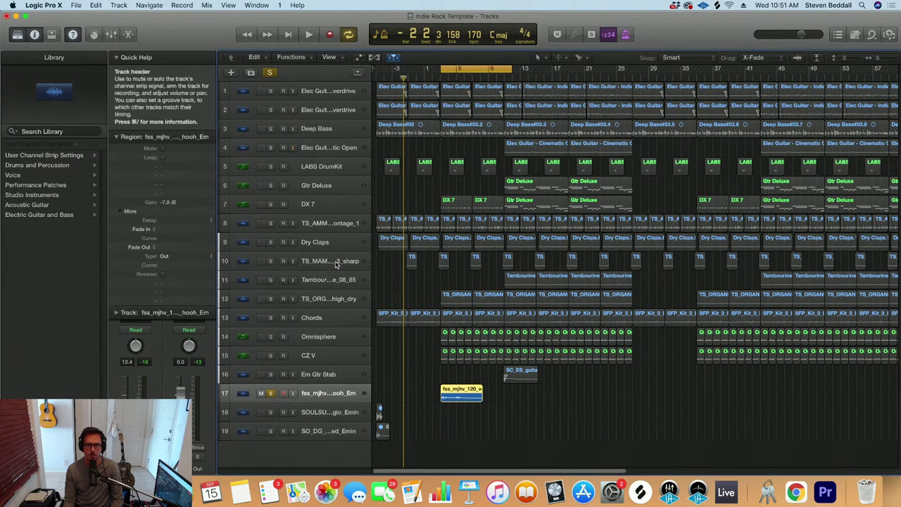
left_click(270, 318)
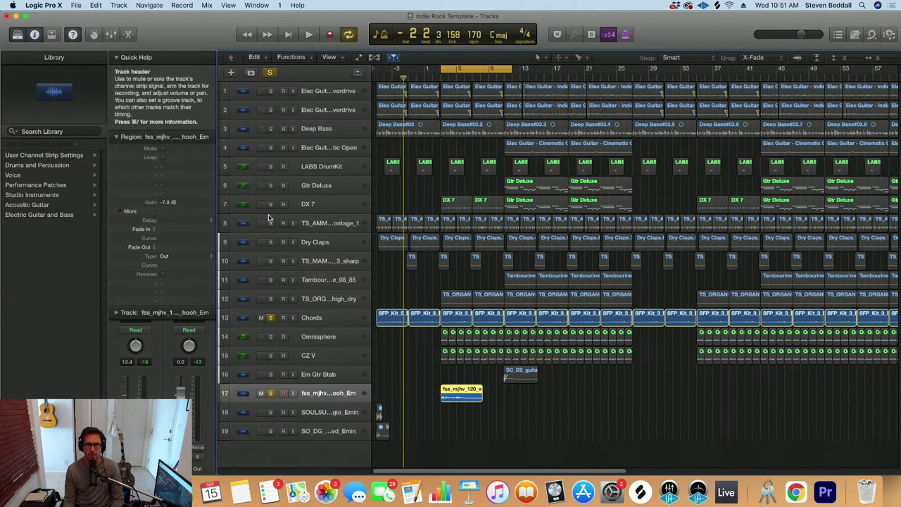
left_click(270, 223)
Split the vocal ad-lib region partway through bar 3
key("space")
scroll(473, 353, "up", 3)
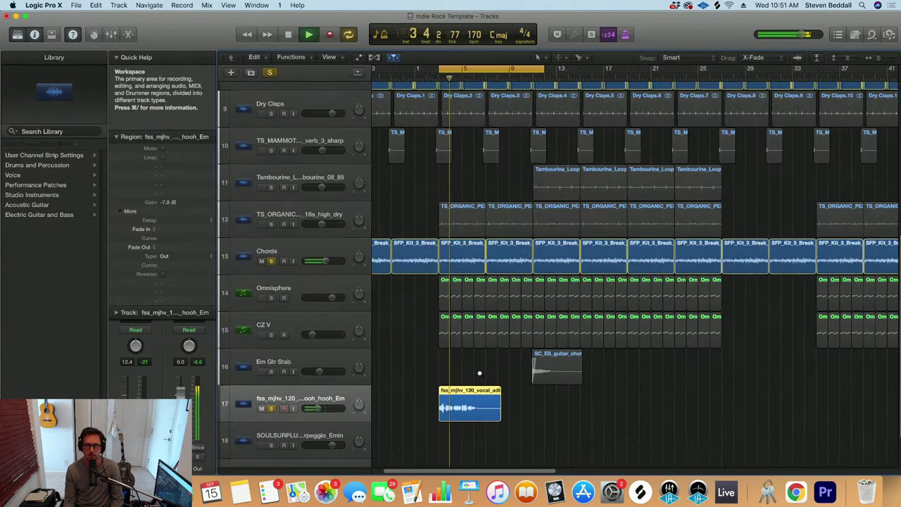
scroll(480, 374, "up", 5)
key("space")
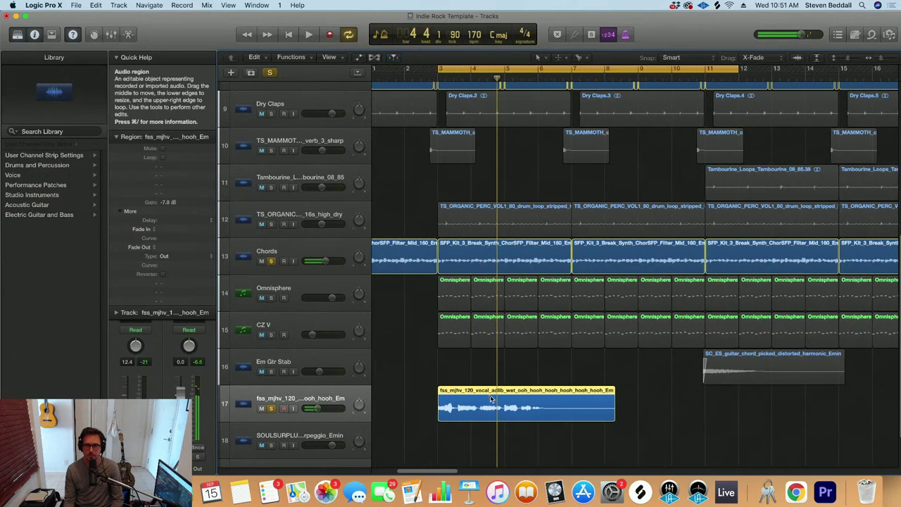
scroll(491, 398, "up", 3)
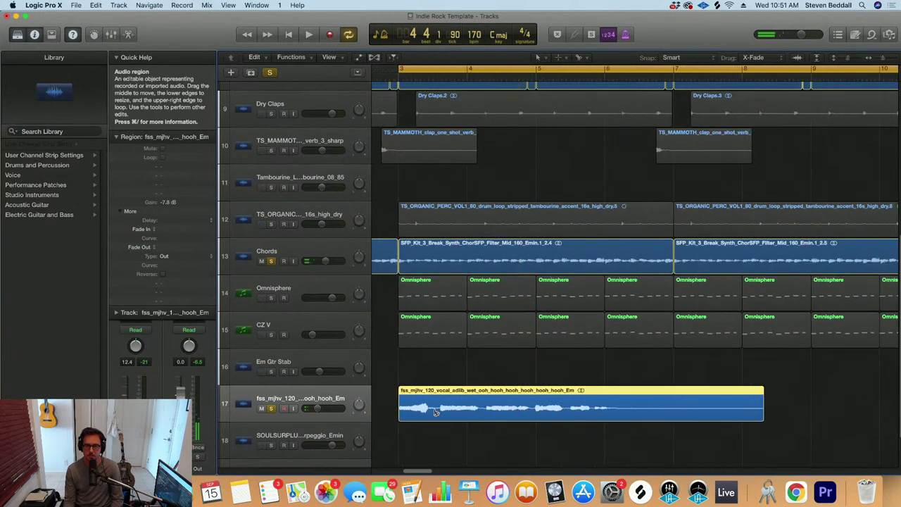
left_click(435, 412)
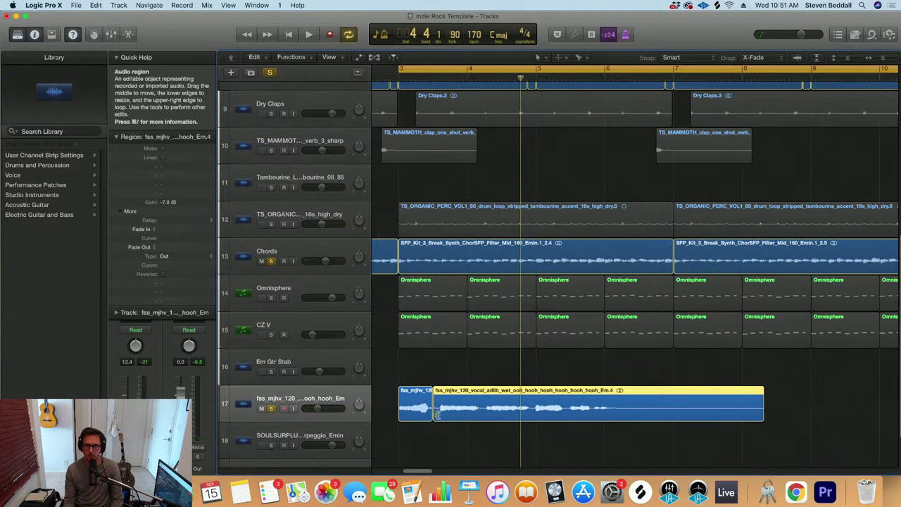
key("space")
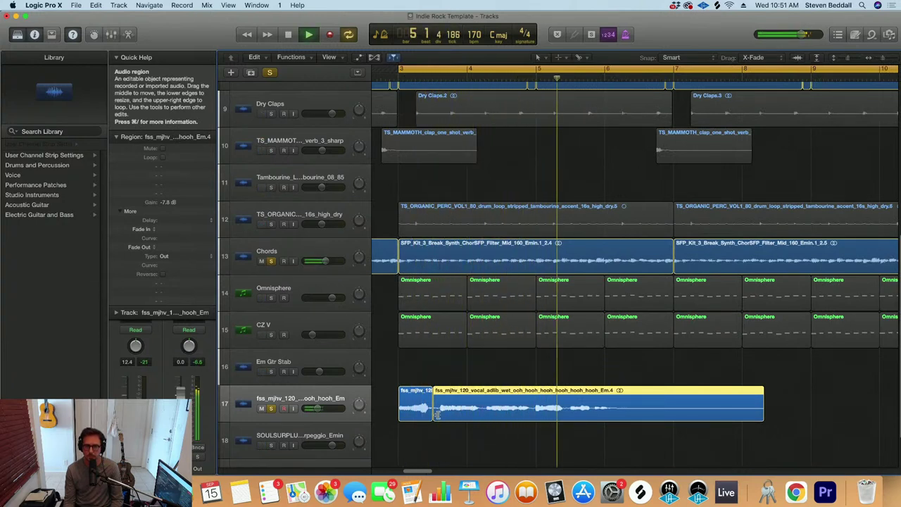
key("space")
Trim the later vocal piece to start near bar 5 and nudge it slightly later
left_click_drag(437, 416, 534, 417)
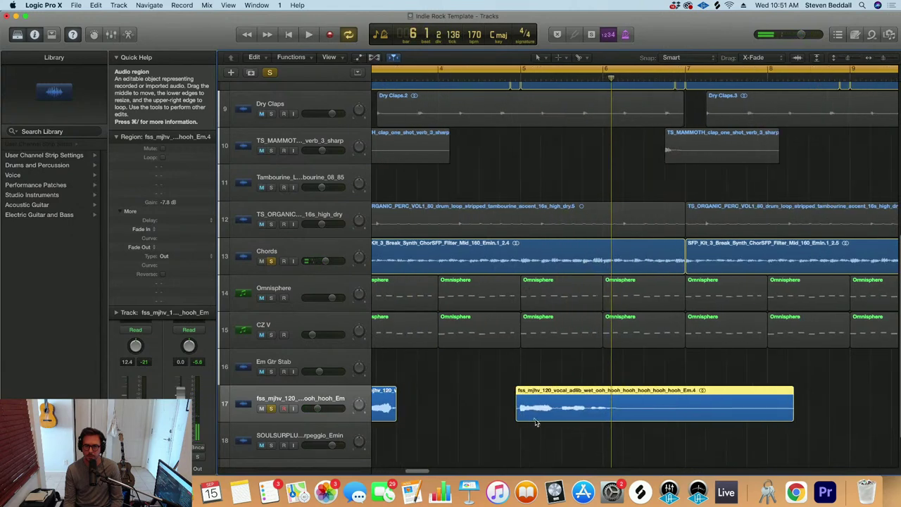
key("super+Right")
key("space")
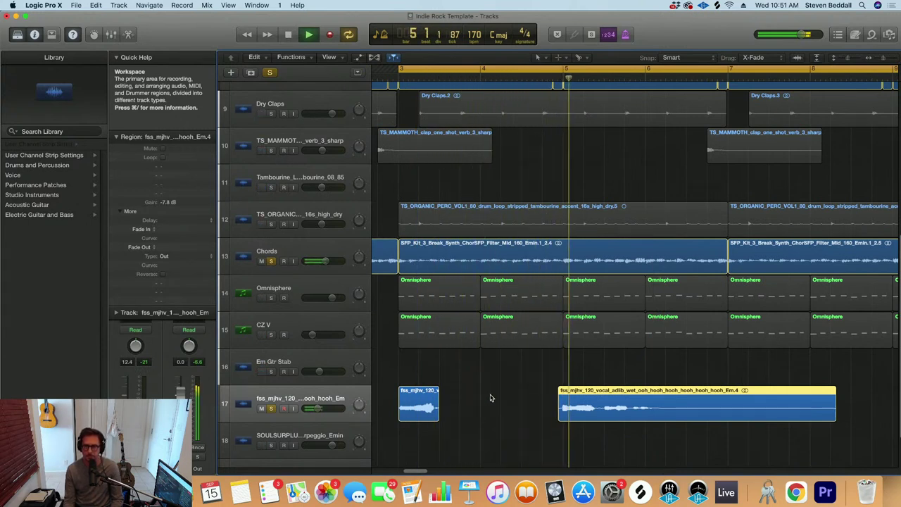
key("space")
key("super+Right")
key("super+Right")
key("super+Right")
key("super+Down")
key("super+Down")
key("super+Down")
key("super+Down")
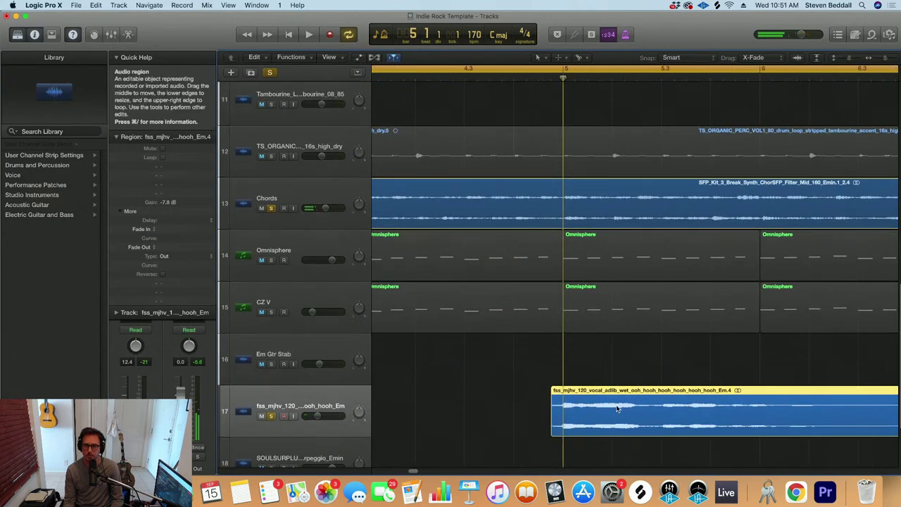
key("super+Right")
key("super+Right")
key("super+Right")
key("super+Right")
key("super+Right")
key("super+Right")
key("super+Left")
key("super+Left")
key("super+Left")
key("super+Left")
key("super+Left")
key("super+Left")
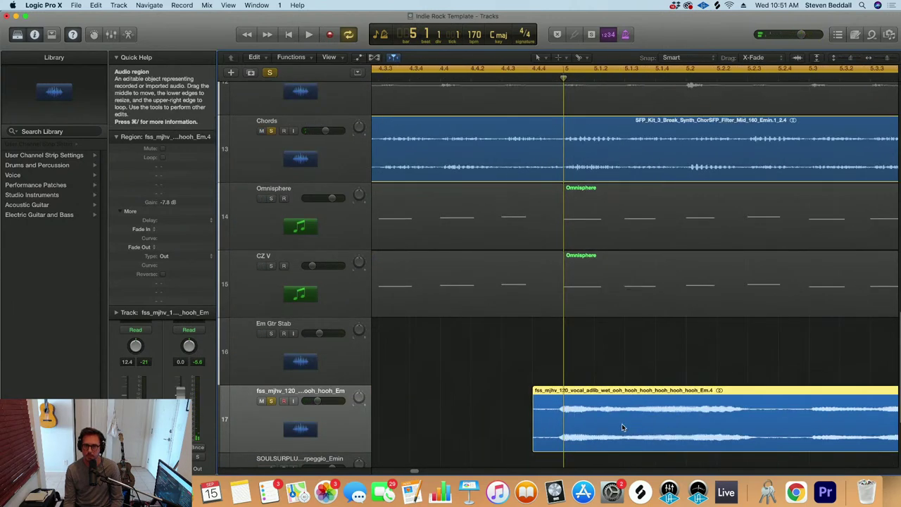
left_click(623, 426)
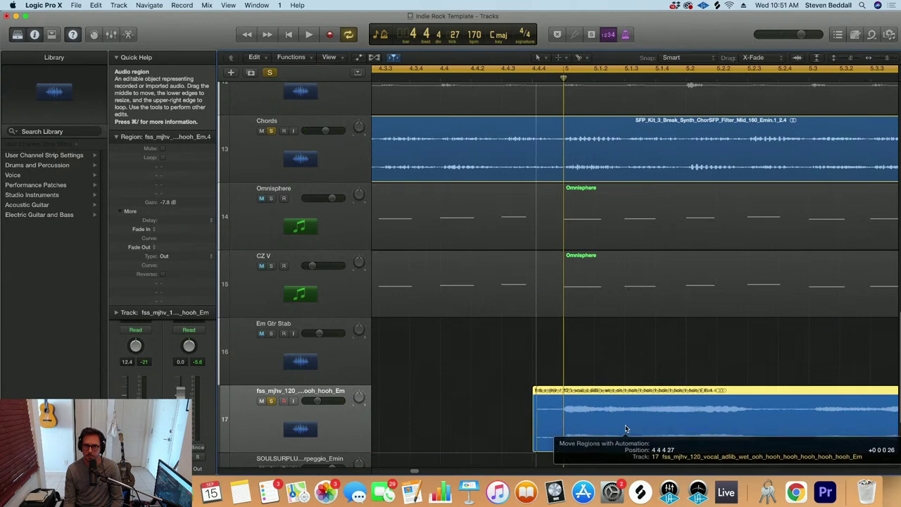
left_click_drag(625, 426, 626, 426)
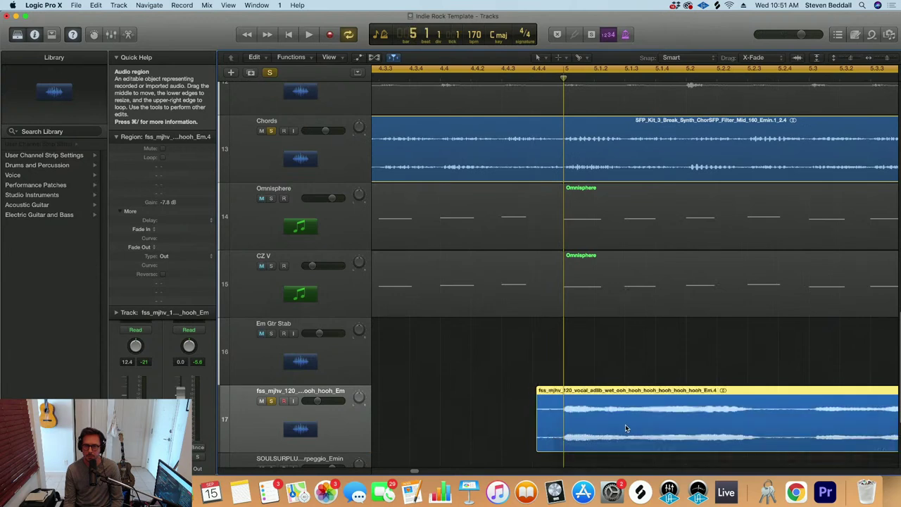
key("space")
Shorten the first vocal piece into a brief bar-3 snippet and check its length
key("super+Left")
key("super+Left")
scroll(557, 410, "left", 2)
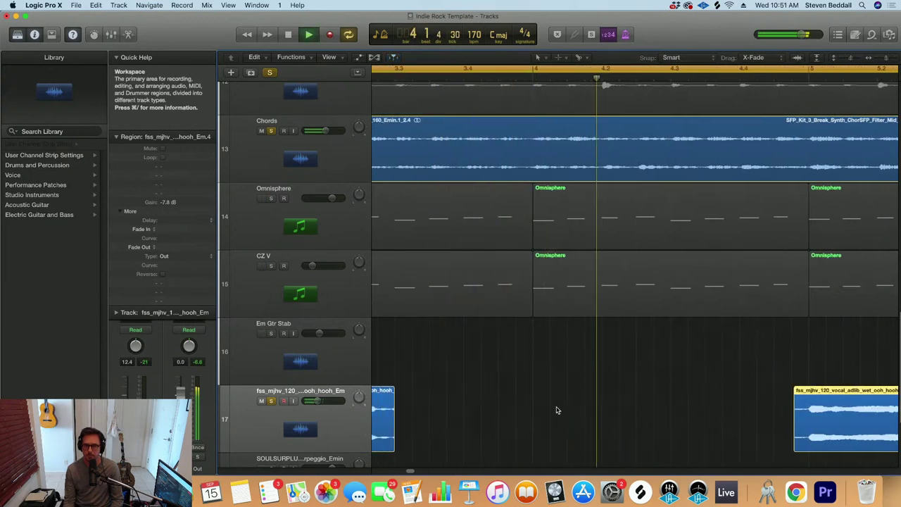
key("super+Up")
key("super+Left")
scroll(556, 407, "down", 3)
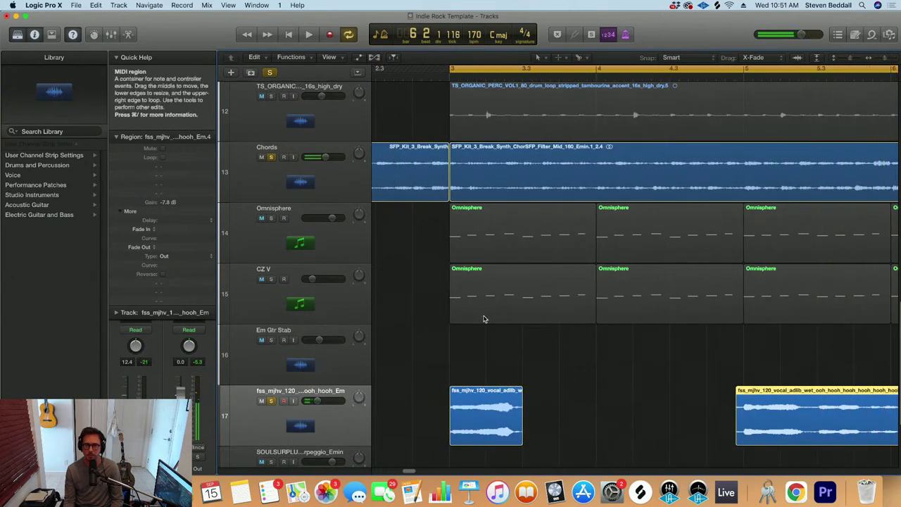
key("space")
key("space")
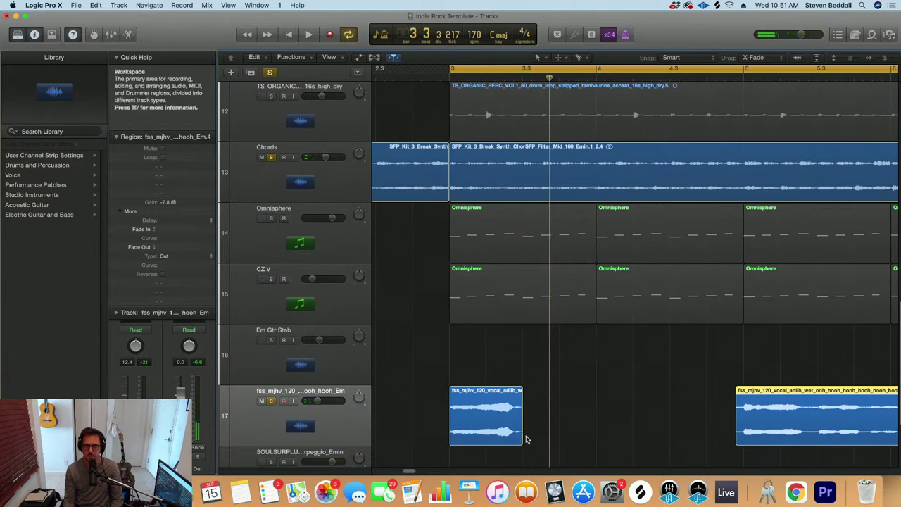
left_click(525, 440)
left_click_drag(519, 438, 516, 440)
key("space")
key("space")
key("space")
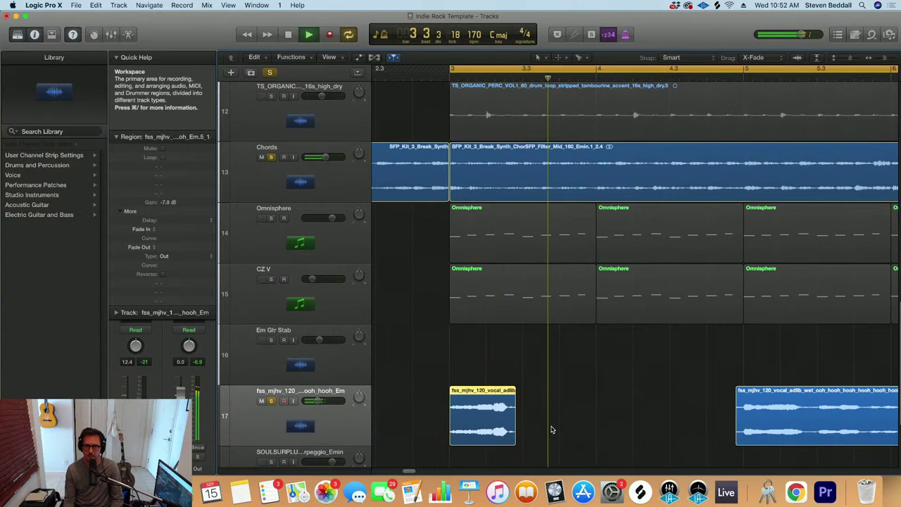
key("super+Right")
left_click_drag(549, 439, 537, 440)
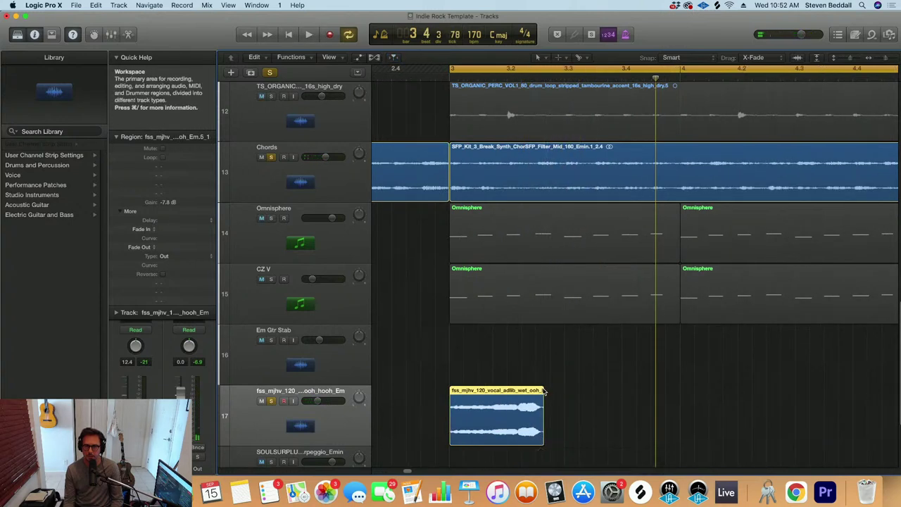
key("space")
key("space")
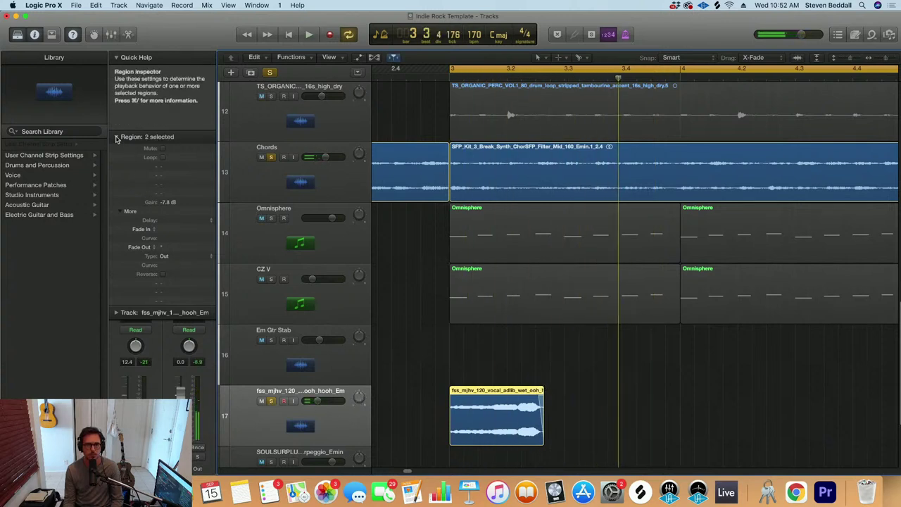
Insert ValhallaVintageVerb (Stereo) into an empty Audio FX slot on the vocal track
left_click(117, 137)
left_click(148, 282)
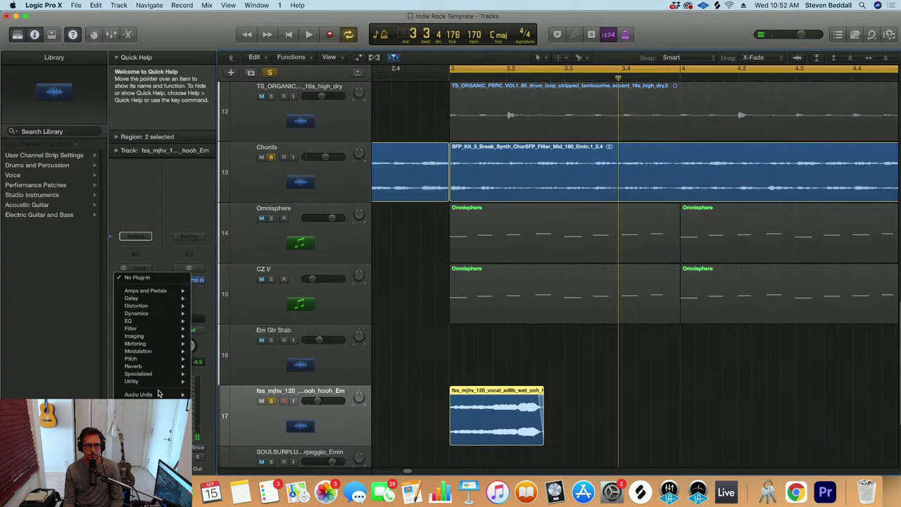
mouse_move(160, 394)
mouse_move(225, 422)
mouse_move(330, 444)
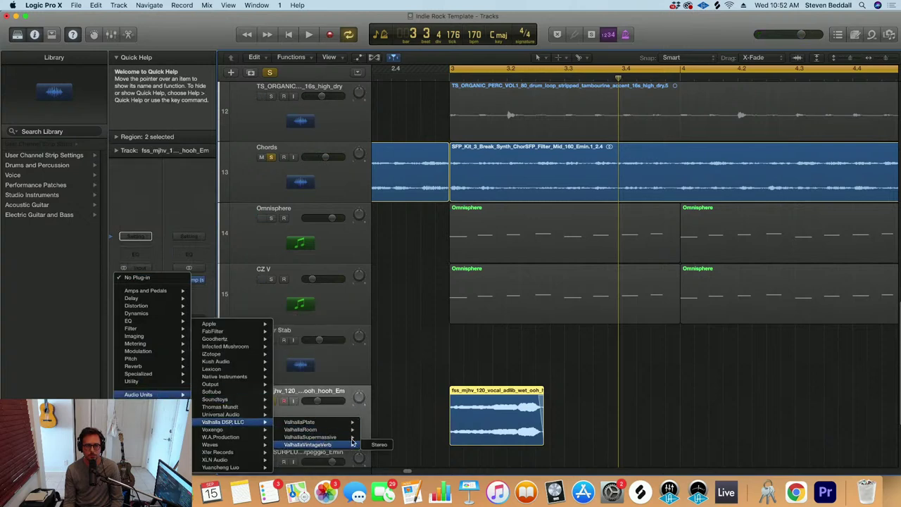
left_click(382, 444)
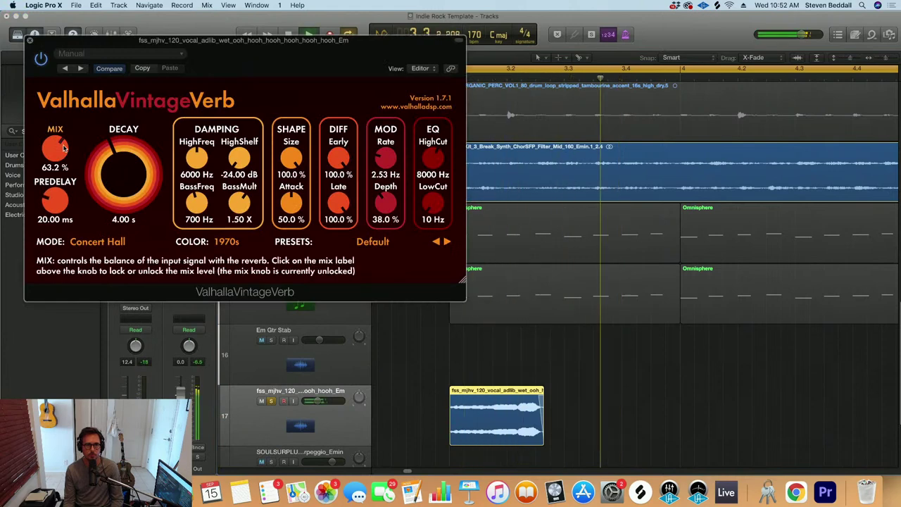
Set the reverb's low cut to 670 Hz and mix to 40.8%, then close the editor
left_click_drag(433, 207, 430, 165)
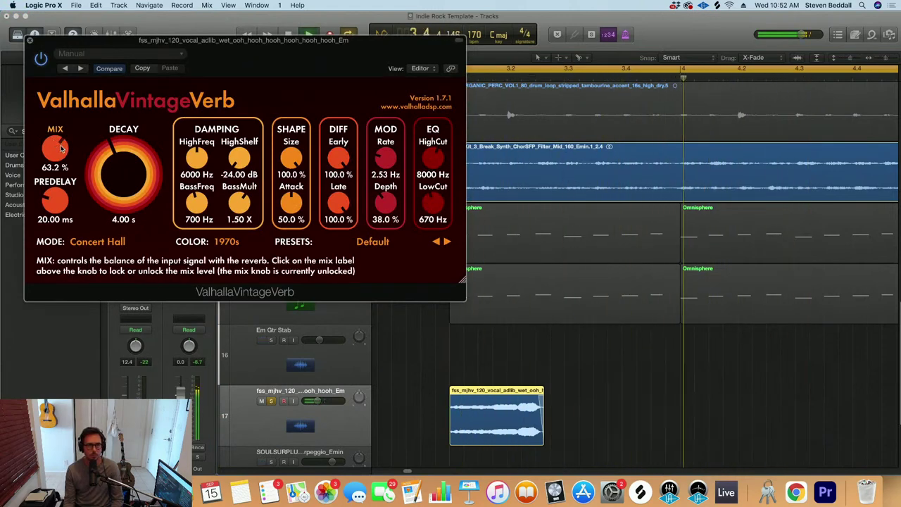
left_click_drag(59, 158, 61, 162)
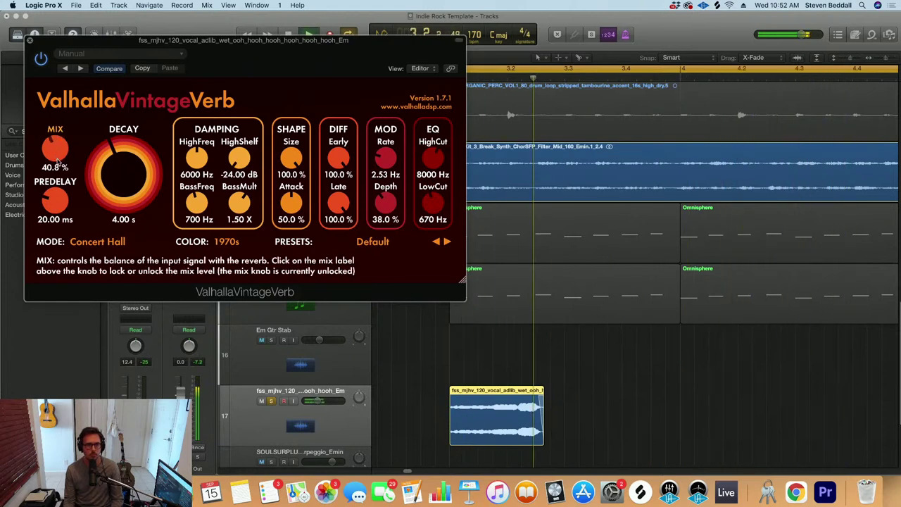
key("super+w")
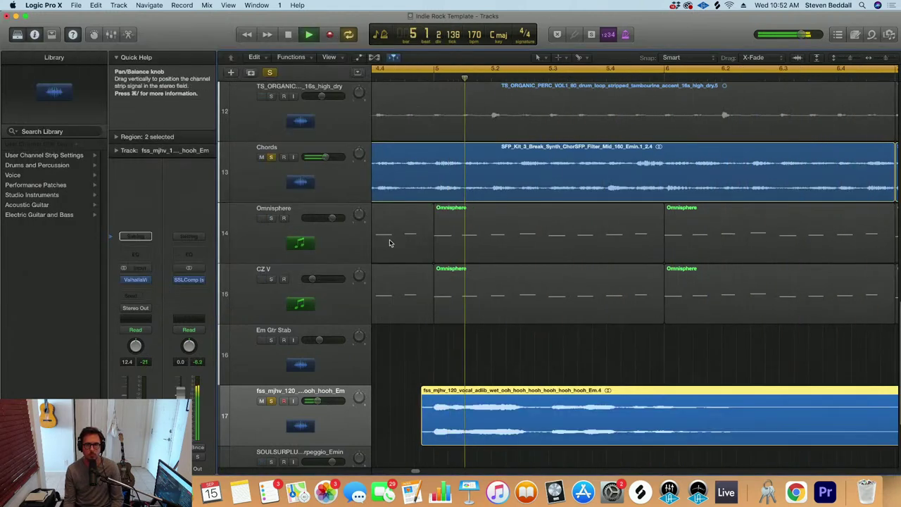
Trim the later vocal region's left edge so it starts at bar 5
key("space")
left_click(419, 442)
left_click_drag(422, 440, 430, 439)
key("super+Left")
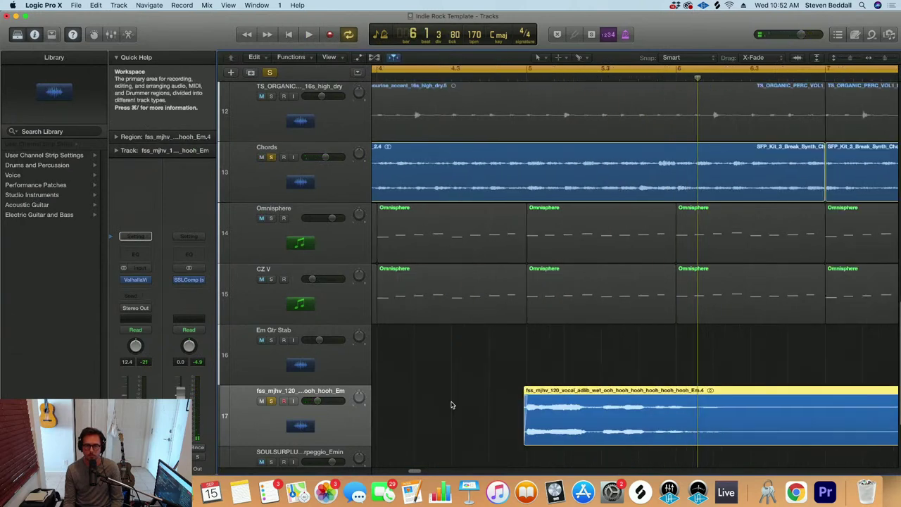
key("super+Up")
key("space")
key("super+Left")
key("super+Left")
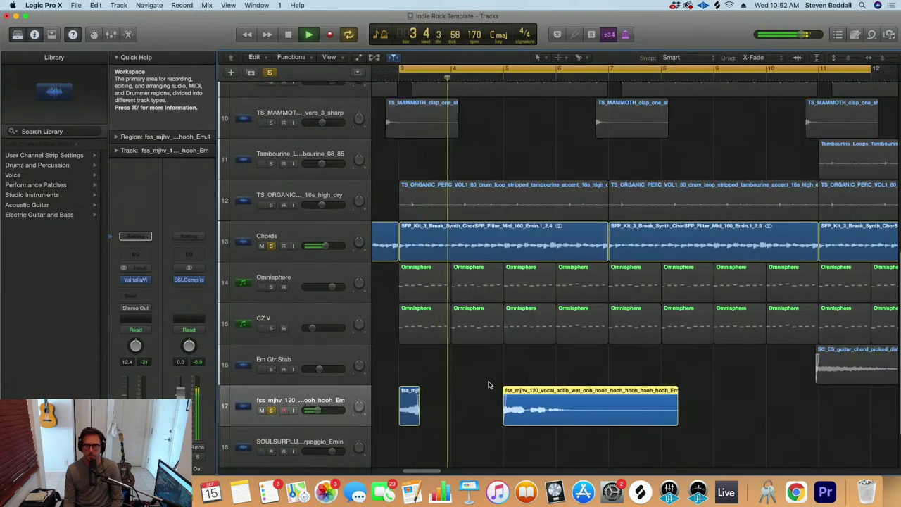
Clear soloing and raise the vocal track volume slightly, to about -8.6 dB
key("super+a")
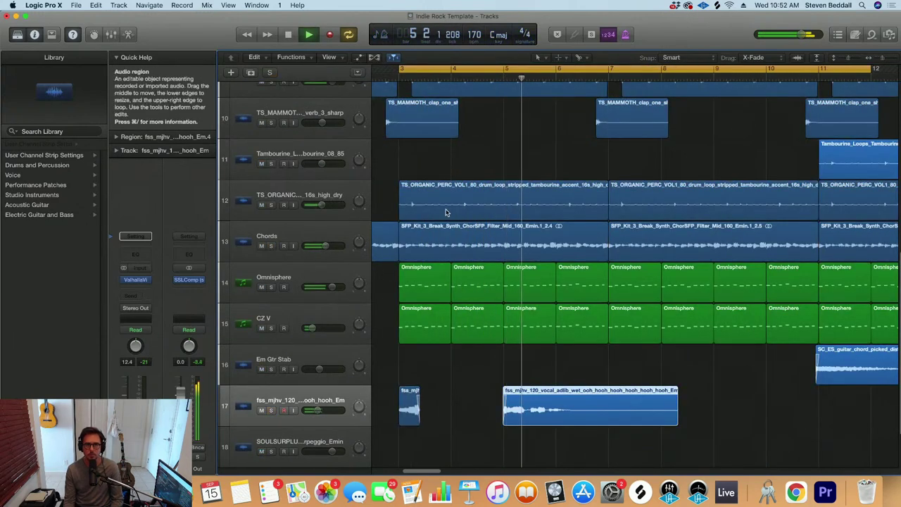
key("space")
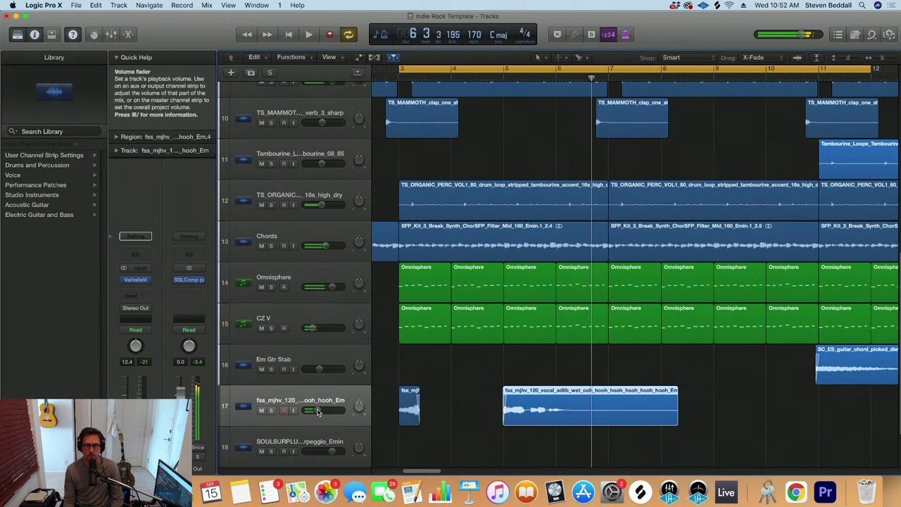
key("space")
left_click_drag(318, 409, 326, 414)
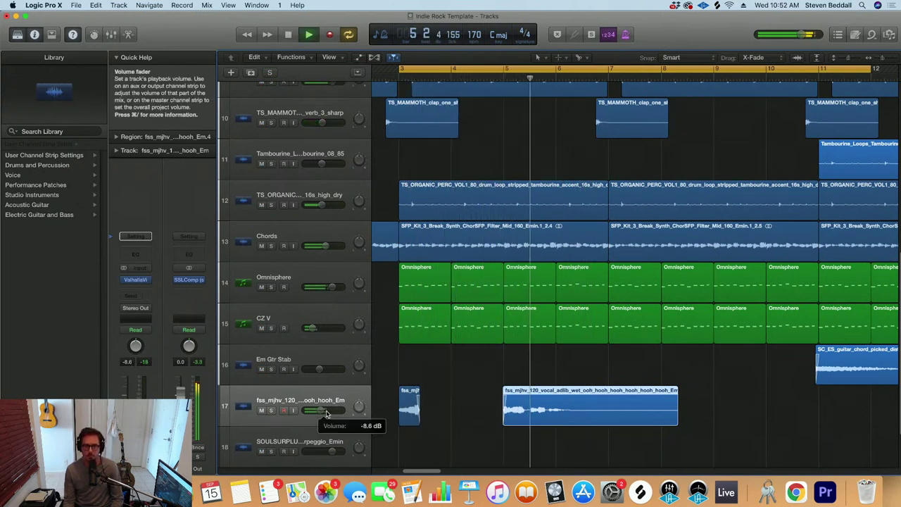
key("space")
Rename track 17 to 'Vocal'
double_click(270, 400)
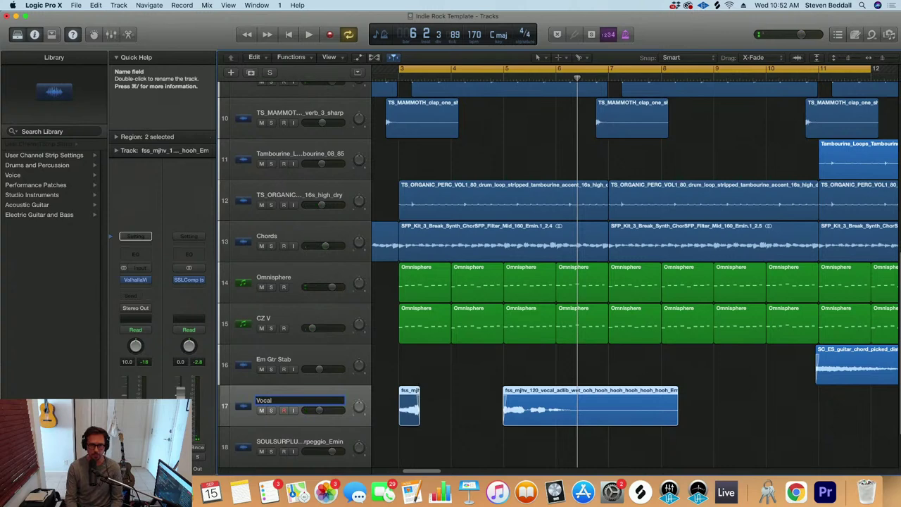
key("Return")
key("super+Left")
key("super+Left")
key("super+Up")
key("super+Up")
key("super+Up")
key("super+Left")
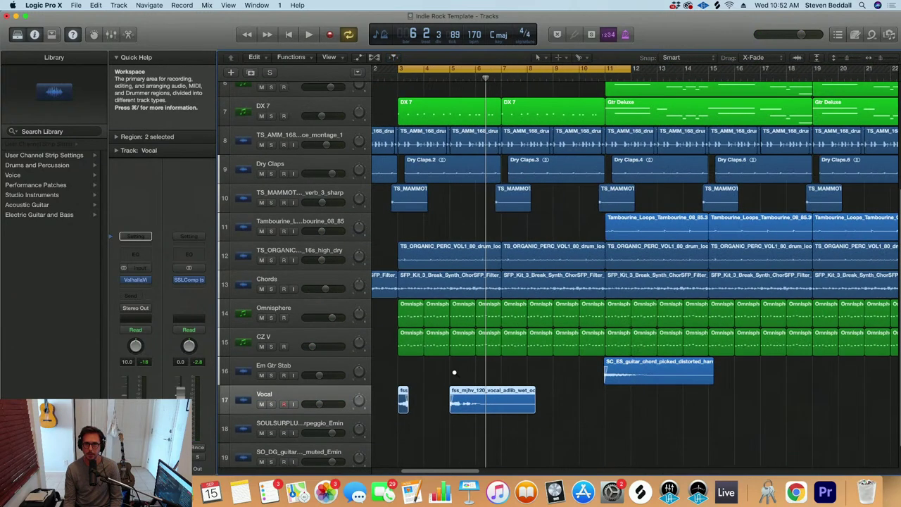
key("super+Up")
key("super+Left")
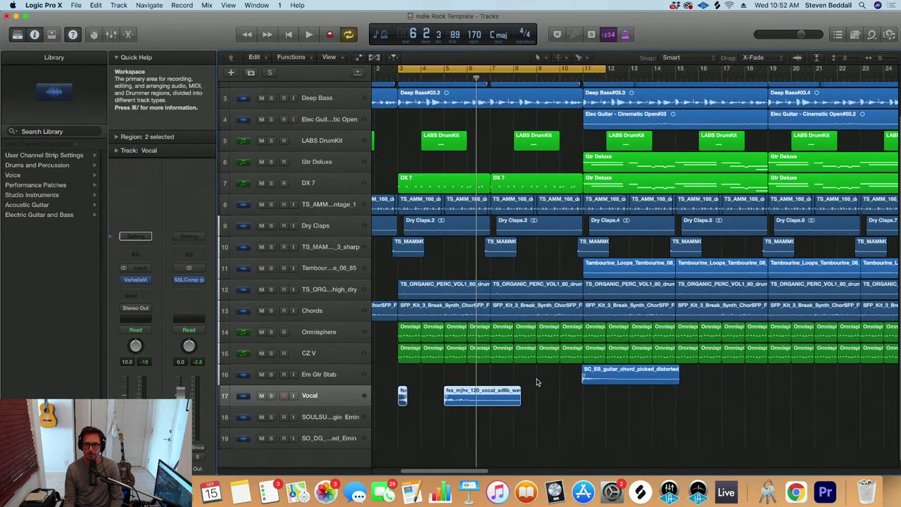
key("super+Left")
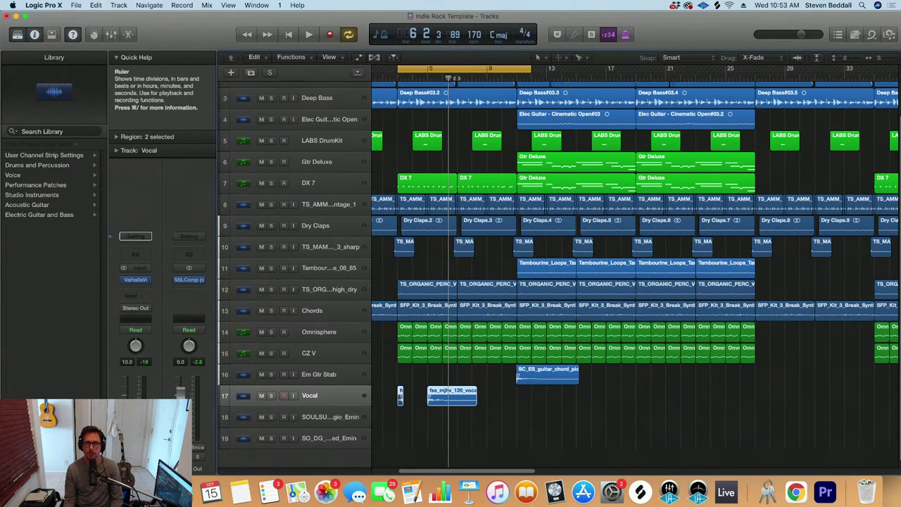
key("super+Right")
key("super+Right")
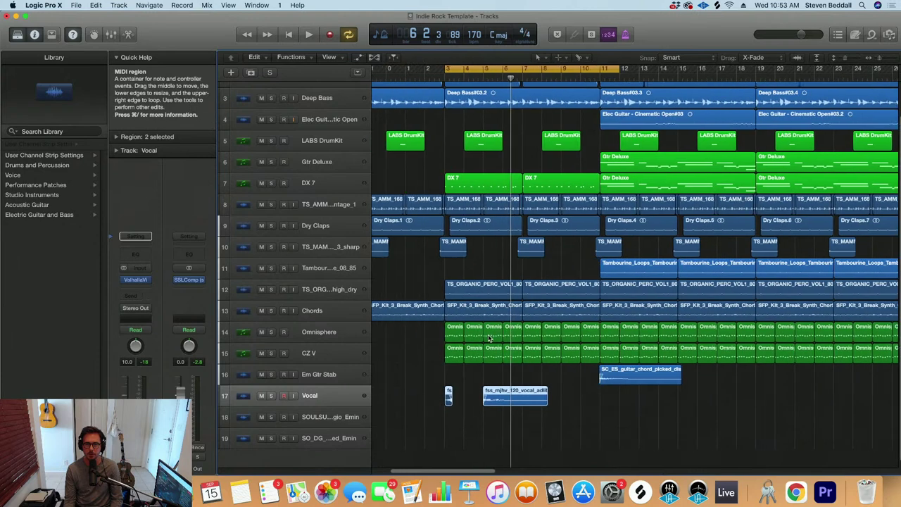
scroll(517, 380, "left", 5)
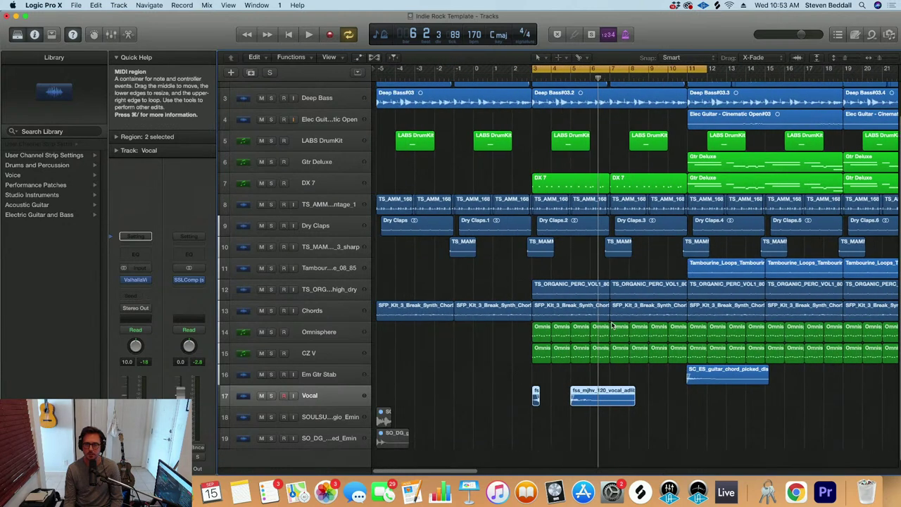
key("space")
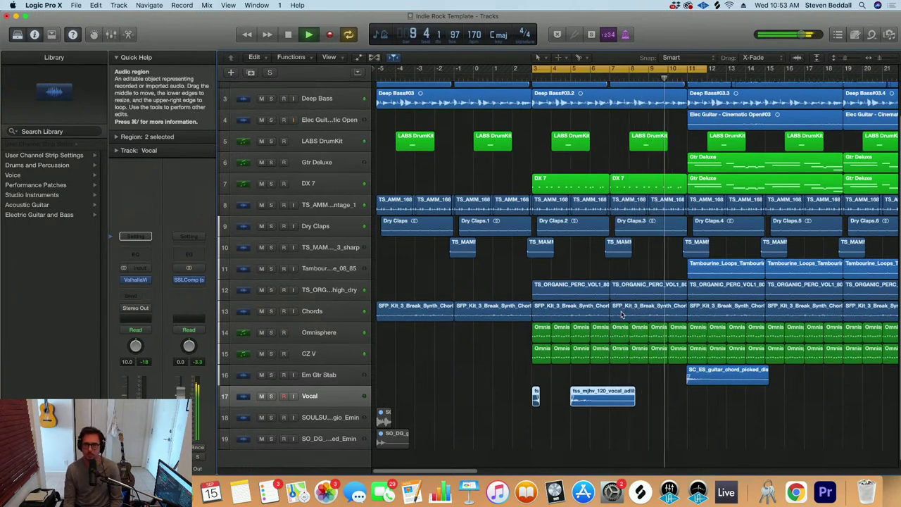
key("super+Left")
key("super+Left")
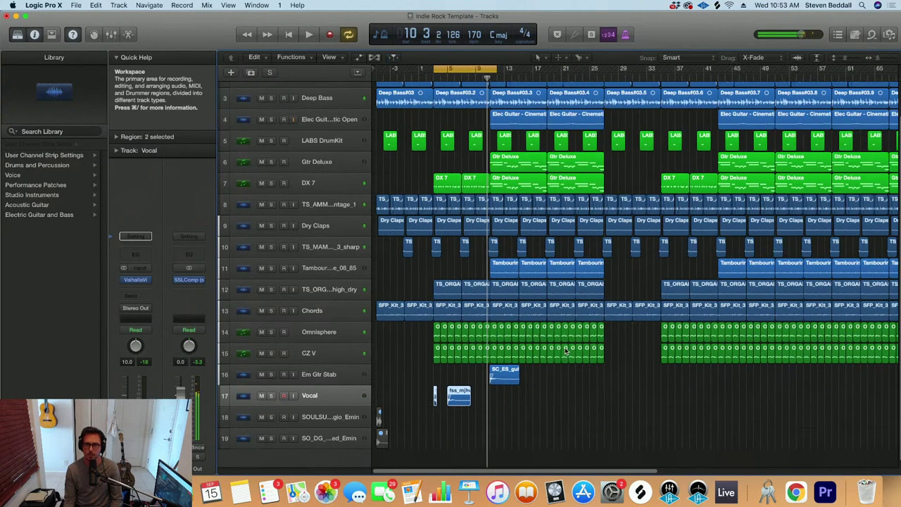
key("super+Right")
key("super+Right")
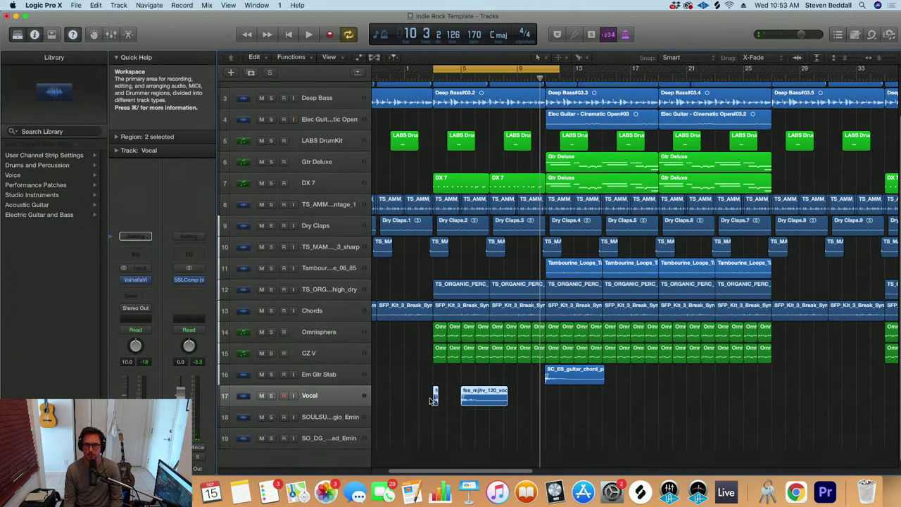
Copy the vocal ad-lib pair to bars 19, 35 and 59, then cycle bars -5 to 3
left_click_drag(445, 403, 662, 400)
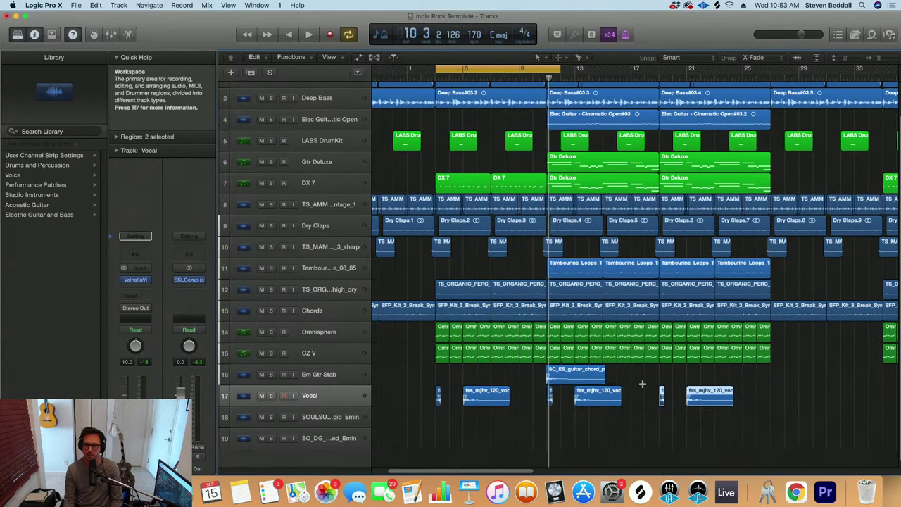
scroll(641, 385, "left", 3)
key("super+Left")
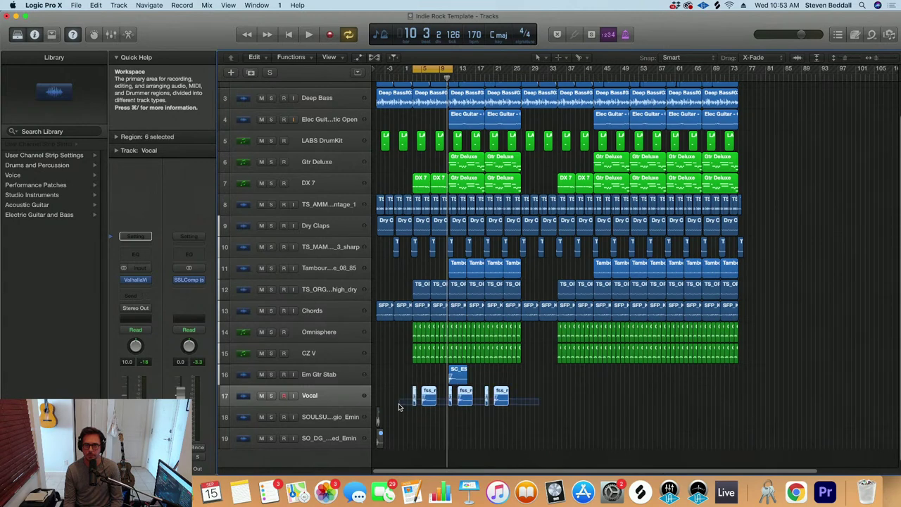
left_click_drag(475, 404, 561, 399)
key("super+Right")
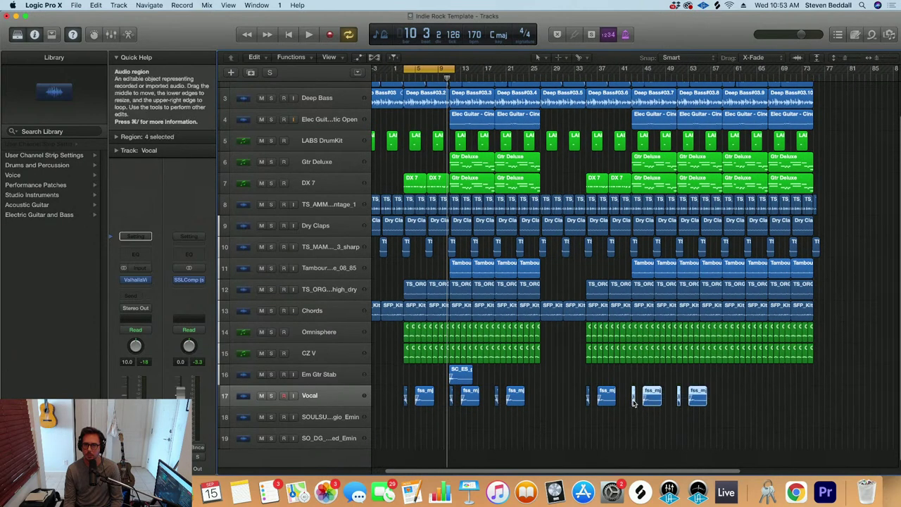
left_click_drag(633, 403, 723, 403)
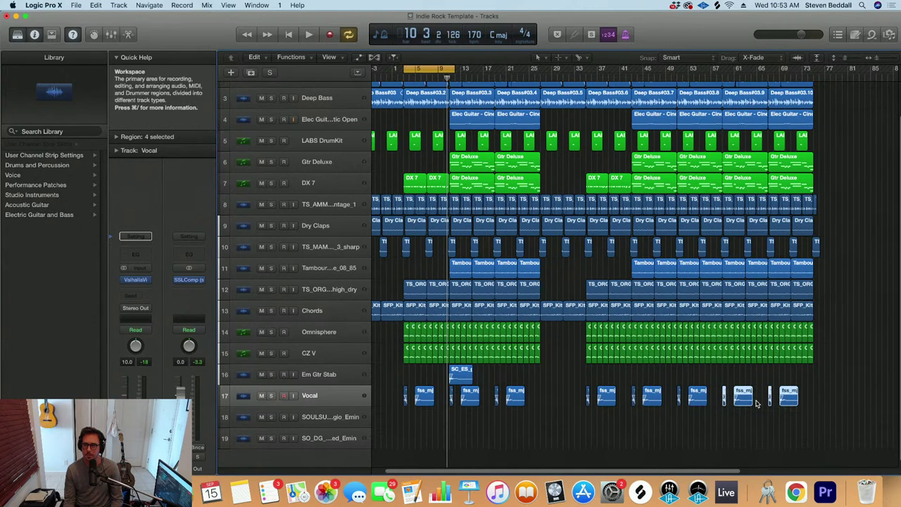
scroll(618, 377, "left", 2)
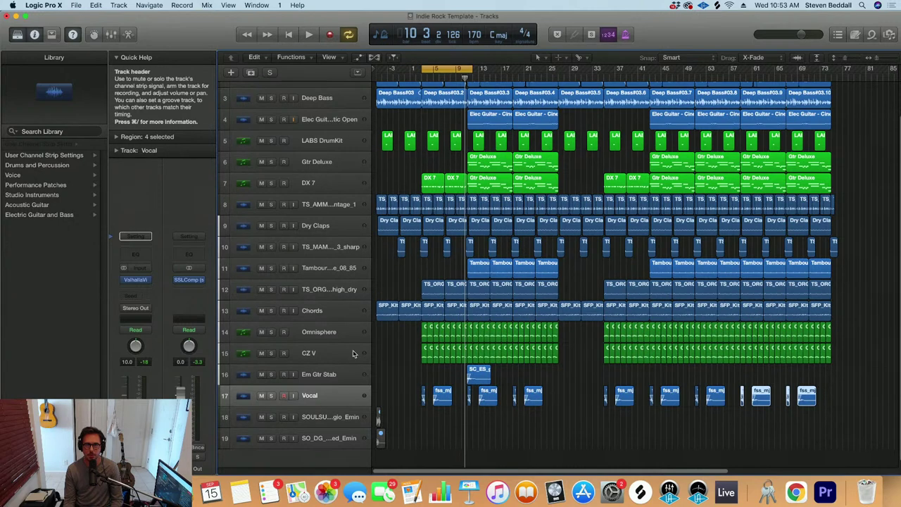
left_click_drag(435, 71, 389, 72)
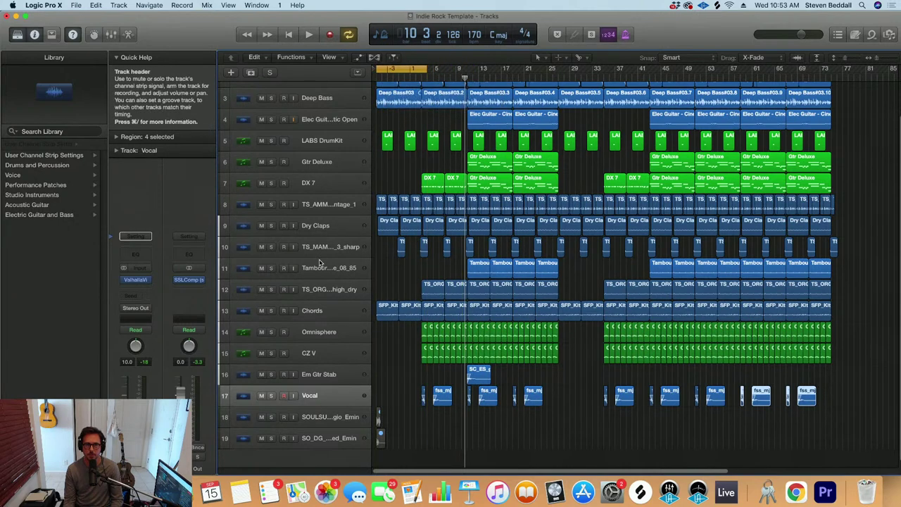
Solo the arpeggio track 18 and set its region gain to -9.4 dB
left_click(317, 417)
key("s")
key("super+Right")
key("super+Right")
key("super+Right")
key("super+Right")
key("super+Right")
key("super+Right")
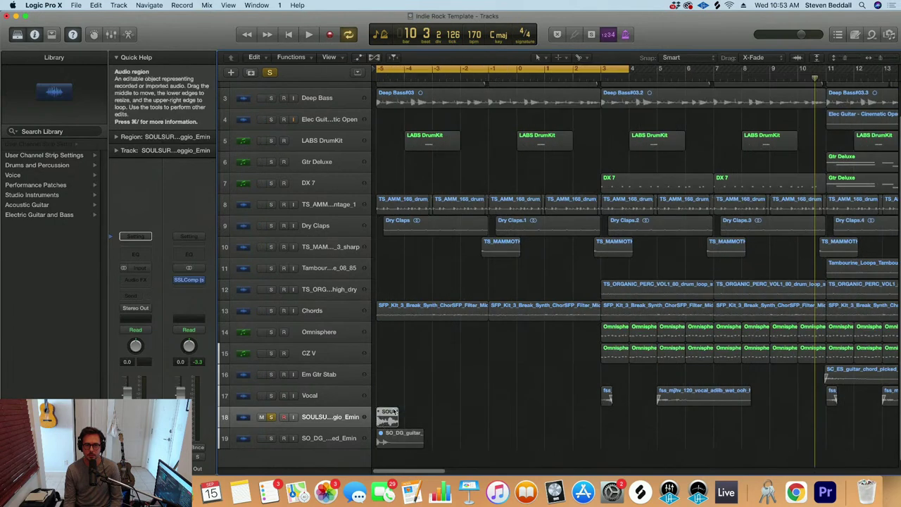
right_click(391, 417)
left_click(398, 417)
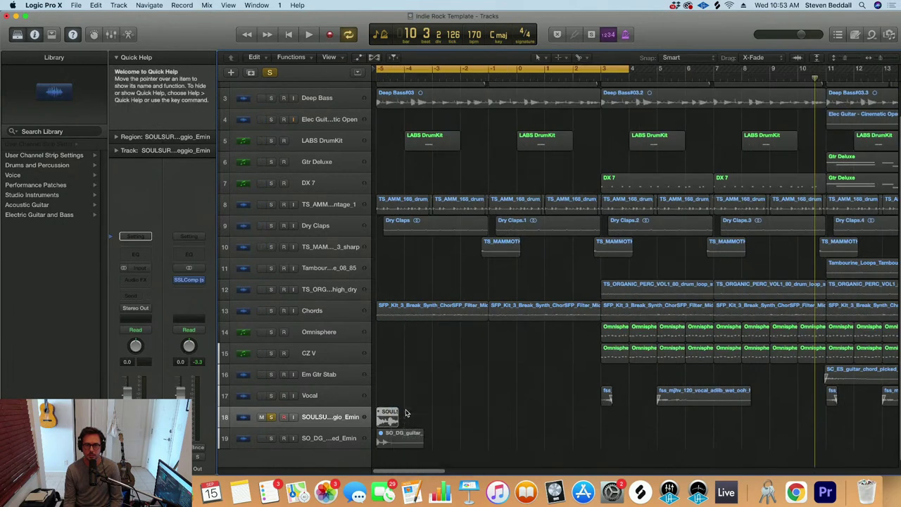
left_click(117, 137)
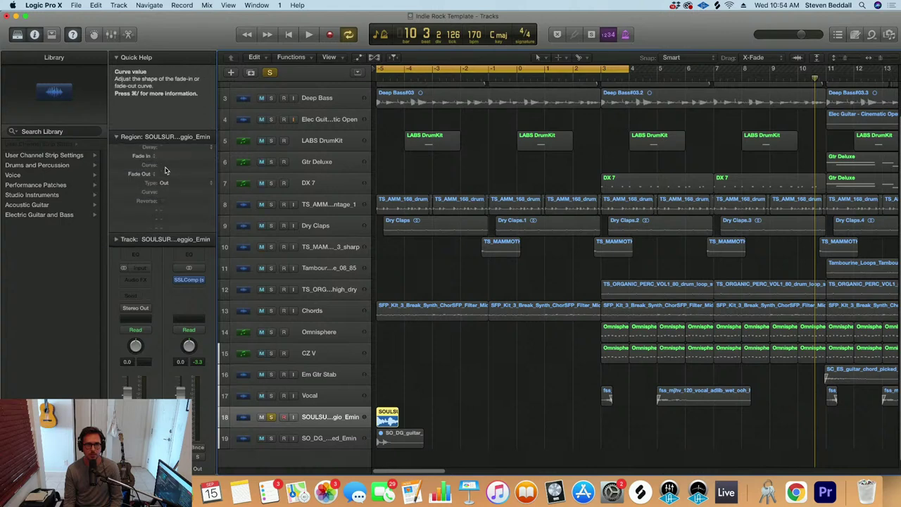
left_click_drag(184, 292, 185, 295)
Play back the intro and turn soloing off to hear the full mix
key("space")
key("space")
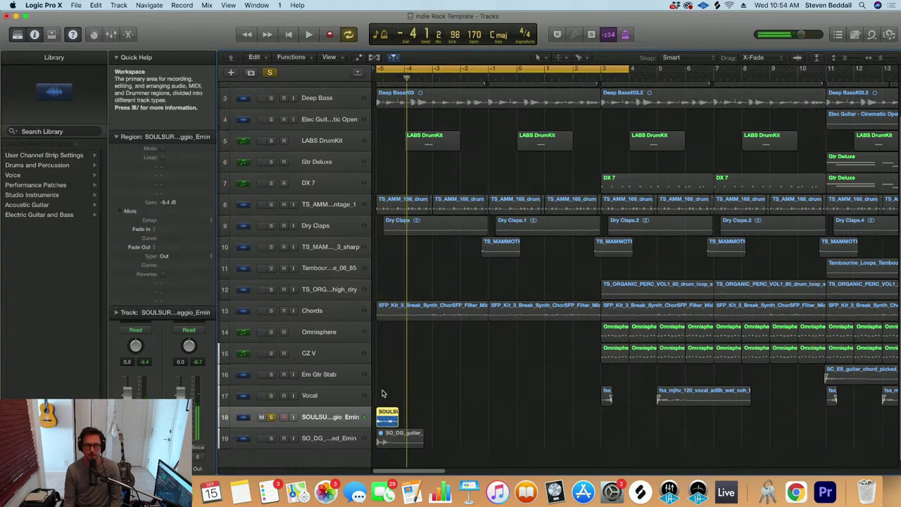
key("super+Right")
key("super+Right")
key("super+Right")
key("super+Left")
key("super+Left")
key("super+Left")
key("super+Left")
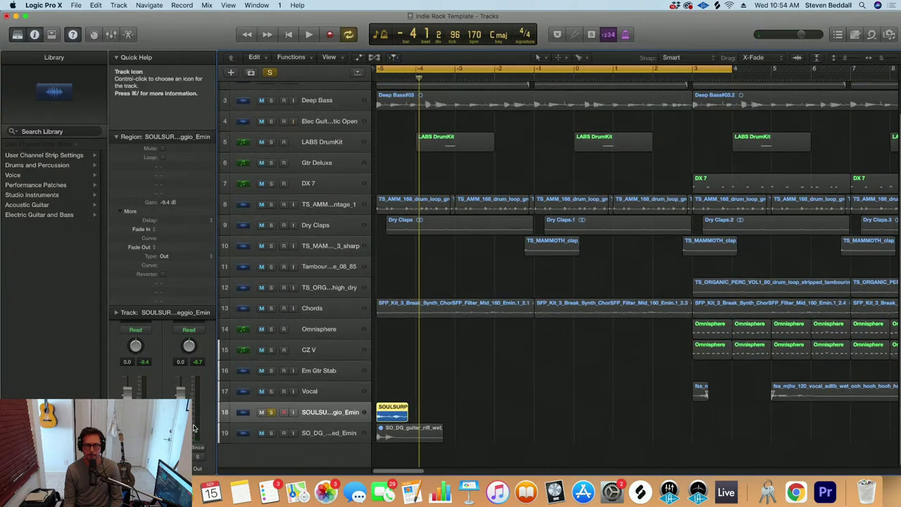
key("space")
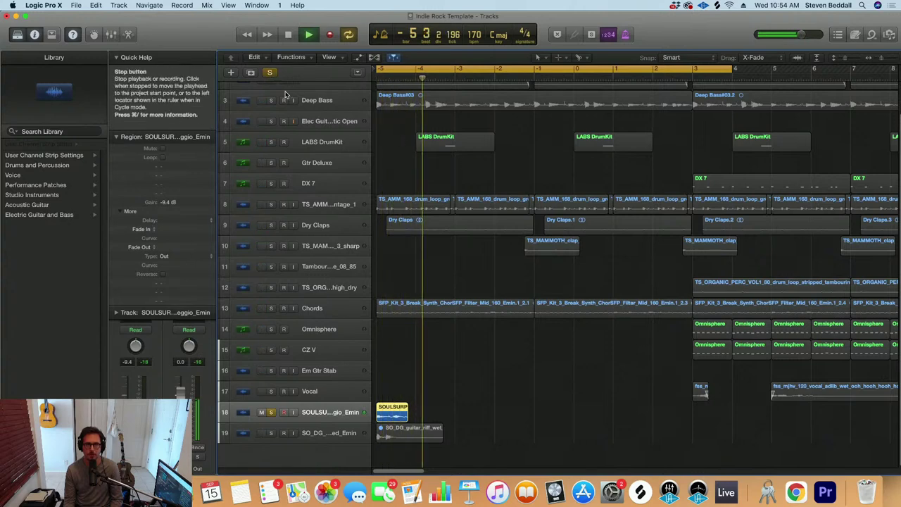
left_click(269, 72)
left_click(269, 73)
left_click(270, 72)
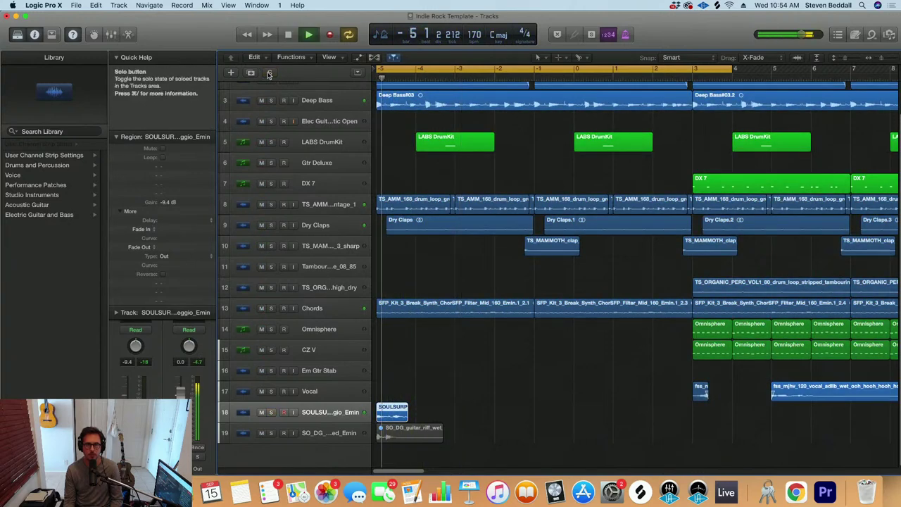
key("super+Up")
key("super+Up")
key("super+Up")
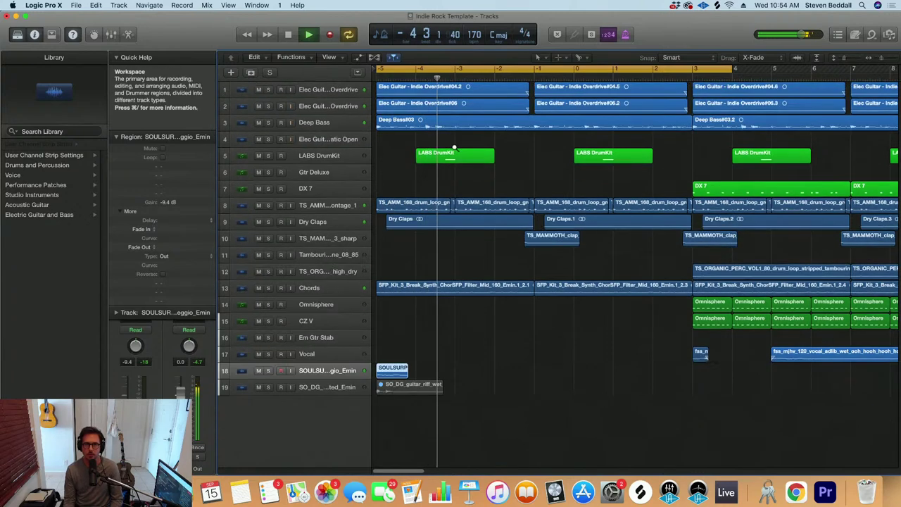
scroll(455, 149, "left", 1)
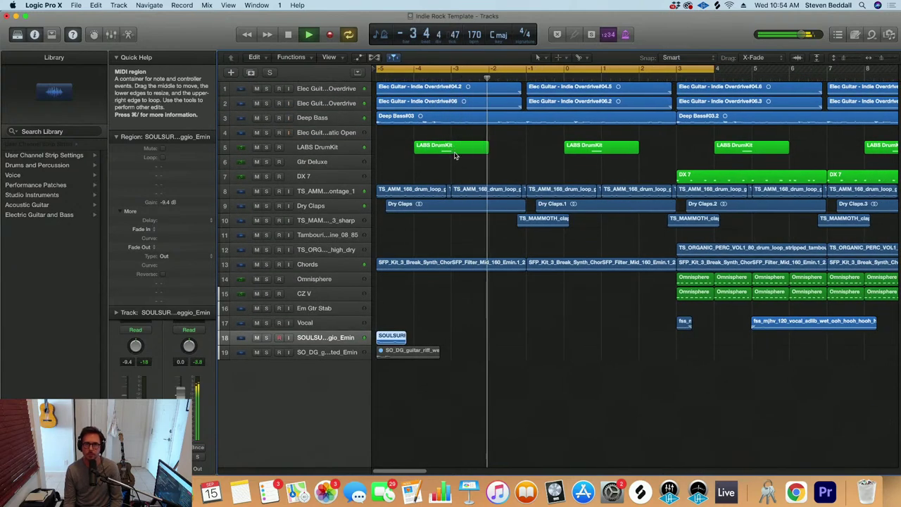
key("space")
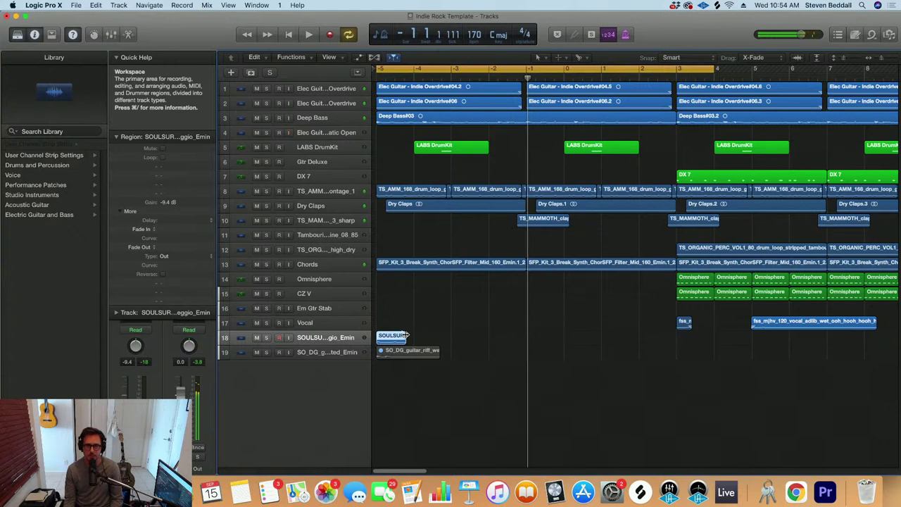
Copy the arpeggio region to around bar -1 in the intro
left_click_drag(406, 340, 542, 340)
key("super+Right")
key("super+Right")
key("super+Left")
key("space")
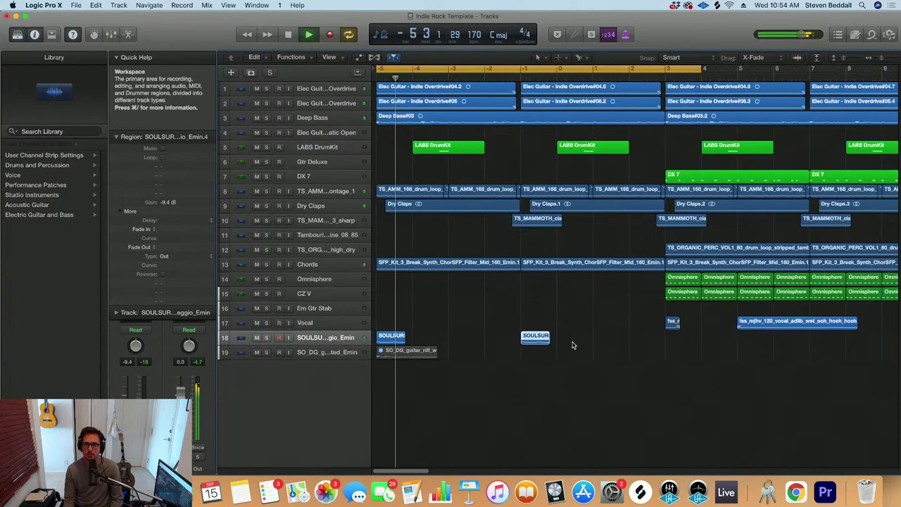
Lower the arpeggio track's volume fader to -13 dB
key("super+Down")
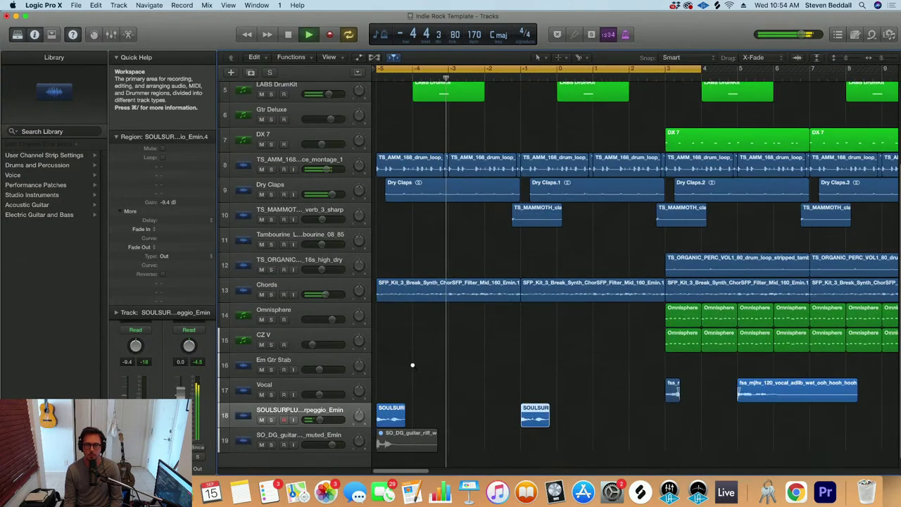
key("super+Right")
left_click_drag(321, 419, 317, 419)
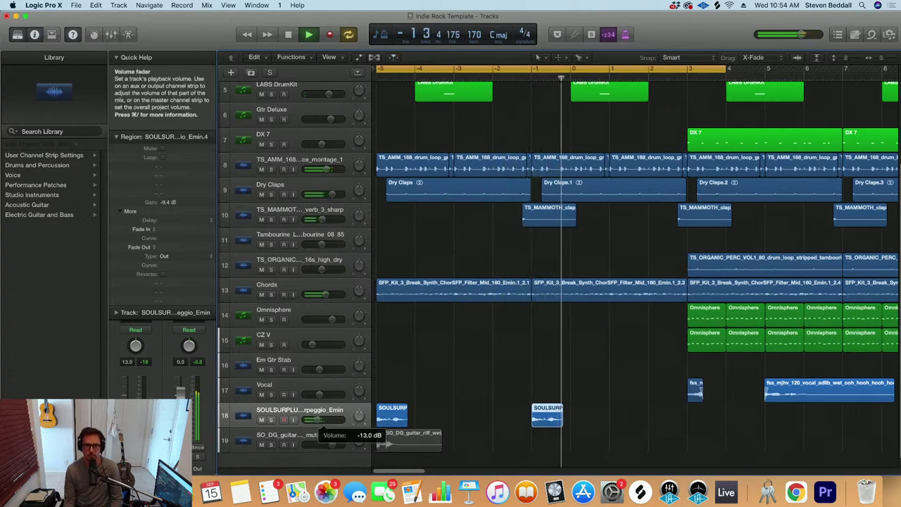
Insert ValhallaVintageVerb (Stereo) on the arpeggio track 18
key("space")
left_click(338, 411)
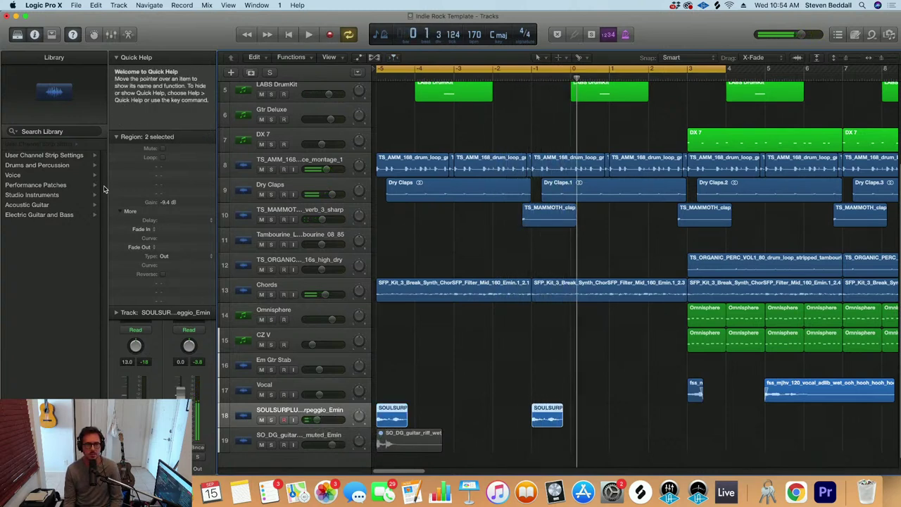
left_click(148, 136)
left_click(150, 281)
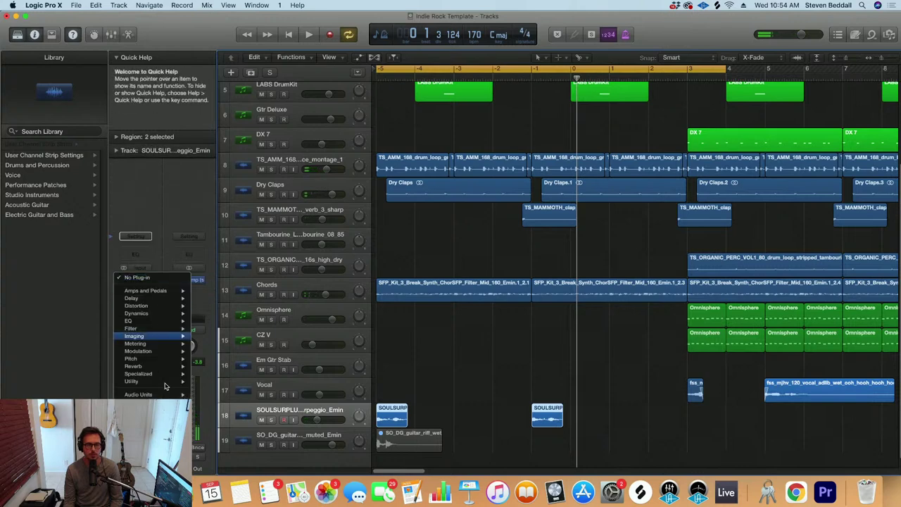
mouse_move(162, 395)
mouse_move(240, 421)
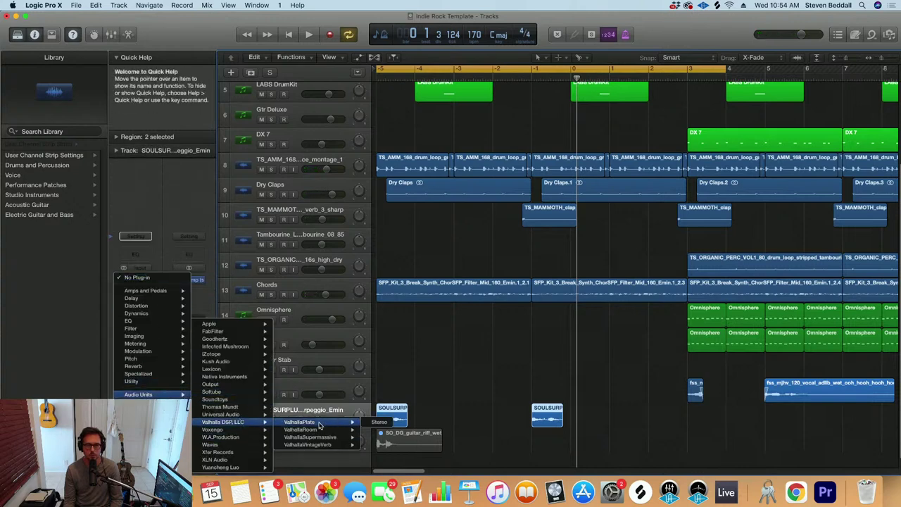
left_click(377, 446)
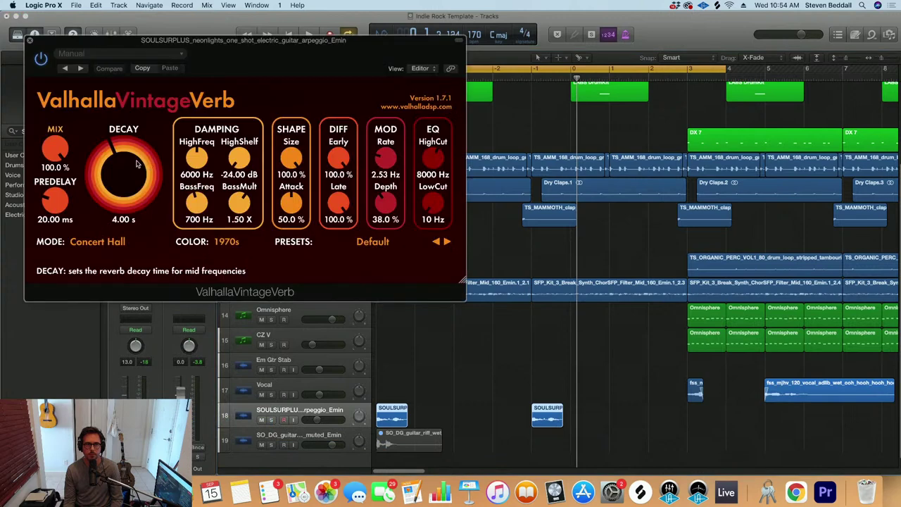
Set the reverb mix to 26.8% and low cut to 460 Hz, then close the window
left_click_drag(57, 149, 58, 179)
key("space")
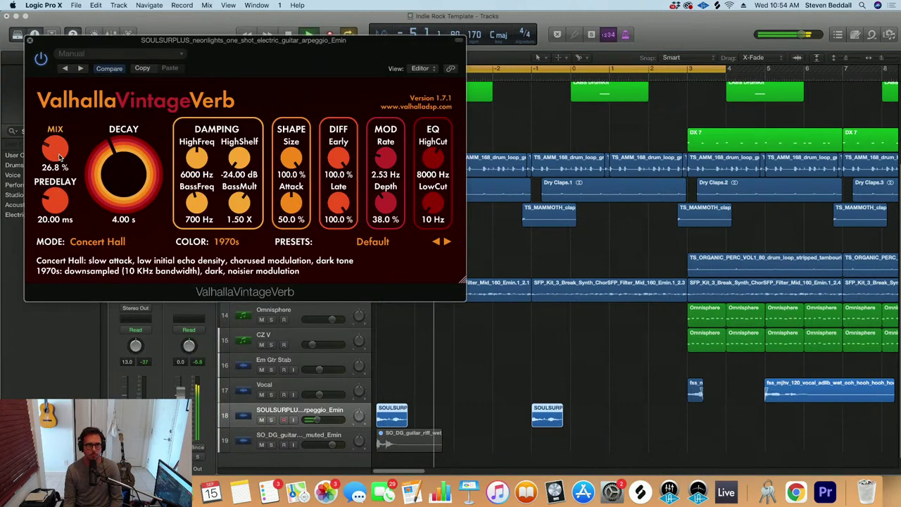
left_click_drag(433, 202, 433, 180)
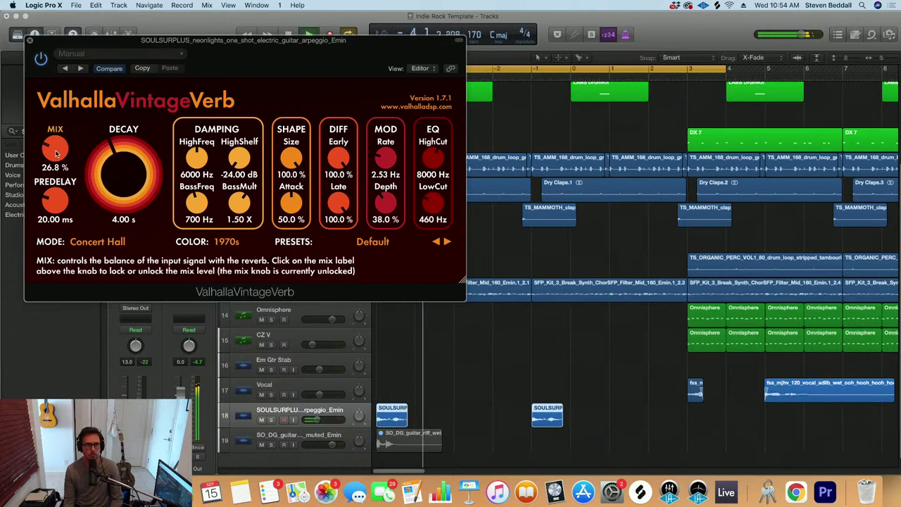
left_click(29, 40)
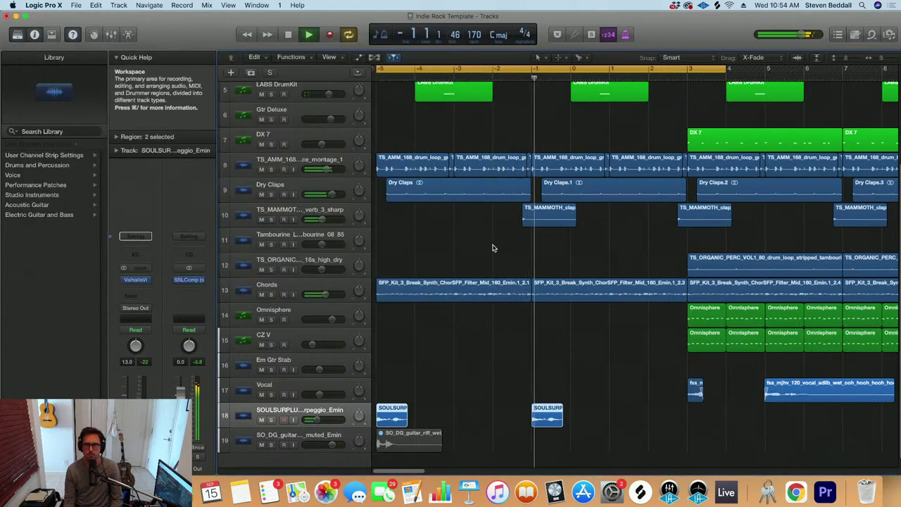
Copy the arpeggio regions along track 18 to fill bars 11–23
key("z")
key("super+Up")
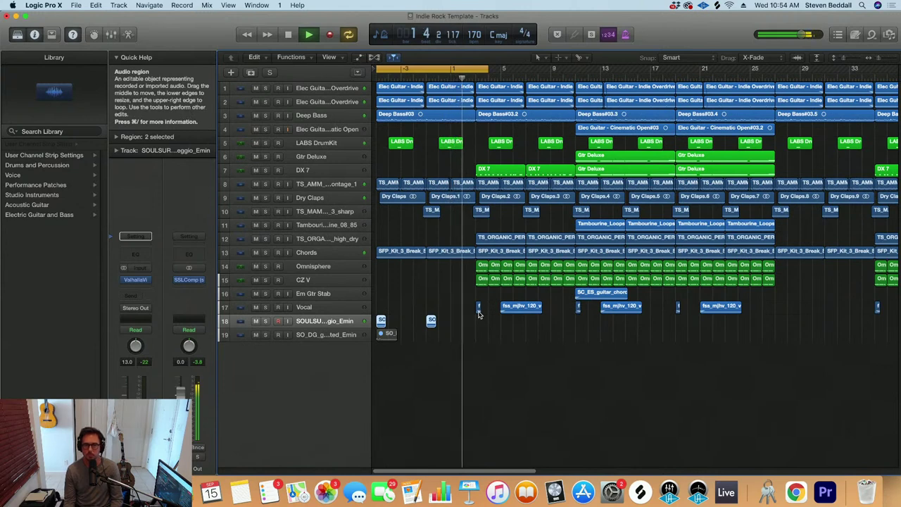
key("space")
key("super+Down")
key("super+Left")
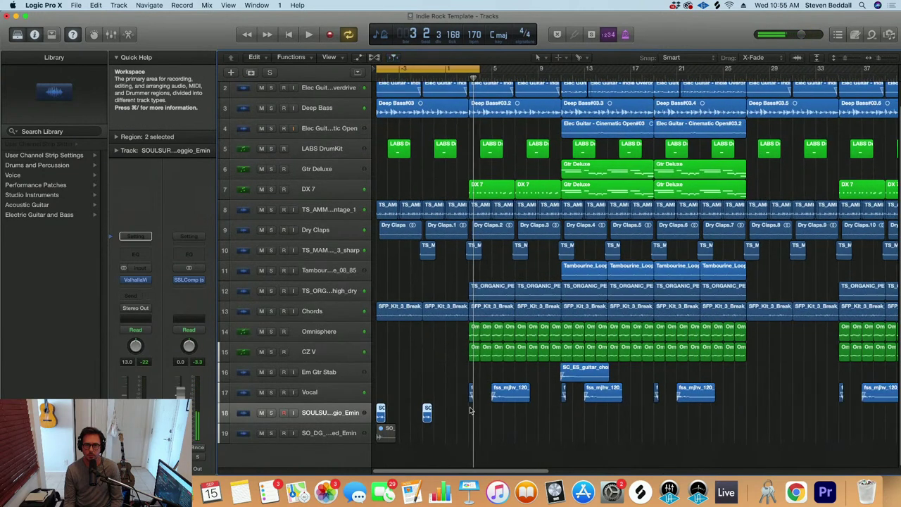
left_click_drag(394, 420, 487, 420)
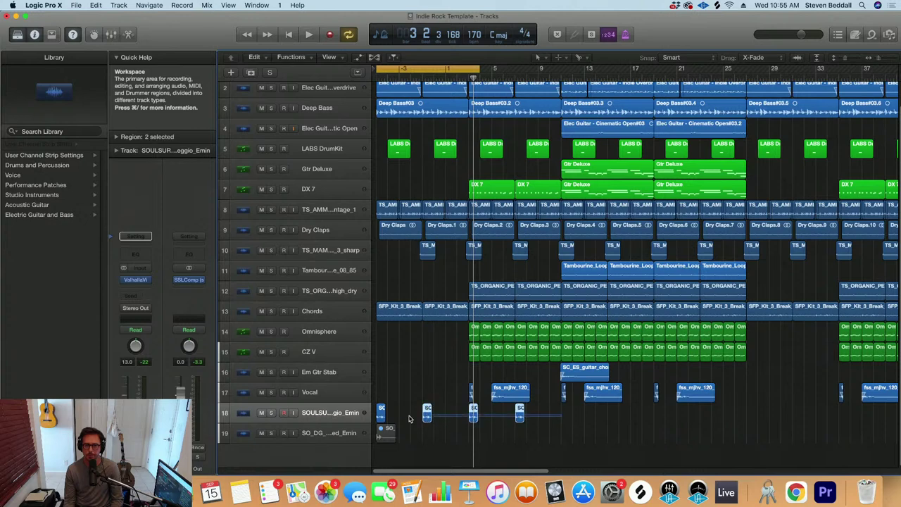
left_click_drag(427, 418, 611, 416)
Copy the arpeggio regions to start at bar 35
scroll(566, 416, "down", 2)
key("super+Left")
key("super+Left")
key("super+Left")
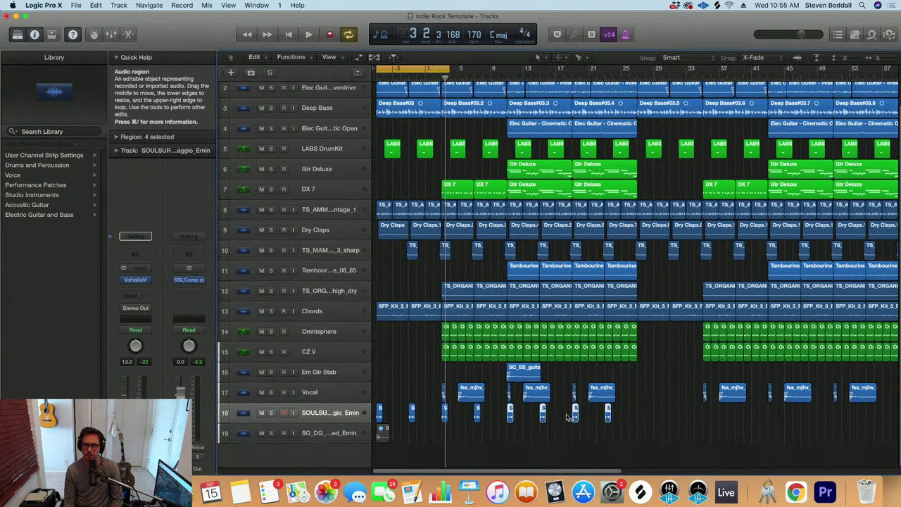
key("super+Up")
key("super+Left")
key("super+Left")
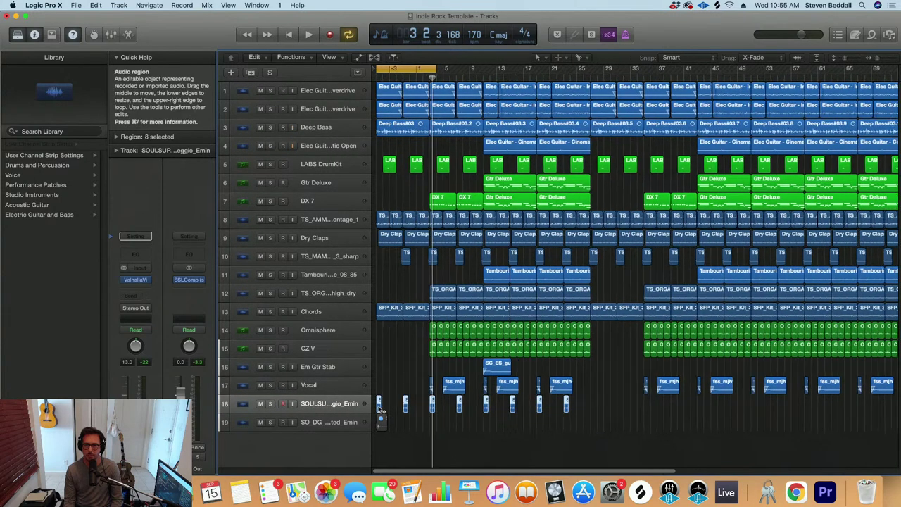
left_click_drag(378, 406, 641, 409)
Extend the arpeggio copies with another set placed at bar 67
scroll(720, 402, "right", 1)
left_click(697, 75)
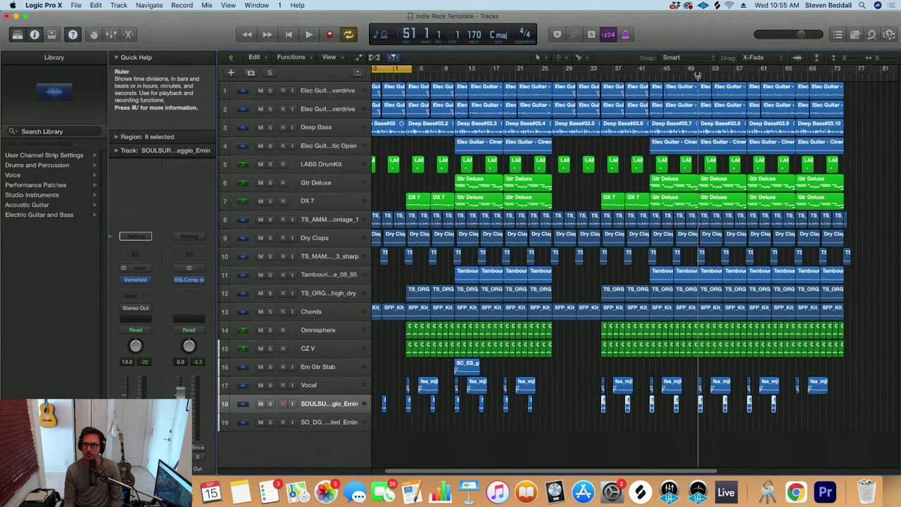
left_click(700, 407, "shift")
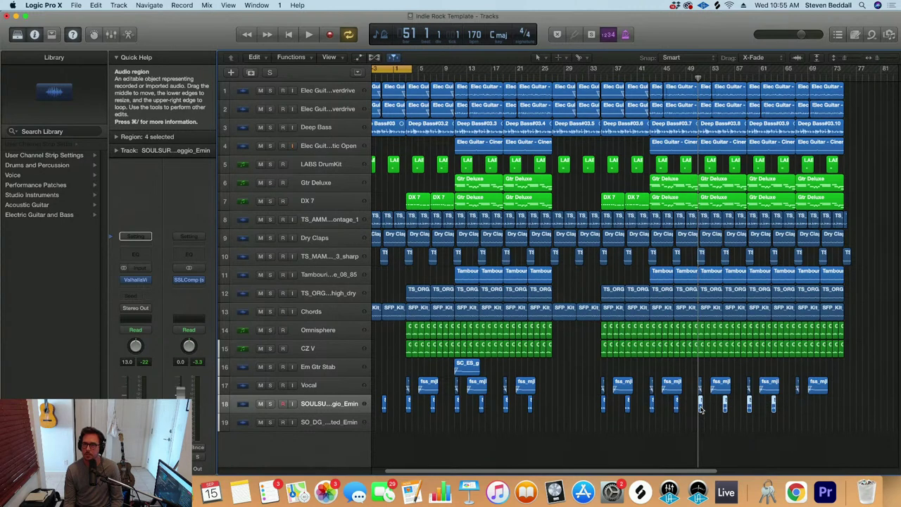
scroll(700, 409, "right", 6)
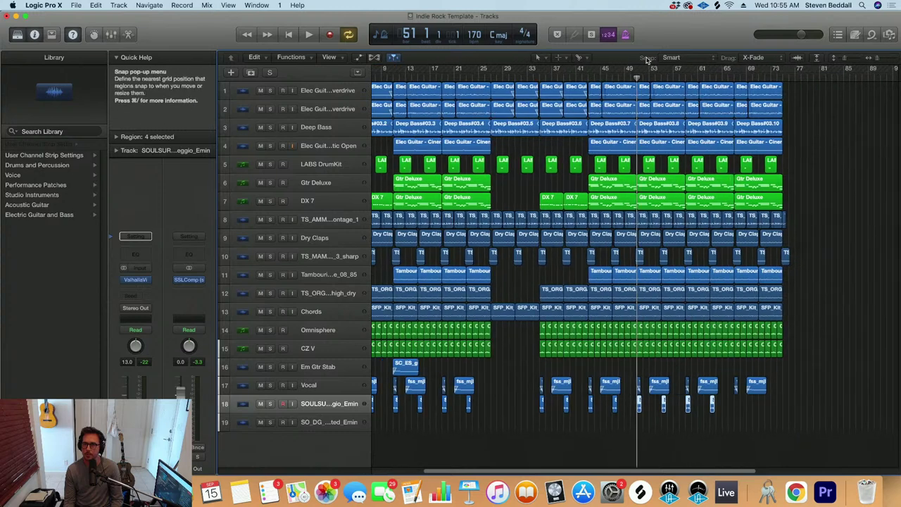
left_click(682, 78)
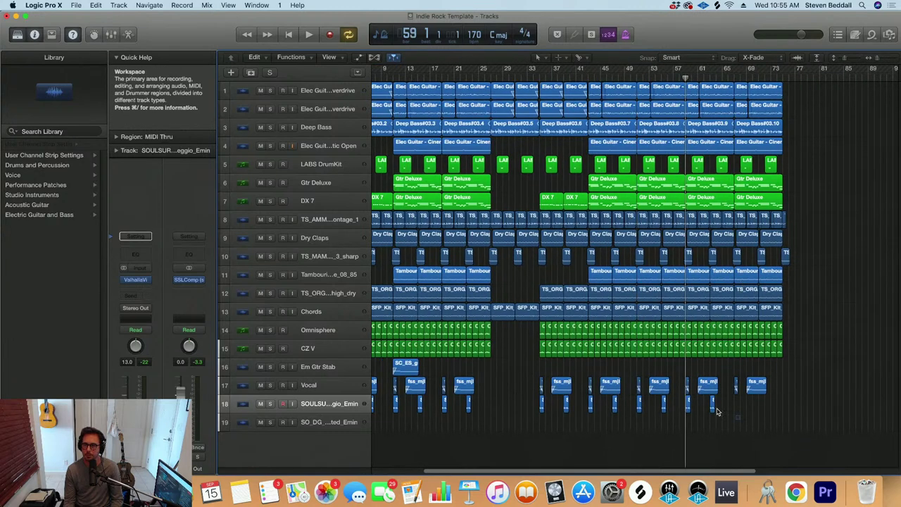
left_click_drag(694, 411, 739, 408)
scroll(704, 415, "left", 5)
Unmute the SO_DG guitar riff region on track 19
left_click(323, 423)
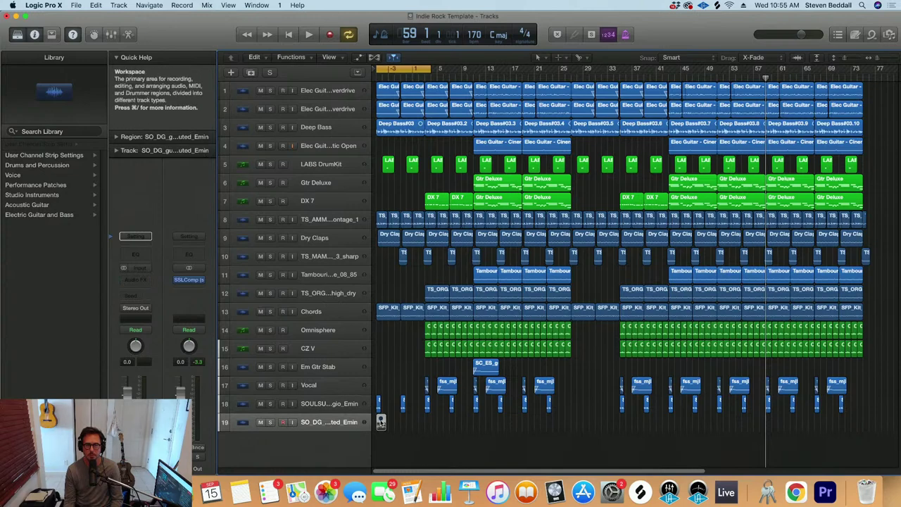
scroll(391, 434, "up", 3)
key("super+Right")
key("super+Right")
key("super+Down")
key("super+Down")
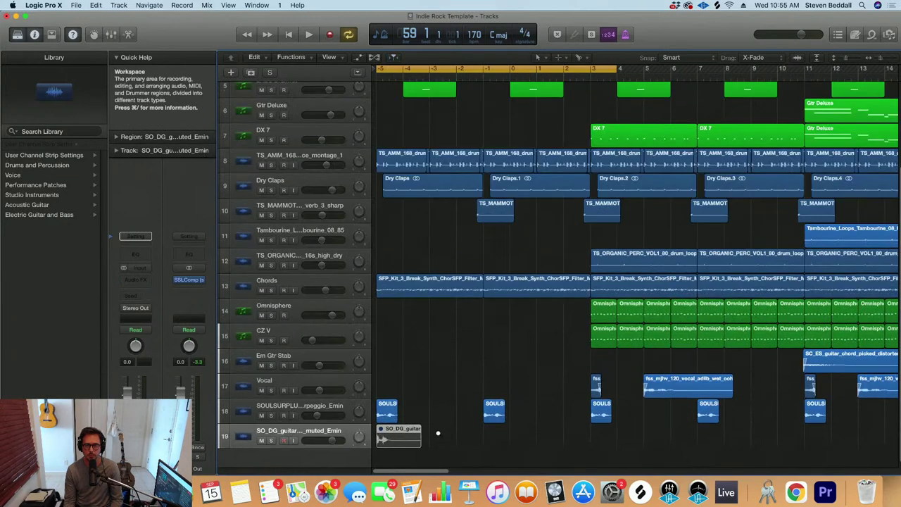
left_click(437, 434)
right_click(396, 436)
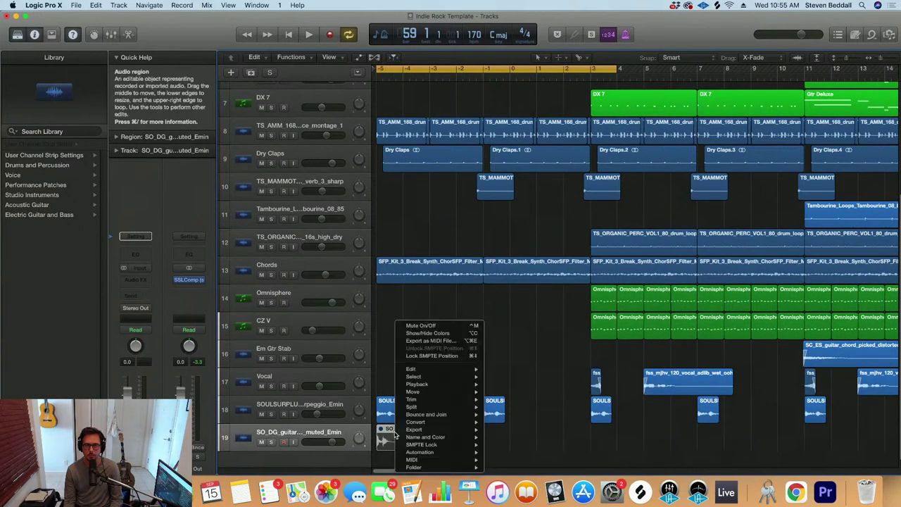
left_click(413, 326)
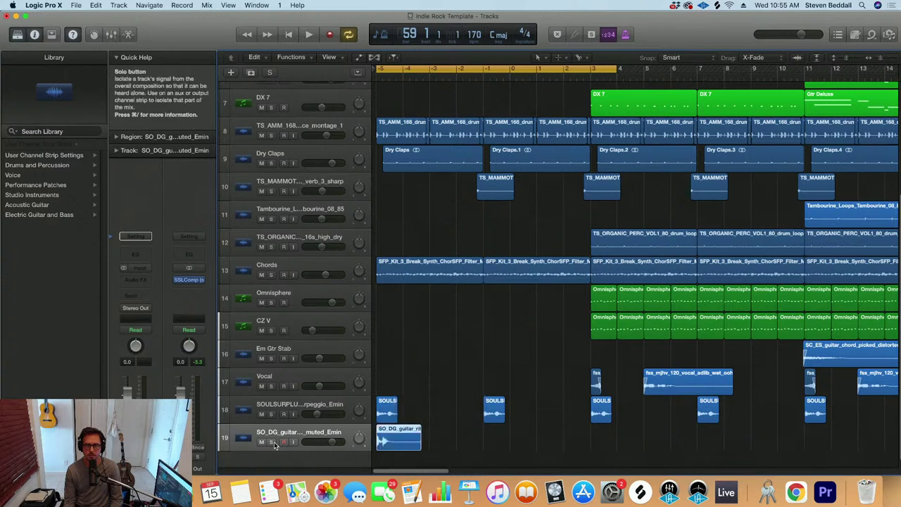
Solo track 19 and lower the guitar riff region gain to -17.4 dB
left_click(271, 442)
left_click(117, 136)
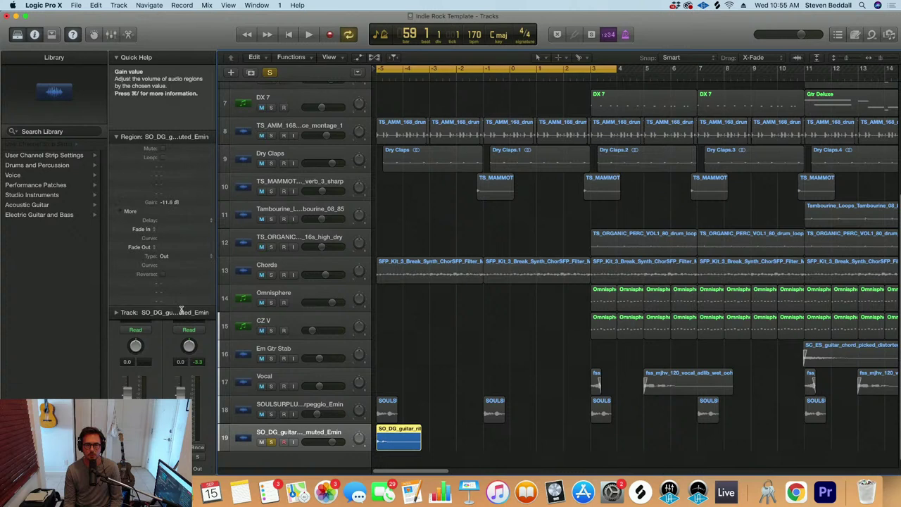
key("space")
key("space")
left_click_drag(169, 201, 173, 227)
key("space")
key("space")
Turn off the cycle range and unsolo to play back the full arrangement
key("super+Up")
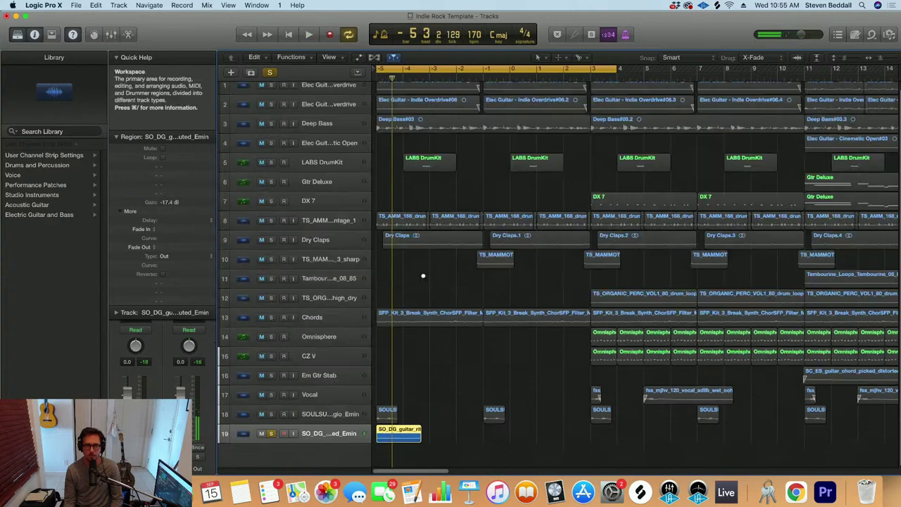
key("super+Left")
key("super+Left")
key("super+Up")
left_click(416, 68)
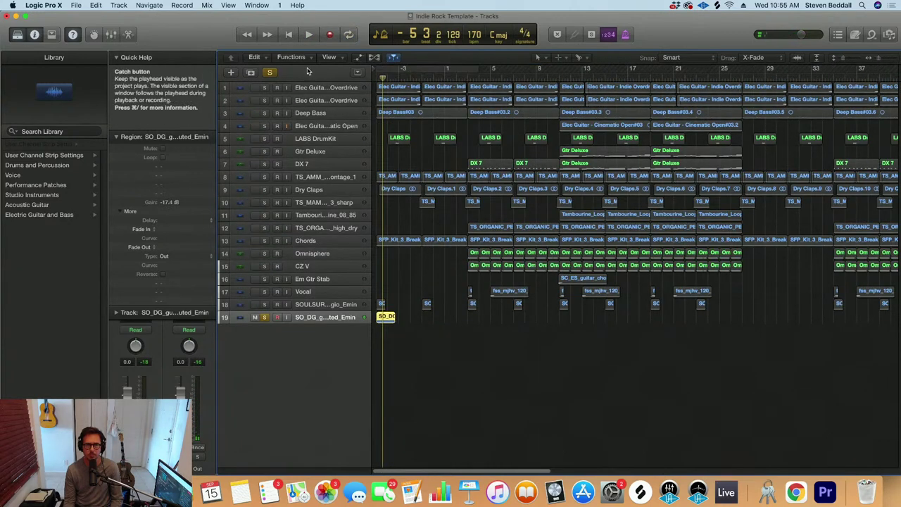
key("super+Down")
key("space")
key("super+a")
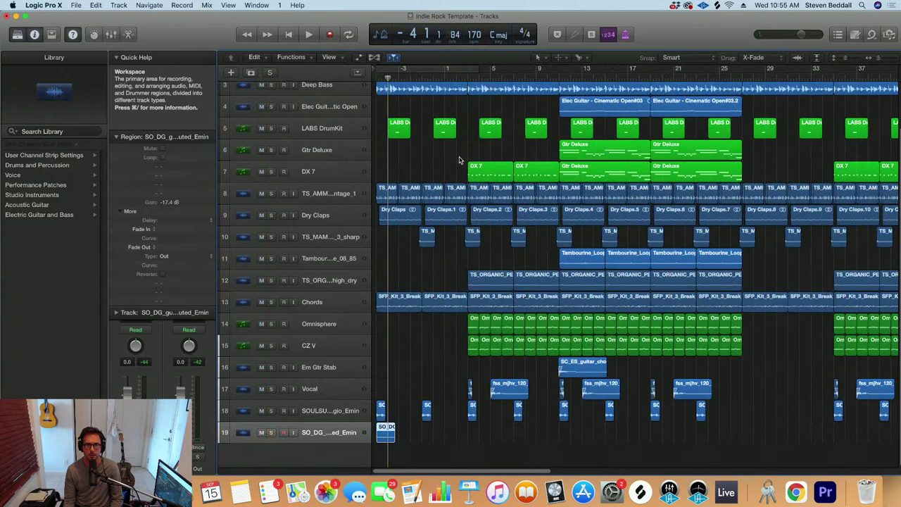
key("space")
key("Return")
key("space")
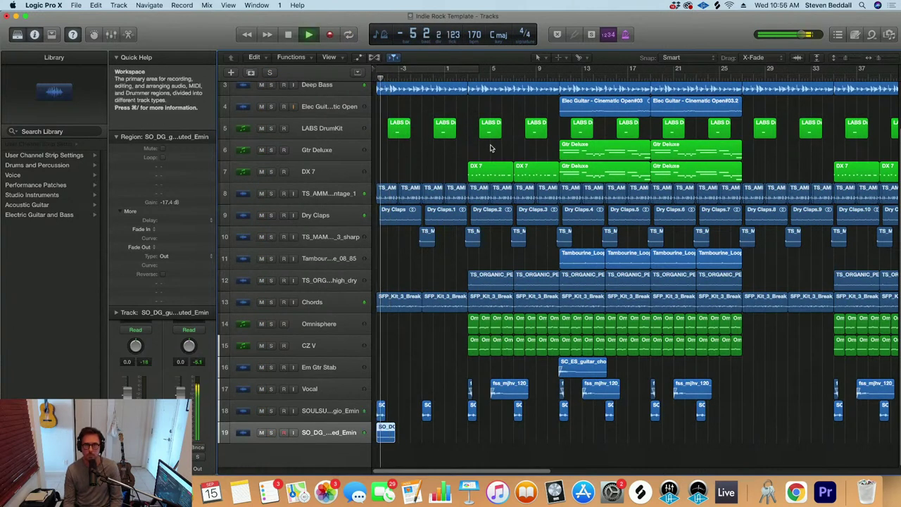
key("super+Right")
key("super+Right")
key("super+Right")
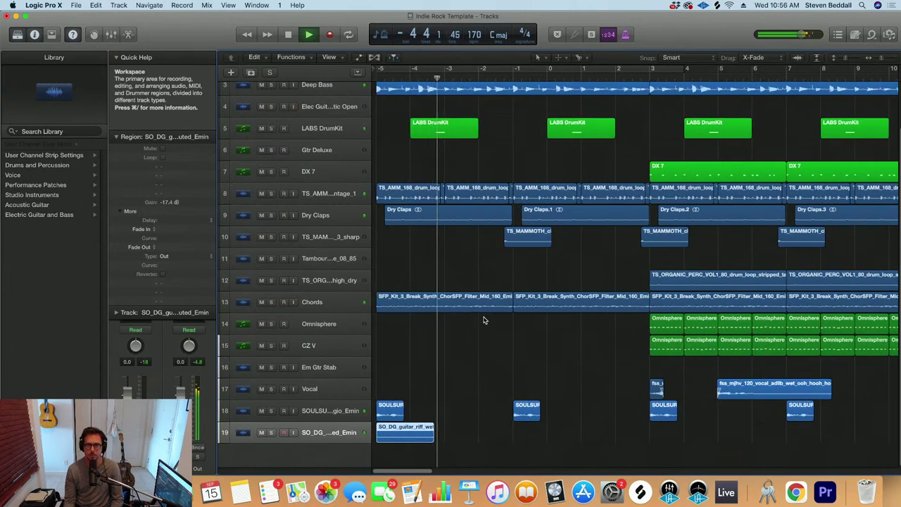
key("space")
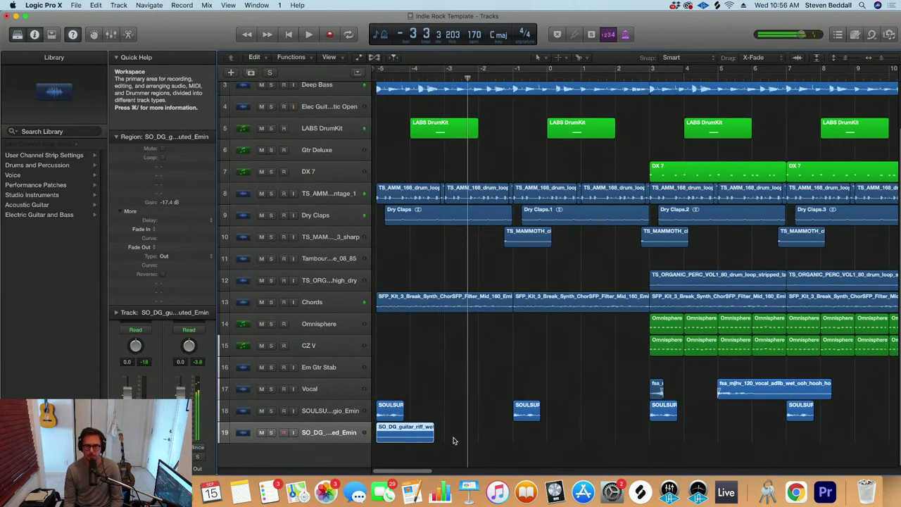
Move the SO_DG guitar riff region later into the intro
left_click_drag(407, 435, 508, 436)
key("space")
key("super+Down")
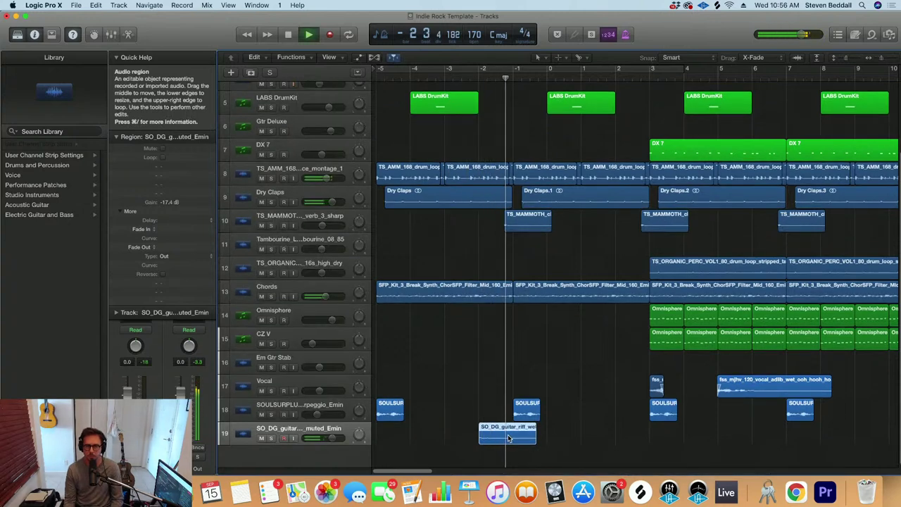
key("space")
Cycle bars -3 to 3 and place a copy of the guitar riff at bar 3
key("super+Left")
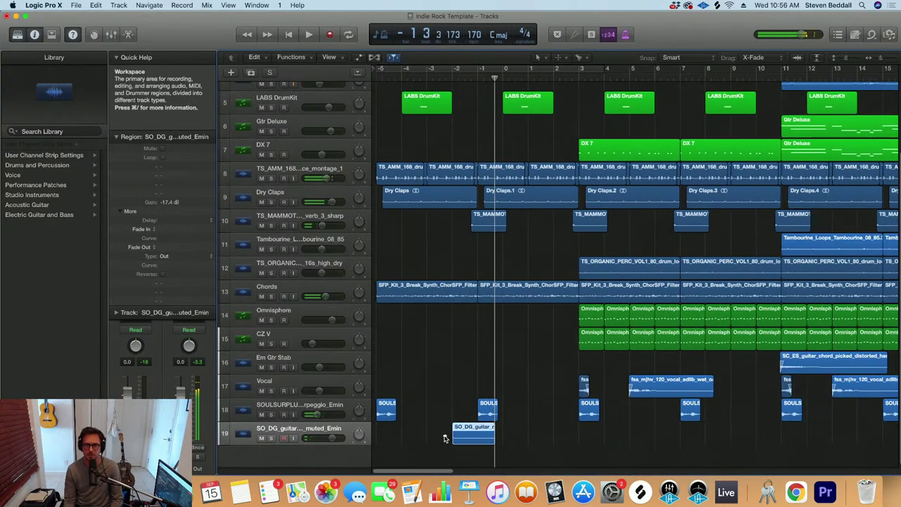
key("super+Up")
key("super+Left")
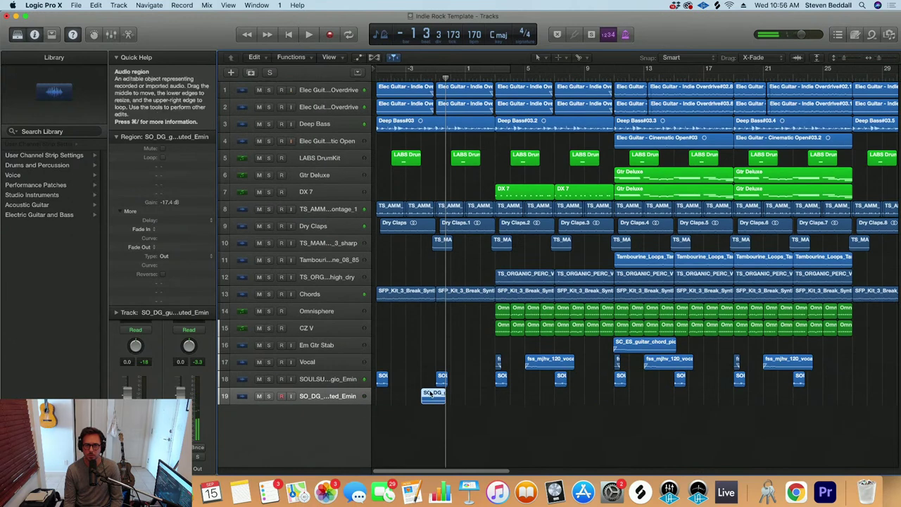
left_click(432, 72)
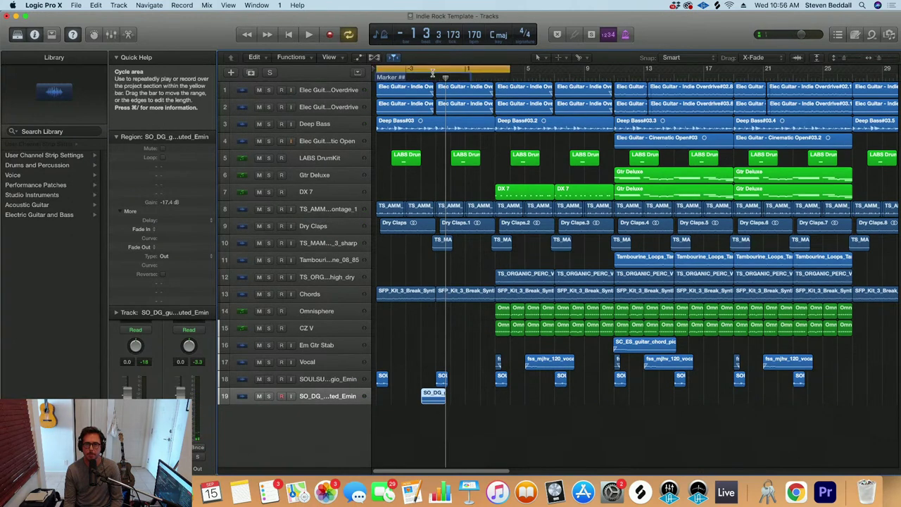
left_click(432, 68)
left_click(435, 72)
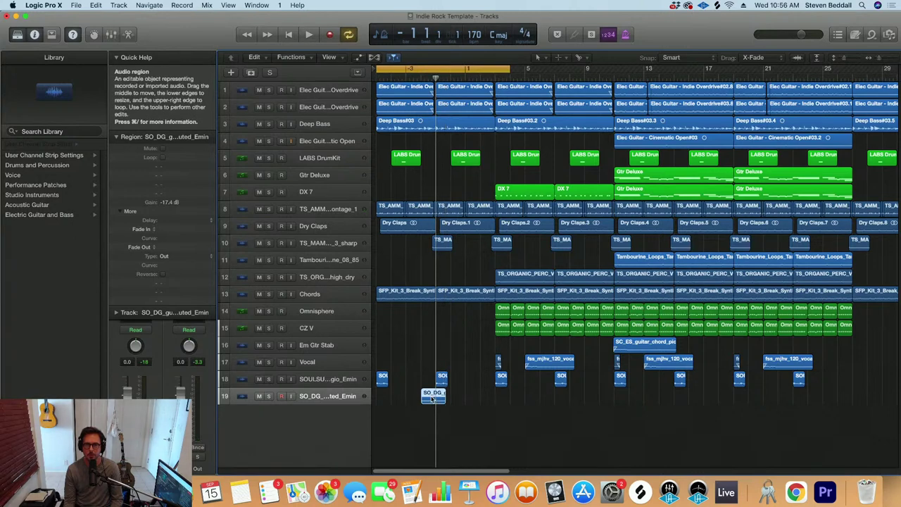
left_click_drag(432, 398, 489, 399)
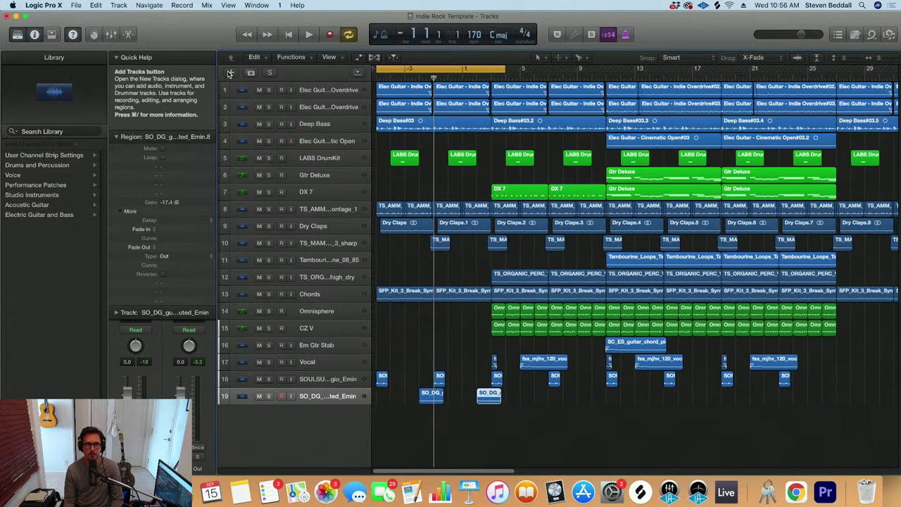
Create software instrument track 20 and load the Vocal Shots patch from the Library
left_click(230, 72)
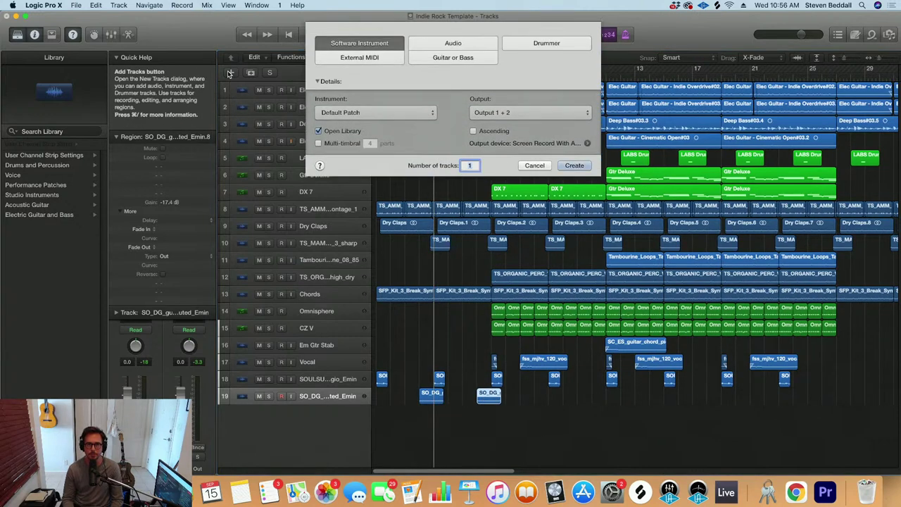
key("Return")
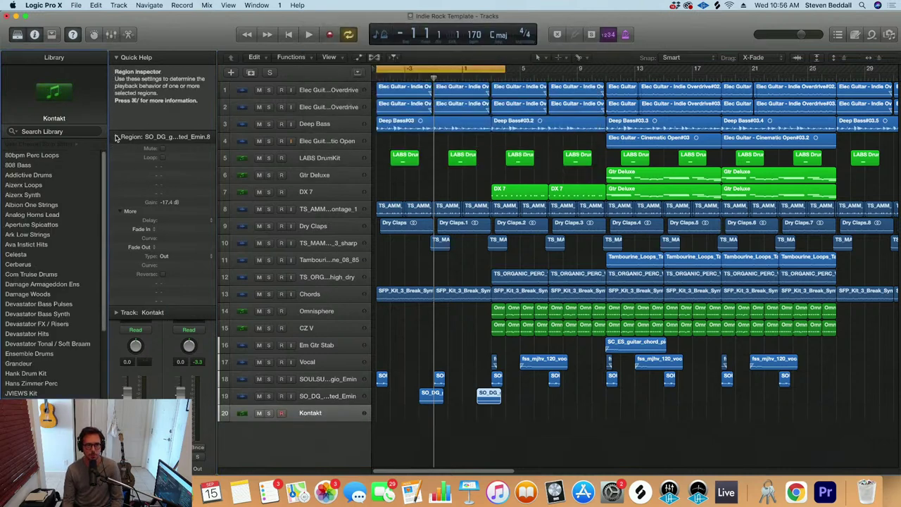
left_click(117, 138)
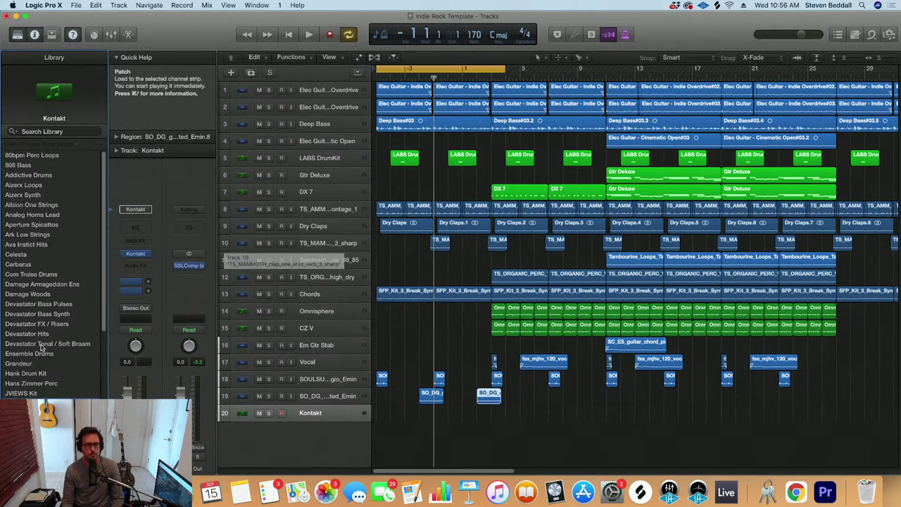
scroll(41, 350, "down", 5)
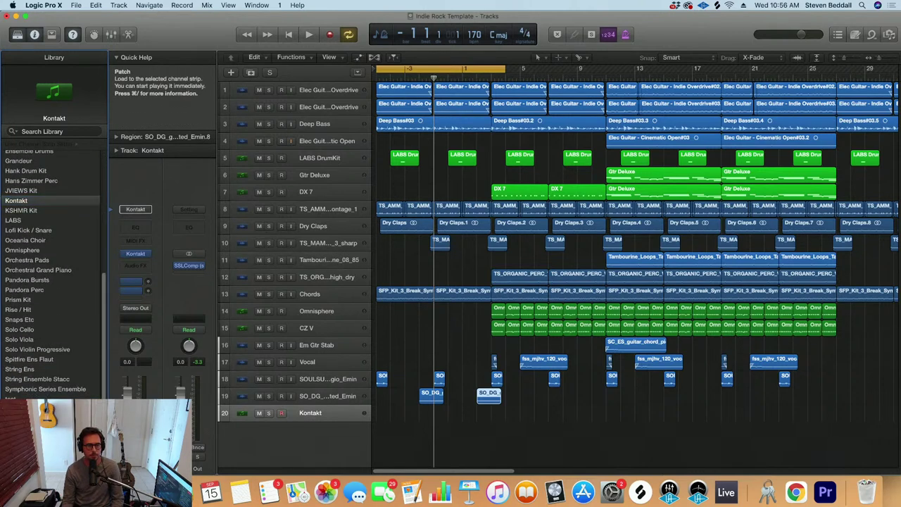
left_click(41, 448)
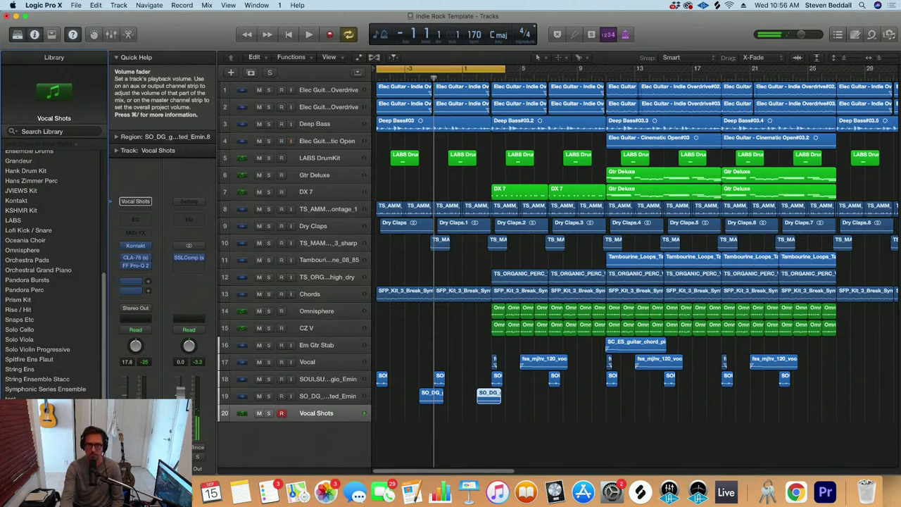
Audition the Vocal Shots sound over the cycled intro several times
key("space")
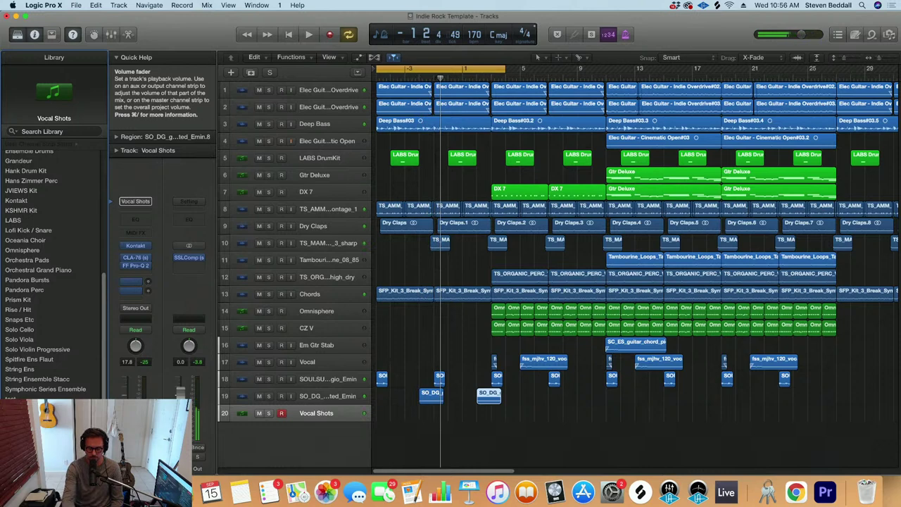
key("space")
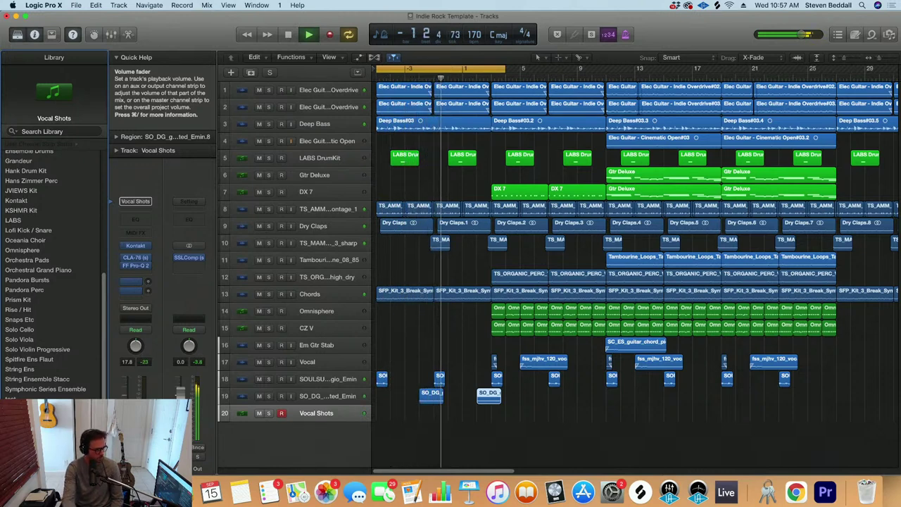
key("space")
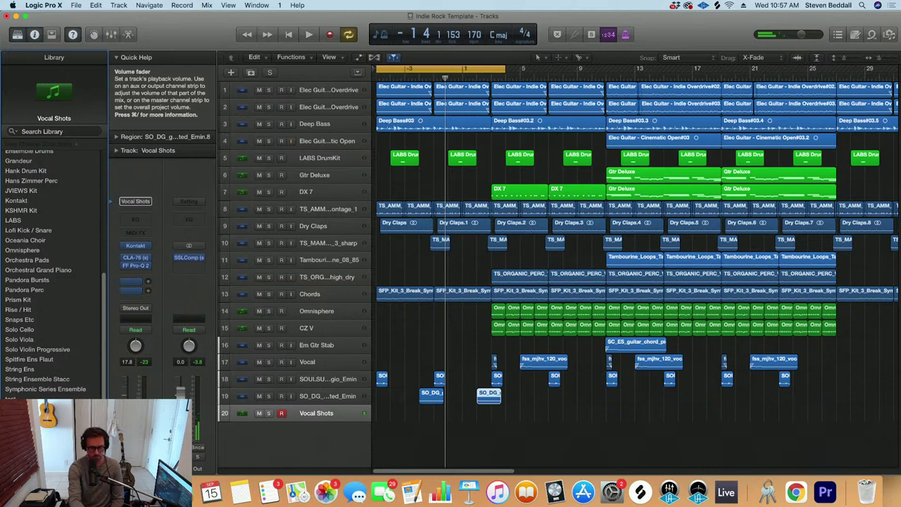
key("space")
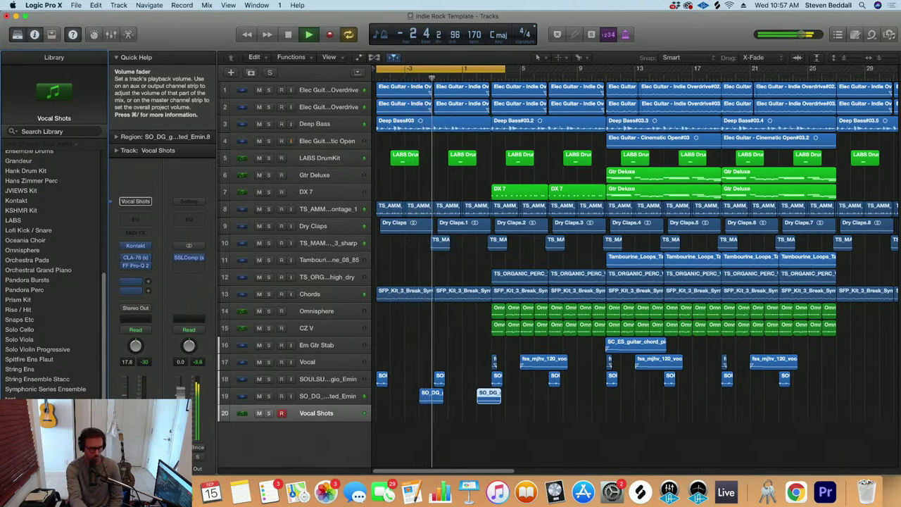
key("space")
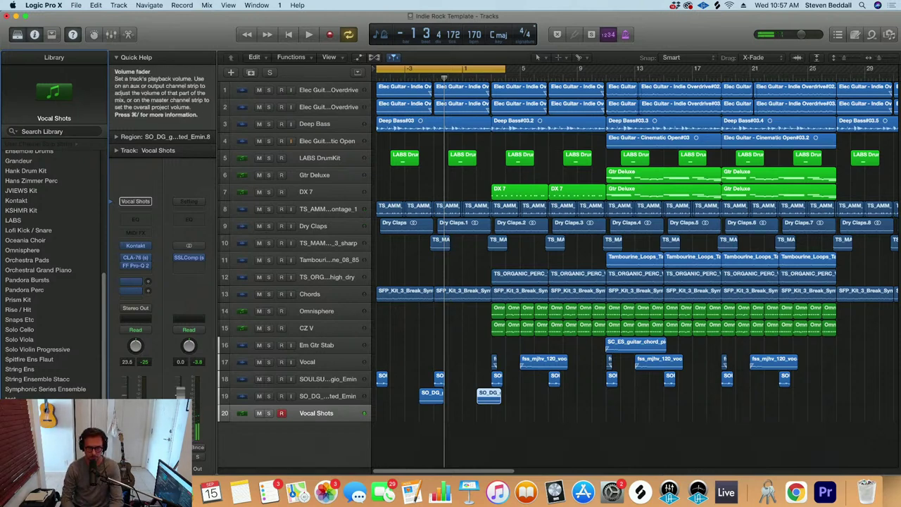
key("space")
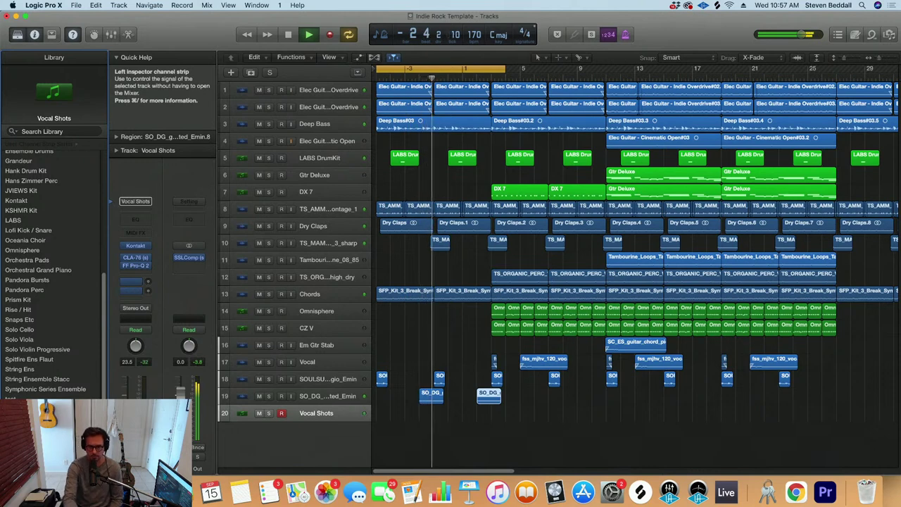
key("space")
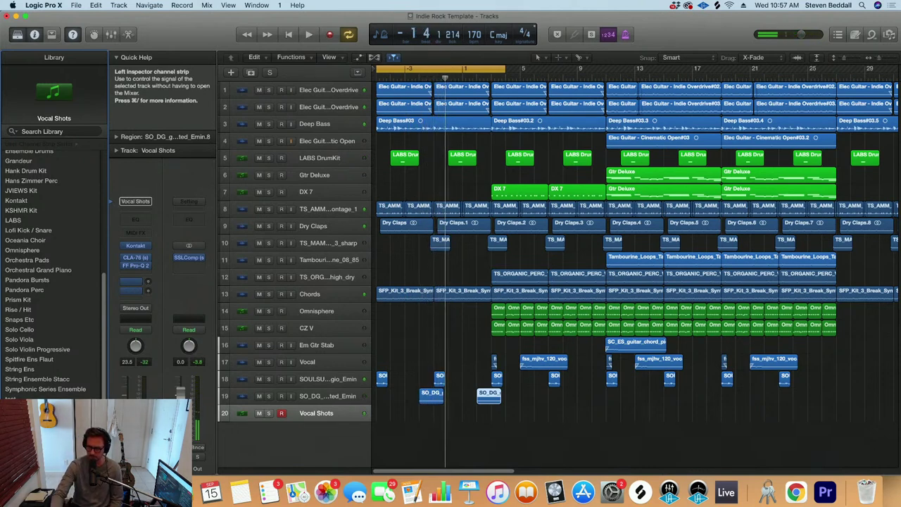
Play the intro once more, then begin recording a take on track 20
key("space")
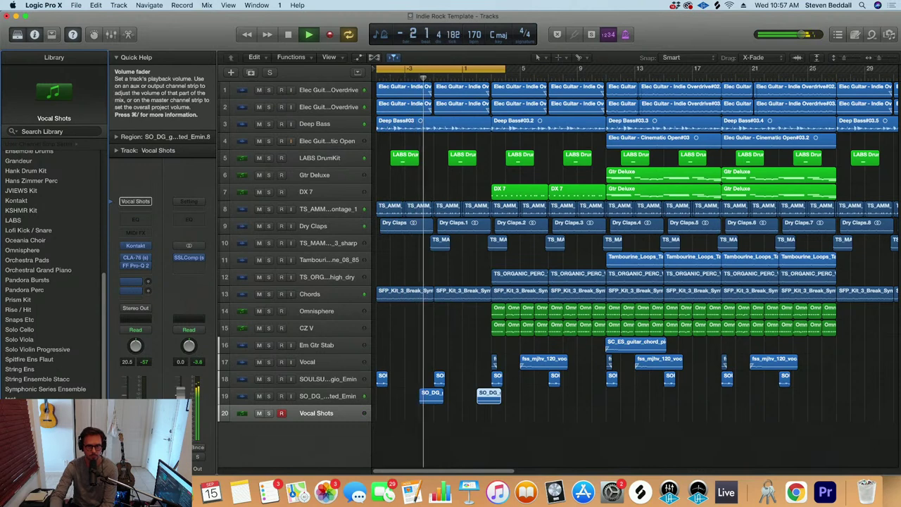
key("space")
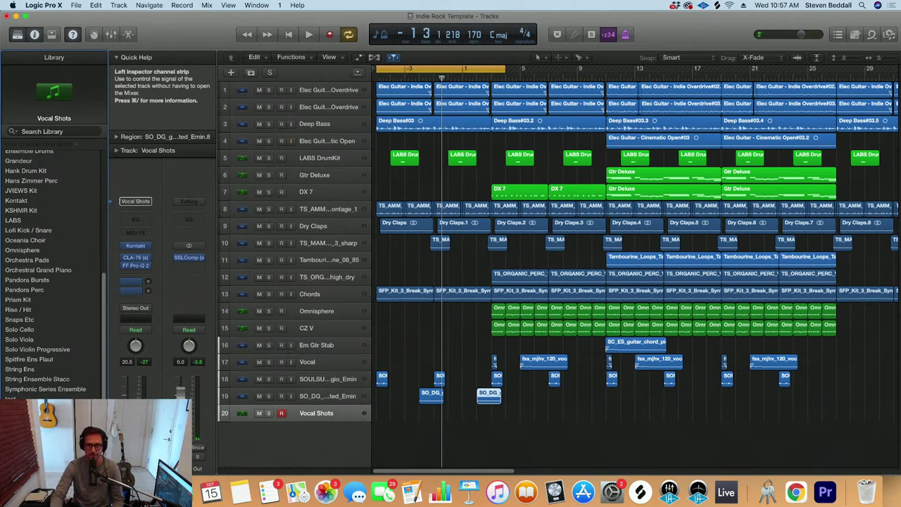
key("space")
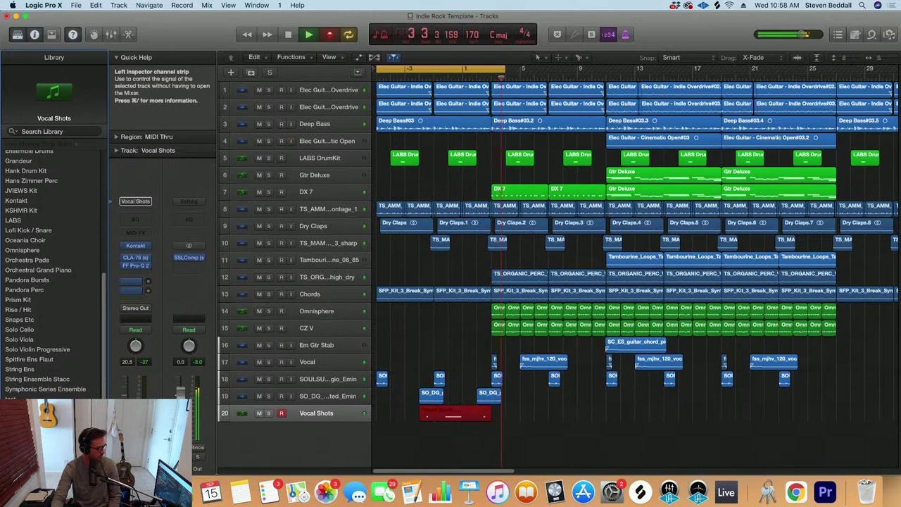
Stop recording and unmute the new Vocal Shots region on track 20
key("space")
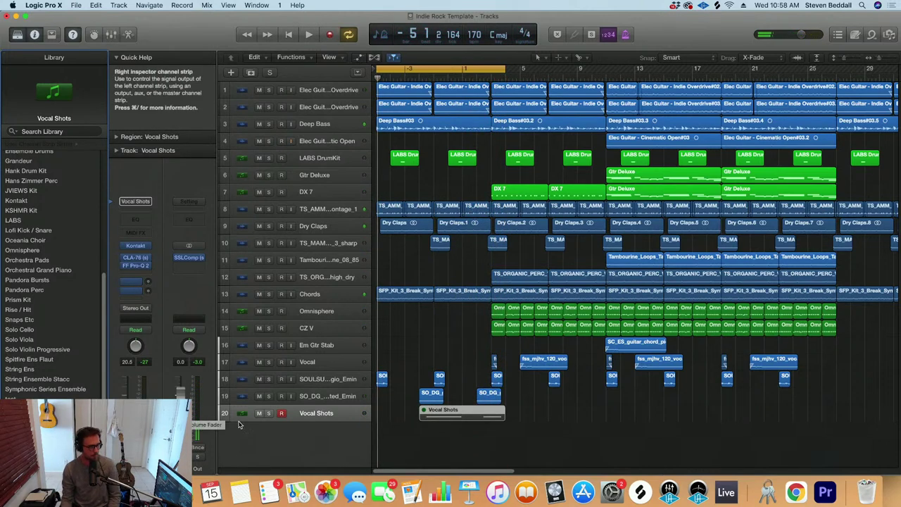
right_click(445, 416)
left_click(464, 326)
key("super+Down")
left_click(411, 447)
left_click(462, 444)
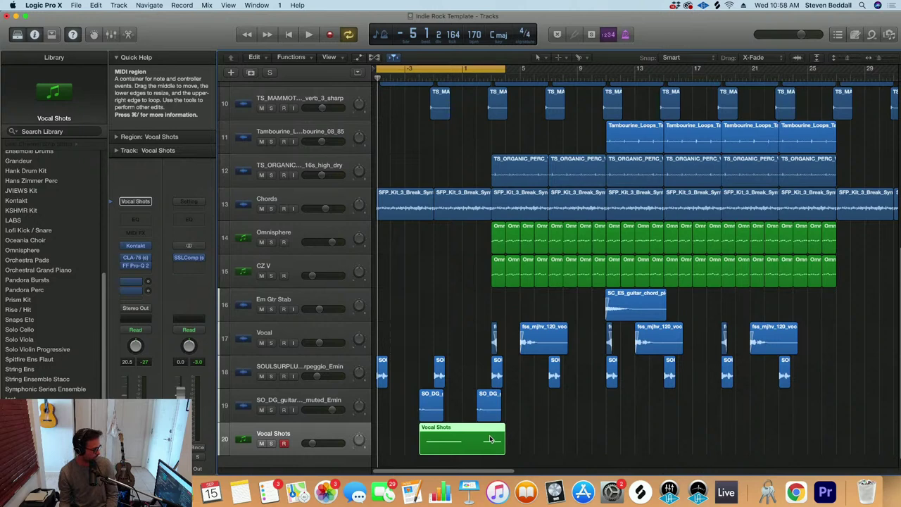
Reselect the Vocal Shots region and audition it on playback, resizing the track rows
key("super+Down")
left_click(554, 442)
left_click(495, 449)
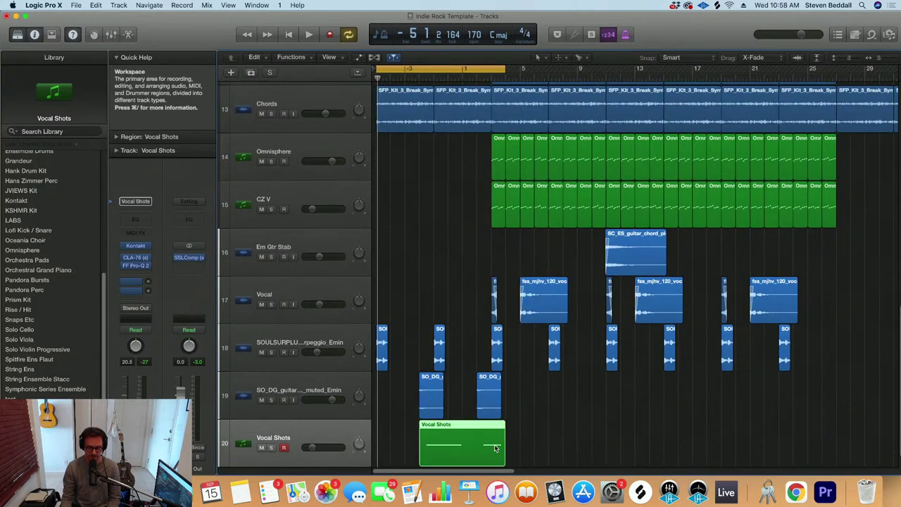
key("space")
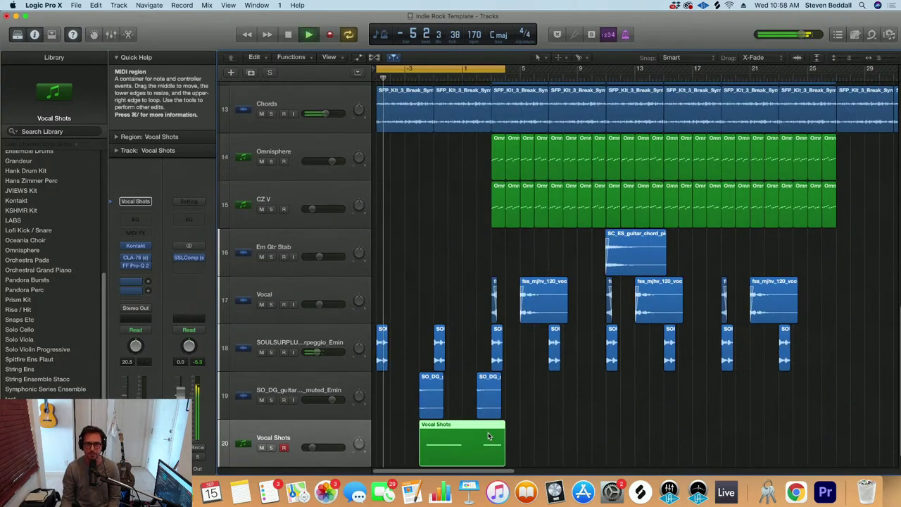
key("super+Up")
key("space")
key("super+Up")
key("super+Up")
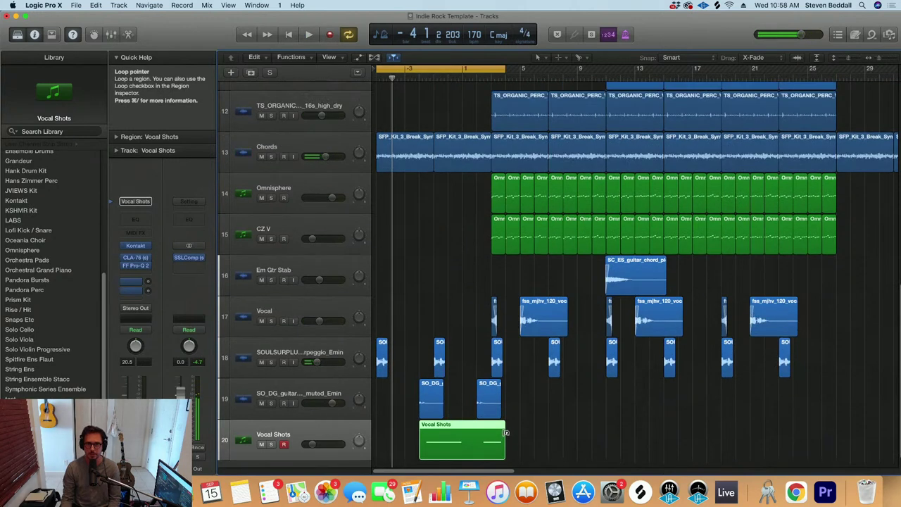
key("super+Up")
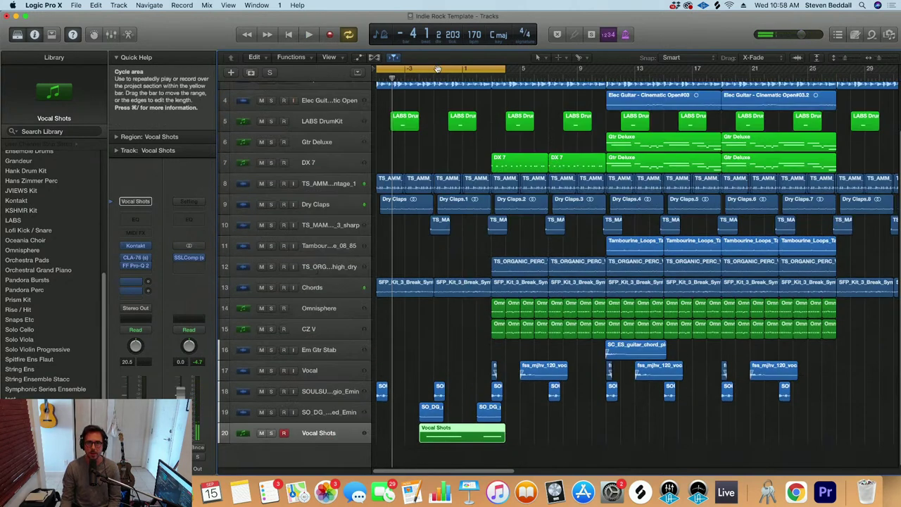
Turn Cycle off and play the arrangement from the intro with all 20 tracks in view
key("c")
key("super+Down")
key("space")
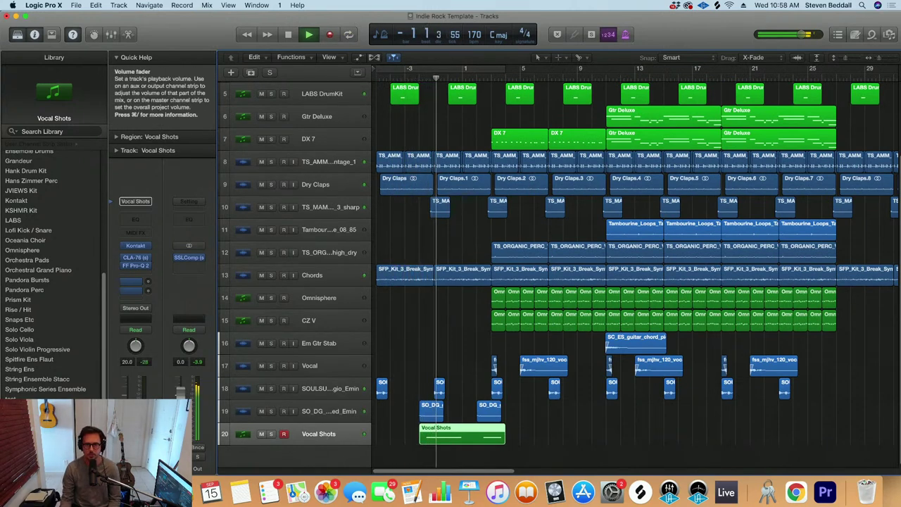
key("super+Up")
key("super+Right")
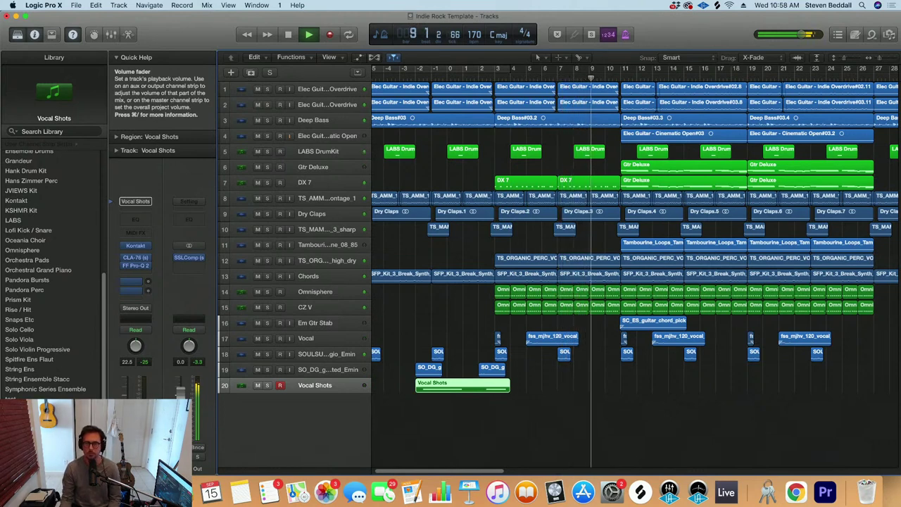
key("super+Left")
key("super+Left")
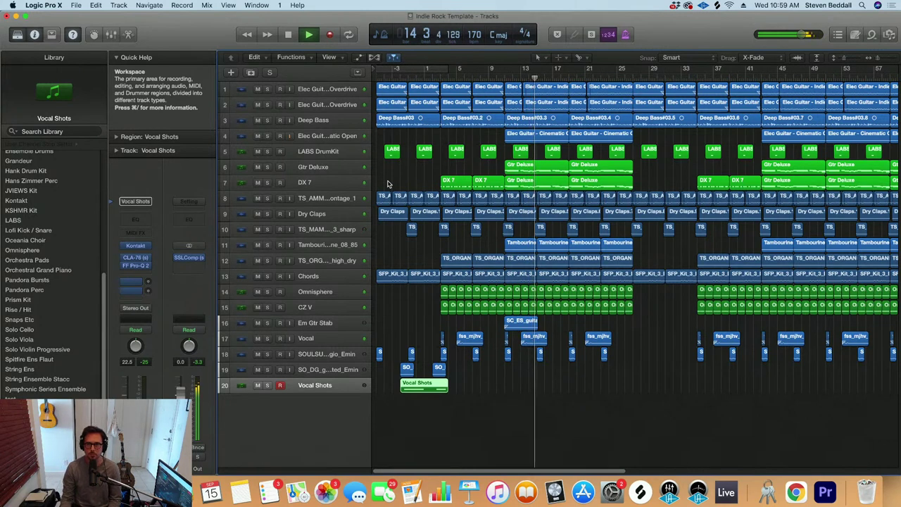
Select the Gtr Deluxe track and return the playhead to the project start
key("space")
left_click(333, 169)
key("Return")
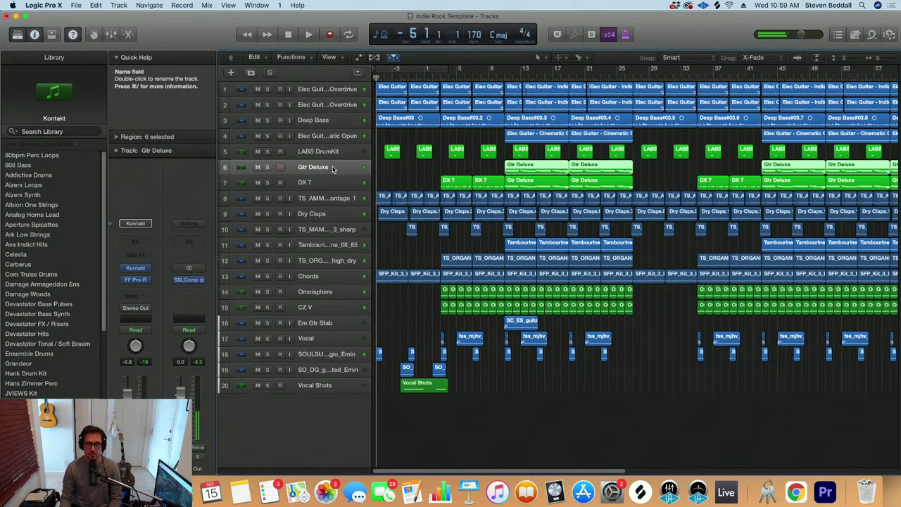
key("super+Down")
scroll(459, 207, "down", 2)
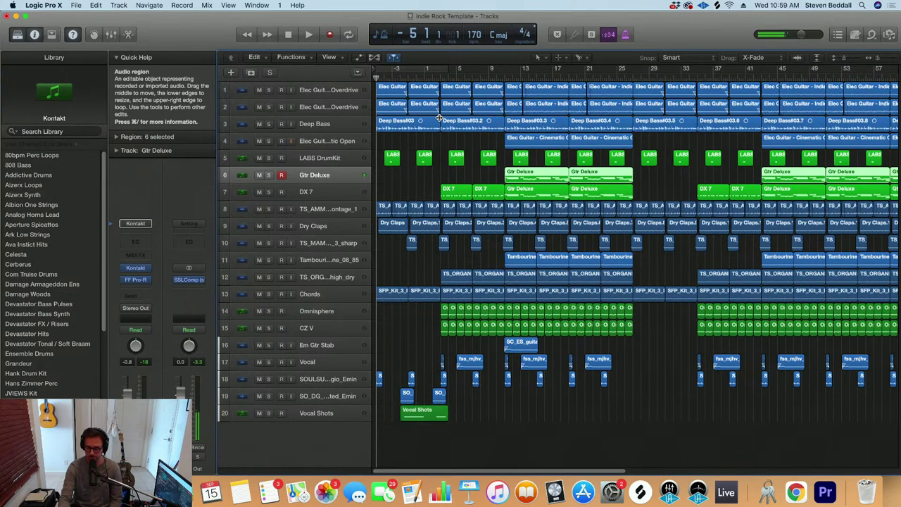
Audition the intro, then add a new Kontakt track at row 7 below Gtr Deluxe
key("space")
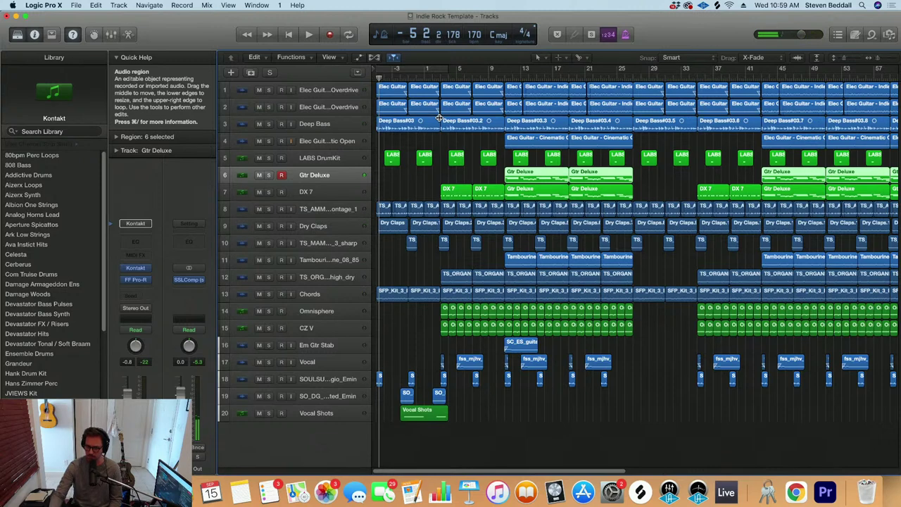
key("space")
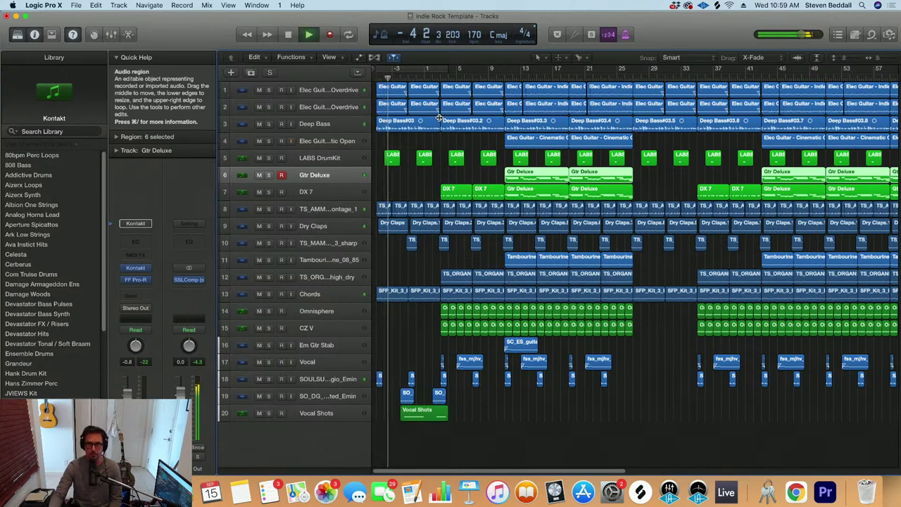
key("space")
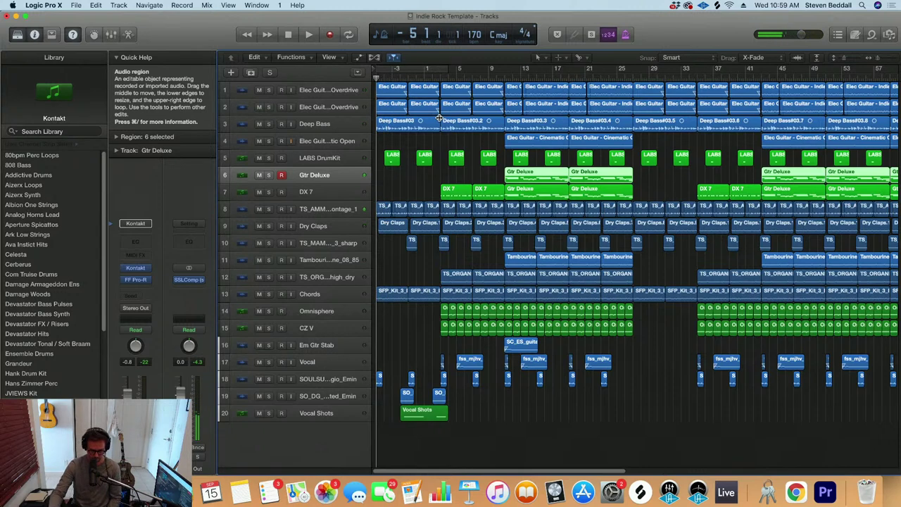
key("space")
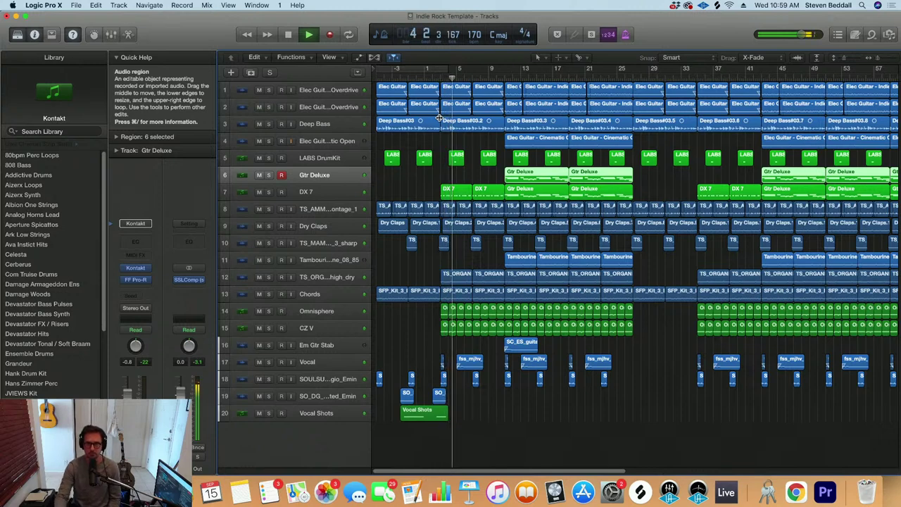
key("space")
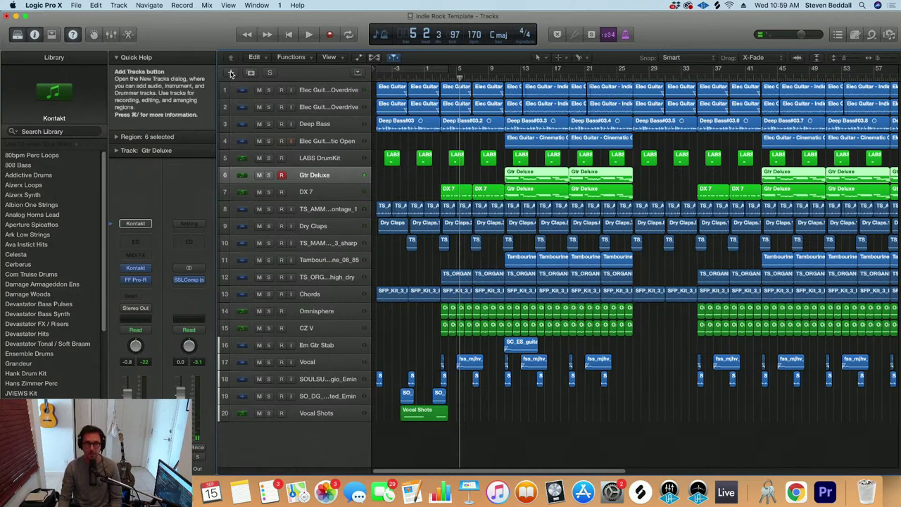
key("super+d")
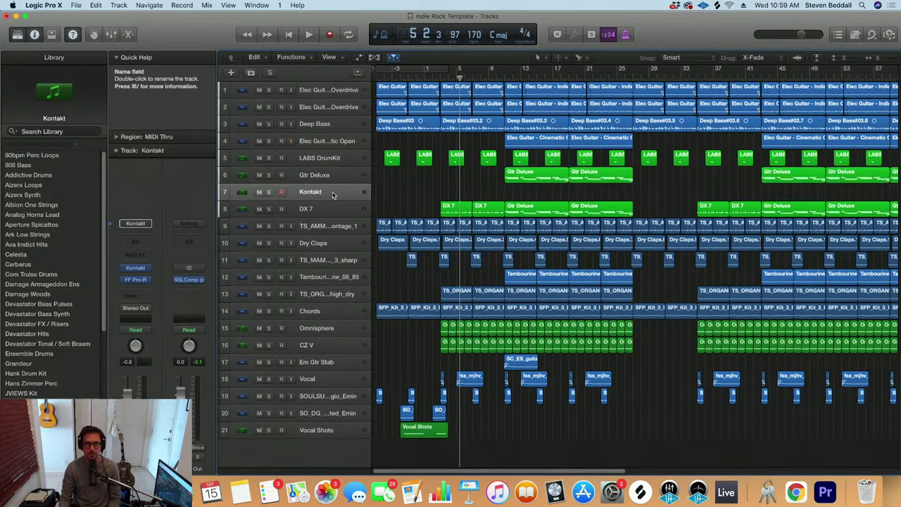
key("space")
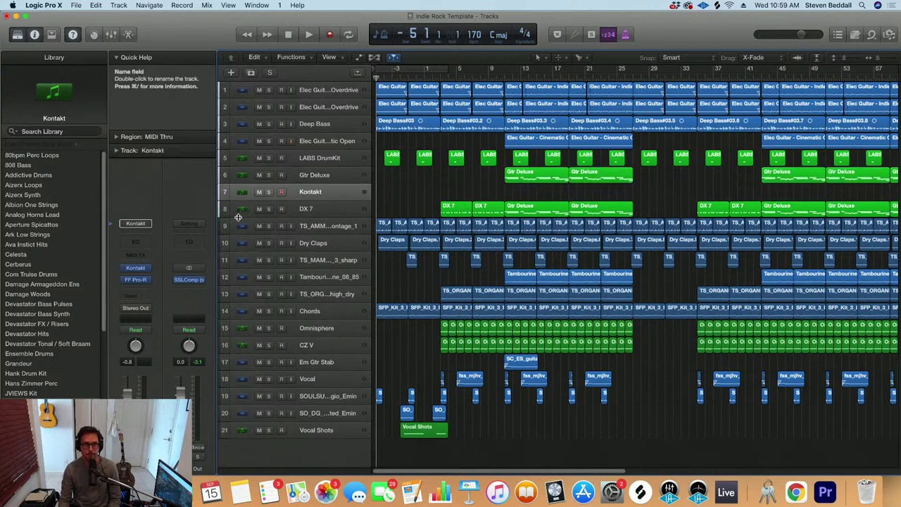
Insert FabFilter Pro-Q 2 on the Kontakt channel
left_click(147, 287)
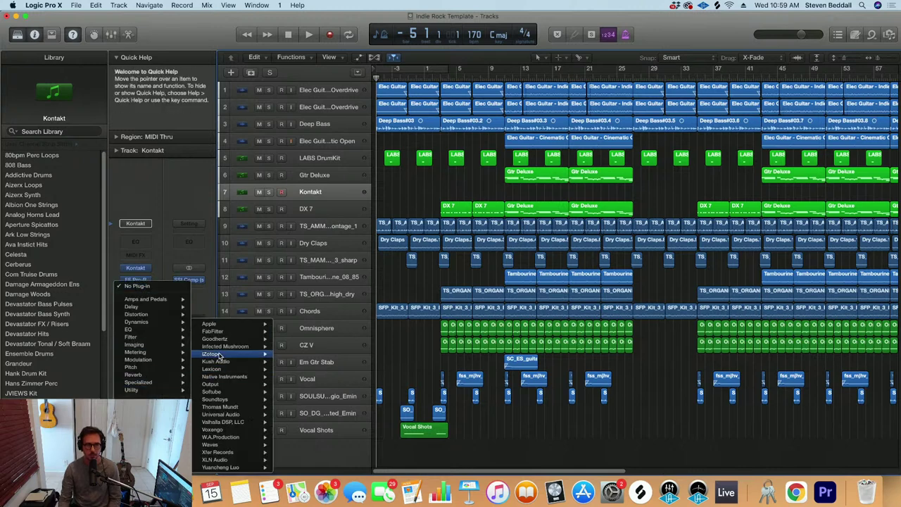
mouse_move(226, 332)
left_click(355, 377)
Lower the Pro-Q 2 high shelf to about -16.6 dB at 3425 Hz and close the EQ
left_click_drag(326, 158, 263, 176)
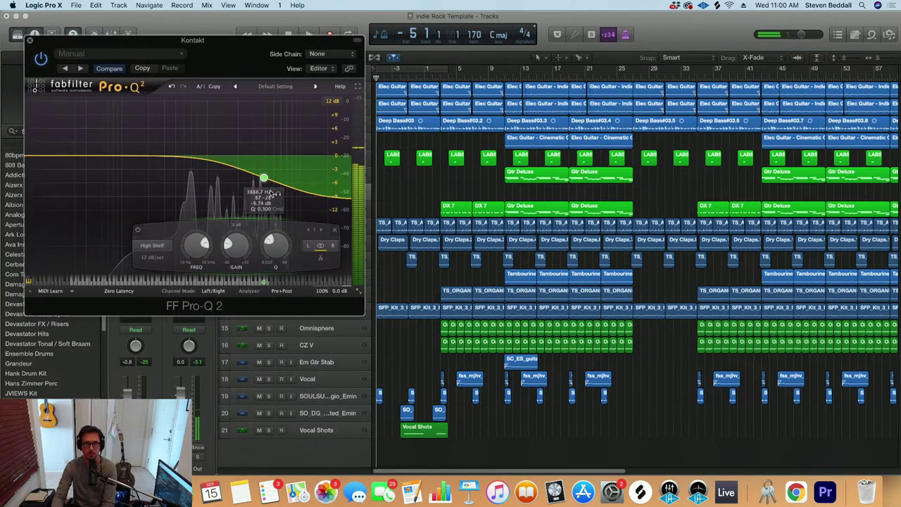
left_click_drag(264, 179, 241, 244)
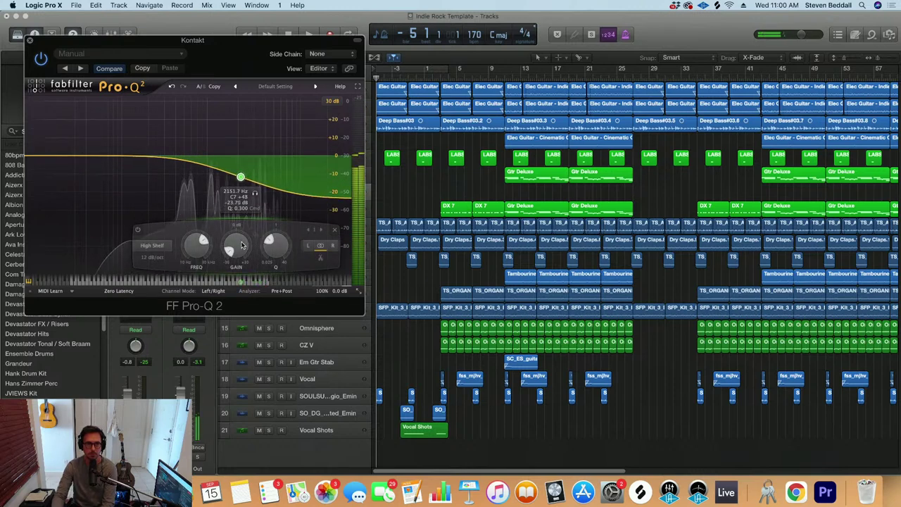
left_click(30, 42)
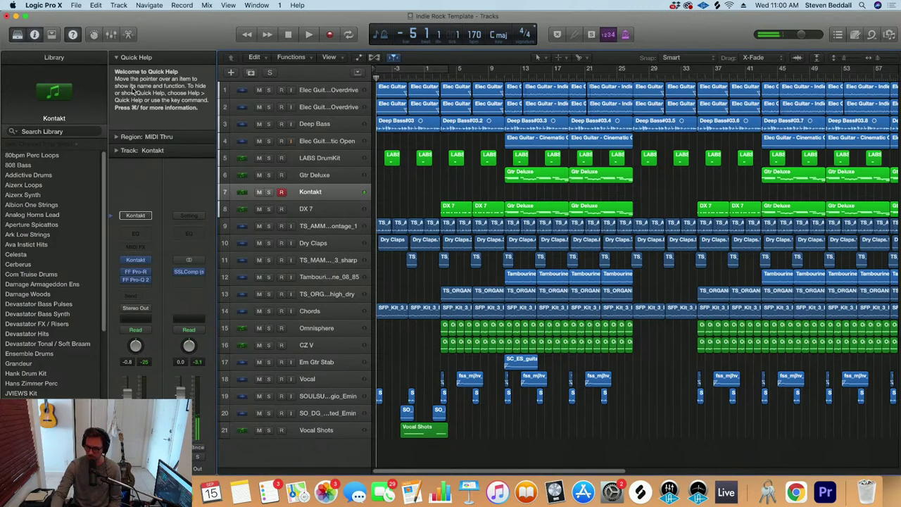
Record a Kontakt MIDI take at the project start, before bar 1, during playback
key("space")
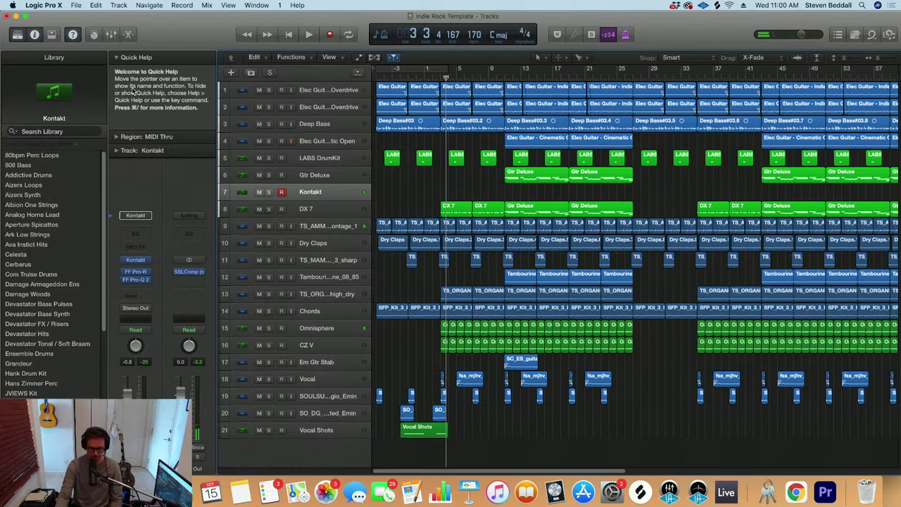
key("r")
key("Return")
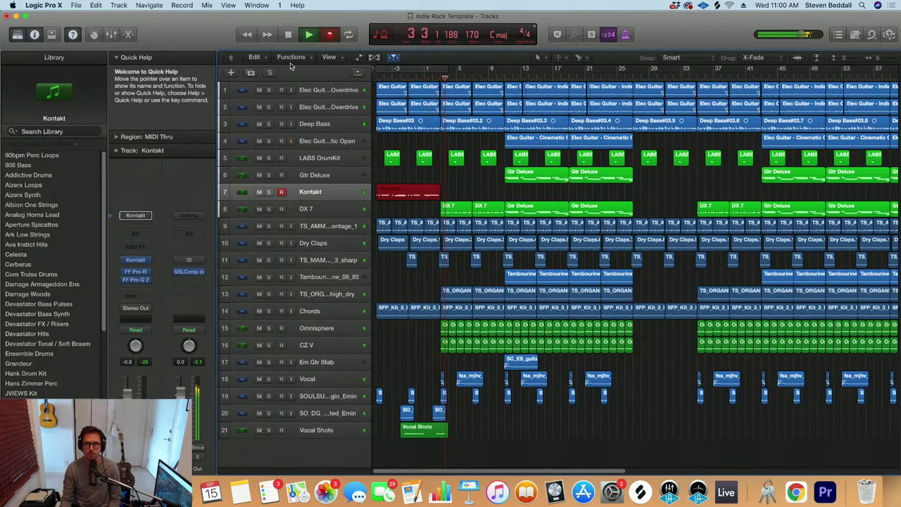
key("space")
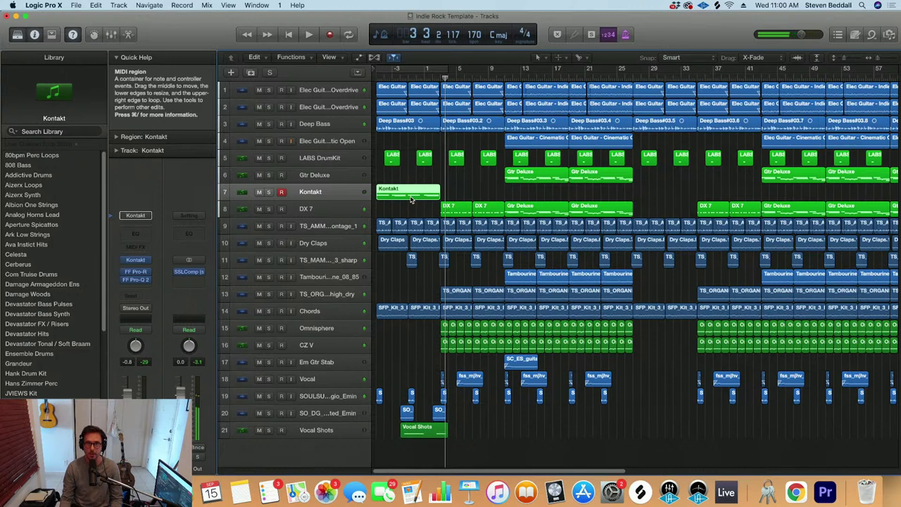
Set a bar 5–9 cycle, solo DX 7 and Kontakt, and record a new Kontakt part
left_click_drag(442, 69, 506, 77)
key("super+Down")
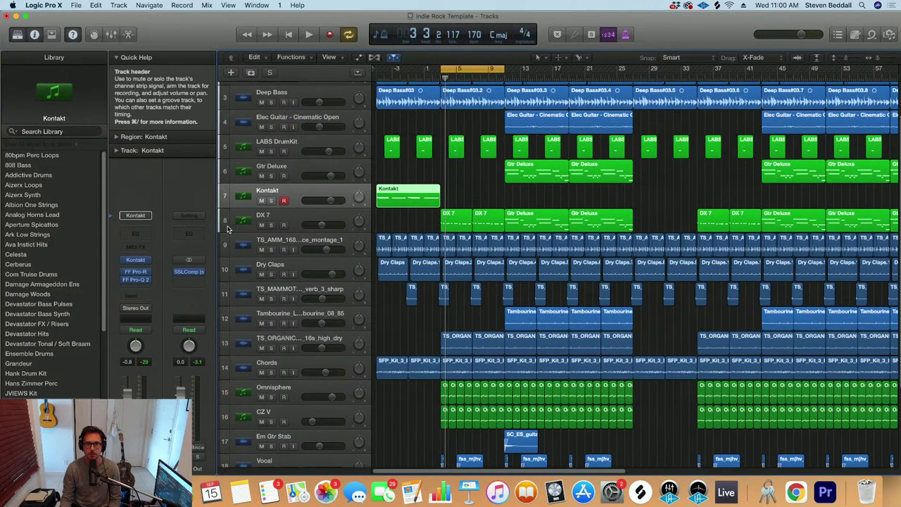
left_click(271, 225)
key("space")
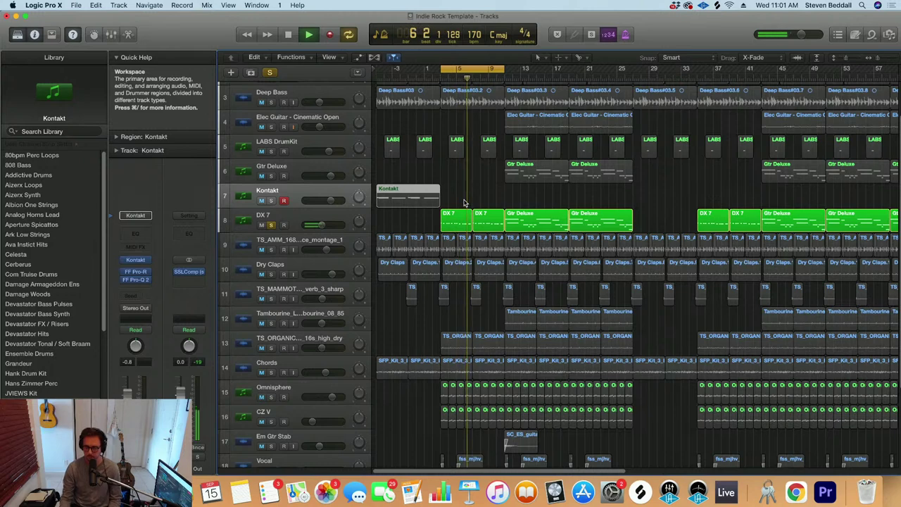
key("space")
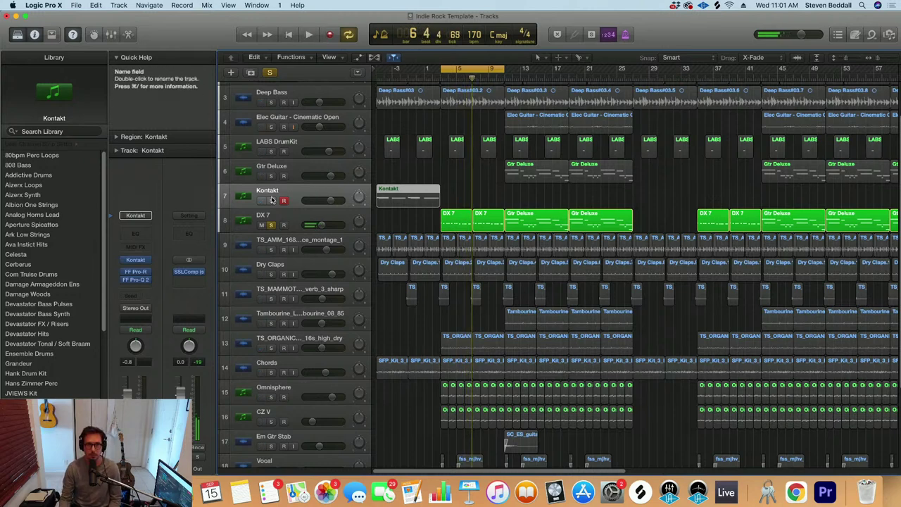
left_click(397, 193)
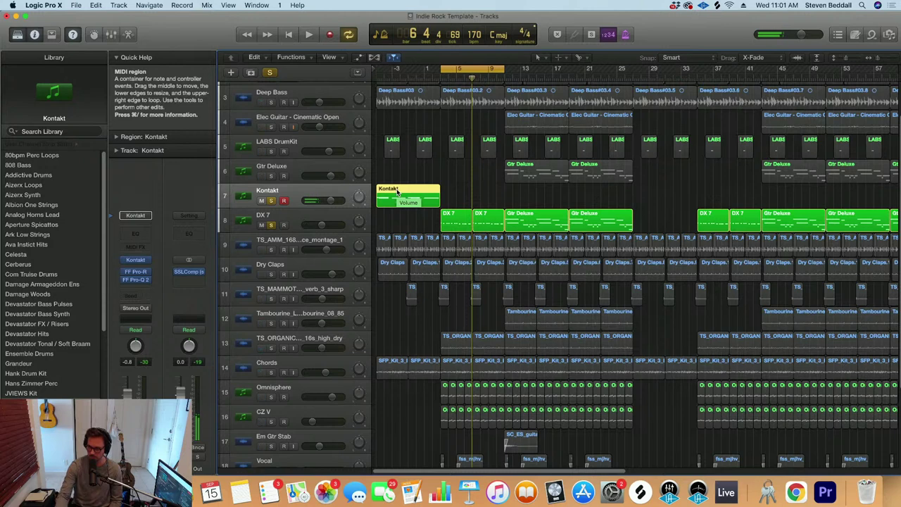
key("r")
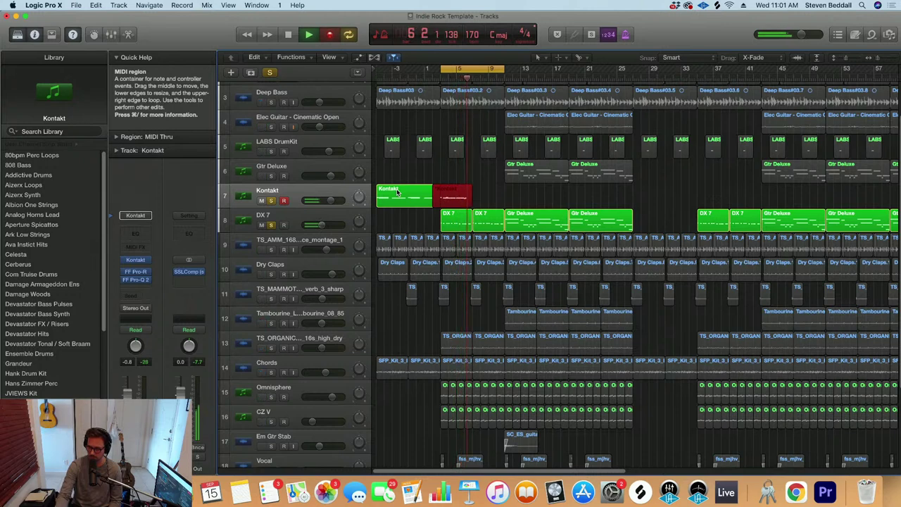
key("space")
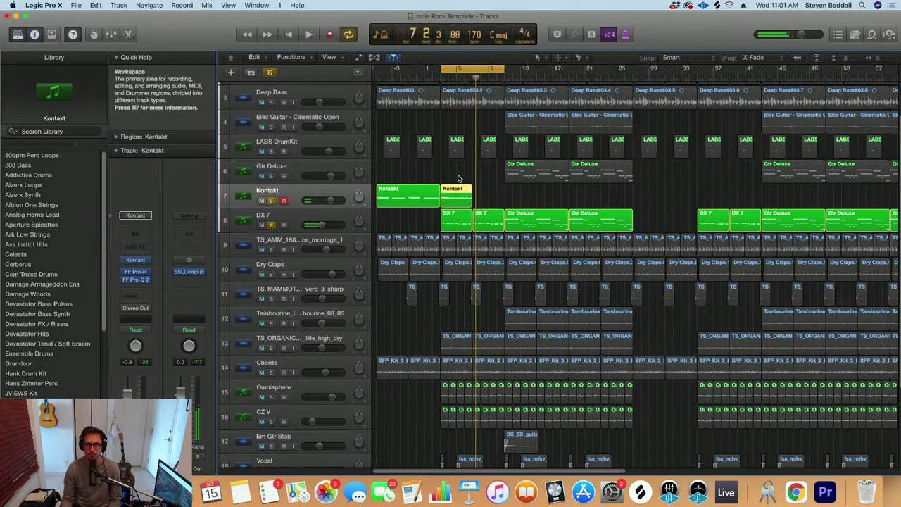
Copy the new Kontakt region to bar 9, clear solos, and play from the loop start
left_click_drag(457, 200, 488, 204)
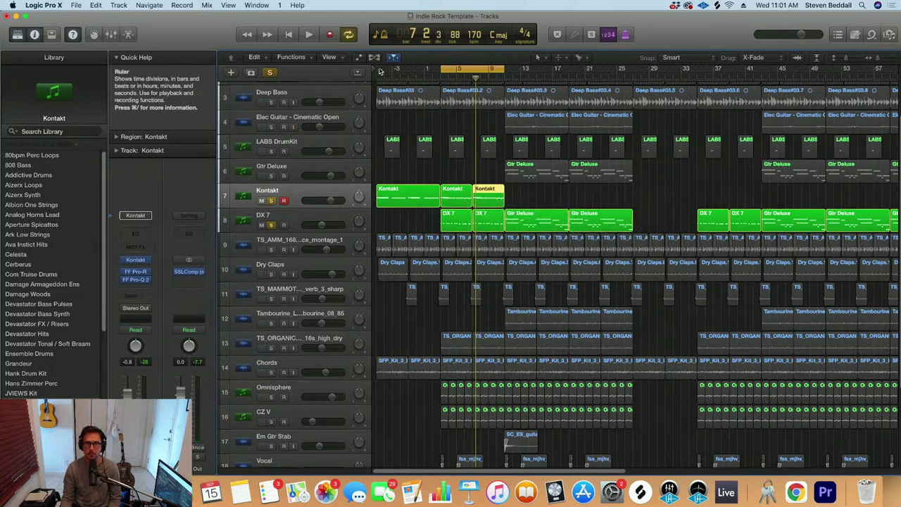
key("s")
key("space")
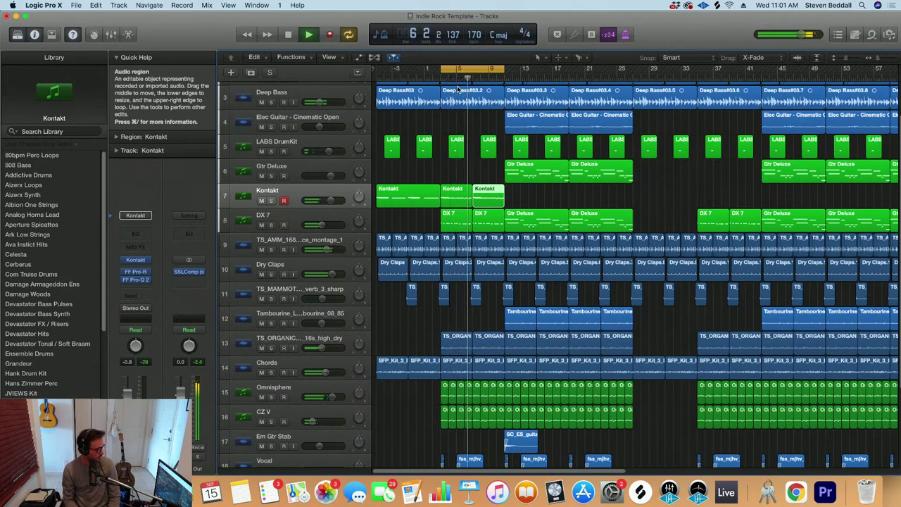
Turn Cycle off, enlarge the track lanes, and nudge the Gtr Deluxe volume fader
left_click(493, 68)
scroll(562, 213, "down", 4)
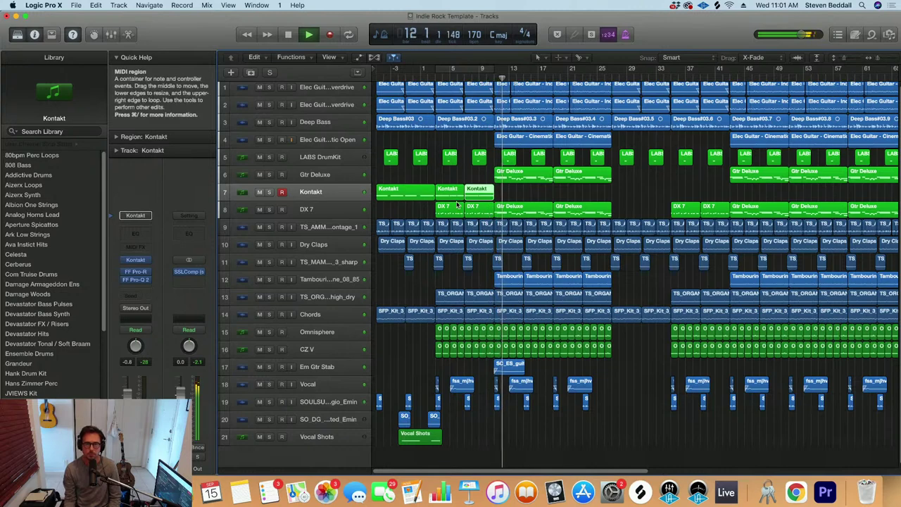
key("super+Down")
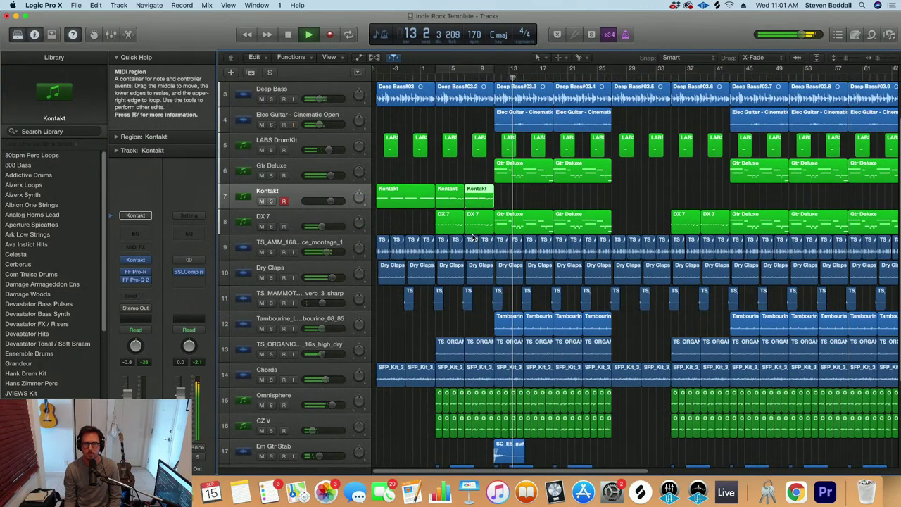
left_click_drag(331, 176, 332, 175)
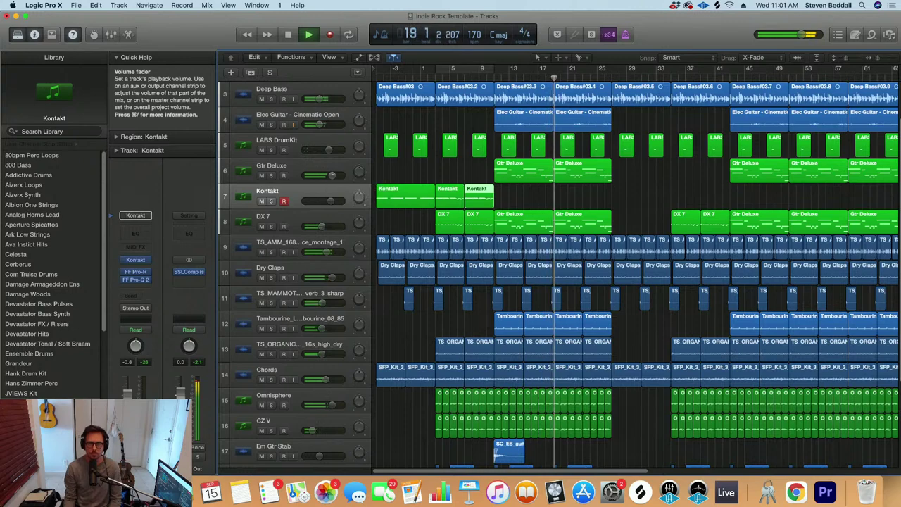
scroll(465, 195, "down", 3)
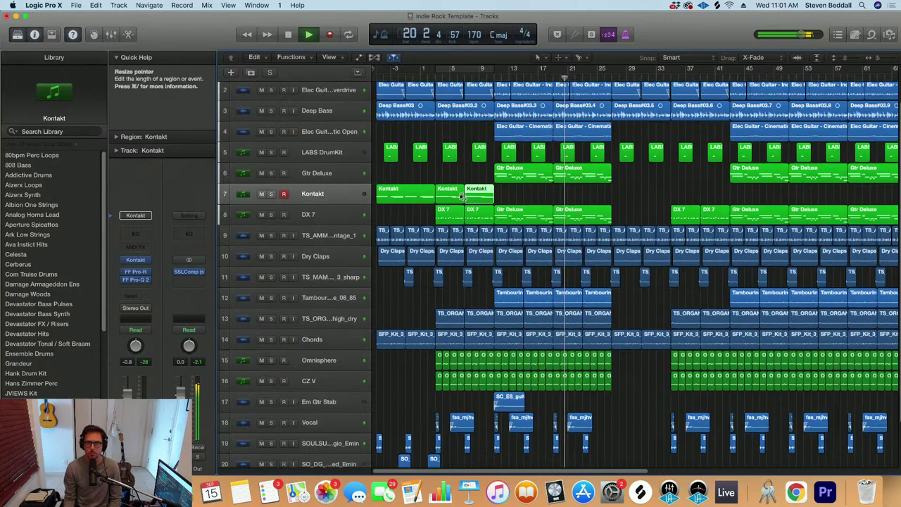
scroll(463, 198, "down", 1)
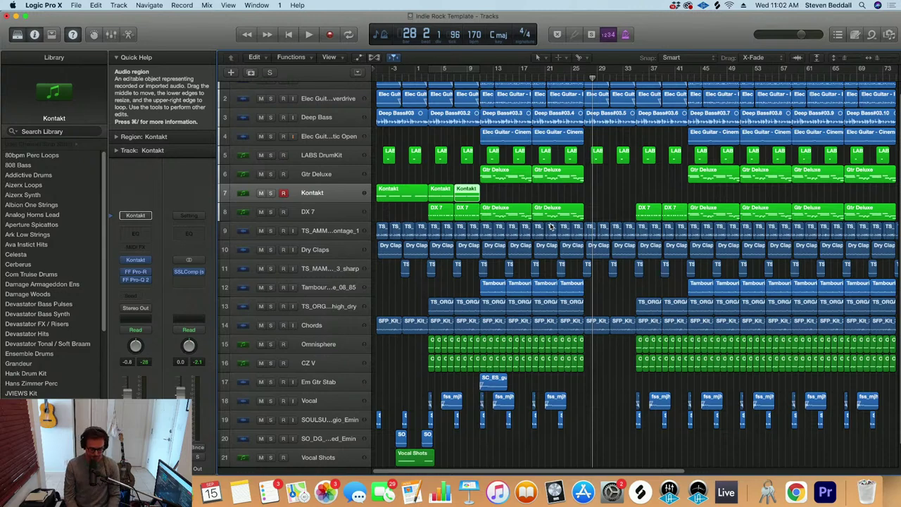
Zoom and scroll the arrangement to bring the Kontakt regions at the song start into view
key("super+Left")
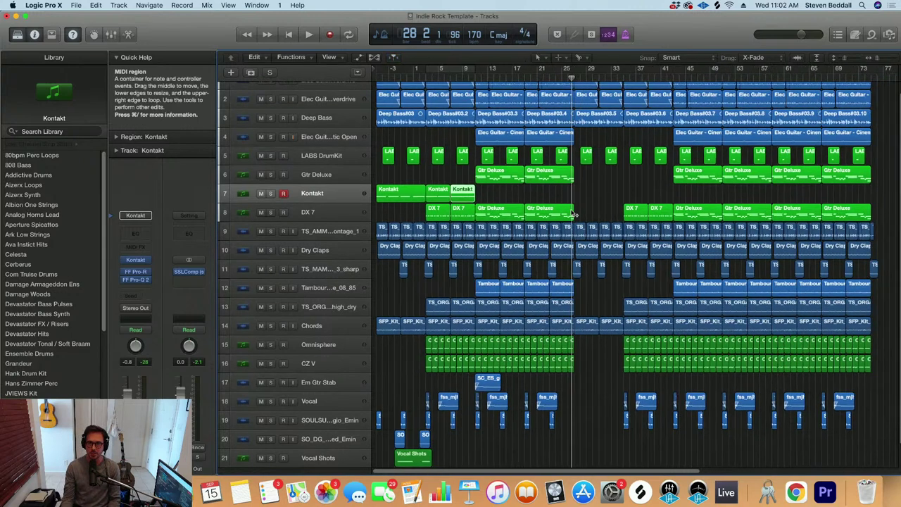
key("super+Down")
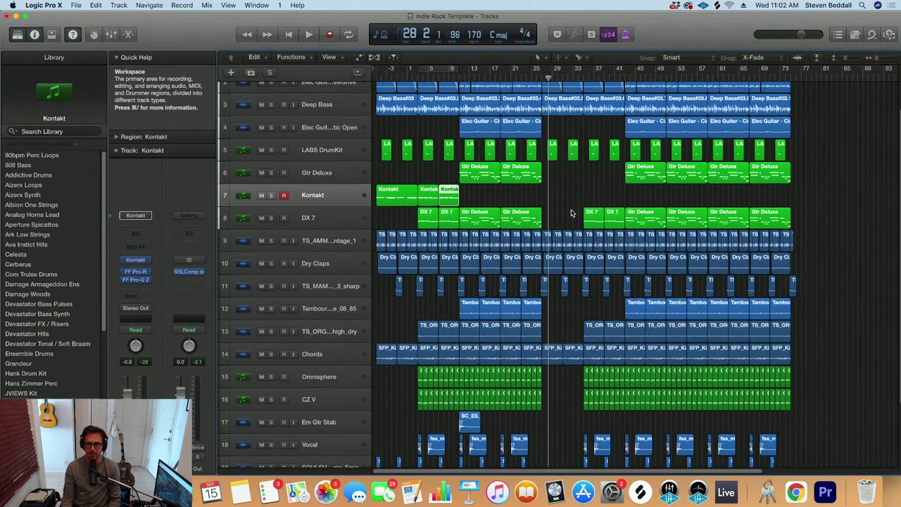
key("super+Down")
key("super+Right")
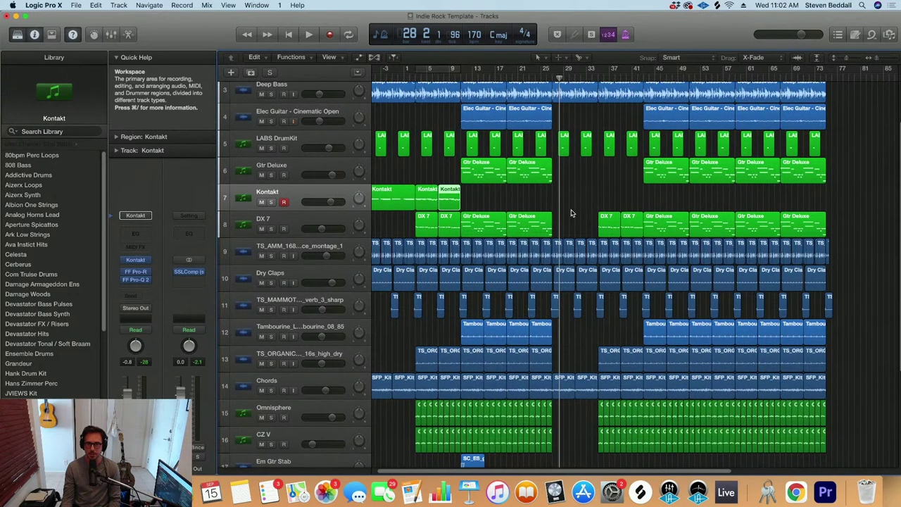
scroll(572, 213, "left", 1)
scroll(572, 213, "up", 1)
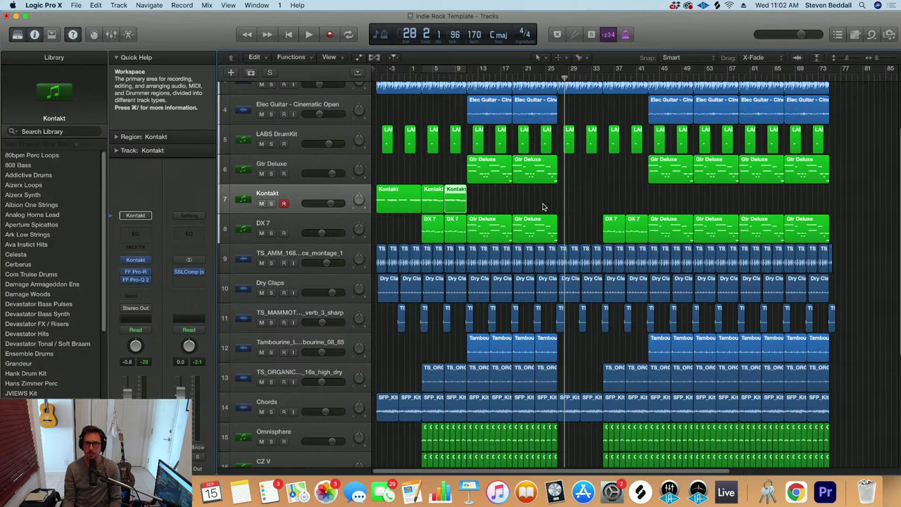
key("super+Up")
key("super+Up")
key("super+Down")
key("super+Down")
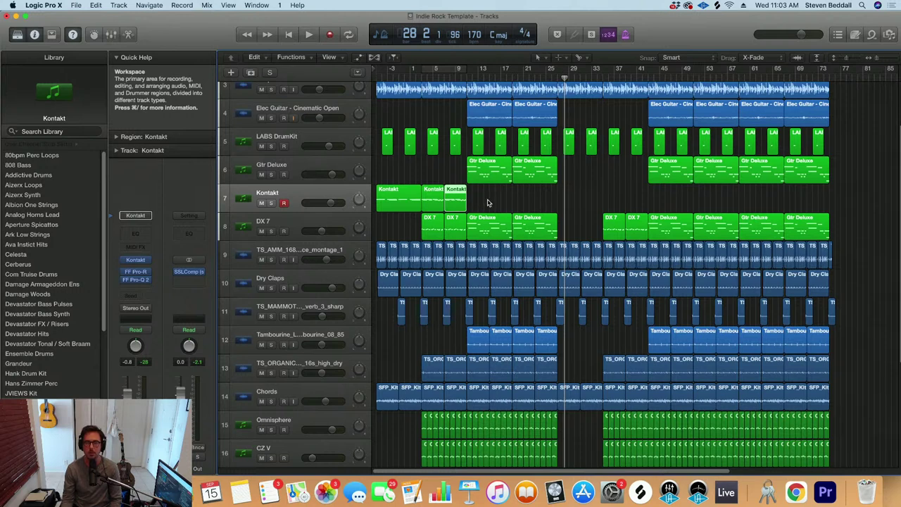
Copy the last two Kontakt regions to bar 35 and return the playhead to the start
left_click_drag(487, 202, 617, 197)
key("super+Left")
key("super+Up")
key("super+Up")
key("super+Up")
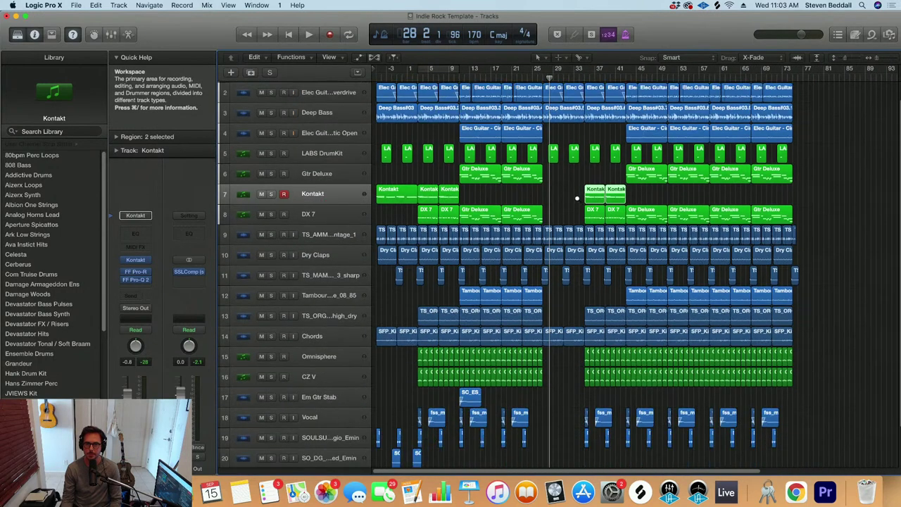
key("Return")
key("super+Down")
key("super+Down")
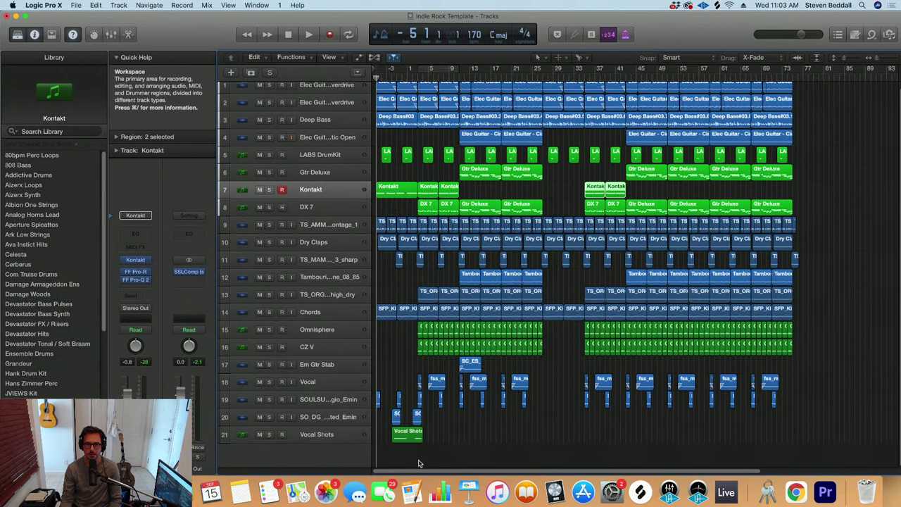
Copy the small intro regions on tracks 19–21 to around bar 29, then play from bar 26
left_click_drag(418, 463, 378, 400)
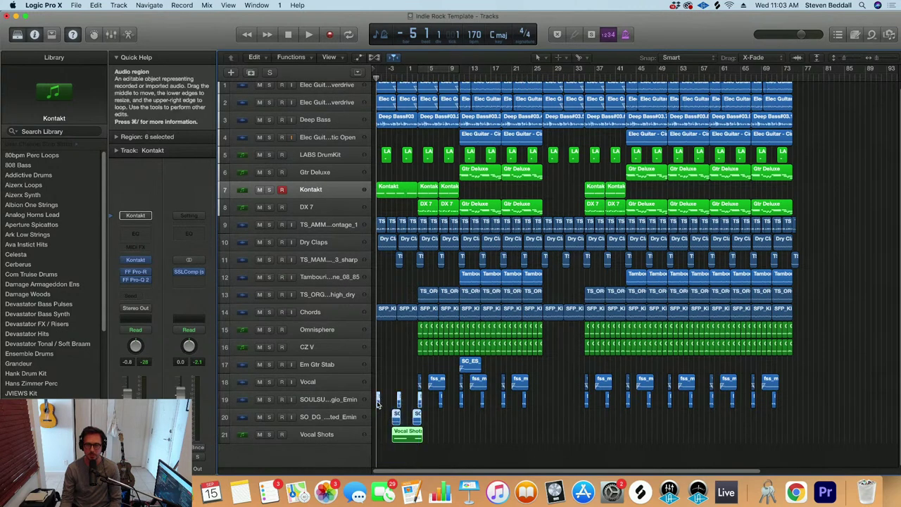
left_click_drag(378, 400, 545, 400)
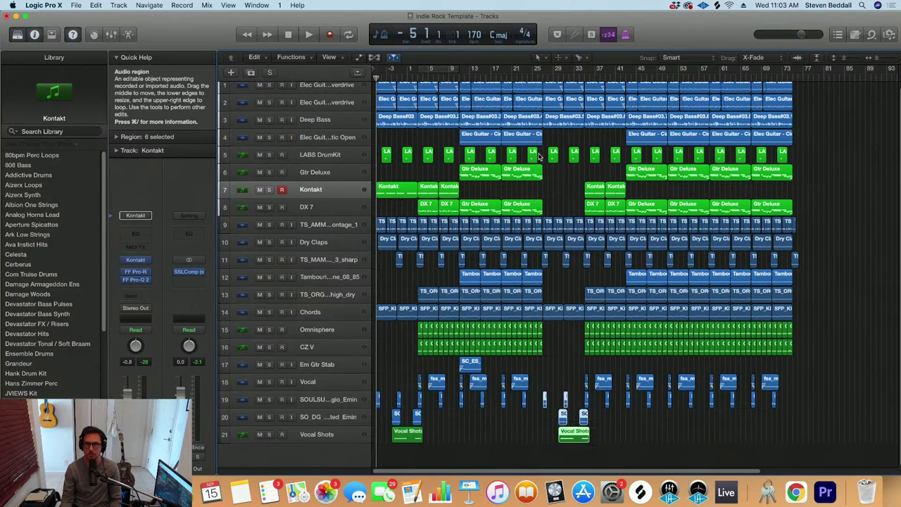
left_click(537, 76)
key("space")
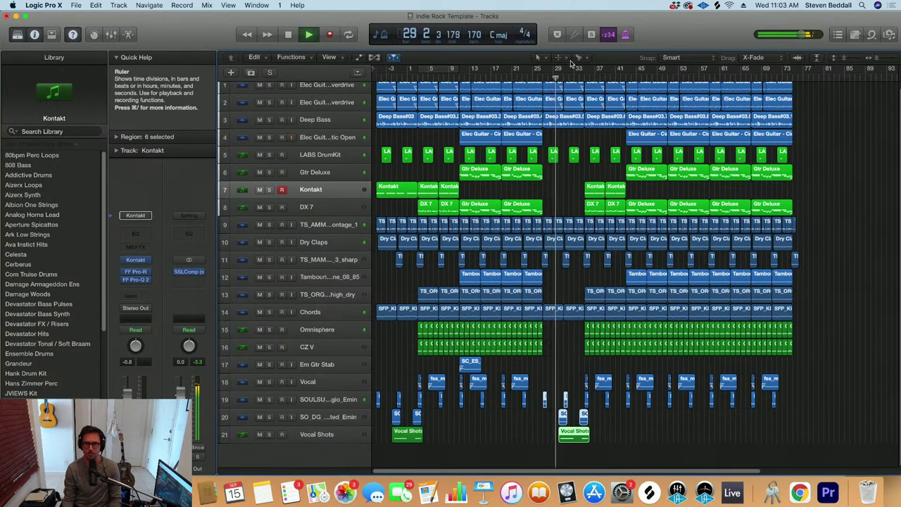
Copy the SC_ES region further right, fit all 21 tracks, and stop playback
scroll(625, 243, "down", 3)
scroll(613, 254, "up", 1)
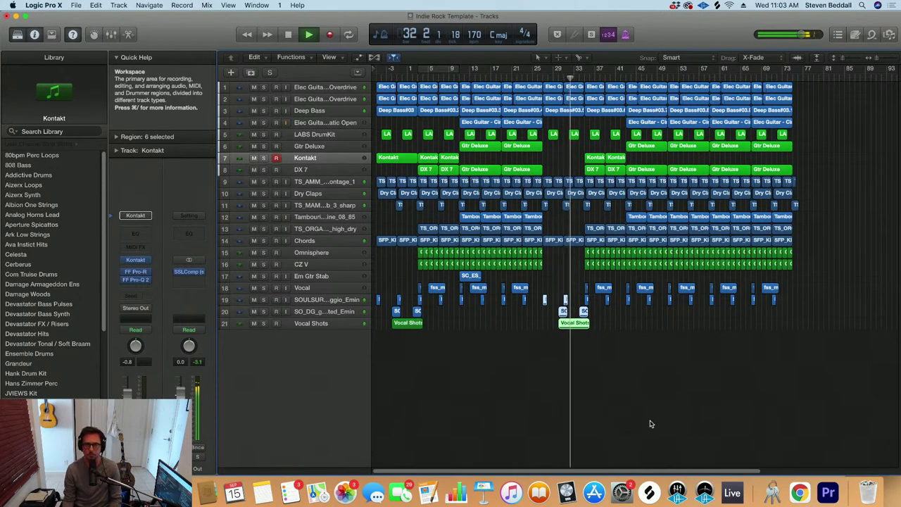
key("super+Down")
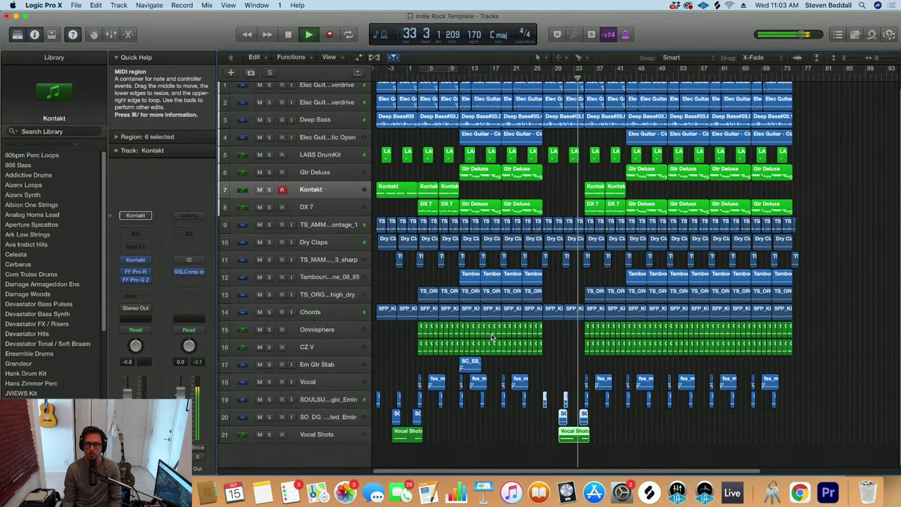
key("super+Down")
left_click_drag(468, 366, 717, 363)
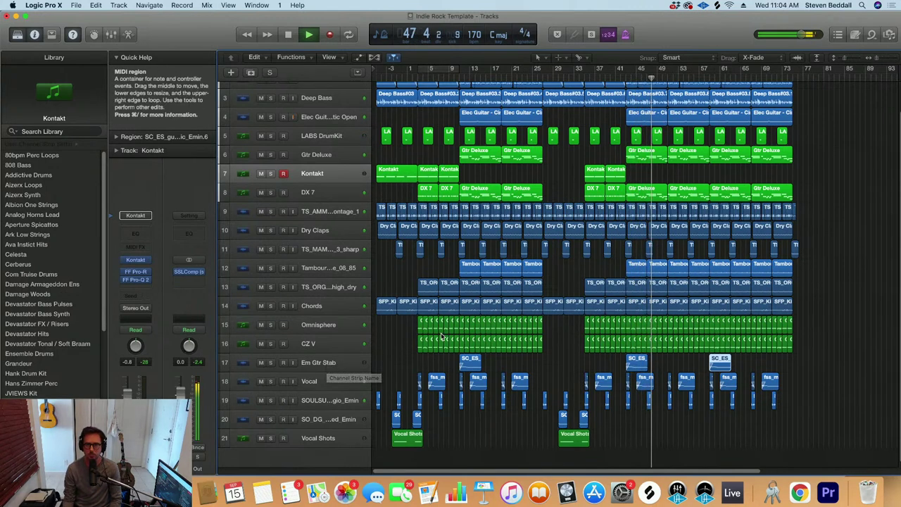
key("super+Up")
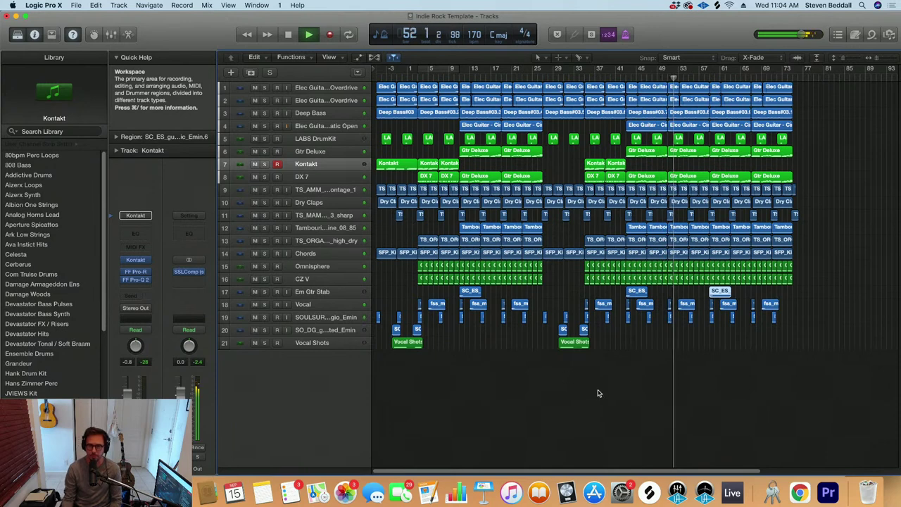
key("space")
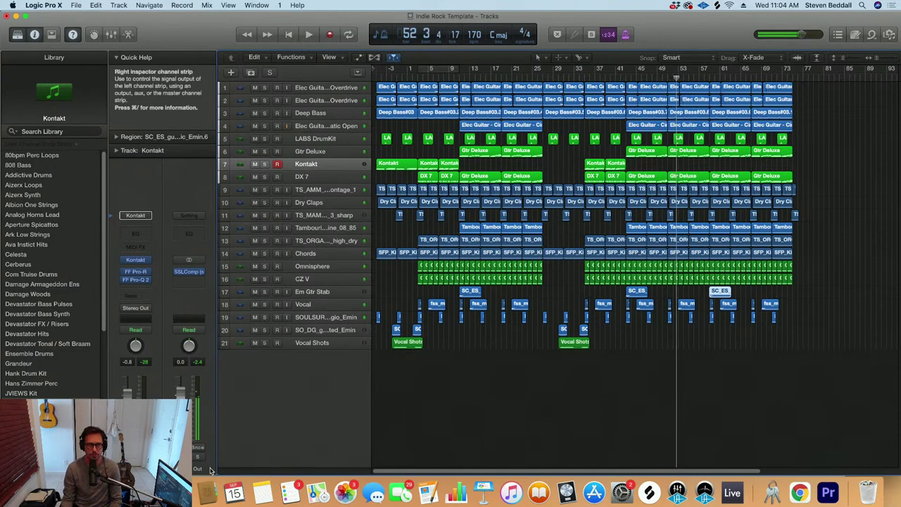
left_click(14, 493)
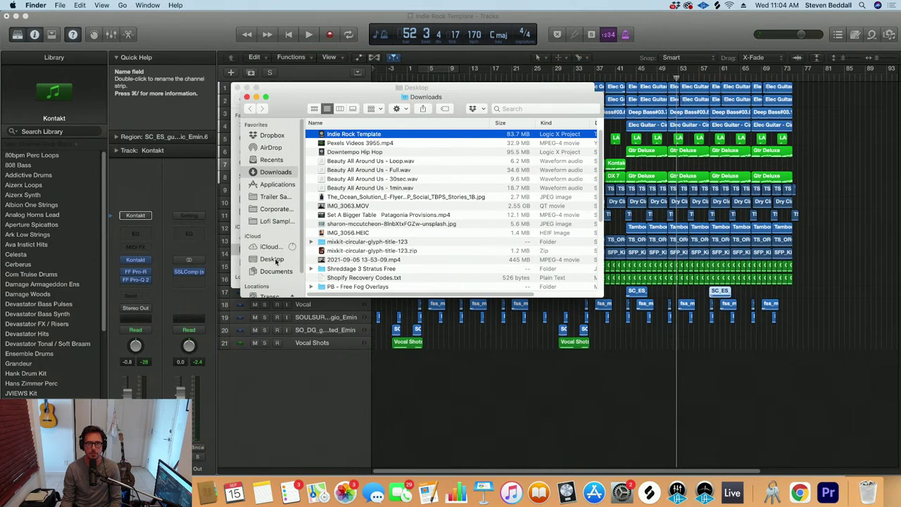
Drag BASIC SWELL.wav and WAVE_RACER_fx_rising_chime.wav from Desktop > Trailer Samples onto new tracks 22–23
left_click(273, 260)
left_click(275, 196)
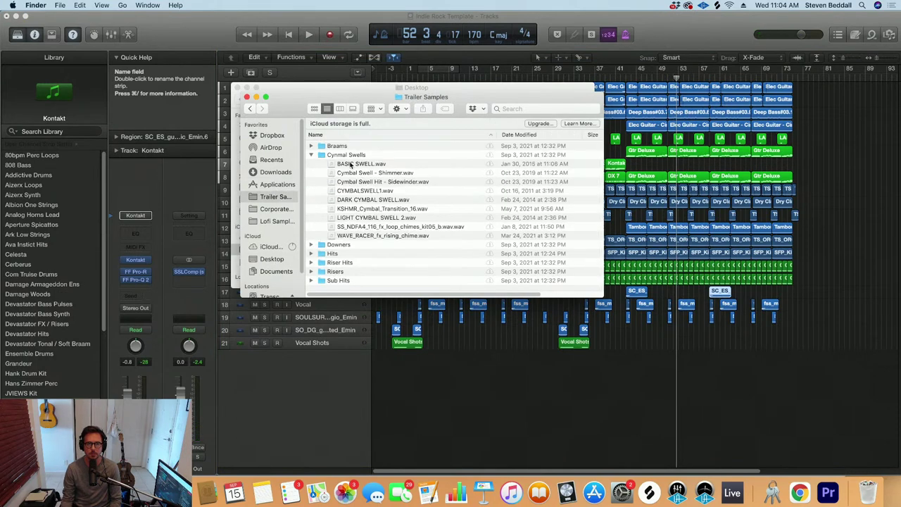
left_click(355, 164)
left_click_drag(355, 164, 246, 369)
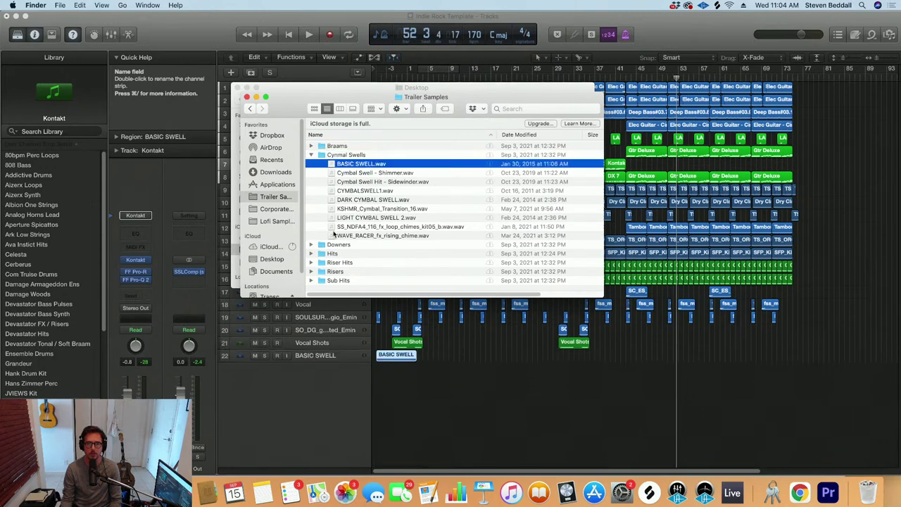
left_click(349, 236)
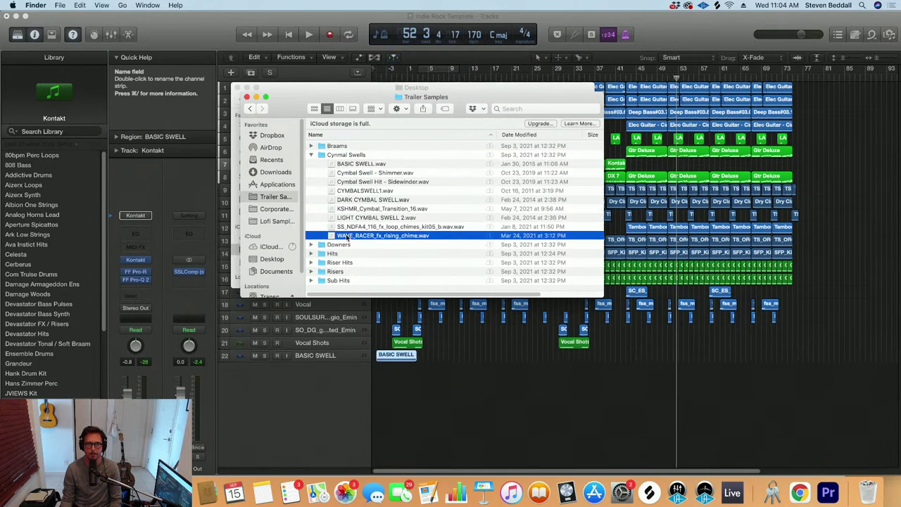
left_click_drag(347, 238, 219, 384)
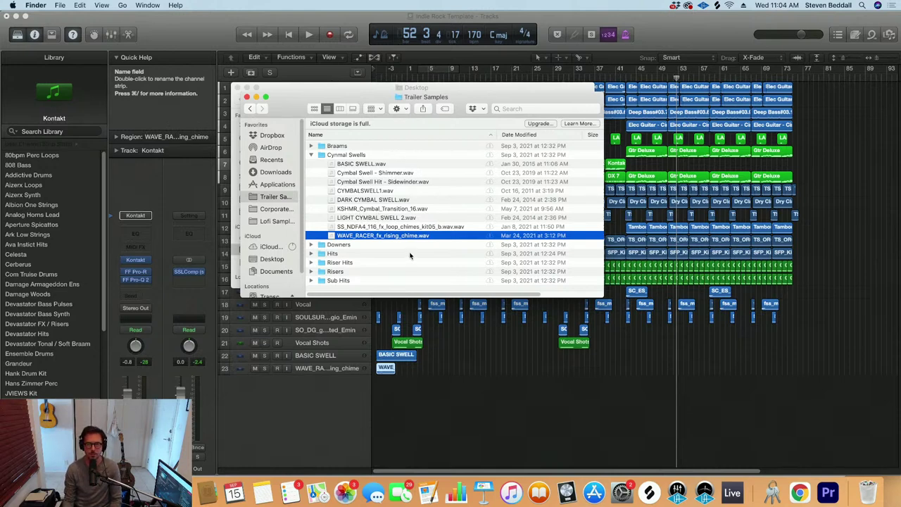
Add LIGHT CYMBAL SWELL 2.wav as track 24 and close Finder
left_click(354, 201)
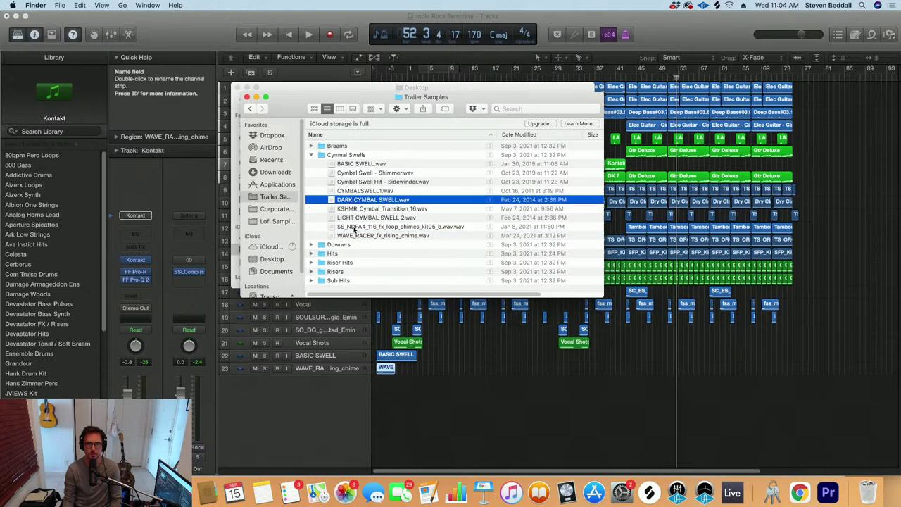
left_click(354, 219)
left_click_drag(359, 222, 224, 380)
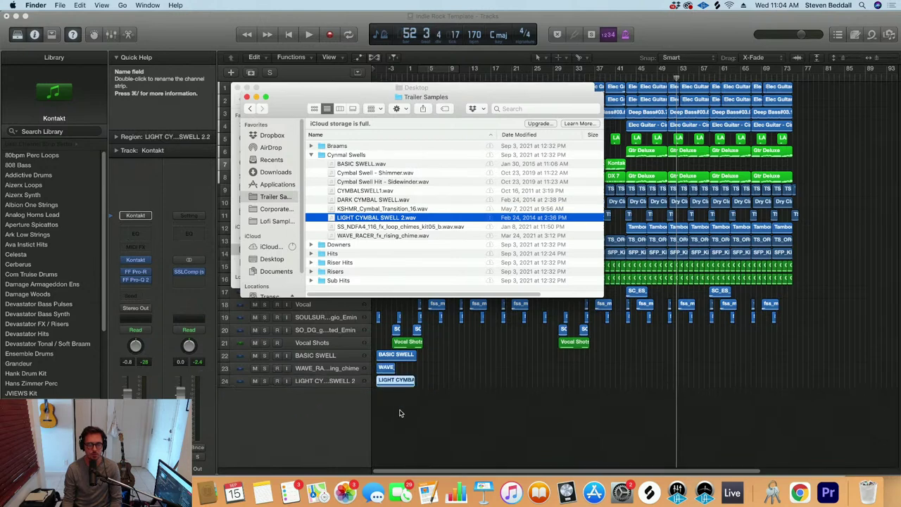
left_click(399, 413)
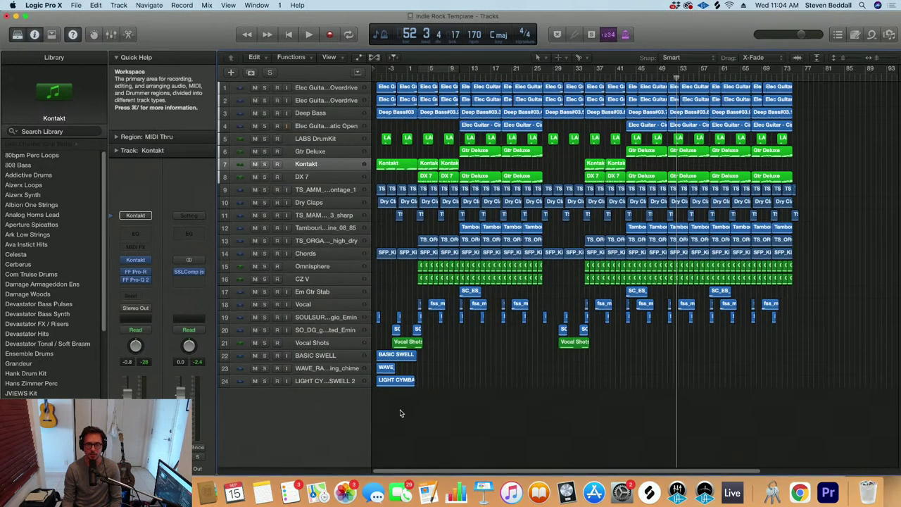
Search Splice for 'windchimes' and drag Bpm85_Windchimes_Sync.wav onto new Logic track 25
left_click(649, 492)
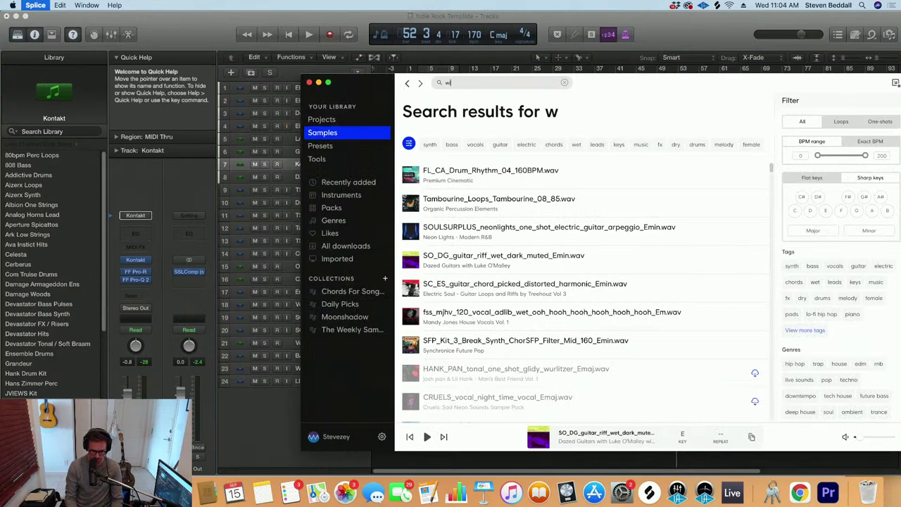
type("indchimes")
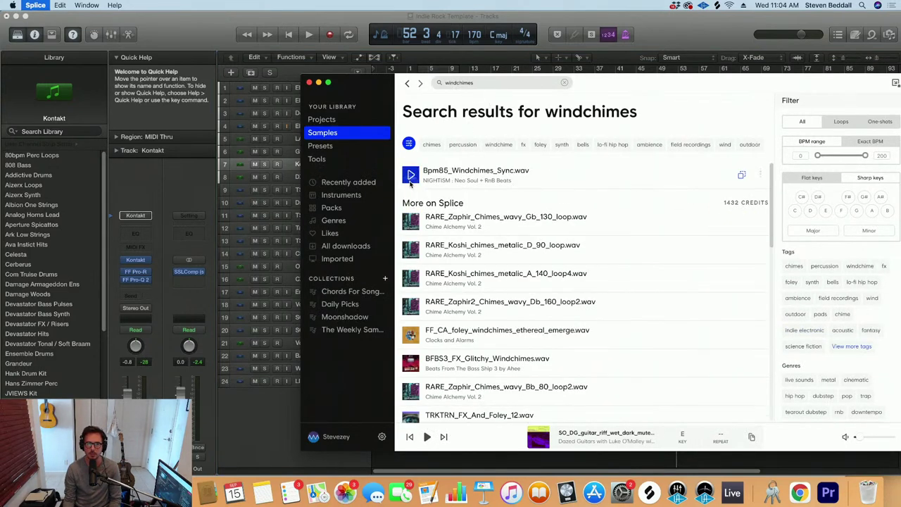
left_click(411, 176)
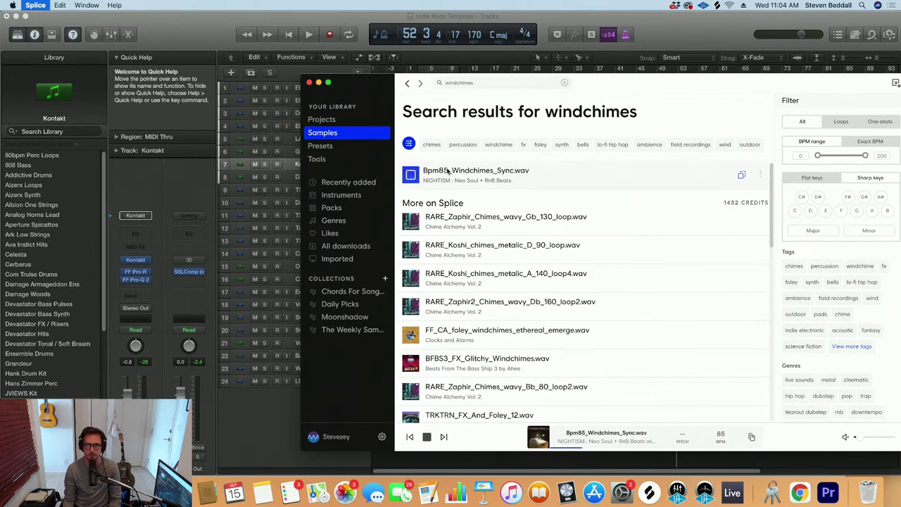
left_click_drag(411, 176, 275, 426)
key("super+Right")
key("super+Right")
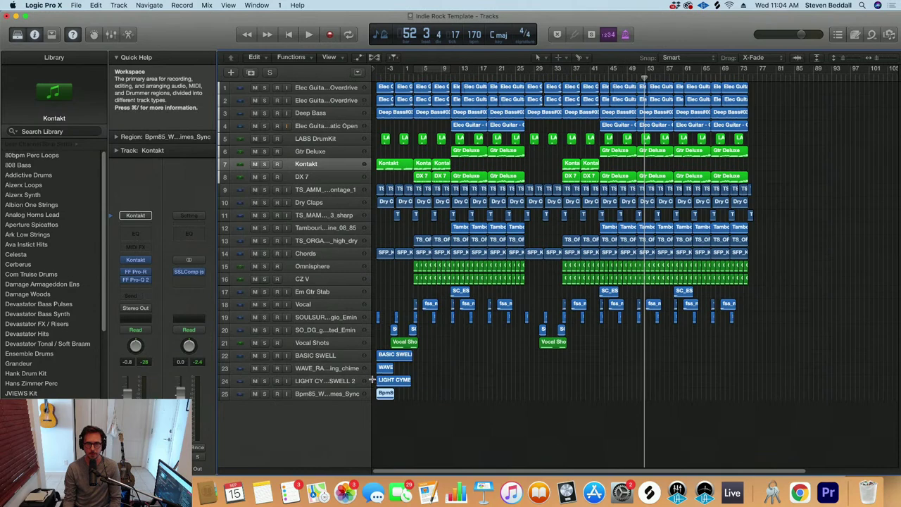
Extend the project start earlier and put the playhead at bar -5 for the intro
key("super+Down")
key("super+Up")
key("super+Up")
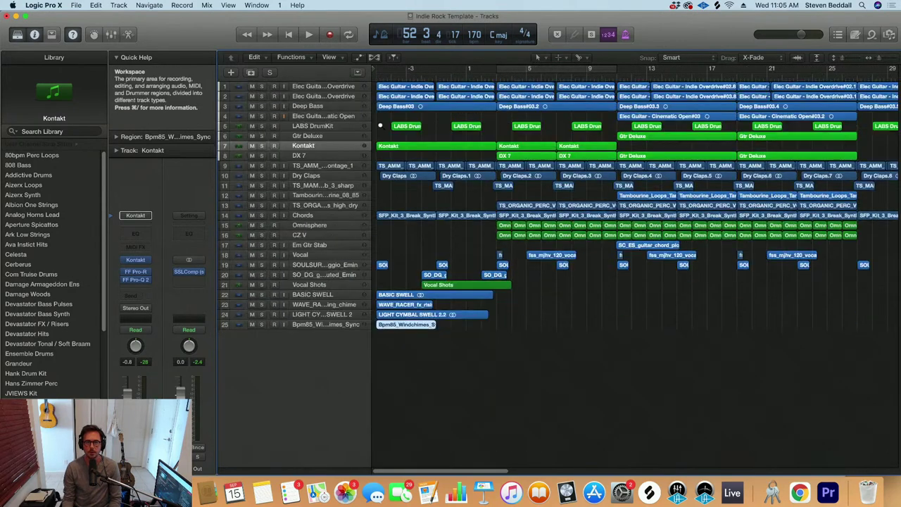
left_click_drag(374, 71, 354, 74)
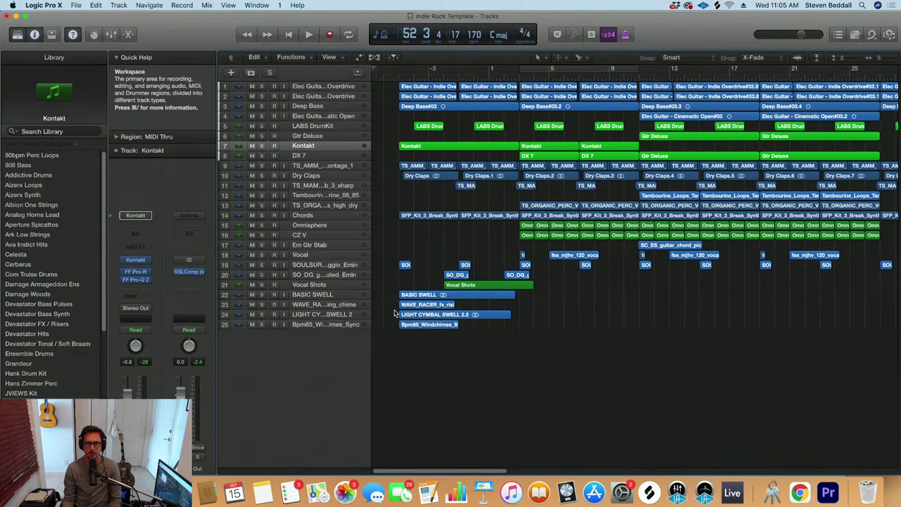
left_click(399, 77)
Move the LIGHT CYMBAL SWELL 2.2 region earlier so it leads the intro
key("super+Down")
key("super+Down")
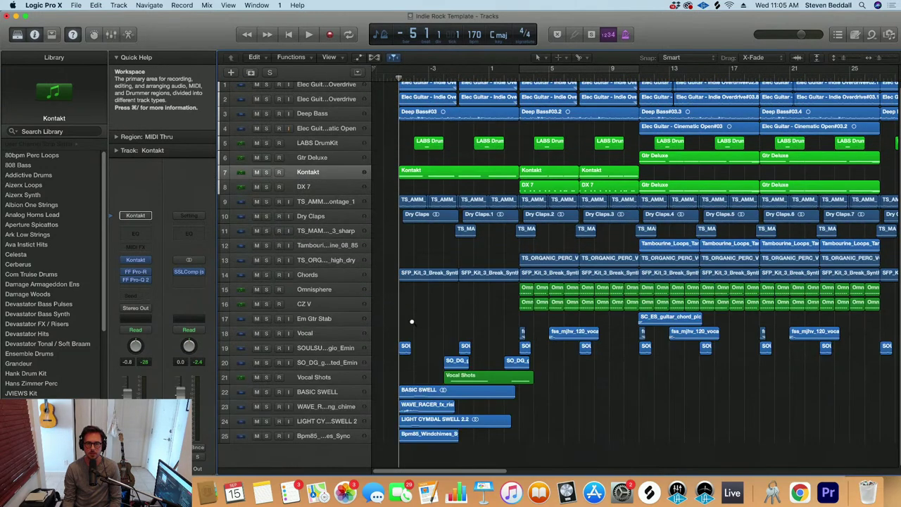
key("super+Right")
scroll(417, 373, "down", 5)
key("super+Right")
key("super+Right")
key("super+Right")
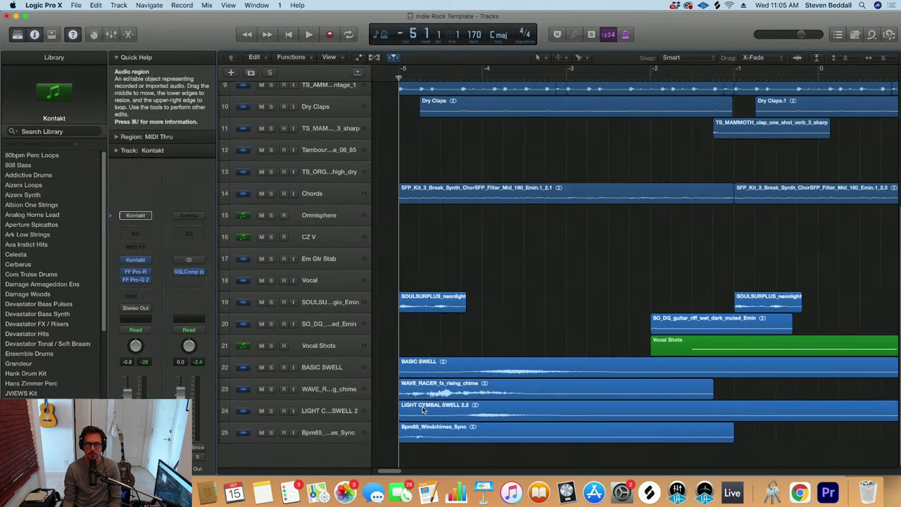
key("super+Down")
left_click(462, 408)
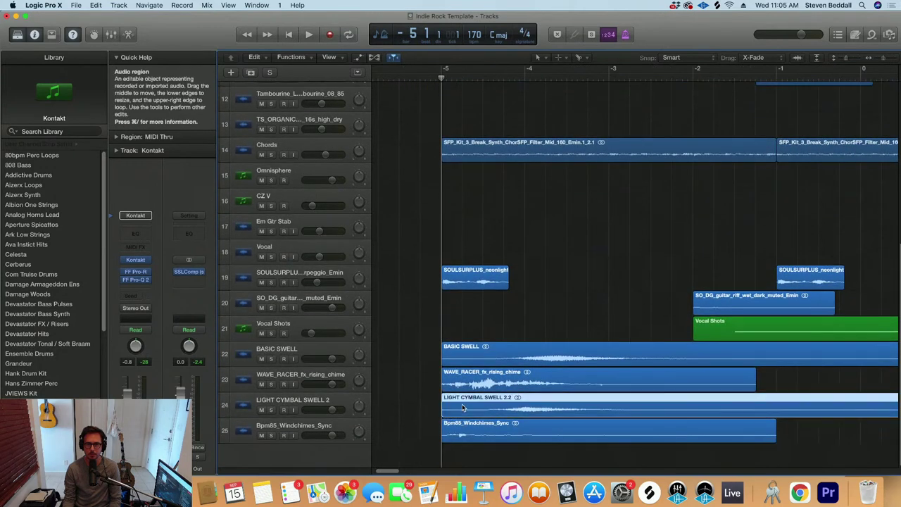
left_click_drag(502, 405, 418, 419)
key("super+Down")
key("super+Down")
key("super+Down")
key("super+Down")
key("super+Down")
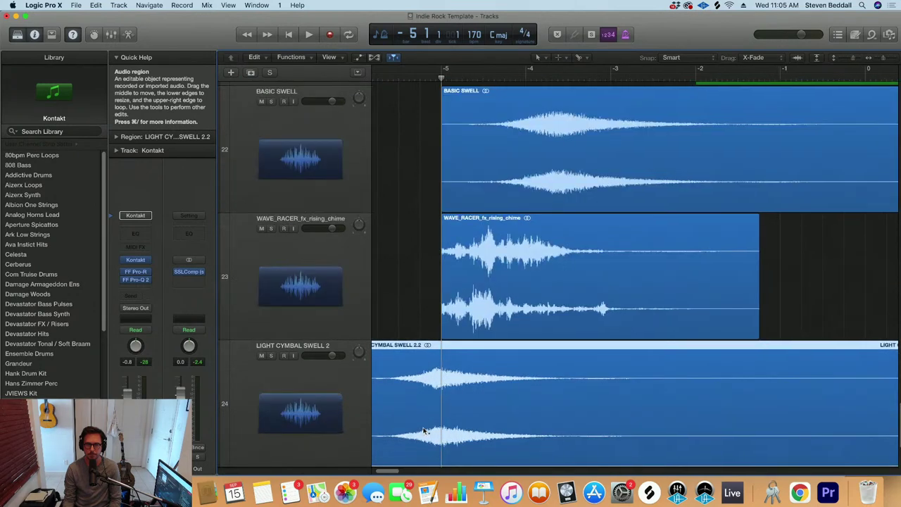
key("super+Right")
left_click_drag(476, 423, 485, 425)
key("super+Up")
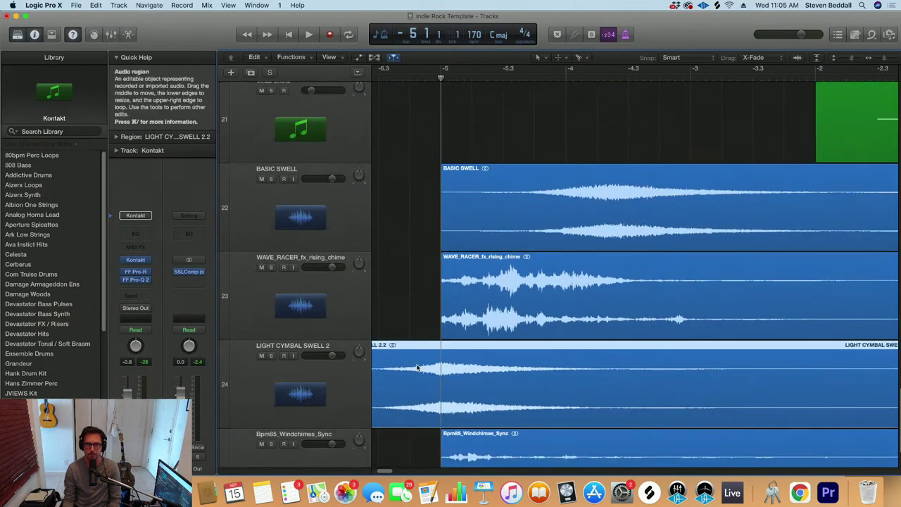
Lower the cymbal swell region's gain to -14 dB and trim its start
left_click(117, 137)
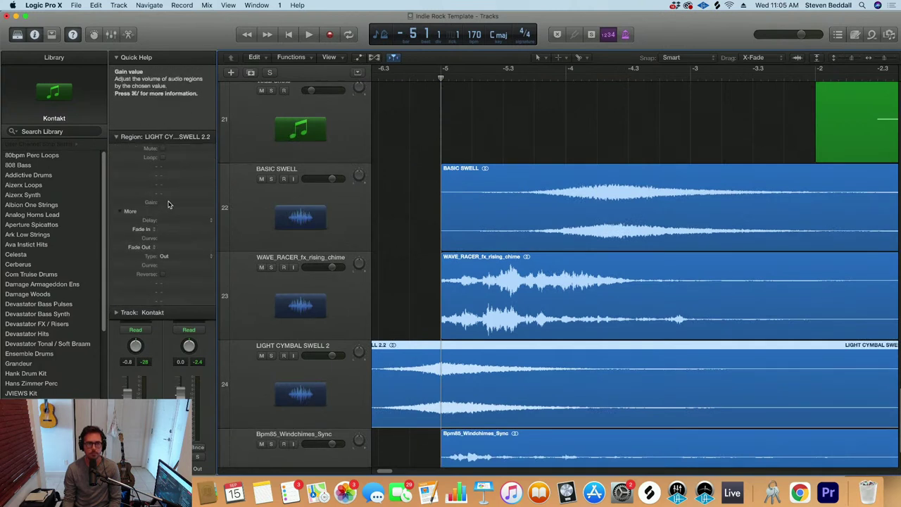
left_click_drag(169, 202, 188, 333)
key("super+Left")
key("super+Left")
key("super+Left")
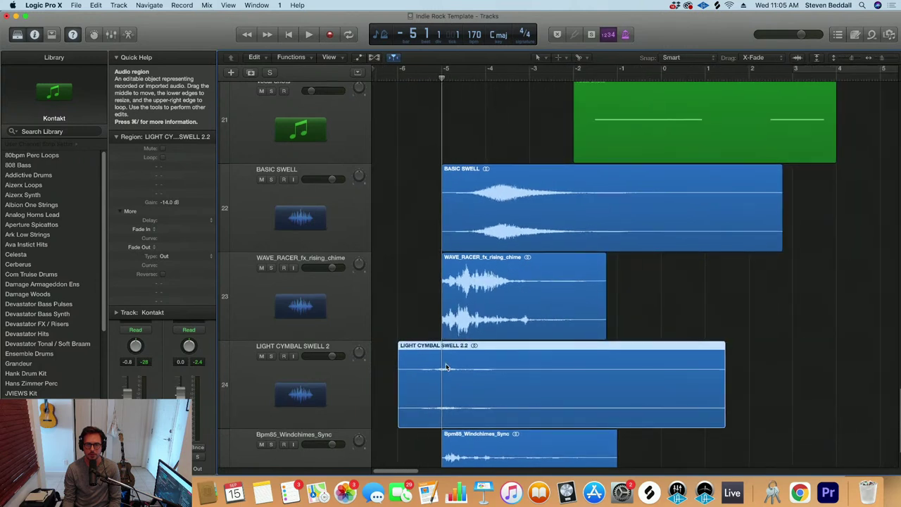
left_click_drag(404, 420, 412, 421)
Add a fade-in to the cymbal swell region and bend it into a curve
left_click_drag(419, 351, 437, 354)
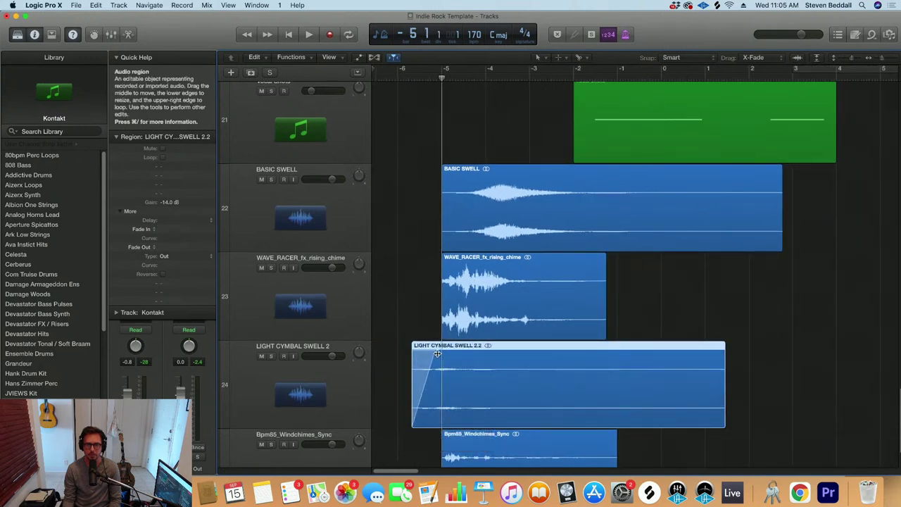
key("super+Right")
key("super+Right")
key("super+Right")
key("super+Right")
key("super+Right")
key("super+Right")
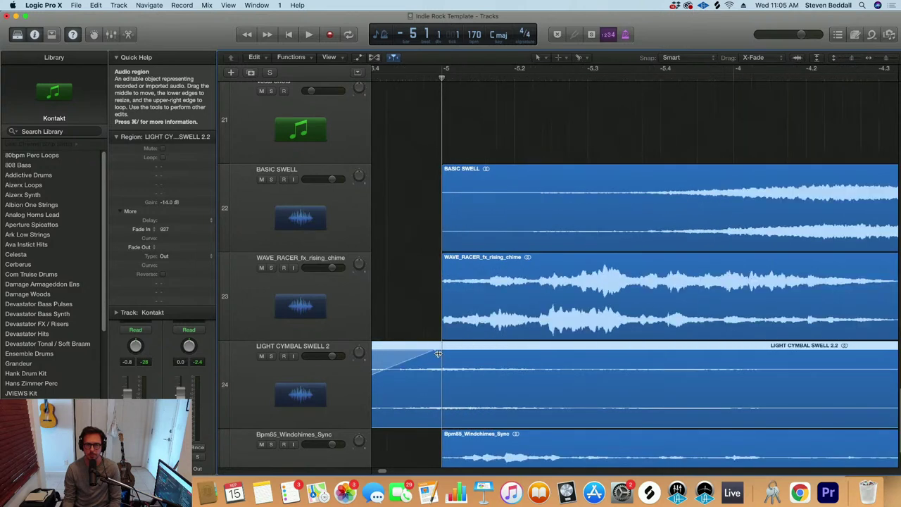
scroll(465, 366, "left", 3)
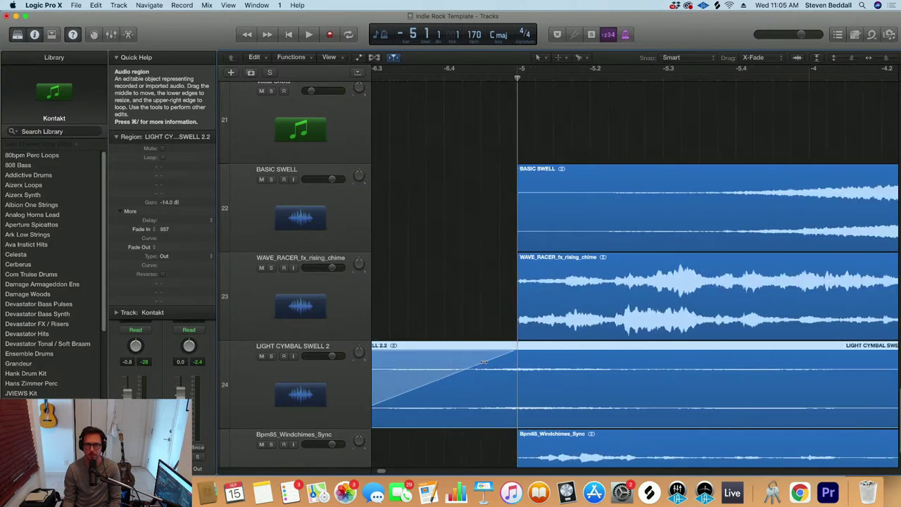
left_click_drag(484, 360, 501, 377)
Move the LIGHT CYMBAL SWELL 2 track up above BASIC SWELL, to position 22
key("super+Left")
key("super+Left")
key("super+Left")
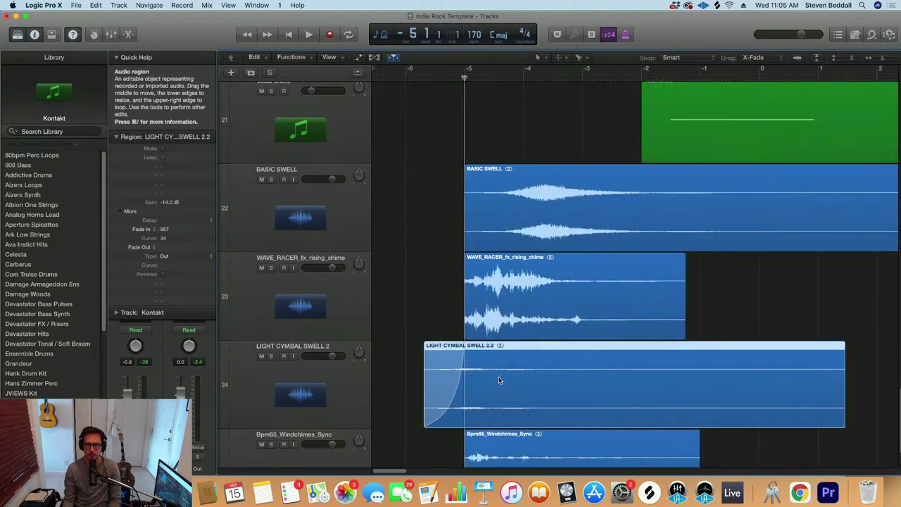
key("super+Up")
key("super+Up")
left_click_drag(339, 370, 341, 283)
left_click_drag(410, 344, 541, 423)
Mute the three other selected intro regions and play the intro from the start
right_click(542, 335)
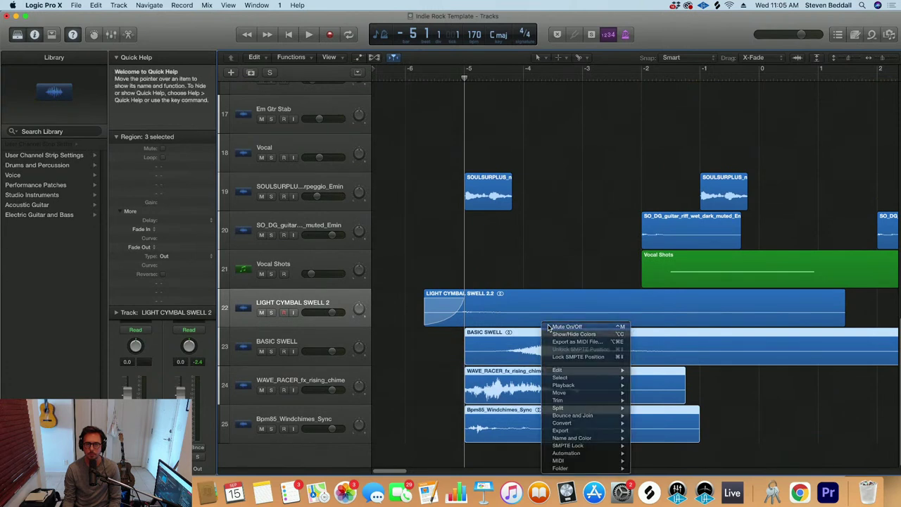
left_click(563, 324)
key("space")
Set the cymbal swell track's volume fader to -5.1 dB
key("space")
left_click(408, 75)
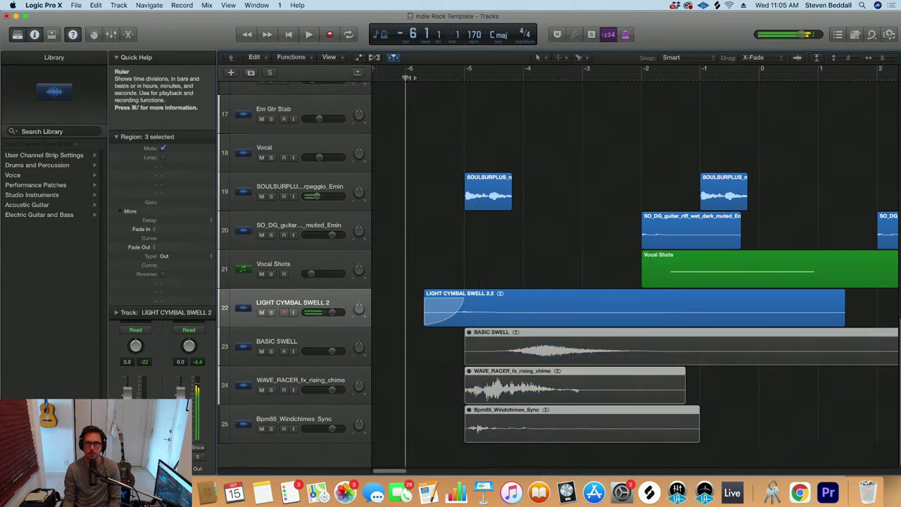
left_click(328, 311)
key("space")
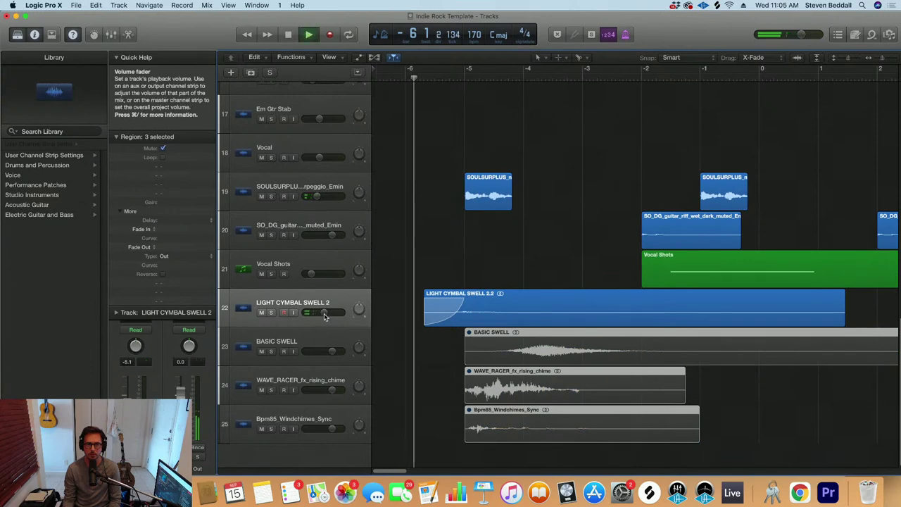
left_click(325, 313)
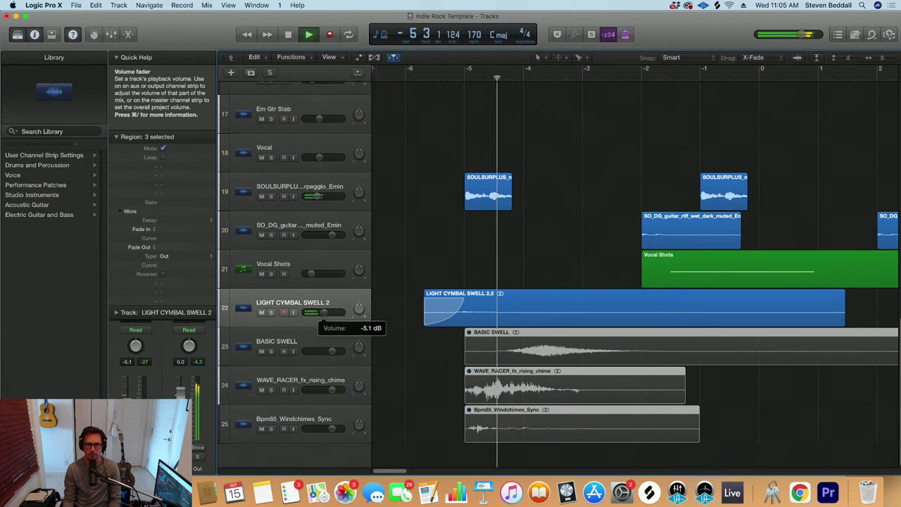
key("super+Left")
key("super+Left")
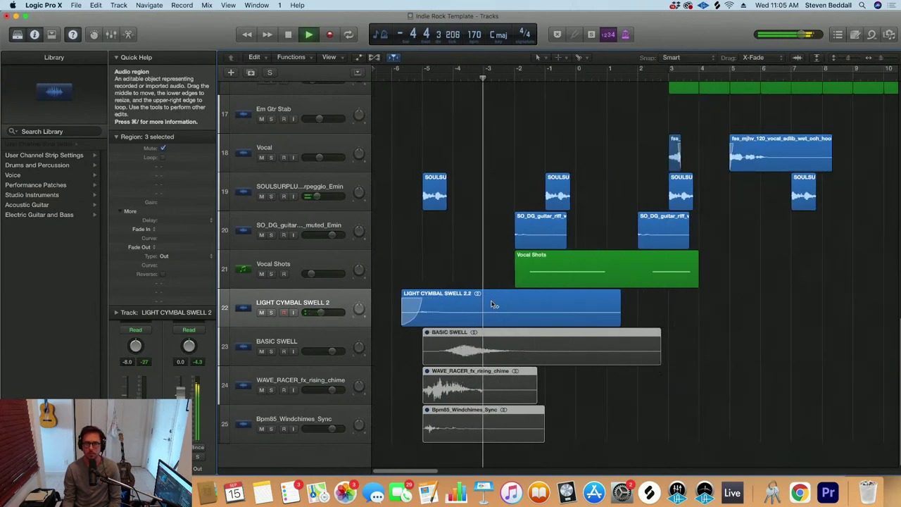
key("super+Up")
key("super+Left")
key("super+Up")
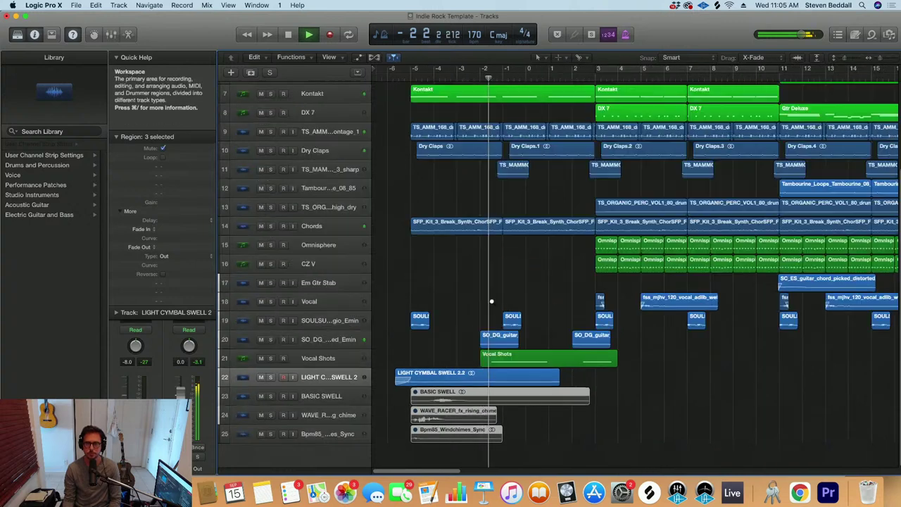
key("super+Up")
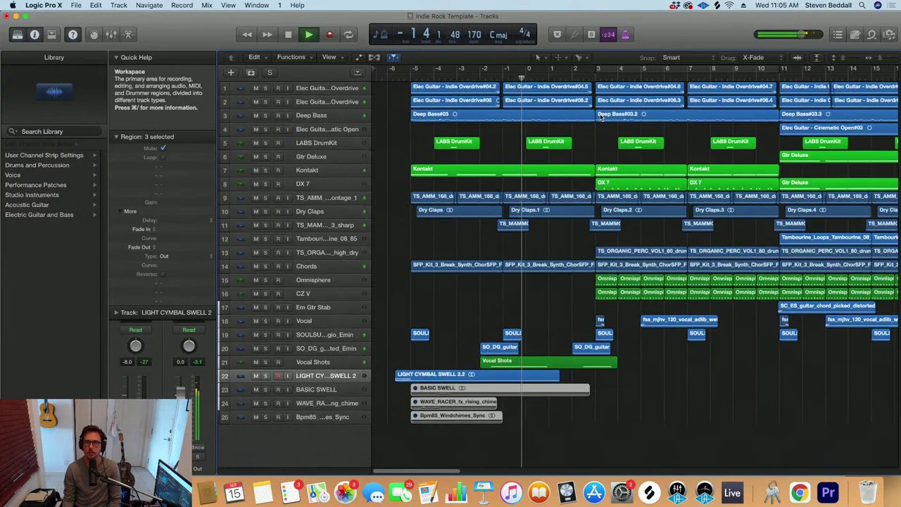
Unmute the Bpm85_Windchimes_Sync region and move it slightly ahead of the other swells
key("Return")
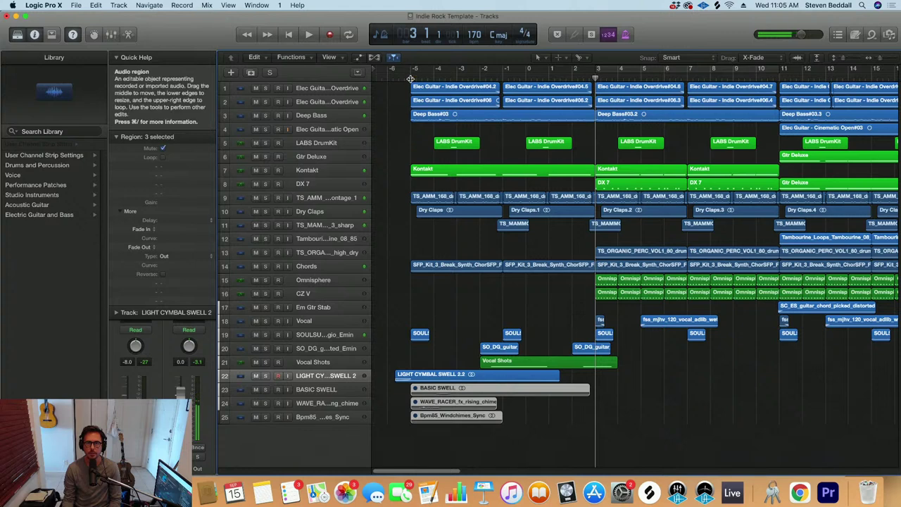
right_click(448, 418)
key("Escape")
left_click(448, 418)
right_click(448, 418)
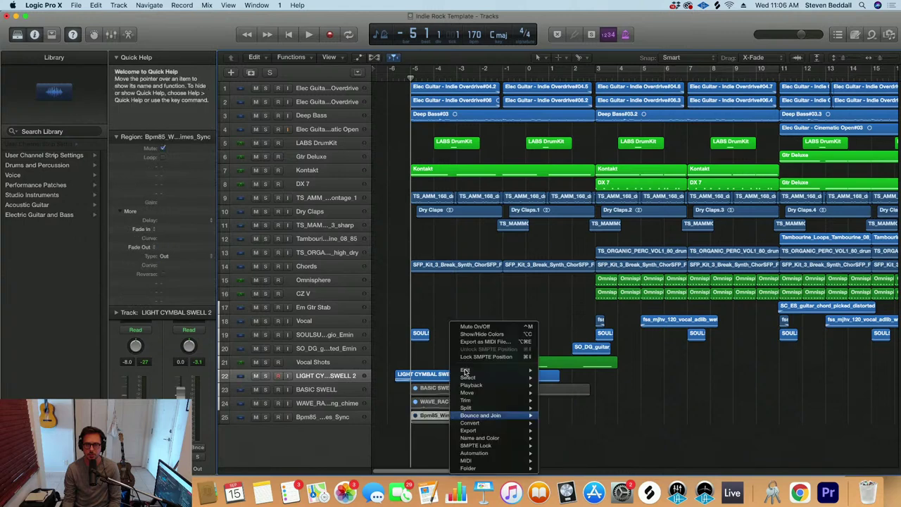
left_click(493, 326)
key("z")
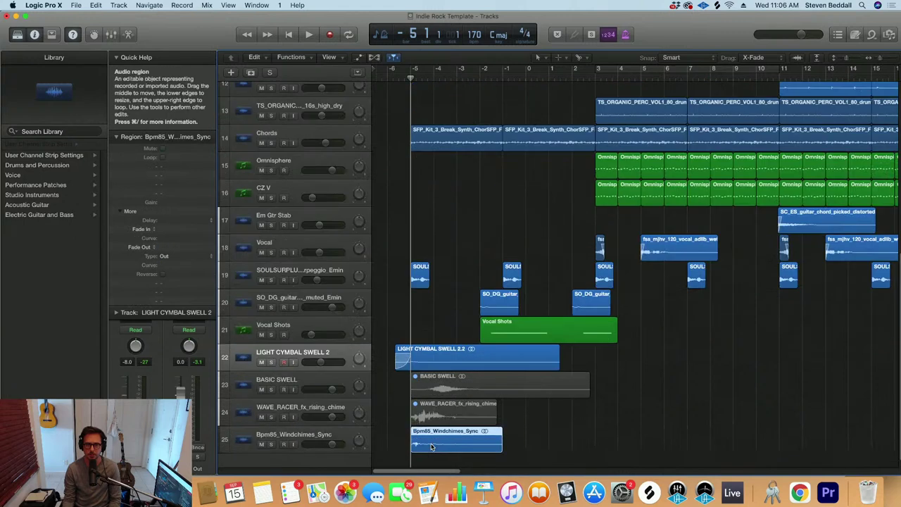
left_click_drag(569, 459, 513, 457)
Lower the windchimes track 25 volume to about -15 dB while auditioning
key("super+Up")
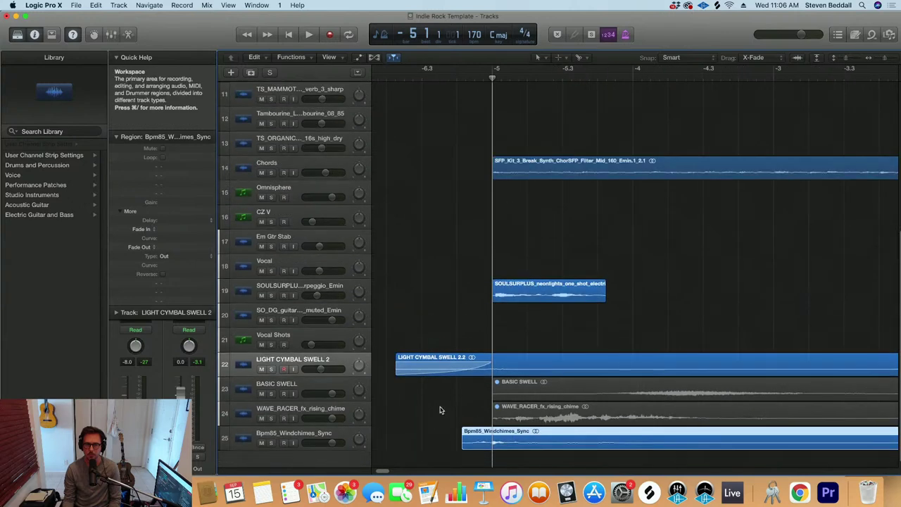
left_click_drag(331, 443, 328, 443)
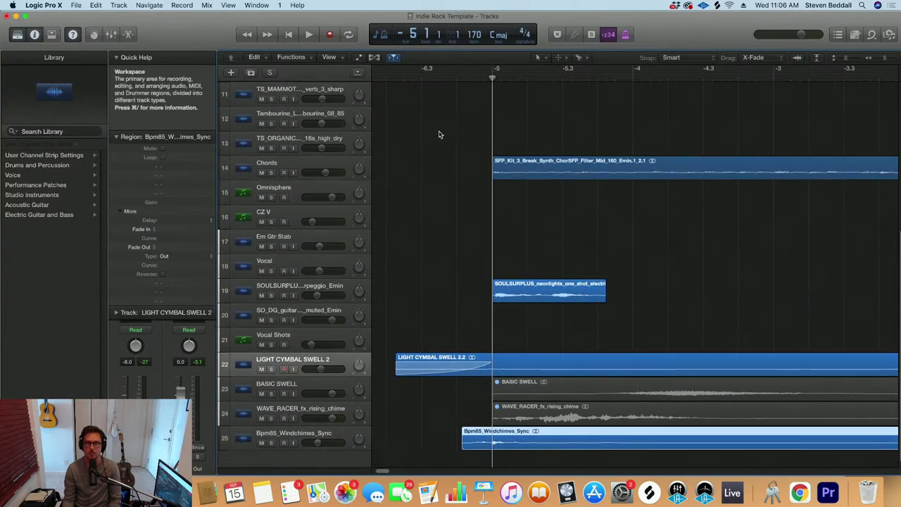
key("space")
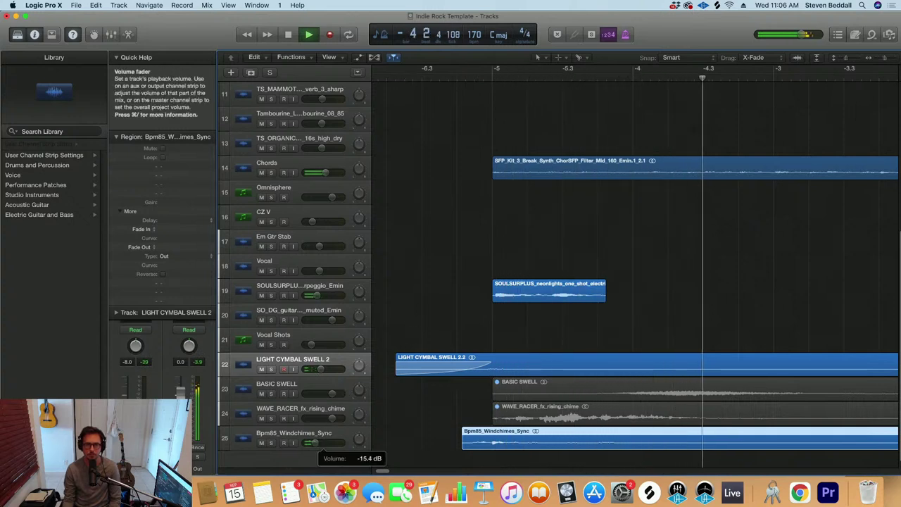
key("space")
key("space")
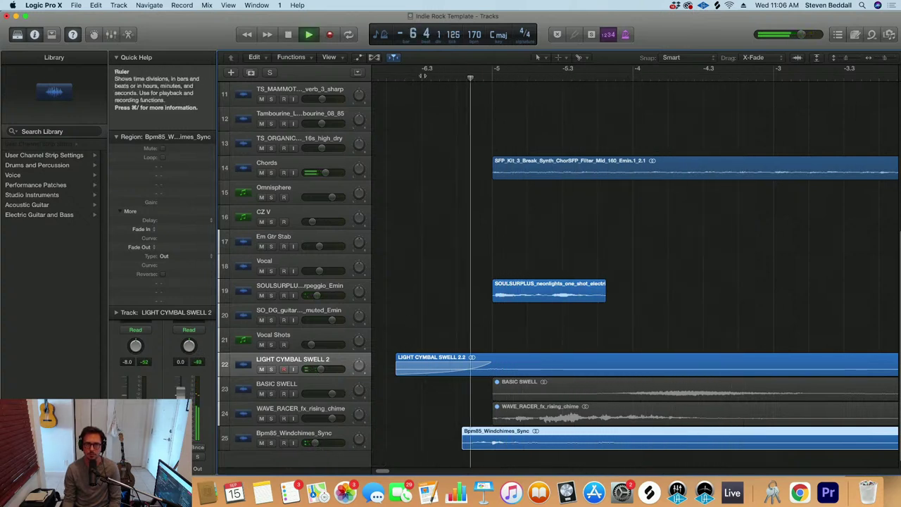
left_click(316, 442)
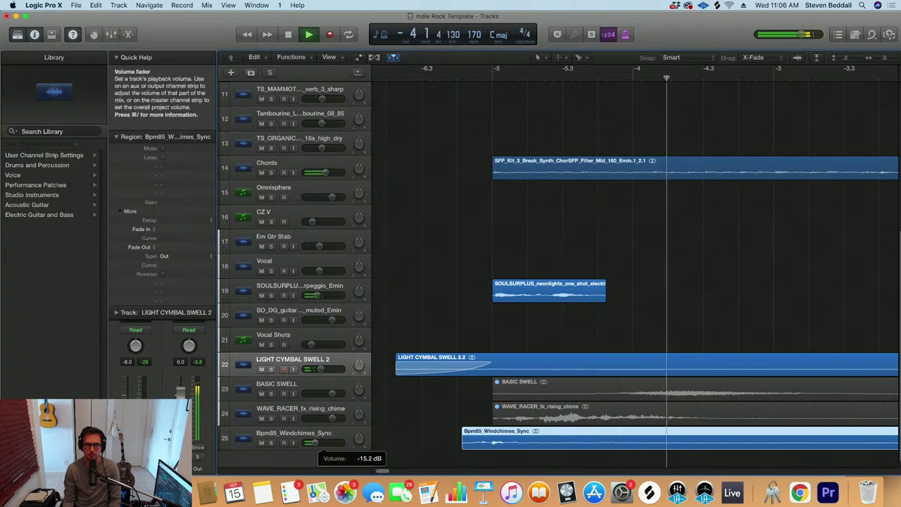
key("super+Left")
key("space")
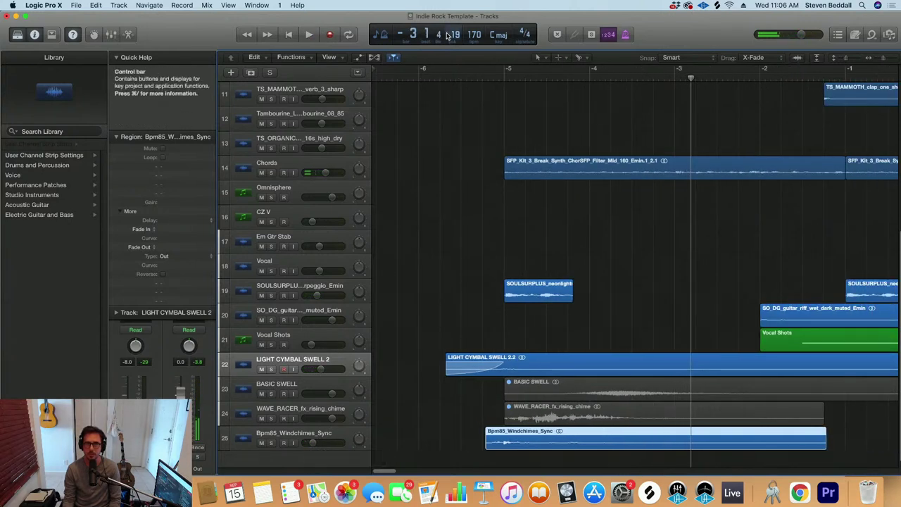
Play the intro again to check the balance, then zoom out over the arrangement
key("space")
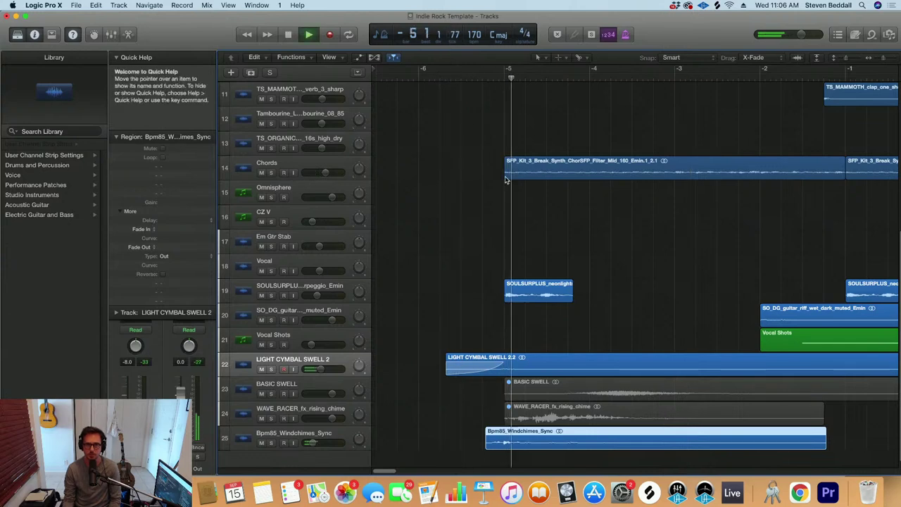
key("super+Left")
key("super+Left")
key("super+Left")
key("space")
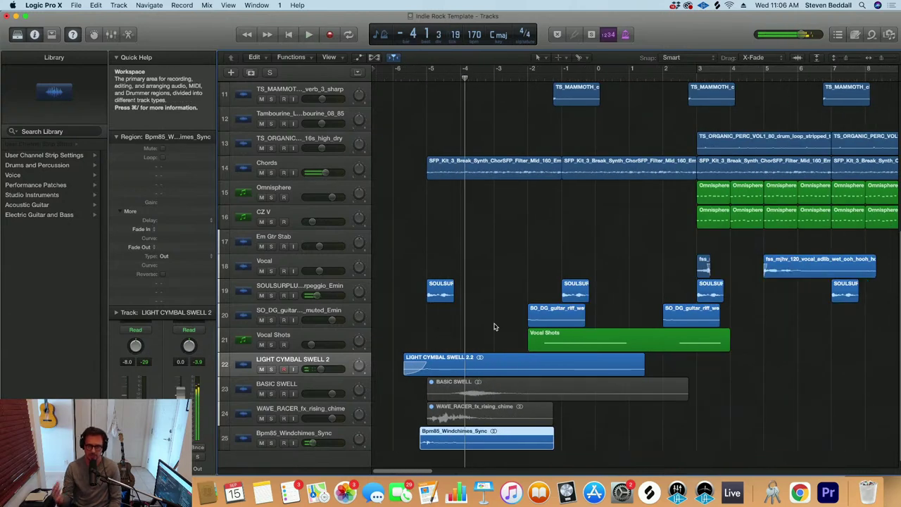
key("super+Up")
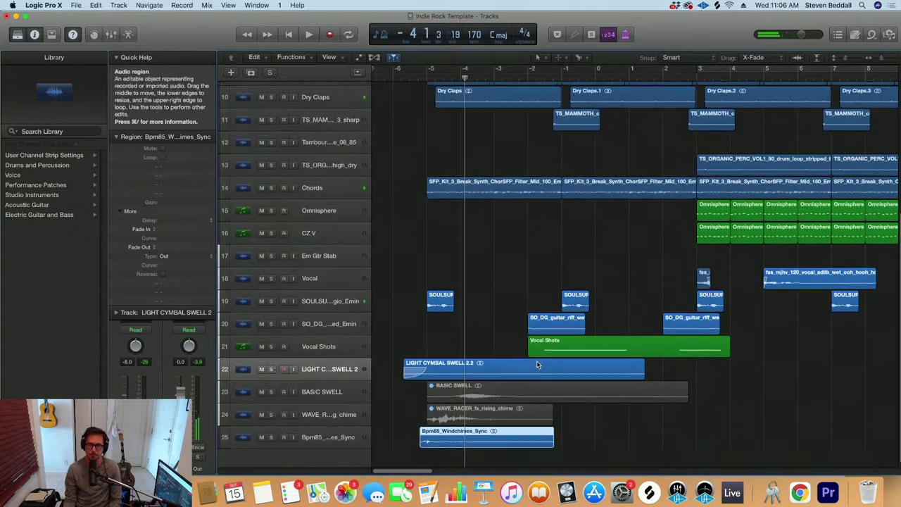
key("super+Left")
key("super+Left")
scroll(540, 366, "down", 2)
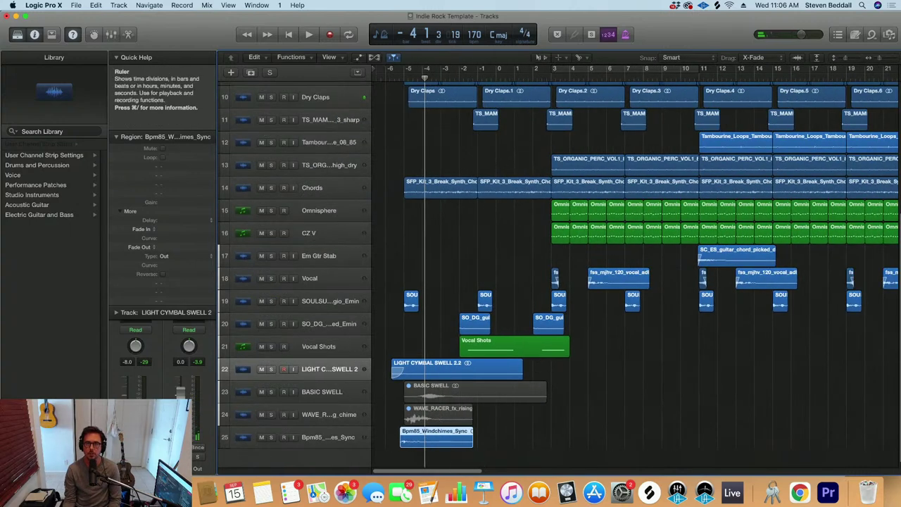
Turn on Cycle looping over bars 4 to 10 and set the playhead near bar 3
left_click(554, 68)
left_click(543, 77)
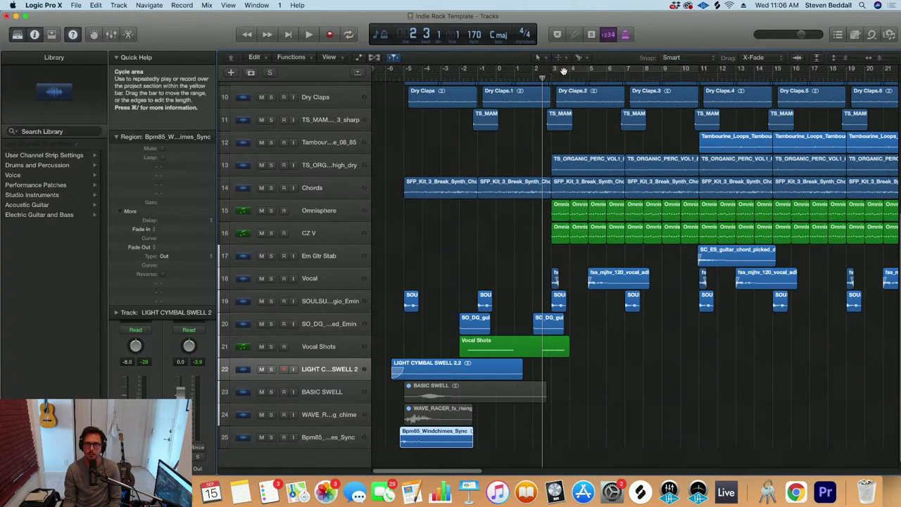
left_click(552, 76)
scroll(535, 375, "down", 1)
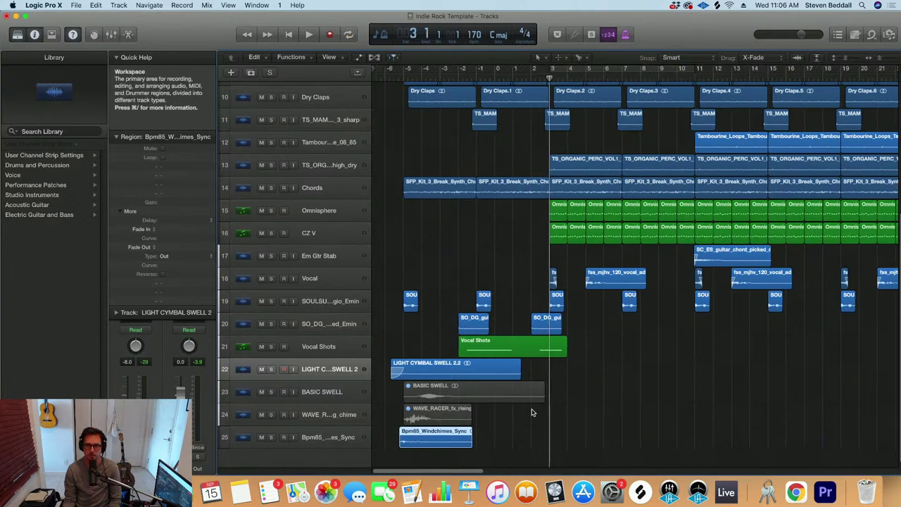
Move the BASIC SWELL region later to about bar 2, after the cymbal swell
left_click_drag(457, 391, 581, 390)
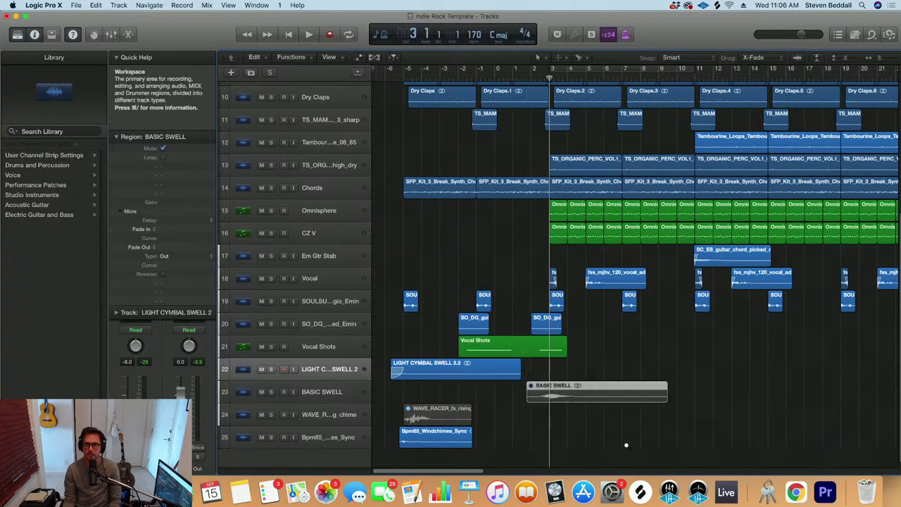
key("super+Down")
key("super+Down")
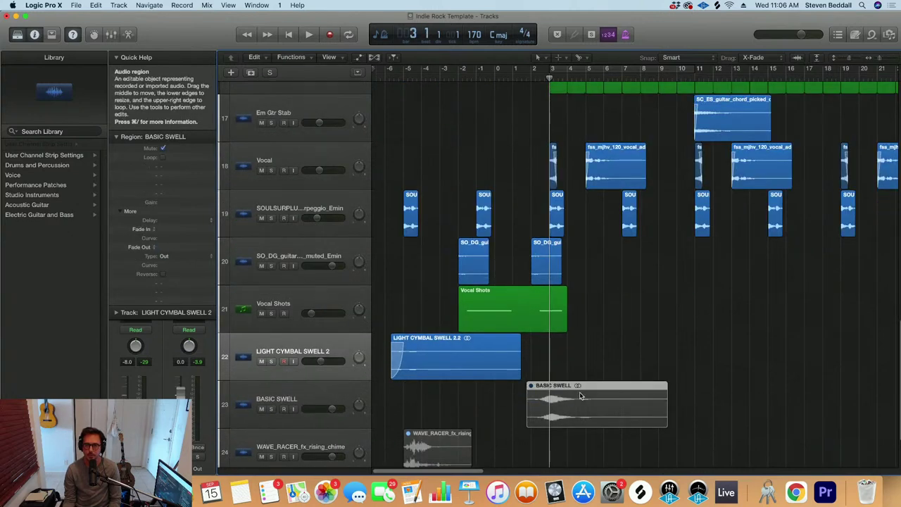
left_click_drag(583, 387, 577, 385)
key("super+Right")
key("super+Right")
left_click_drag(512, 404, 555, 402)
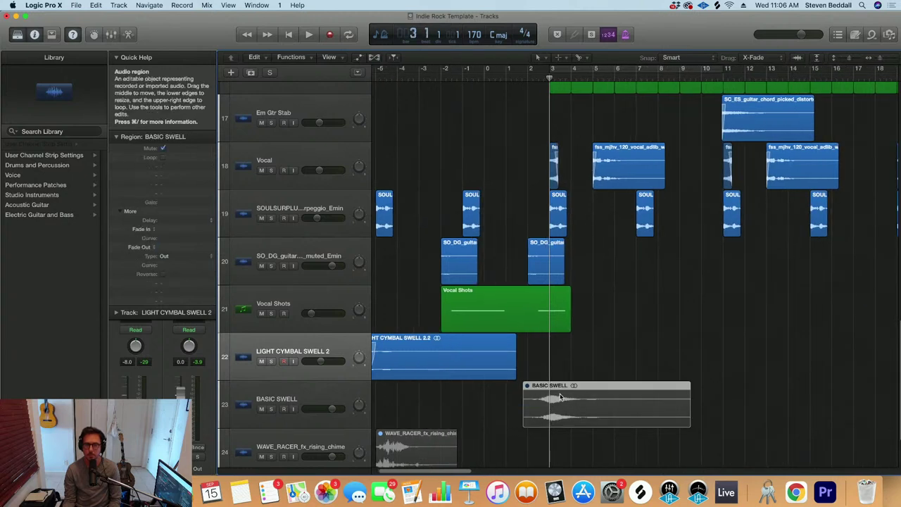
Unmute the BASIC SWELL region and nudge it slightly earlier
right_click(595, 390)
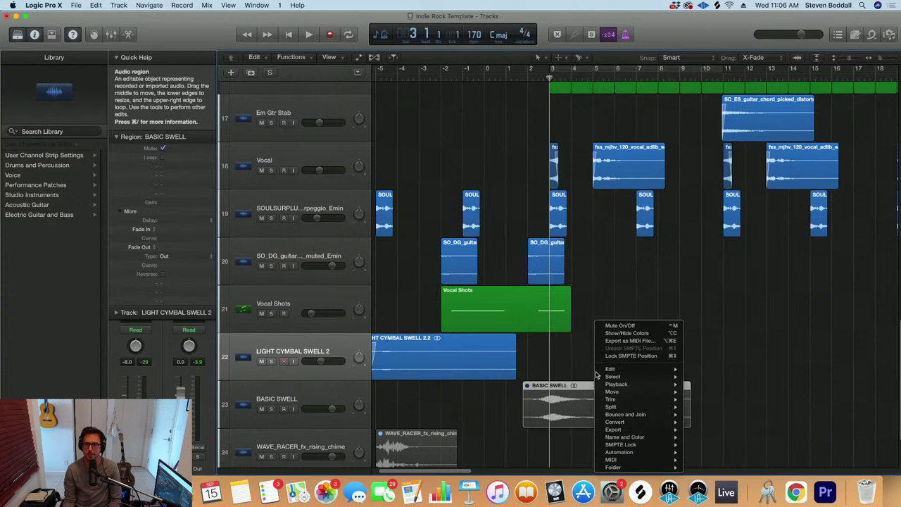
left_click(621, 326)
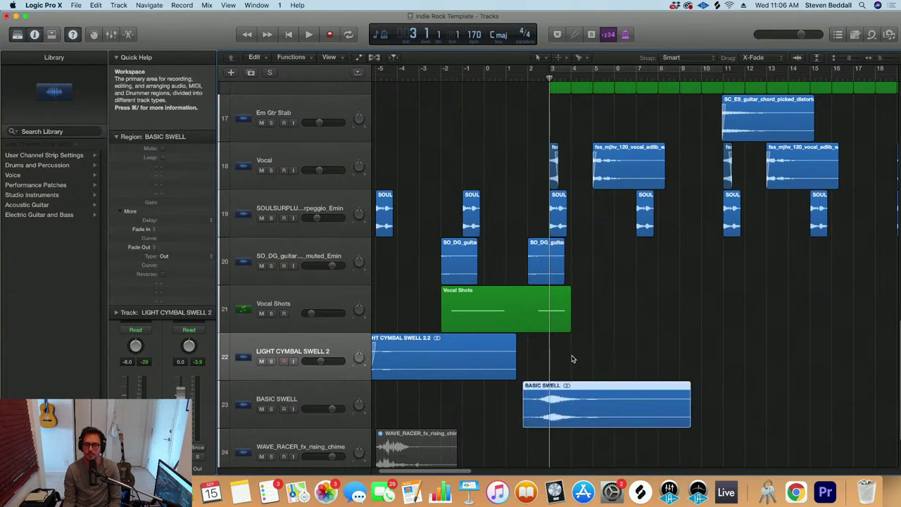
key("super+Right")
left_click_drag(570, 403, 565, 403)
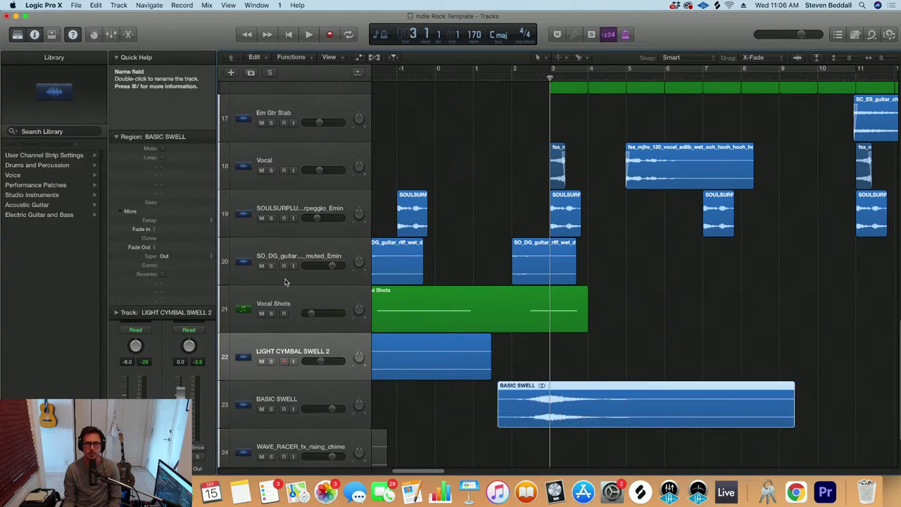
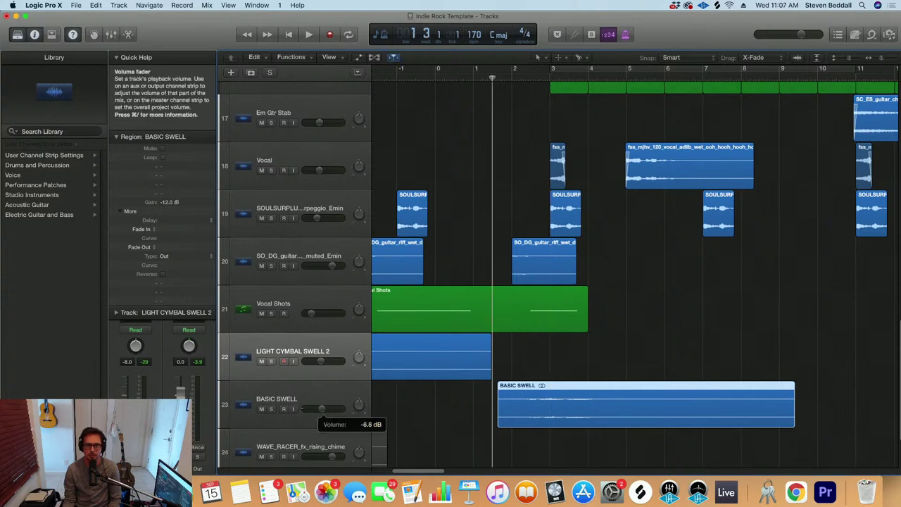
Lower the BASIC SWELL track volume from -6.8 dB to about -11.2 dB during playback
key("space")
left_click_drag(321, 409, 317, 409)
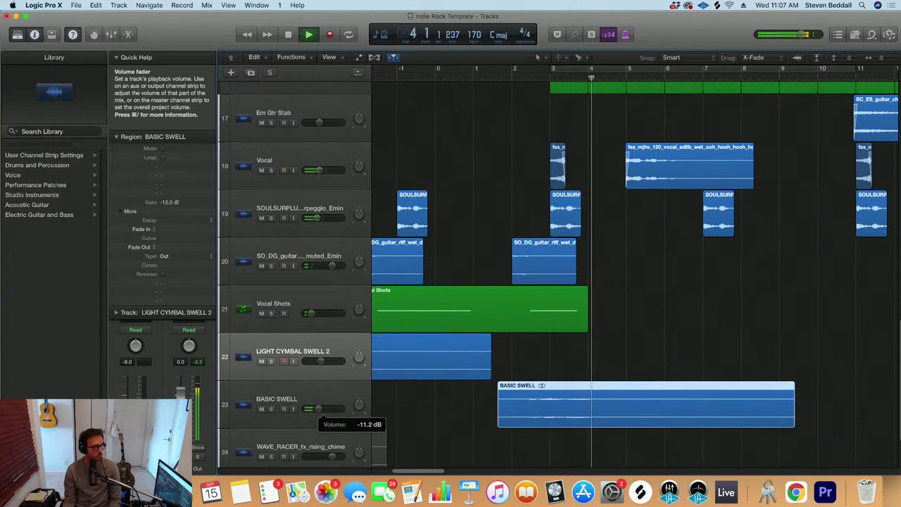
key("space")
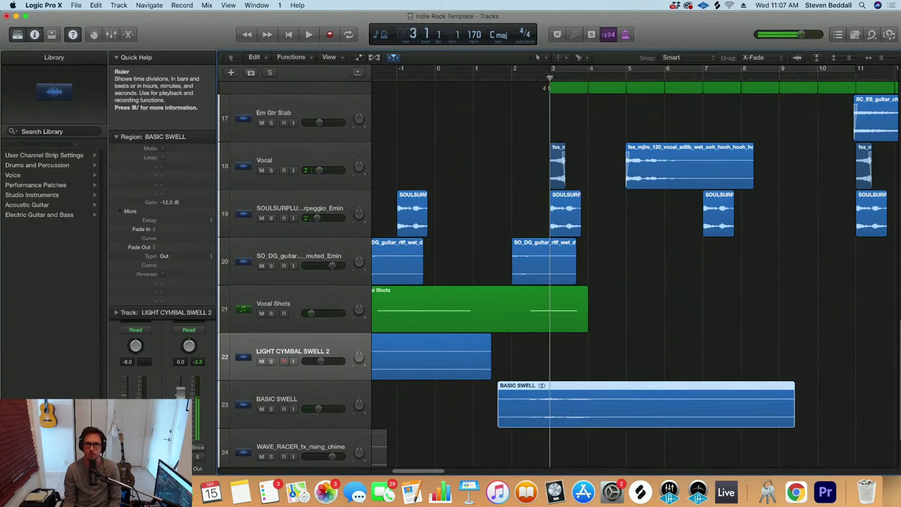
Zoom out, place the playhead at bar 11 and select the WAVE_RACER chime region
key("super+Left")
key("super+Left")
key("super+Up")
scroll(495, 389, "down", 1)
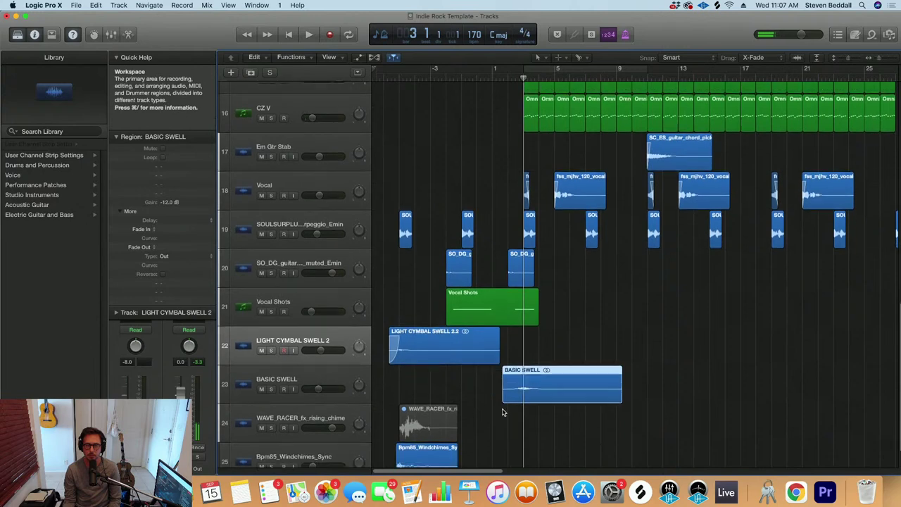
scroll(503, 411, "down", 2)
key("super+Left")
key("super+Up")
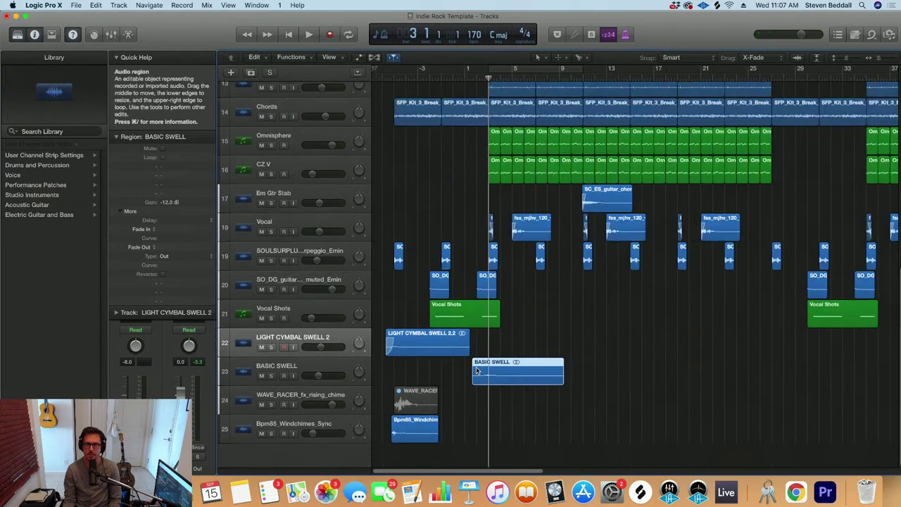
key("super+Up")
left_click(584, 76)
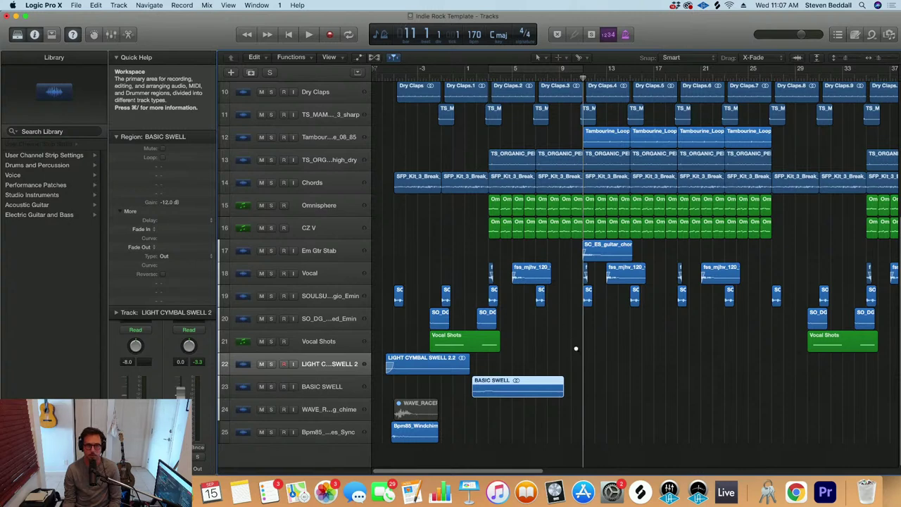
key("super+Down")
left_click(422, 414)
Move the WAVE_RACER chime region to just before bar 11 and unmute it
left_click_drag(415, 416, 605, 415)
right_click(605, 414)
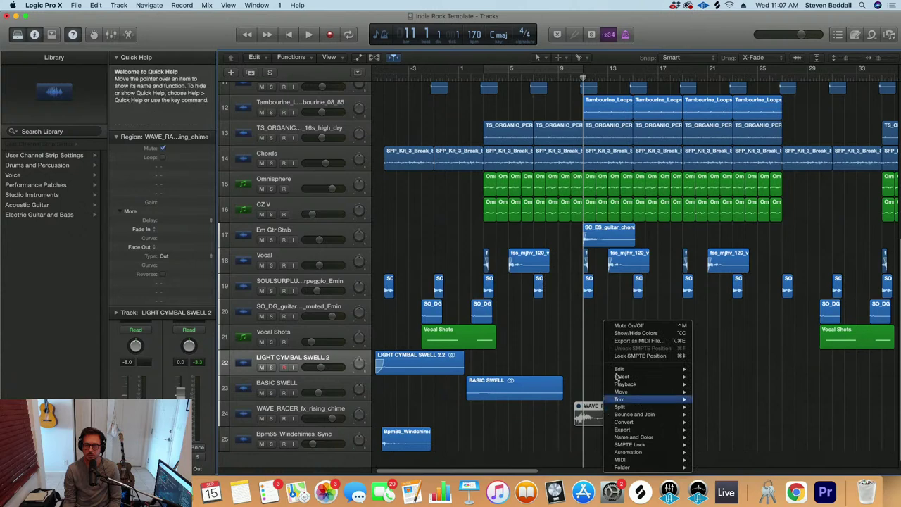
left_click(621, 327)
scroll(583, 423, "up", 1)
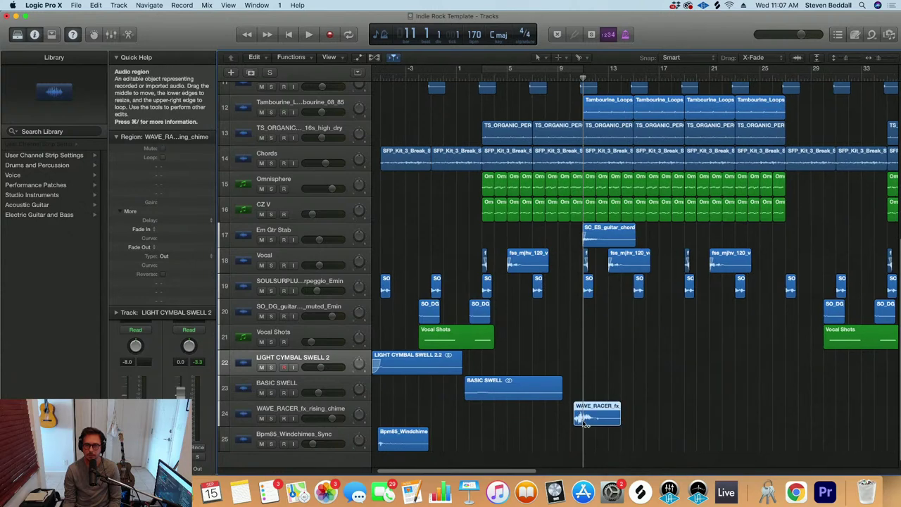
scroll(583, 423, "up", 2)
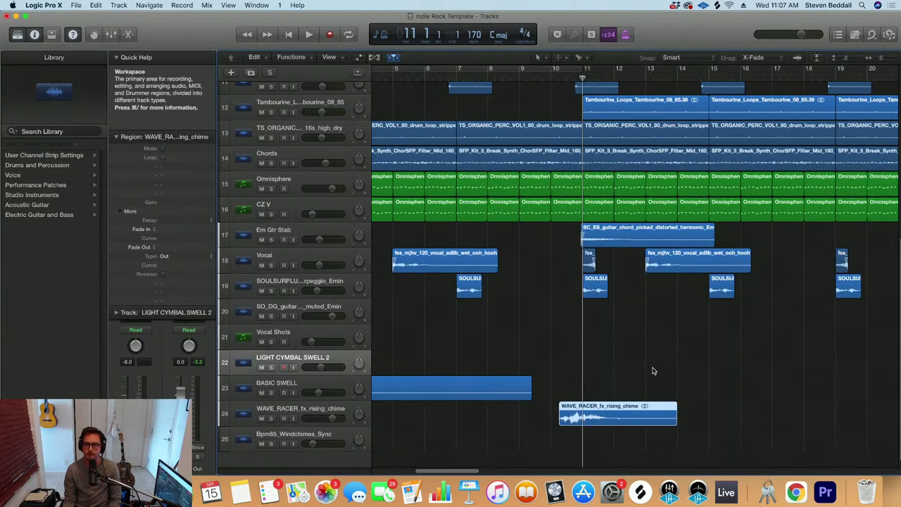
scroll(652, 371, "up", 2)
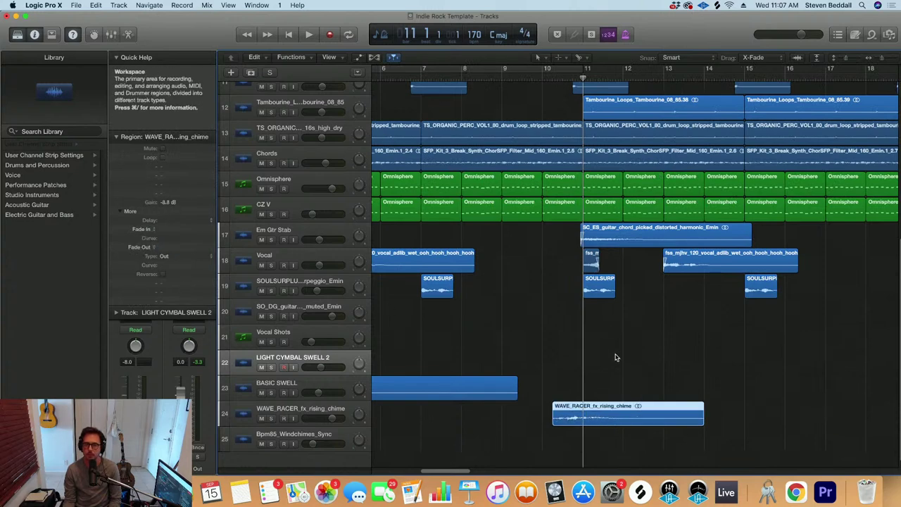
scroll(648, 438, "up", 3)
scroll(648, 438, "up", 2)
left_click_drag(634, 428, 647, 431)
Audition from bar 9 and lower the WAVE_RACER track volume to -18.0 dB
key("super+Up")
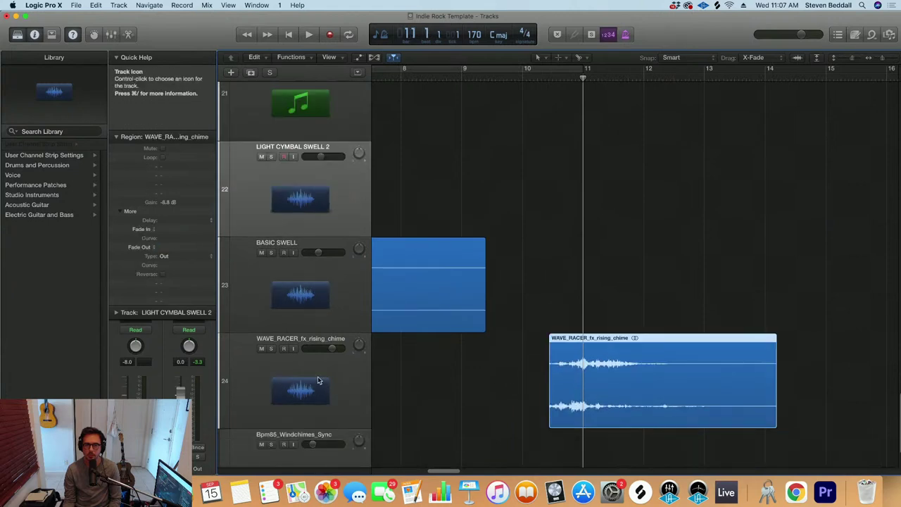
left_click(447, 76)
key("space")
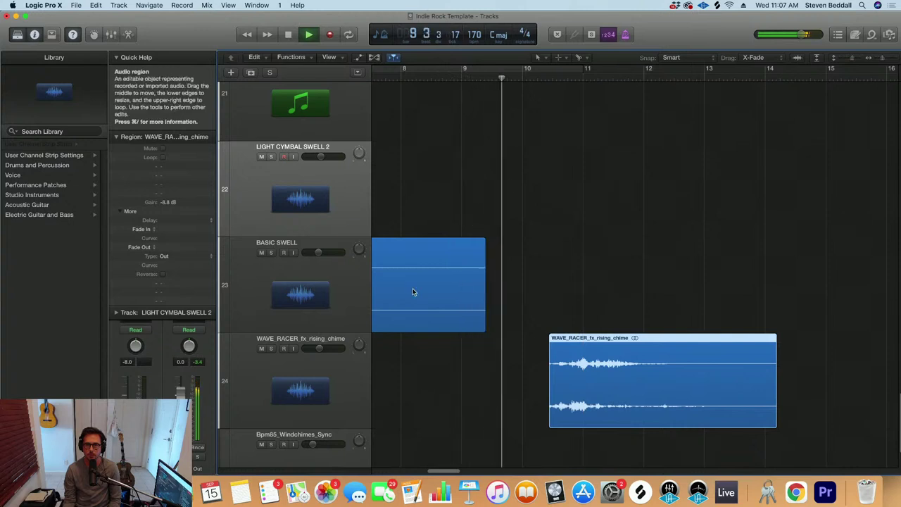
left_click_drag(321, 348, 311, 348)
left_click(537, 76)
left_click(313, 349)
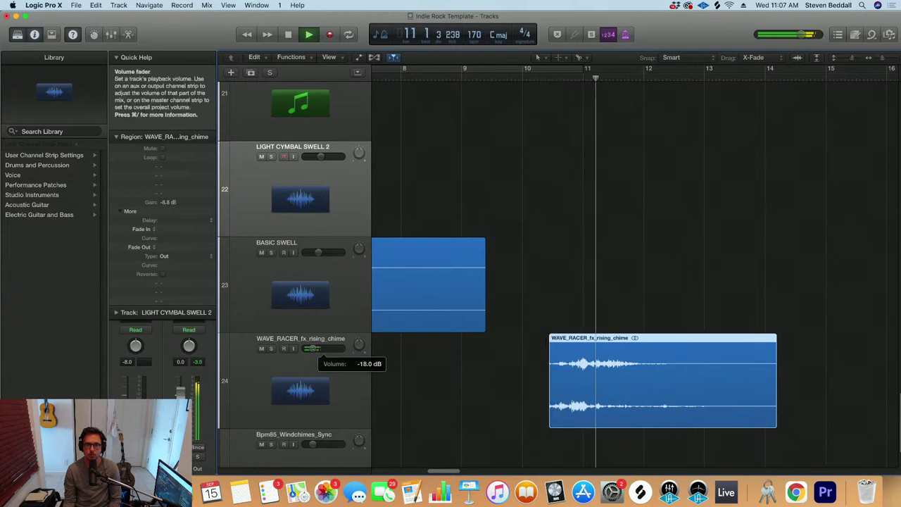
key("space")
key("super+Left")
key("super+Left")
key("super+Up")
key("super+Up")
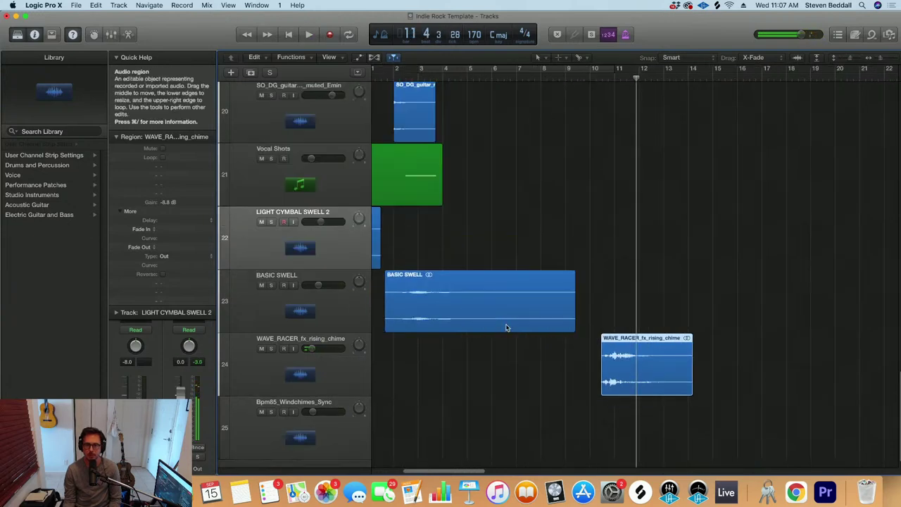
key("super+Left")
key("super+Left")
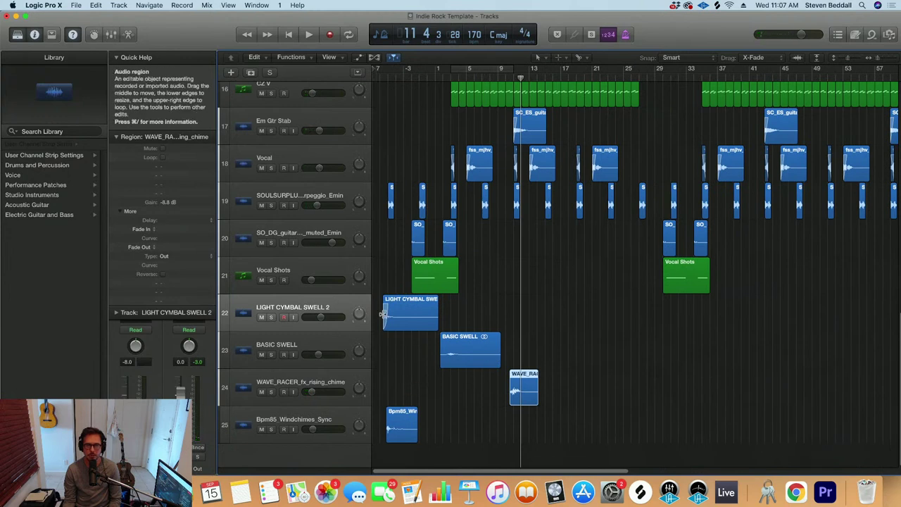
Move the BASIC SWELL region 8 bars later, above the WAVE_RACER chime
key("super+Up")
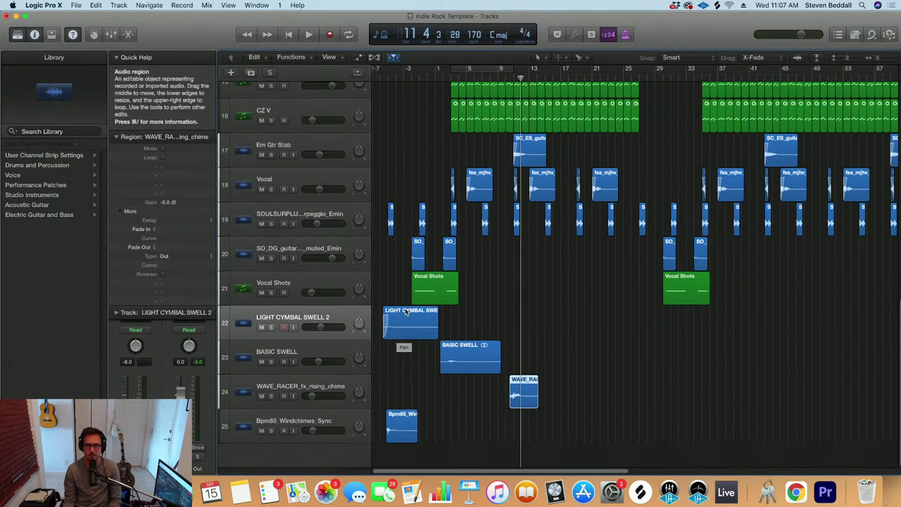
left_click(481, 360)
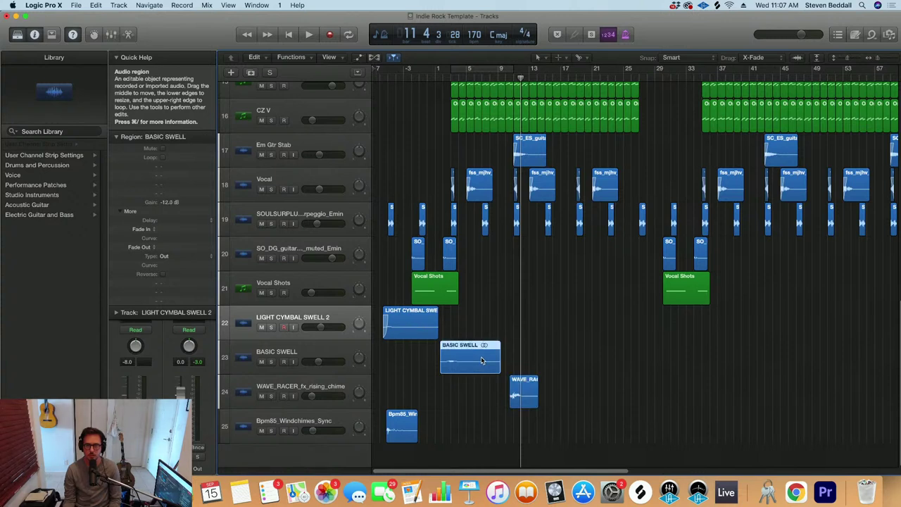
key("super+Right")
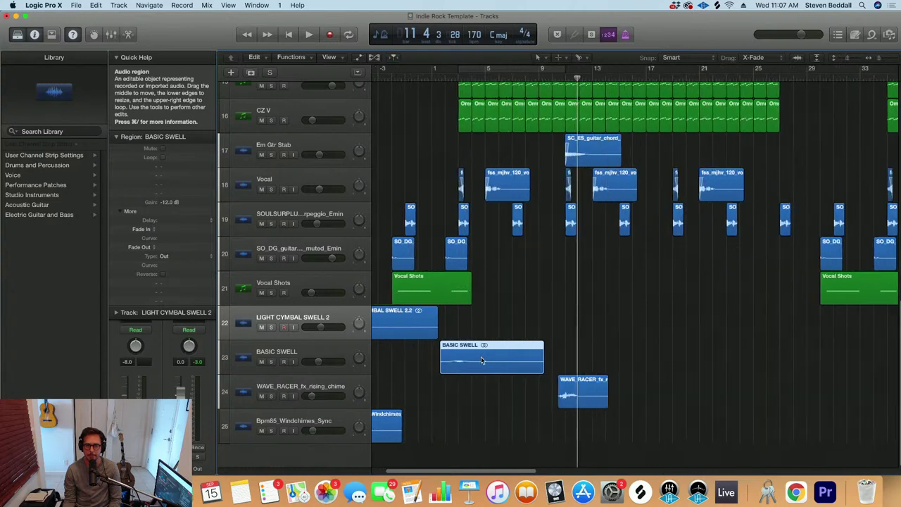
key("super+Down")
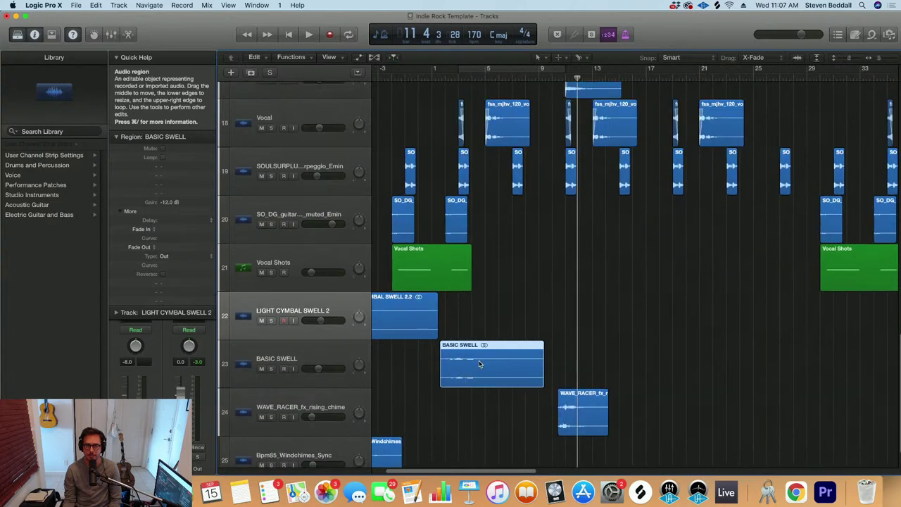
left_click(566, 76)
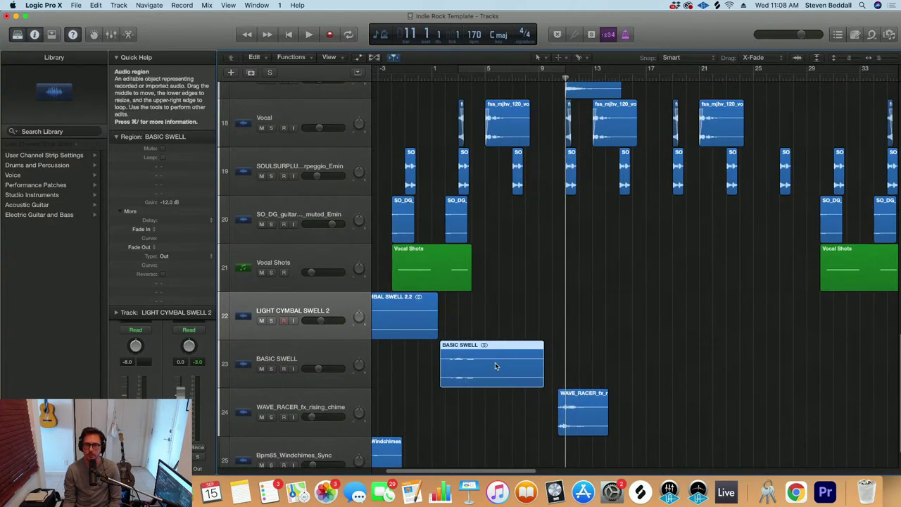
left_click_drag(495, 365, 603, 367)
Play from bar 10 to check the new BASIC SWELL placement
left_click(553, 71)
key("space")
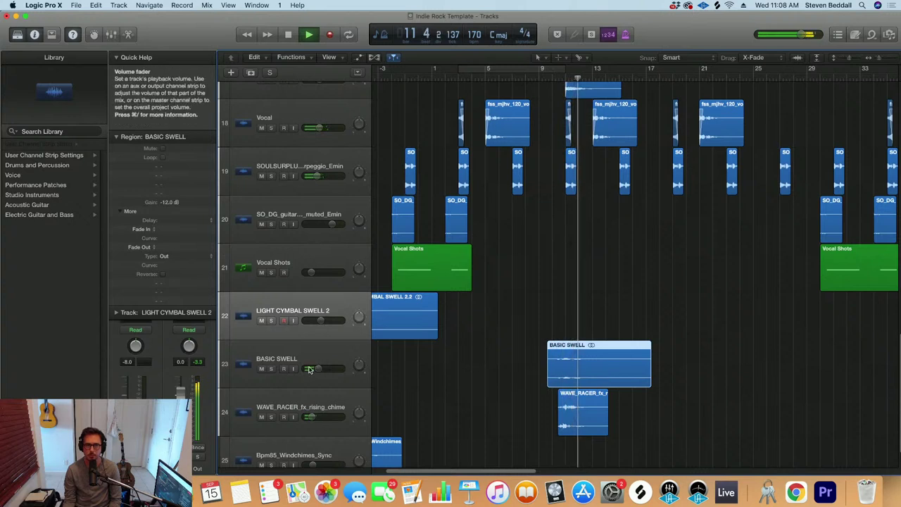
key("space")
left_click(551, 79)
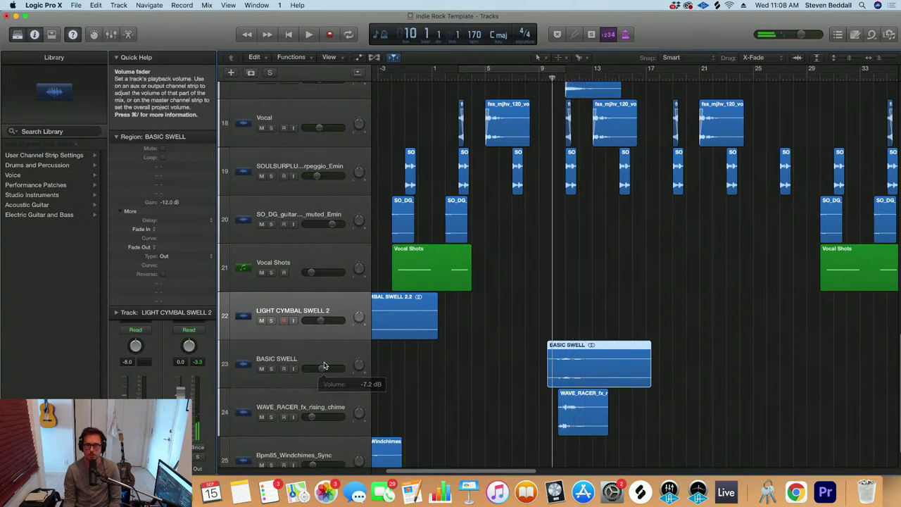
key("space")
key("super+Up")
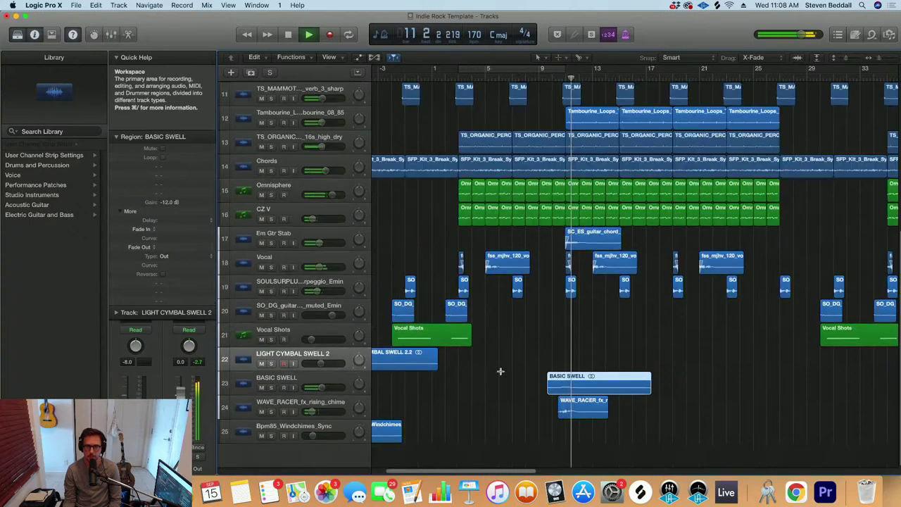
key("super+Left")
key("space")
Return the playhead to bar 3 and zoom in on the start of the song
left_click(450, 77)
key("super+Down")
key("super+Right")
key("super+Right")
key("super+Right")
scroll(423, 362, "left", 5)
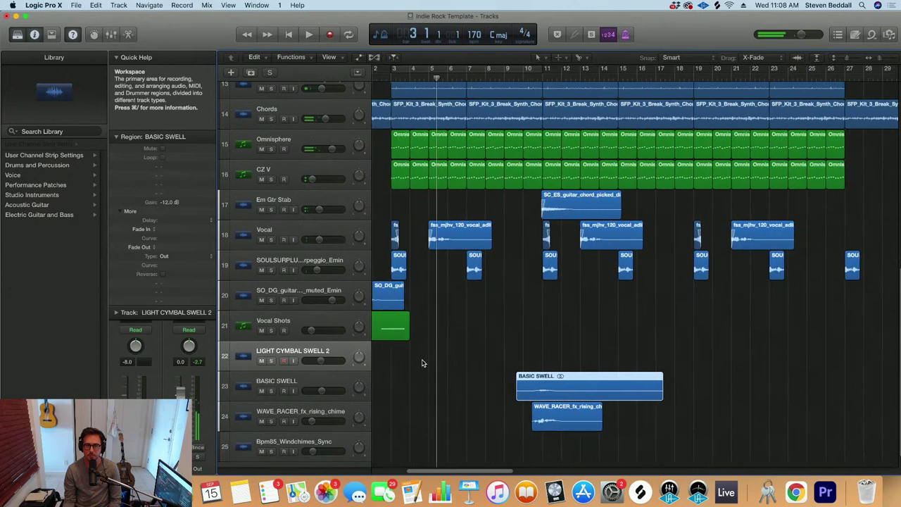
key("super+Down")
Copy the LIGHT CYMBAL SWELL 2.2 region to directly after the original
left_click(442, 357)
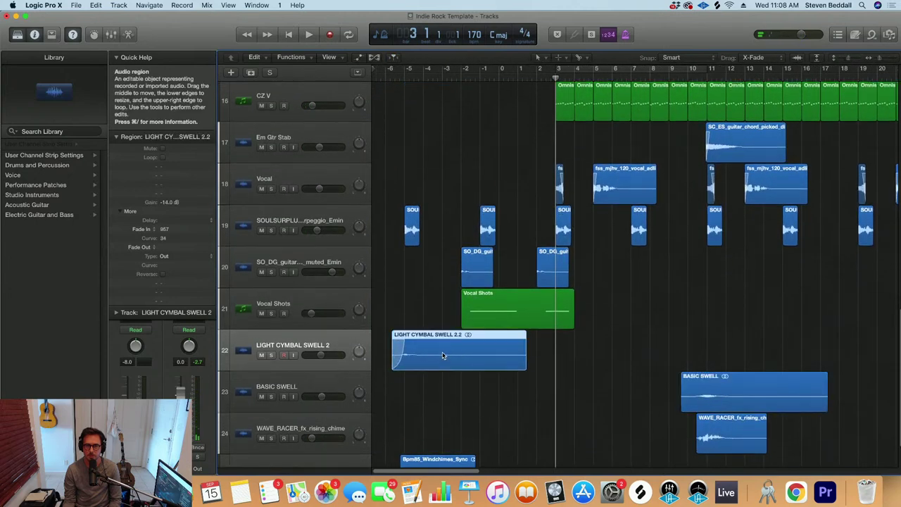
left_click_drag(436, 359, 561, 360)
key("super+Left")
key("super+Up")
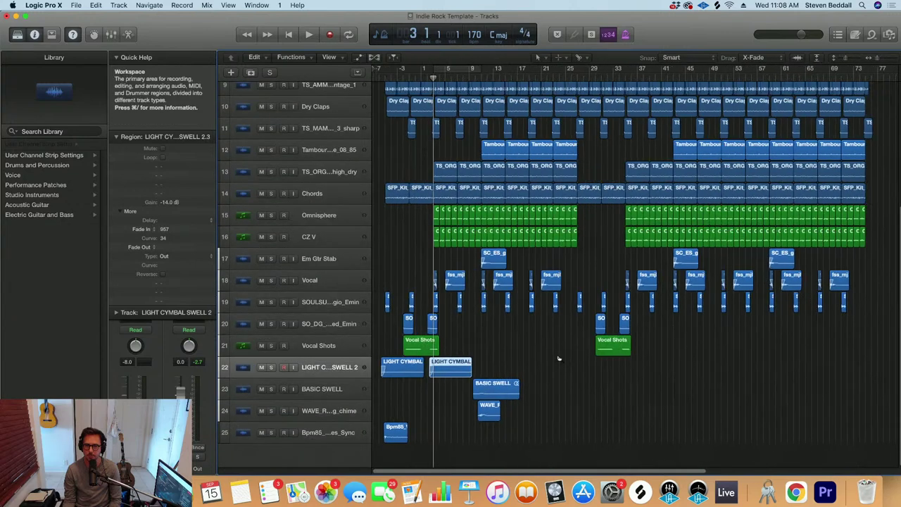
key("super+Up")
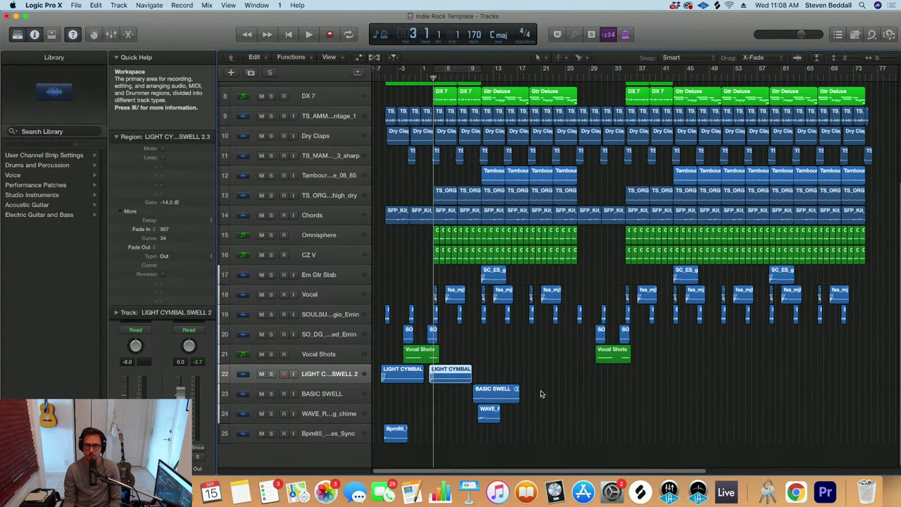
key("super+Up")
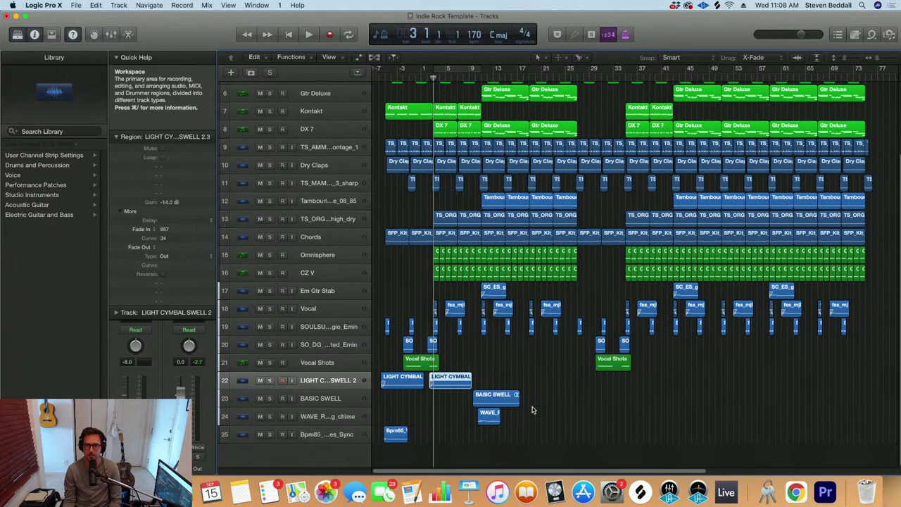
left_click(481, 76)
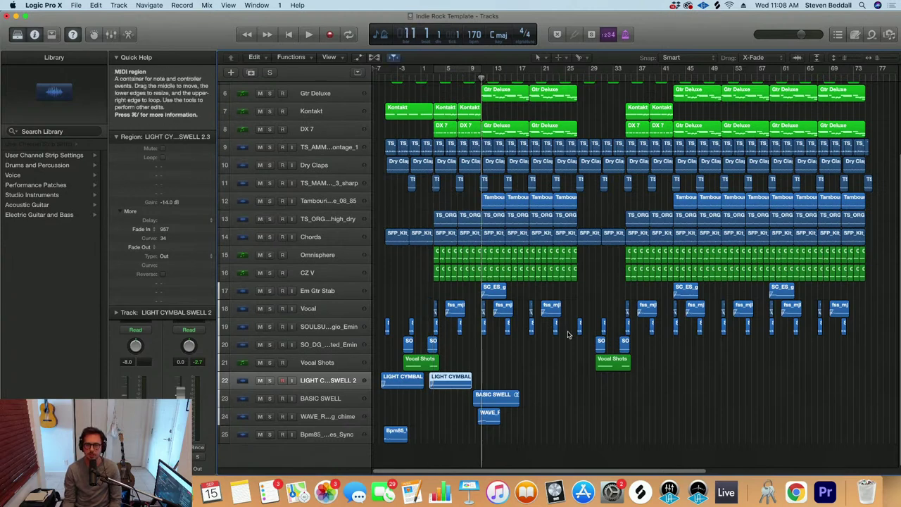
Copy the cymbal swell and windchime regions to bar 26
left_click_drag(524, 427, 476, 392)
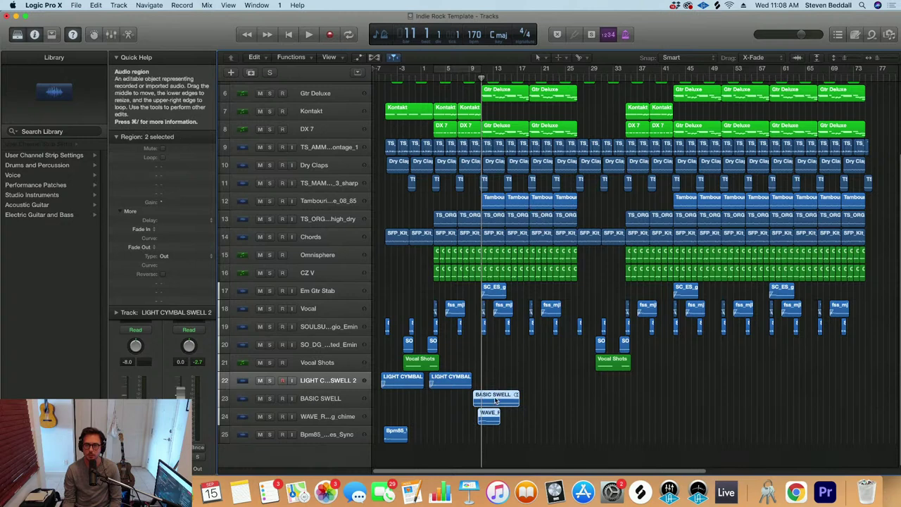
left_click(447, 381)
left_click(416, 441)
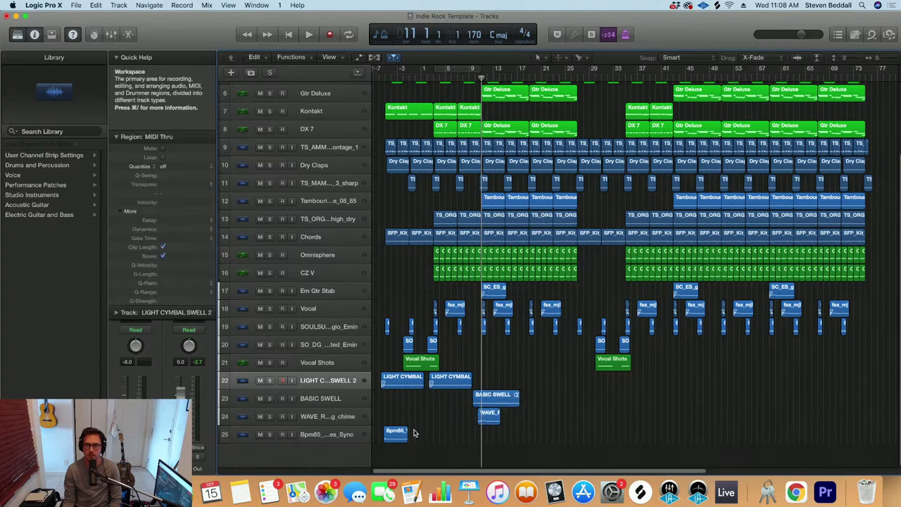
left_click_drag(394, 383, 581, 384)
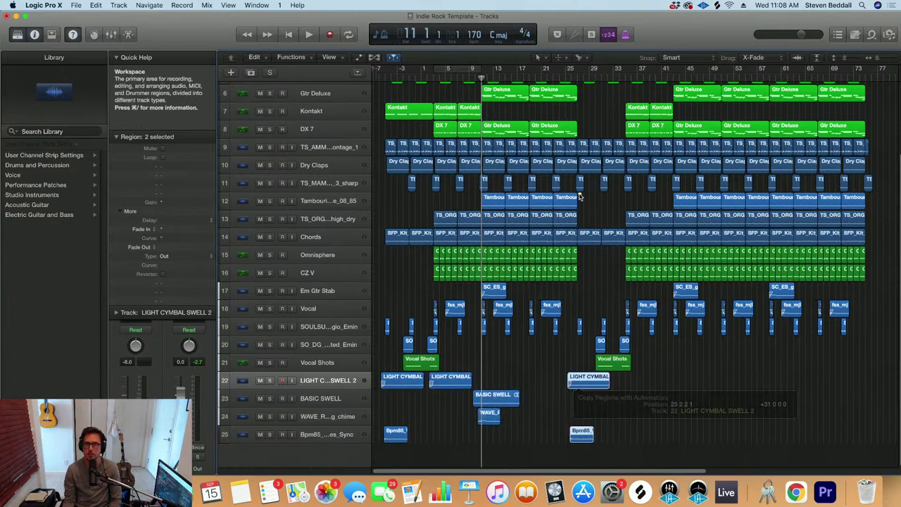
left_click(576, 76)
key("super+Down")
key("super+Down")
key("super+Down")
key("super+Down")
key("super+Right")
key("super+Right")
key("super+Right")
key("super+Right")
key("super+Right")
key("super+Right")
key("super+Right")
key("super+Right")
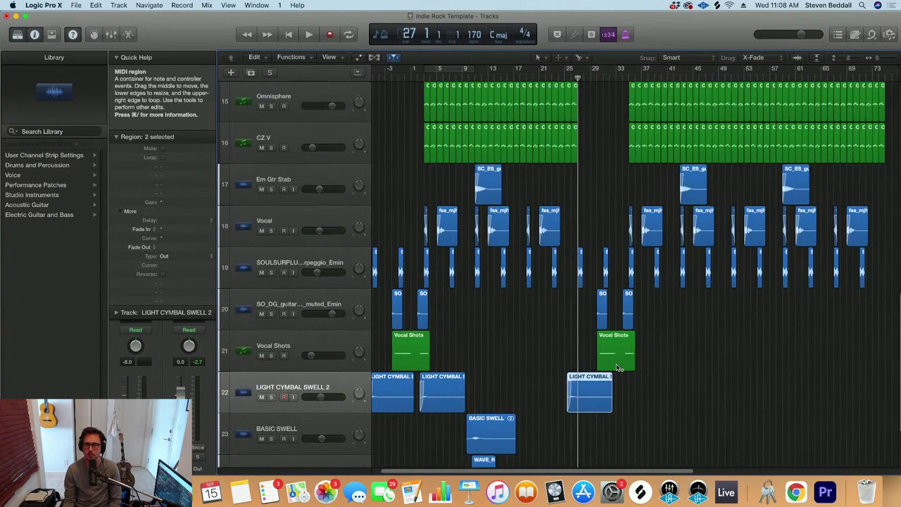
left_click_drag(596, 407, 632, 410)
Copy the LIGHT CYMBAL, BASIC SWELL and WAVE regions to bar 34
key("super+Left")
key("super+Left")
key("super+Left")
key("super+Up")
key("super+Up")
key("super+Up")
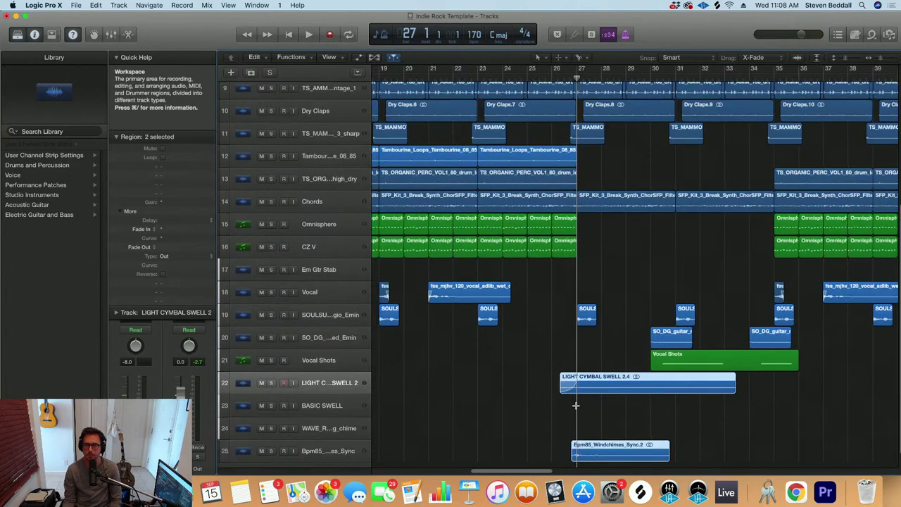
key("super+Left")
key("super+Up")
key("super+Up")
key("super+Left")
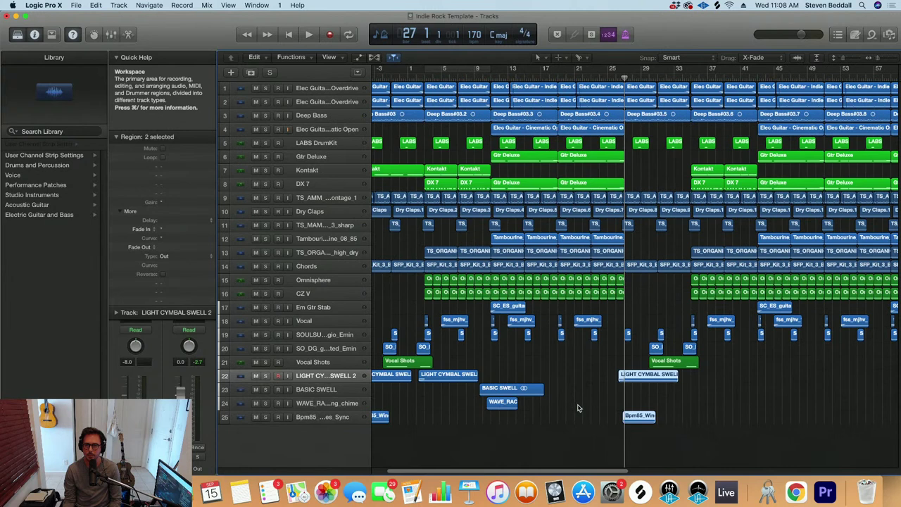
scroll(672, 394, "left", 1)
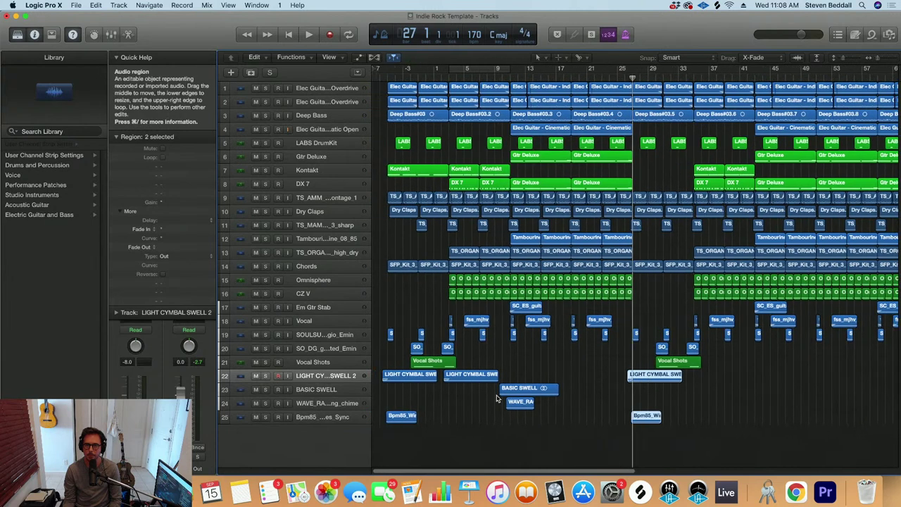
left_click_drag(456, 439, 553, 373)
key("super+Left")
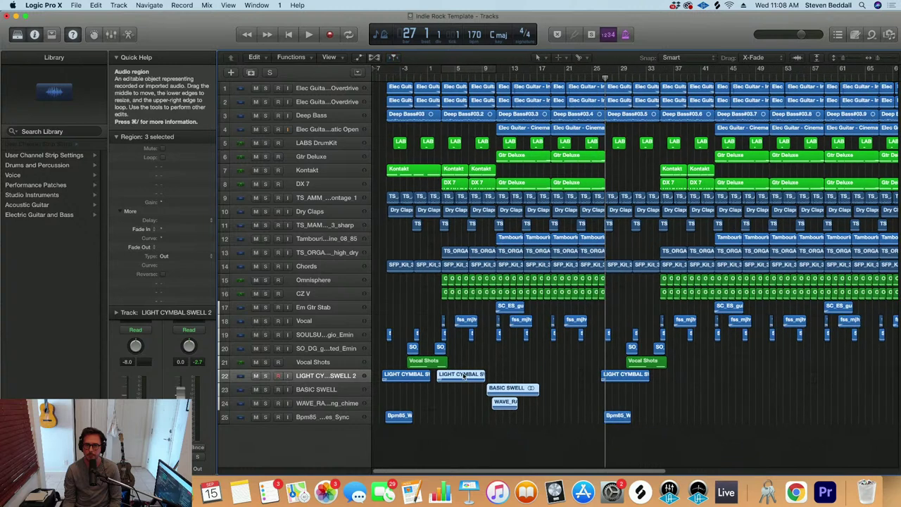
left_click_drag(452, 377, 668, 379)
left_click(672, 87)
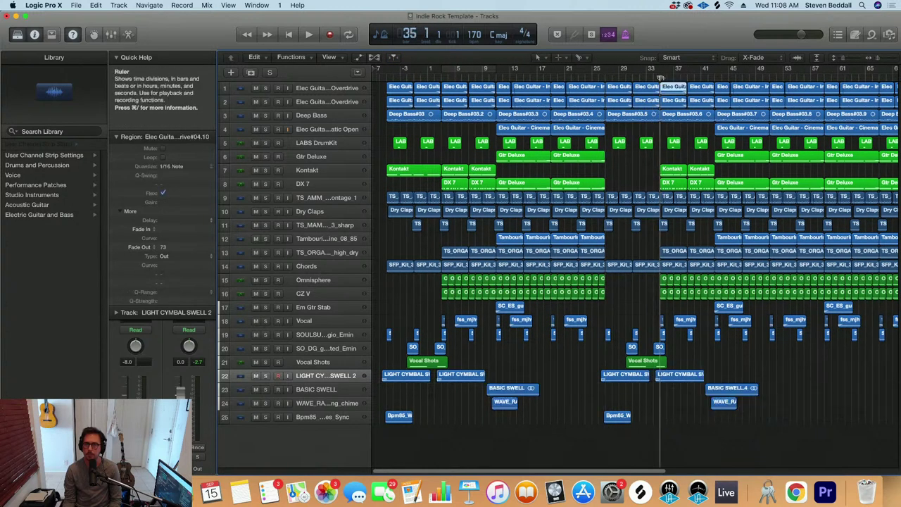
key("super+Down")
key("super+Down")
key("super+Right")
key("super+Right")
scroll(705, 343, "down", 10)
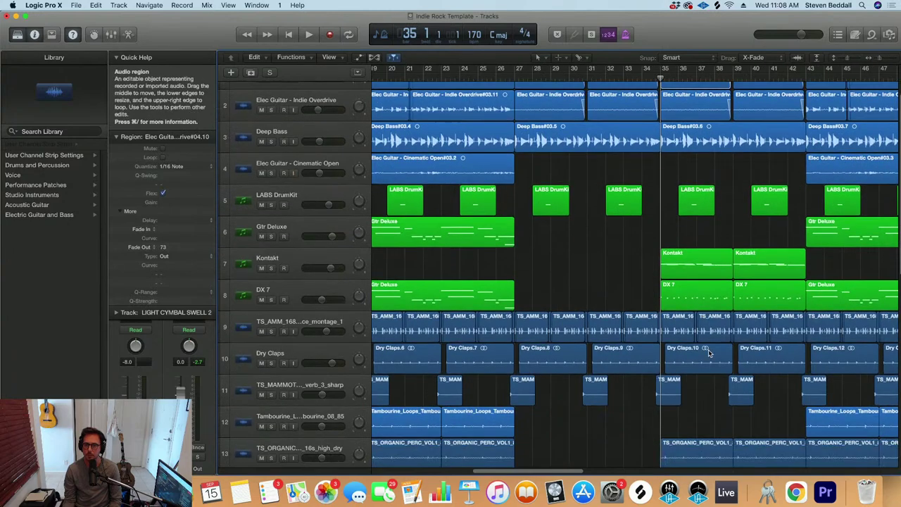
scroll(708, 392, "right", 4)
key("super+Up")
key("super+Up")
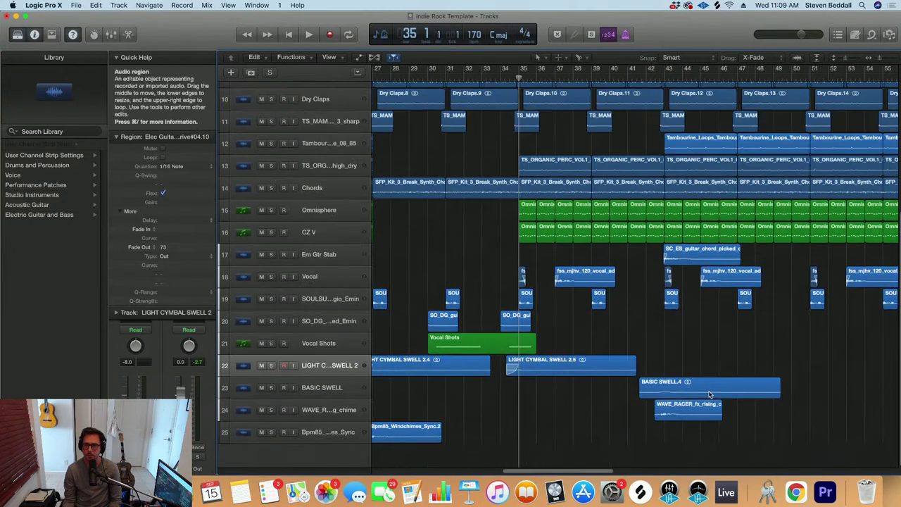
key("super+Left")
key("super+Left")
key("super+Left")
Copy the BASIC SWELL and WAVE regions to bars 59 and 73
left_click(571, 75)
left_click_drag(586, 398, 582, 393)
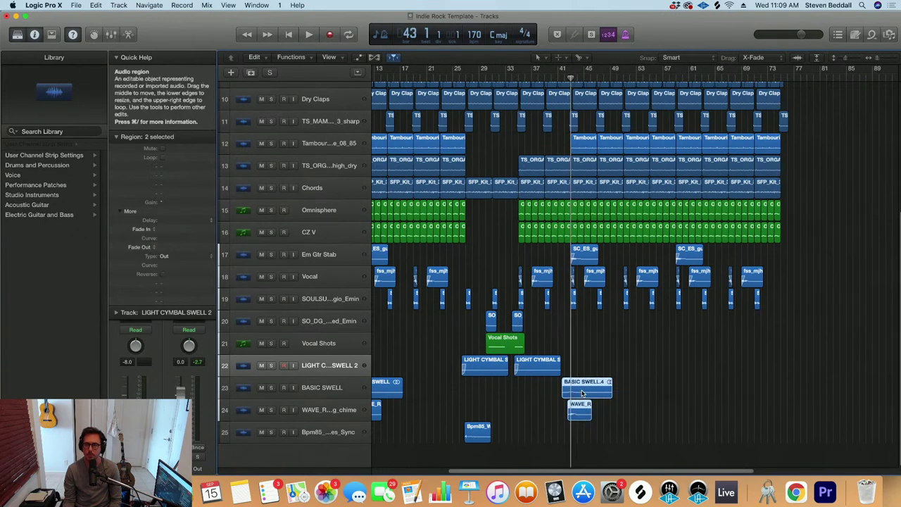
left_click(674, 76)
left_click_drag(673, 397, 694, 400)
left_click(781, 76)
left_click_drag(692, 392, 798, 392)
Zoom out to view the whole arrangement with all tracks
key("super+Left")
key("super+Left")
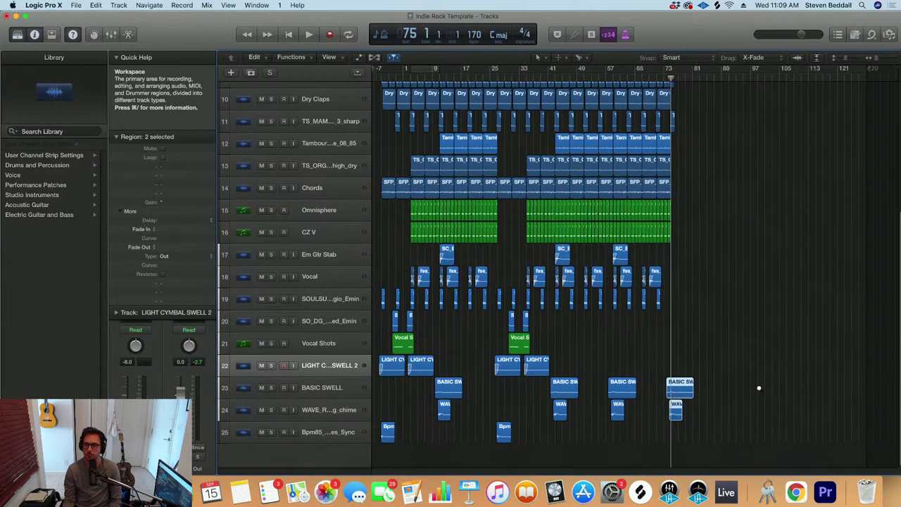
key("super+Up")
key("super+Right")
key("super+Right")
key("super+Right")
key("super+Right")
key("super+Down")
key("super+Up")
key("super+Up")
key("super+Up")
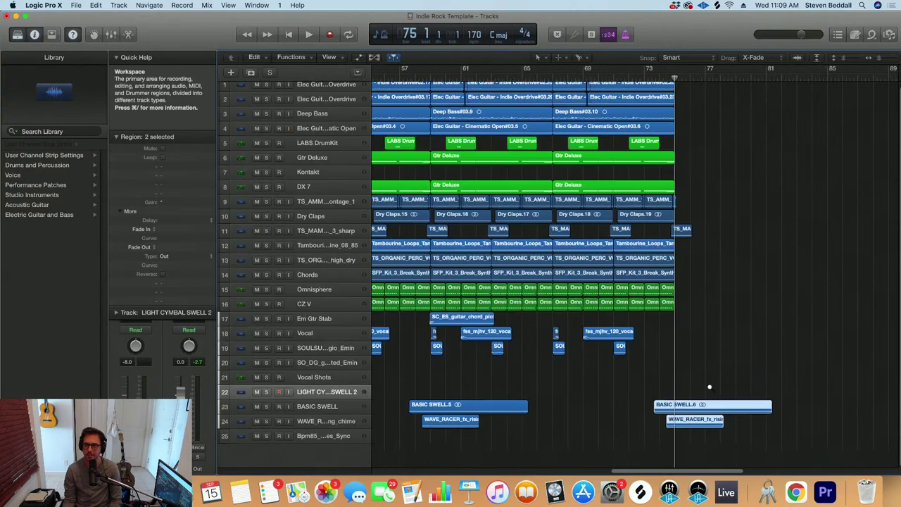
key("super+Left")
key("super+Left")
key("super+Left")
key("super+Left")
scroll(697, 388, "left", 5)
scroll(679, 384, "down", 3)
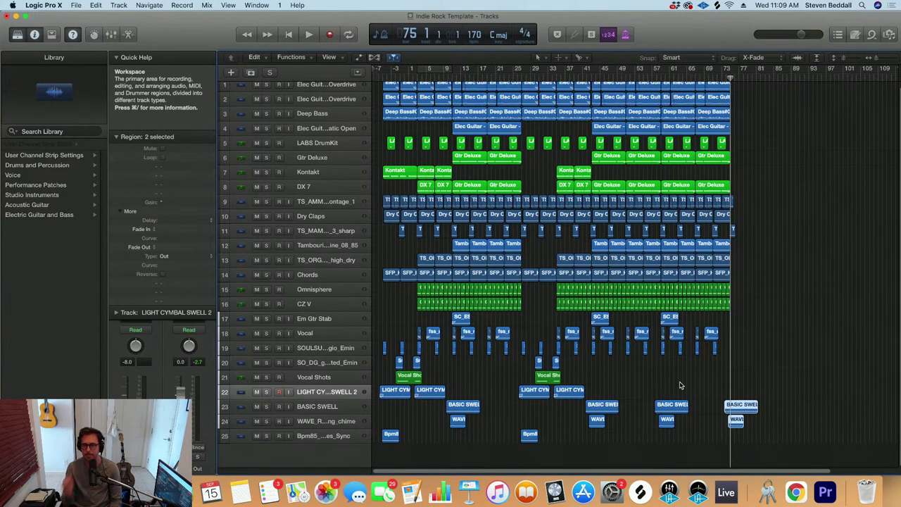
scroll(675, 375, "down", 2)
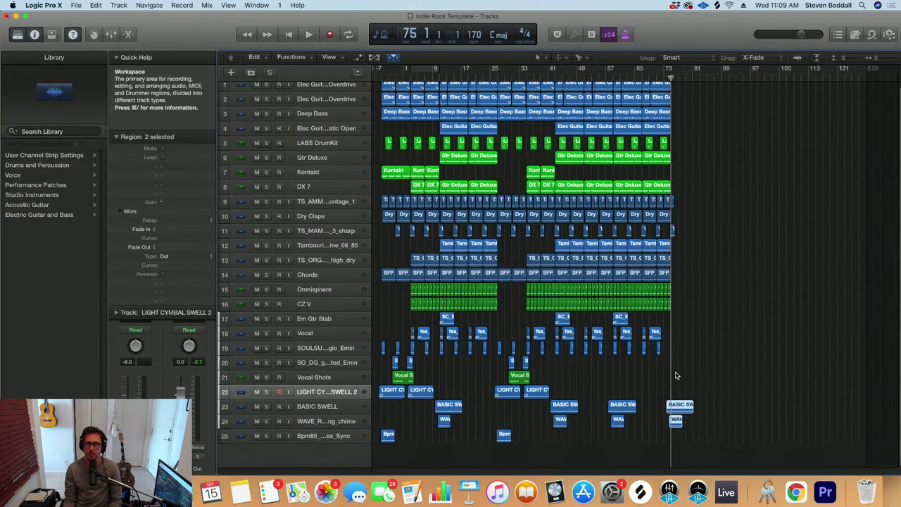
Play the song from the start and open the Stereo Out SSLComp compressor
key("Return")
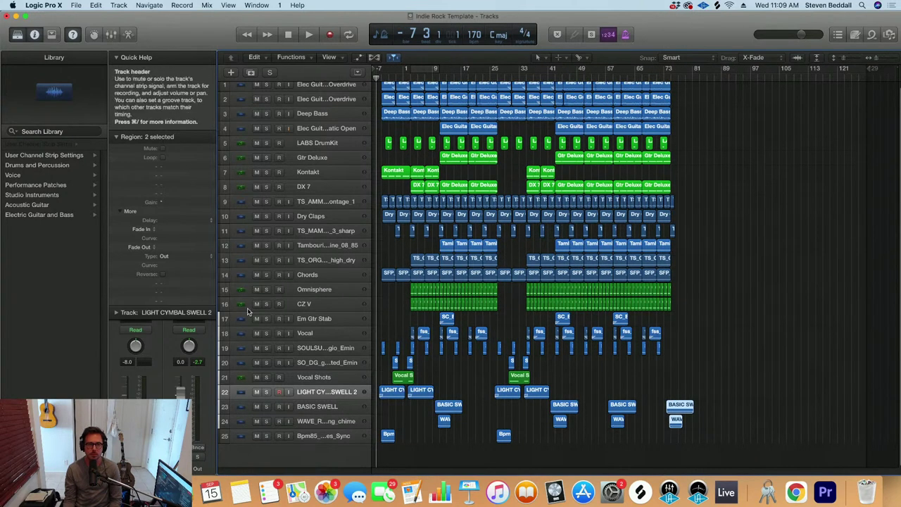
left_click(116, 136)
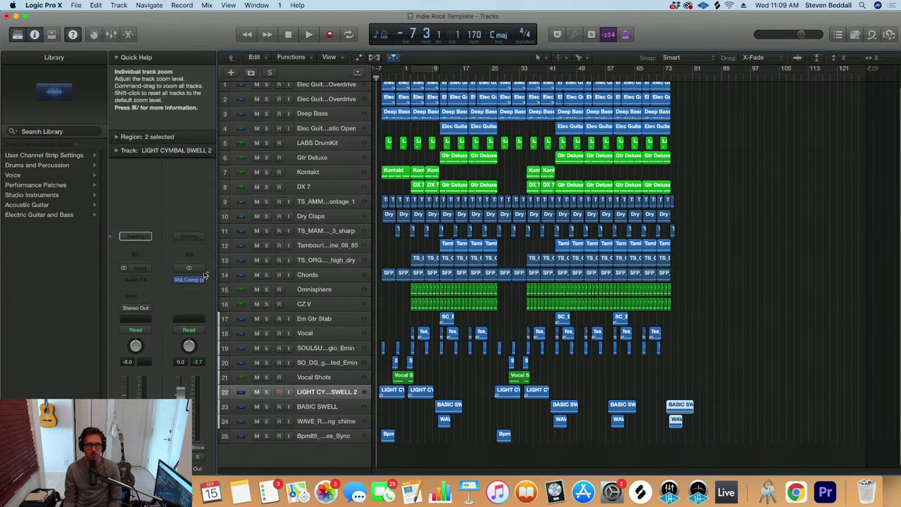
key("space")
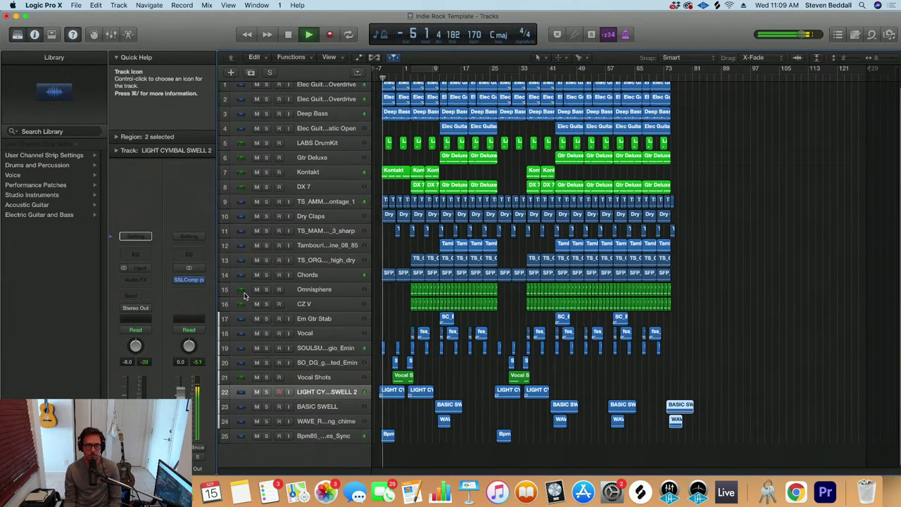
left_click(188, 279)
Adjust the SSLComp Threshold knob during playback and fit the song in view
left_click_drag(62, 190, 62, 197)
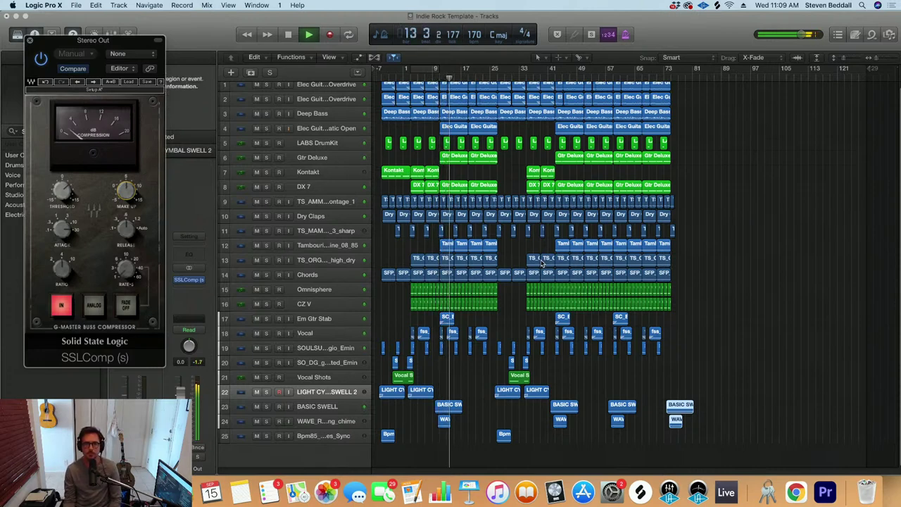
key("super+Up")
key("super+Right")
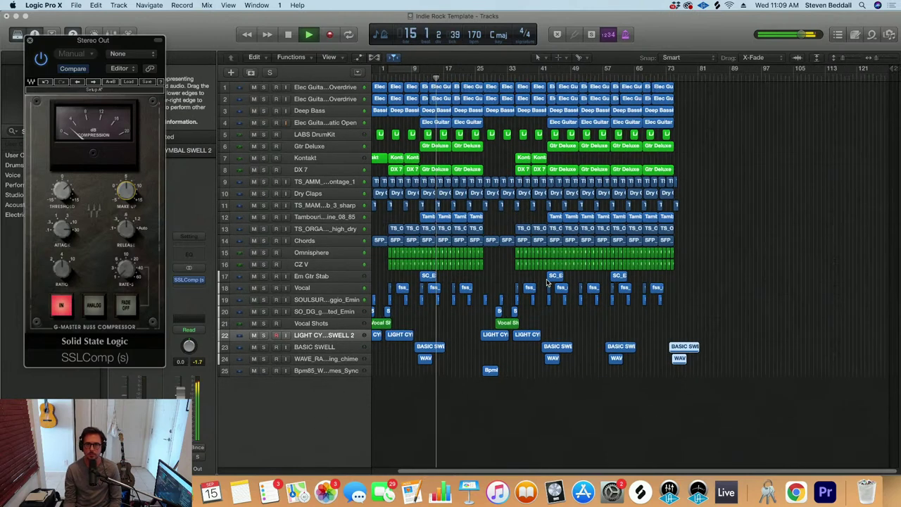
scroll(551, 310, "left", 3)
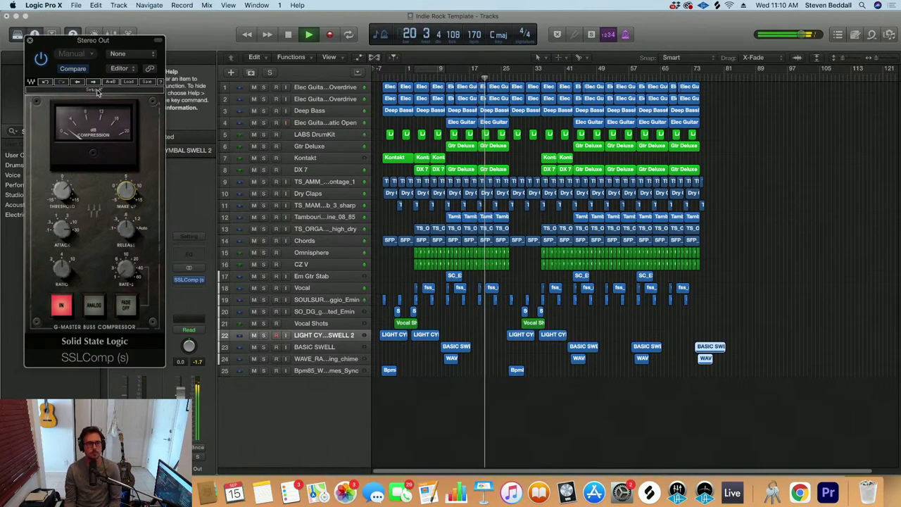
Close the compressor, stop playback and set a cycle loop over bars 29 to 37
left_click(29, 40)
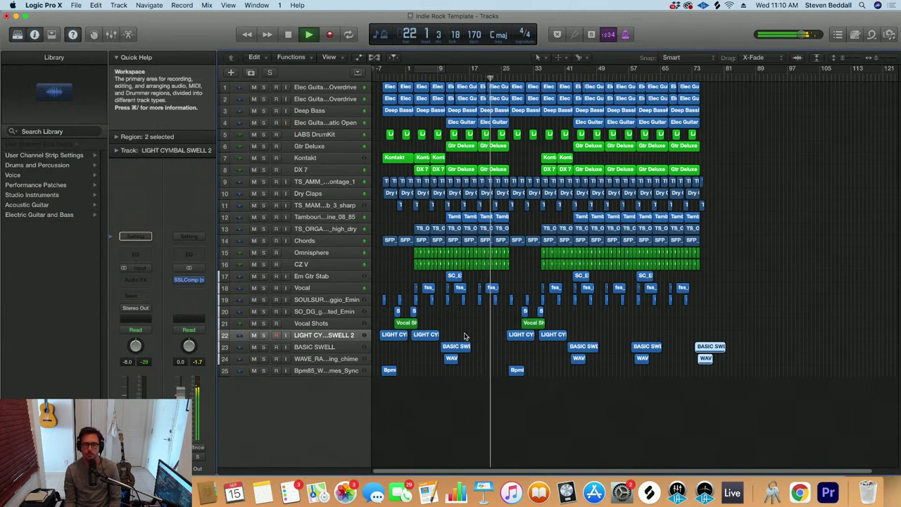
scroll(475, 357, "up", 2)
scroll(476, 358, "left", 2)
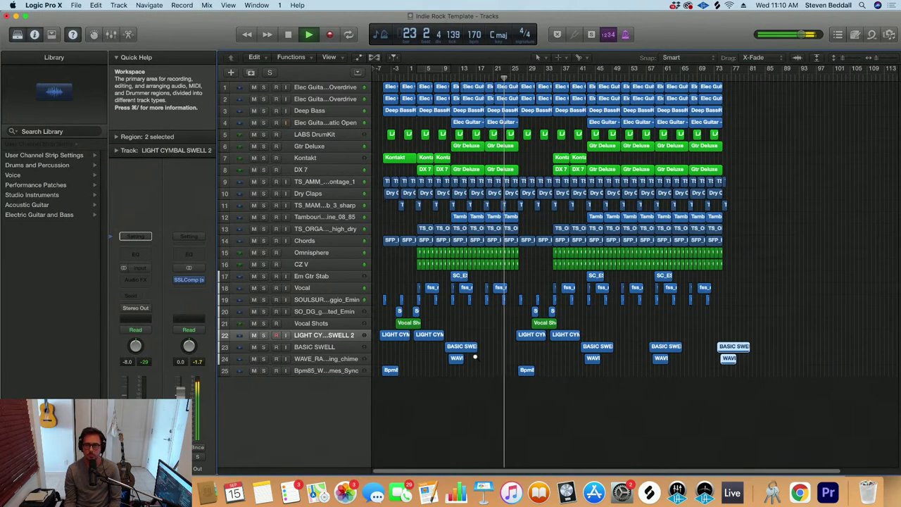
key("super+Down")
key("super+Right")
scroll(485, 388, "left", 1)
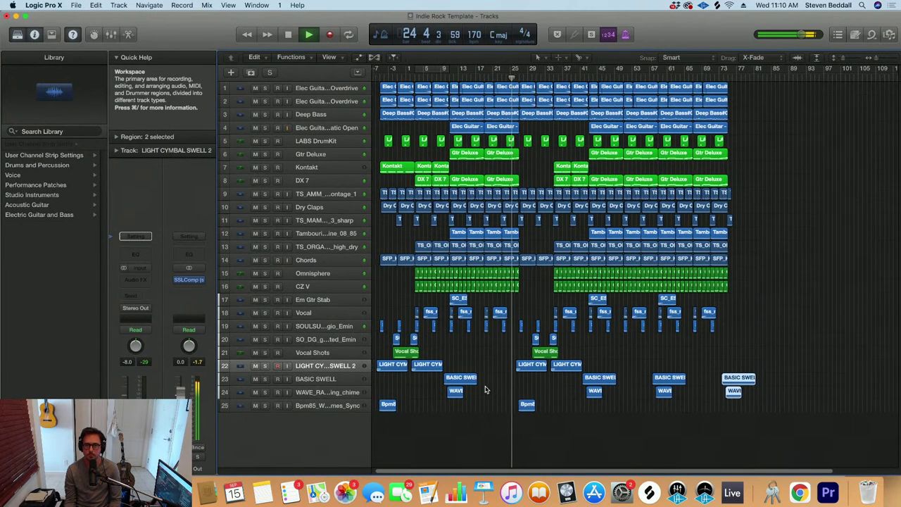
scroll(484, 390, "up", 2)
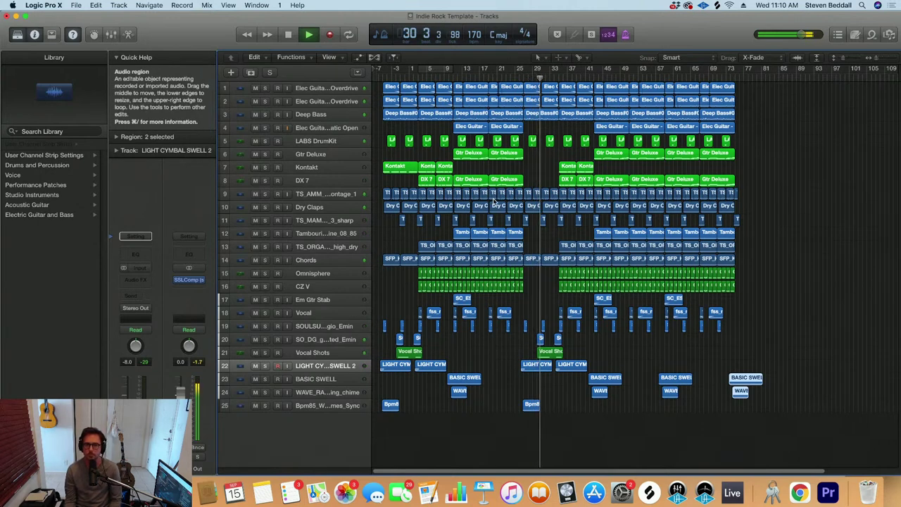
key("space")
left_click_drag(523, 68, 584, 68)
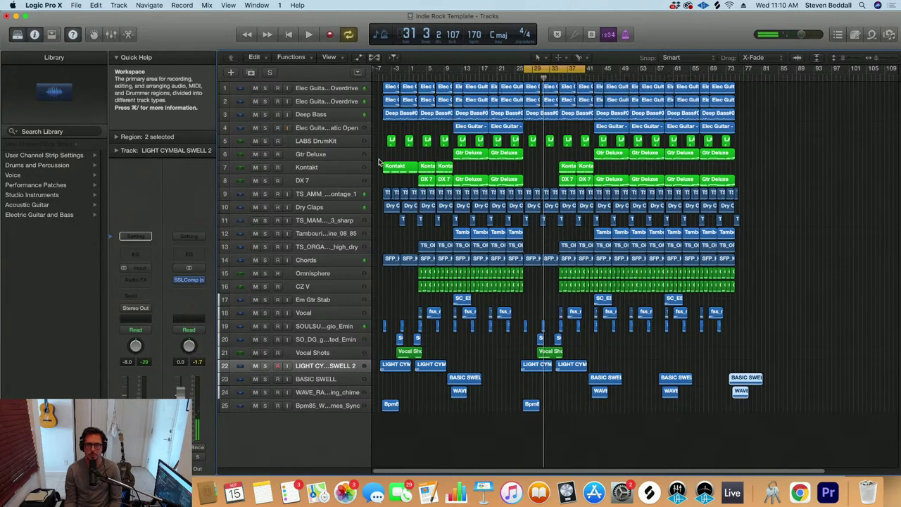
Select and solo the Kontakt track to audition it, then clear all soloing
left_click(322, 156)
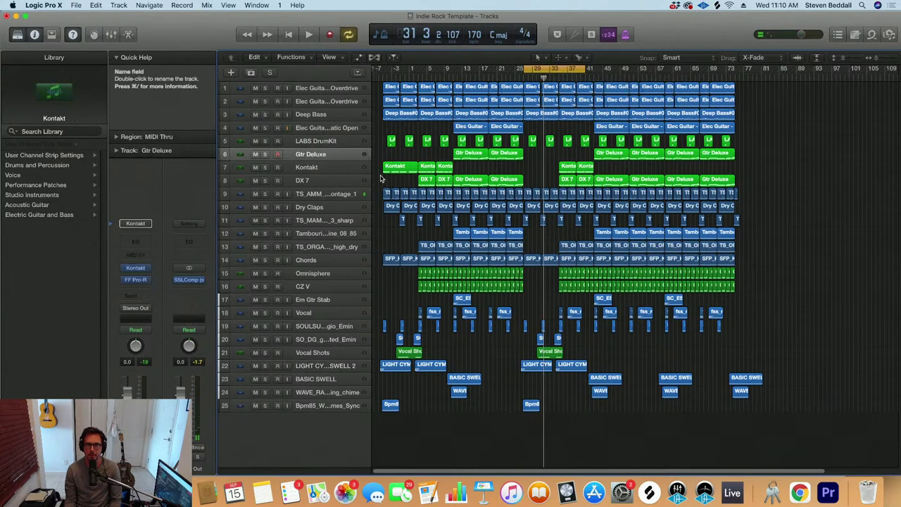
left_click(322, 167)
key("super+Down")
key("super+Down")
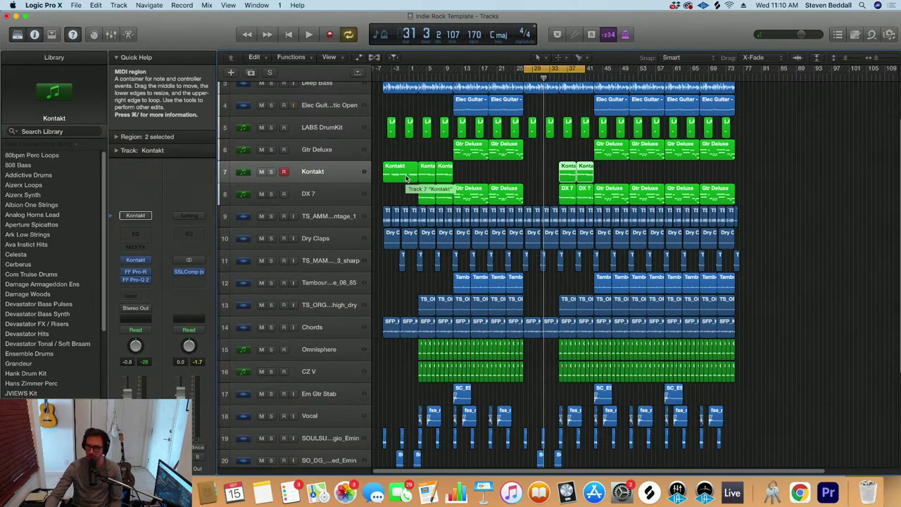
left_click(271, 172)
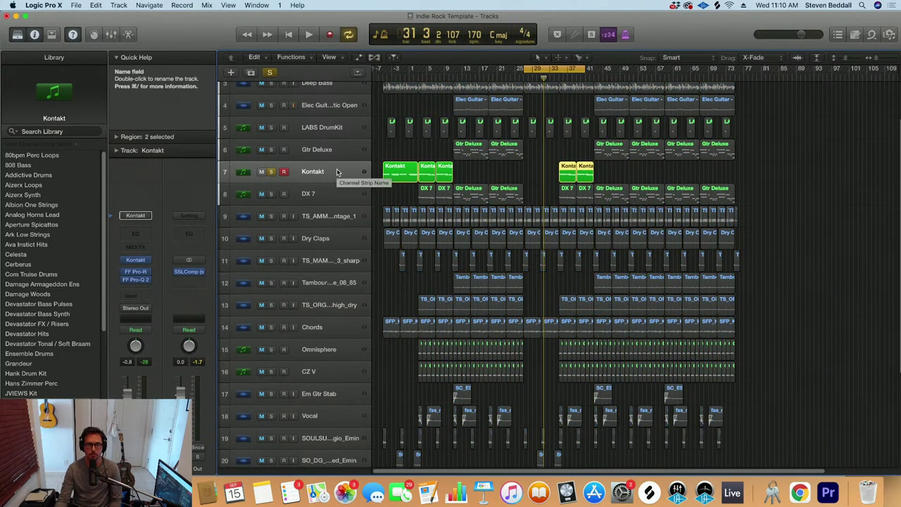
key("space")
key("space")
left_click(272, 73)
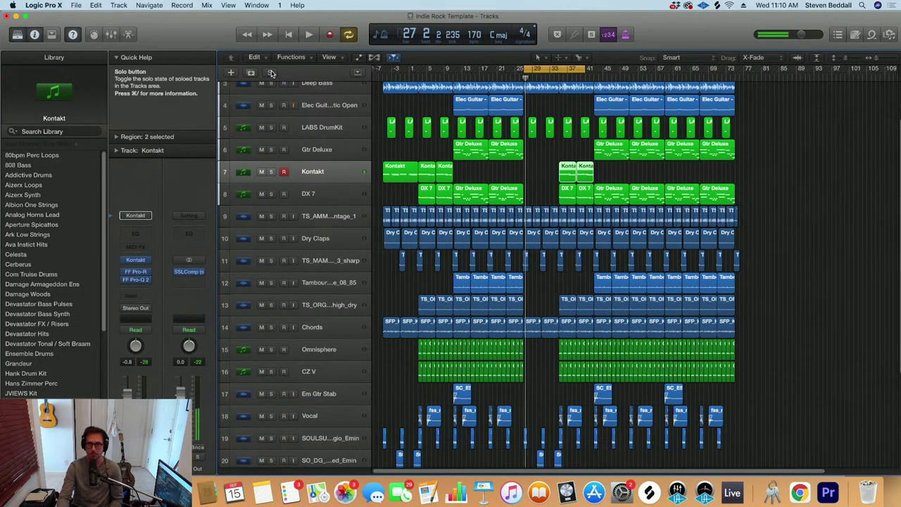
Play from bar 27, then record a new Kontakt MIDI part over the cycle
key("space")
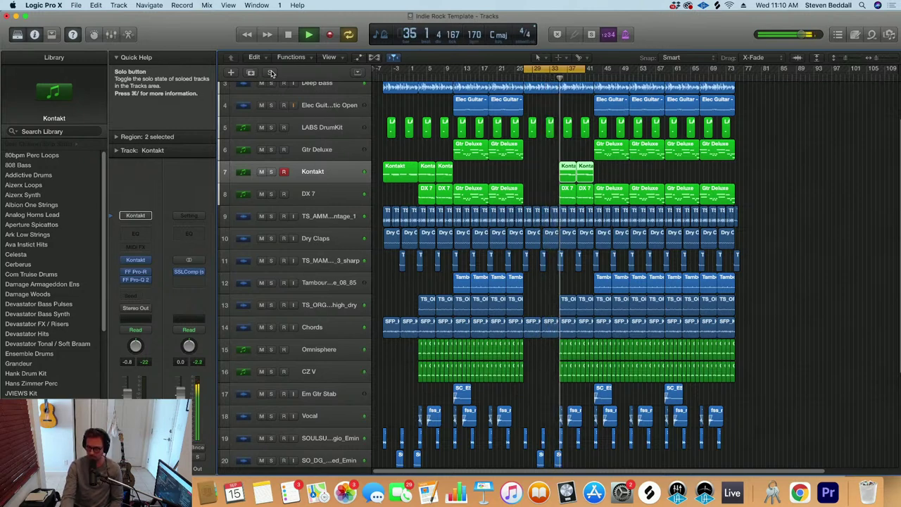
key("space")
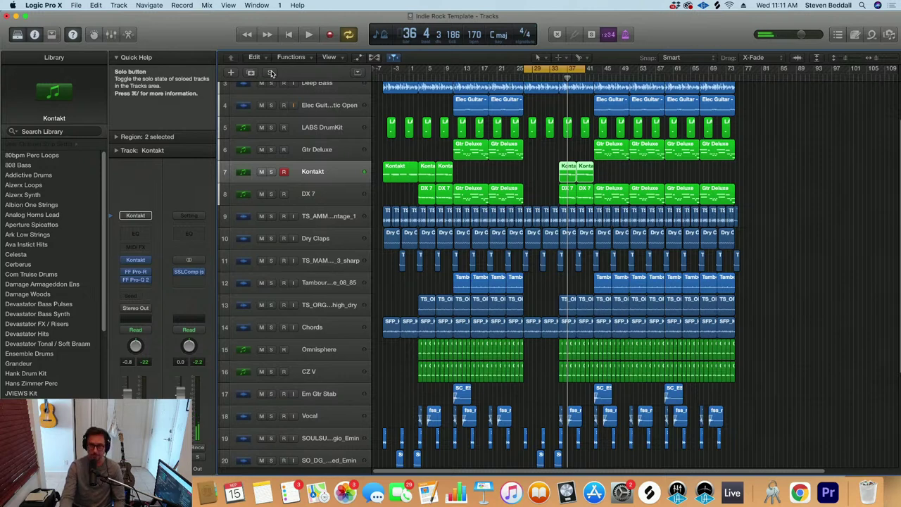
key("space")
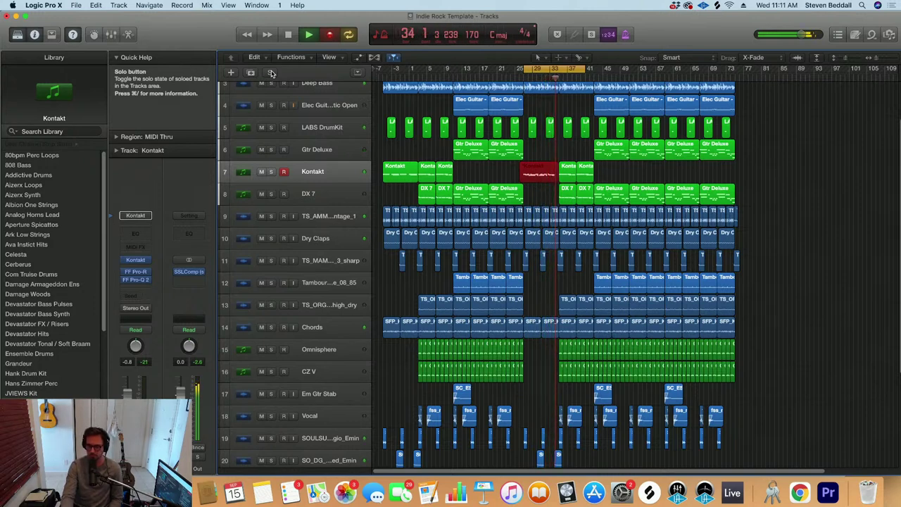
key("space")
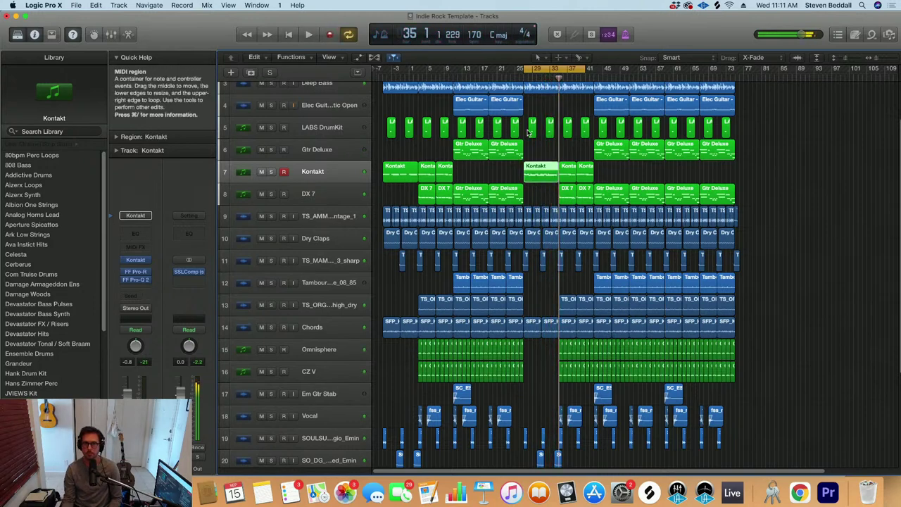
In the new Kontakt region, lower the bar 30 note one step, raise D4 to a shorter E4, and audition
double_click(542, 181)
key("space")
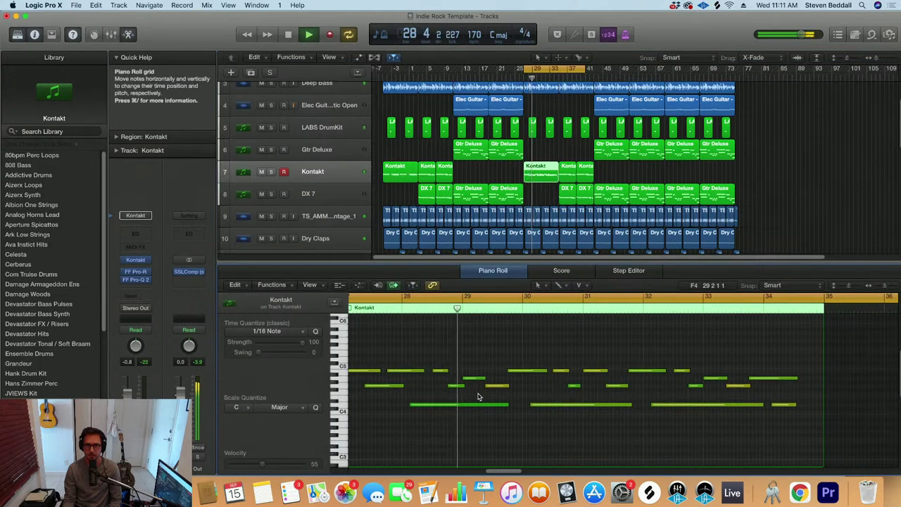
key("space")
left_click_drag(495, 371, 515, 396)
left_click(517, 406)
left_click_drag(609, 397, 528, 398)
key("space")
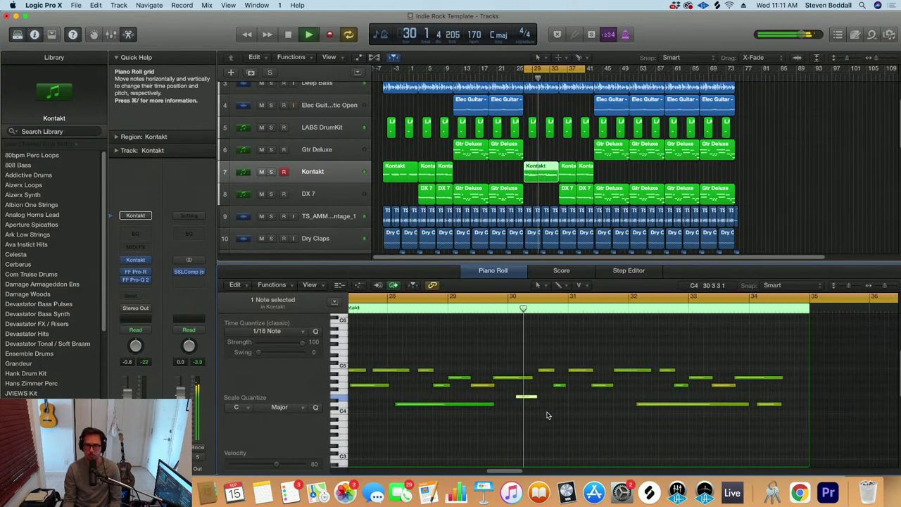
key("space")
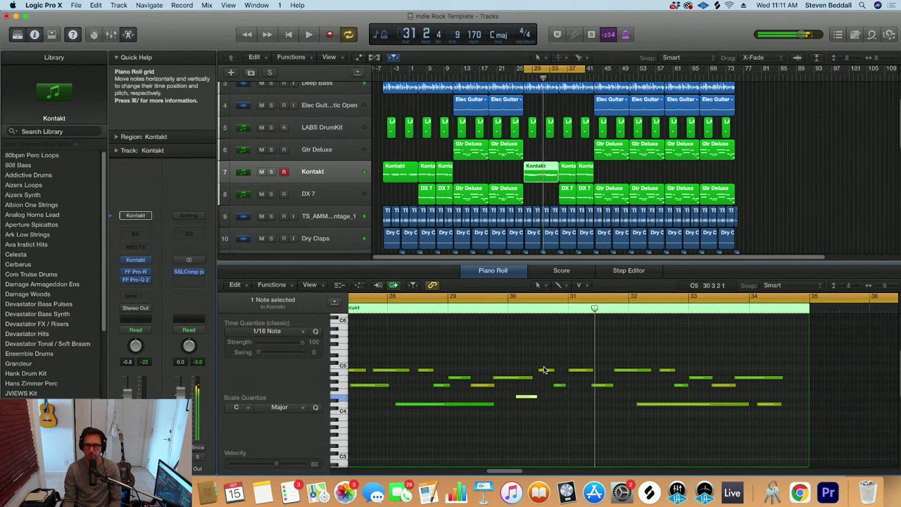
Lower the bar 30 C5 to A4, raise the short note near bar 33 to E4, and replay
left_click_drag(544, 370, 546, 379)
left_click(559, 386)
left_click(593, 373)
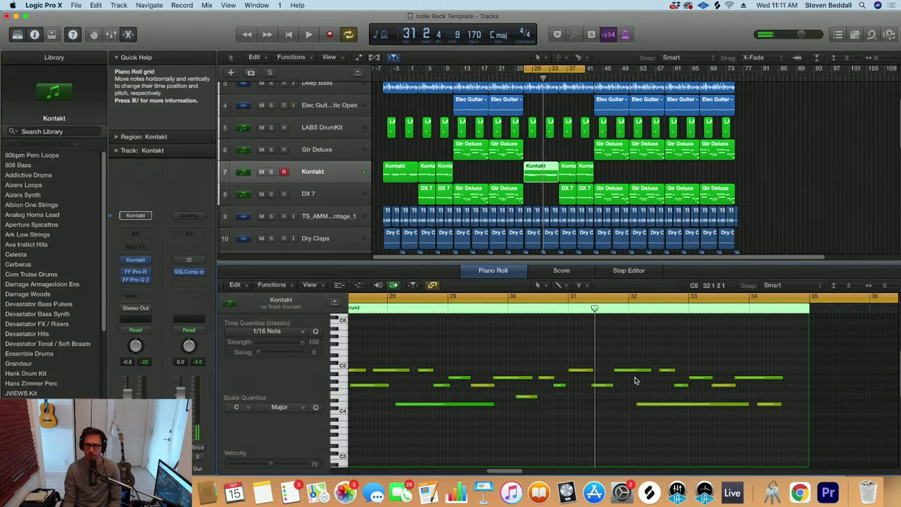
left_click(652, 405)
left_click(667, 371)
left_click(677, 385)
left_click(759, 378)
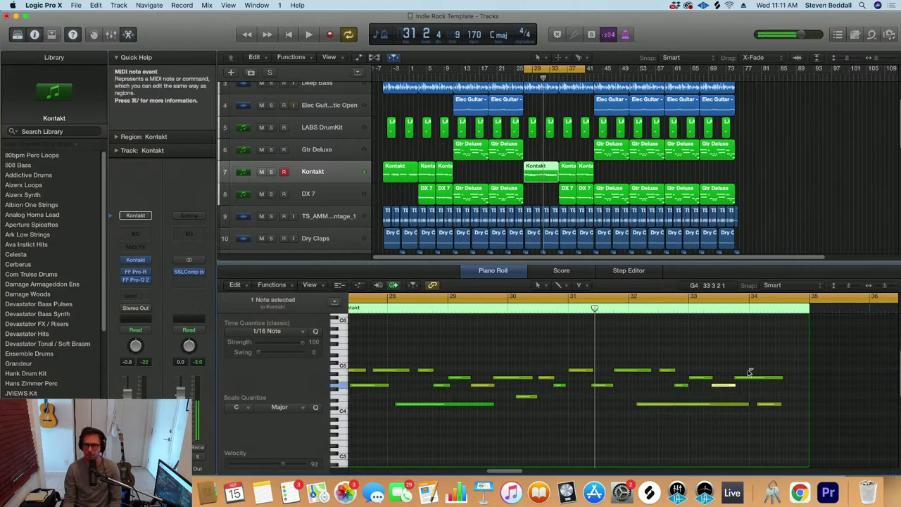
left_click_drag(761, 403, 767, 399)
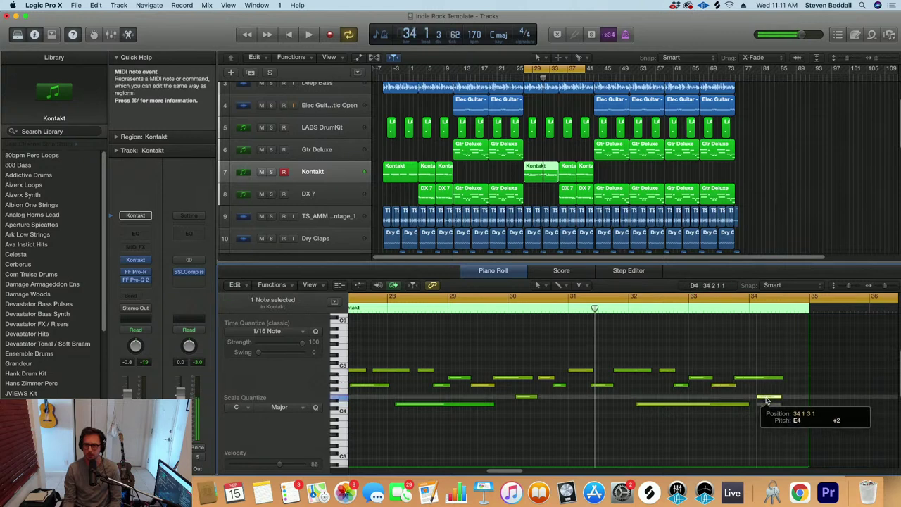
key("space")
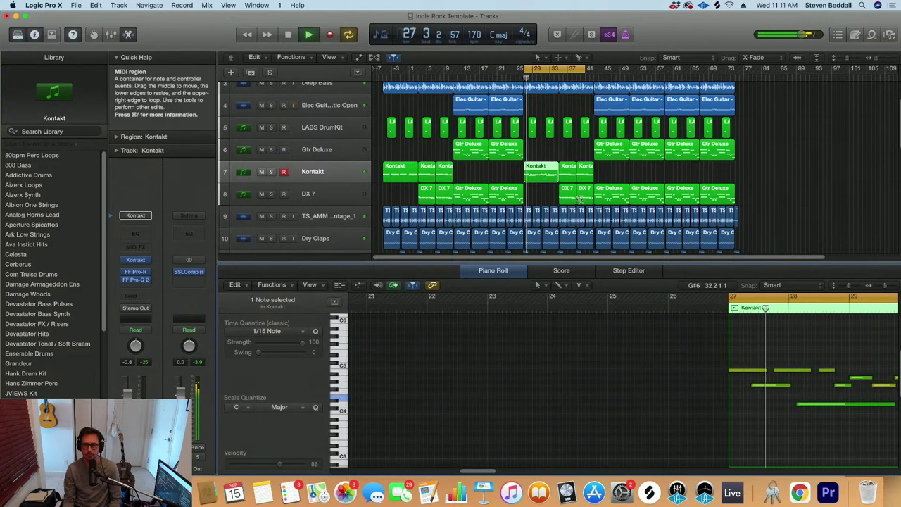
key("super+Up")
key("super+Up")
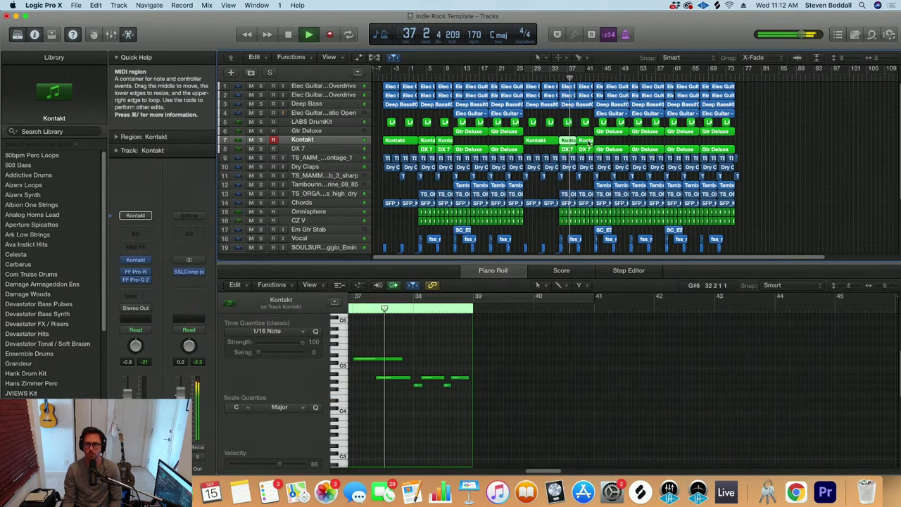
Raise the velocity of all 20 notes in the bar 35 and bar 37 Kontakt regions
left_click(591, 141)
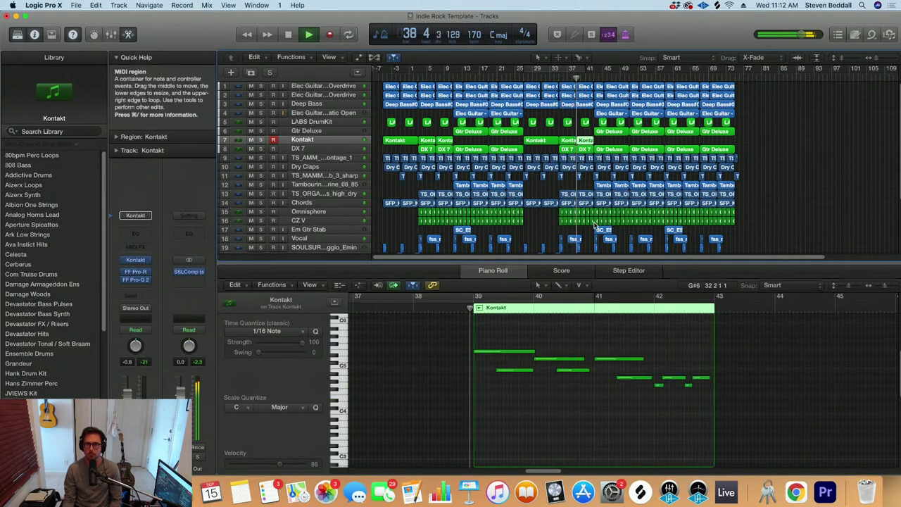
left_click(568, 140, "shift")
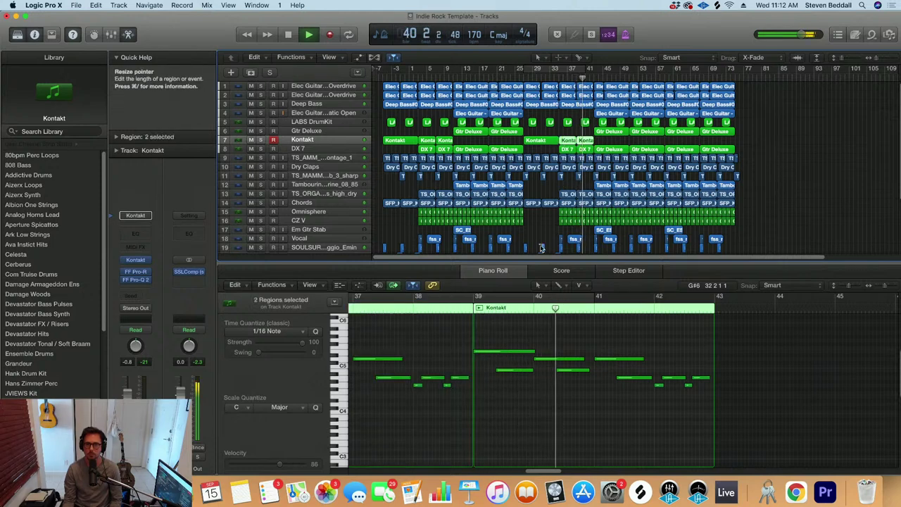
key("super+Left")
key("super+Left")
key("space")
left_click_drag(442, 338, 655, 418)
left_click_drag(442, 353, 438, 320)
Copy the last two Gtr Deluxe regions from DX 7 onto the Kontakt track
scroll(640, 202, "up", 2)
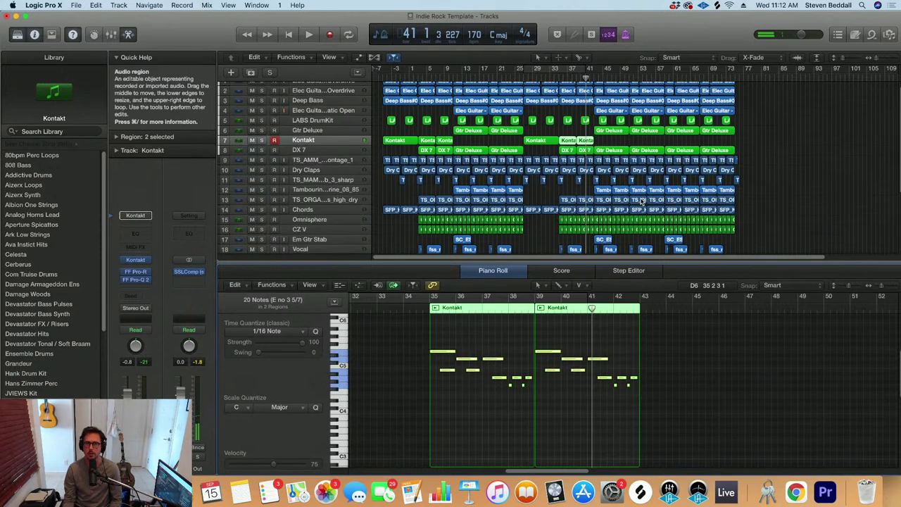
key("super+Right")
key("super+Right")
scroll(684, 158, "right", 2)
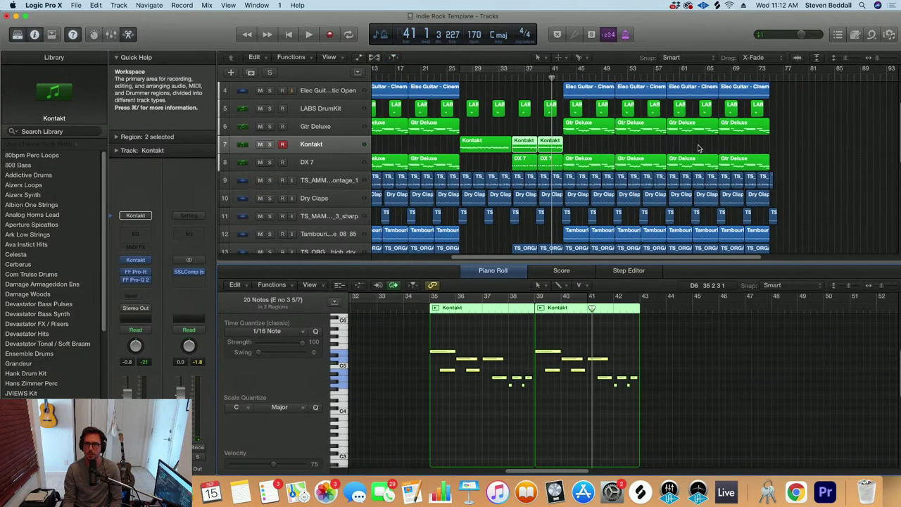
left_click(696, 149)
left_click_drag(741, 155, 700, 161)
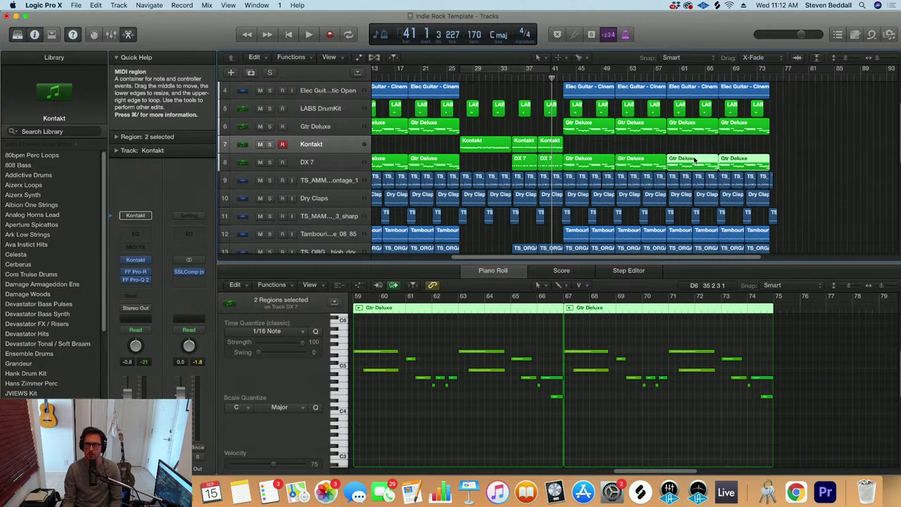
left_click_drag(694, 161, 702, 145)
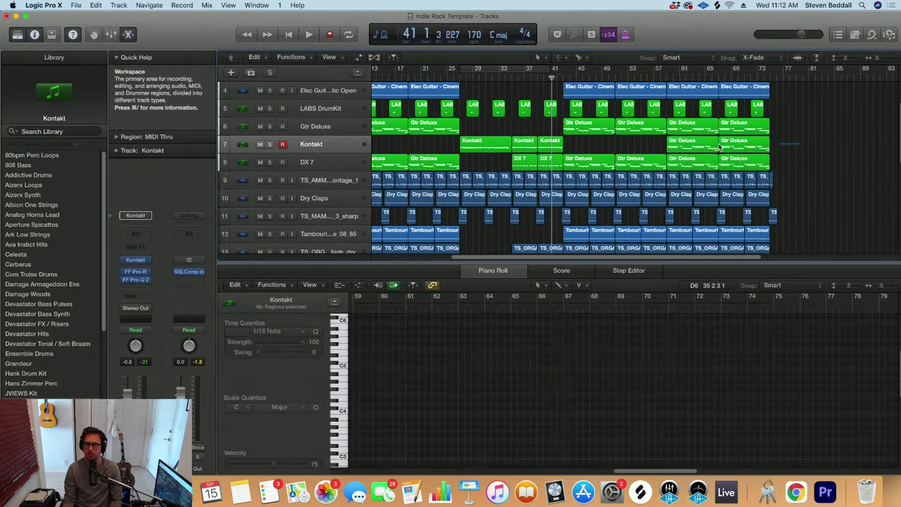
Raise the copied notes' velocity and double all 30 notes with a lower layer
left_click_drag(392, 339, 790, 426)
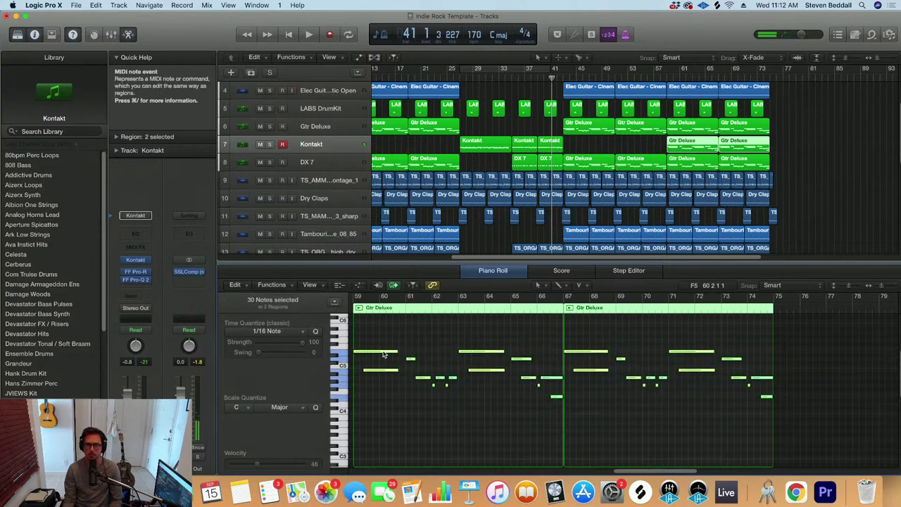
left_click_drag(386, 356, 373, 336)
scroll(374, 359, "up", 3)
left_click(374, 381)
left_click_drag(372, 383, 818, 471)
scroll(532, 388, "up", 2)
left_click_drag(375, 372, 374, 418)
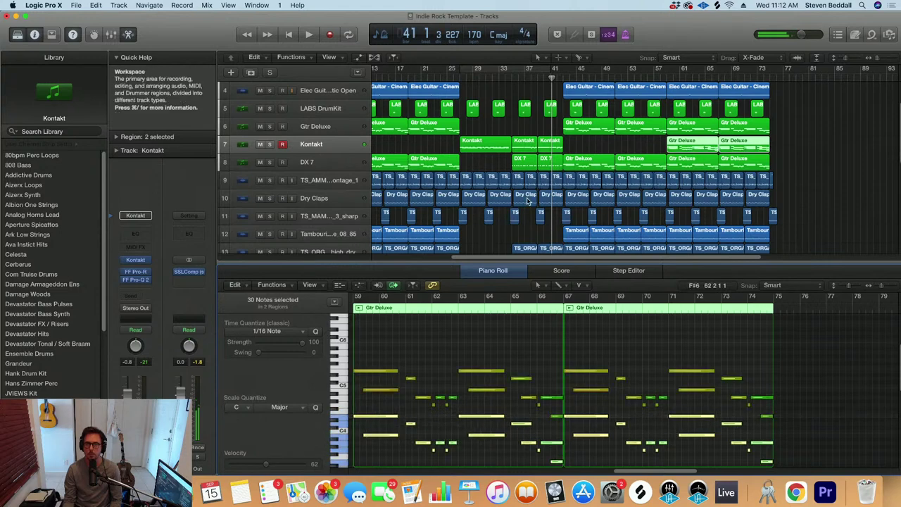
Play the song zoomed out to show all tracks, toggling the Mixer off
key("space")
scroll(599, 141, "down", 3)
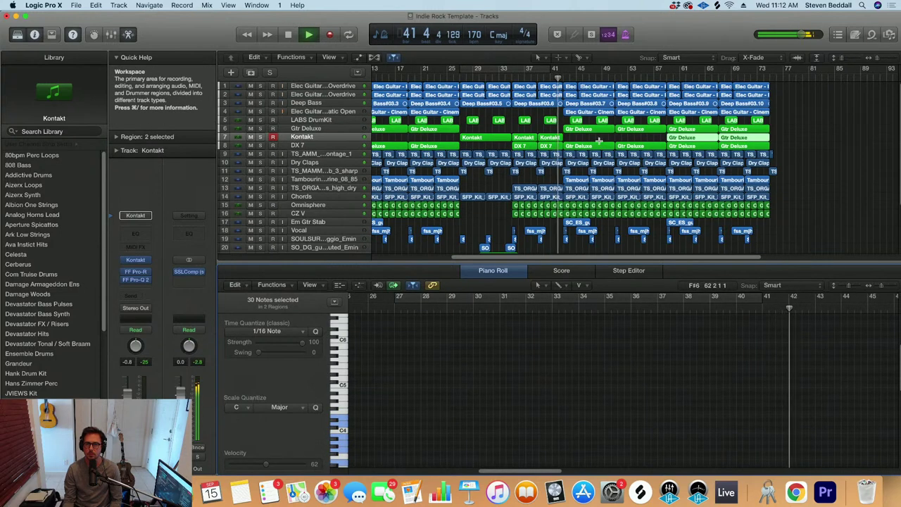
key("super+Left")
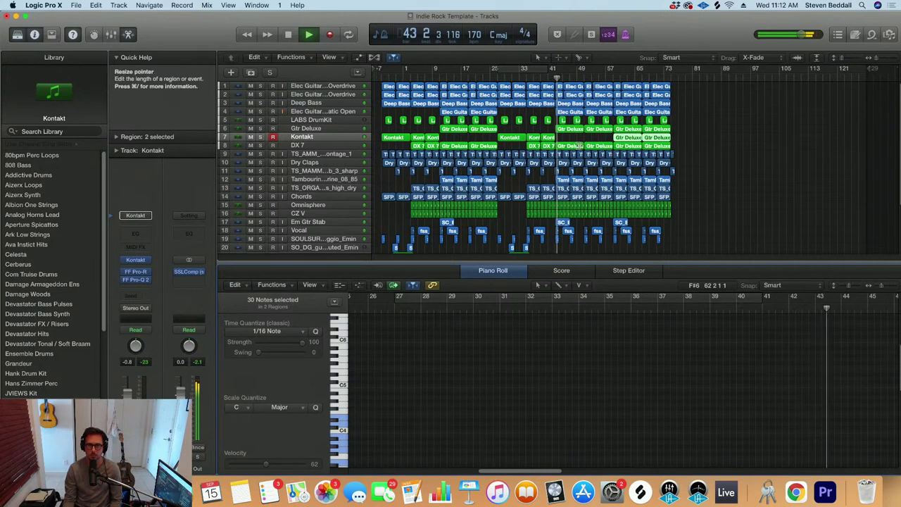
key("x")
key("x")
key("space")
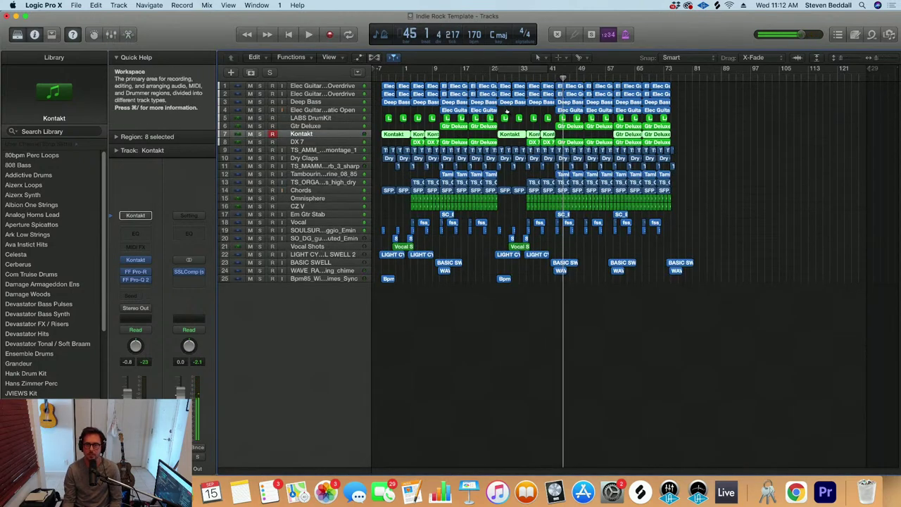
Enlarge the track lanes, zoom in horizontally, and make the project window full screen
key("super+Down")
key("super+Right")
key("super+Right")
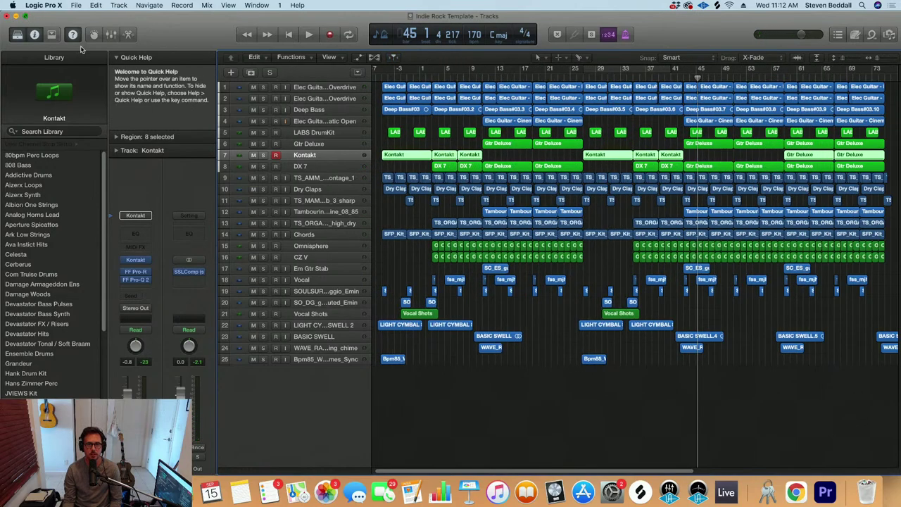
left_click(26, 15)
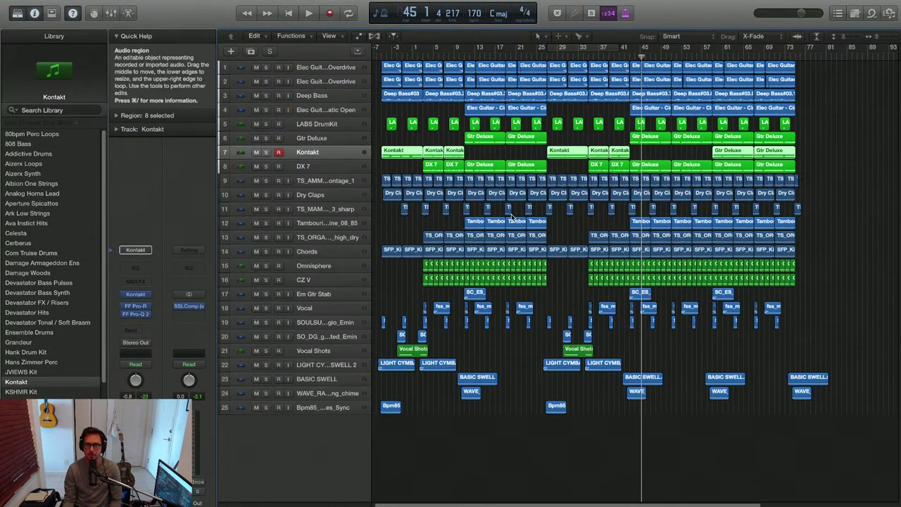
Play the song from the project start and select the LABS DrumKit track
left_click_drag(412, 55, 375, 55)
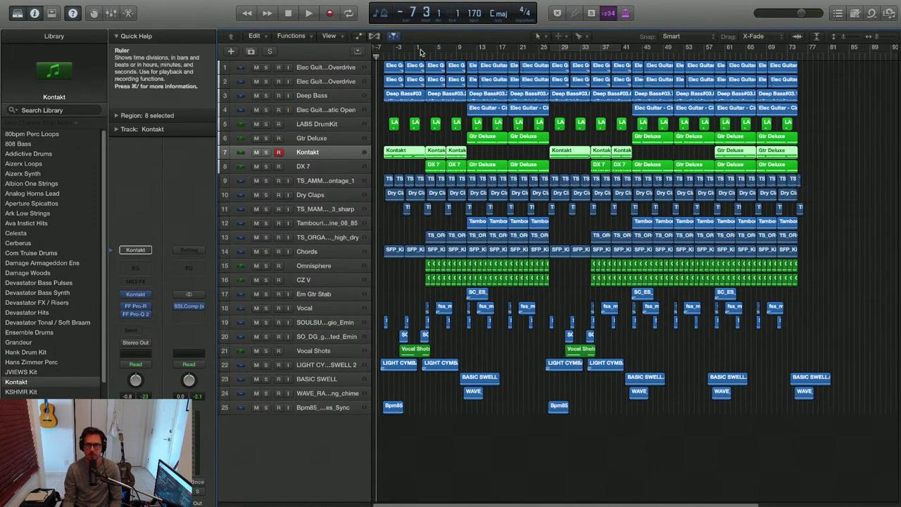
key("space")
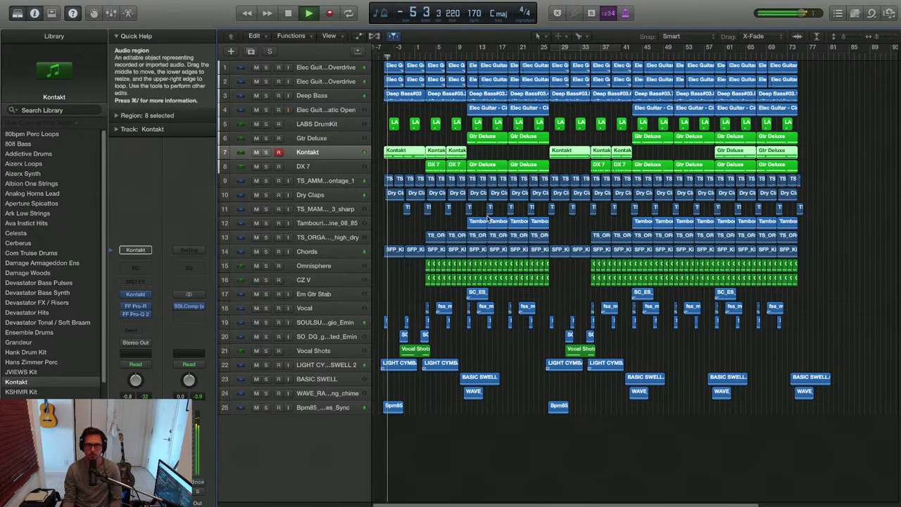
key("super+Down")
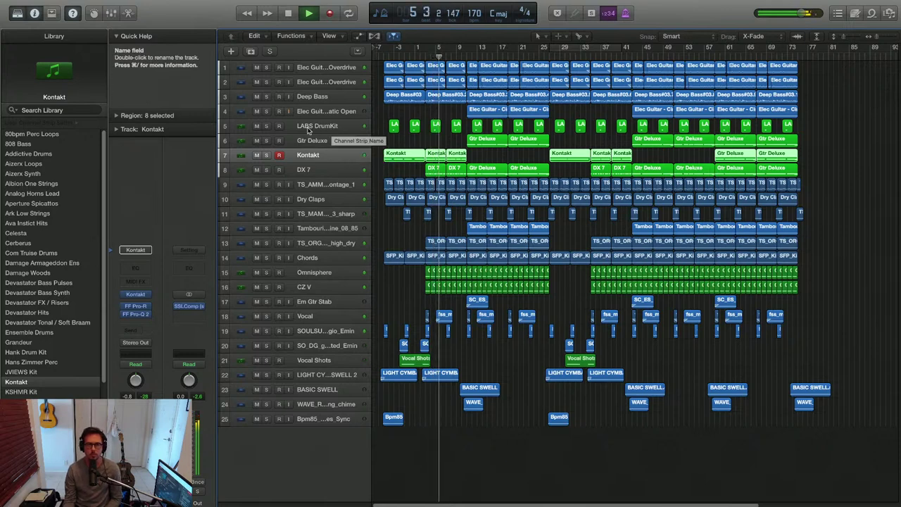
left_click(307, 130)
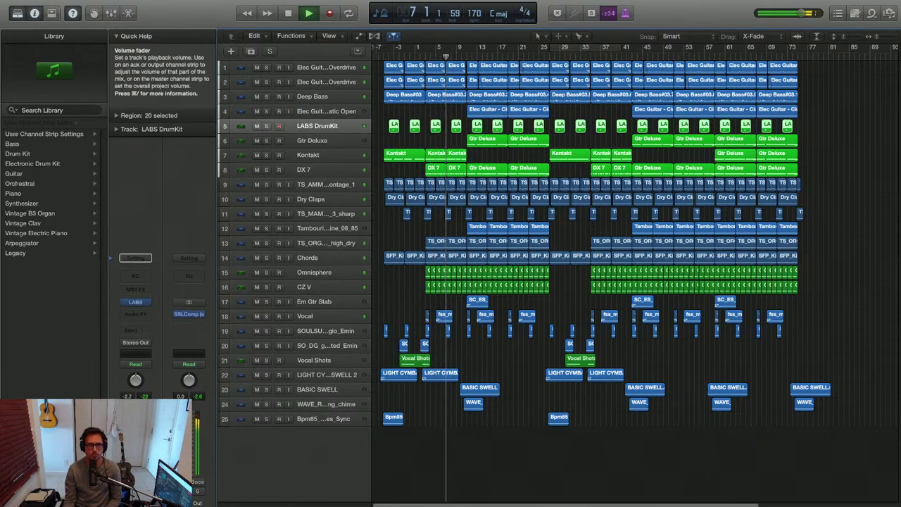
left_click(322, 261)
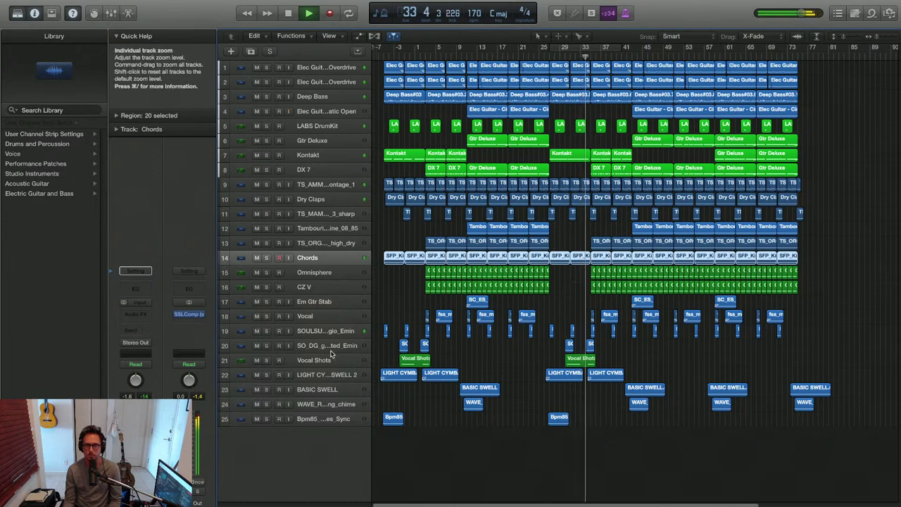
left_click(320, 330)
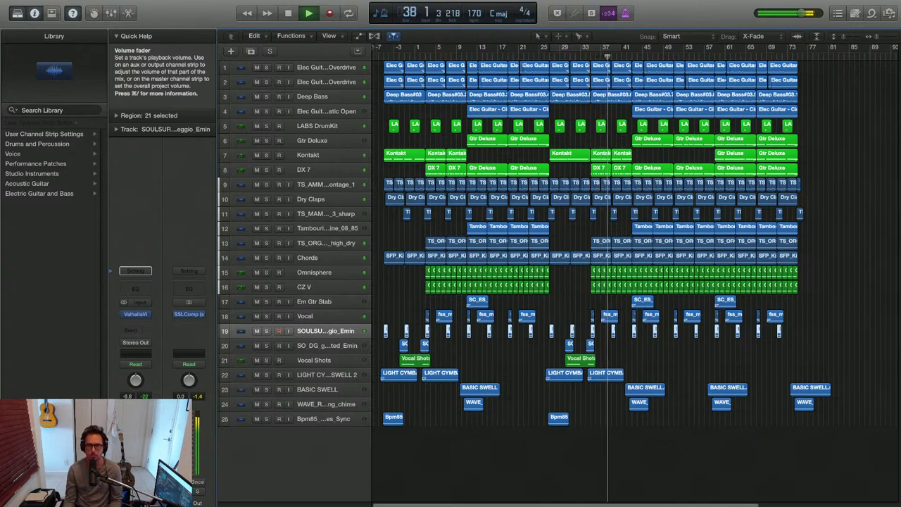
left_click(341, 317)
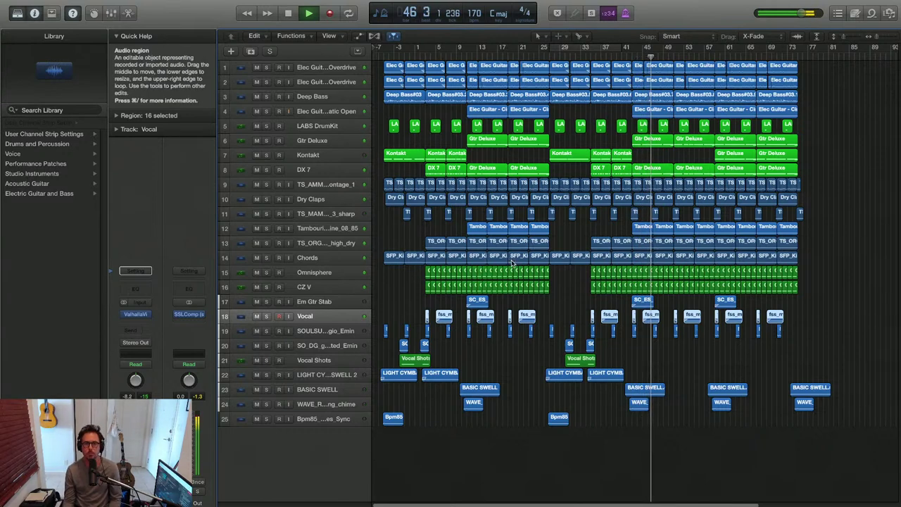
key("super+Right")
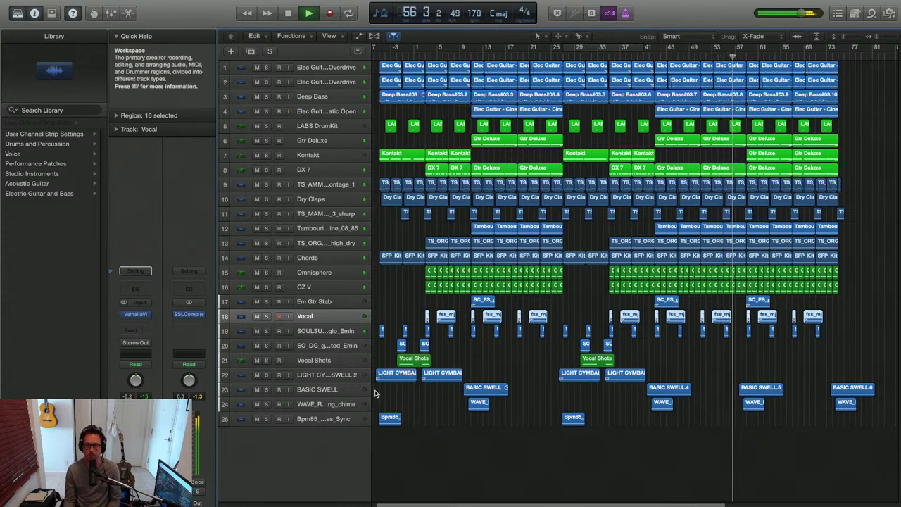
left_click(324, 389)
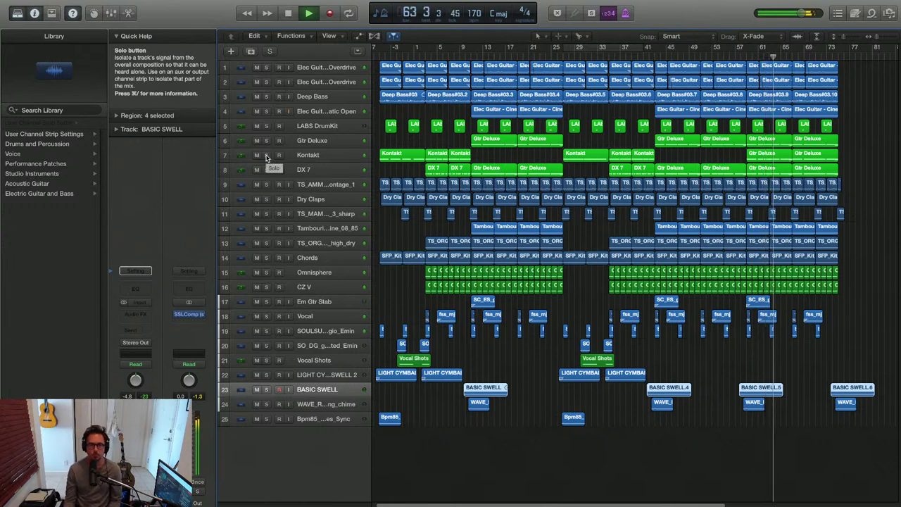
Delete the lower-octave notes from the Kontakt track's two Gtr Deluxe regions
left_click(316, 158)
left_click(808, 155)
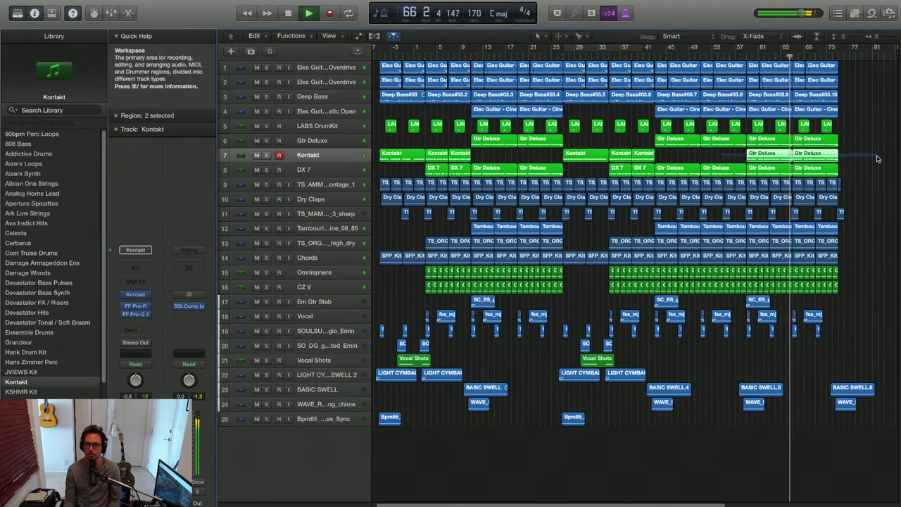
double_click(809, 155)
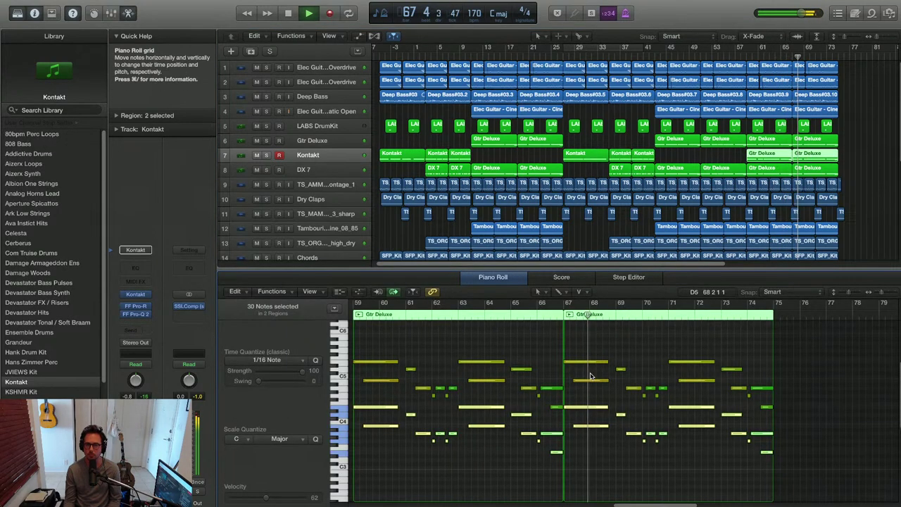
key("BackSpace")
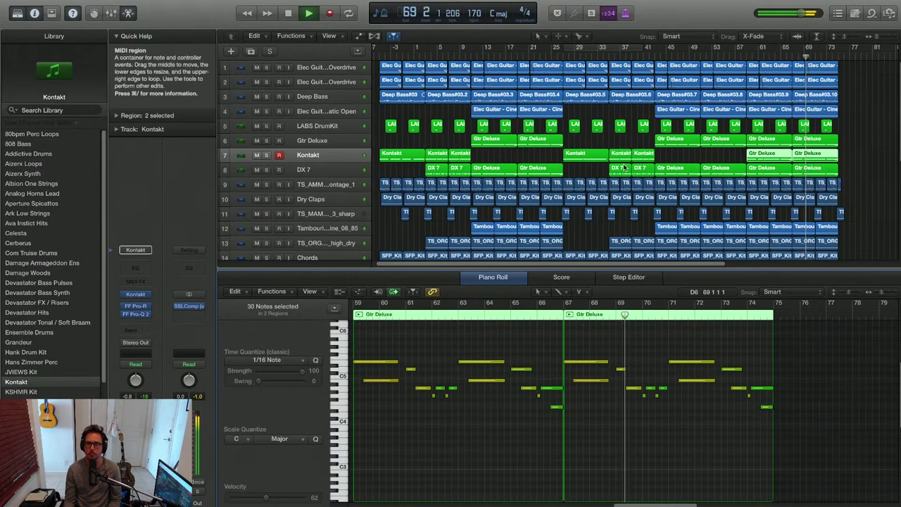
key("x")
key("x")
Zoom the arrangement to fit and stop playback at the project start
key("super+Left")
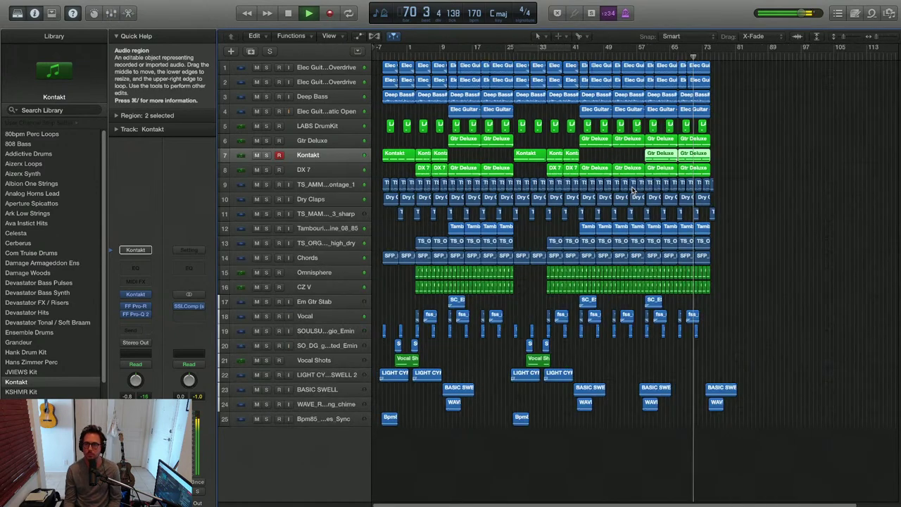
key("super+Up")
key("super+Down")
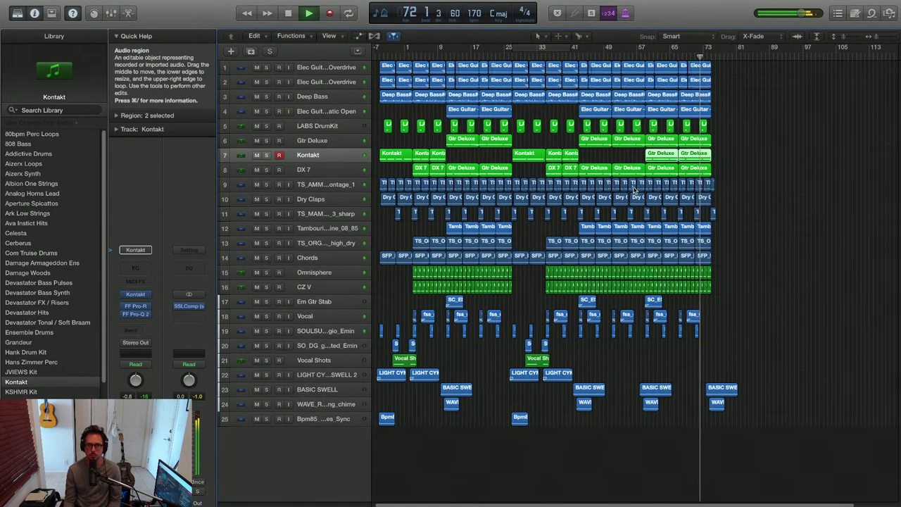
scroll(633, 189, "up", 4)
scroll(632, 187, "left", 3)
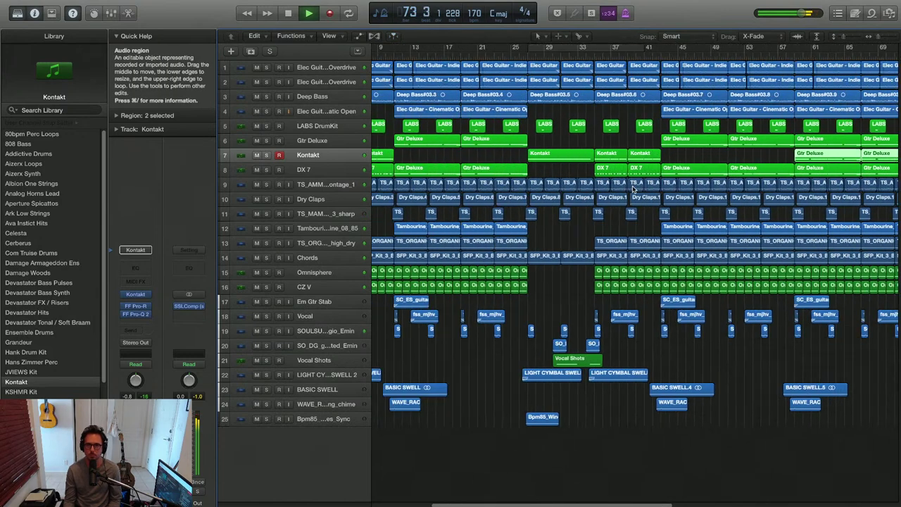
scroll(632, 185, "down", 5)
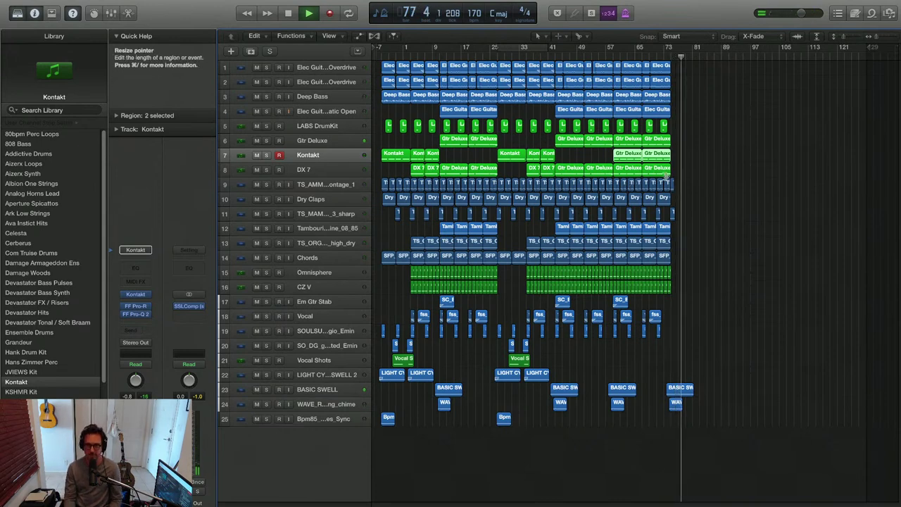
key("space")
key("super+Right")
key("super+Right")
key("super+Right")
key("super+Right")
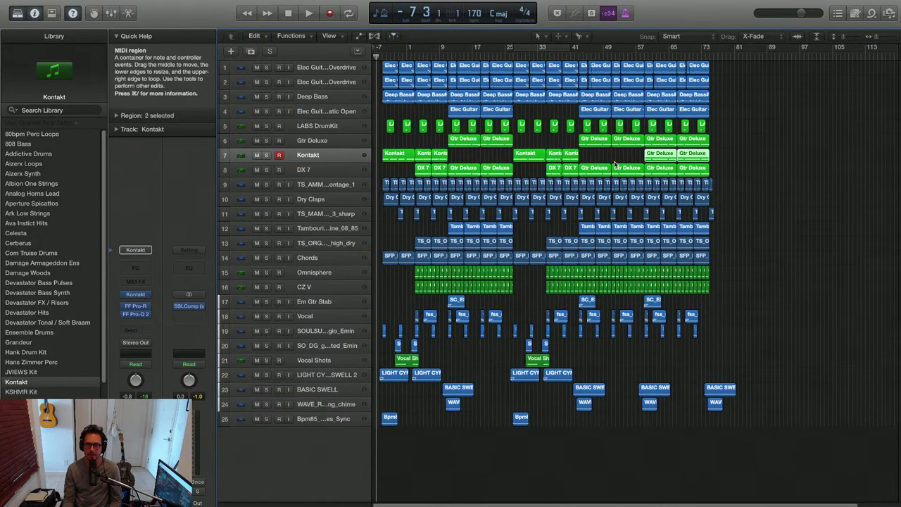